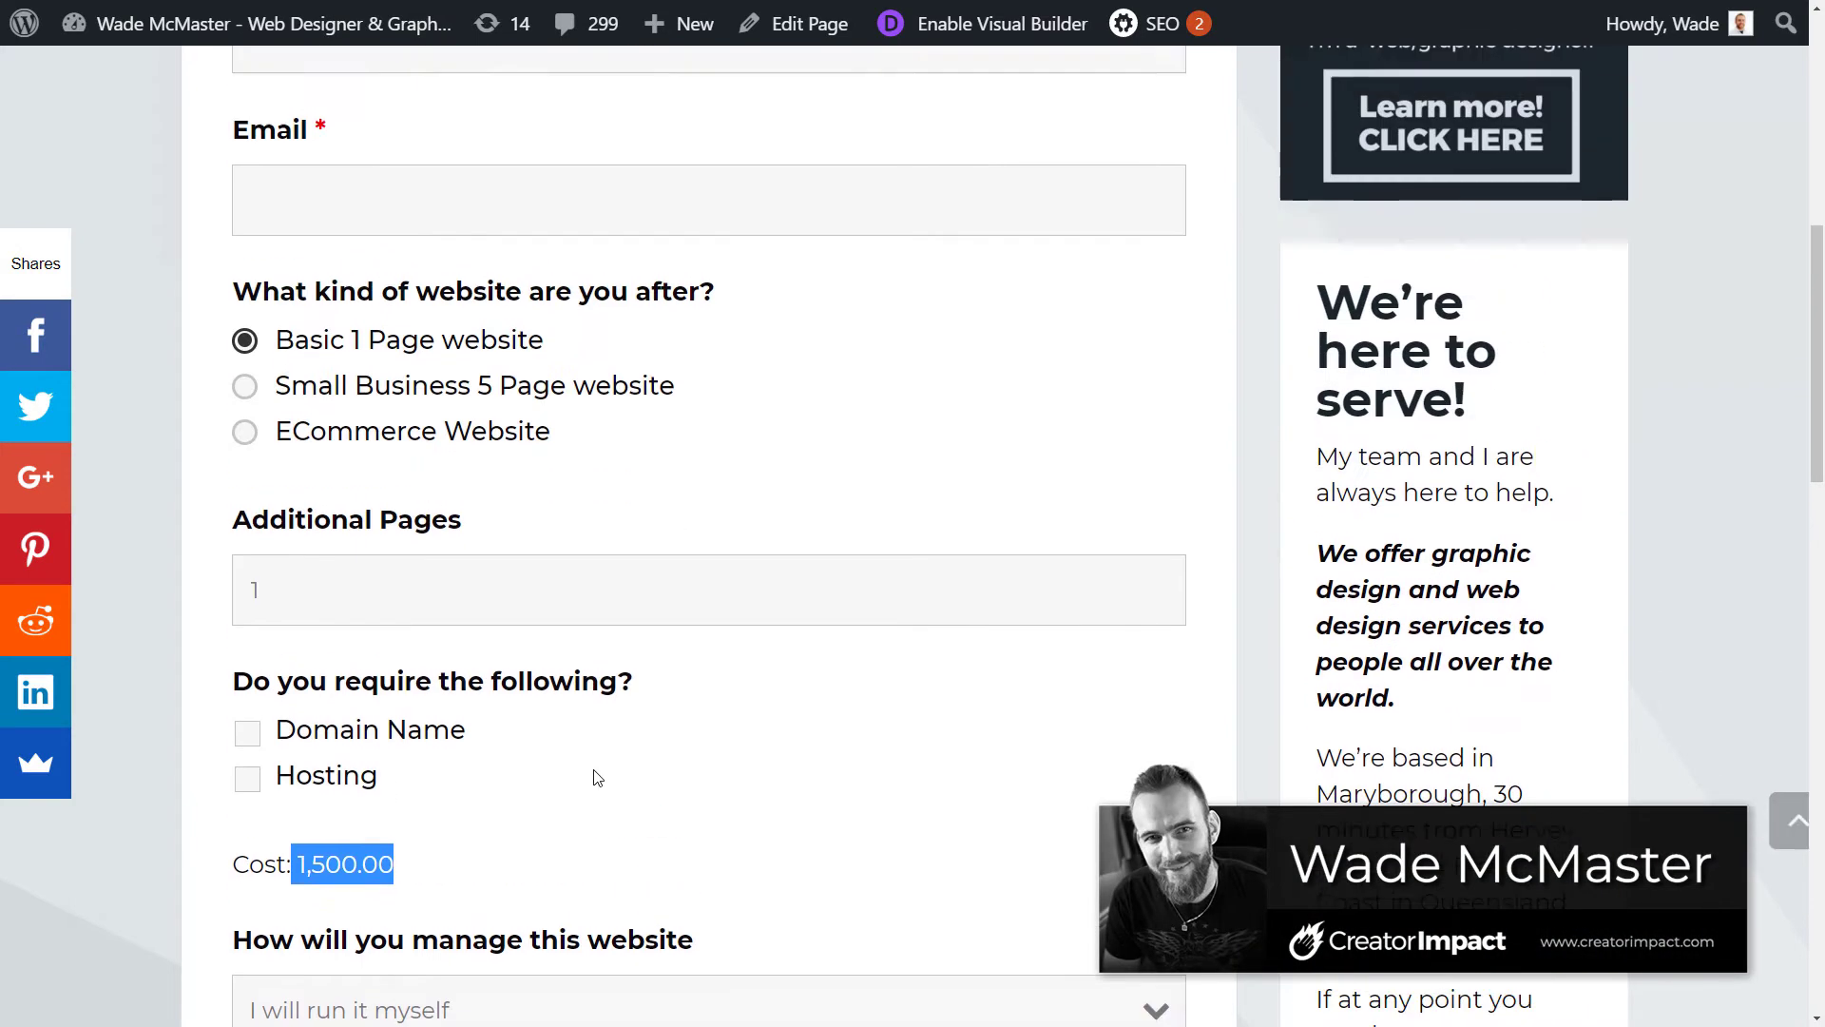
pyautogui.scroll(1, 597, 777)
# Choose the Small Business 5 Page website and enter 3 Additional Pages.
pyautogui.click(244, 457)
pyautogui.click(244, 503)
pyautogui.click(245, 457)
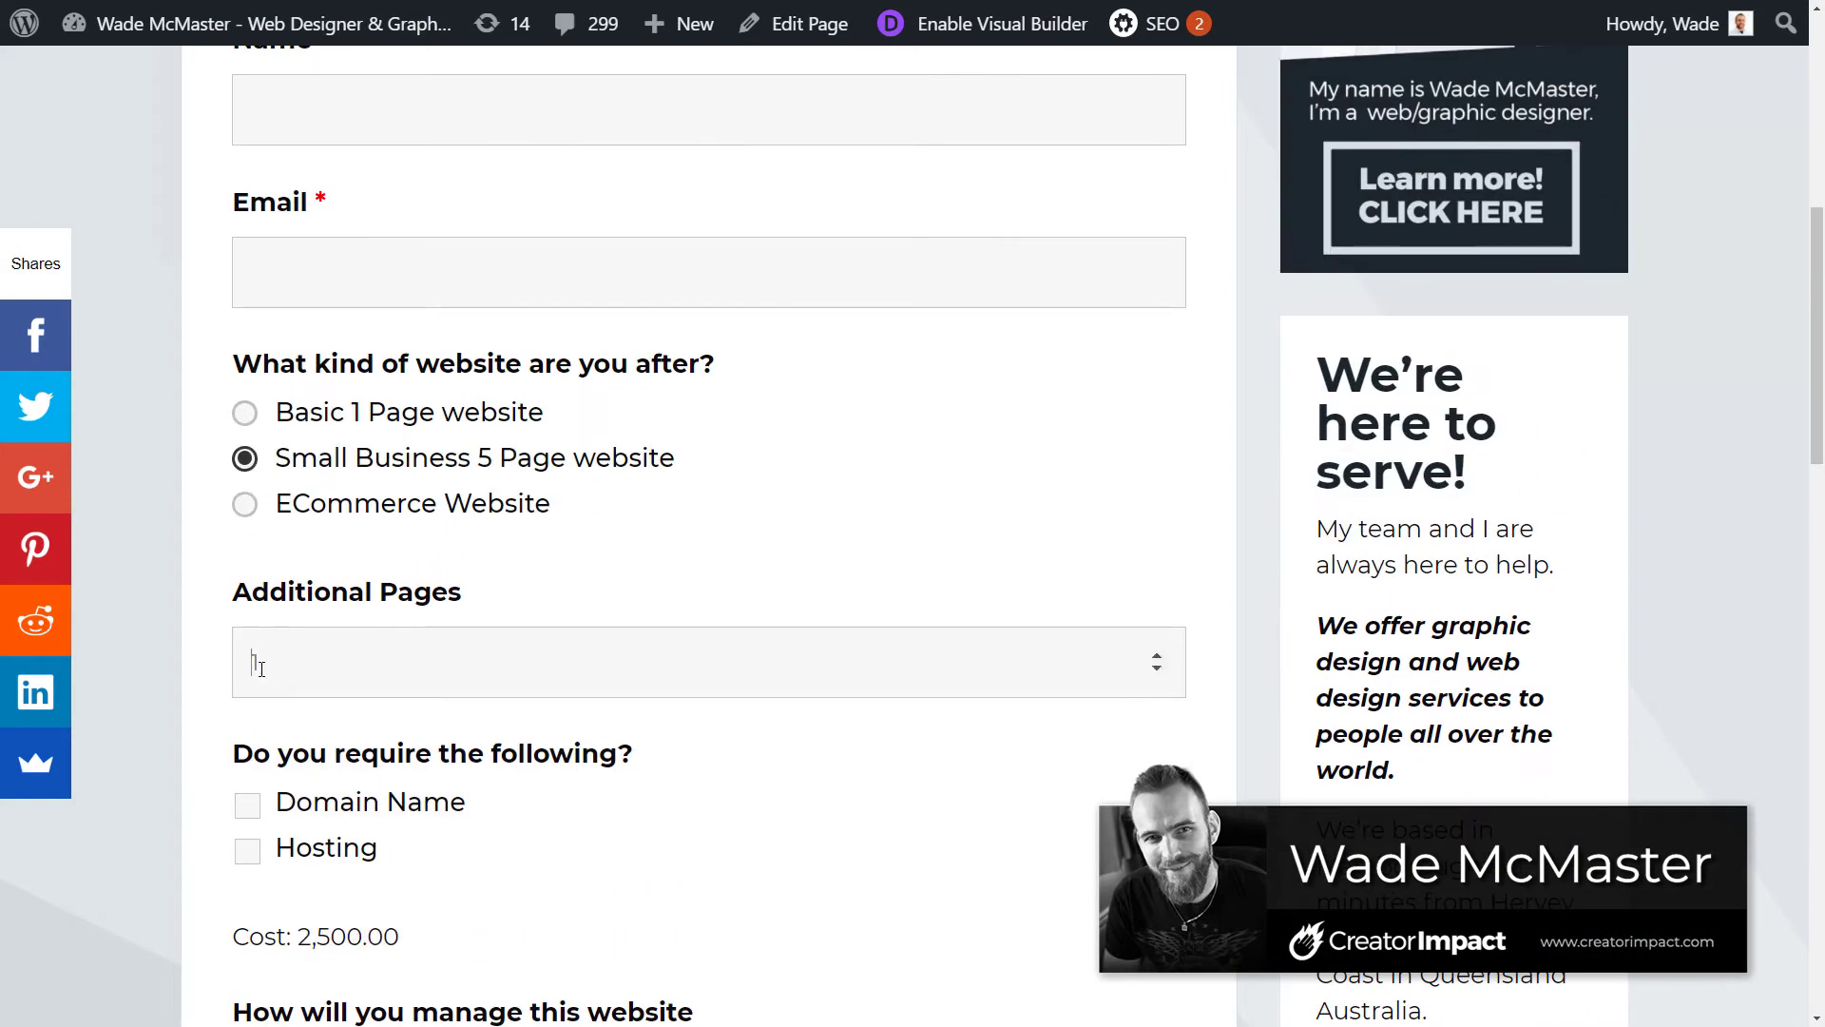
pyautogui.write('3')
pyautogui.click(127, 665)
# Tick Domain Name and Hosting, keep self-managing the site, and mark the quote as a charity.
pyautogui.click(247, 805)
pyautogui.click(248, 851)
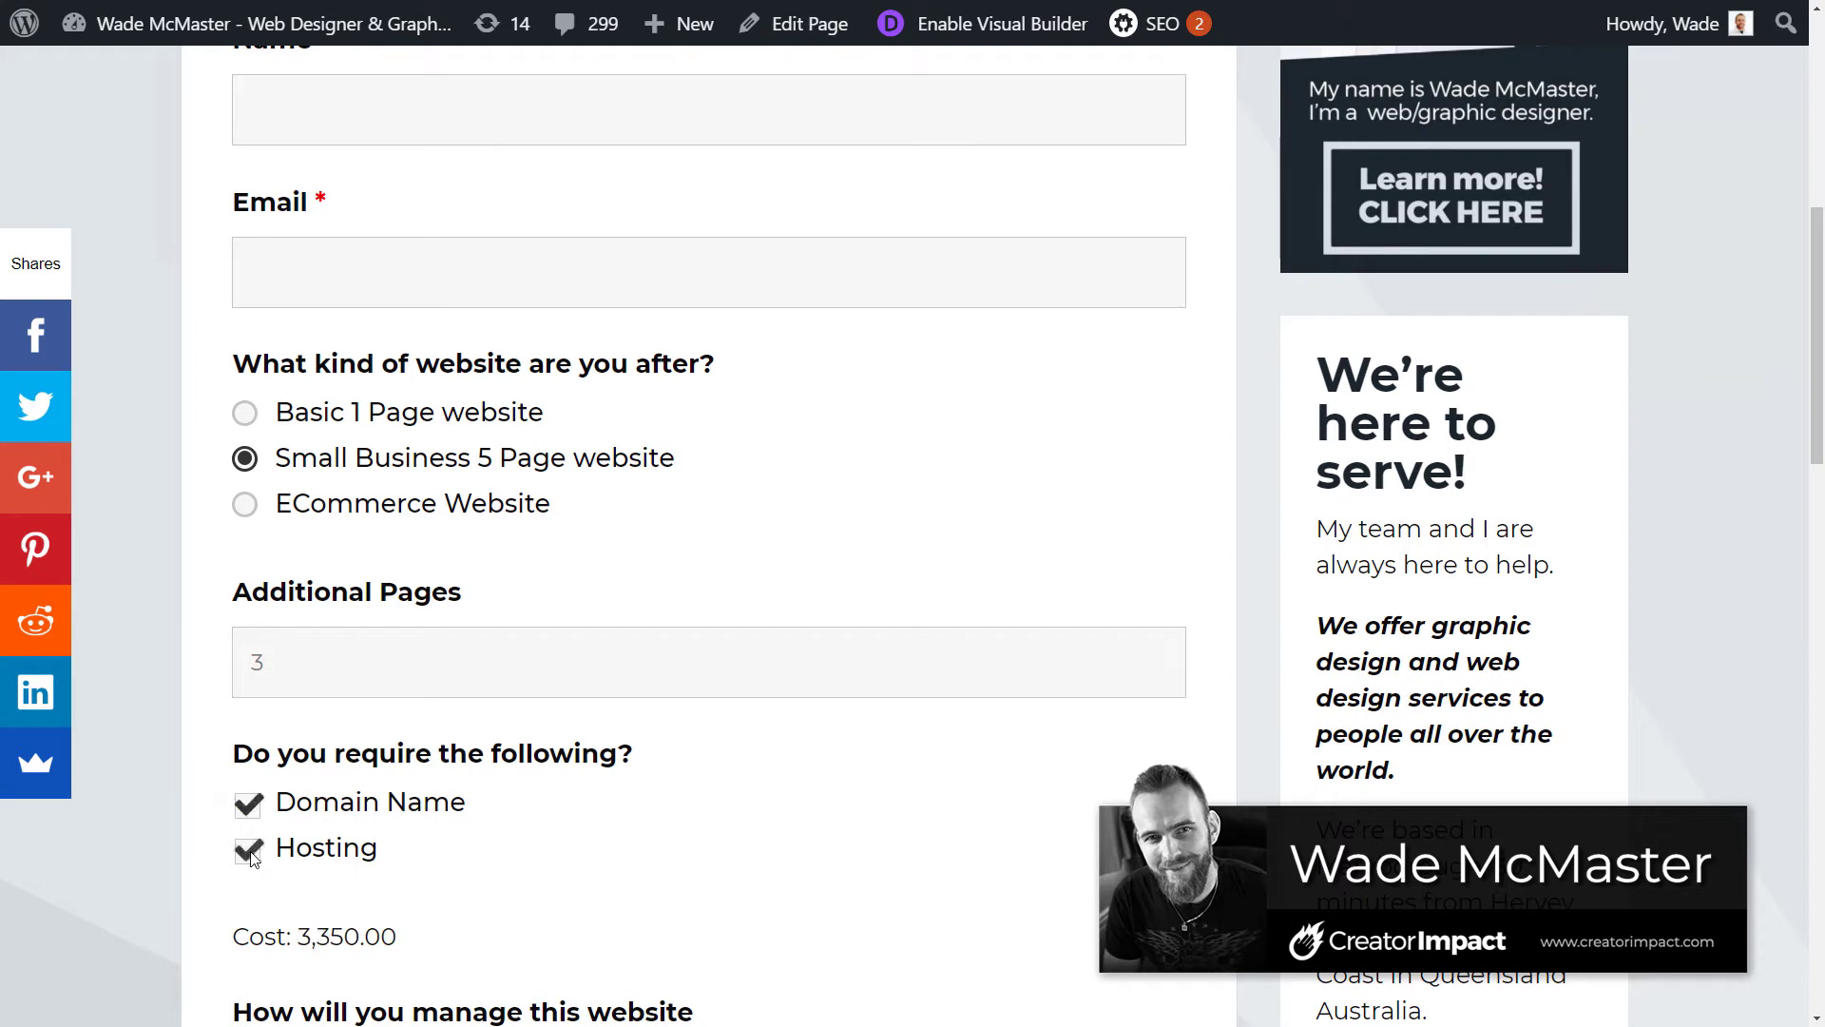
pyautogui.moveTo(298, 936)
pyautogui.mouseDown()
pyautogui.moveTo(359, 938)
pyautogui.moveTo(311, 938)
pyautogui.mouseUp()
pyautogui.scroll(-5, 533, 760)
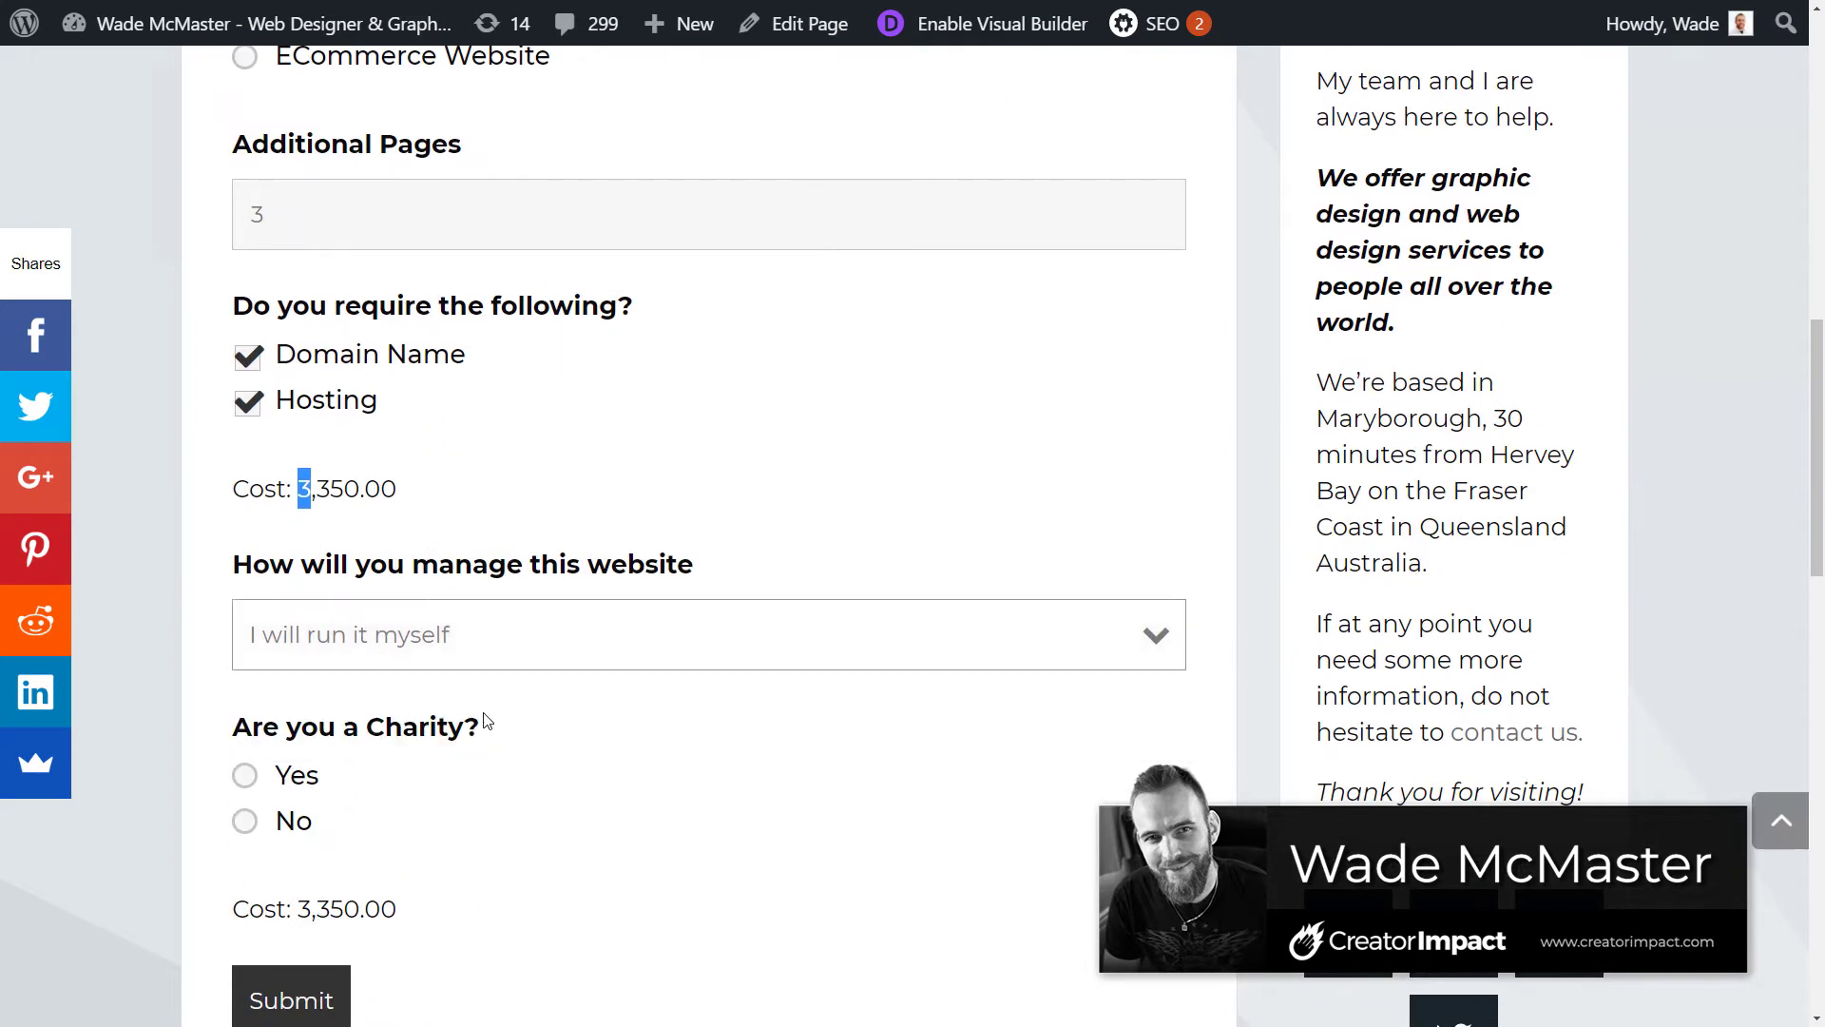
pyautogui.click(454, 635)
pyautogui.click(390, 635)
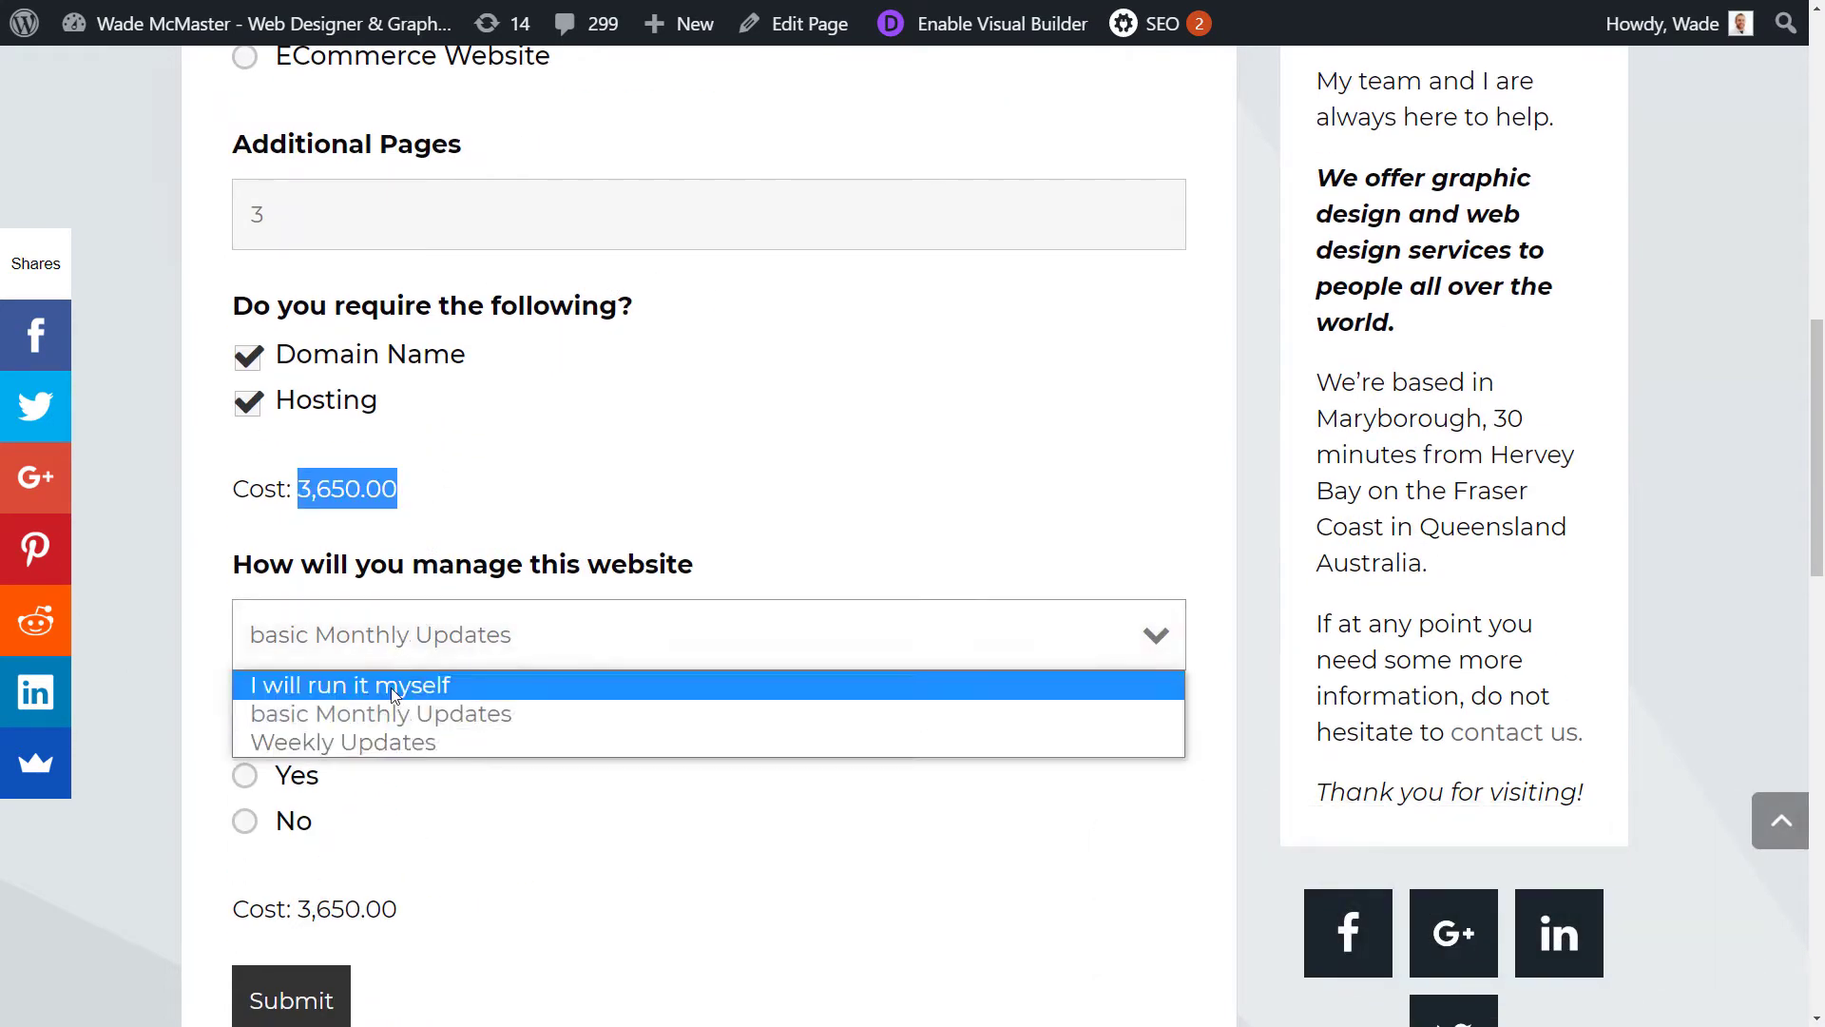
pyautogui.click(396, 686)
pyautogui.click(248, 781)
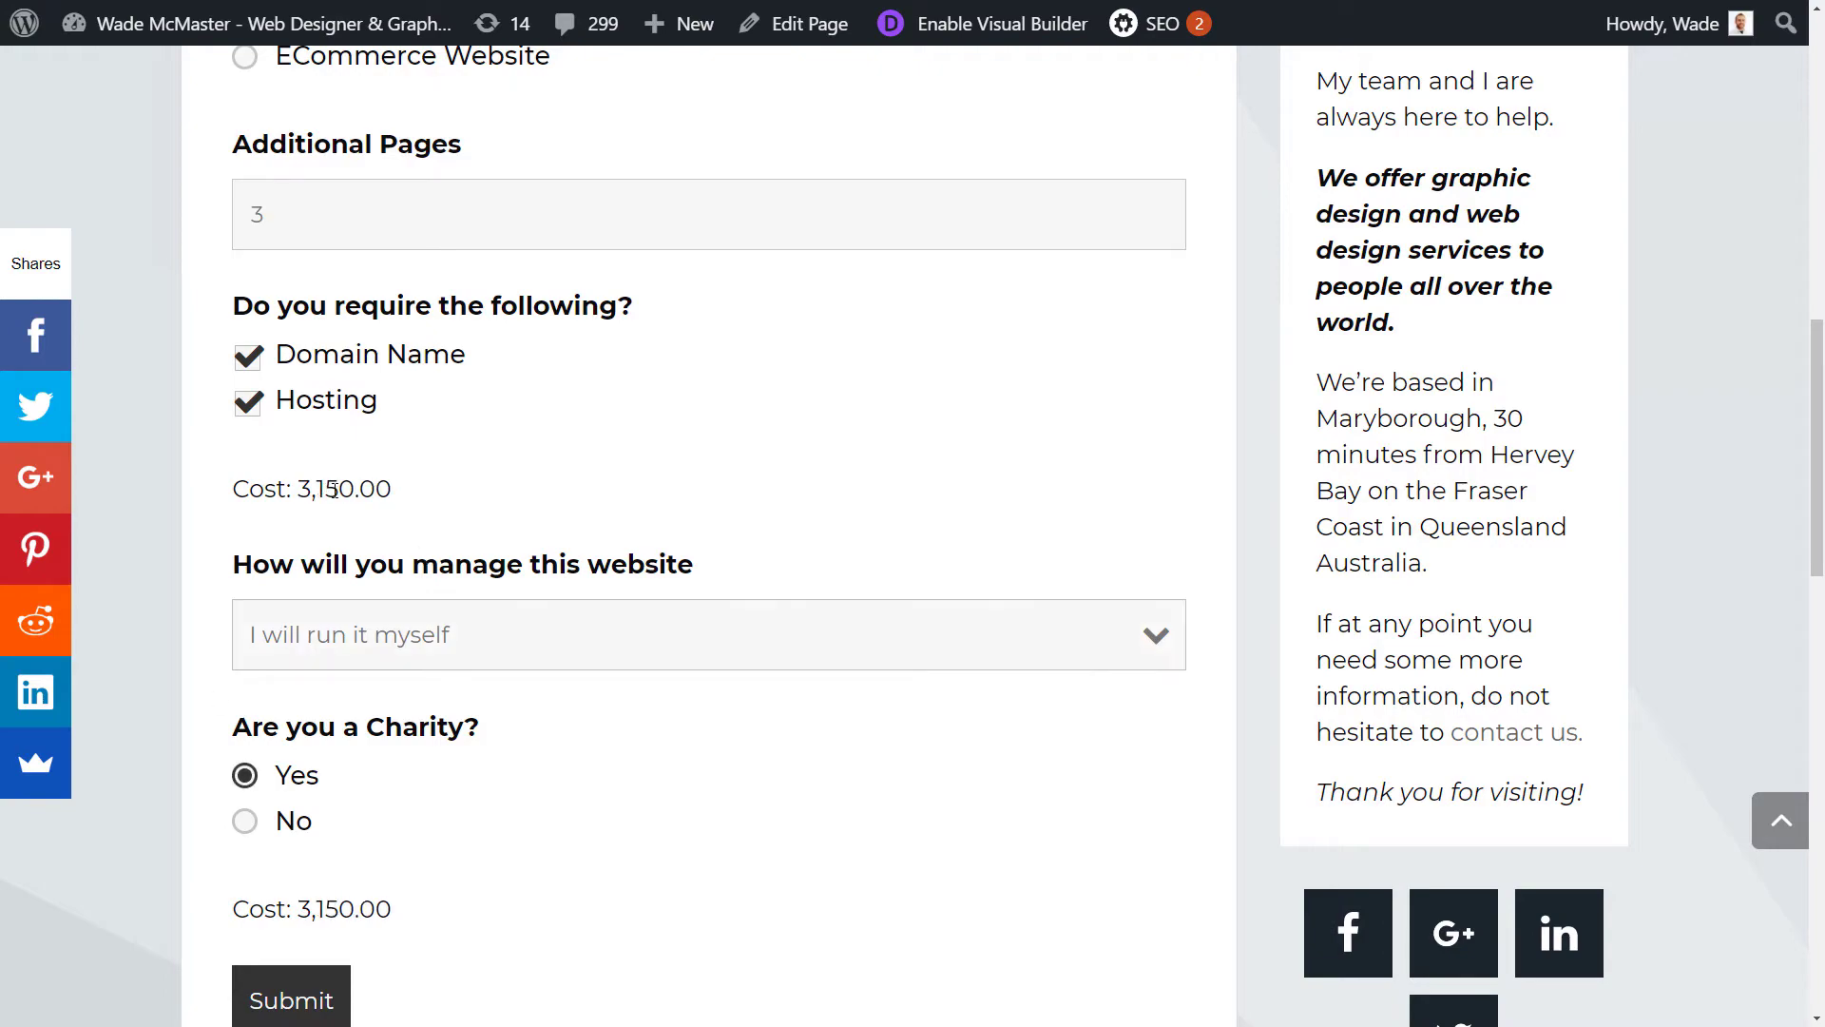
pyautogui.scroll(9, 444, 844)
pyautogui.scroll(-6, 444, 844)
pyautogui.scroll(10, 497, 766)
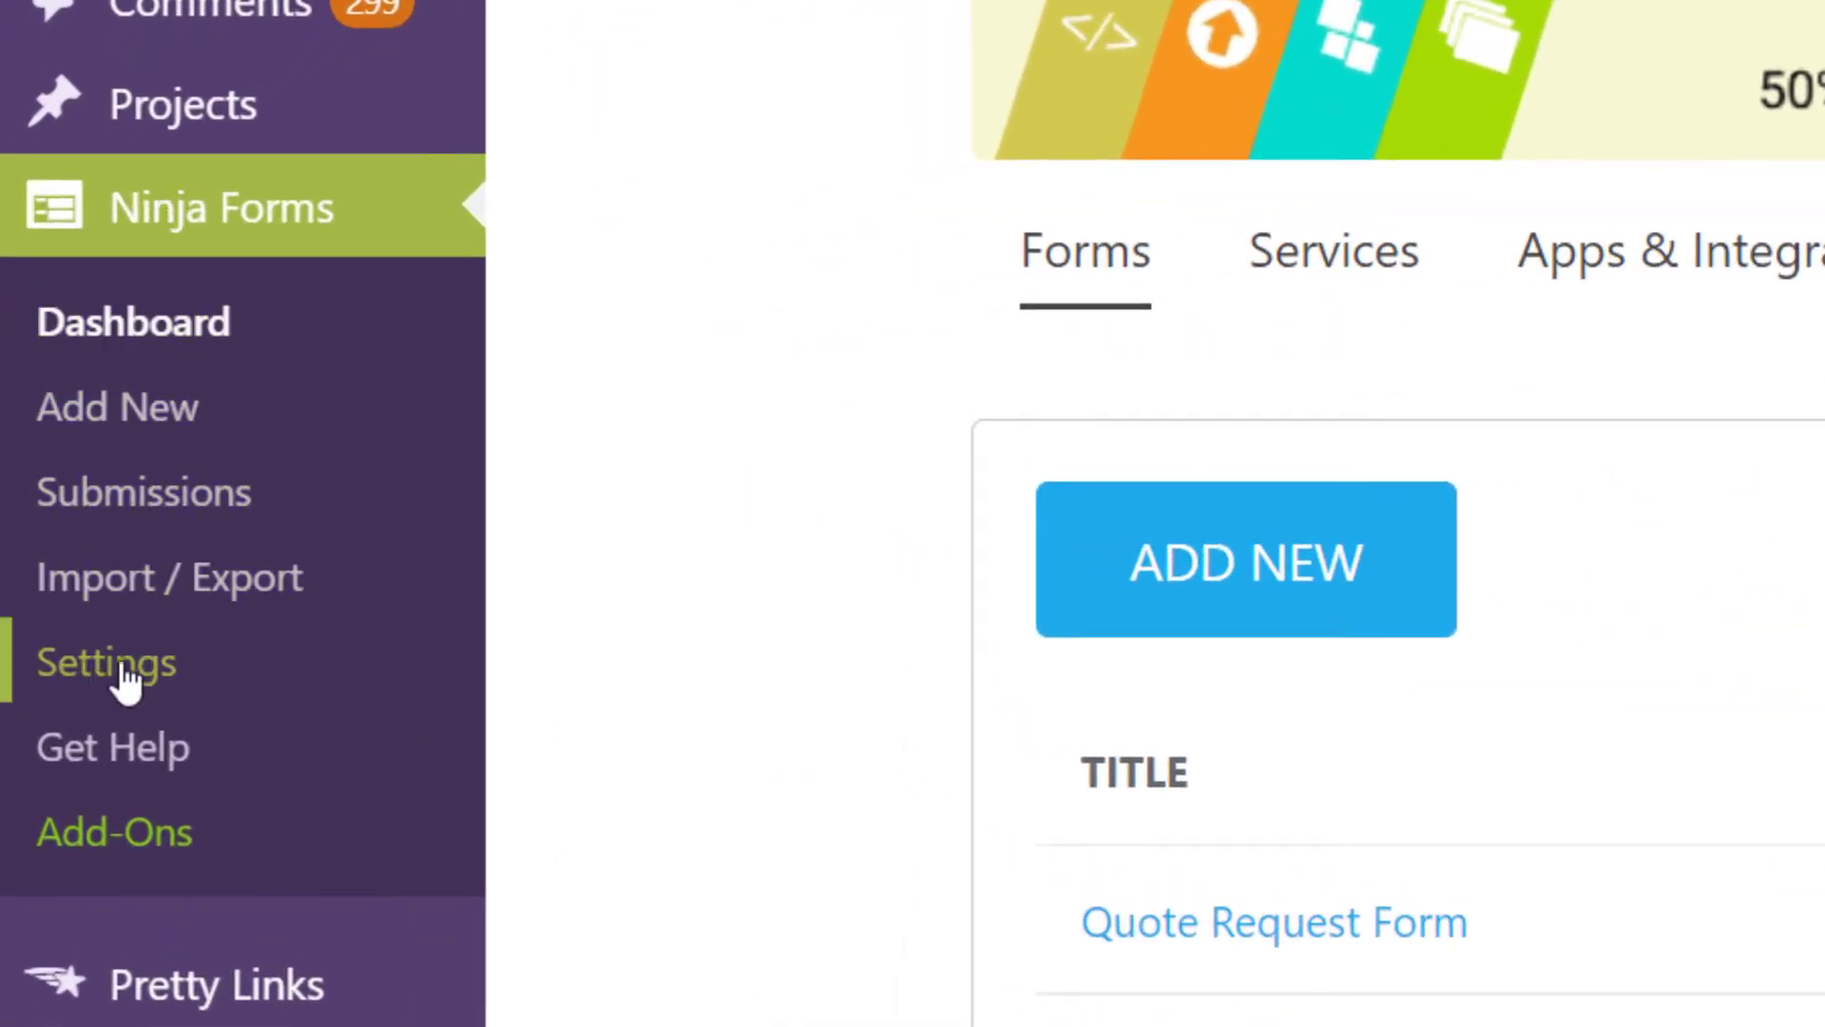
# Turn on Form Builder "Dev Mode" under Advanced Settings, then go back to the Ninja Forms Dashboard.
pyautogui.click(102, 681)
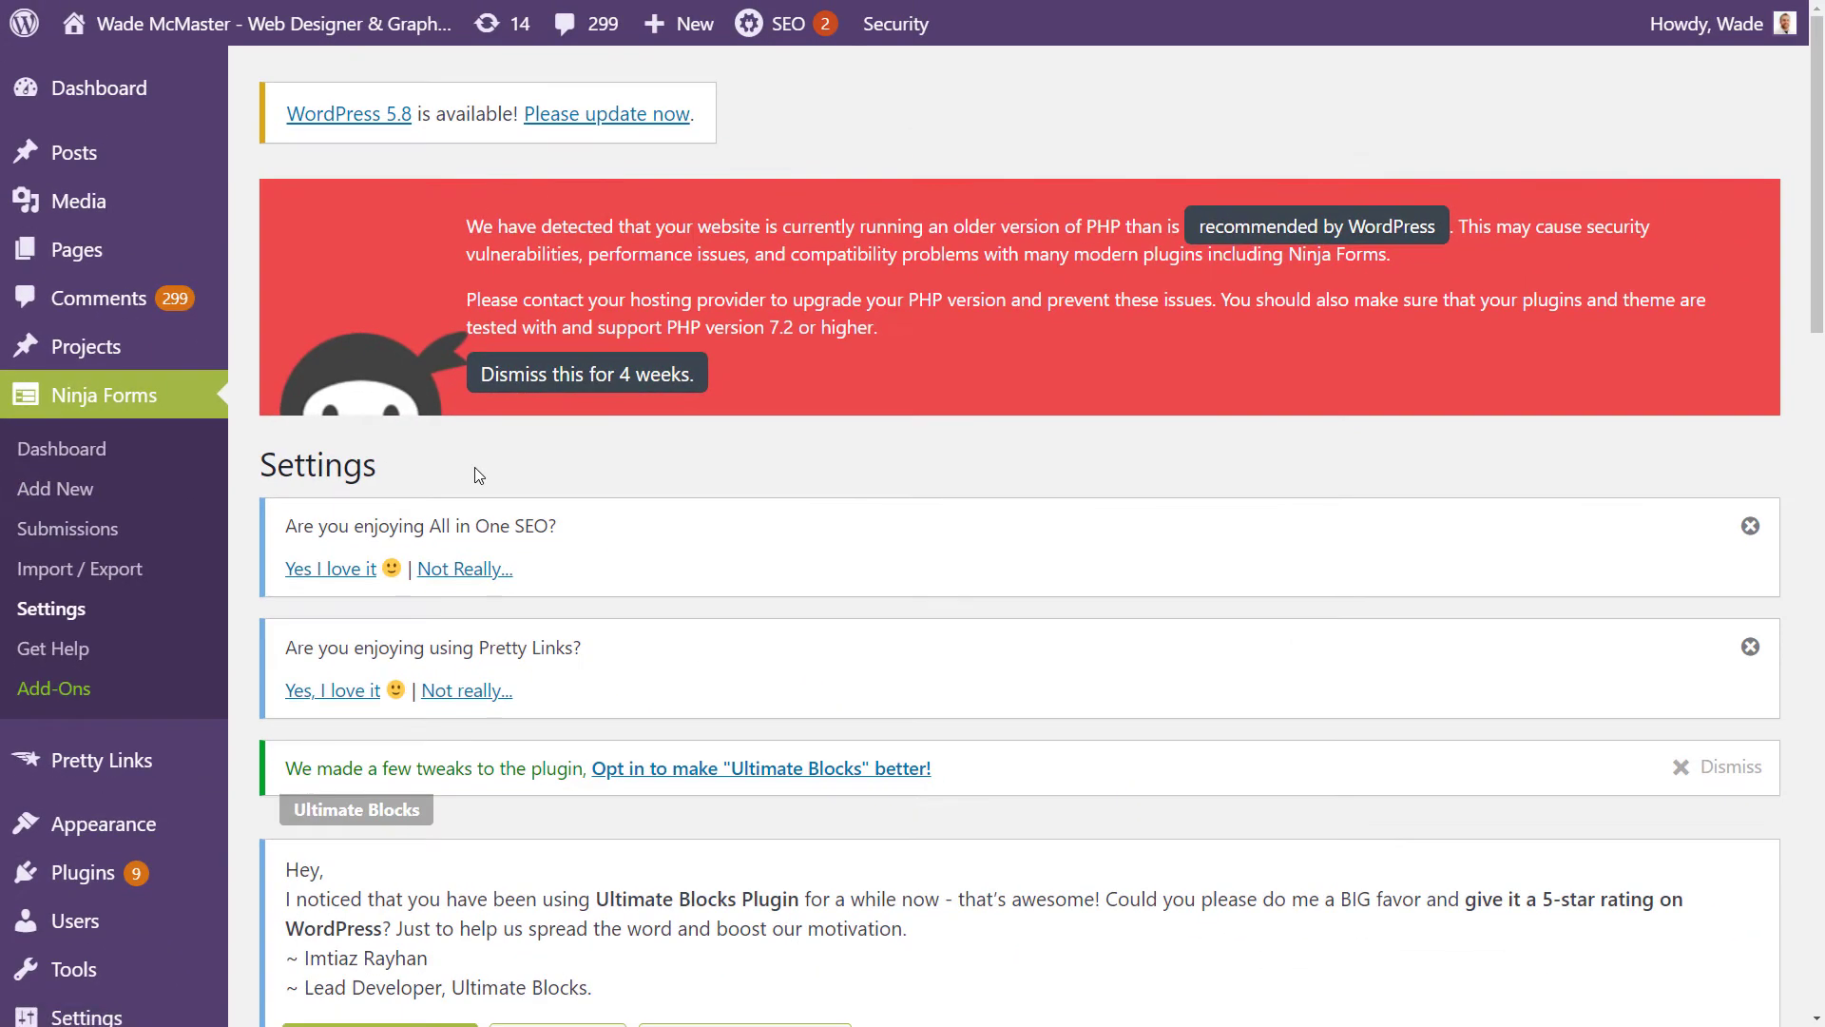
pyautogui.scroll(-1, 684, 501)
pyautogui.scroll(-12, 685, 501)
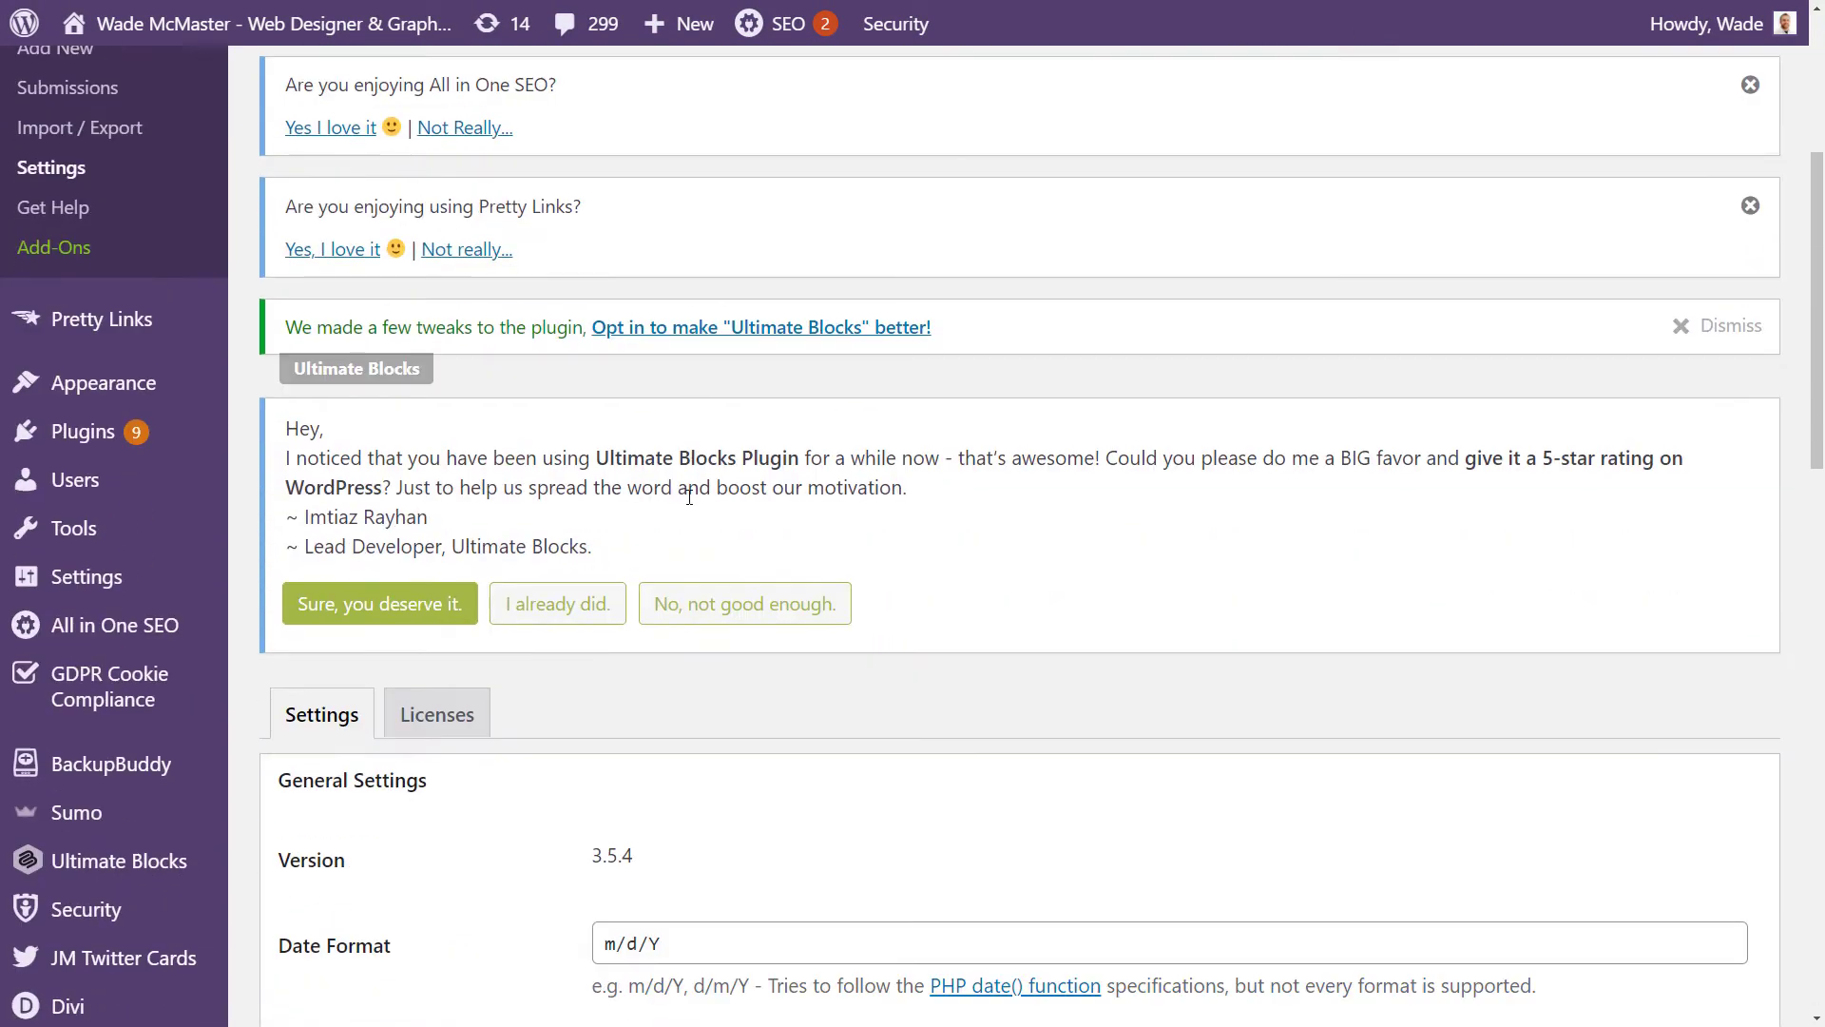
pyautogui.scroll(-6, 694, 493)
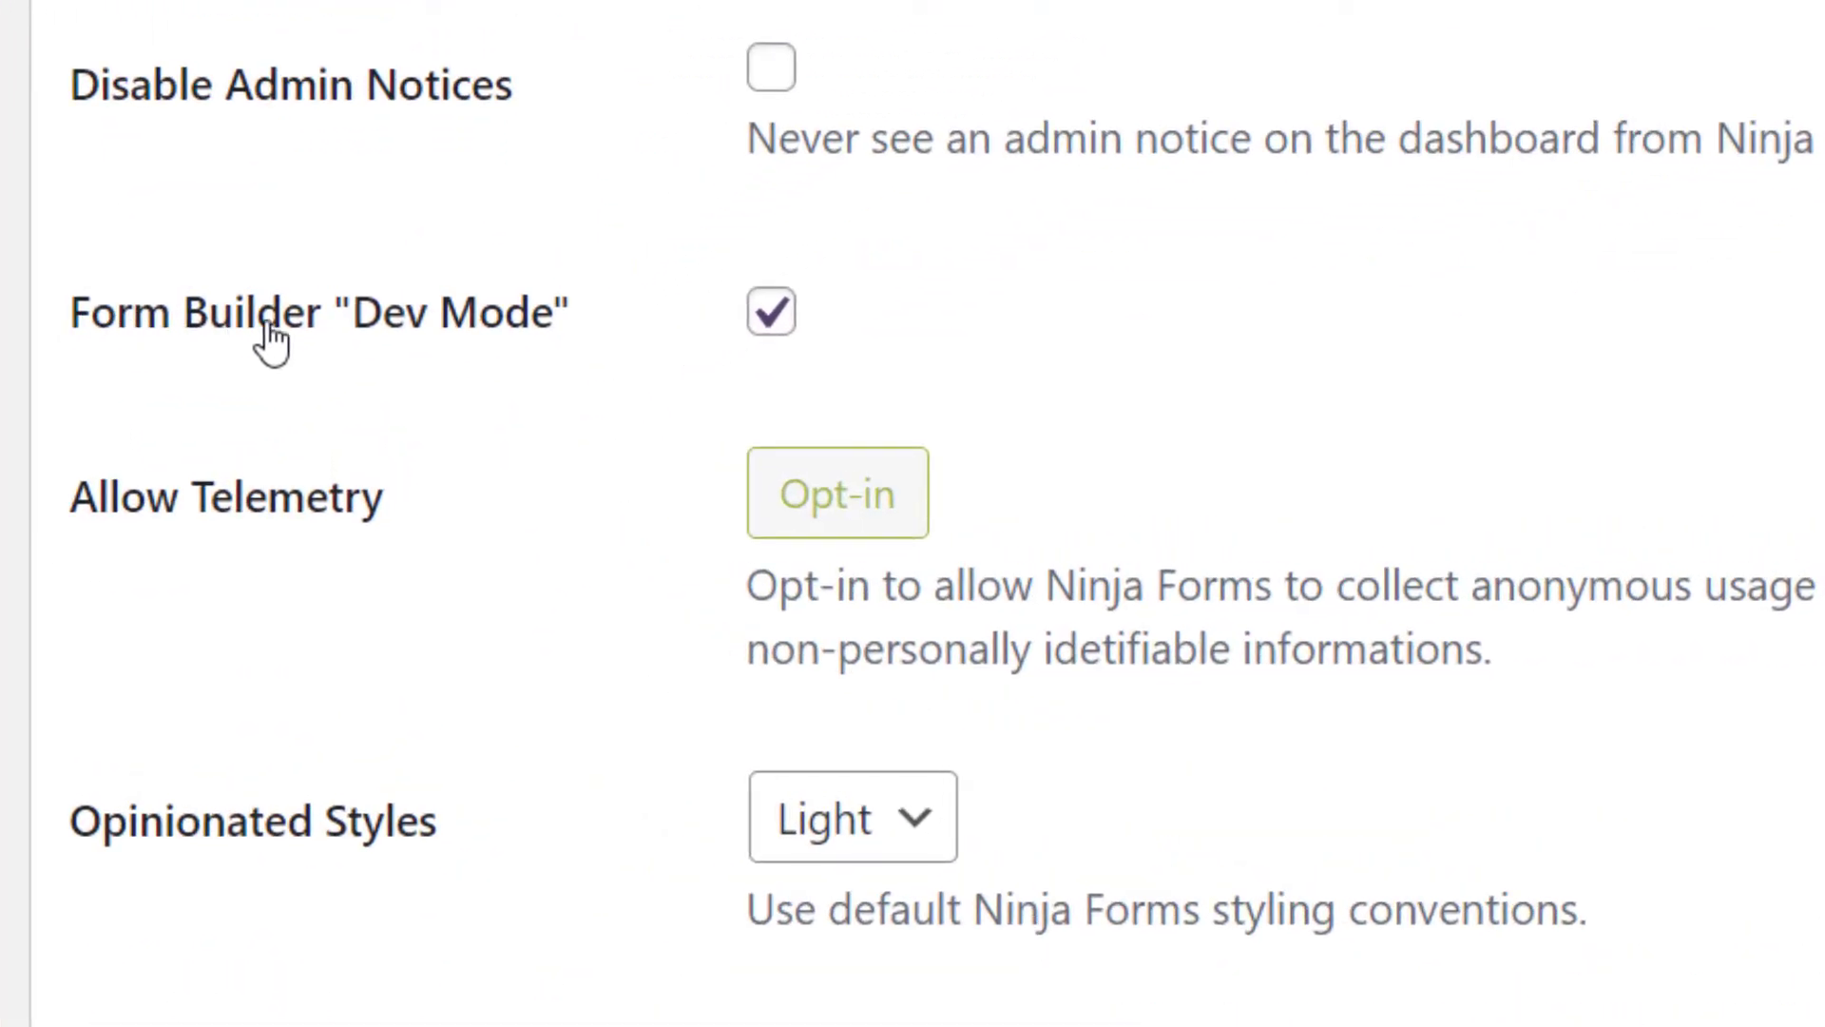
pyautogui.click(768, 328)
pyautogui.click(768, 328)
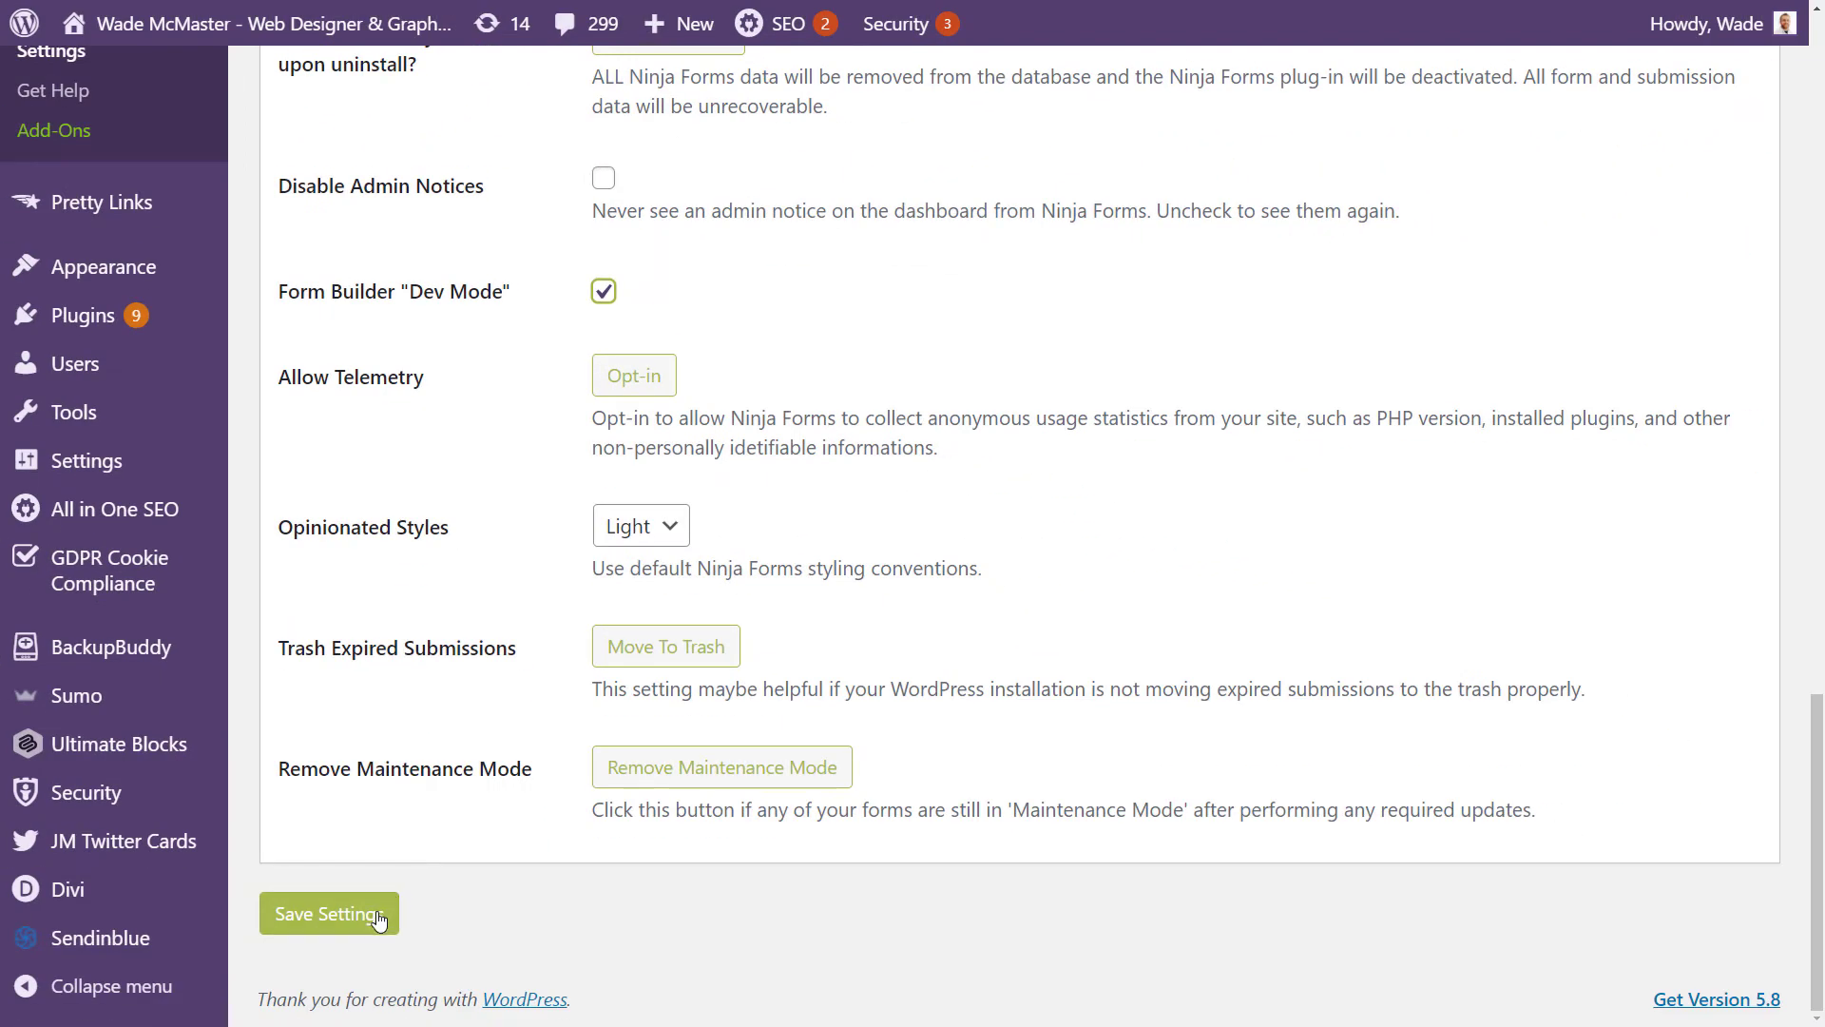
pyautogui.scroll(5, 377, 918)
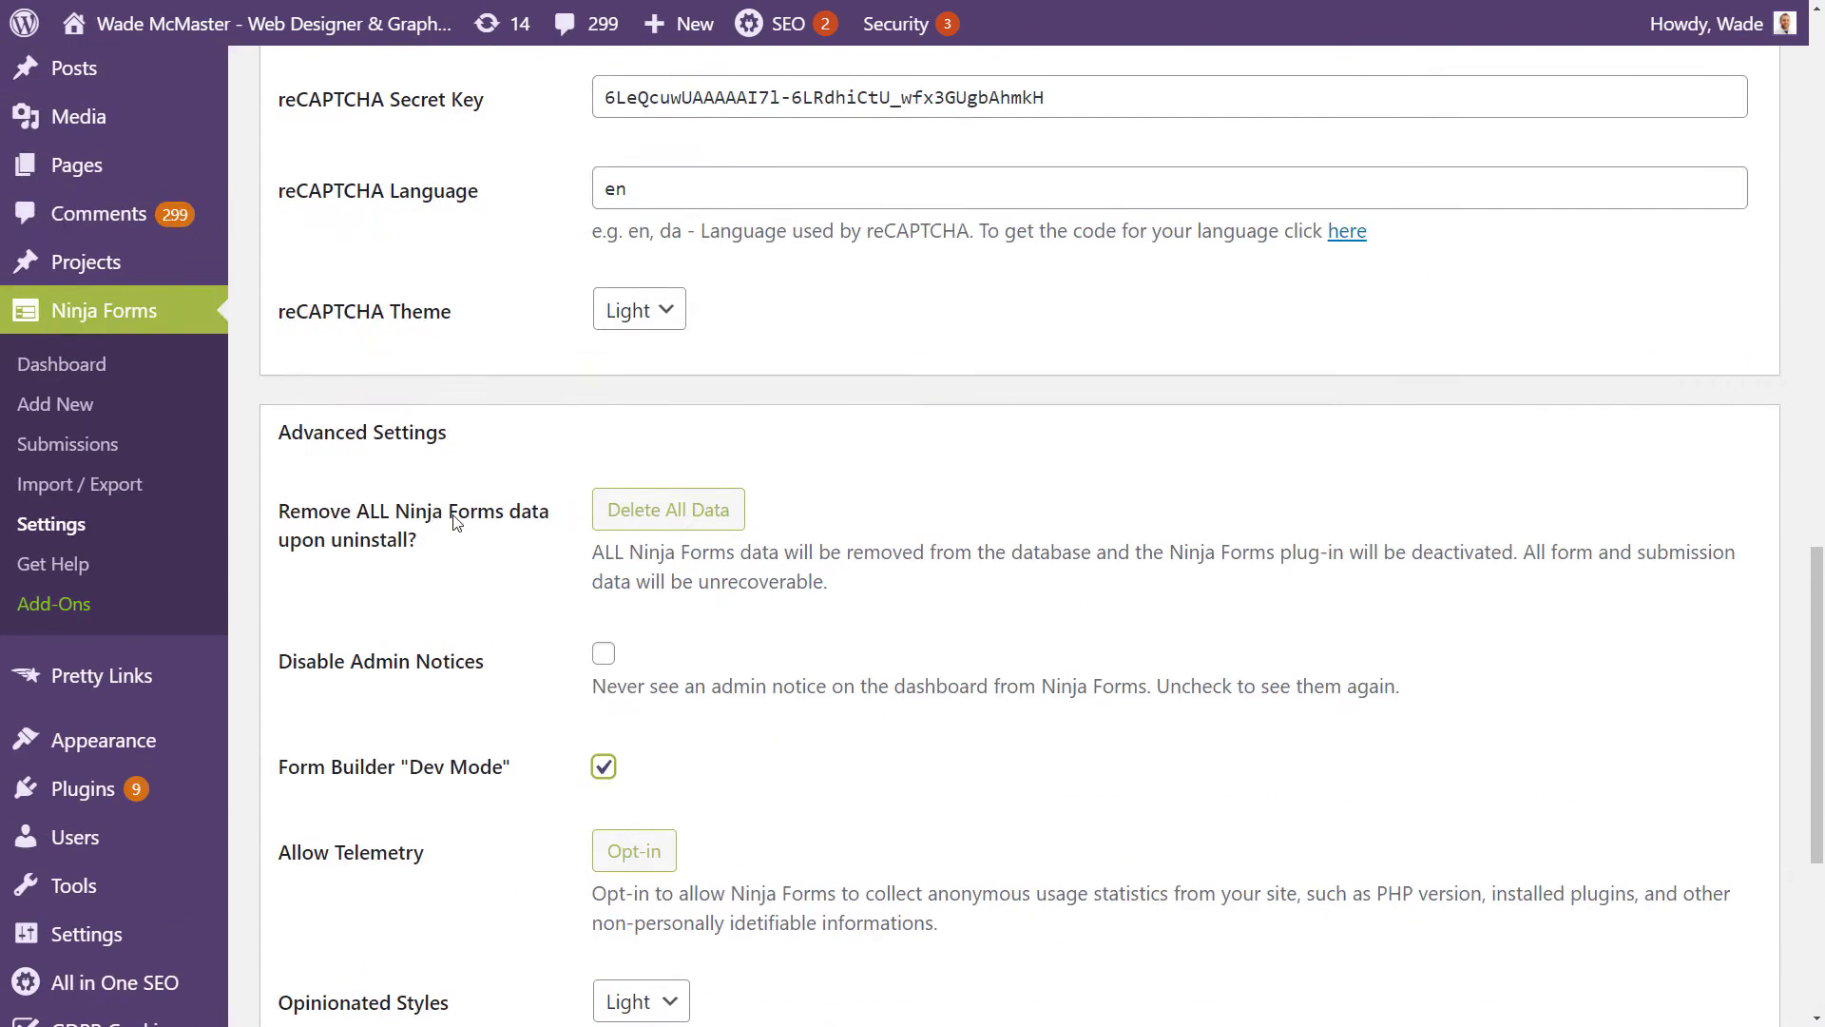
pyautogui.click(82, 368)
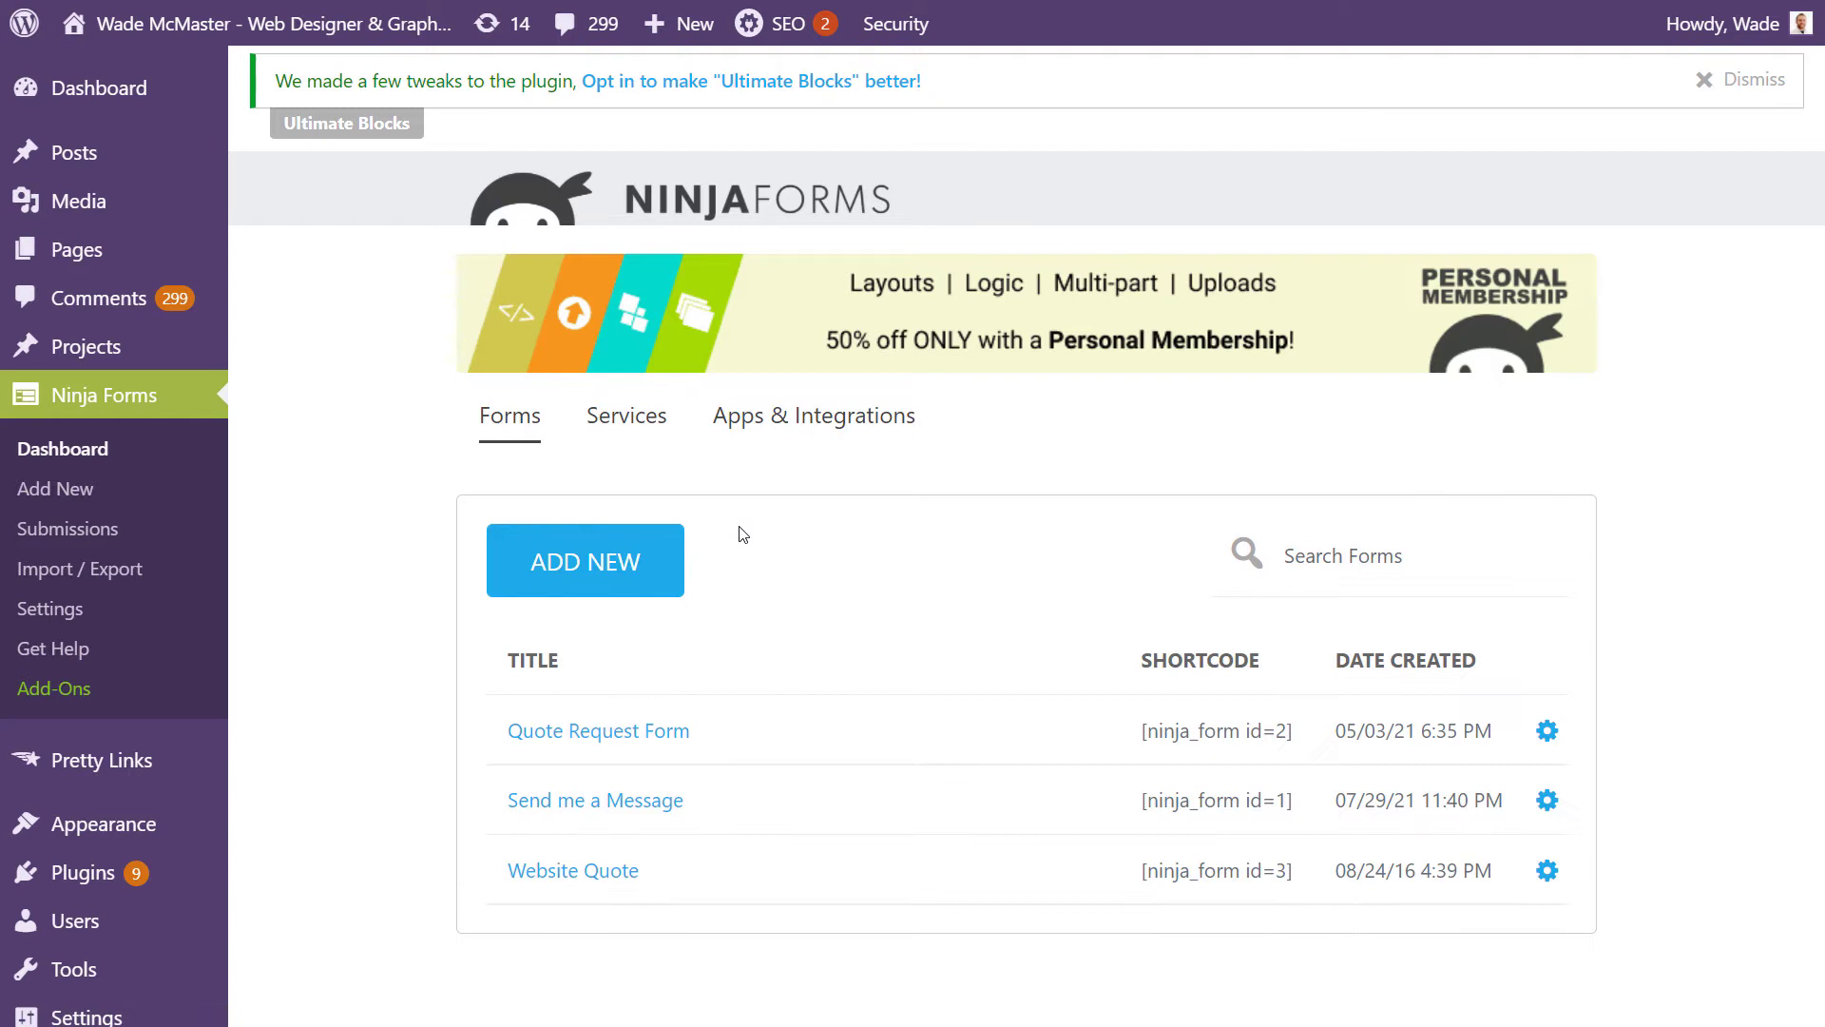
# Open the Website Quote form in the builder and review its Name, Email and Message fields.
pyautogui.click(600, 873)
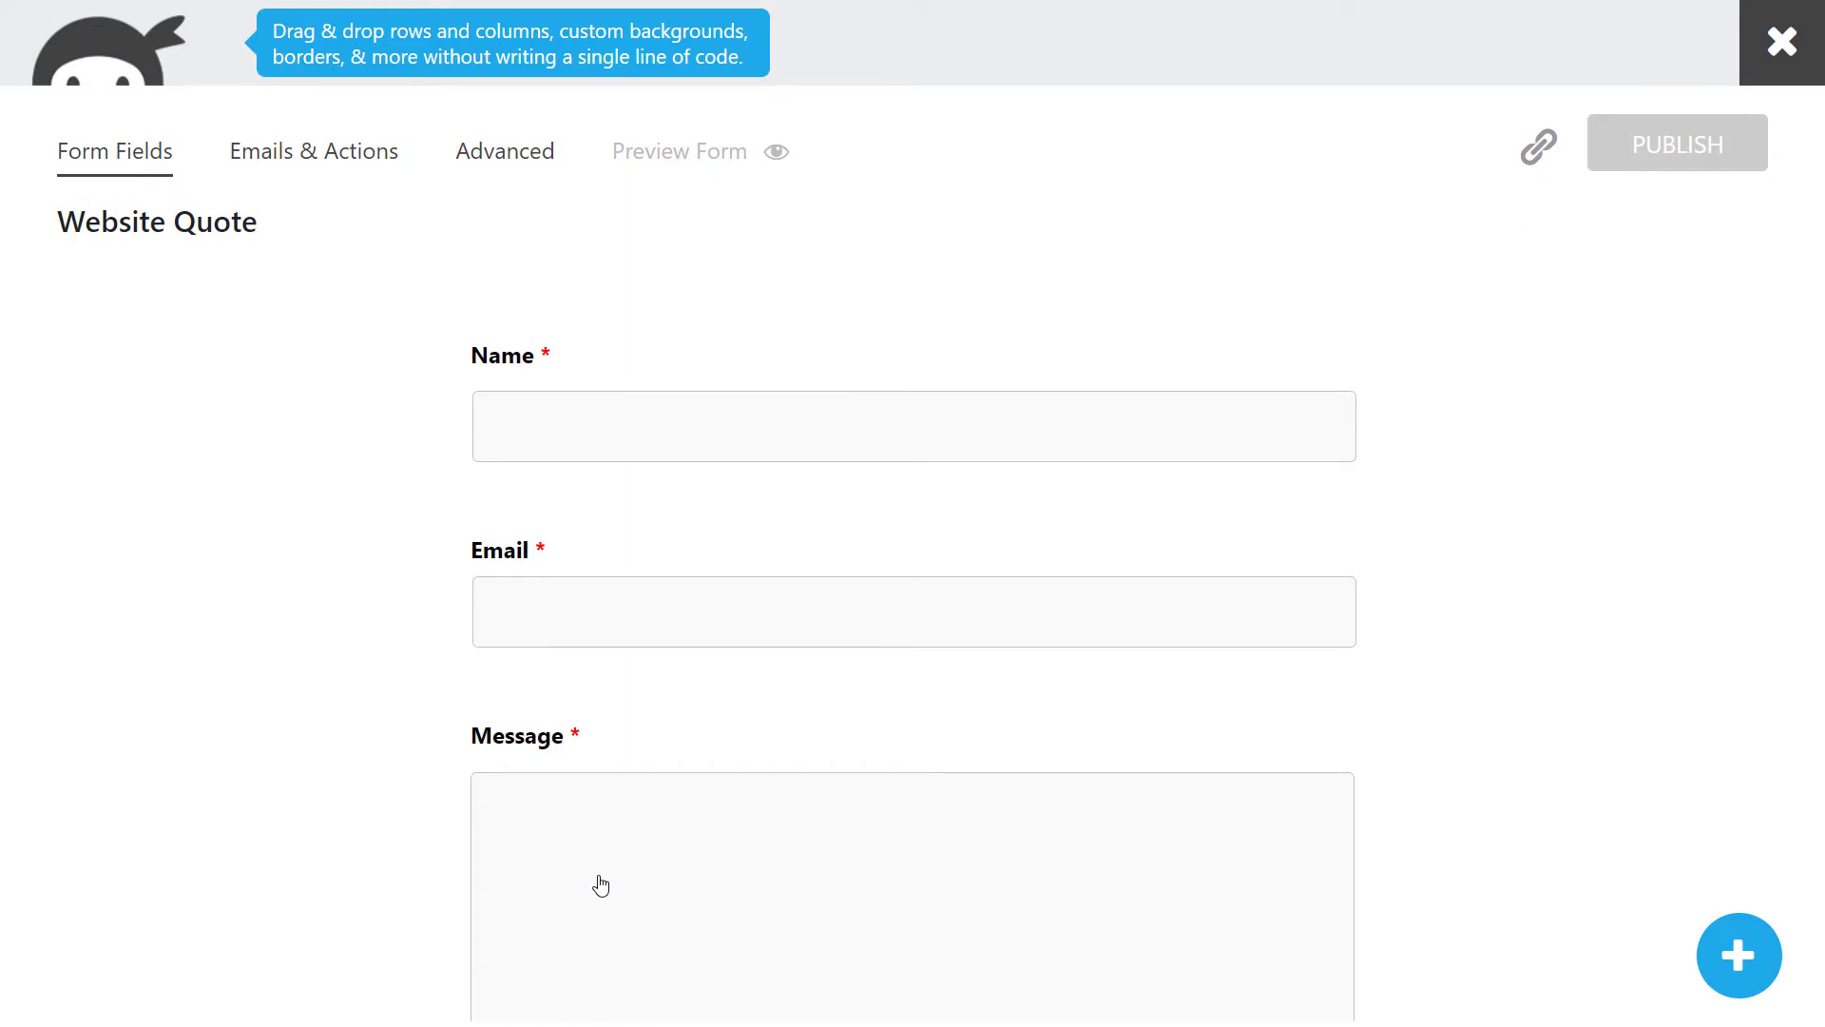
pyautogui.scroll(-3, 538, 532)
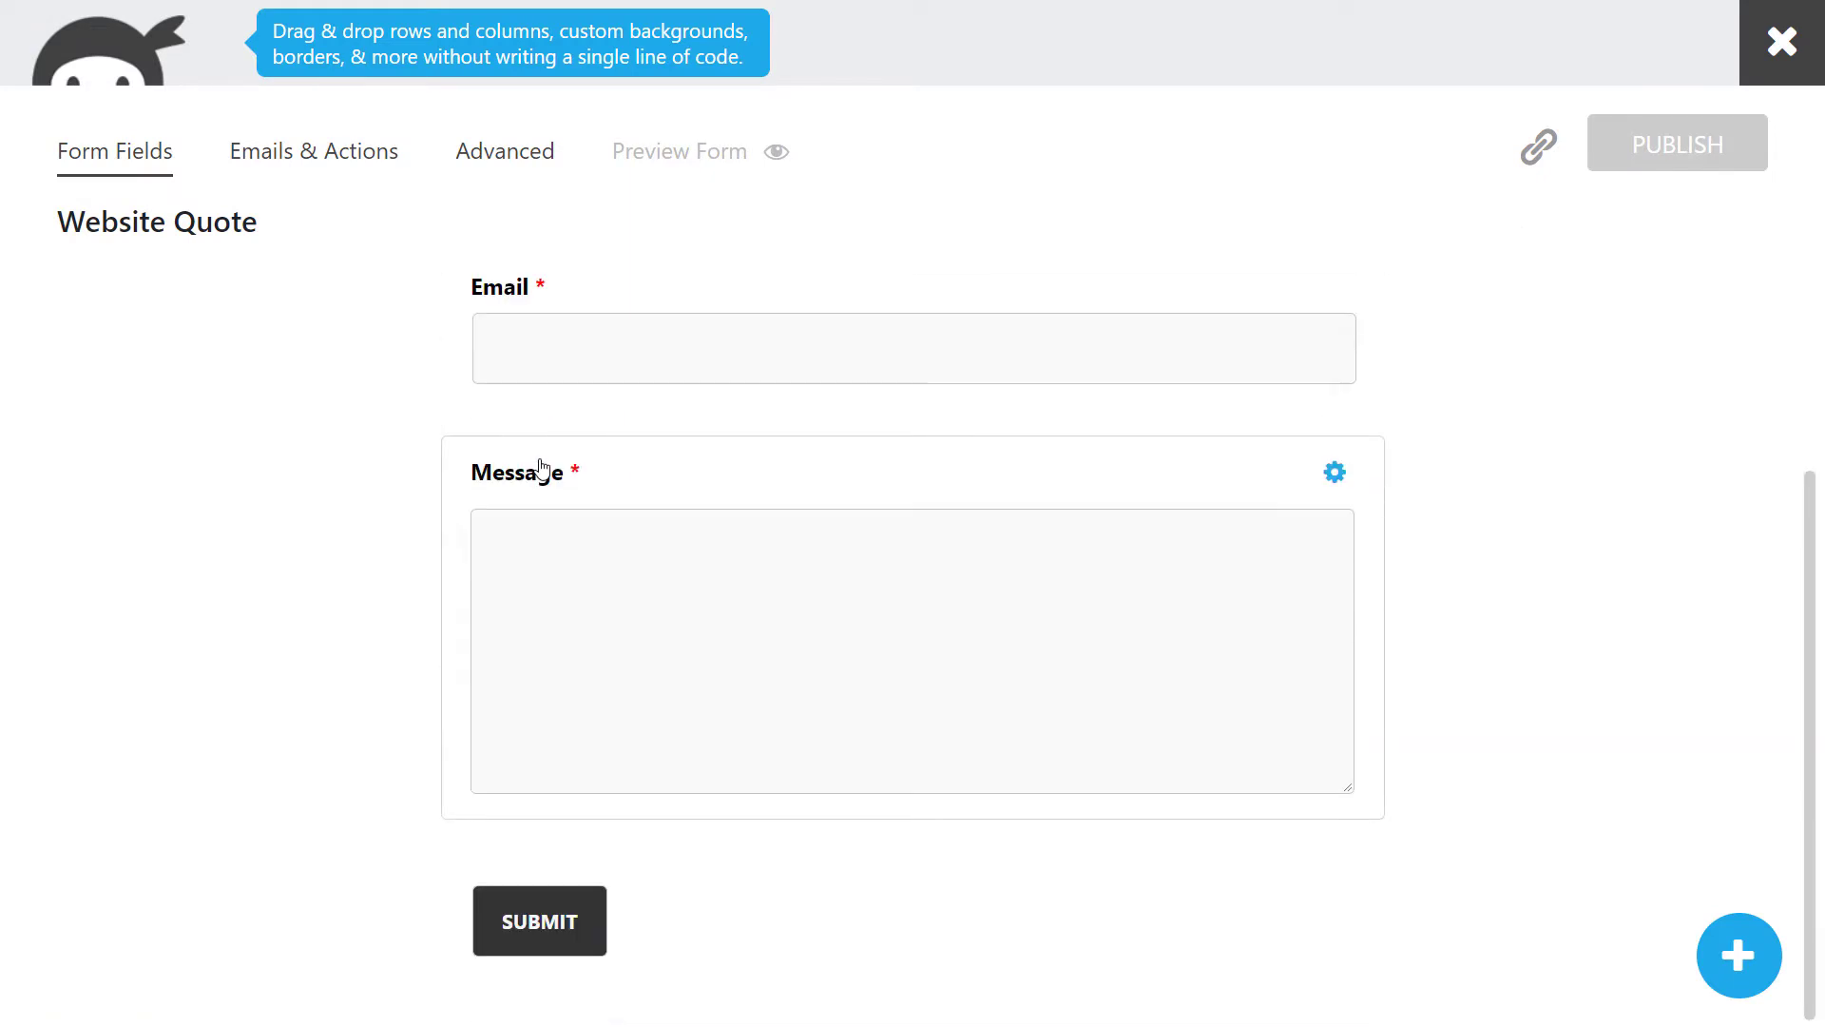
pyautogui.scroll(3, 542, 469)
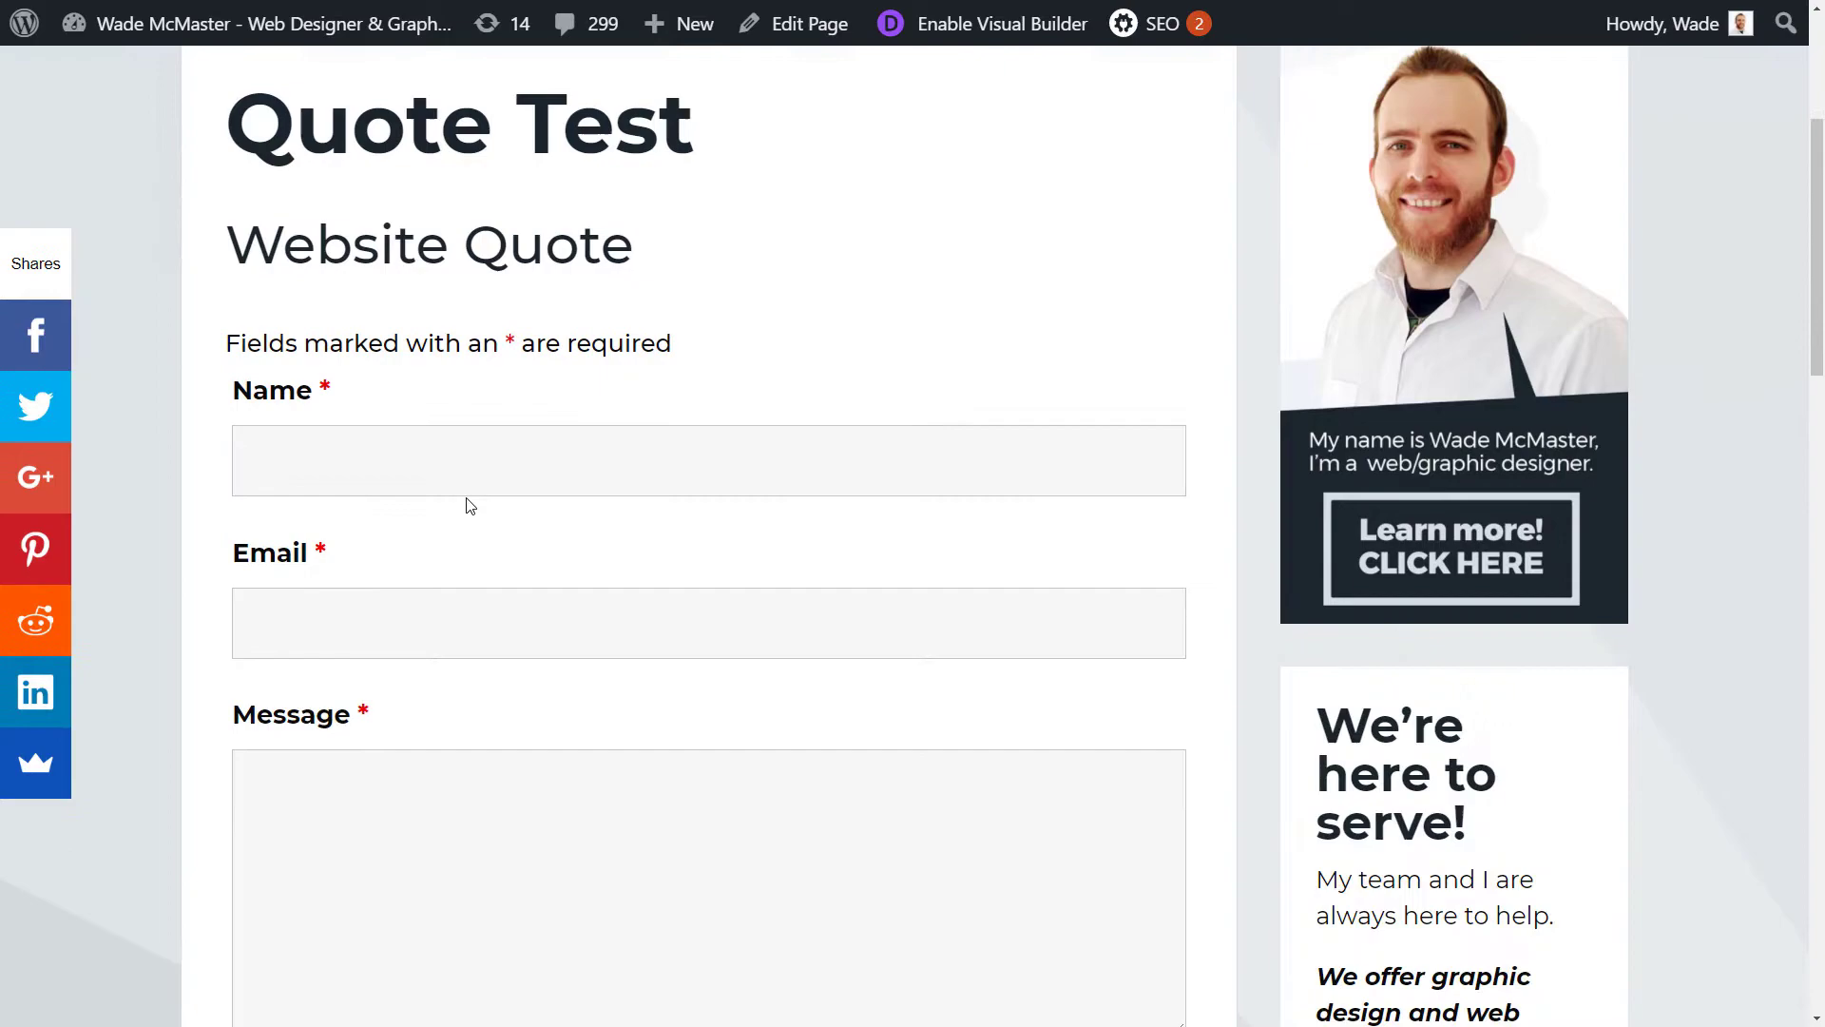
pyautogui.scroll(-3, 466, 505)
pyautogui.scroll(8, 465, 506)
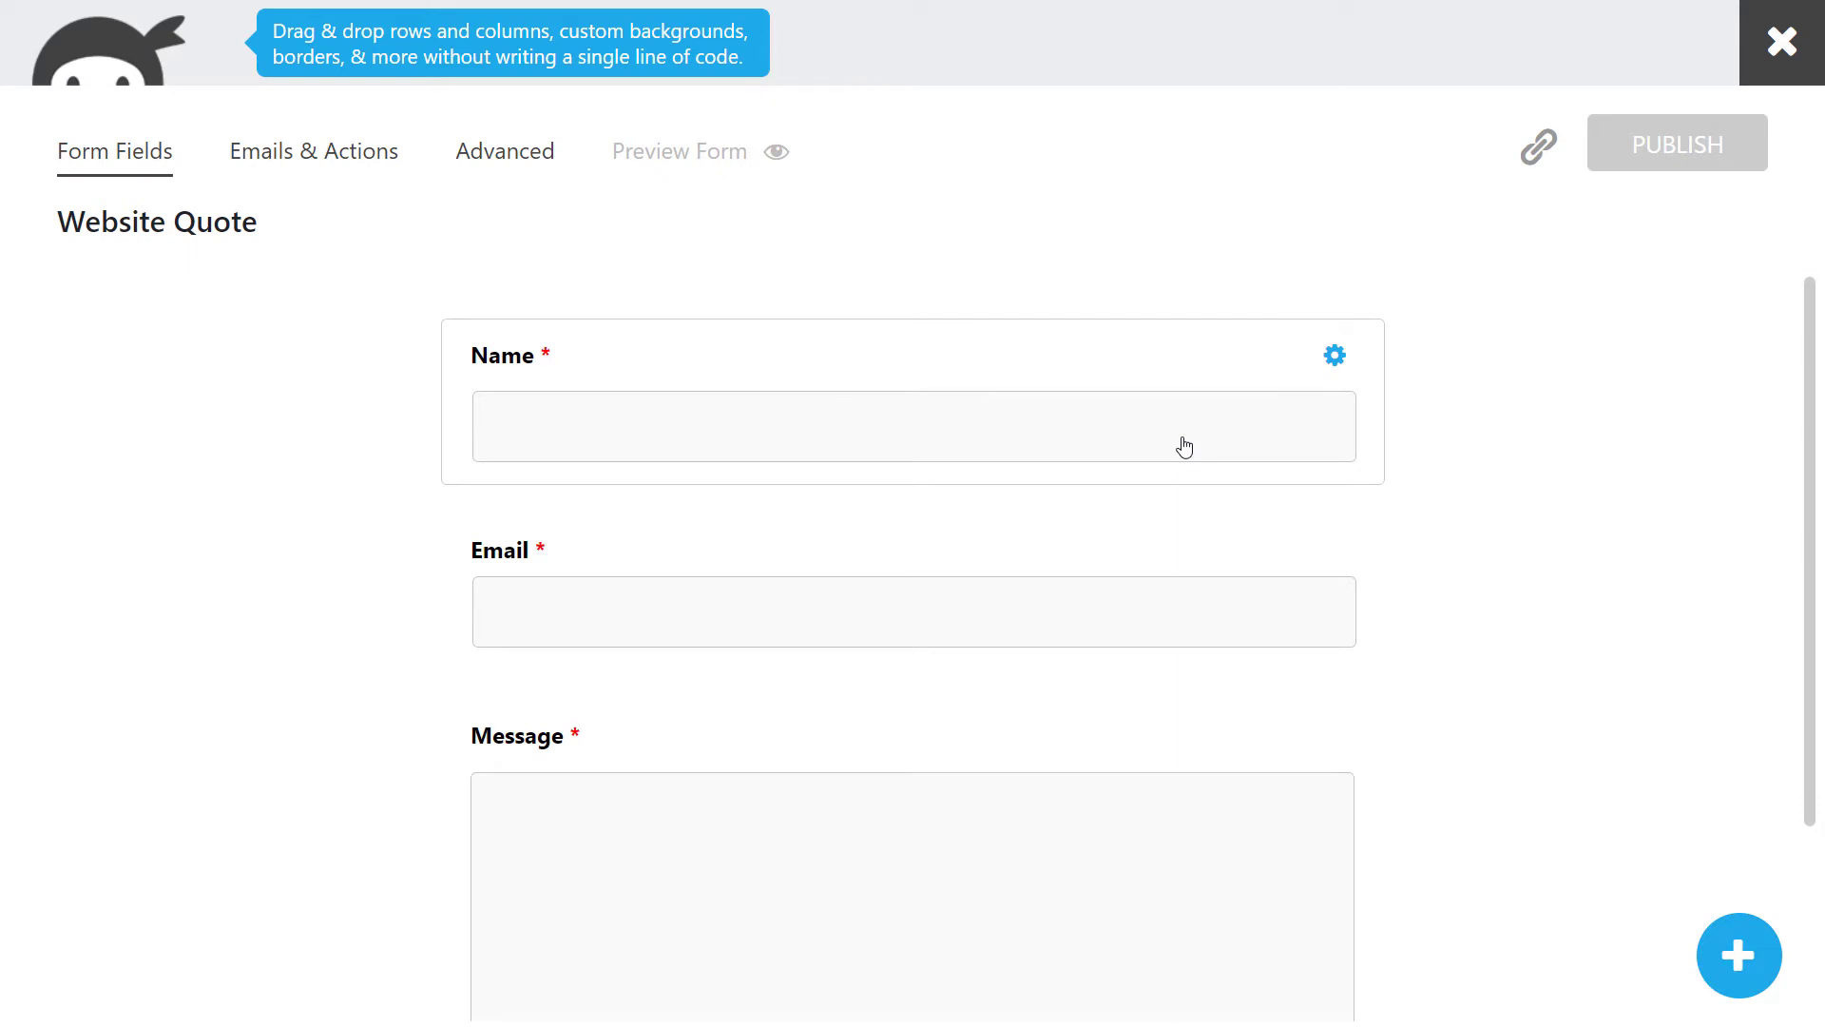
# Insert a Radio List field below Email in place of the deleted Message field.
pyautogui.click(1739, 954)
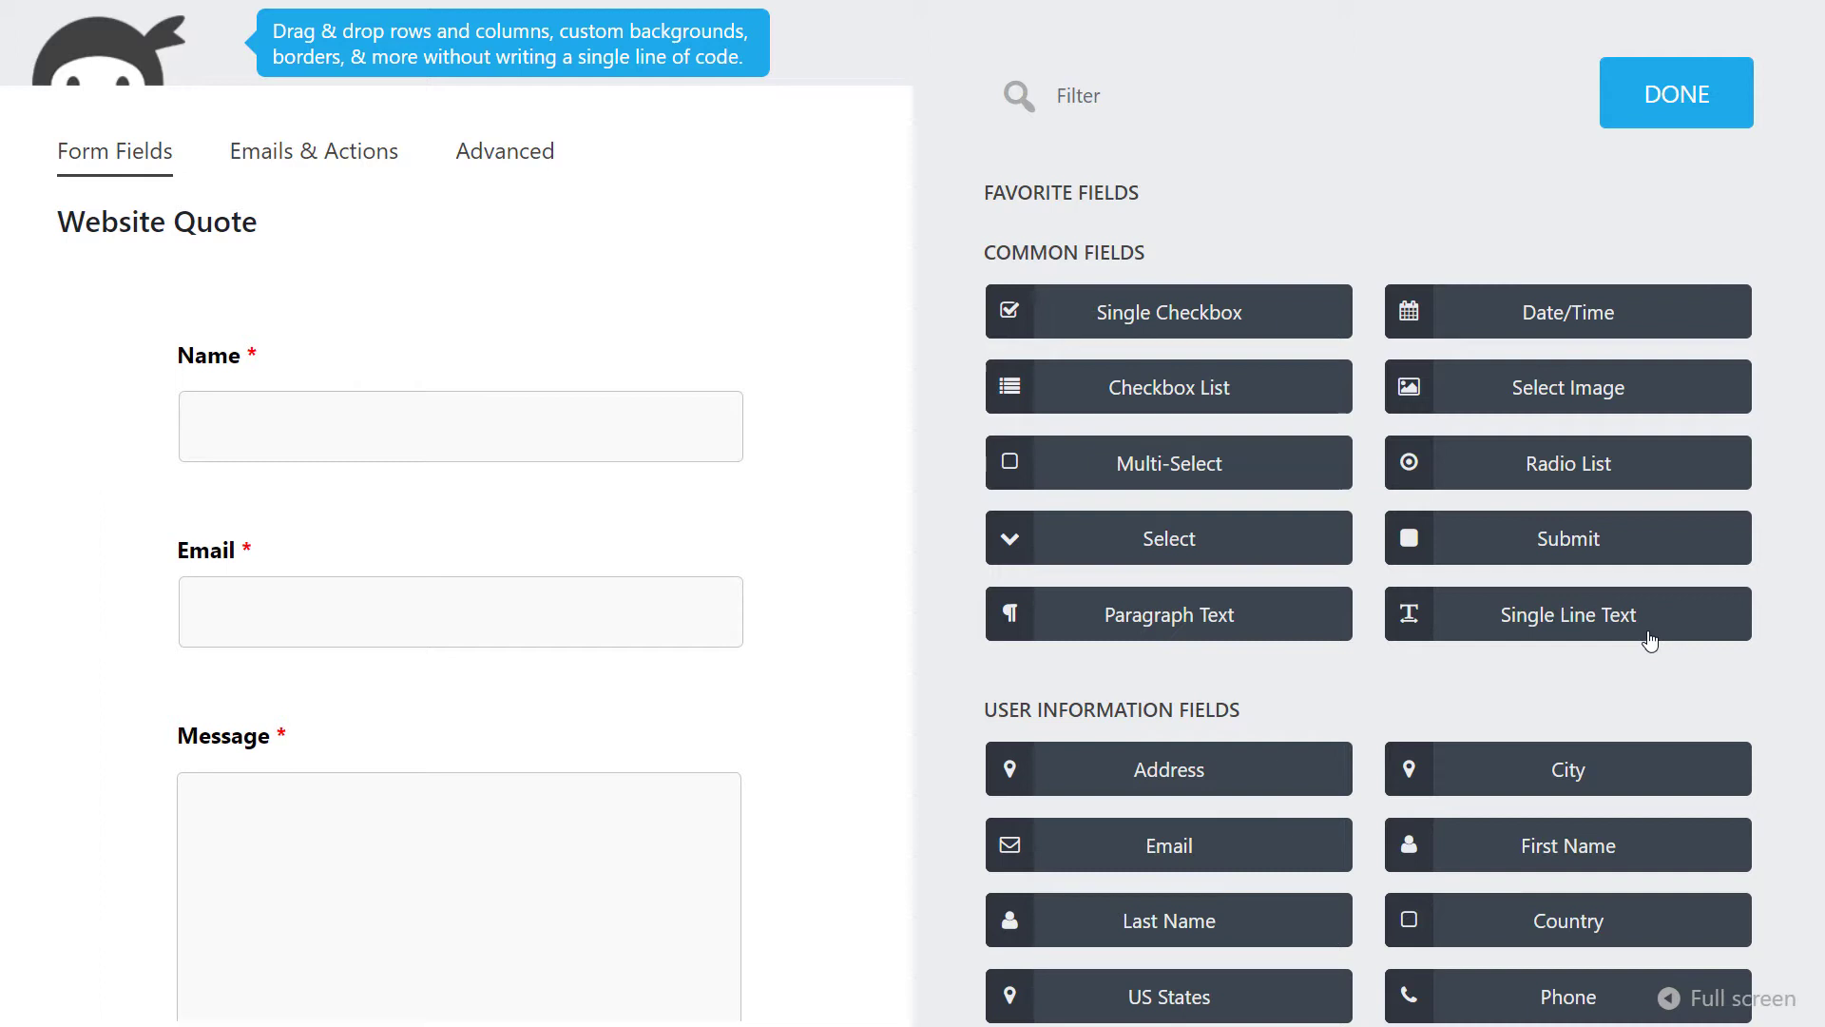
pyautogui.click(1580, 478)
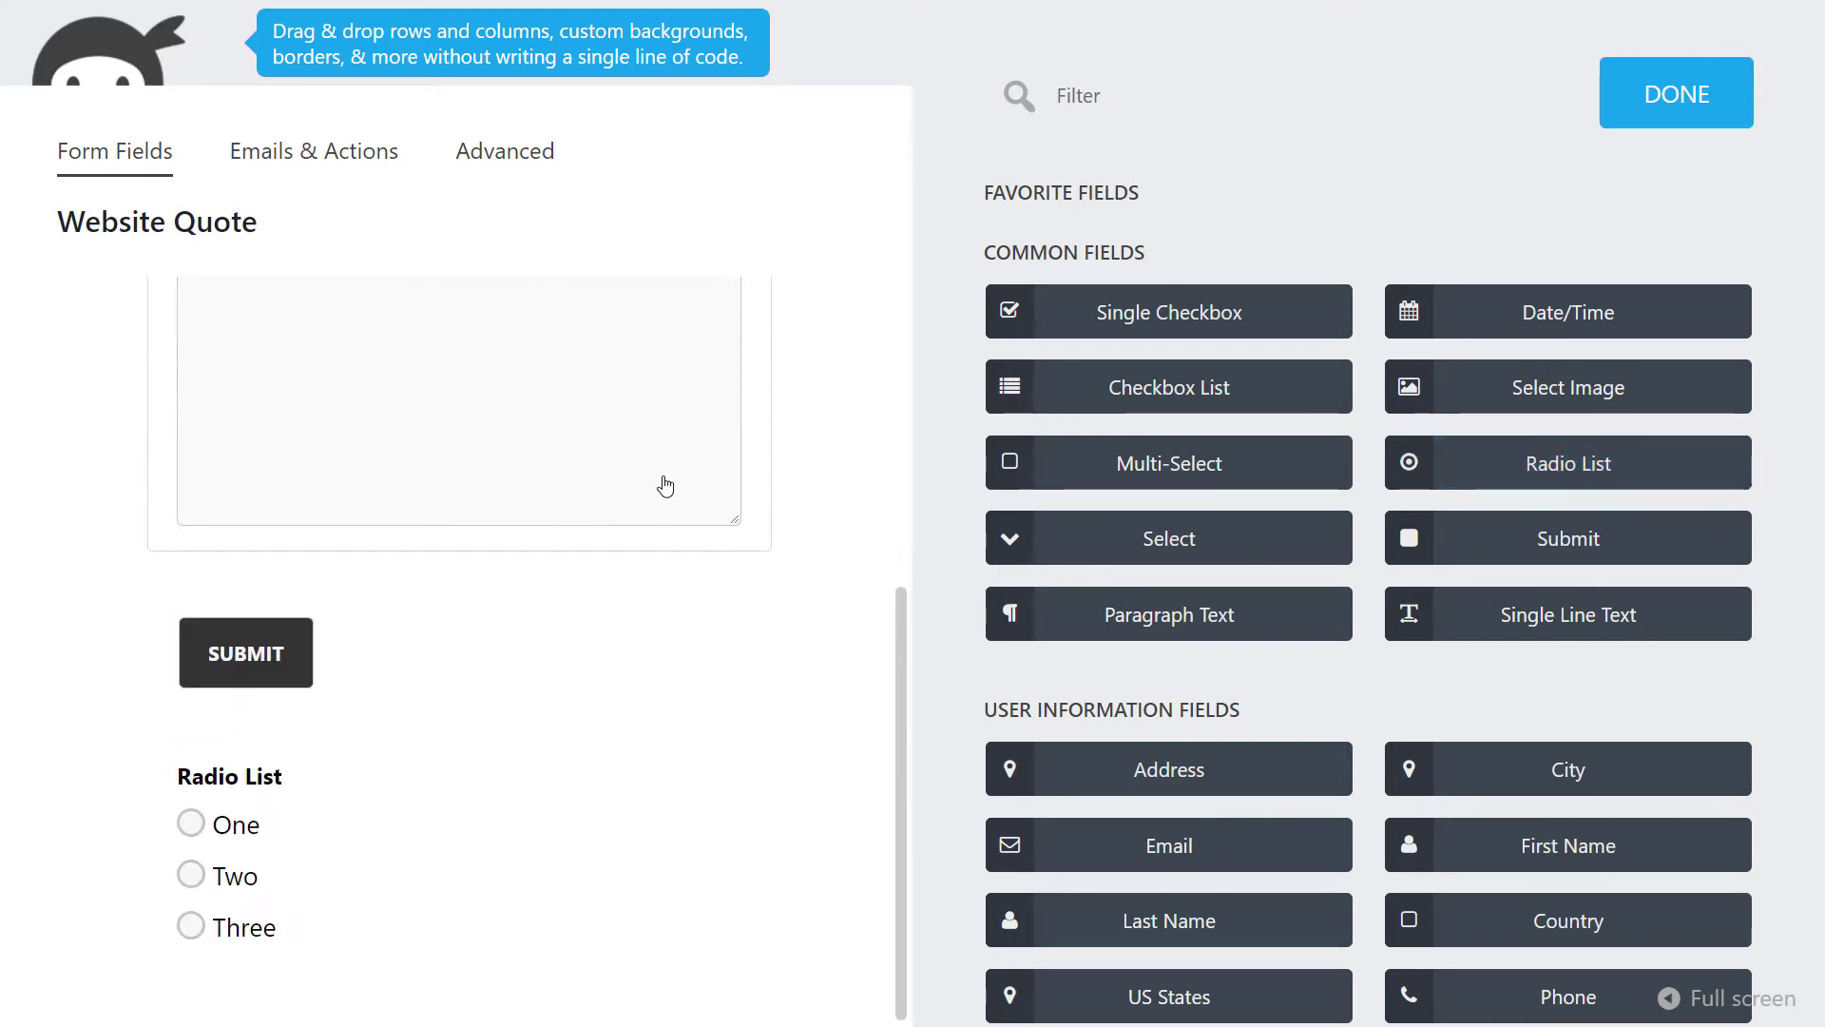
pyautogui.moveTo(256, 770); pyautogui.dragTo(280, 705)
pyautogui.moveTo(286, 733)
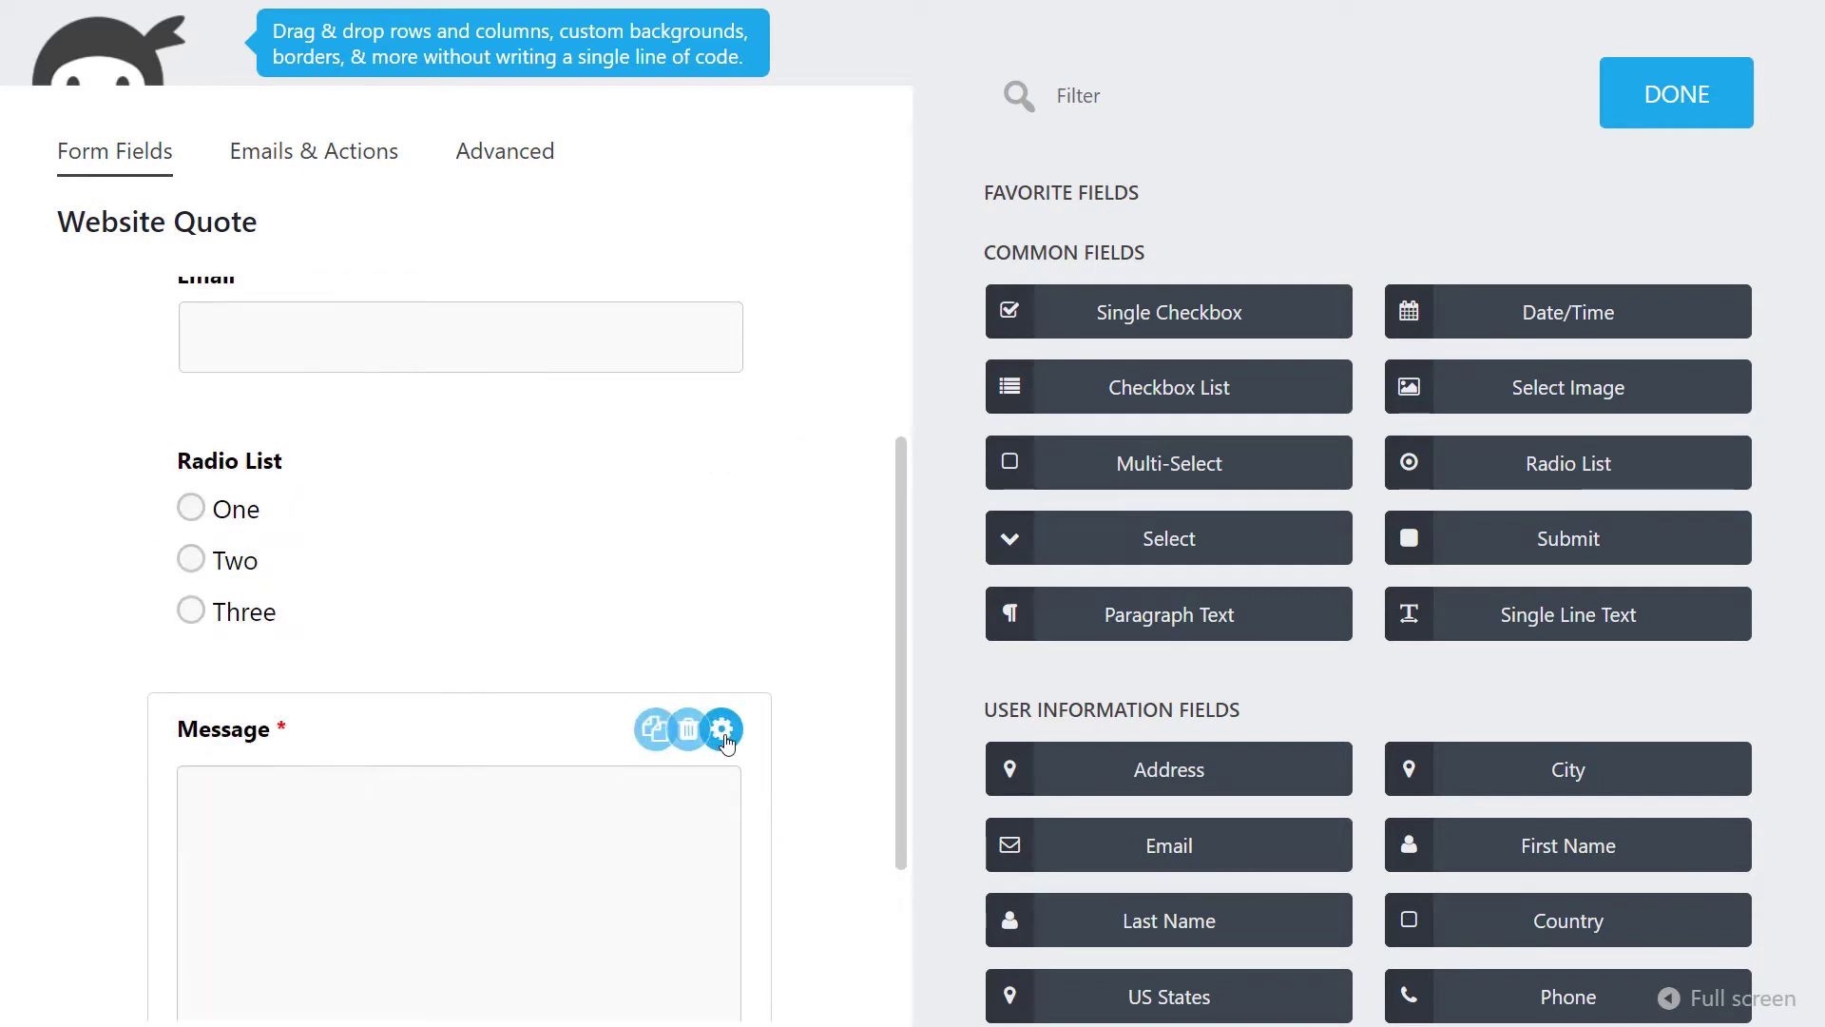
pyautogui.moveTo(285, 504)
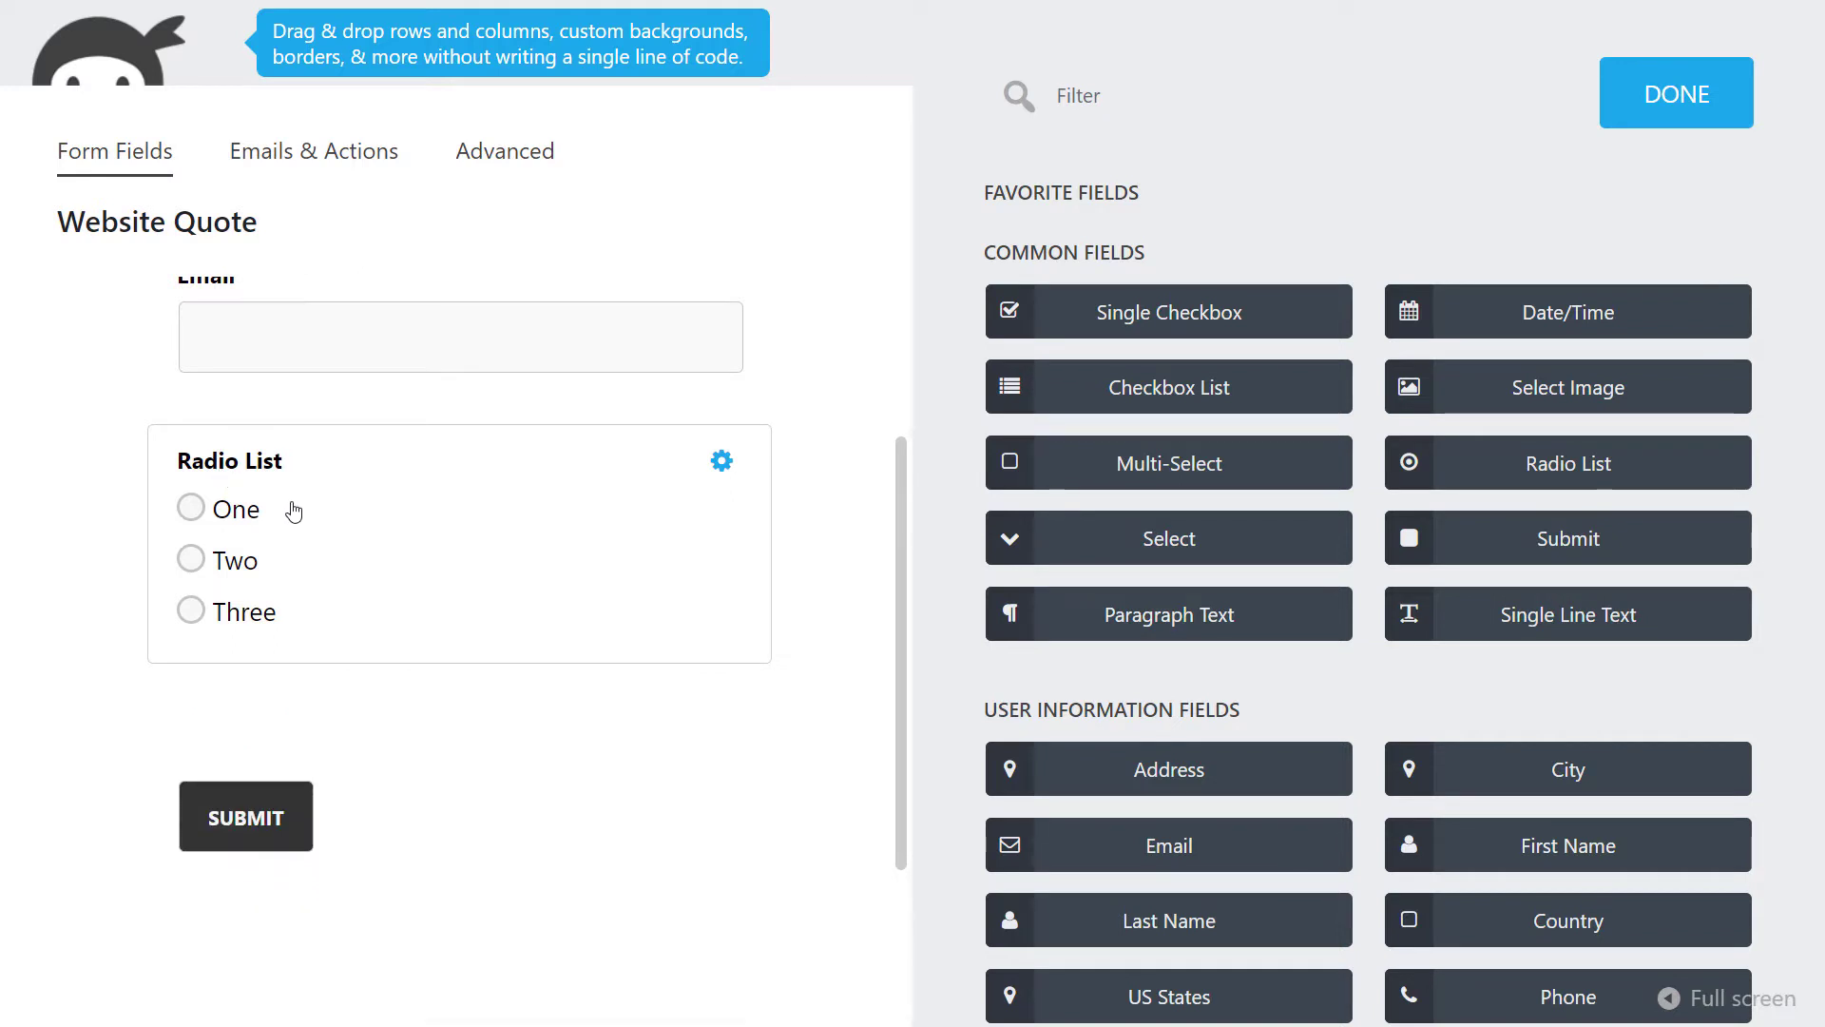
pyautogui.click(1642, 109)
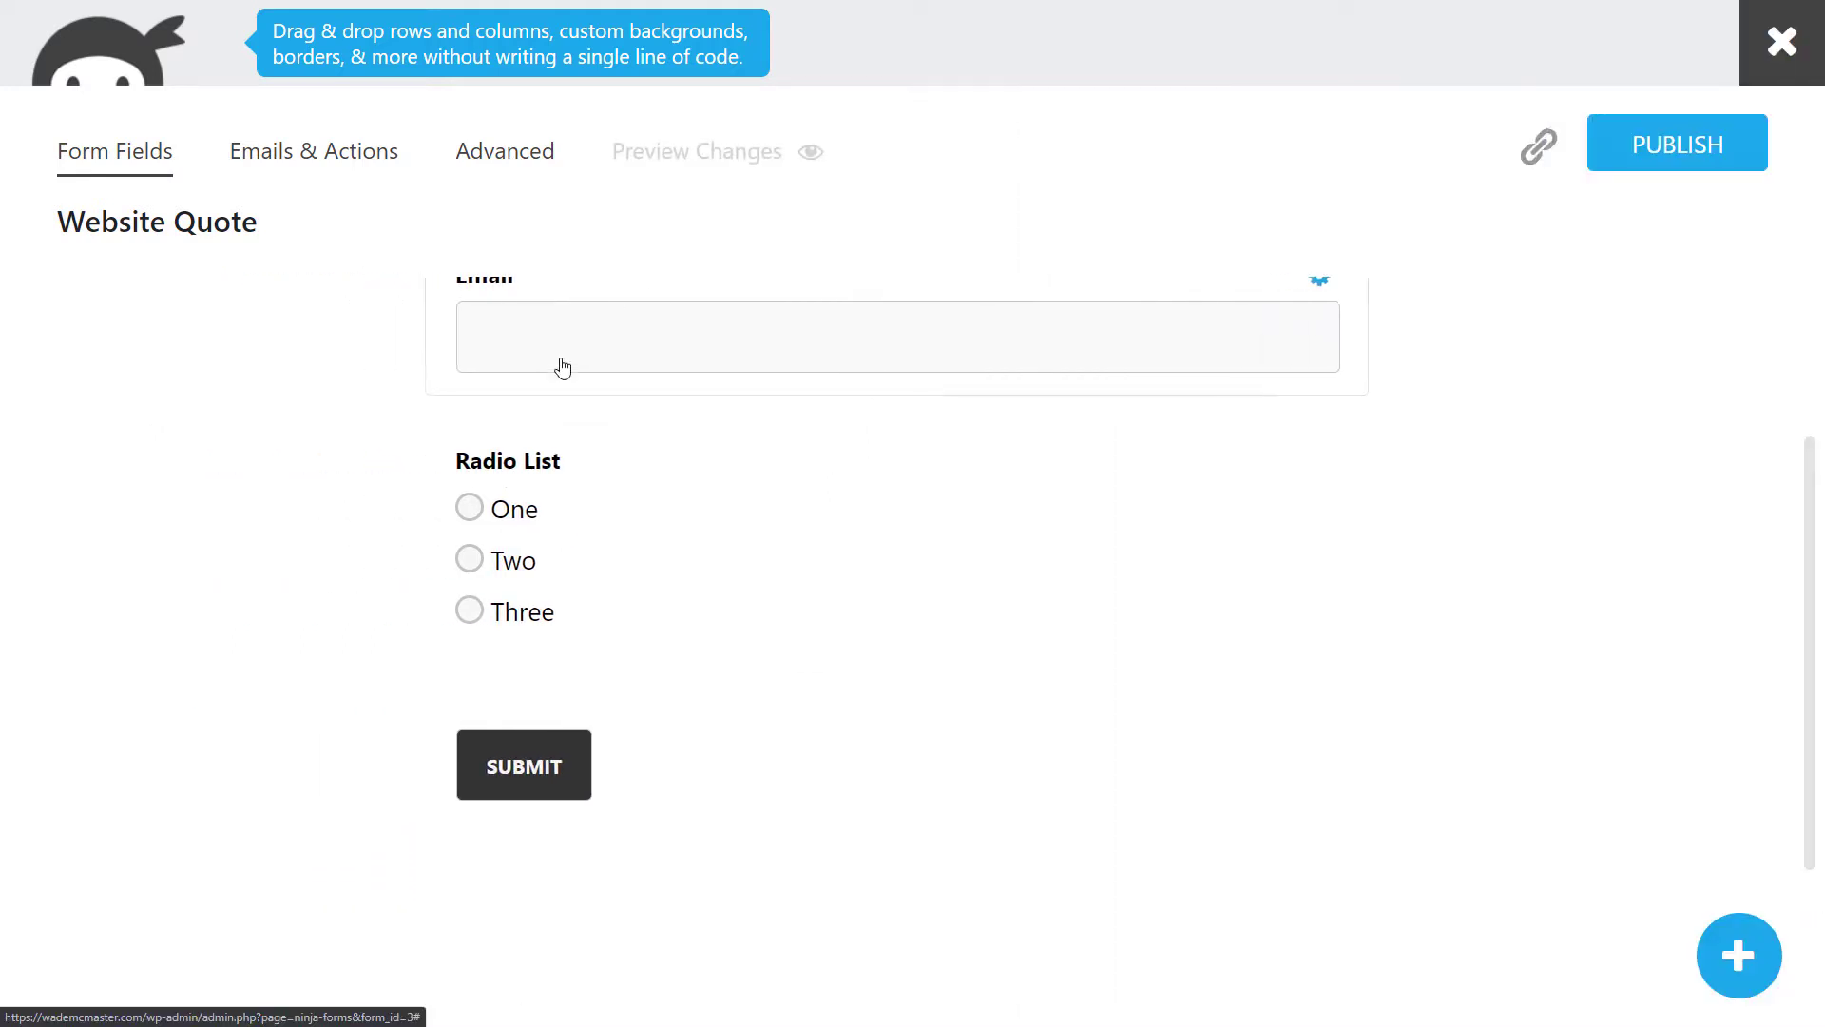
# Label the Radio List 'What kind of website are you after'.
pyautogui.click(621, 460)
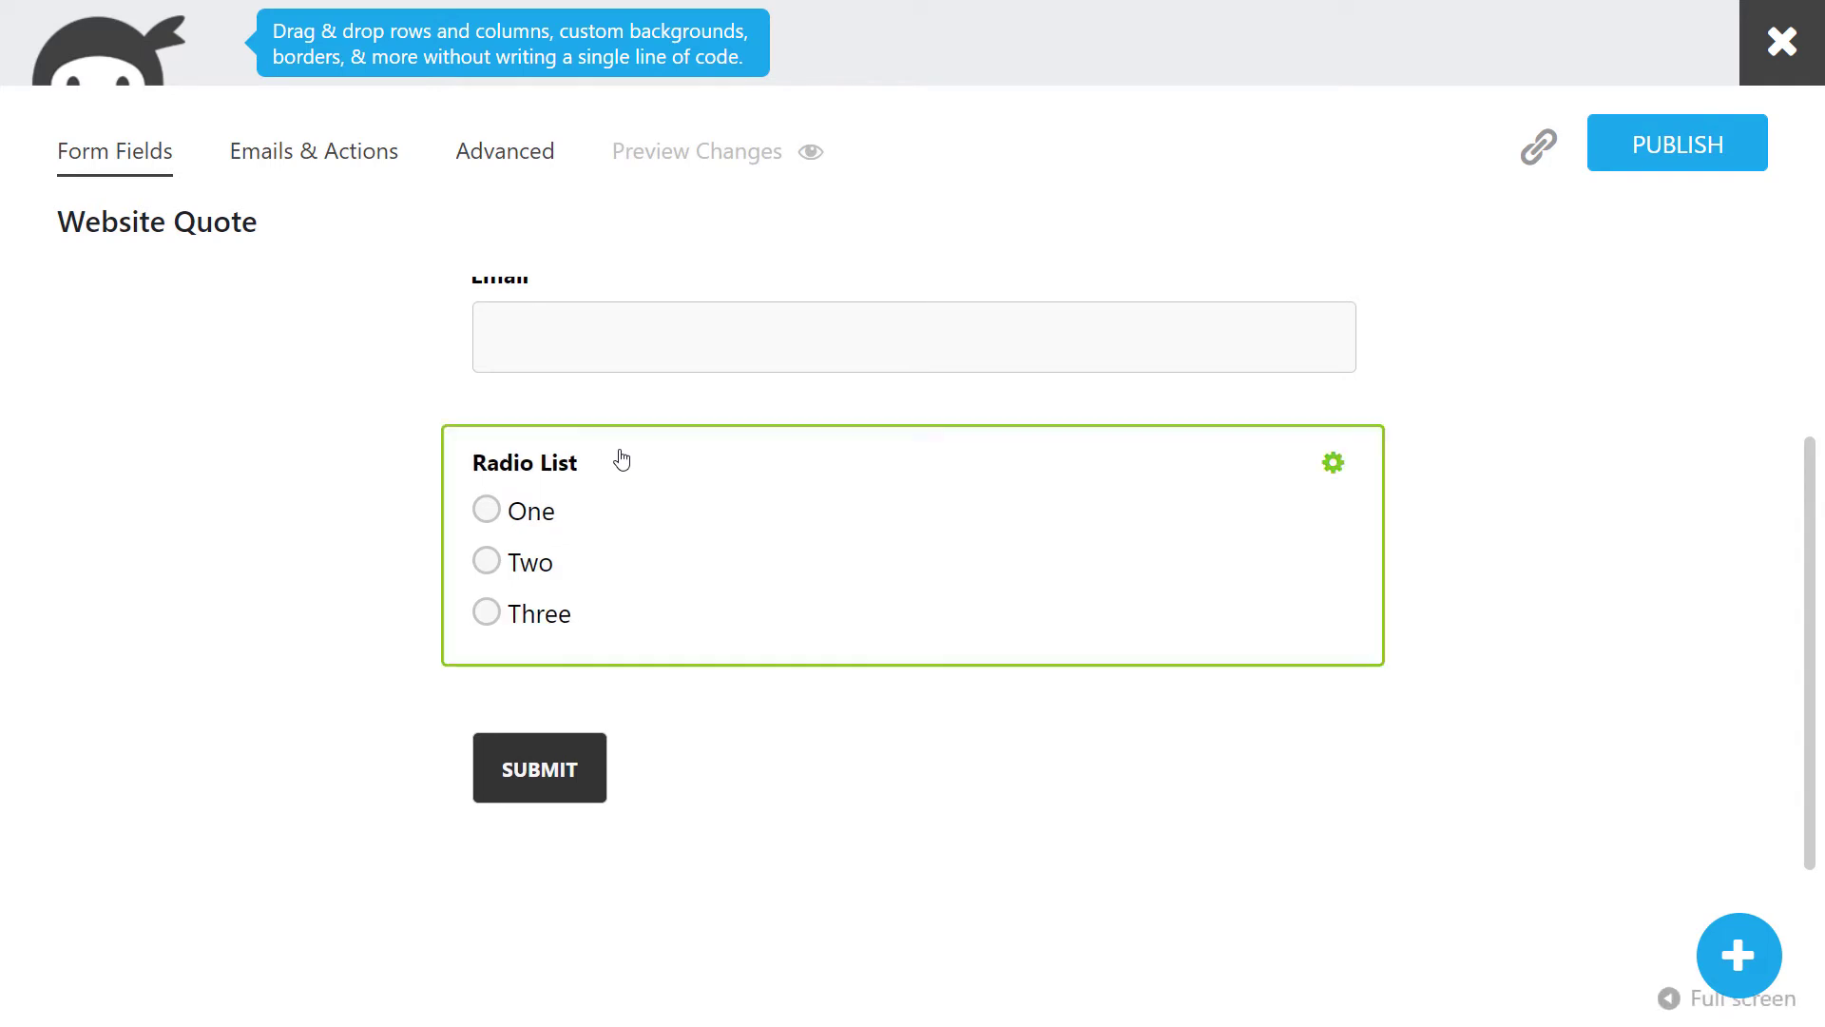
pyautogui.click(1100, 285)
pyautogui.moveTo(1100, 285); pyautogui.dragTo(976, 289)
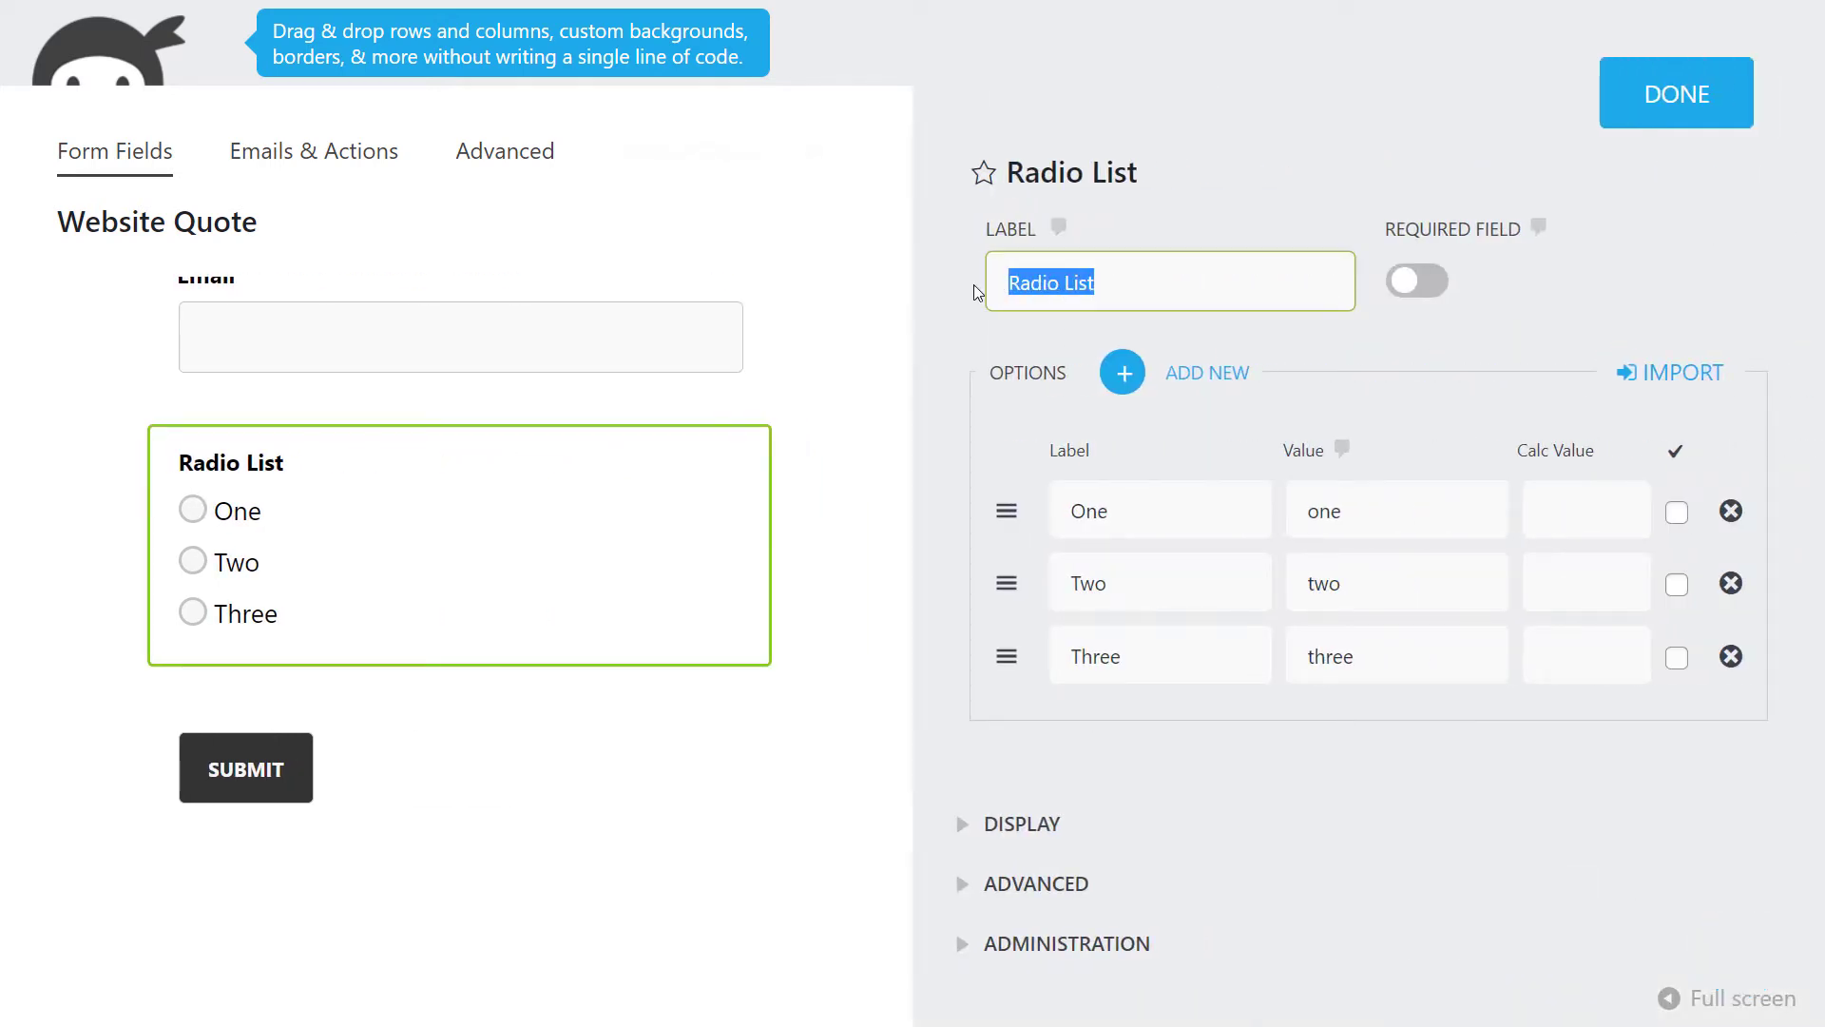
pyautogui.write('What')
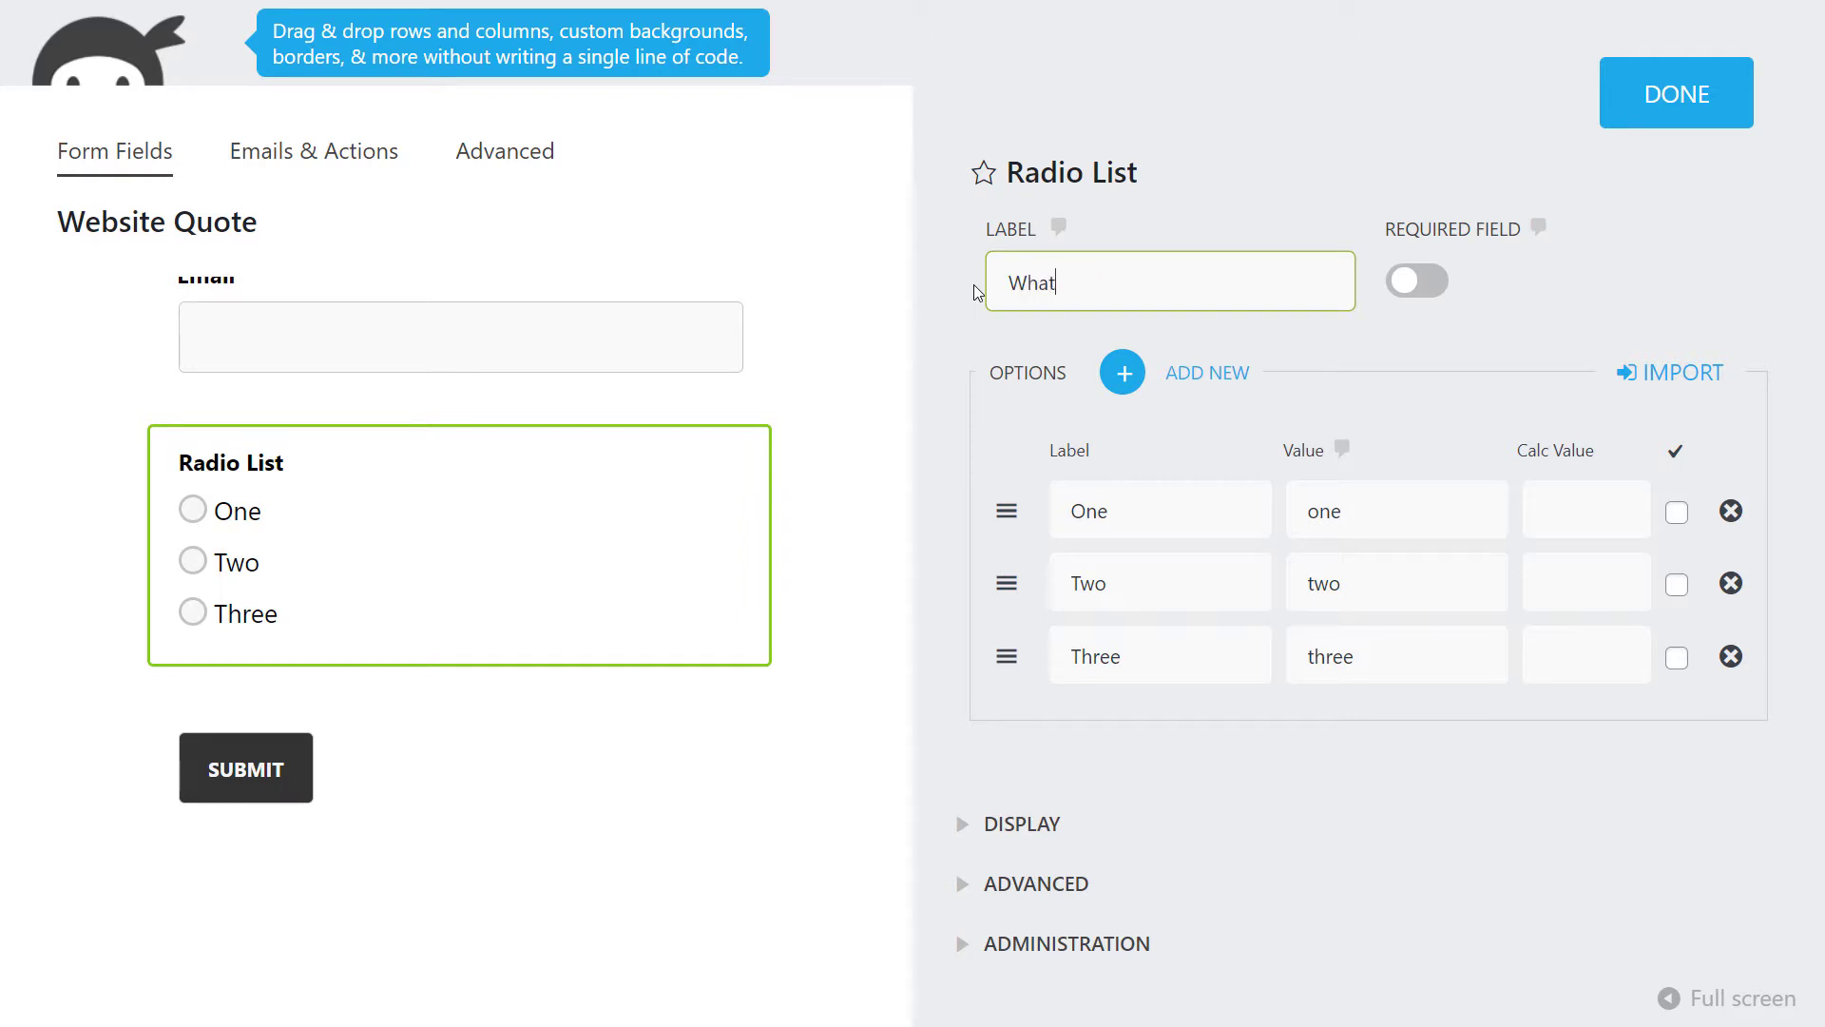
pyautogui.write(' kidn of website are you after?')
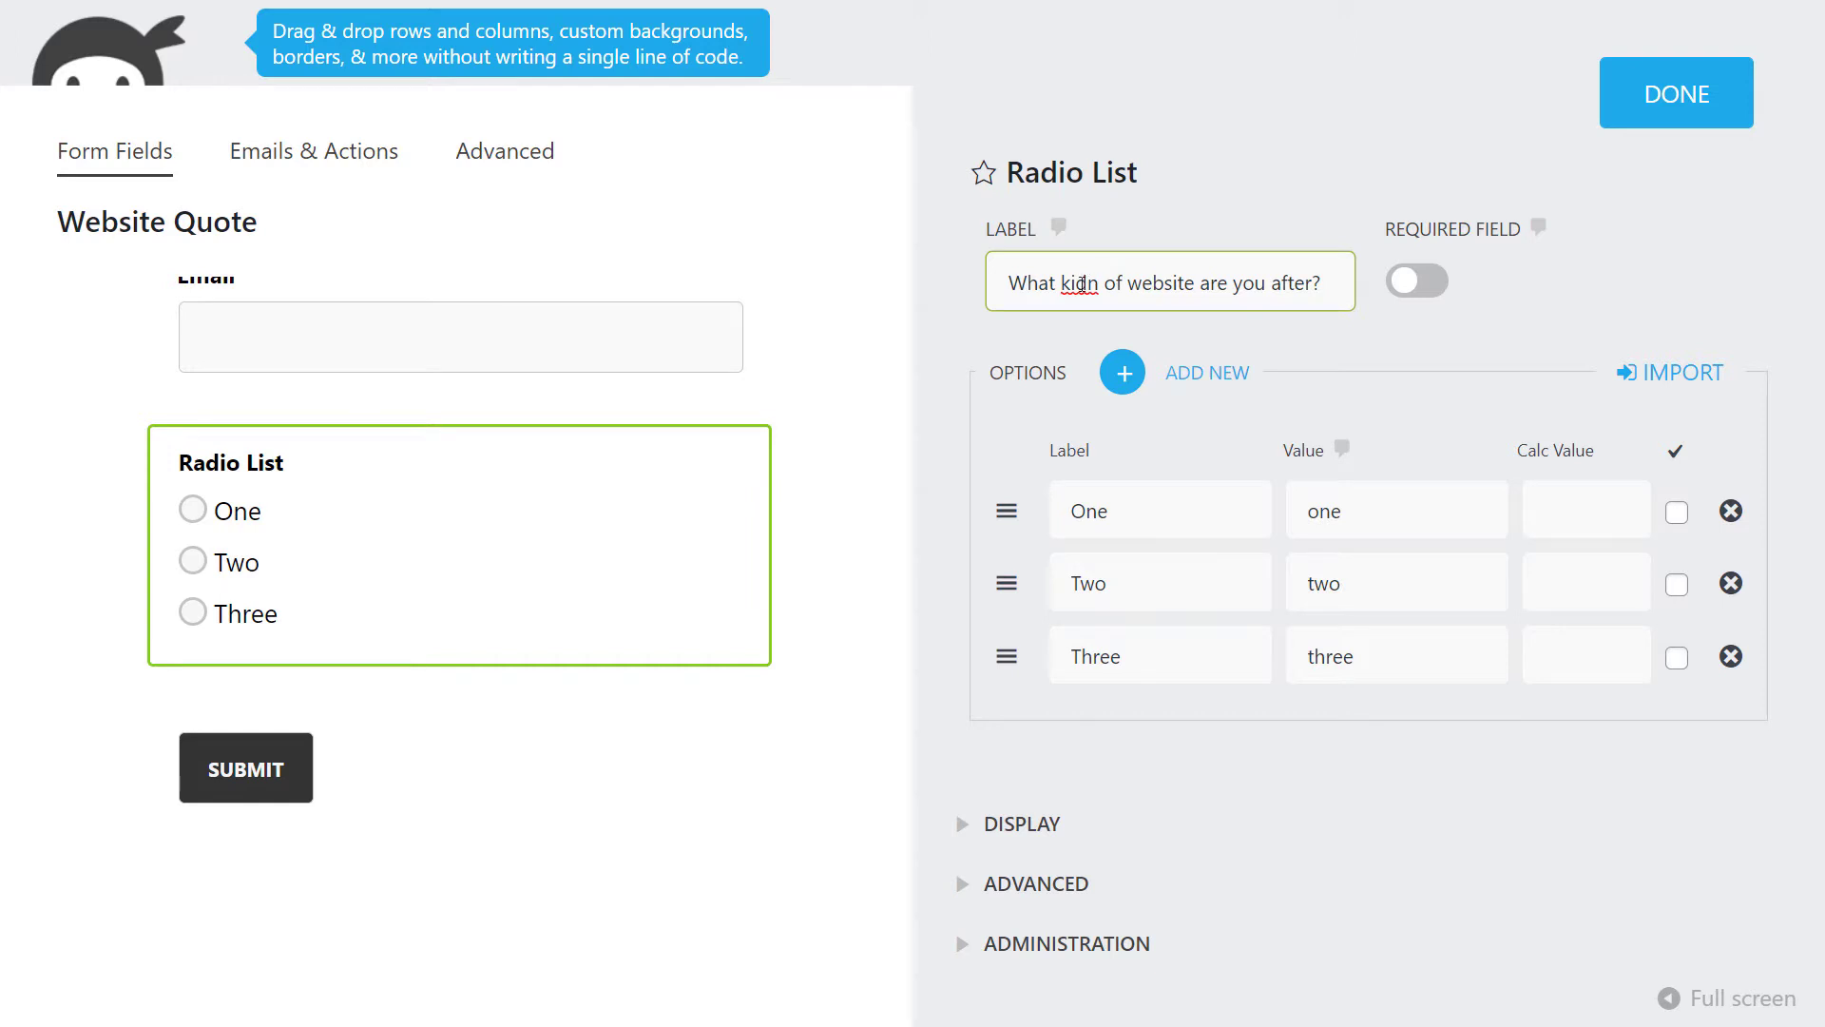
pyautogui.doubleClick(1082, 284)
pyautogui.write('kind')
# Rename the options to Basic 1 Page website, Small Business 5 Page website and ECommerce Website.
pyautogui.moveTo(1136, 511); pyautogui.dragTo(939, 534)
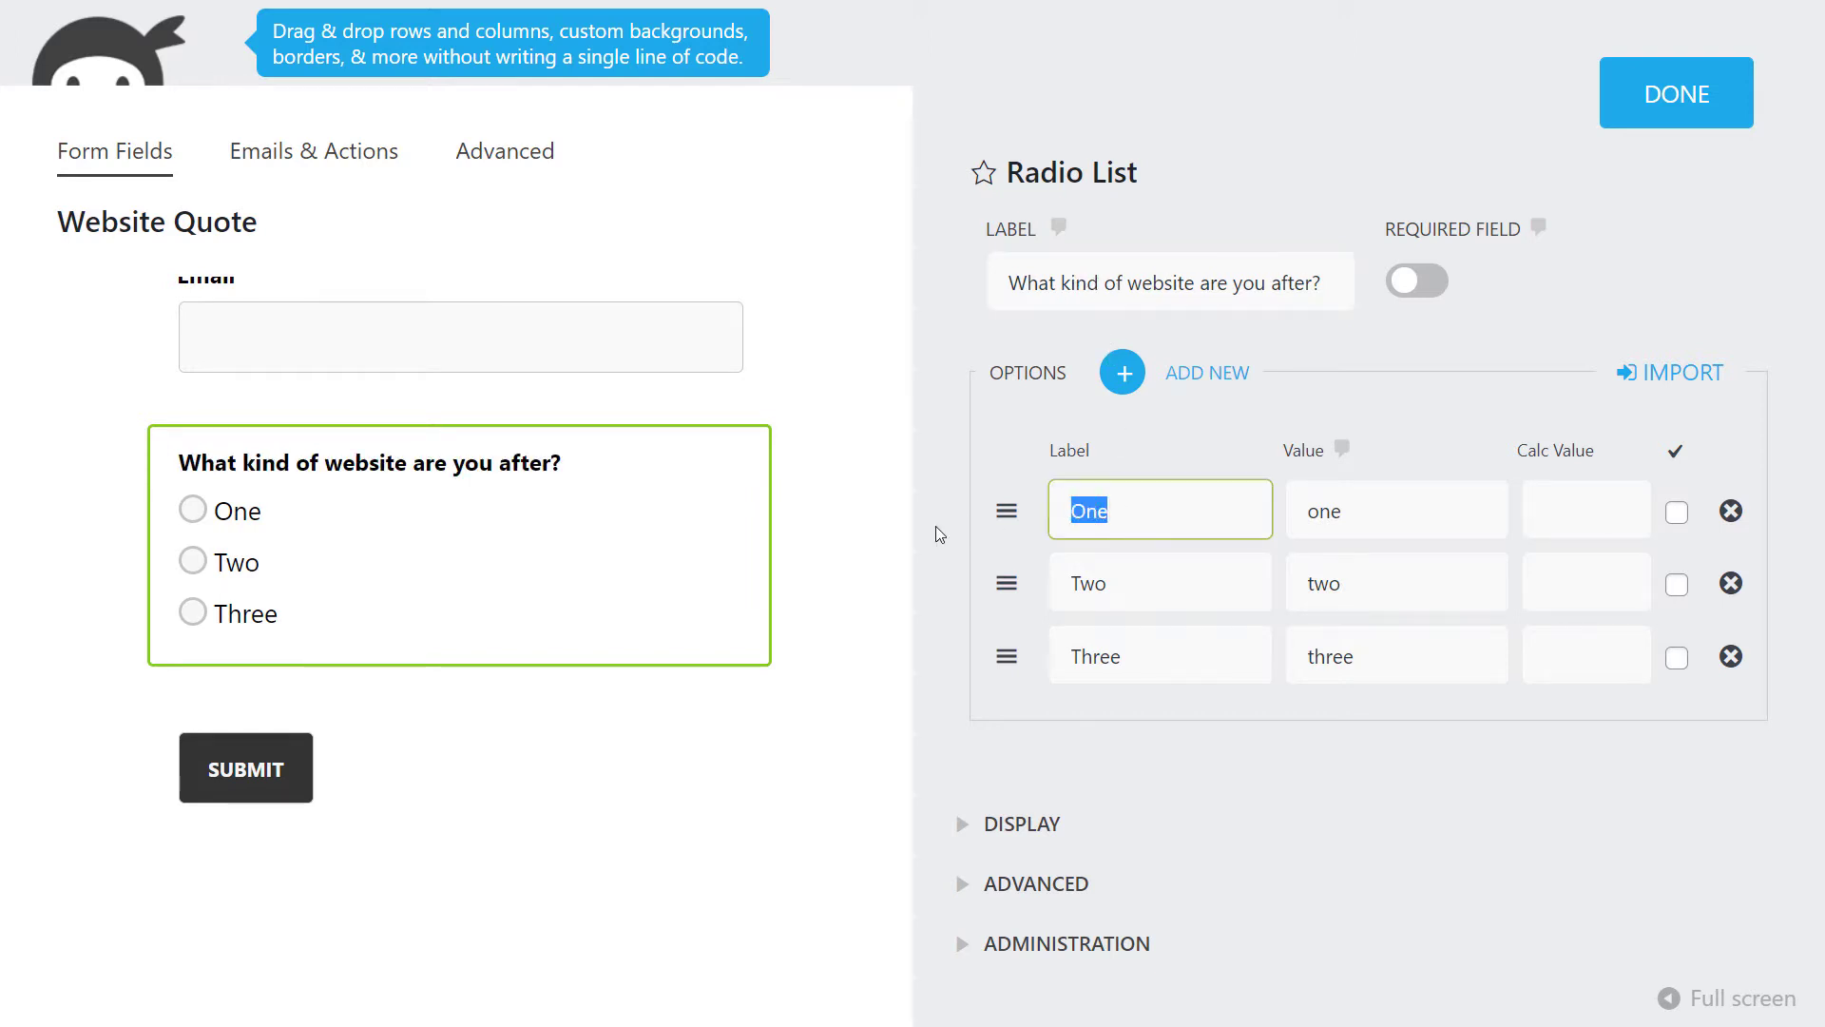
pyautogui.write('Ba')
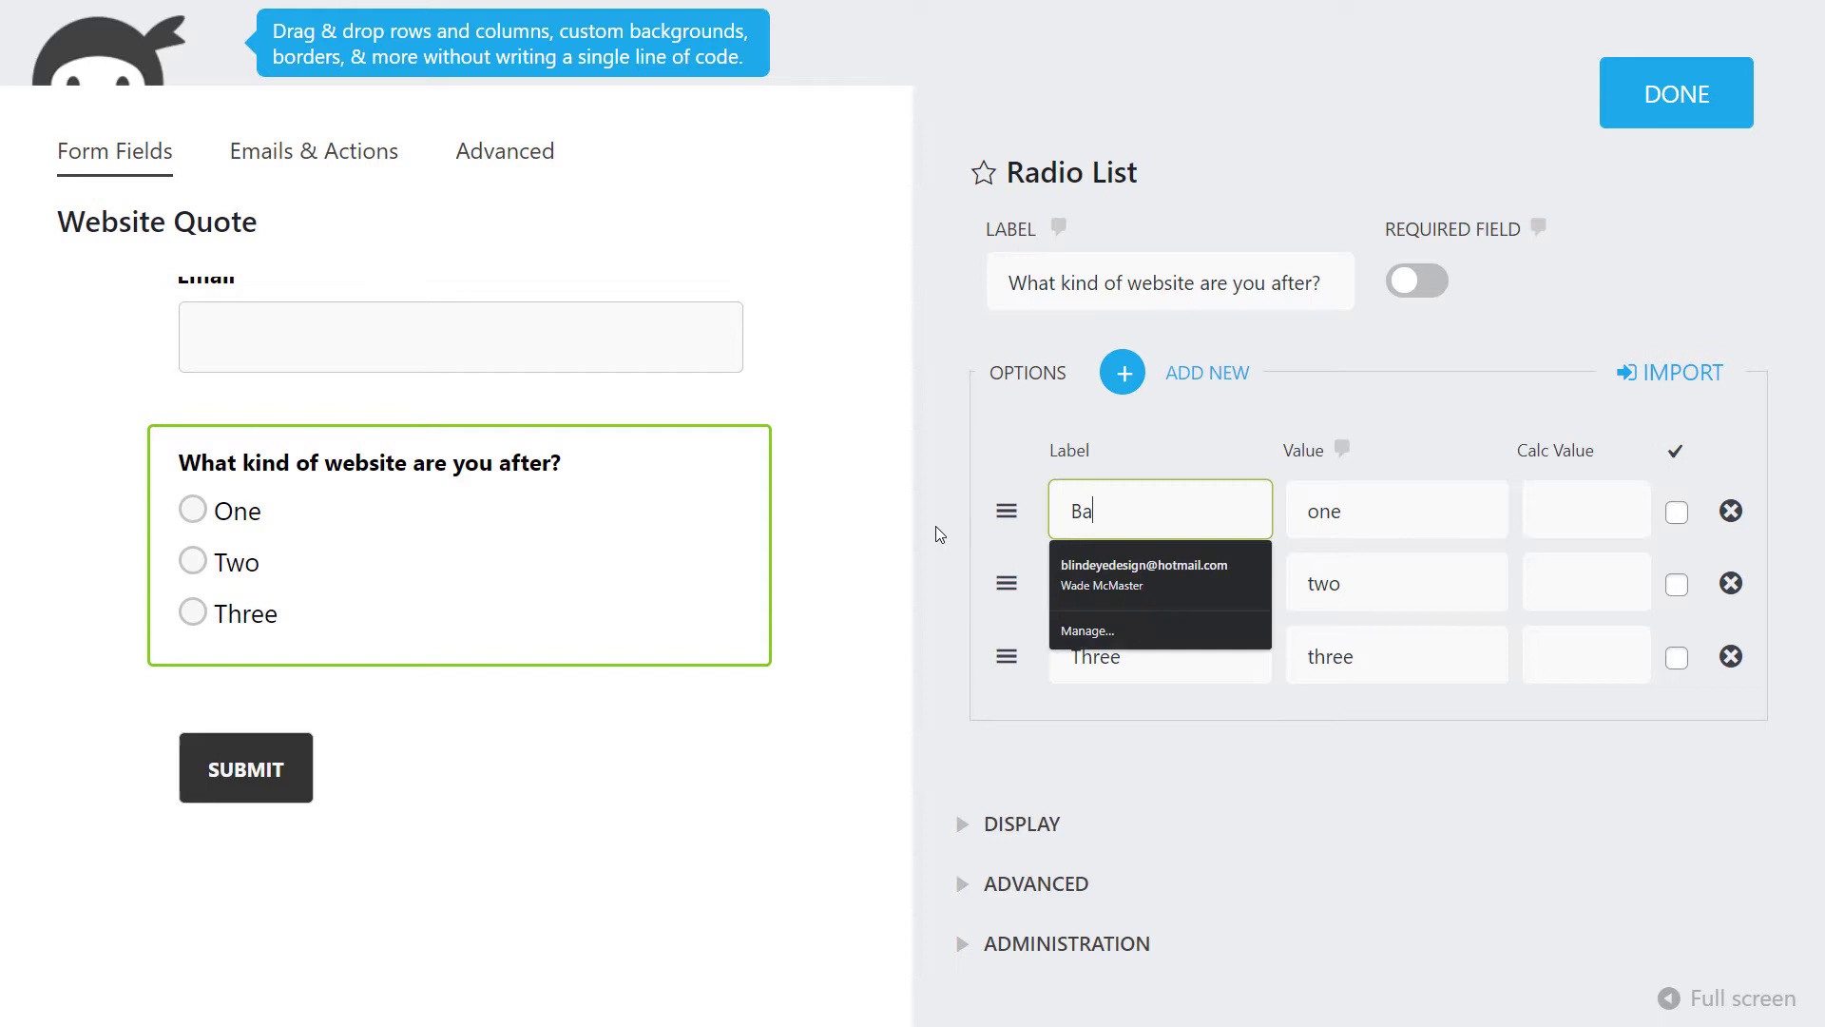
pyautogui.write('sic 1 Page website')
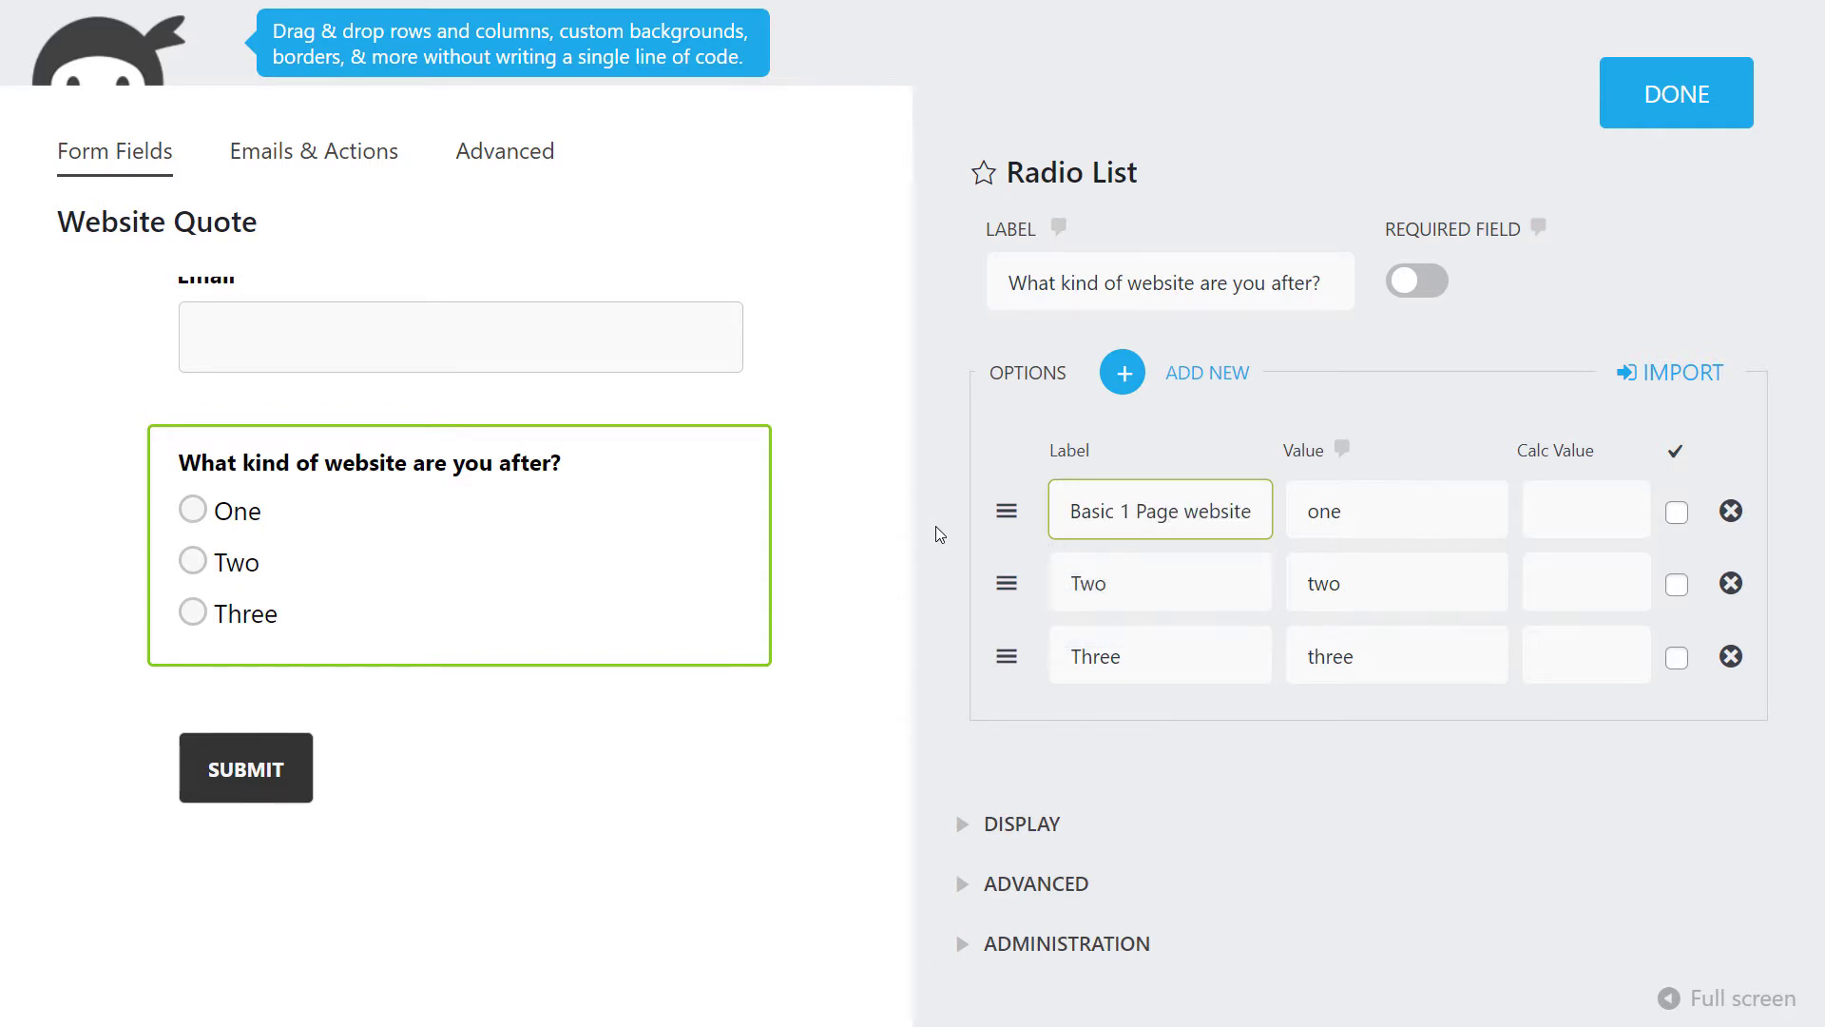
pyautogui.press('Tab')
pyautogui.moveTo(1122, 605); pyautogui.dragTo(1028, 603)
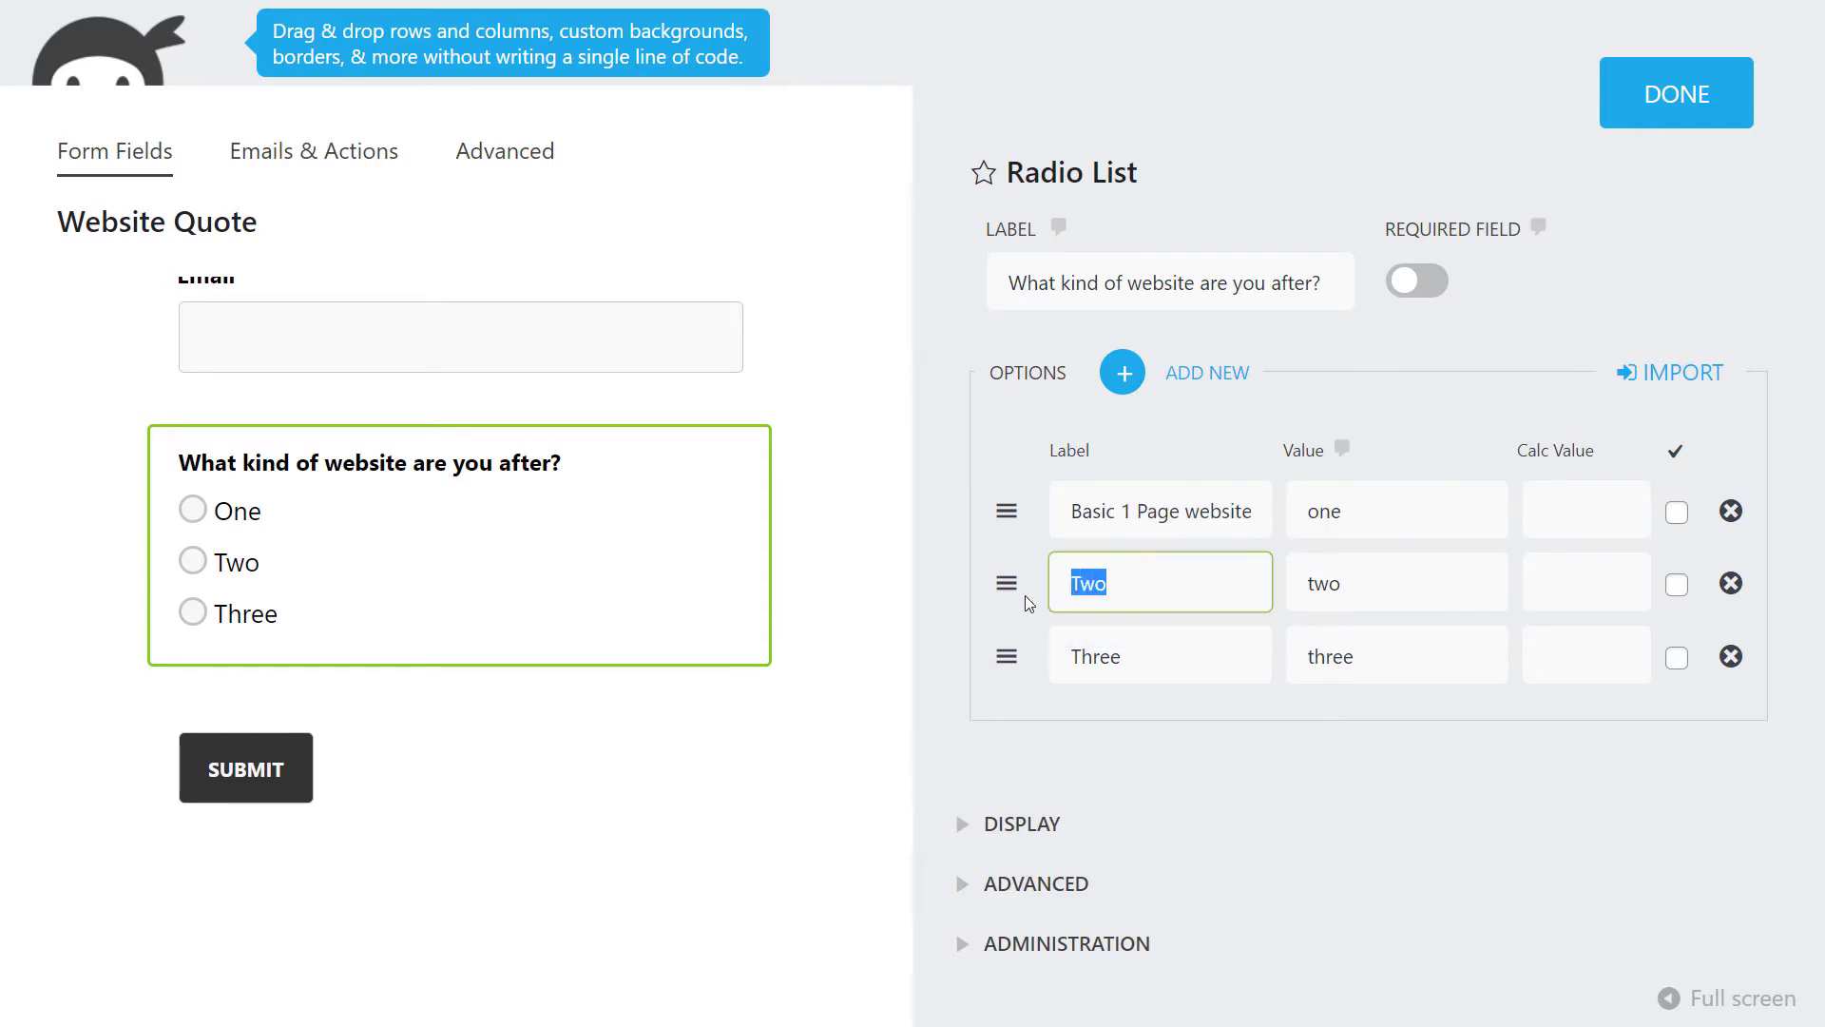
pyautogui.write('Small Business')
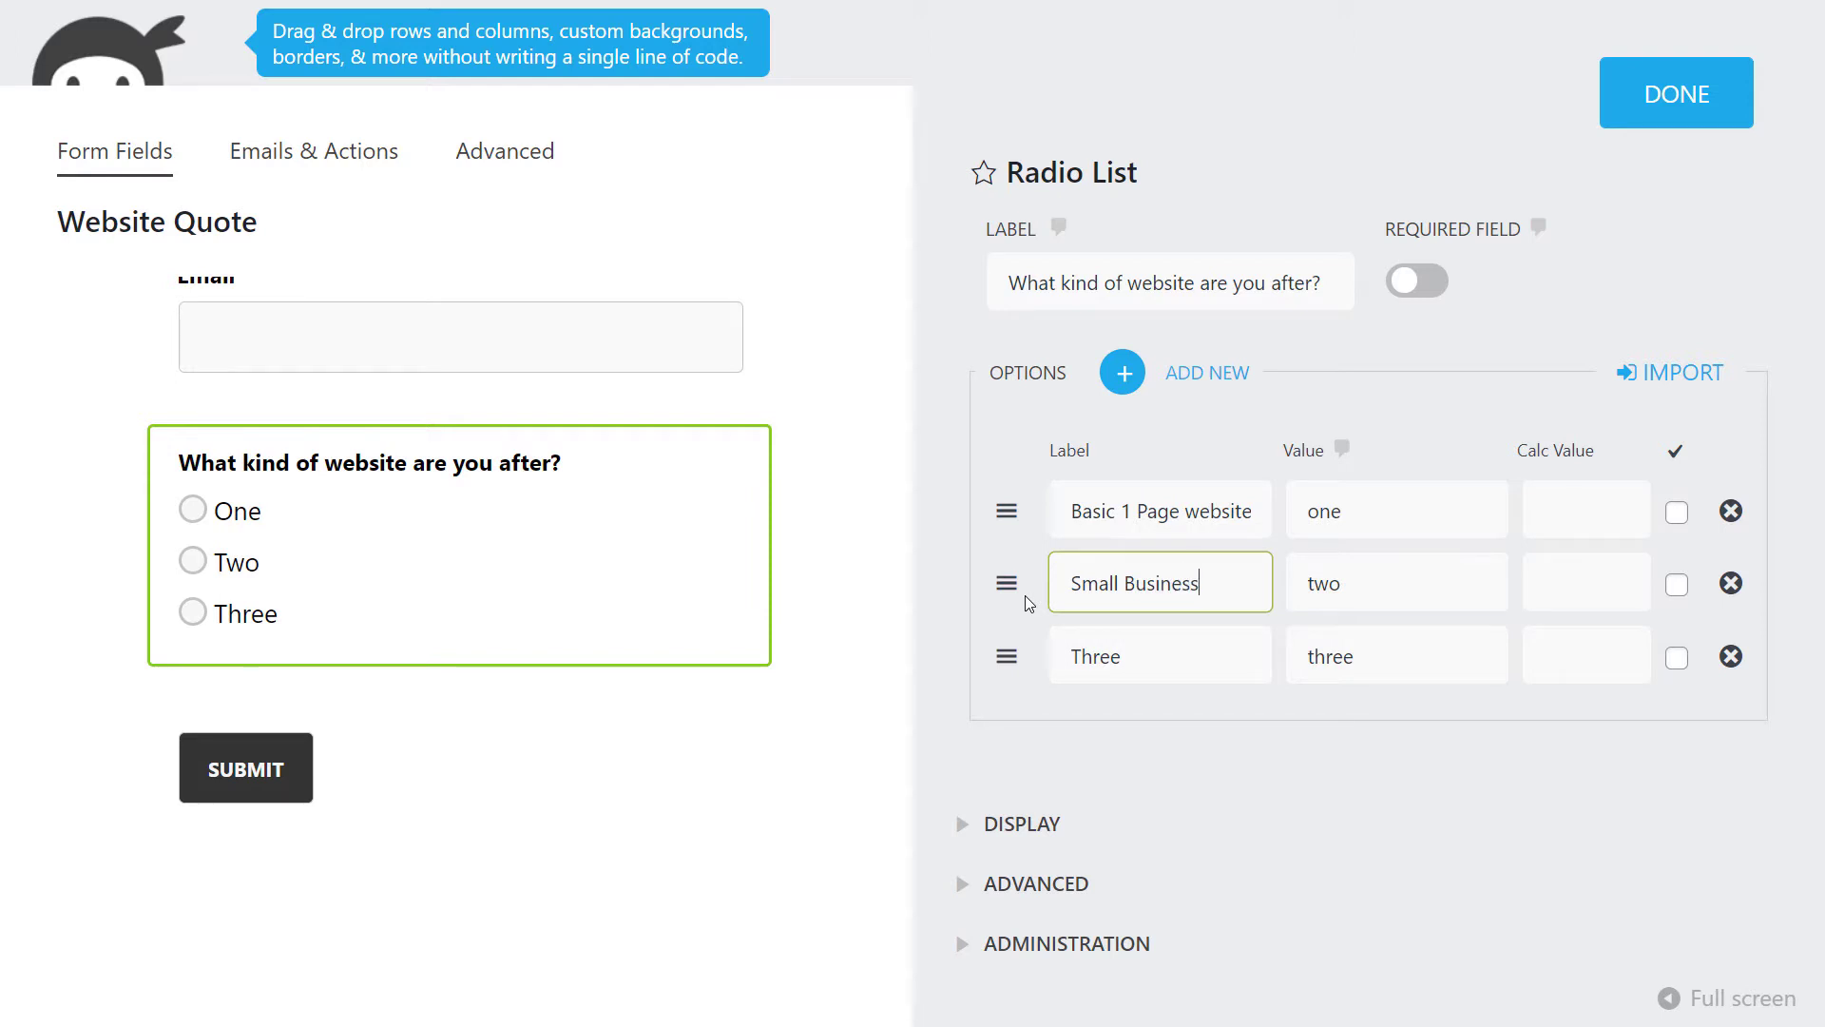
pyautogui.write(' 5 Page website')
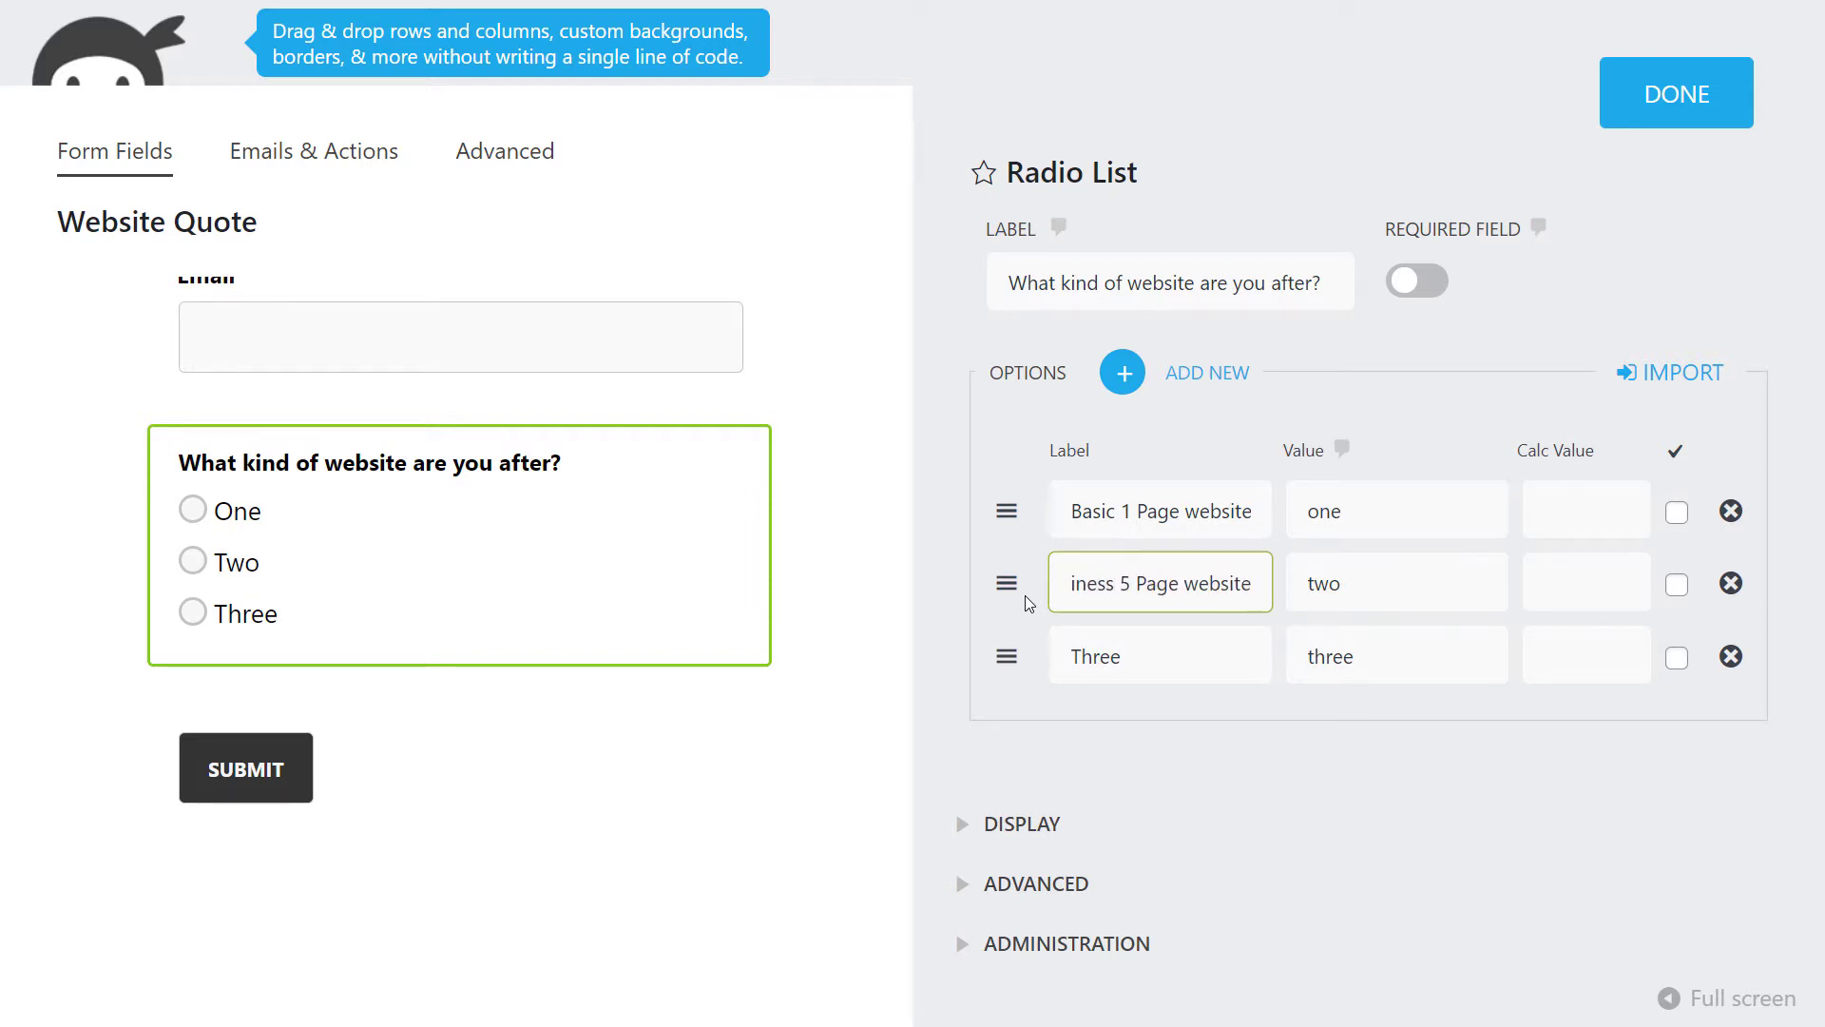
pyautogui.press('Tab')
pyautogui.moveTo(1155, 671); pyautogui.dragTo(986, 671)
pyautogui.write('ECommerce Website')
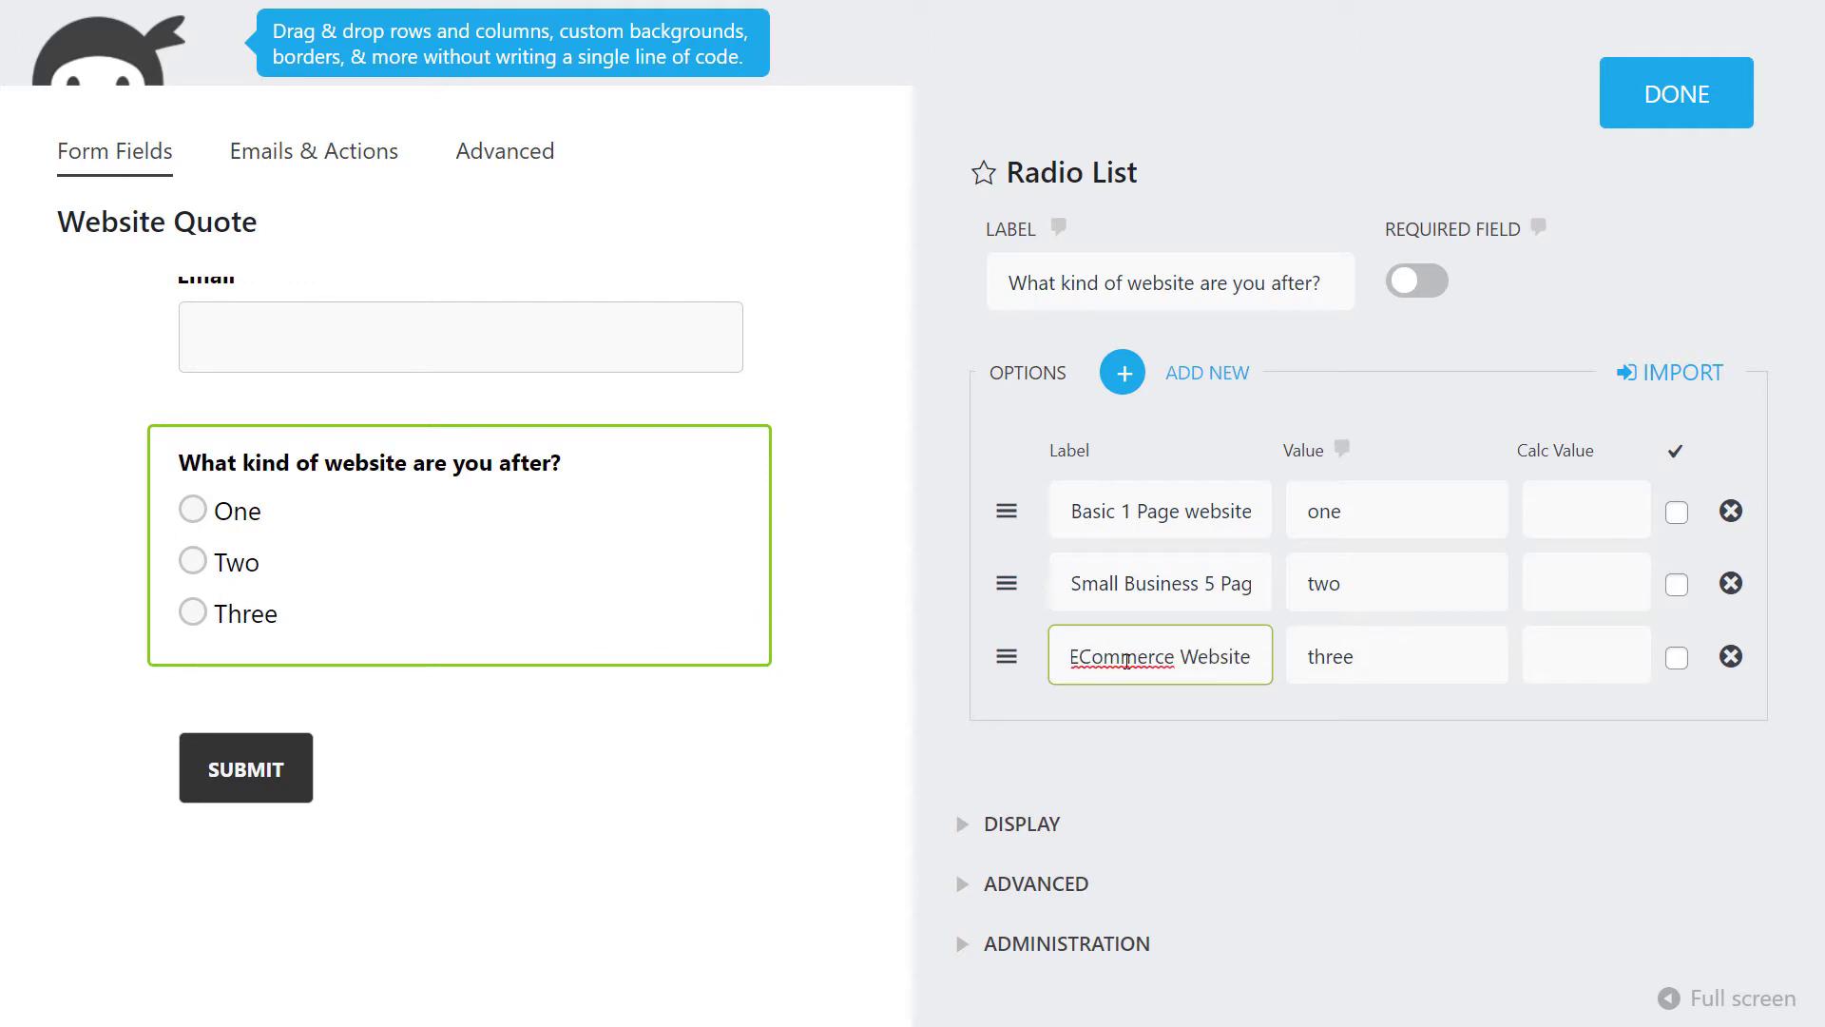
pyautogui.moveTo(1127, 661); pyautogui.dragTo(1044, 668)
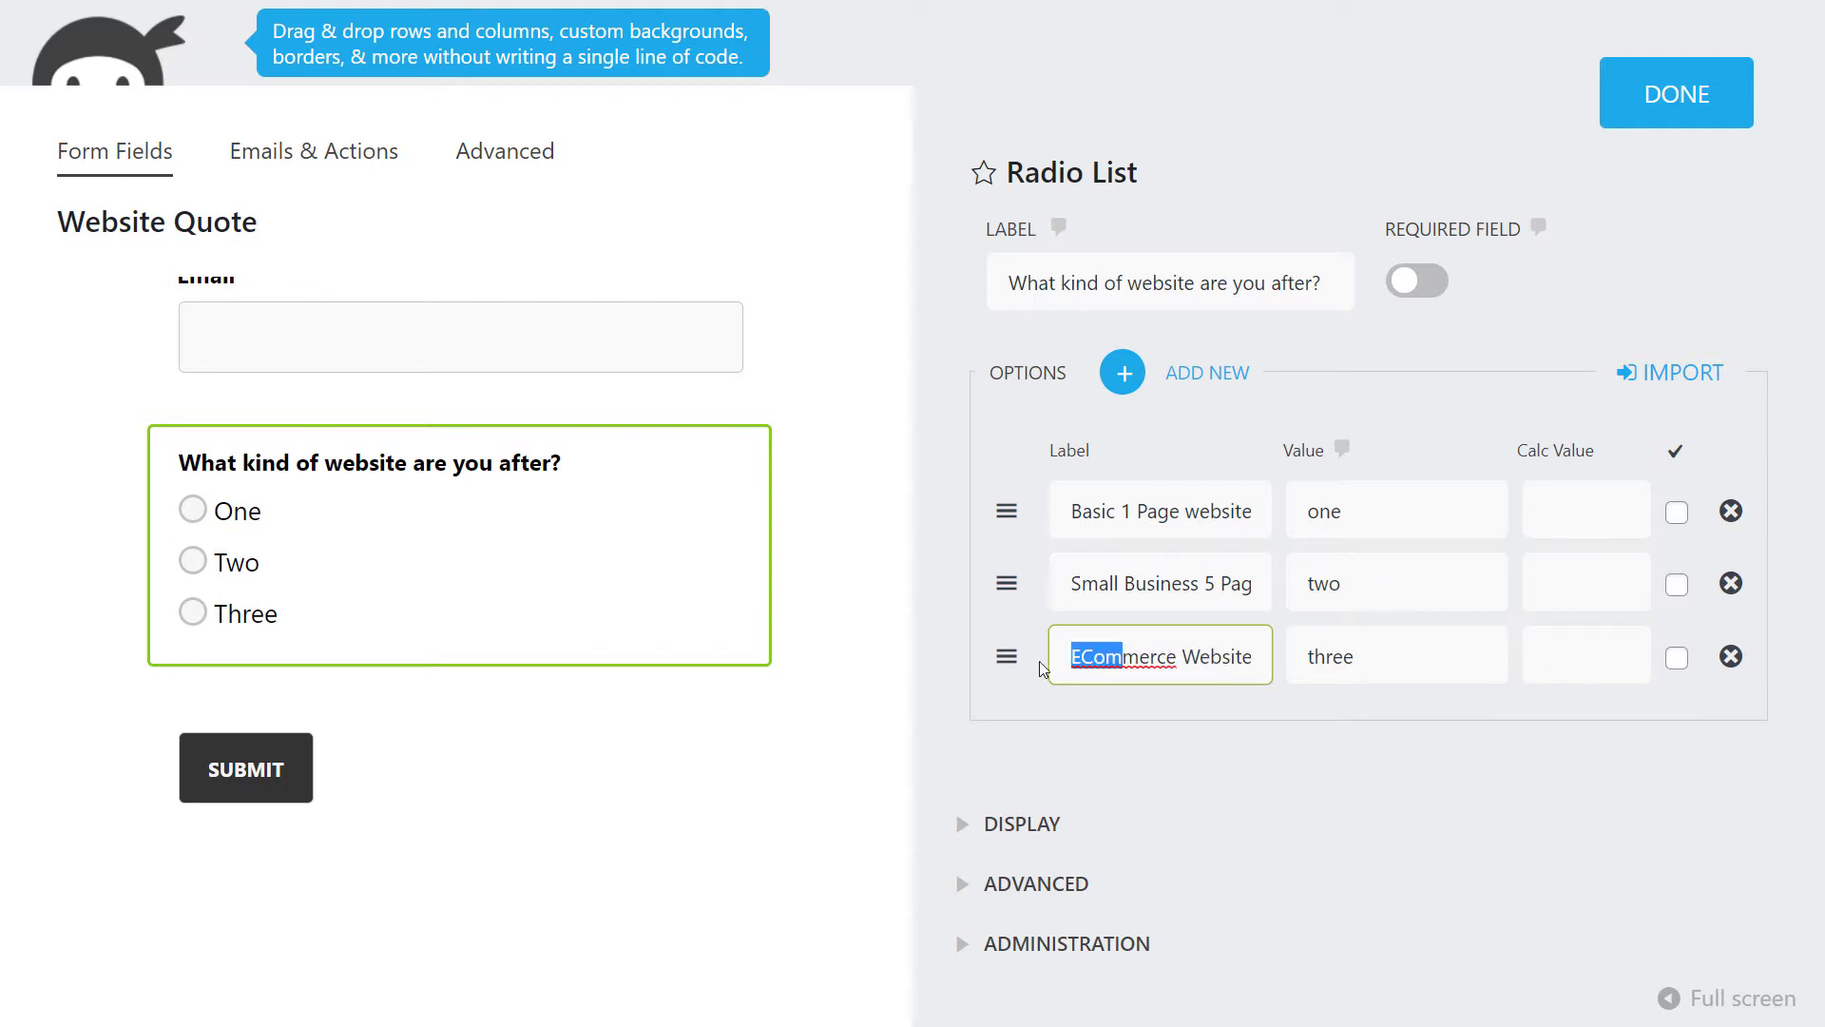
pyautogui.press('Tab')
pyautogui.moveTo(1168, 585); pyautogui.dragTo(1218, 569)
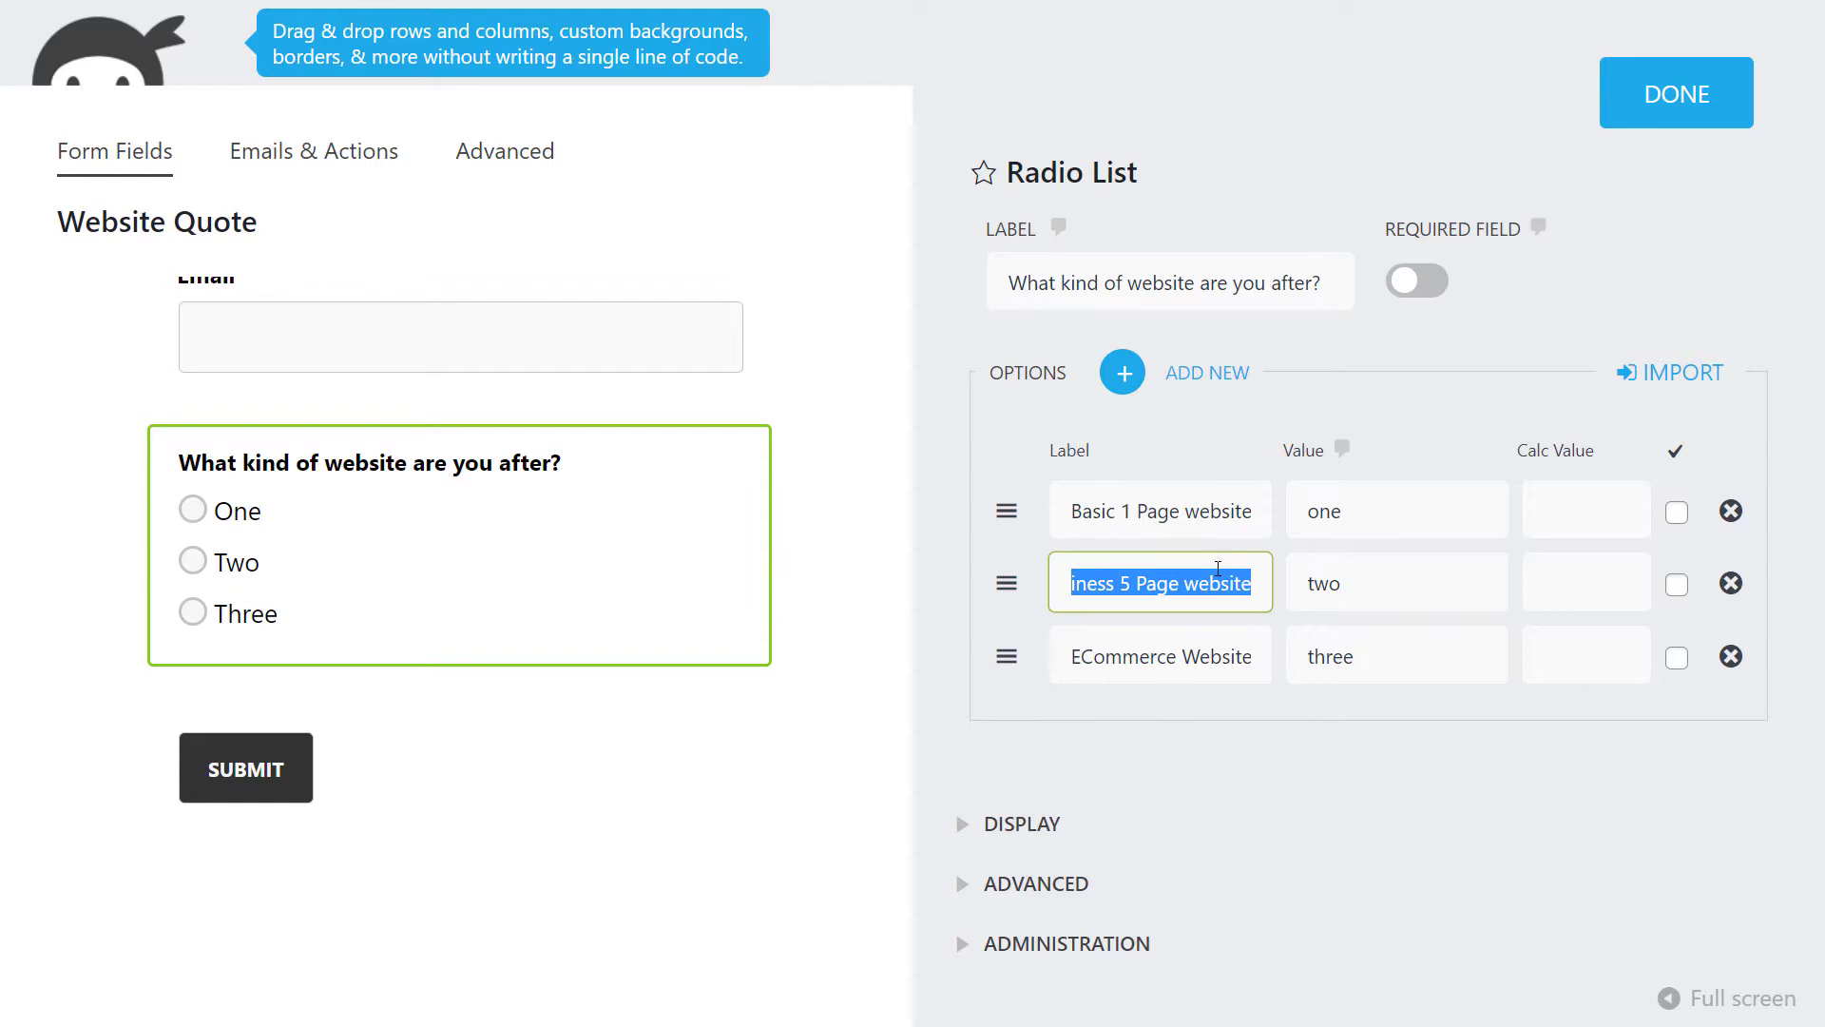
pyautogui.moveTo(1108, 511); pyautogui.dragTo(1269, 514)
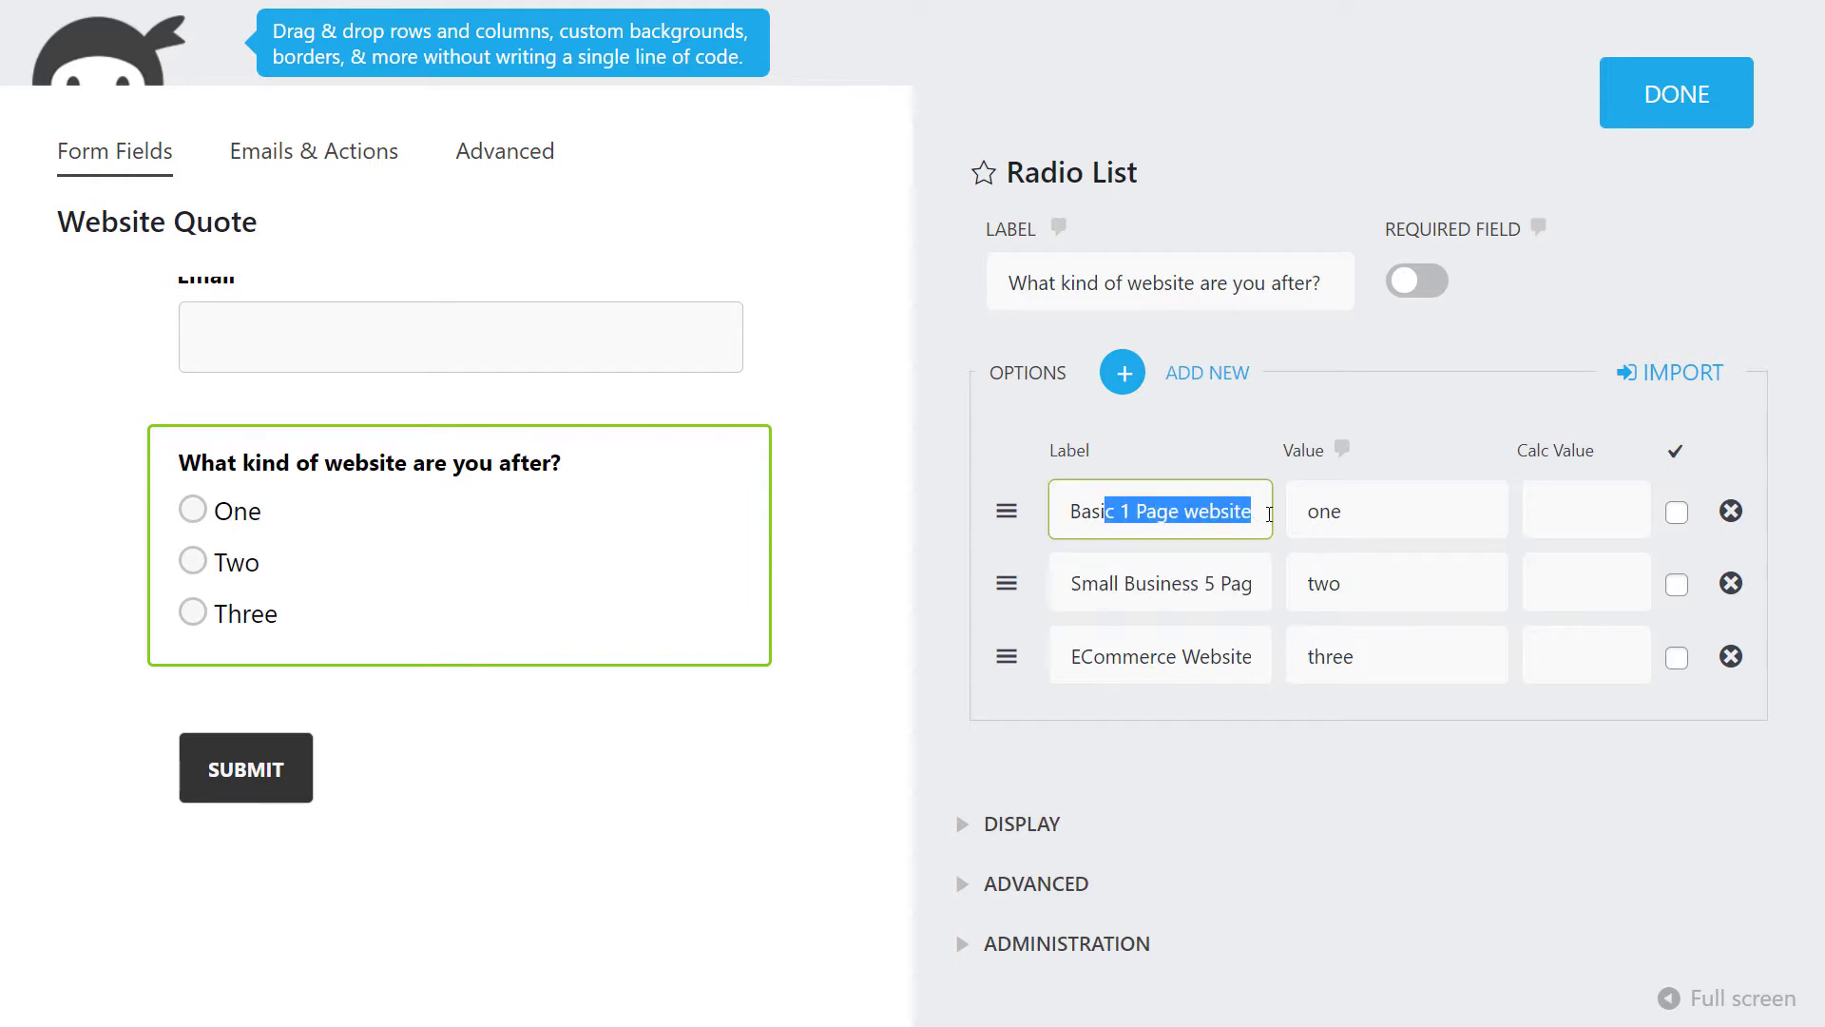
# Set the website options' values to basic1, small5 and ecom.
pyautogui.click(1223, 527)
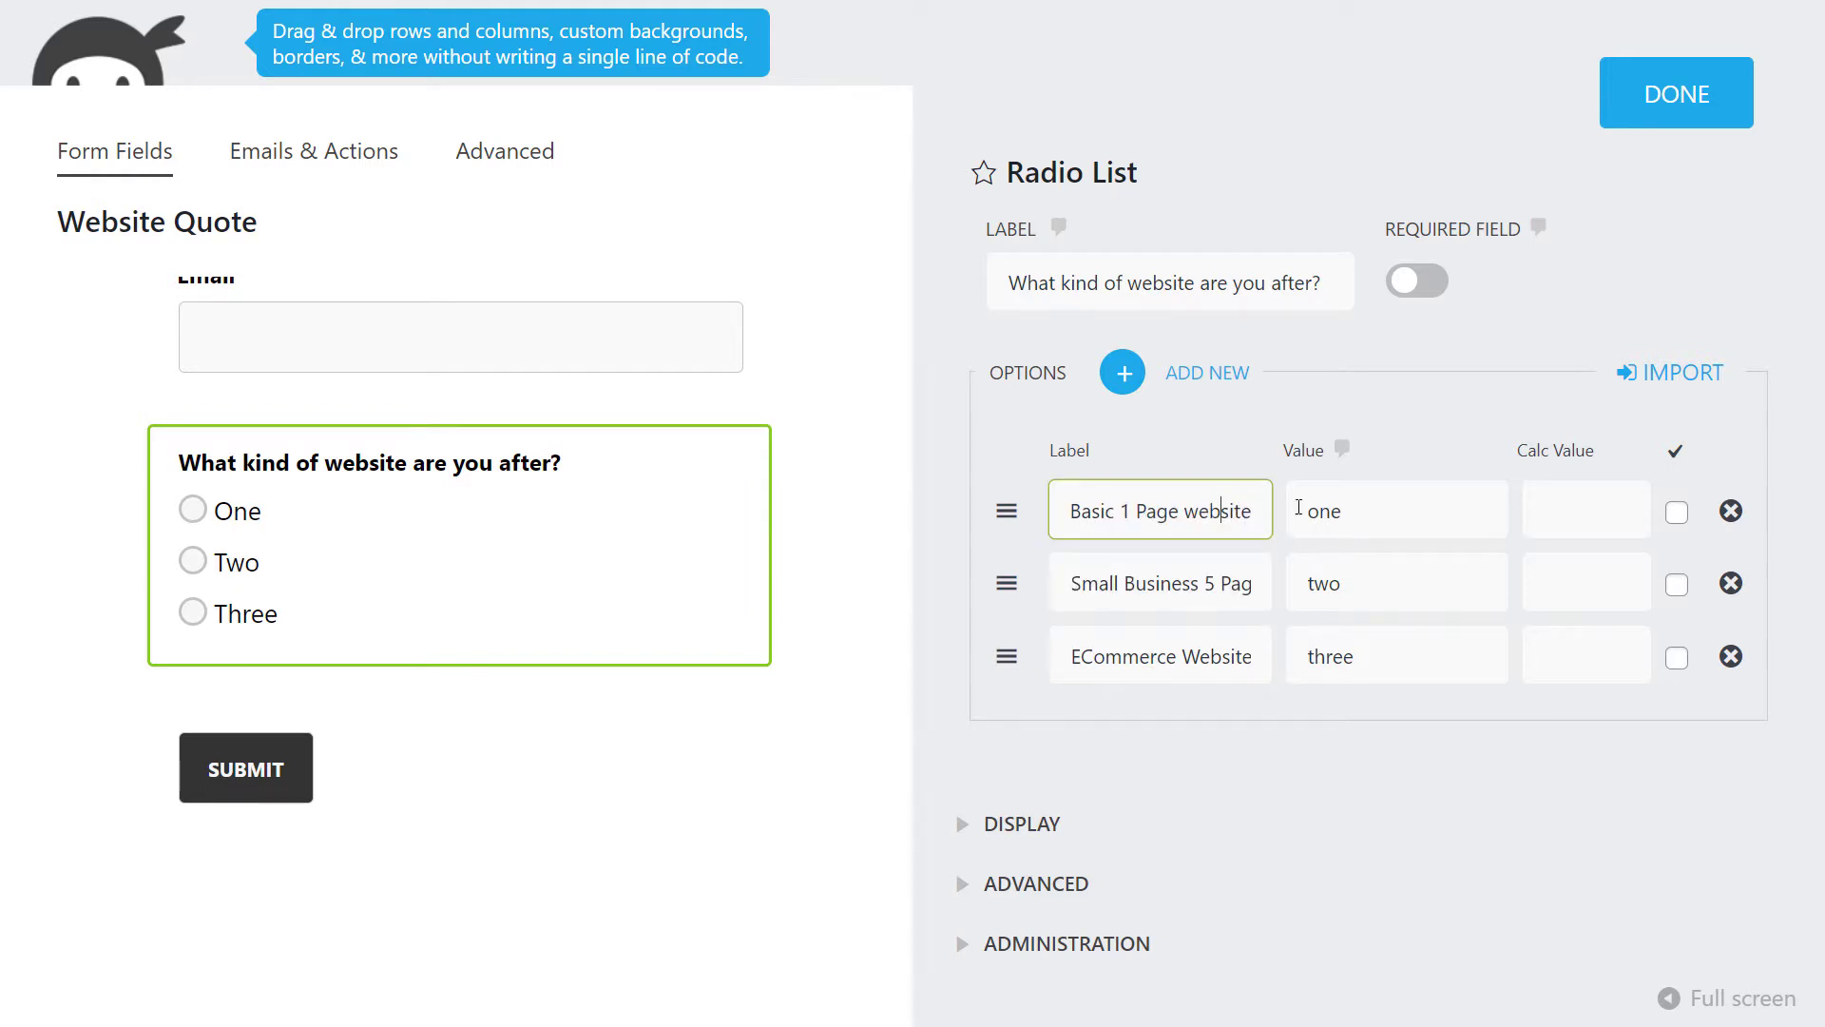
pyautogui.press('Tab')
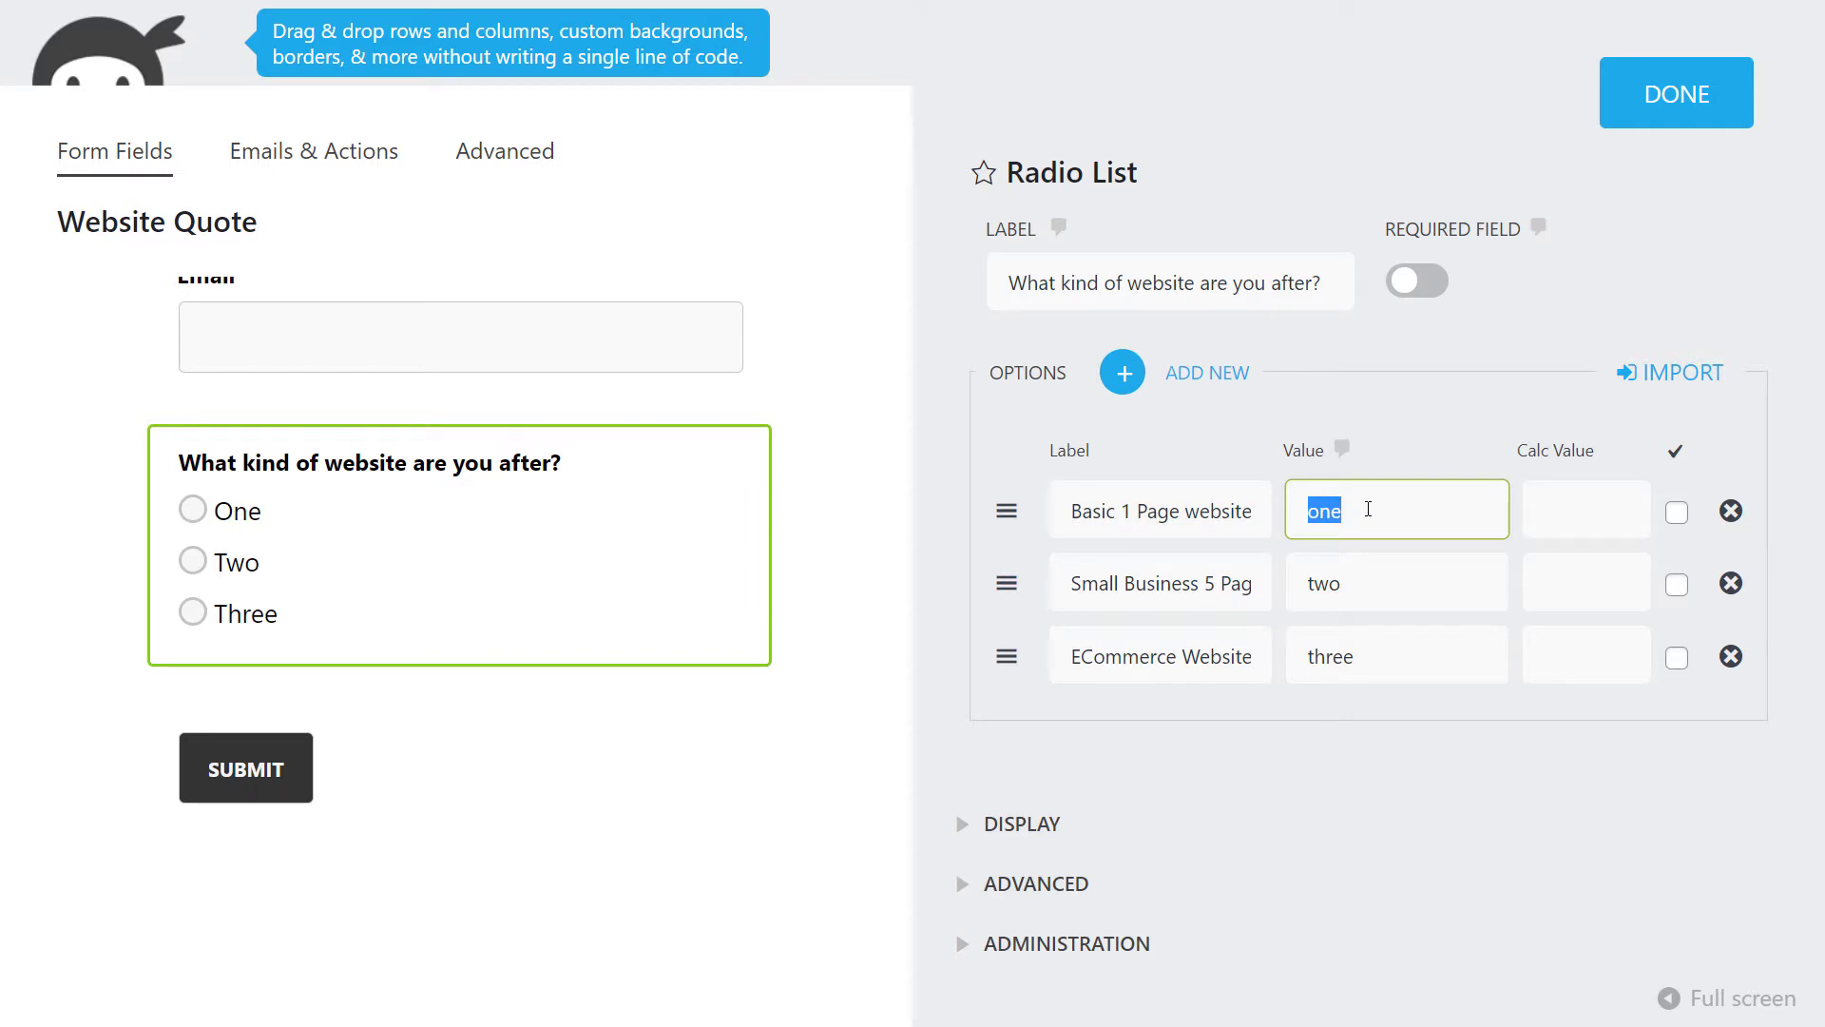
pyautogui.write('basic1')
pyautogui.press('Tab')
pyautogui.doubleClick(1321, 582)
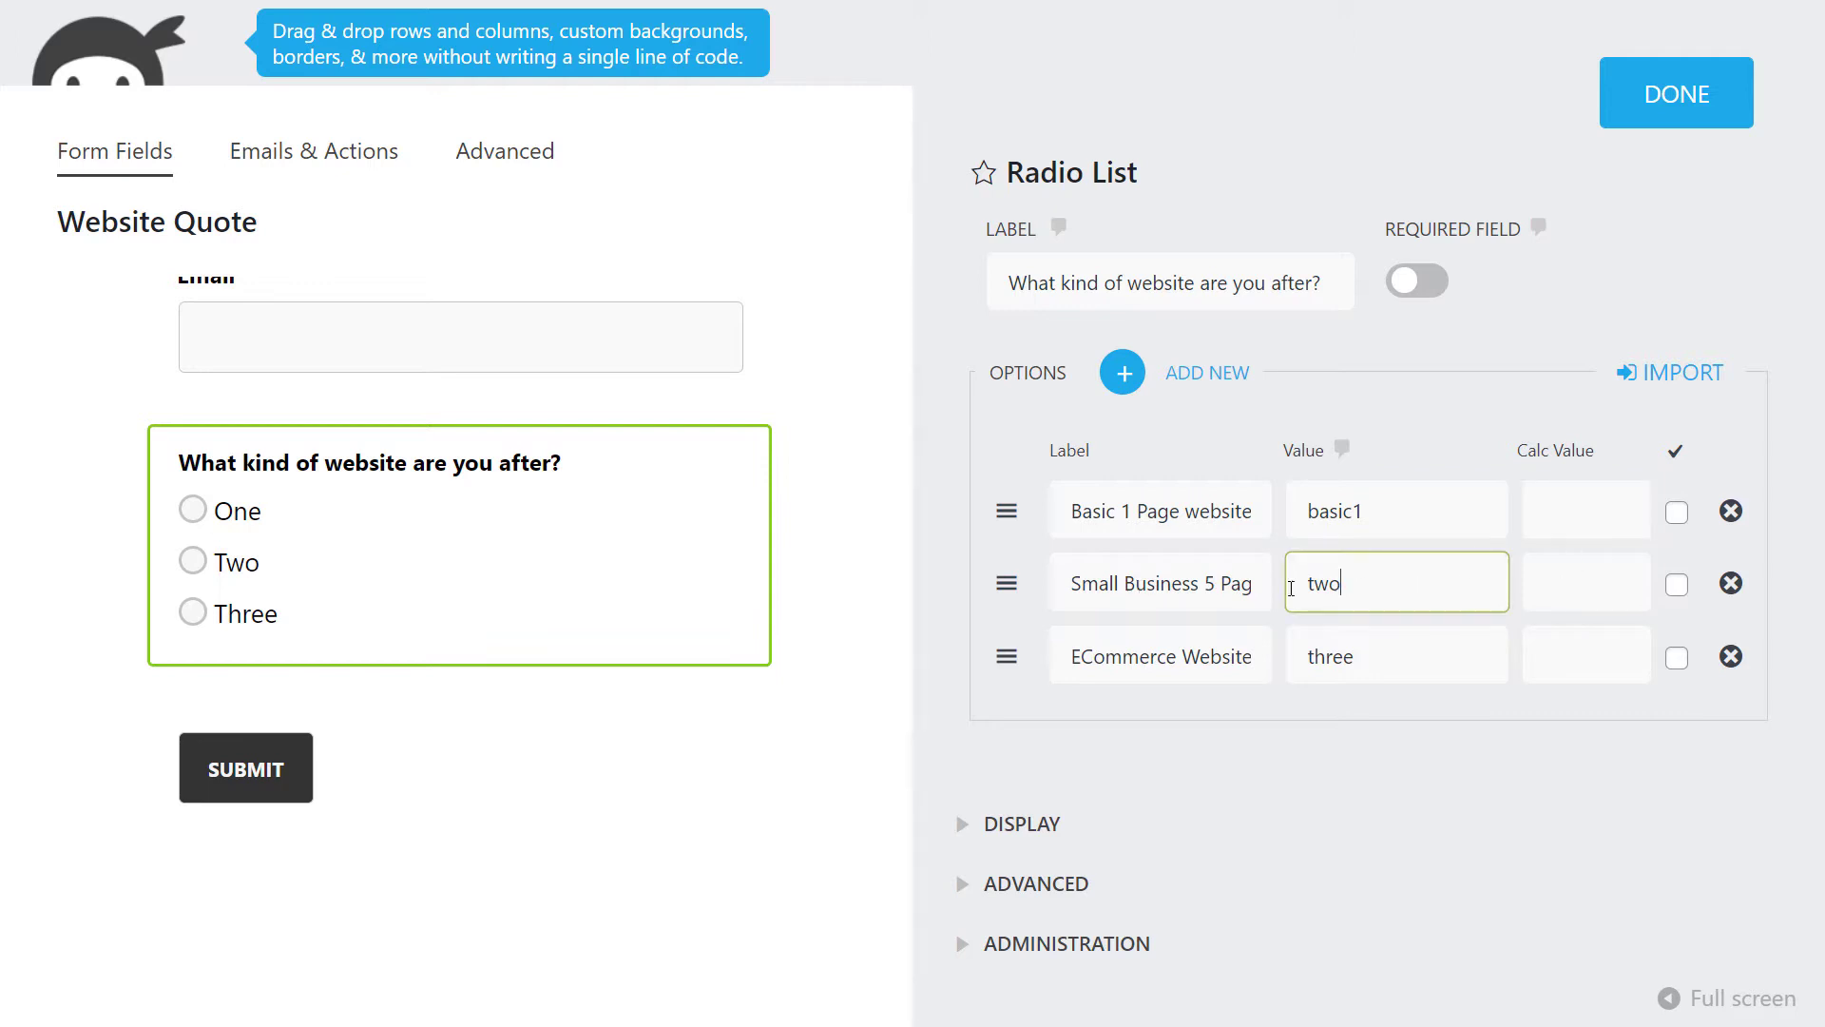
pyautogui.write('sm,all5')
pyautogui.tripleClick(1360, 585)
pyautogui.write('small5')
pyautogui.press('Tab')
pyautogui.click(1357, 656)
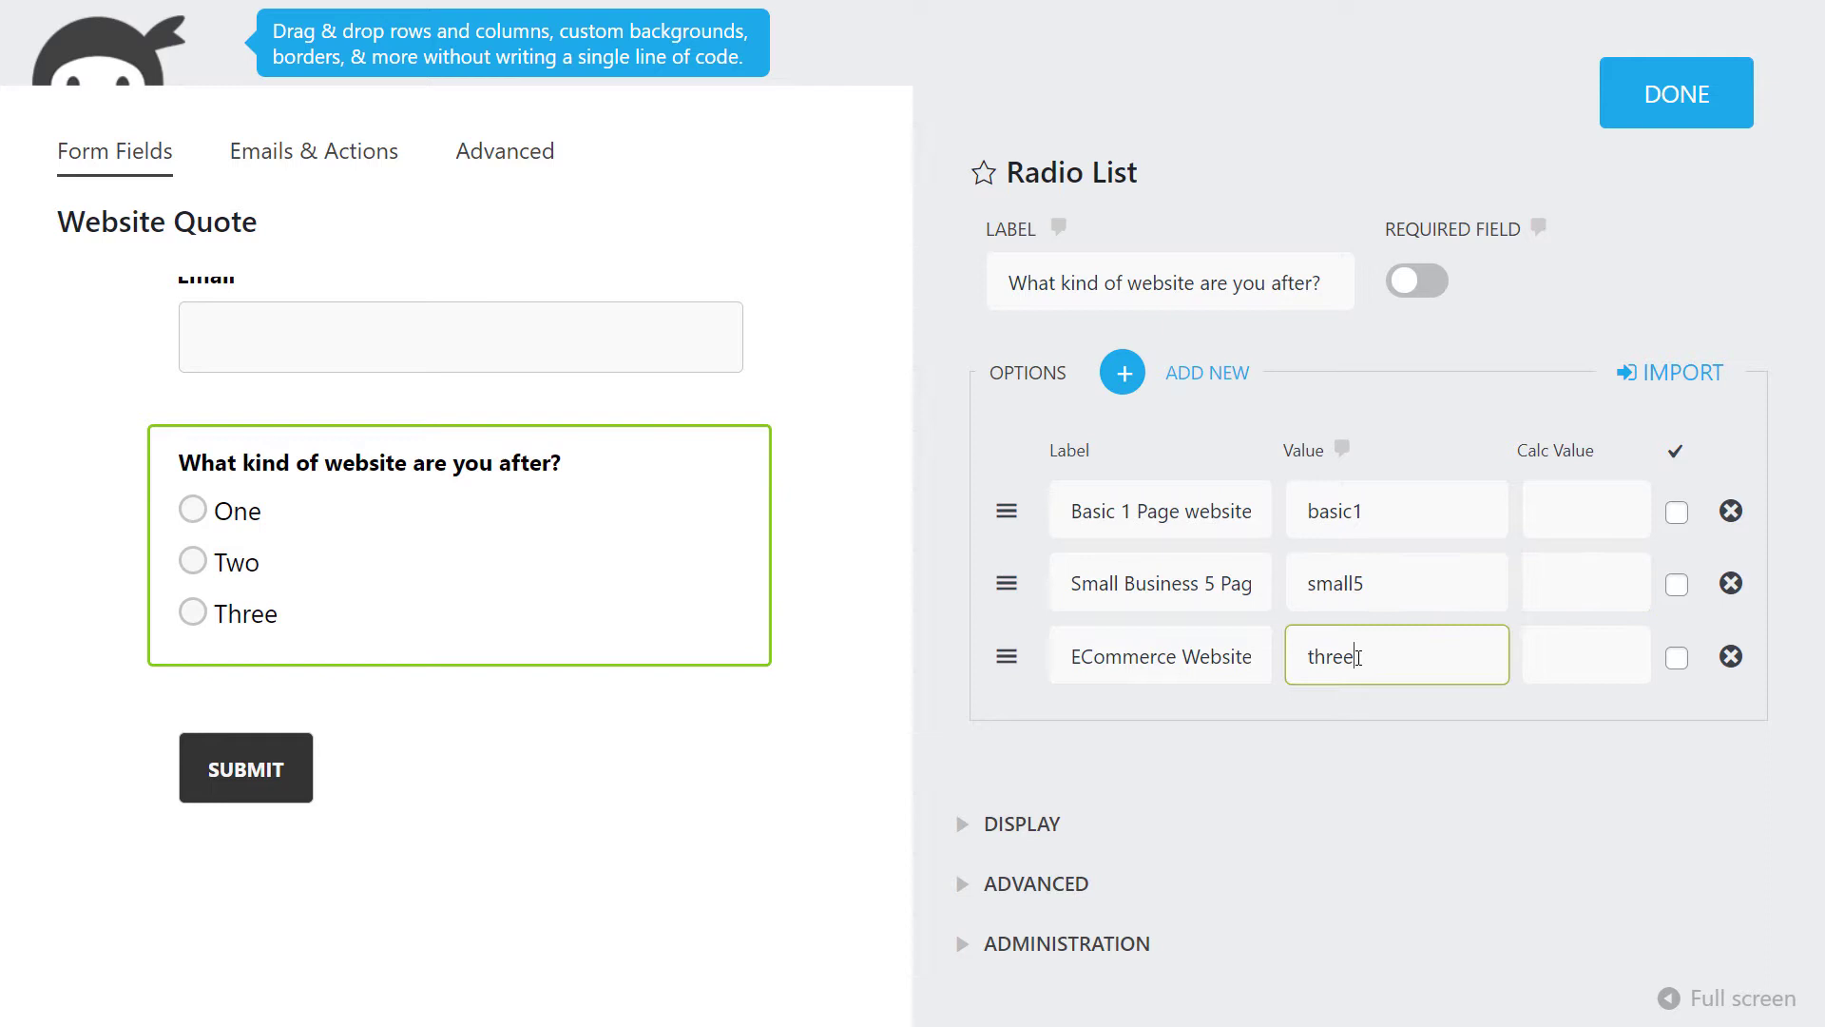
pyautogui.doubleClick(1358, 656)
pyautogui.write('ecom')
pyautogui.press('Tab')
# Give the options calc values 1500, 2500 and 4000, with Basic 1 Page website preselected.
pyautogui.click(1551, 511)
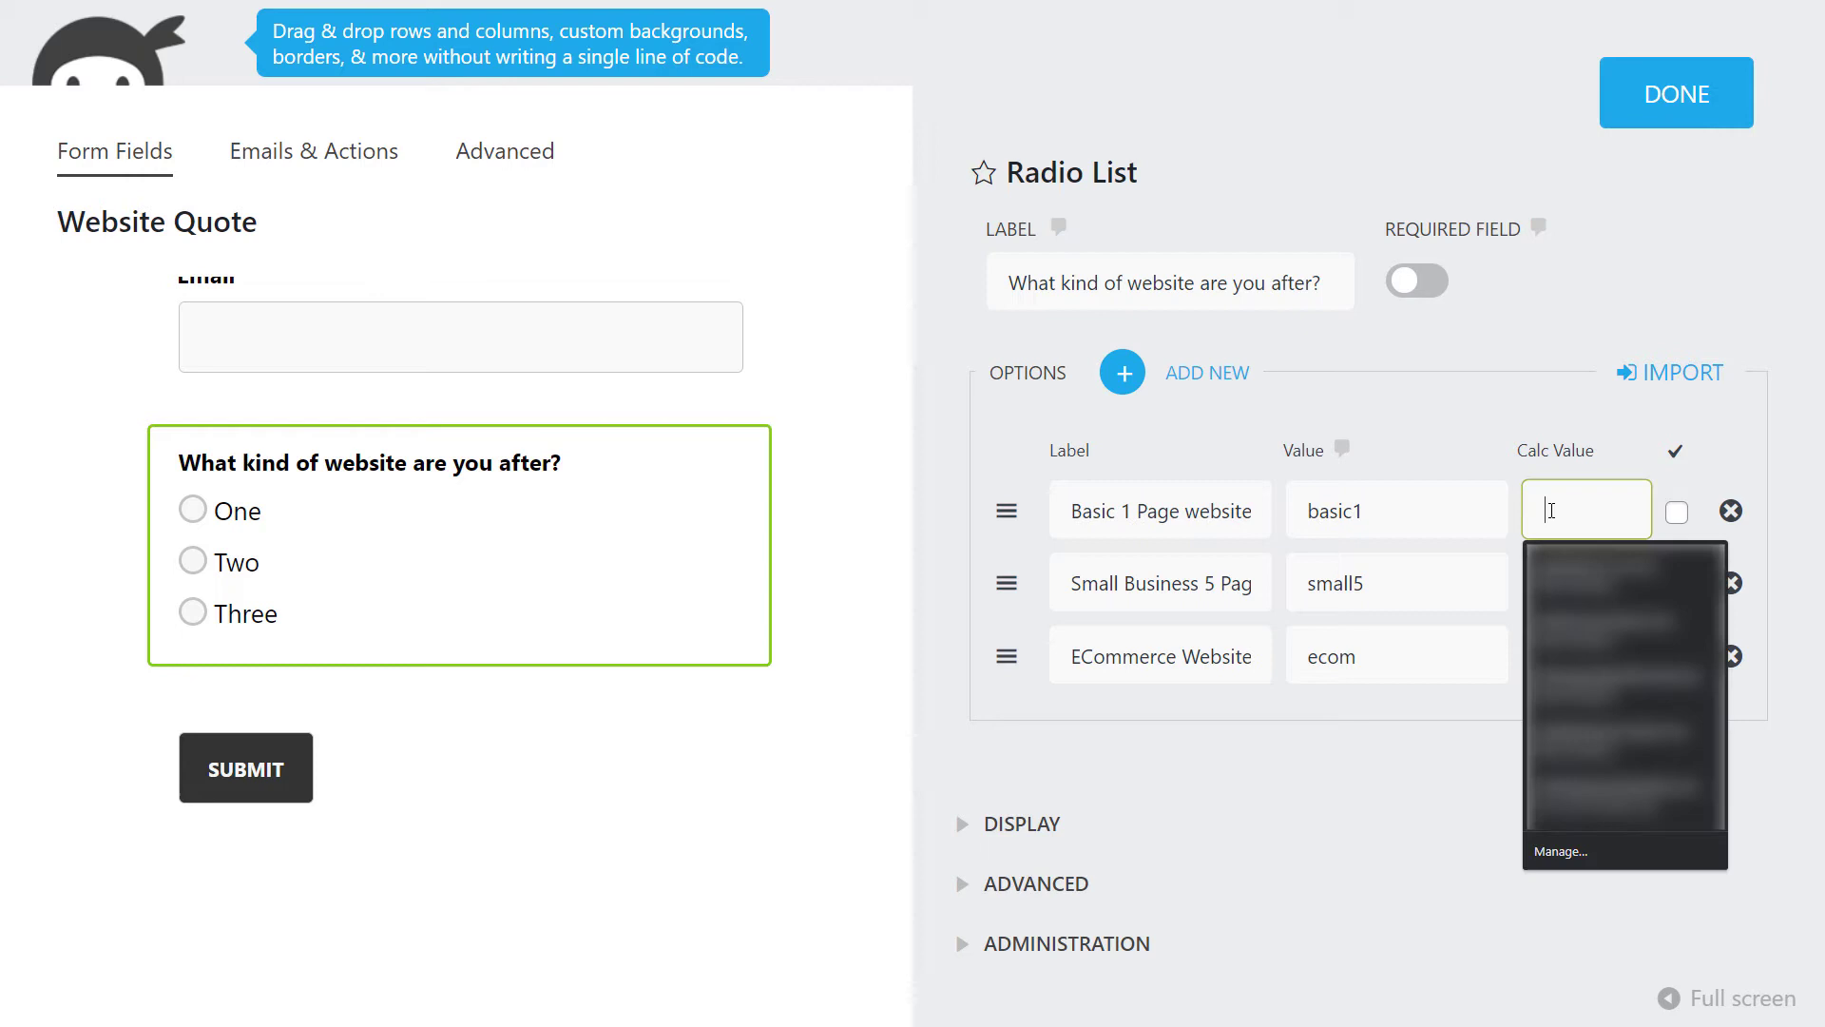
pyautogui.write('1500')
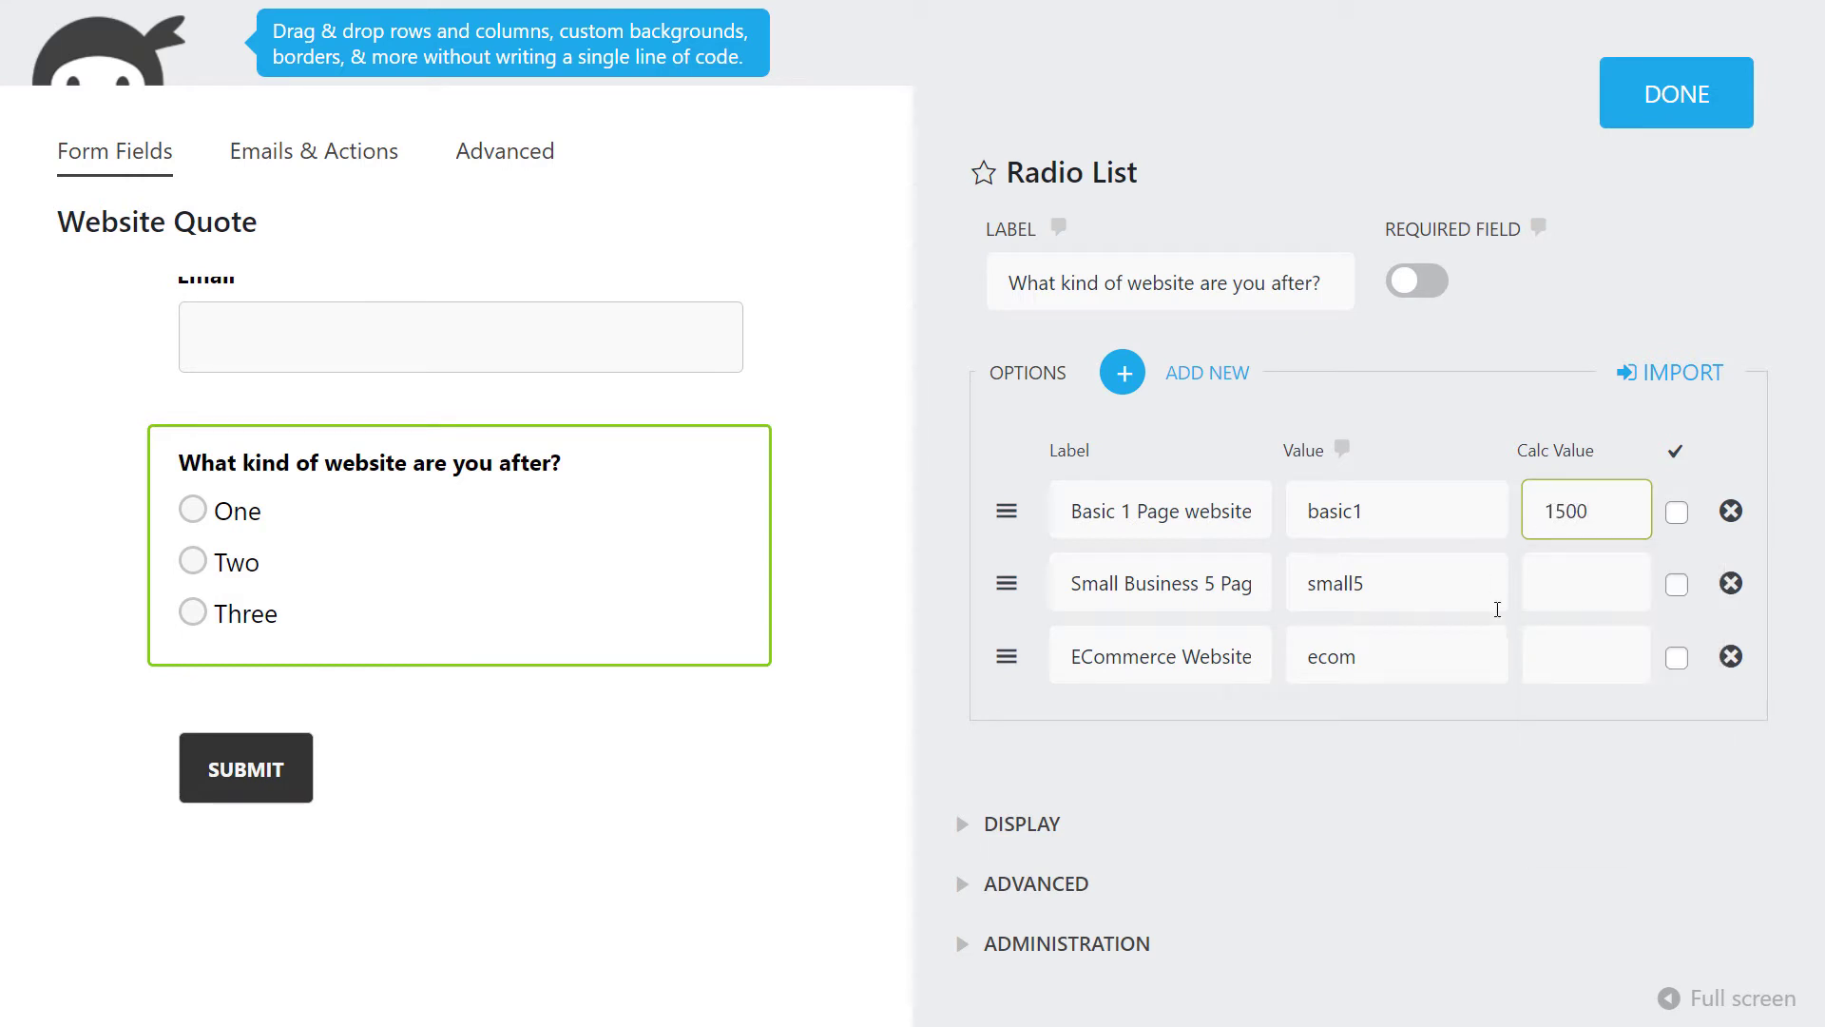
pyautogui.click(1582, 571)
pyautogui.write('2500')
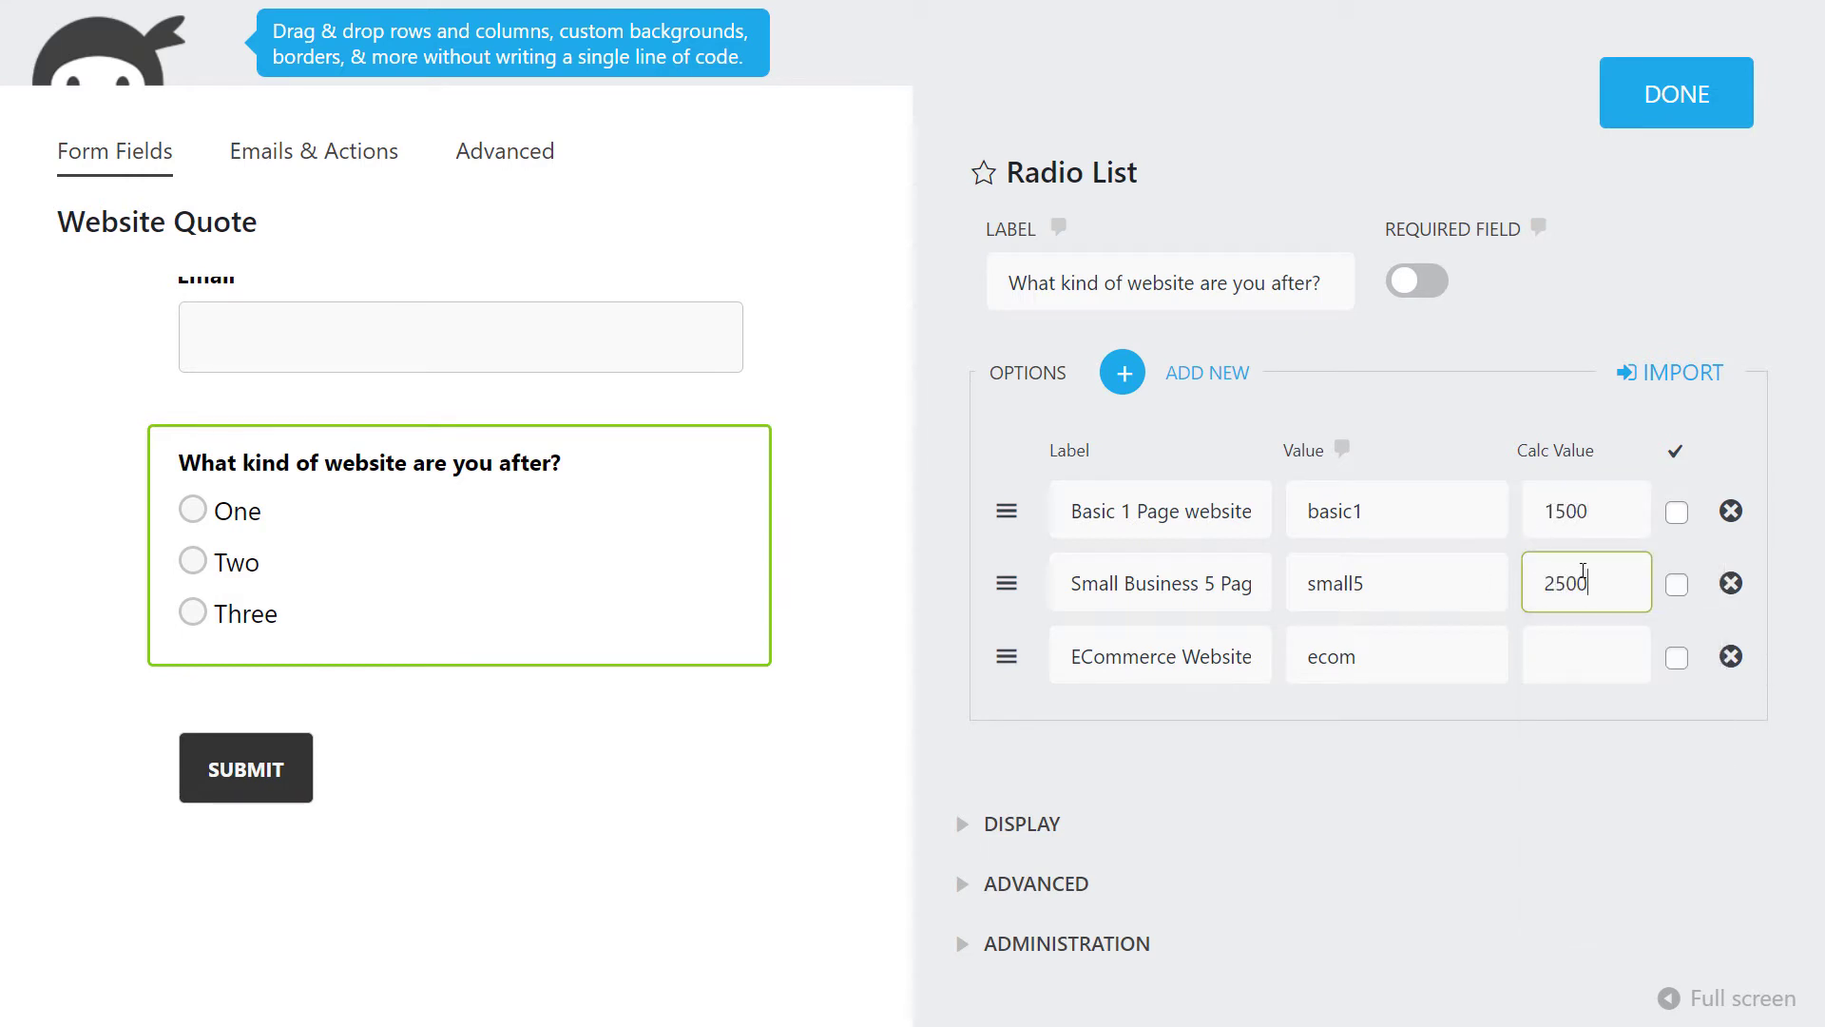
pyautogui.click(1564, 657)
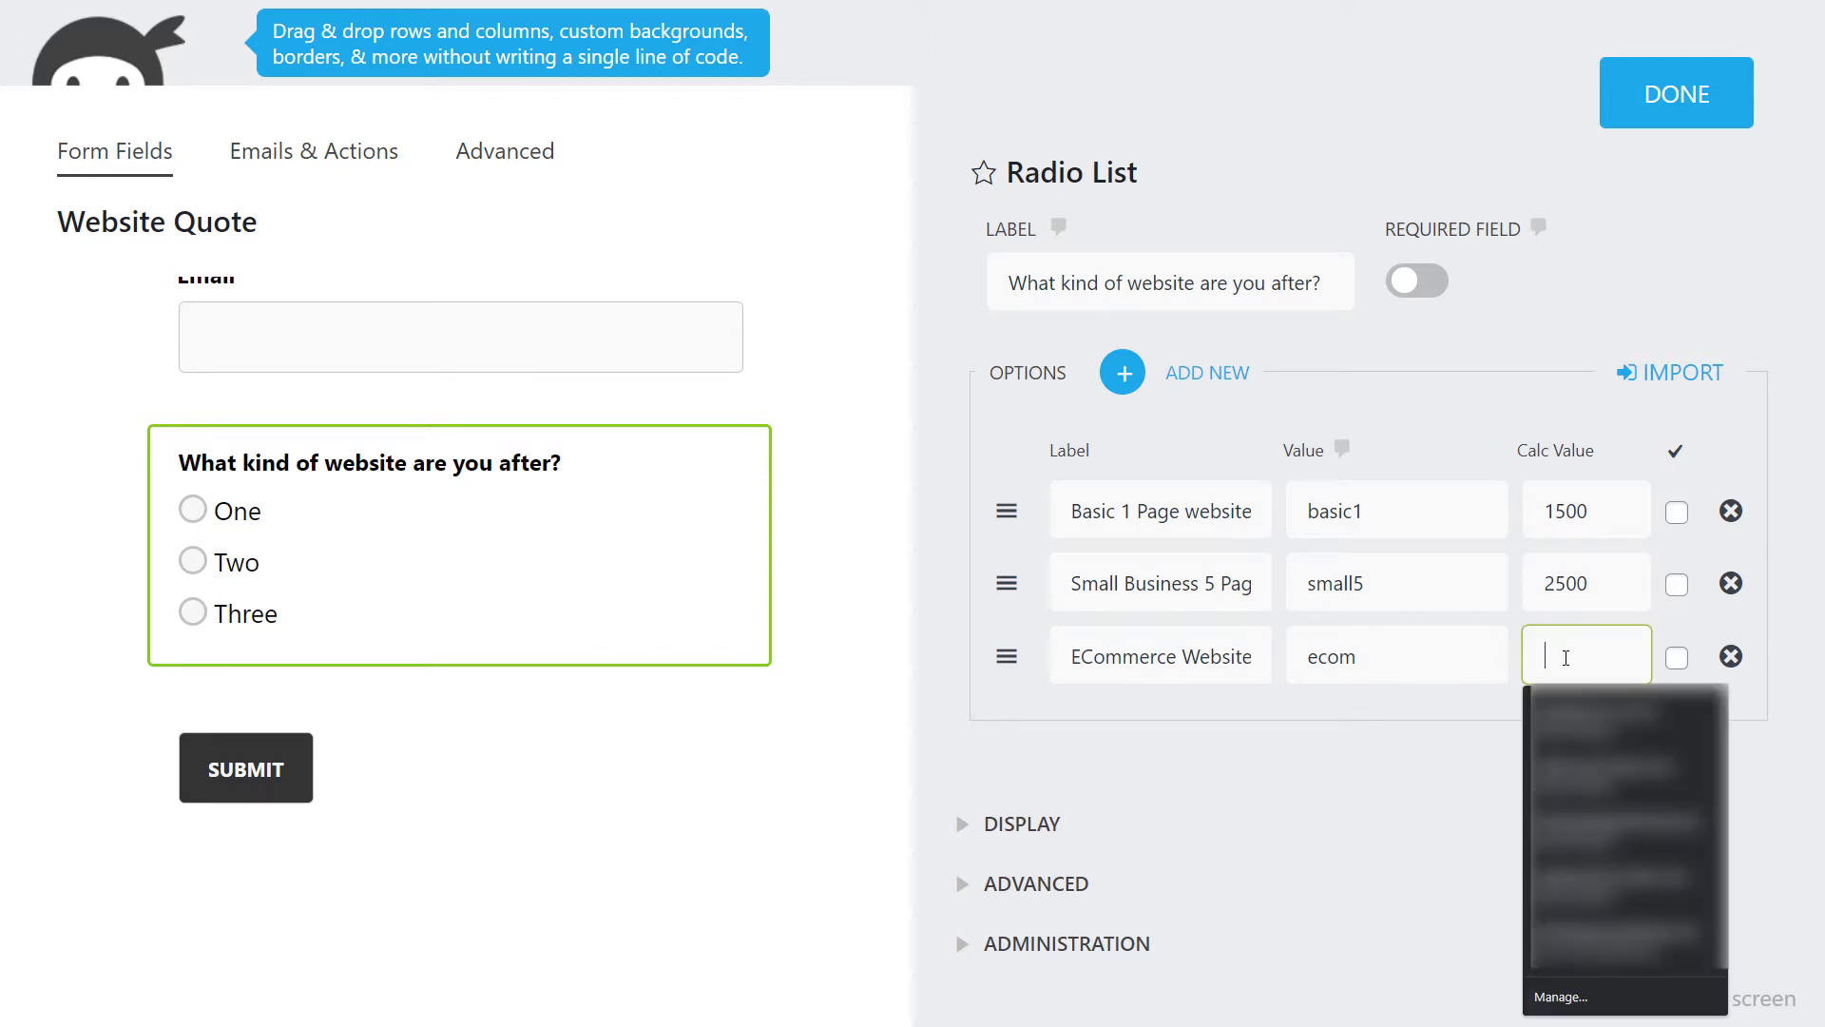
pyautogui.write('4000')
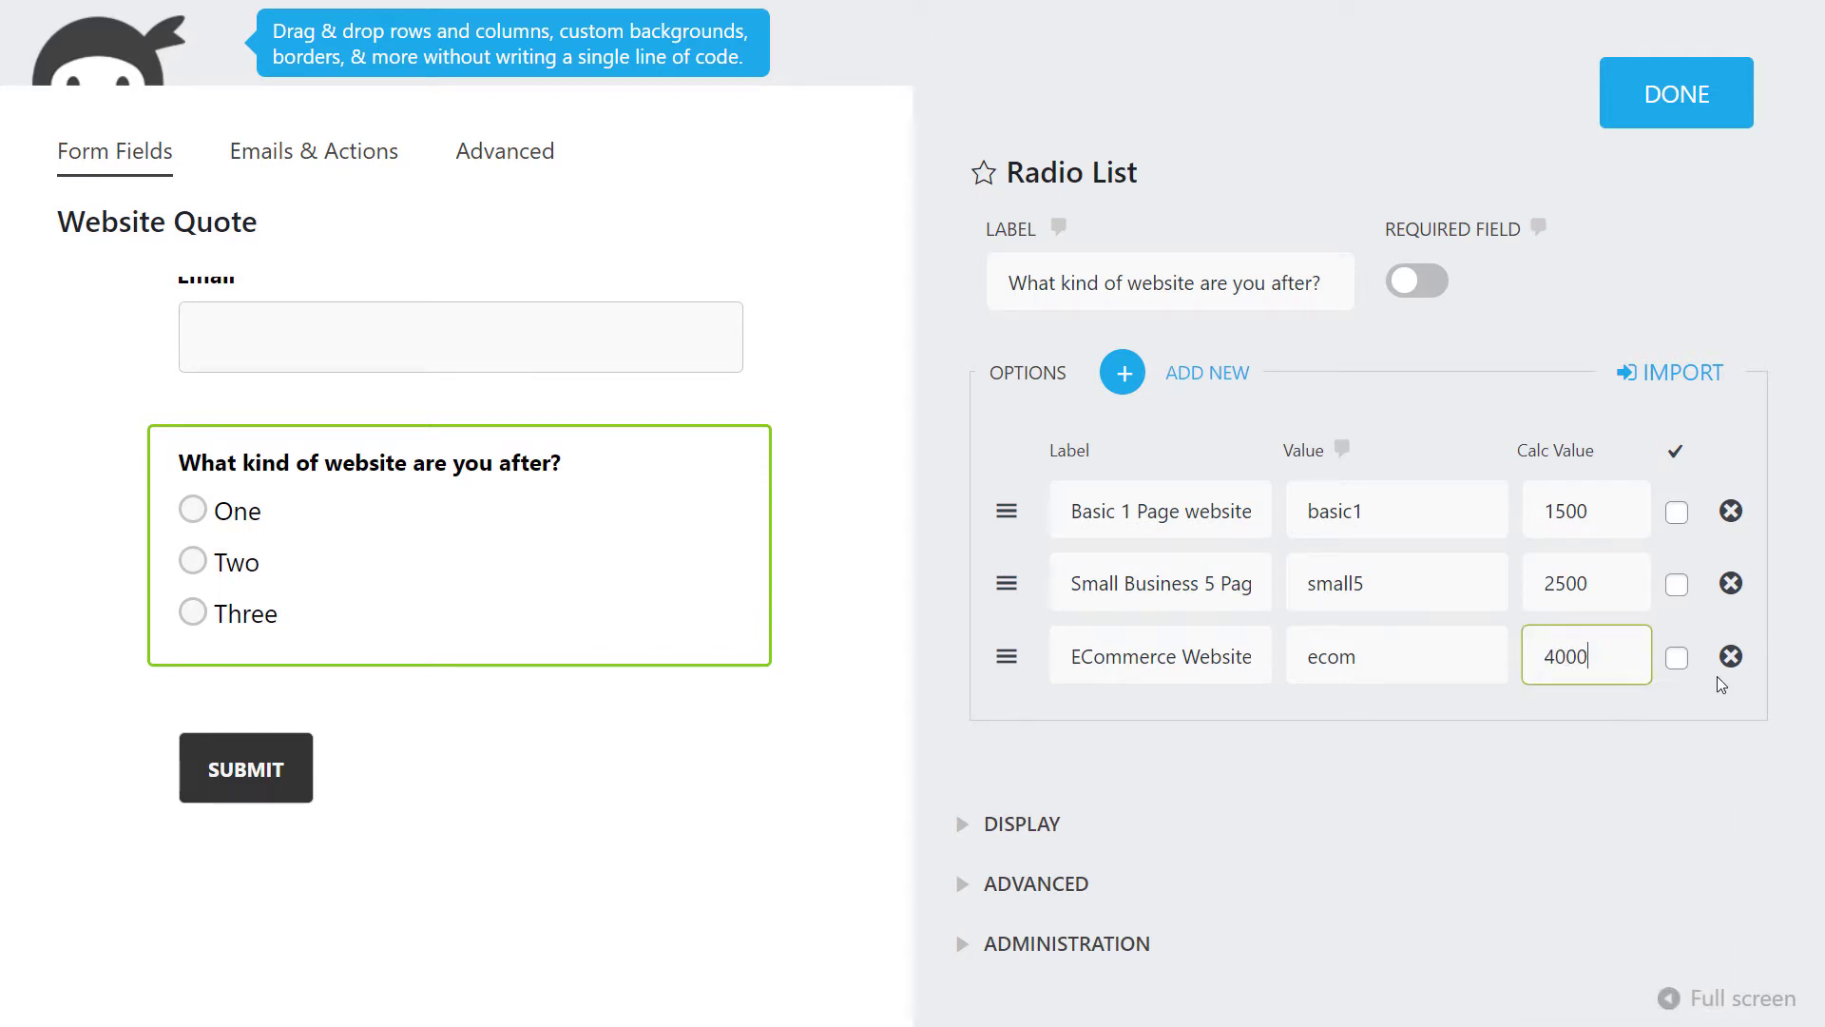
pyautogui.click(1677, 514)
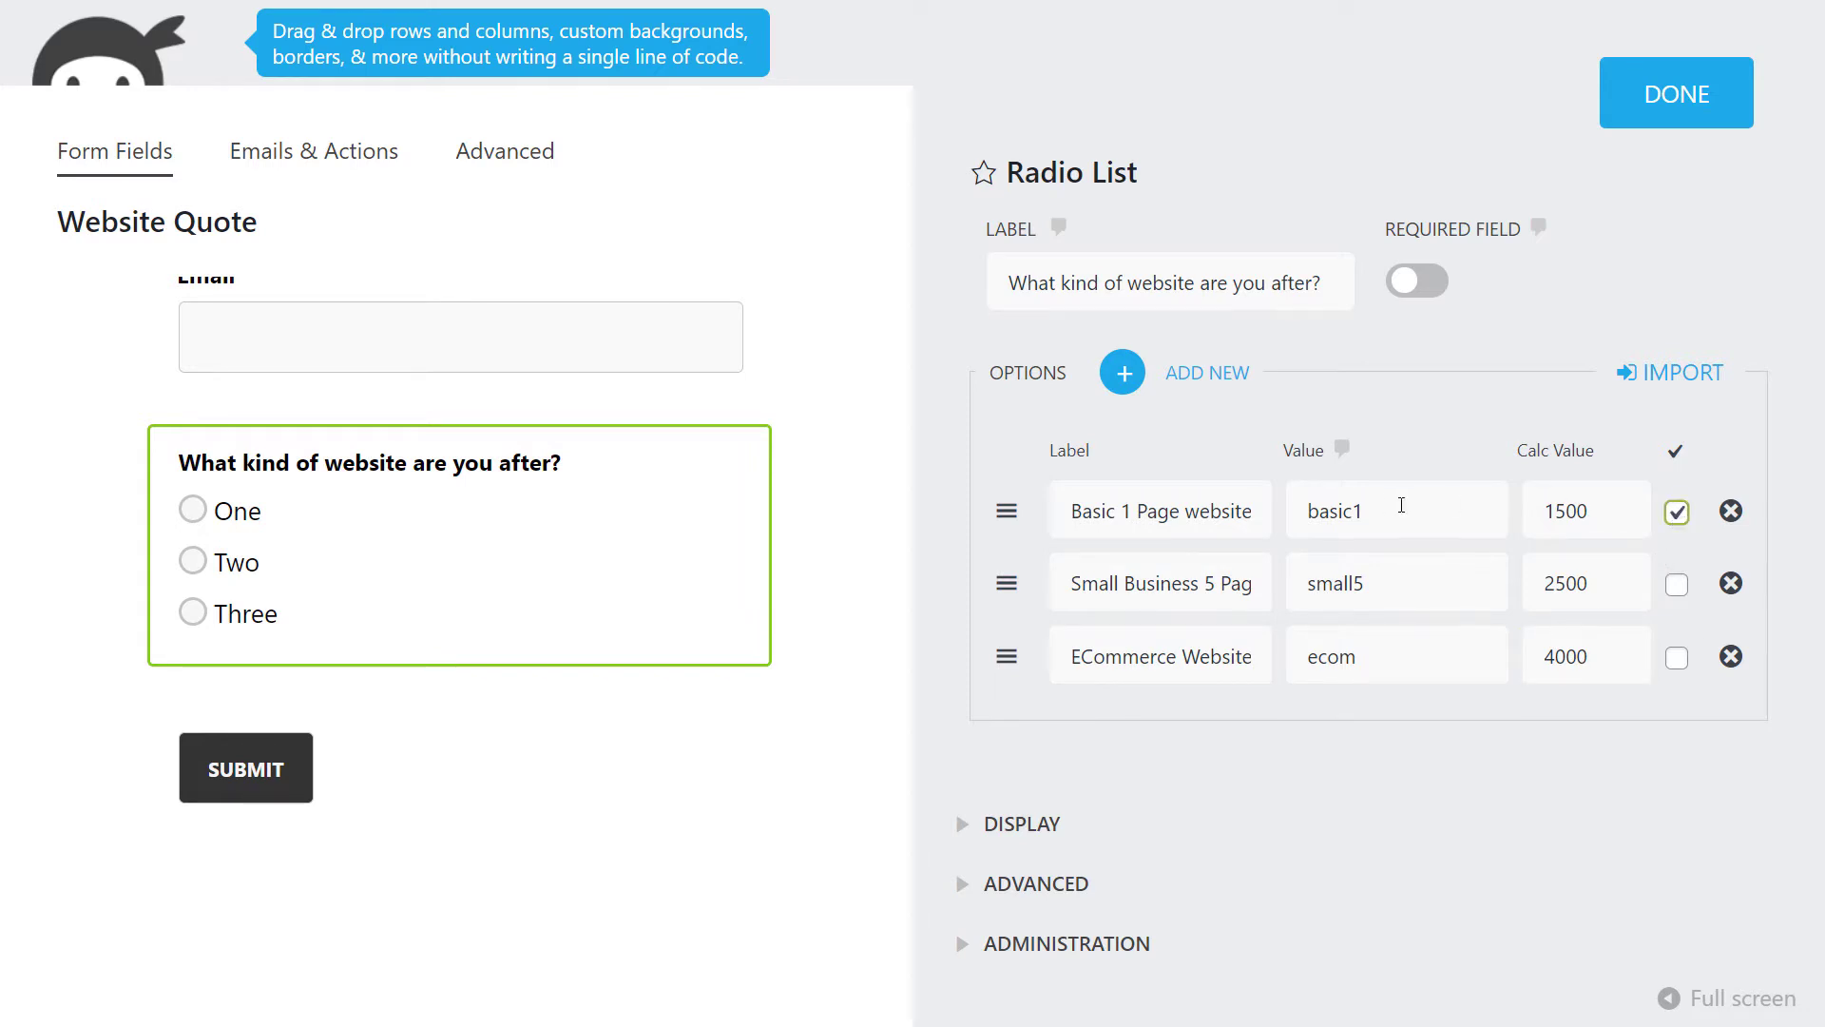
pyautogui.click(1701, 95)
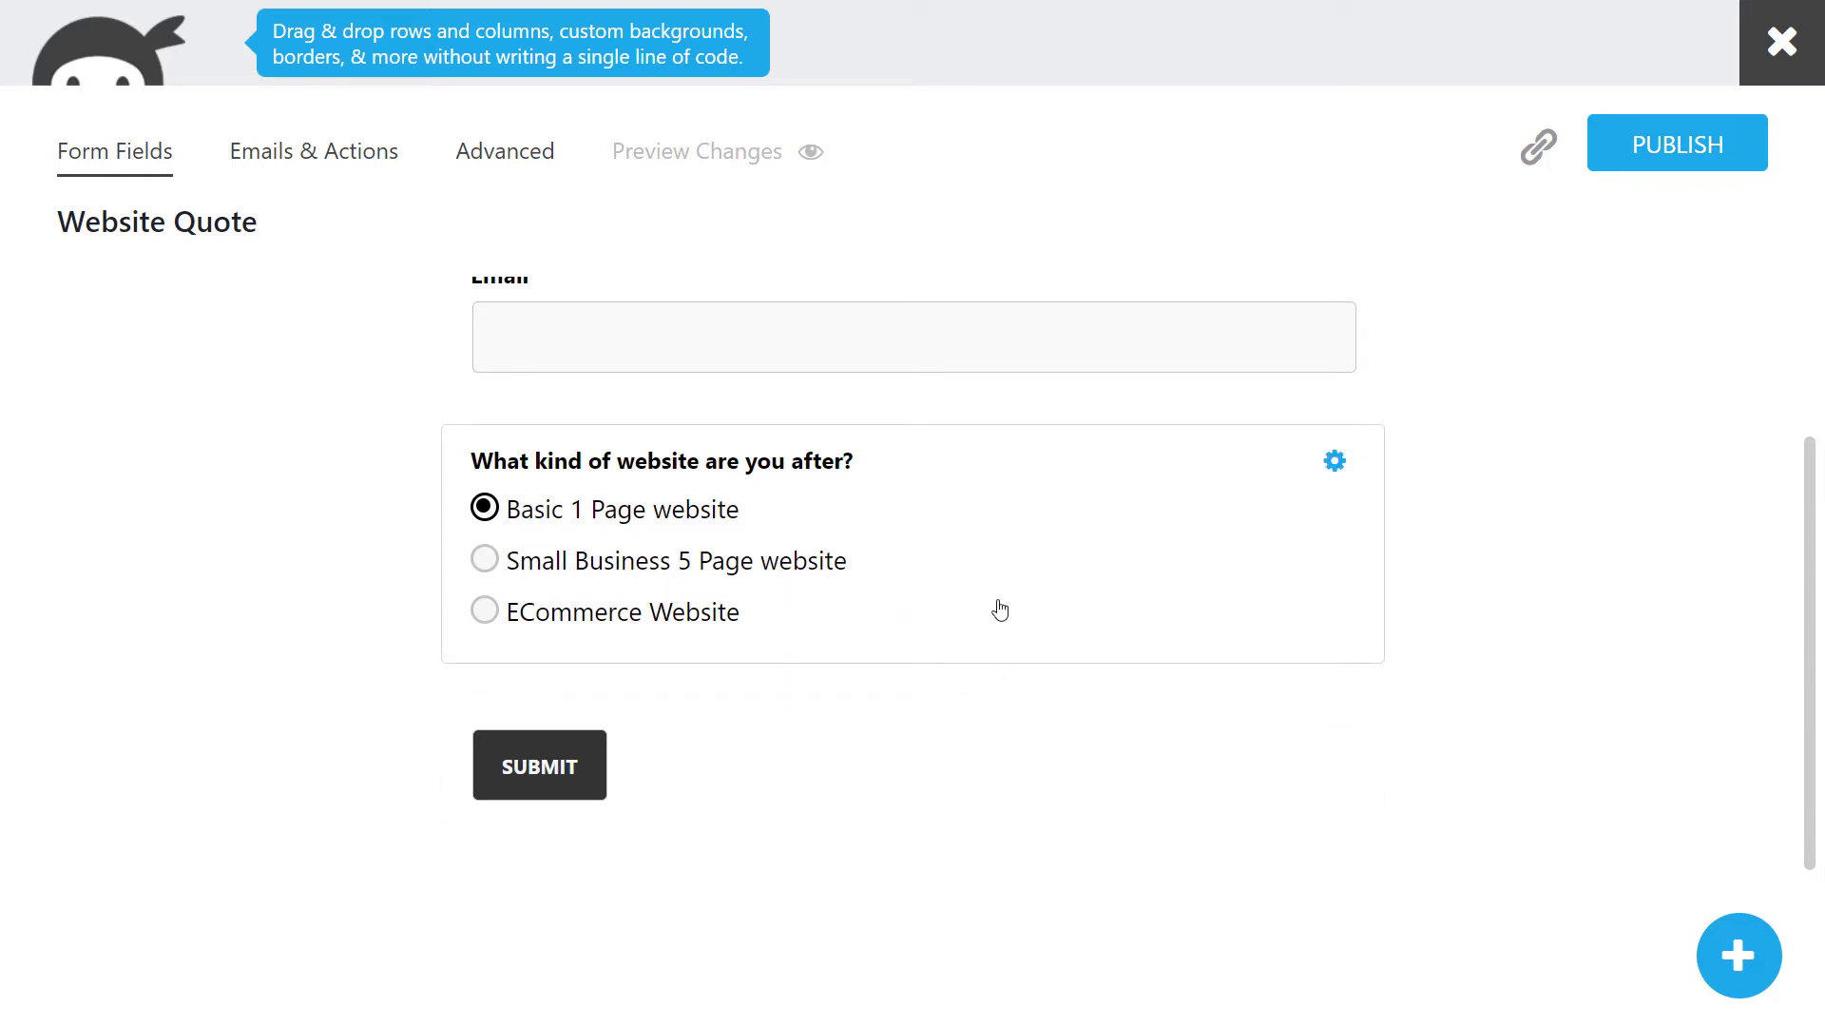
# Add a Checkbox List field labelled 'Do you require the following?'.
pyautogui.click(1738, 960)
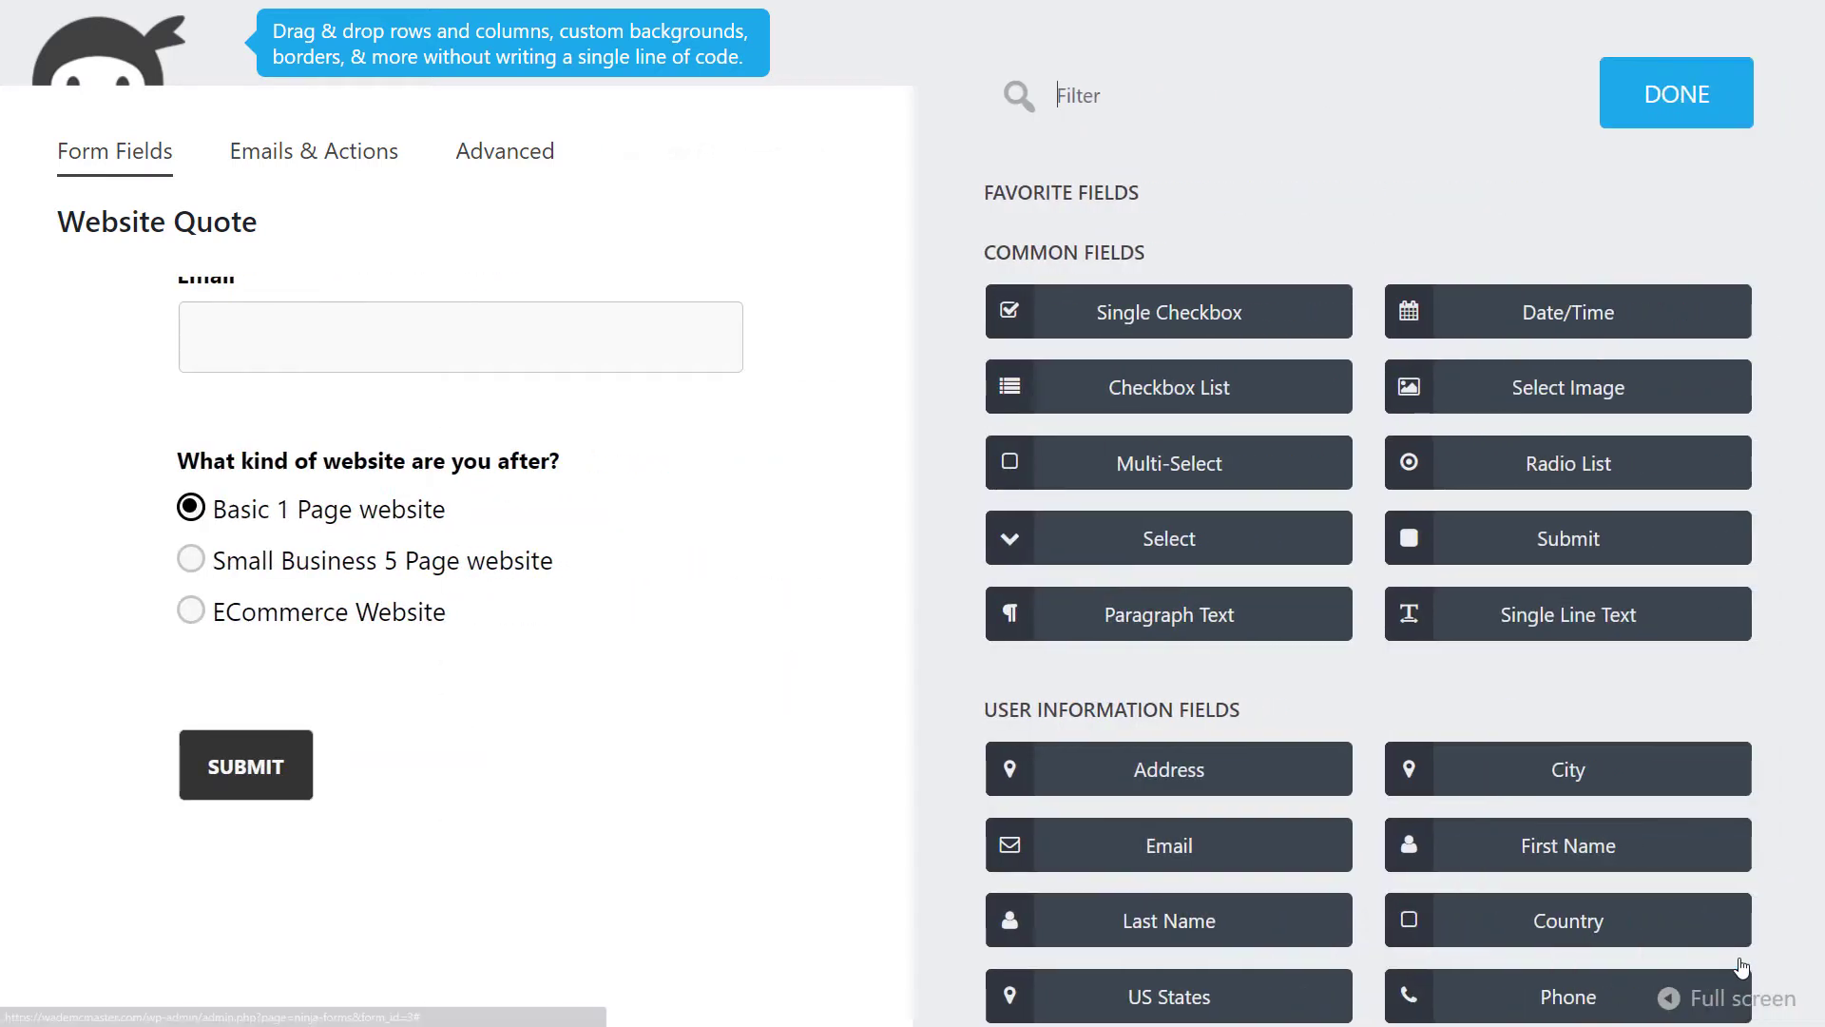
pyautogui.click(1194, 407)
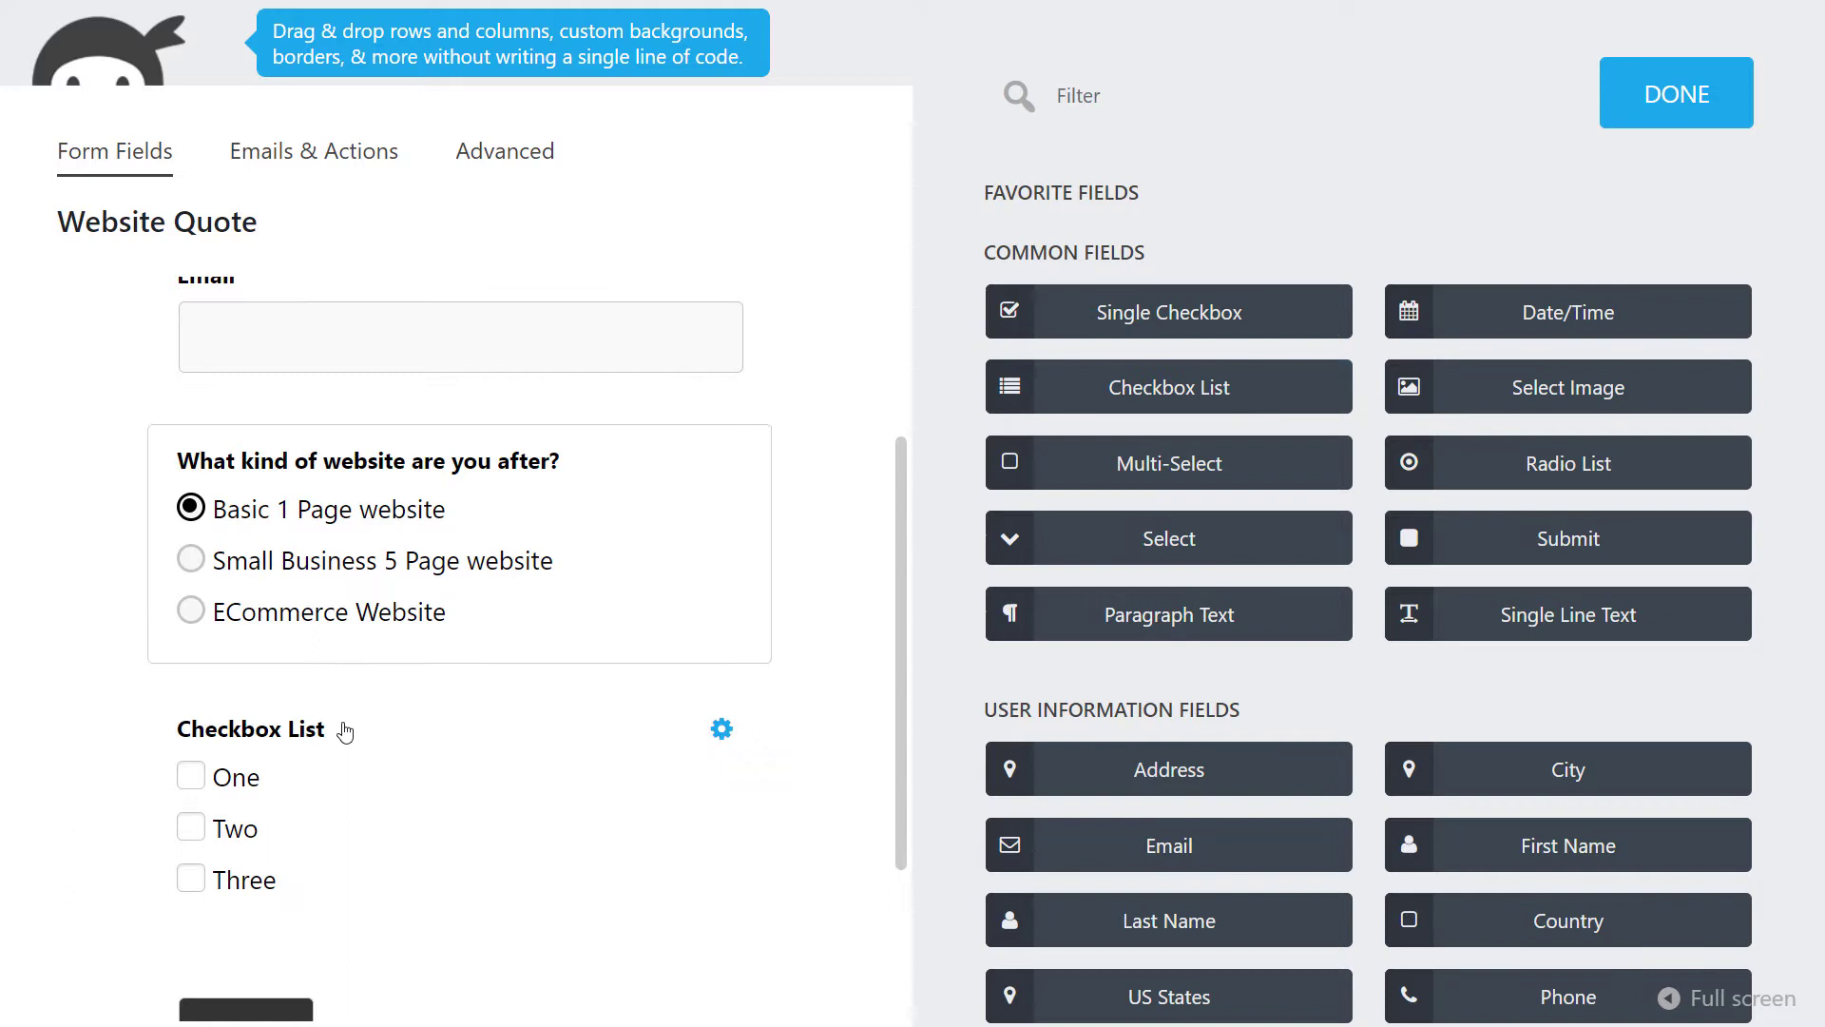
pyautogui.click(346, 737)
pyautogui.tripleClick(1148, 279)
pyautogui.write('Do')
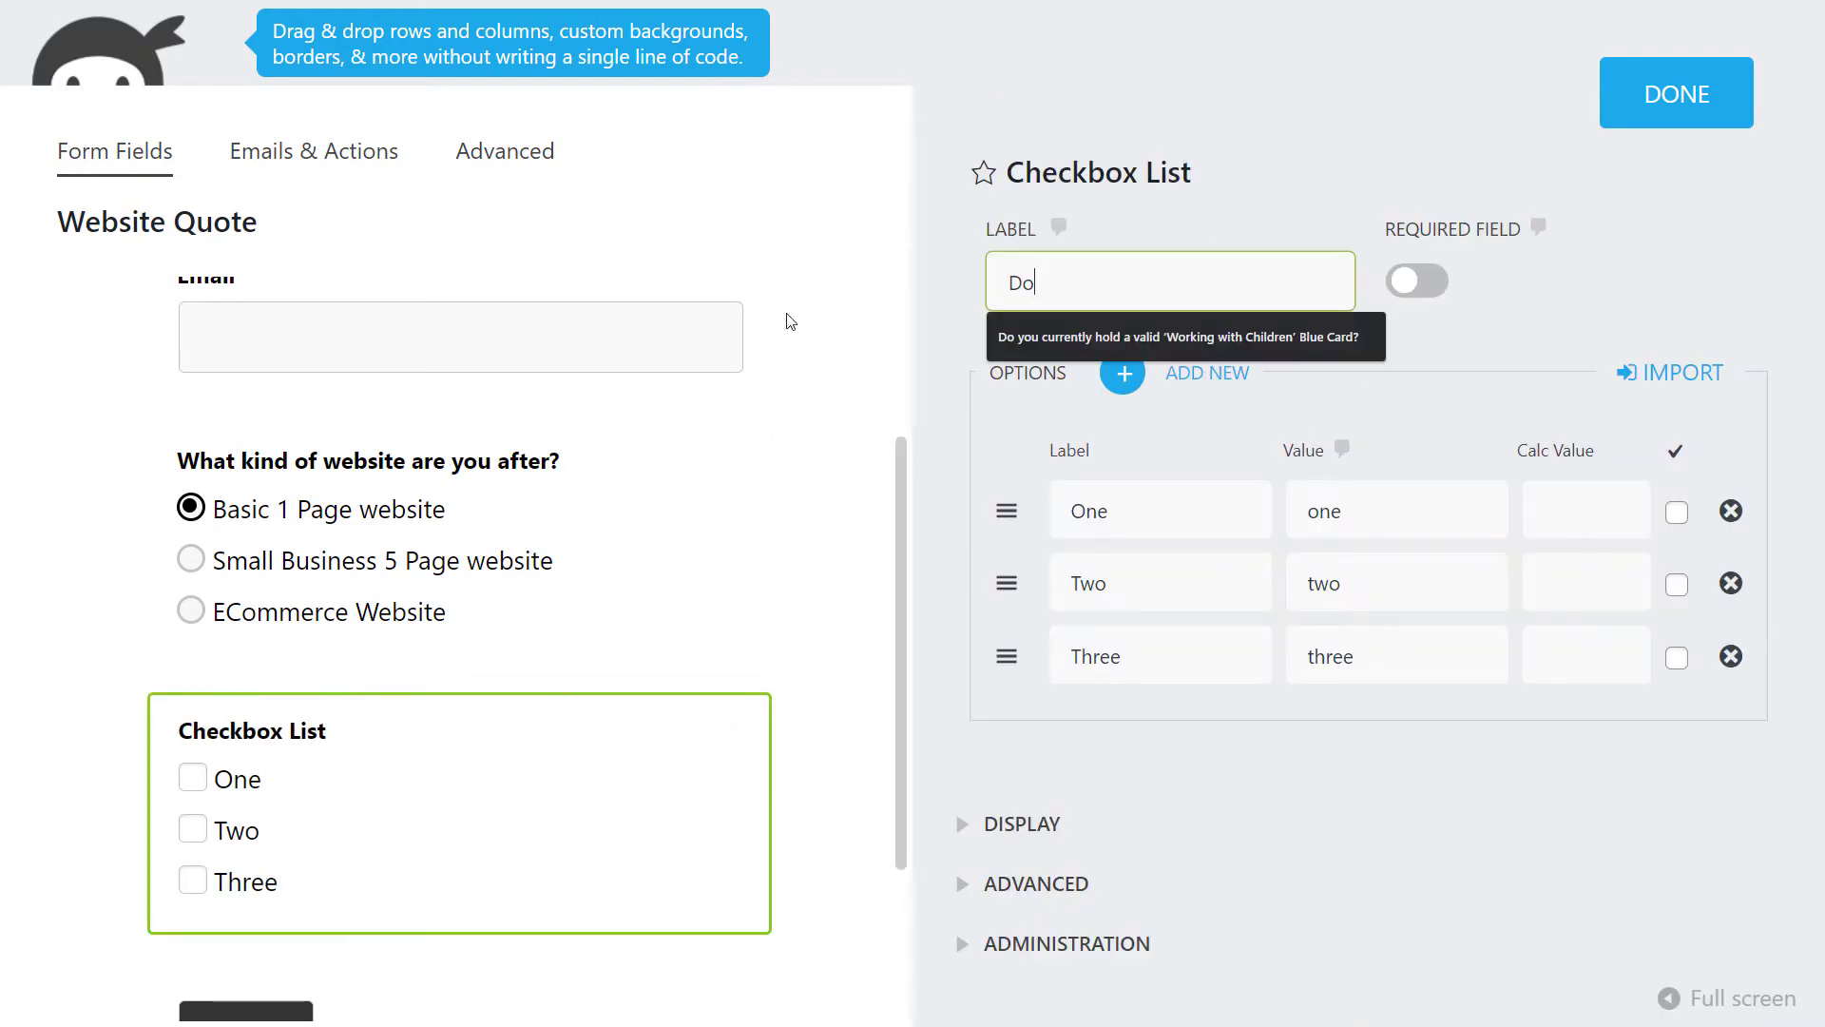
pyautogui.write(' you require the follwo')
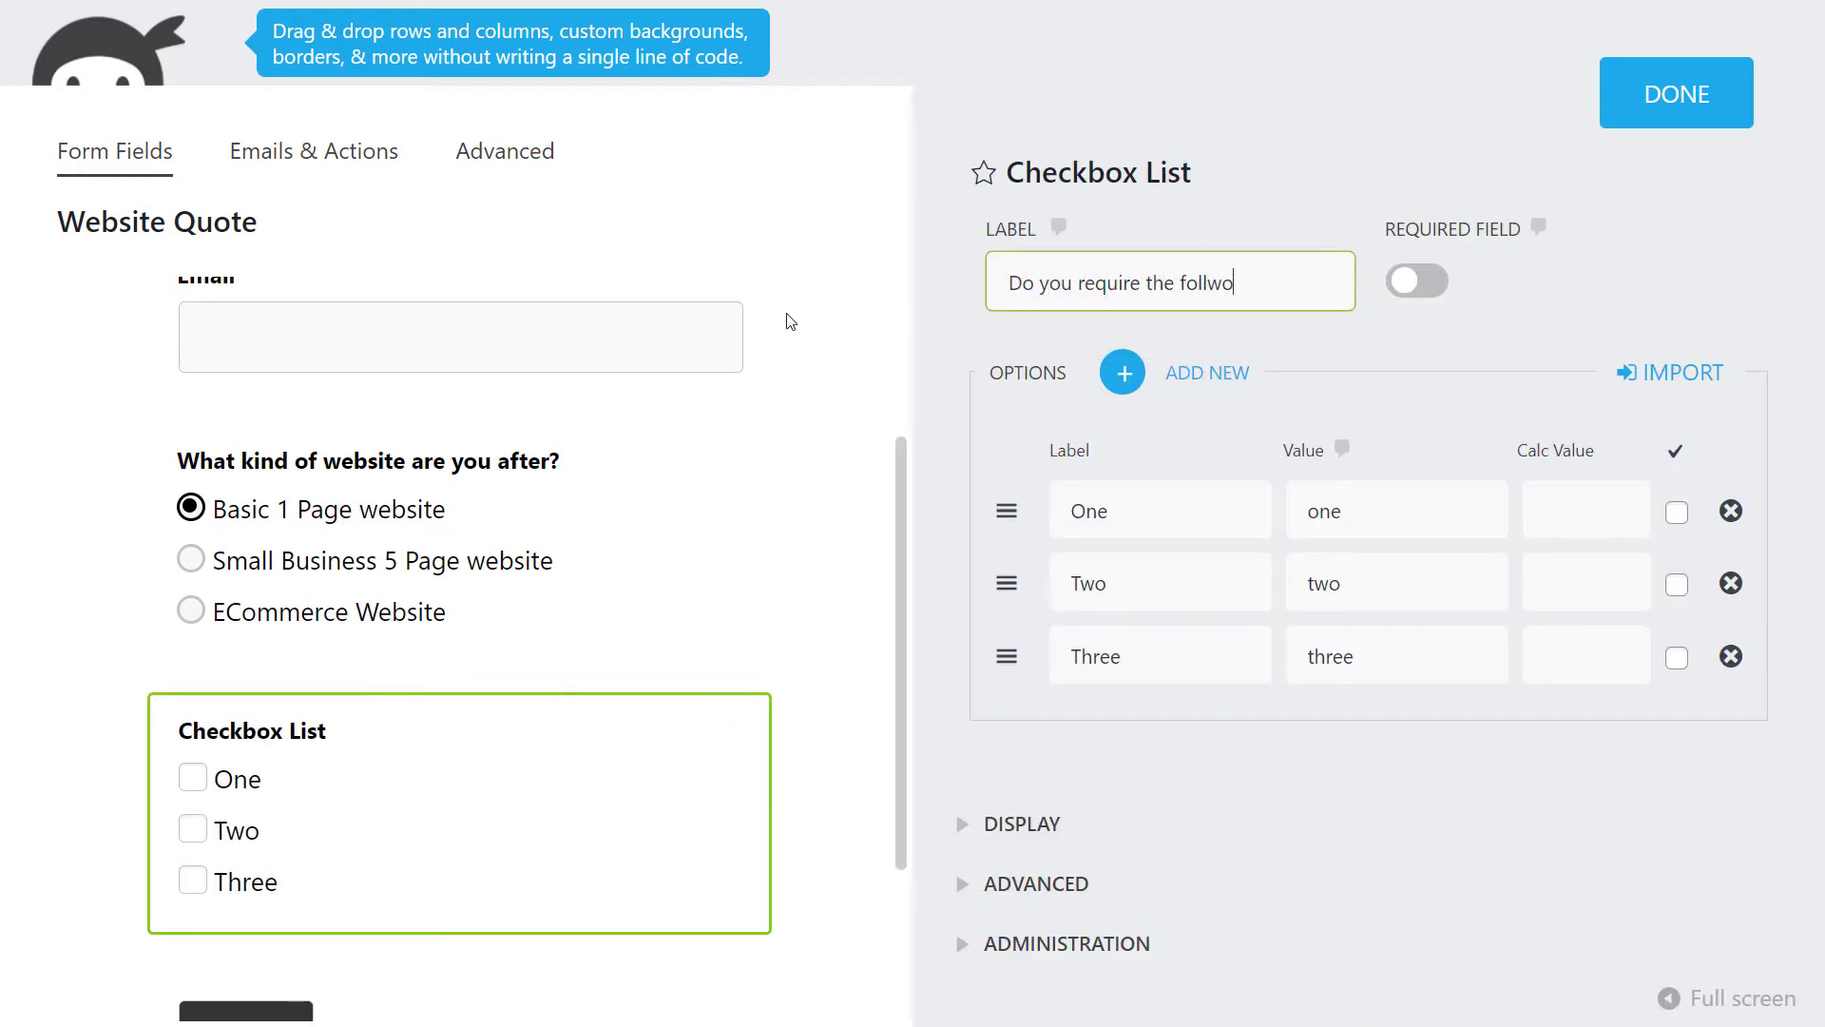
pyautogui.press('BackSpace')
pyautogui.press('BackSpace')
pyautogui.write('owing?')
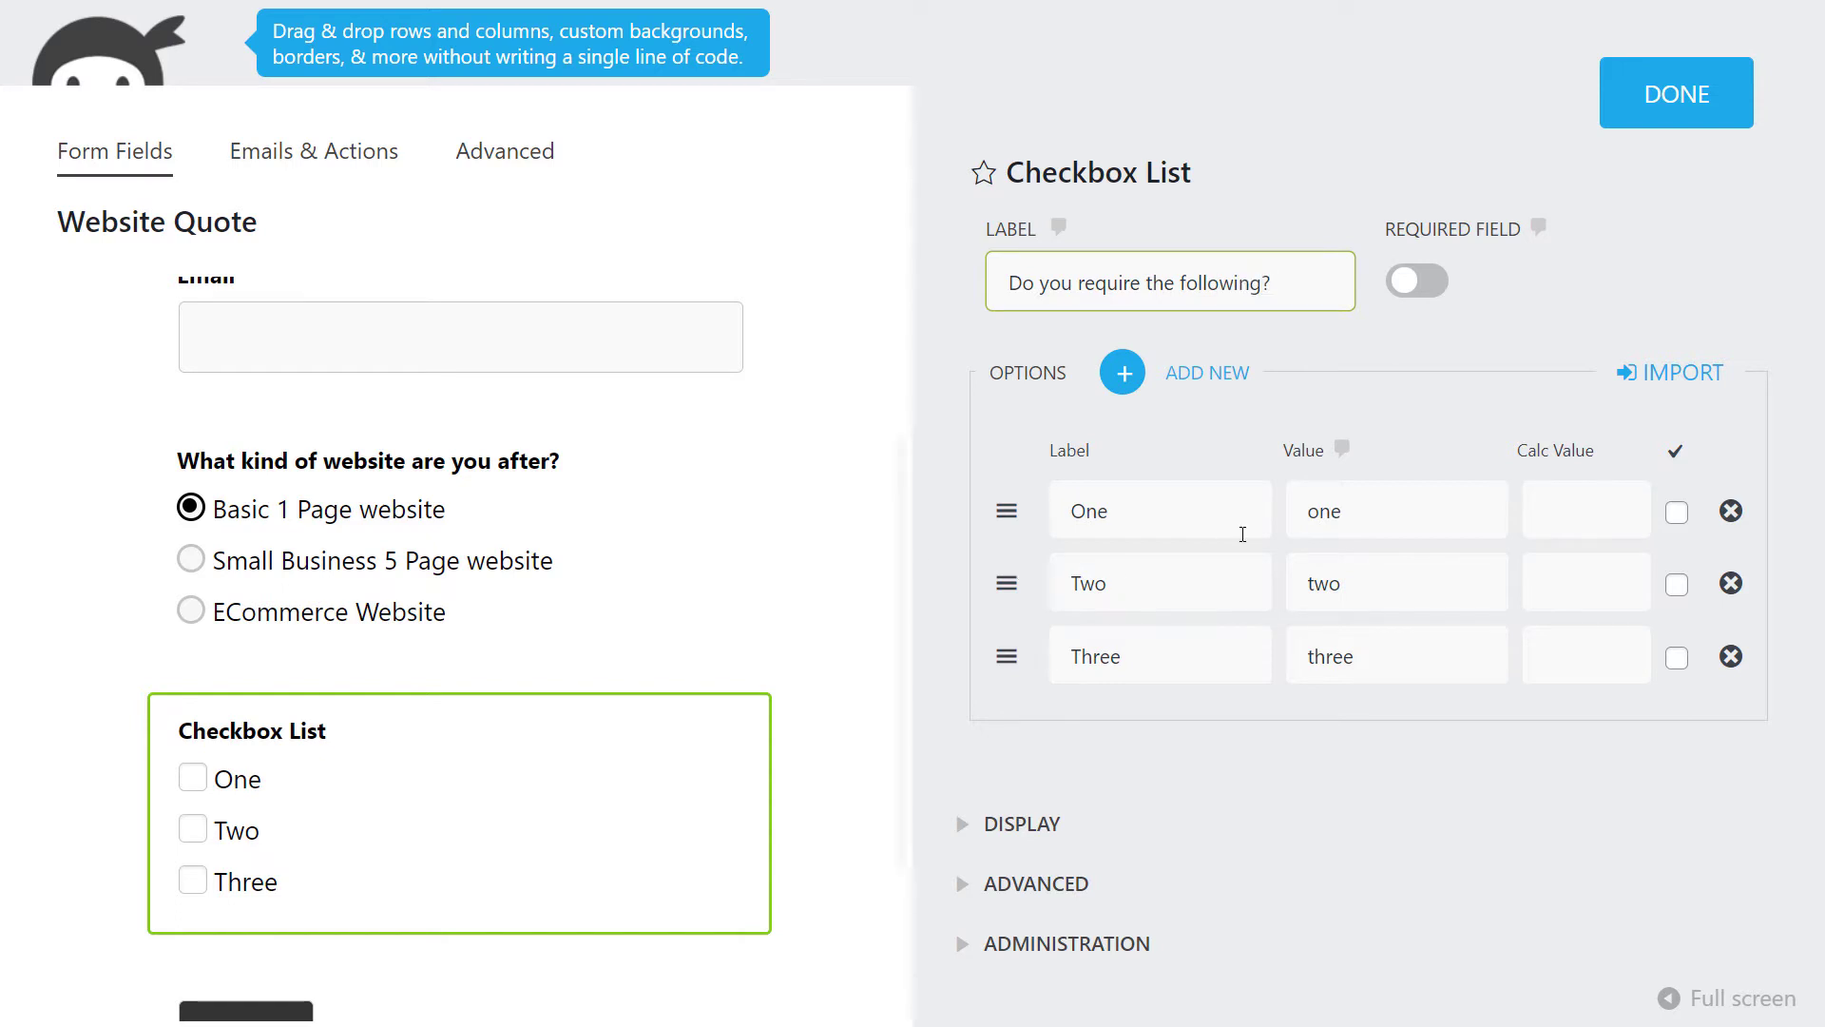
# Drop the third option and set the rows to Domain Name/domain and Hosting/hosting.
pyautogui.click(1731, 656)
pyautogui.doubleClick(1130, 519)
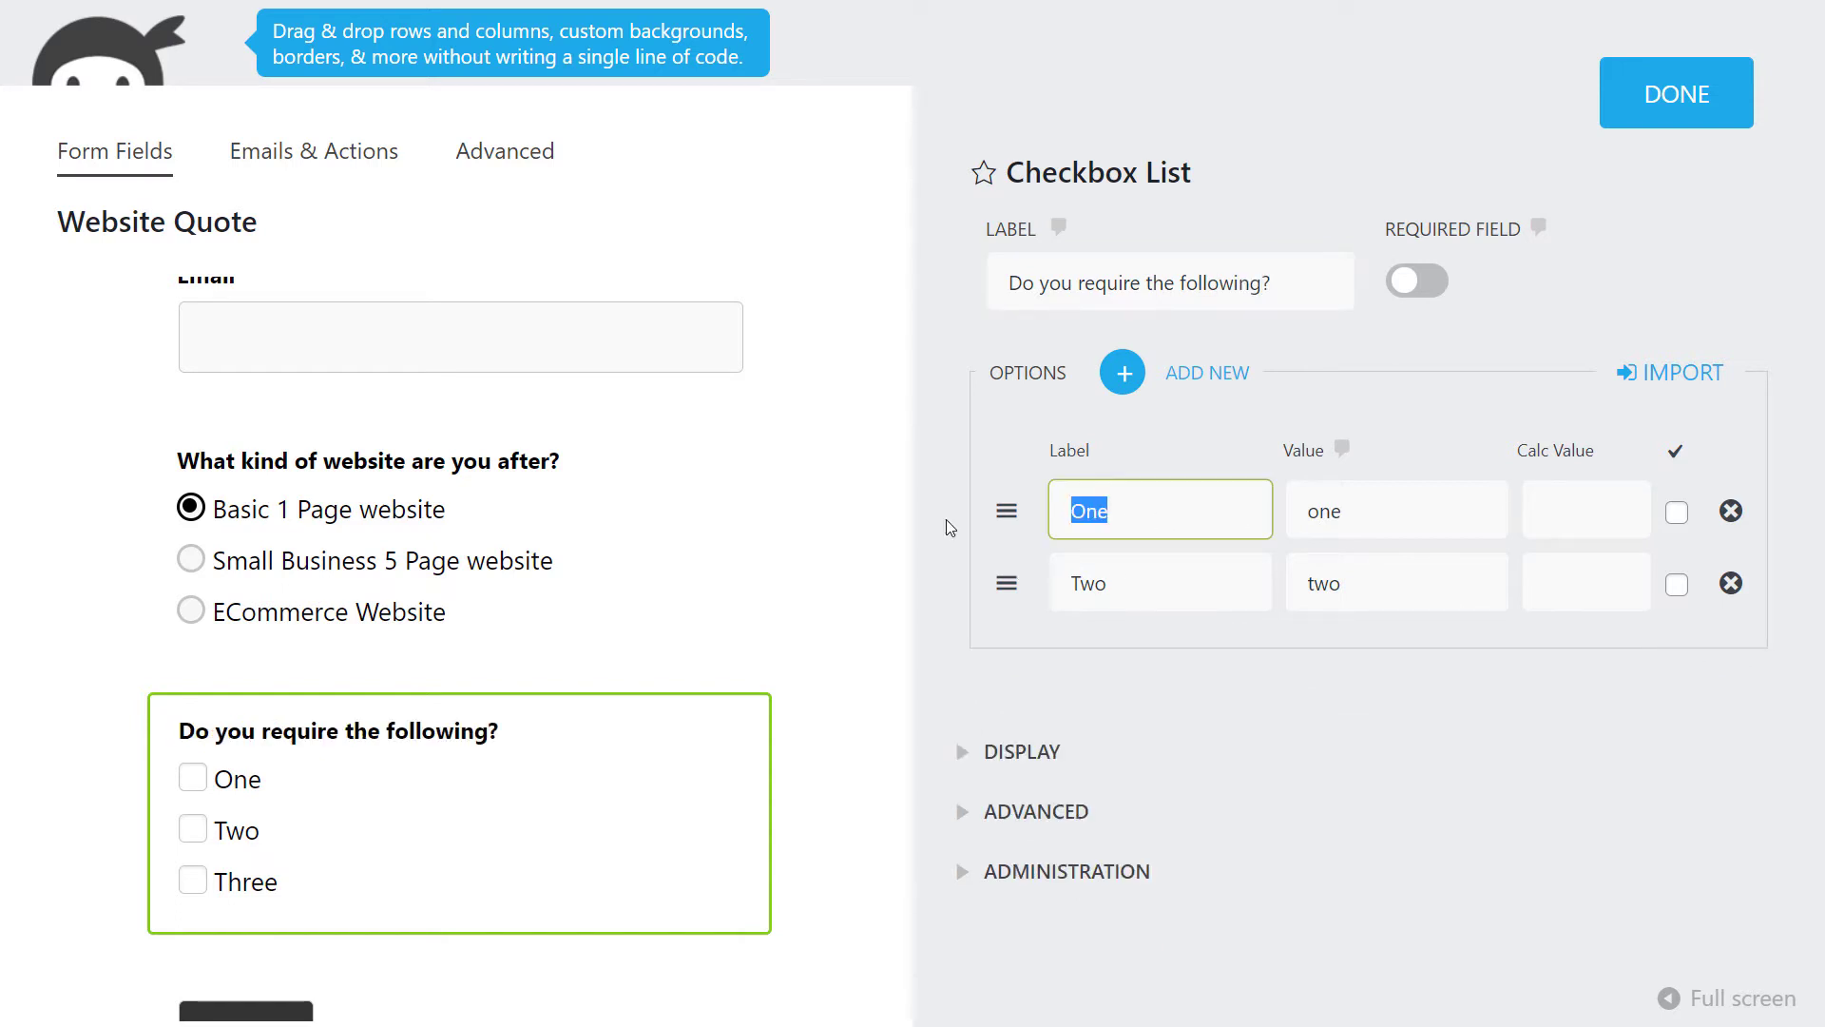
pyautogui.write('Domain Name')
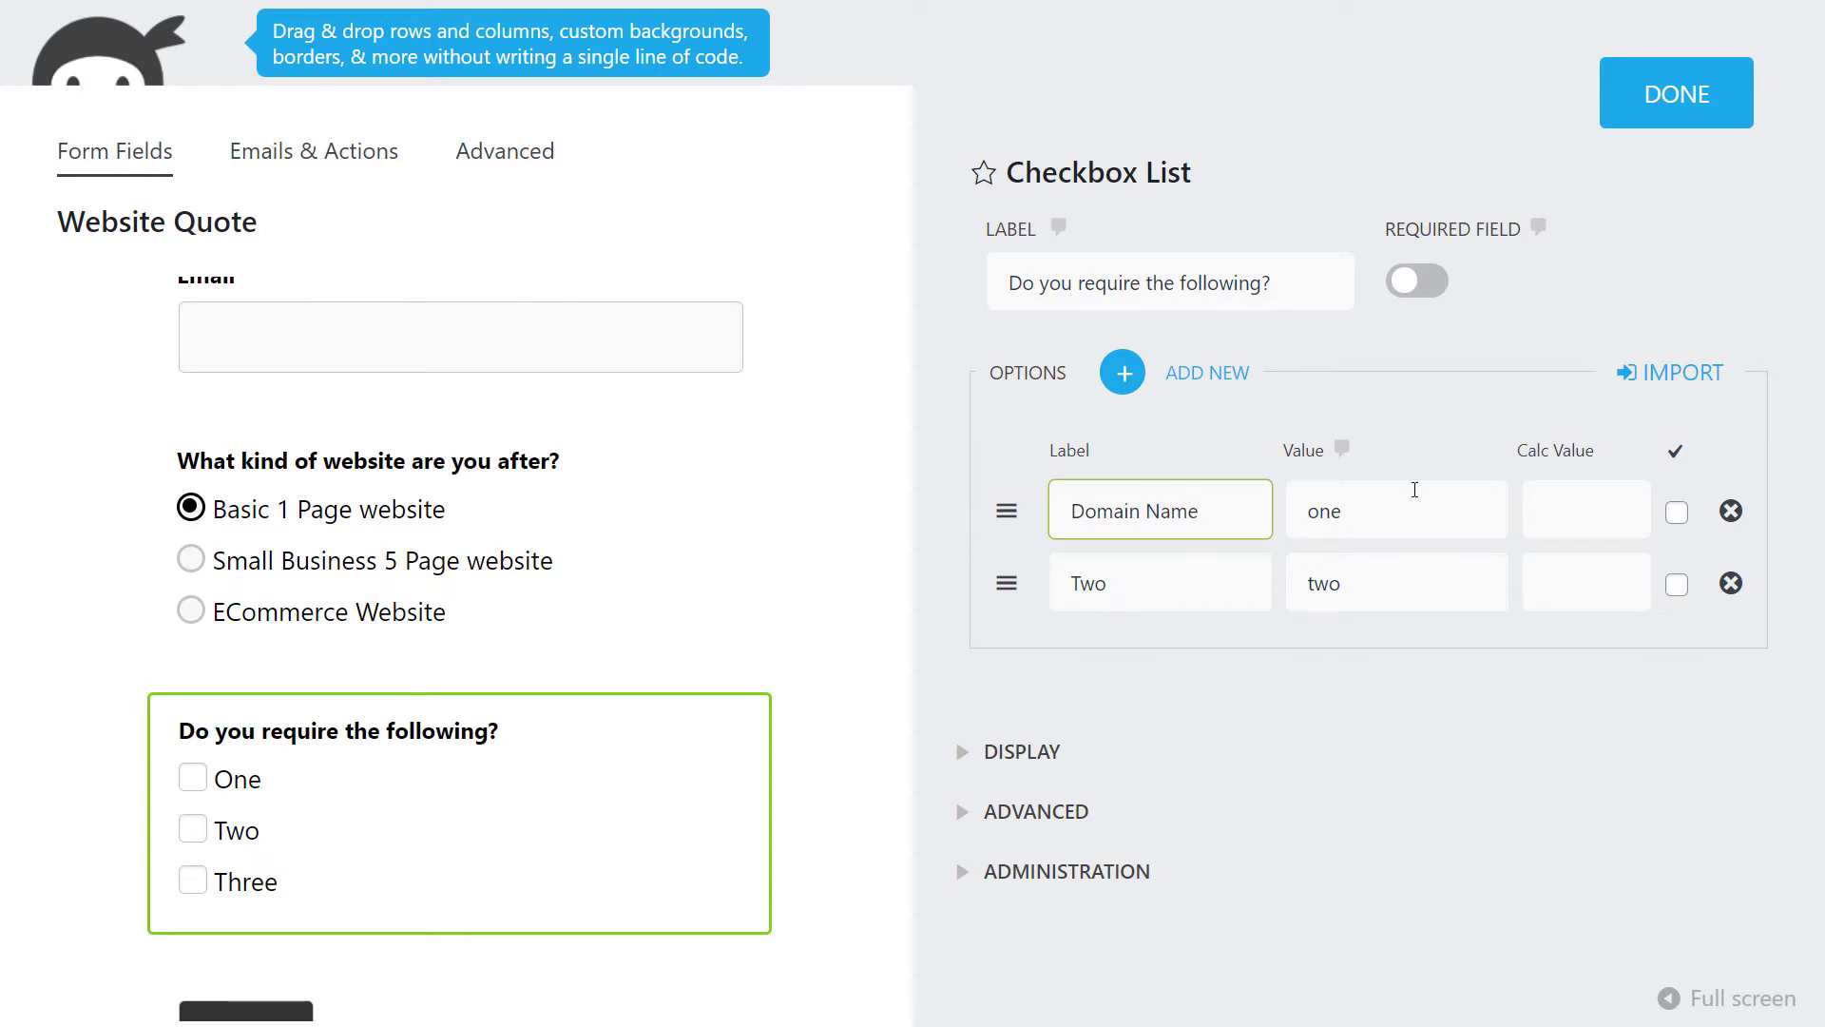
pyautogui.doubleClick(1409, 496)
pyautogui.write('domain')
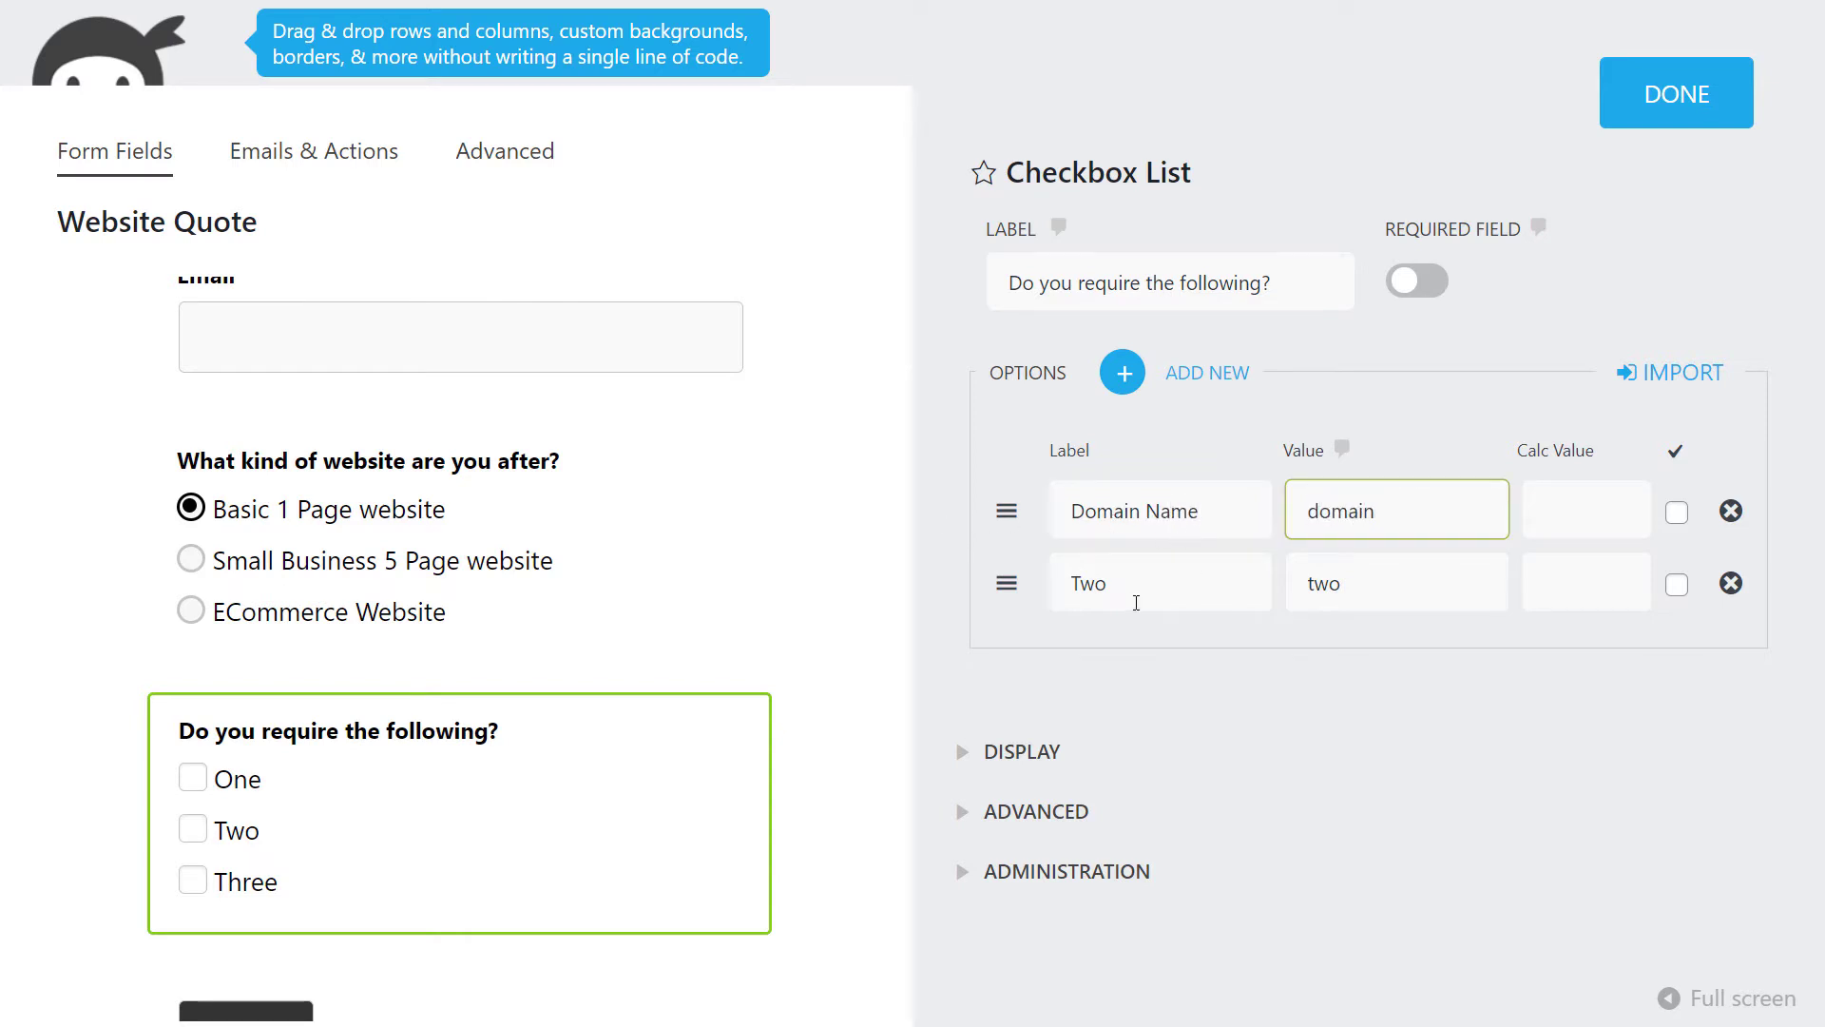
pyautogui.press('Tab')
pyautogui.doubleClick(1079, 587)
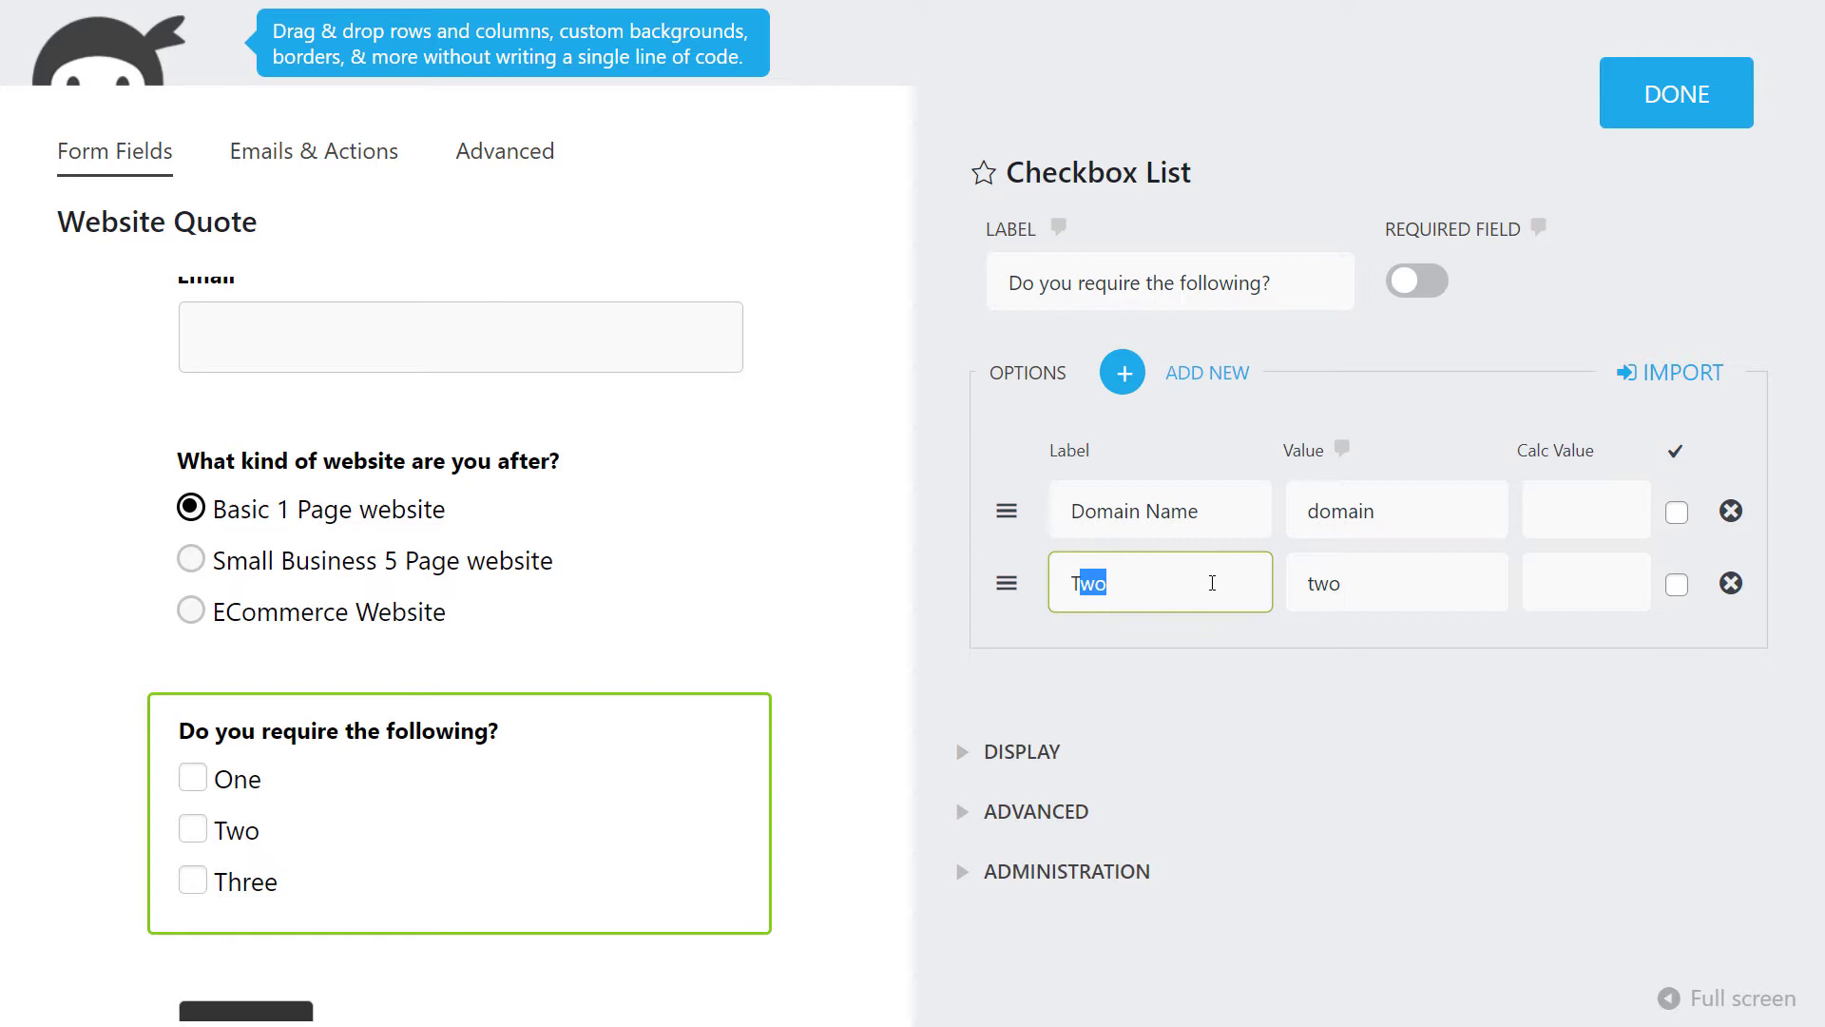
pyautogui.press('BackSpace')
pyautogui.write('hoasting')
pyautogui.press('BackSpace')
pyautogui.press('BackSpace')
pyautogui.press('BackSpace')
pyautogui.press('BackSpace')
pyautogui.press('BackSpace')
pyautogui.press('BackSpace')
pyautogui.write('Hosting')
pyautogui.press('Tab')
pyautogui.write('hosting')
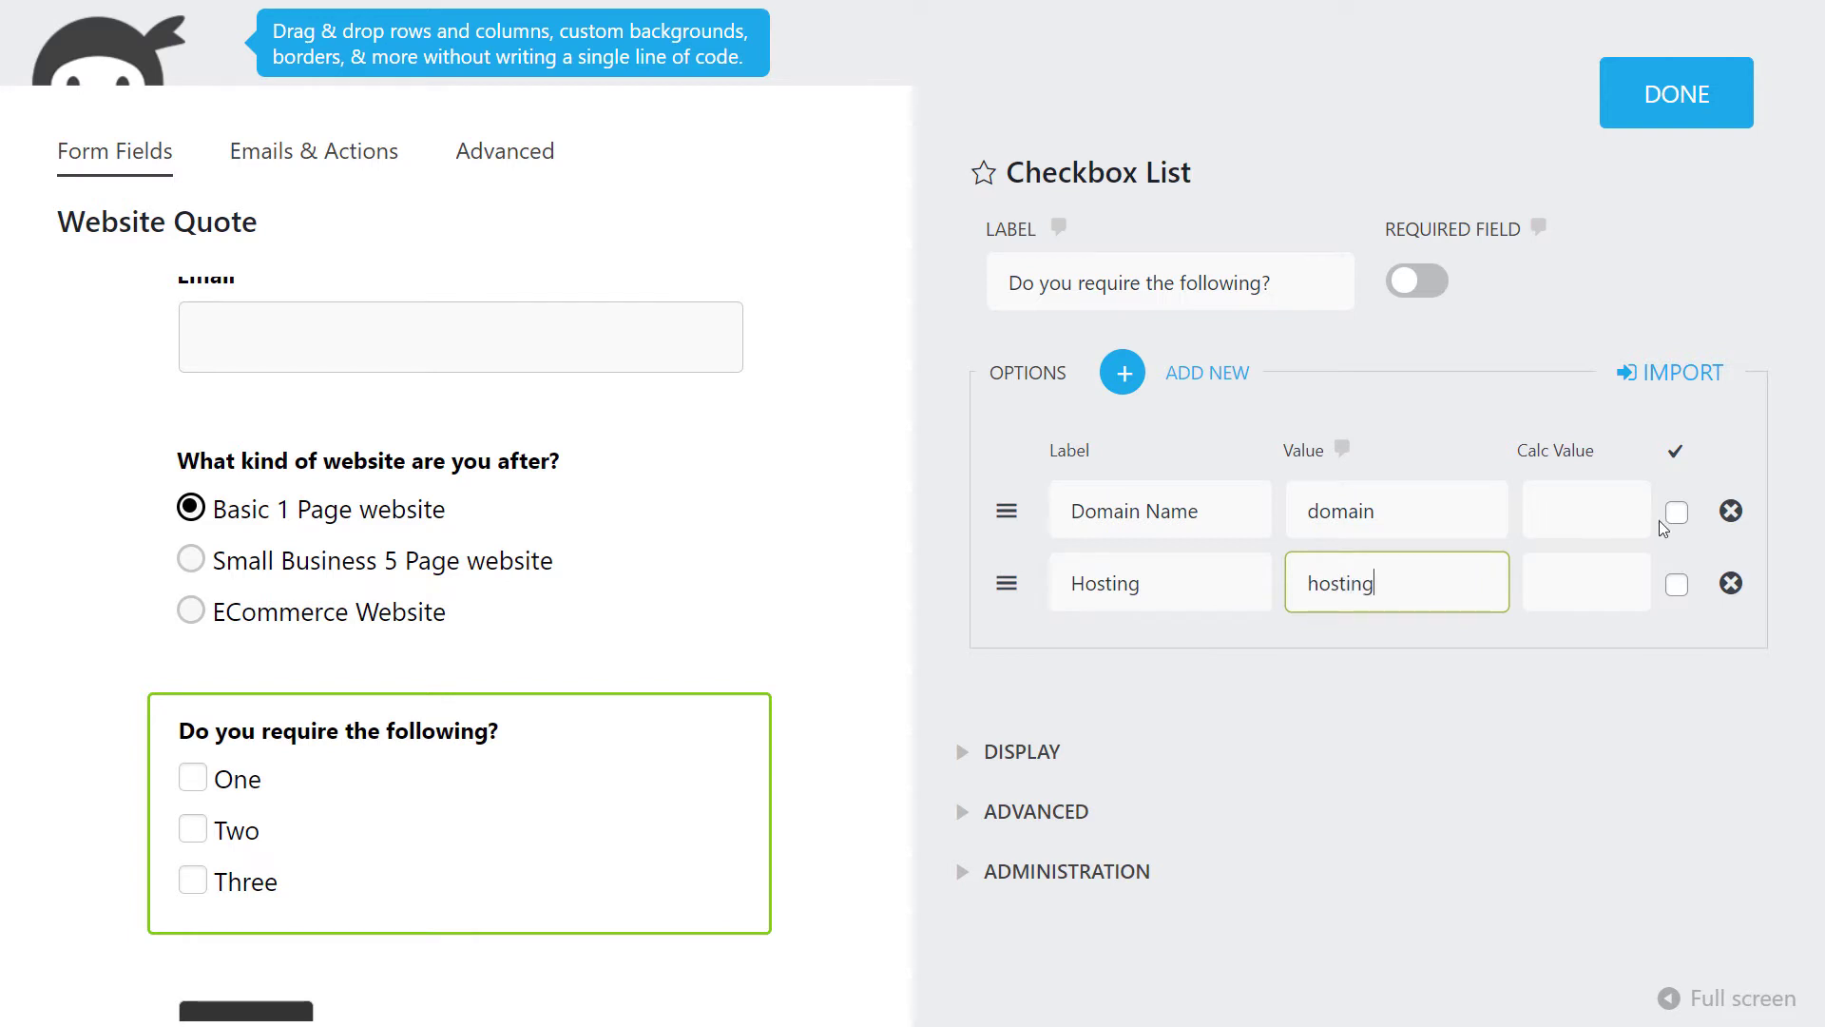
pyautogui.press('Tab')
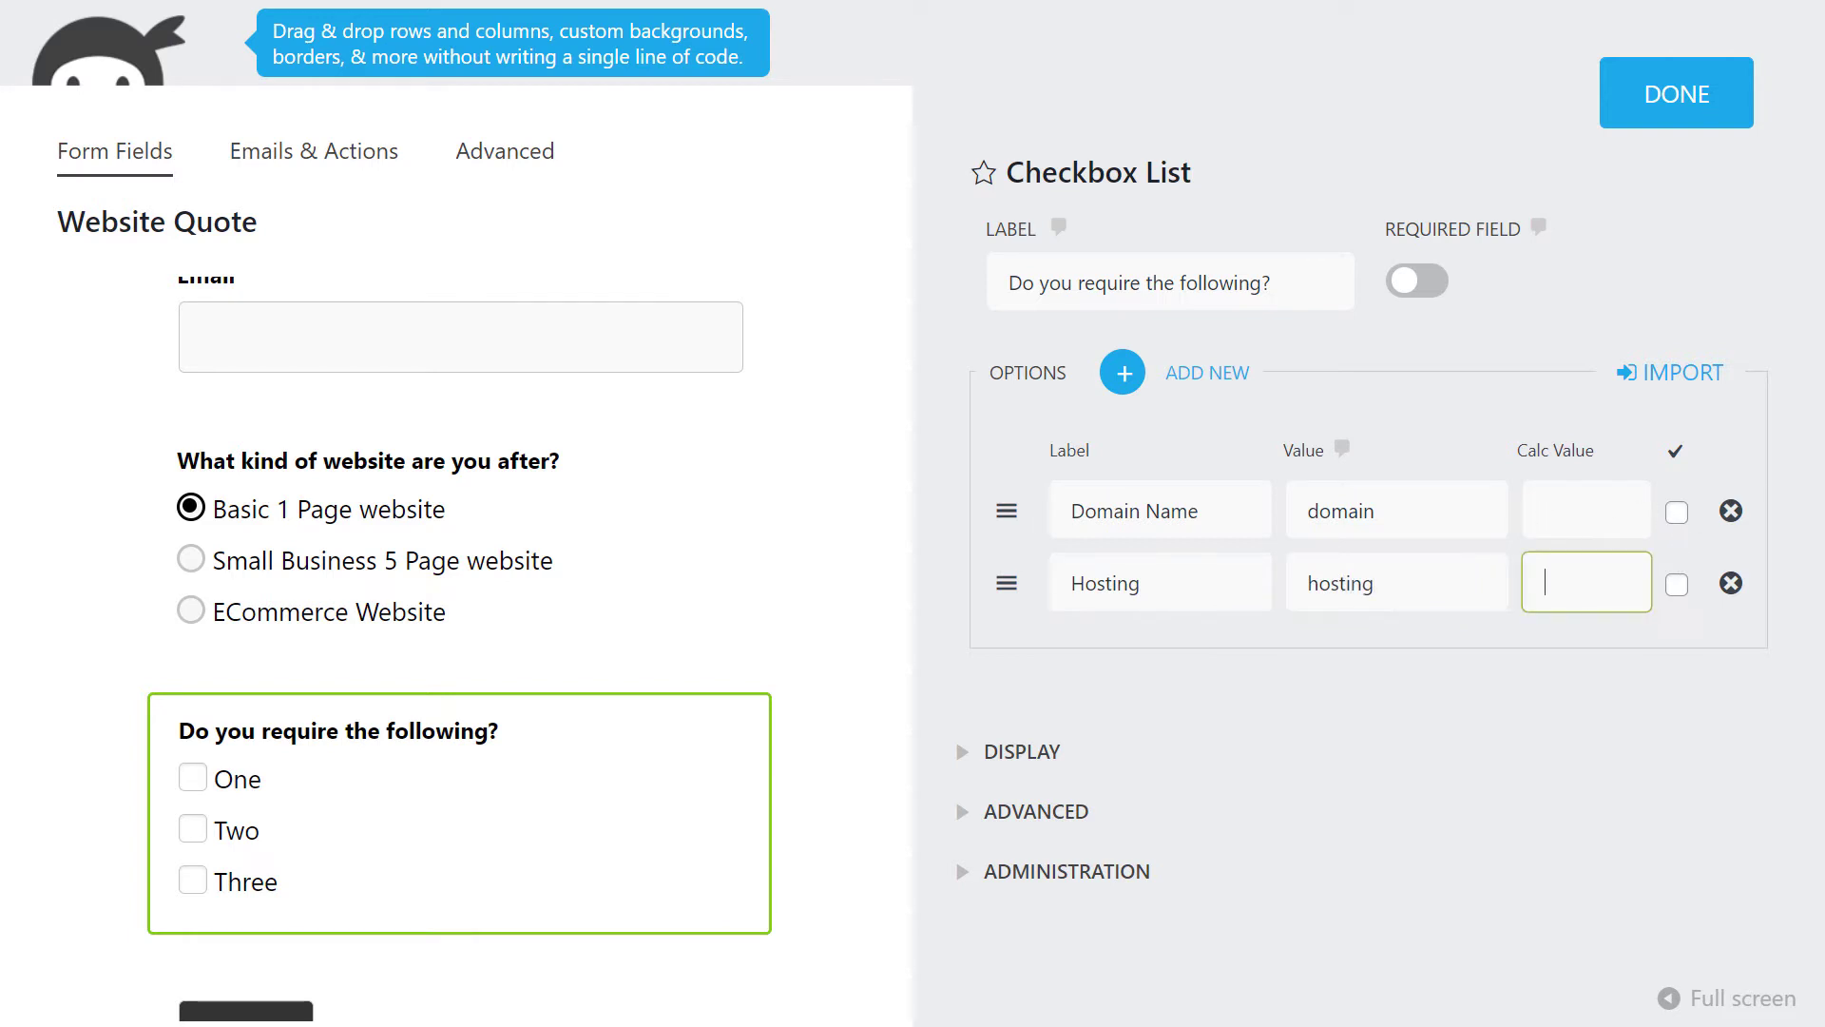
# Give Domain Name a calc value of 50 and Hosting 500.
pyautogui.click(1559, 510)
pyautogui.write('50')
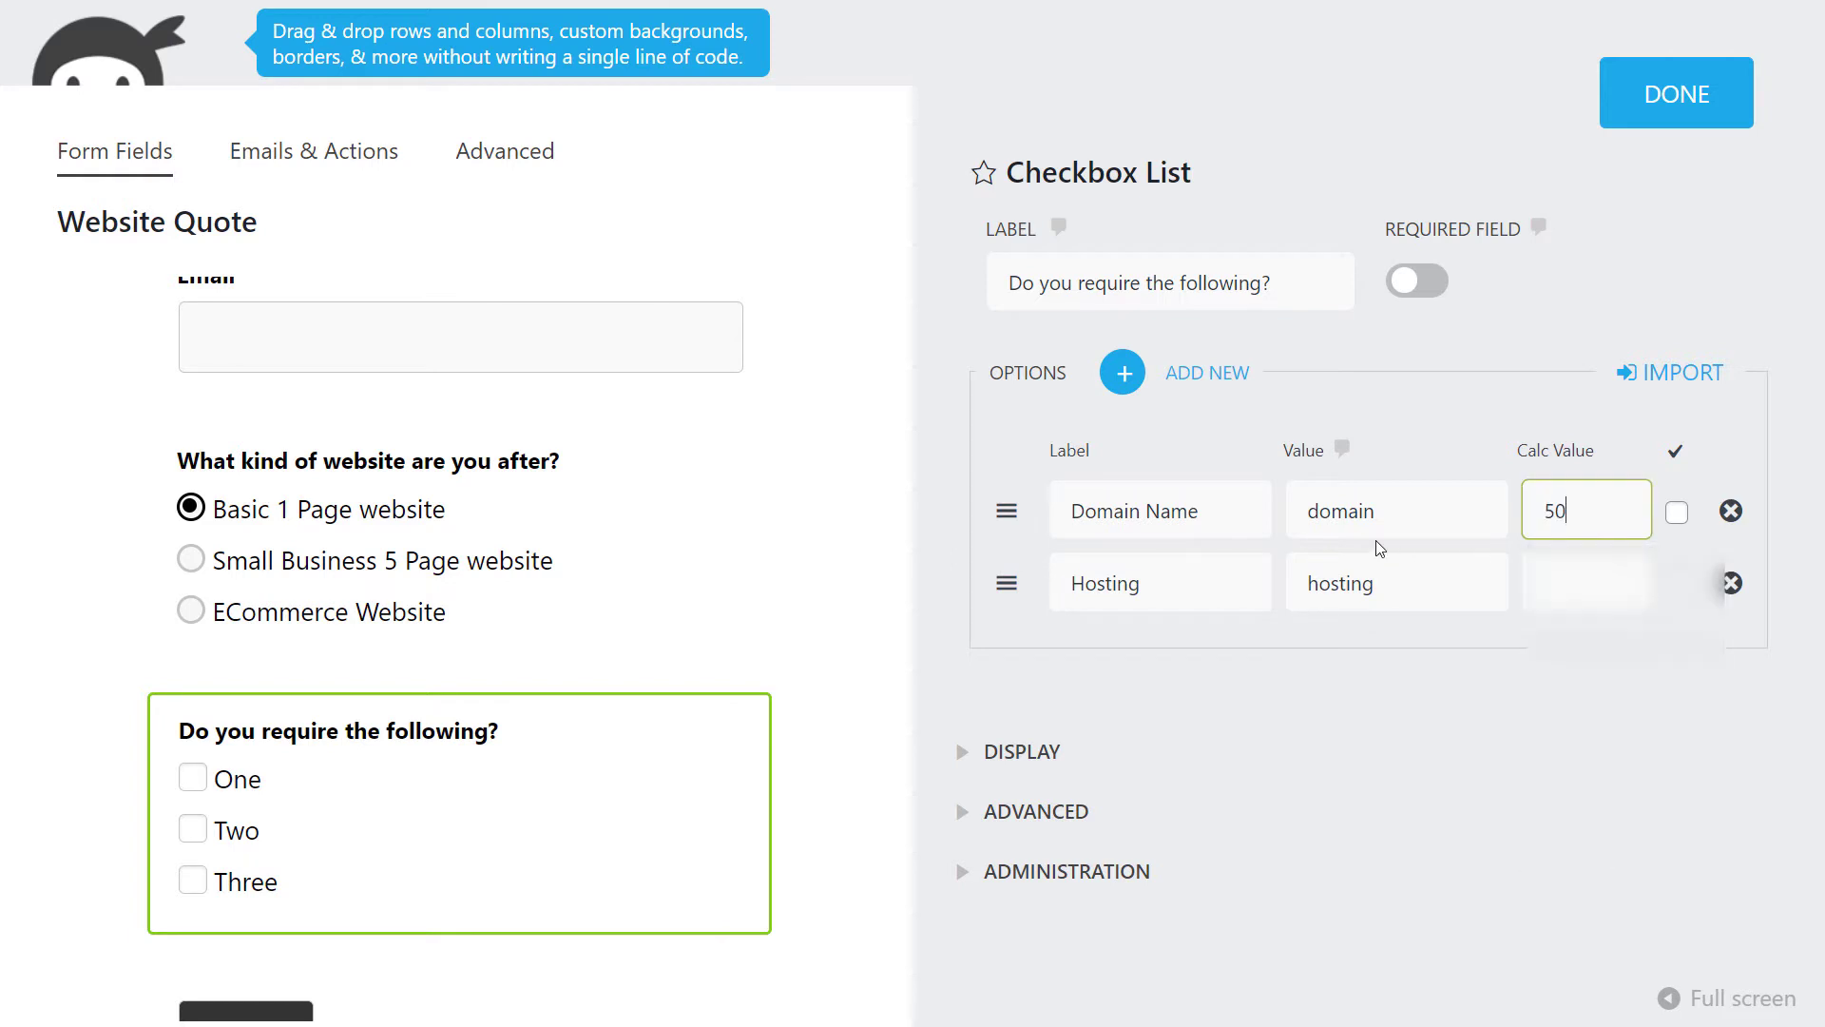
pyautogui.click(1543, 576)
pyautogui.write('500')
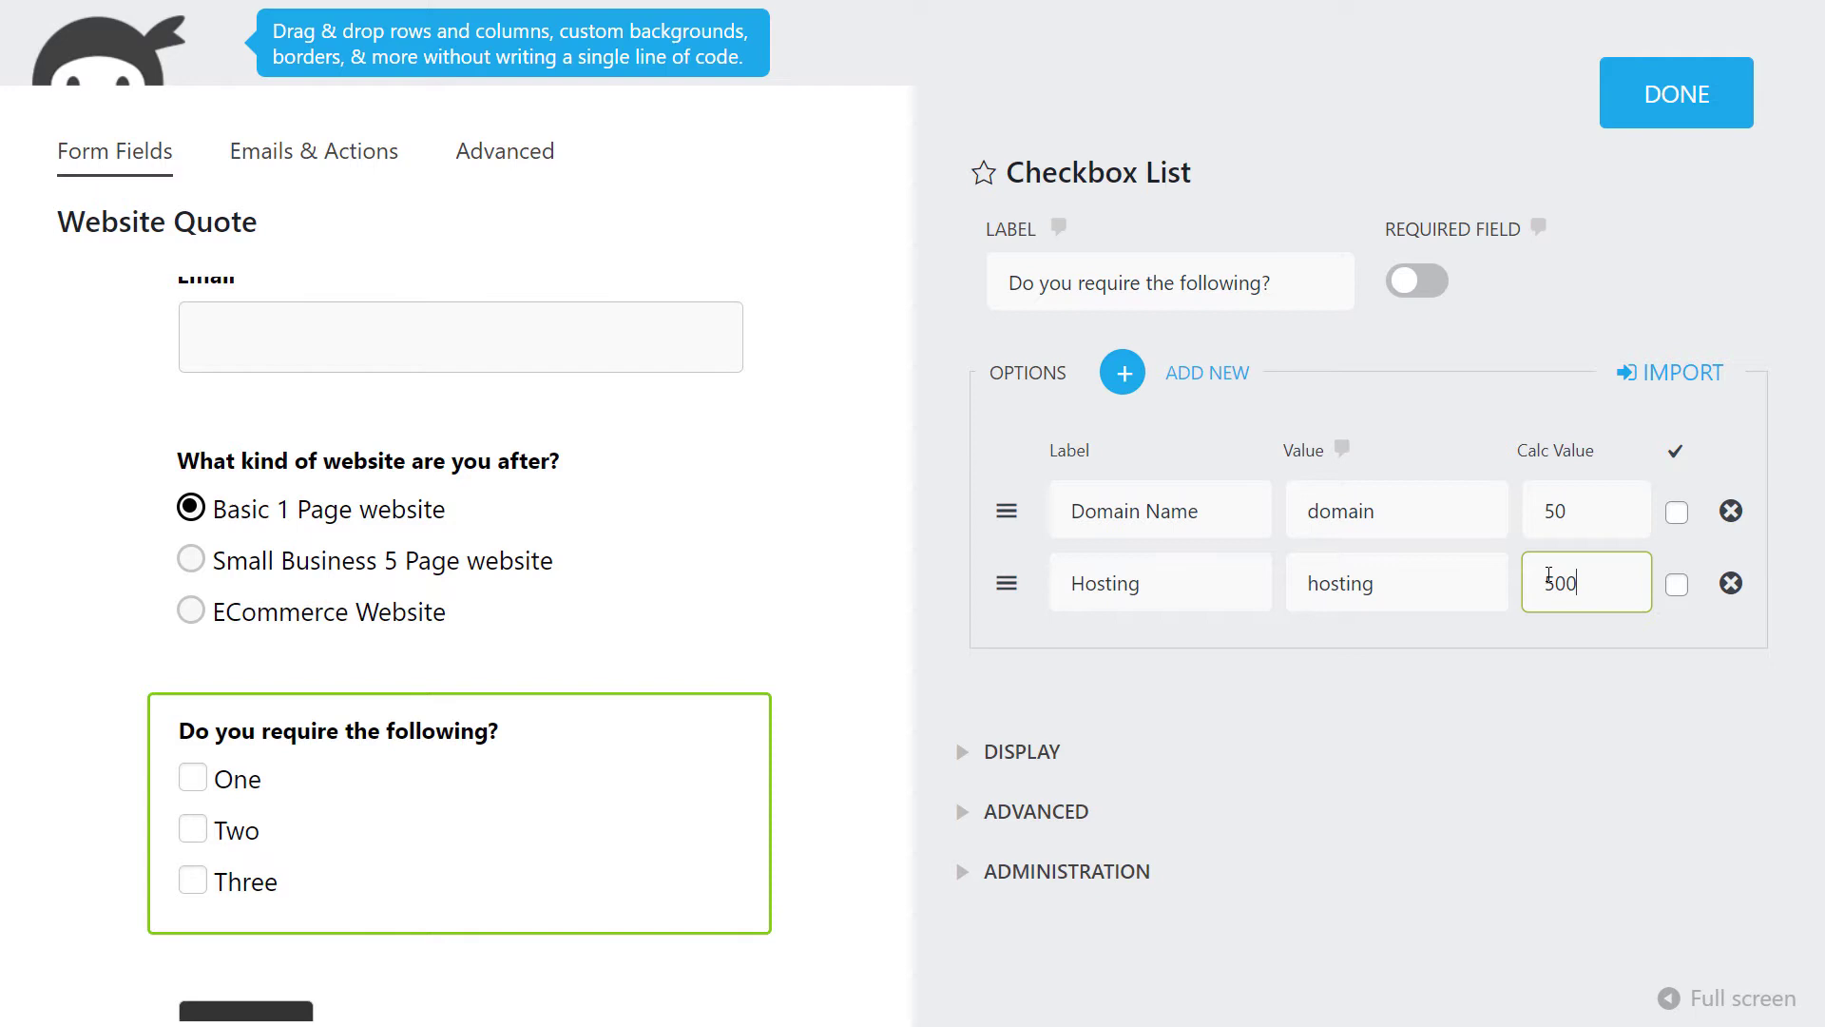
pyautogui.click(1677, 109)
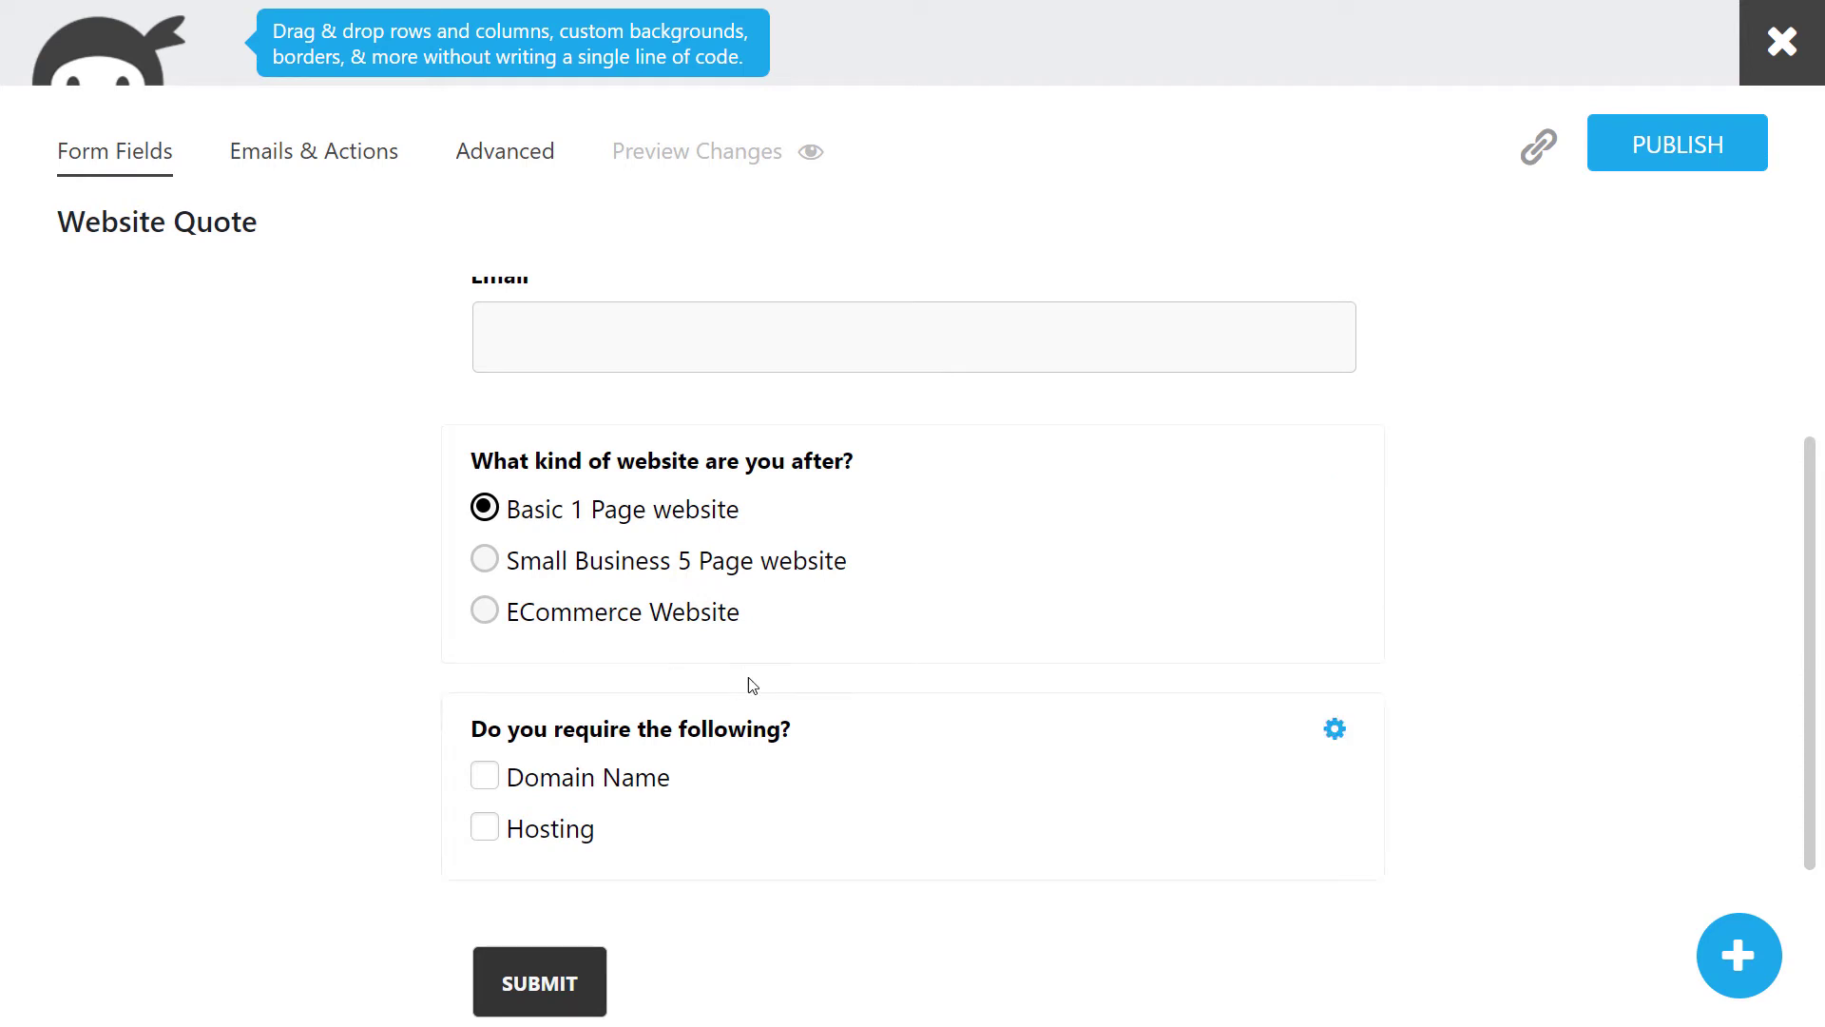
# Add a new calculation named startingcost in the form's Advanced settings.
pyautogui.click(509, 168)
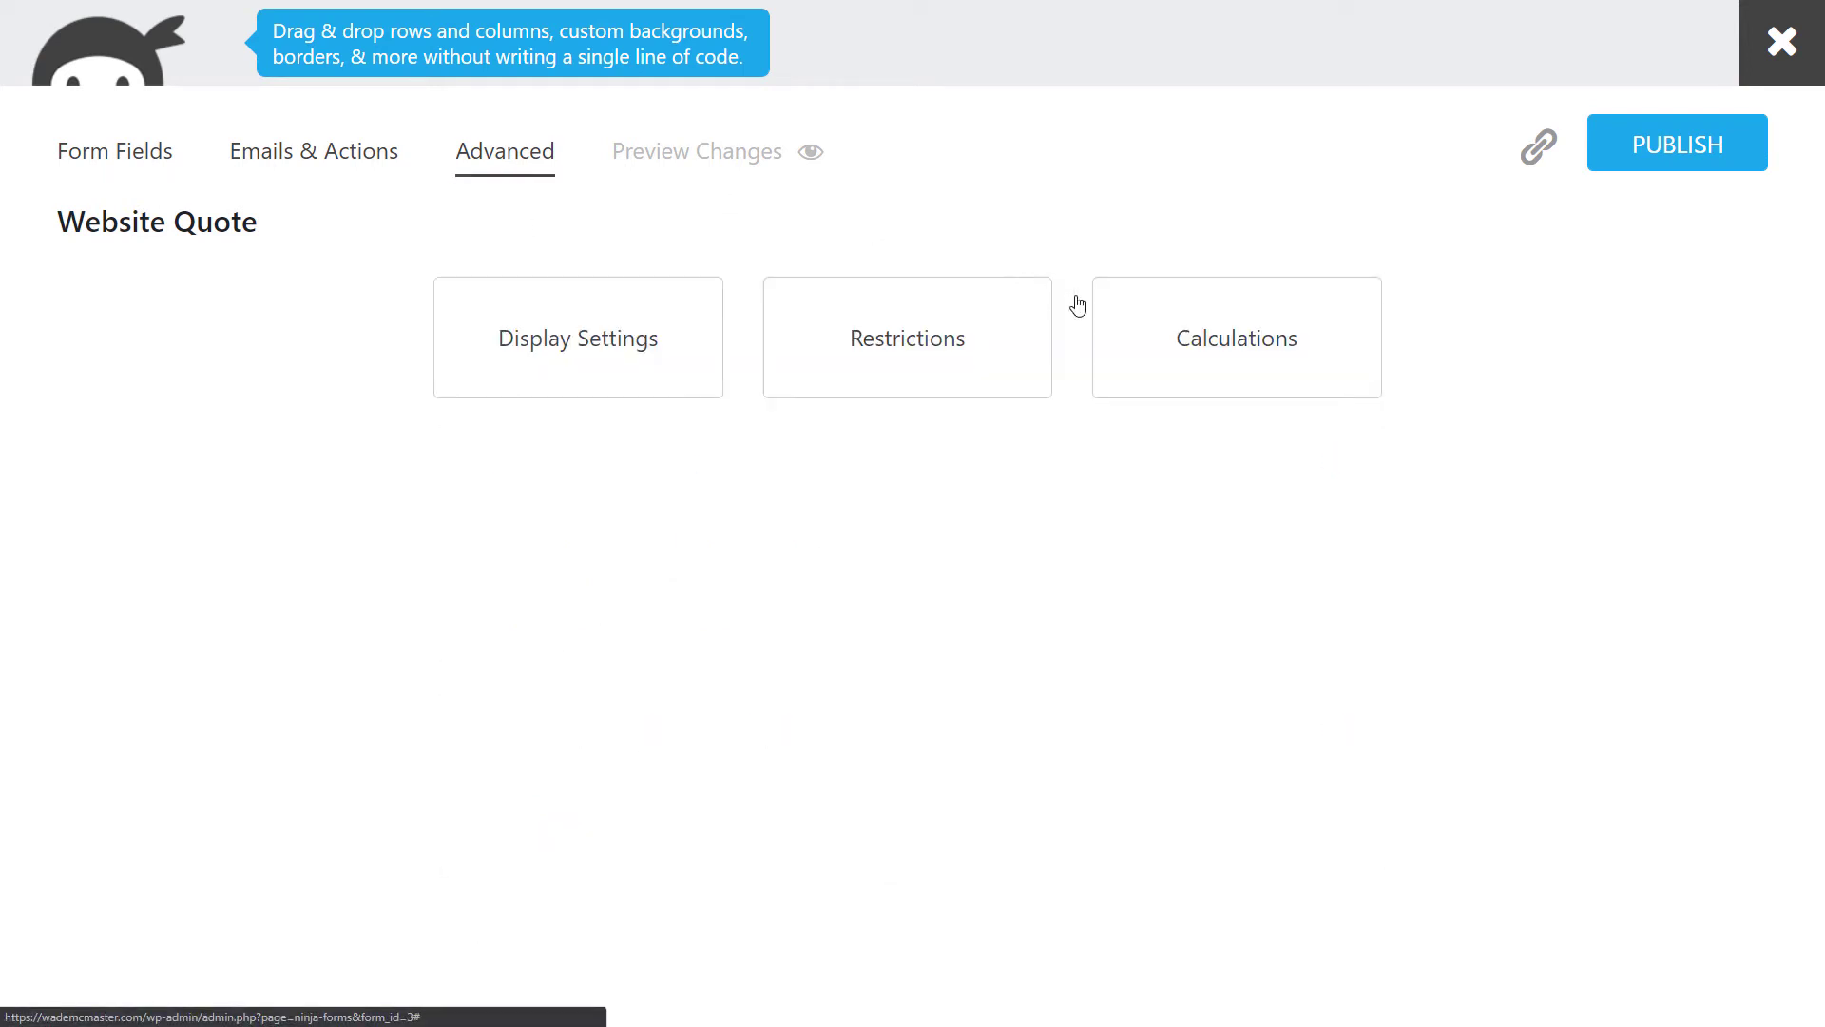
pyautogui.click(1199, 348)
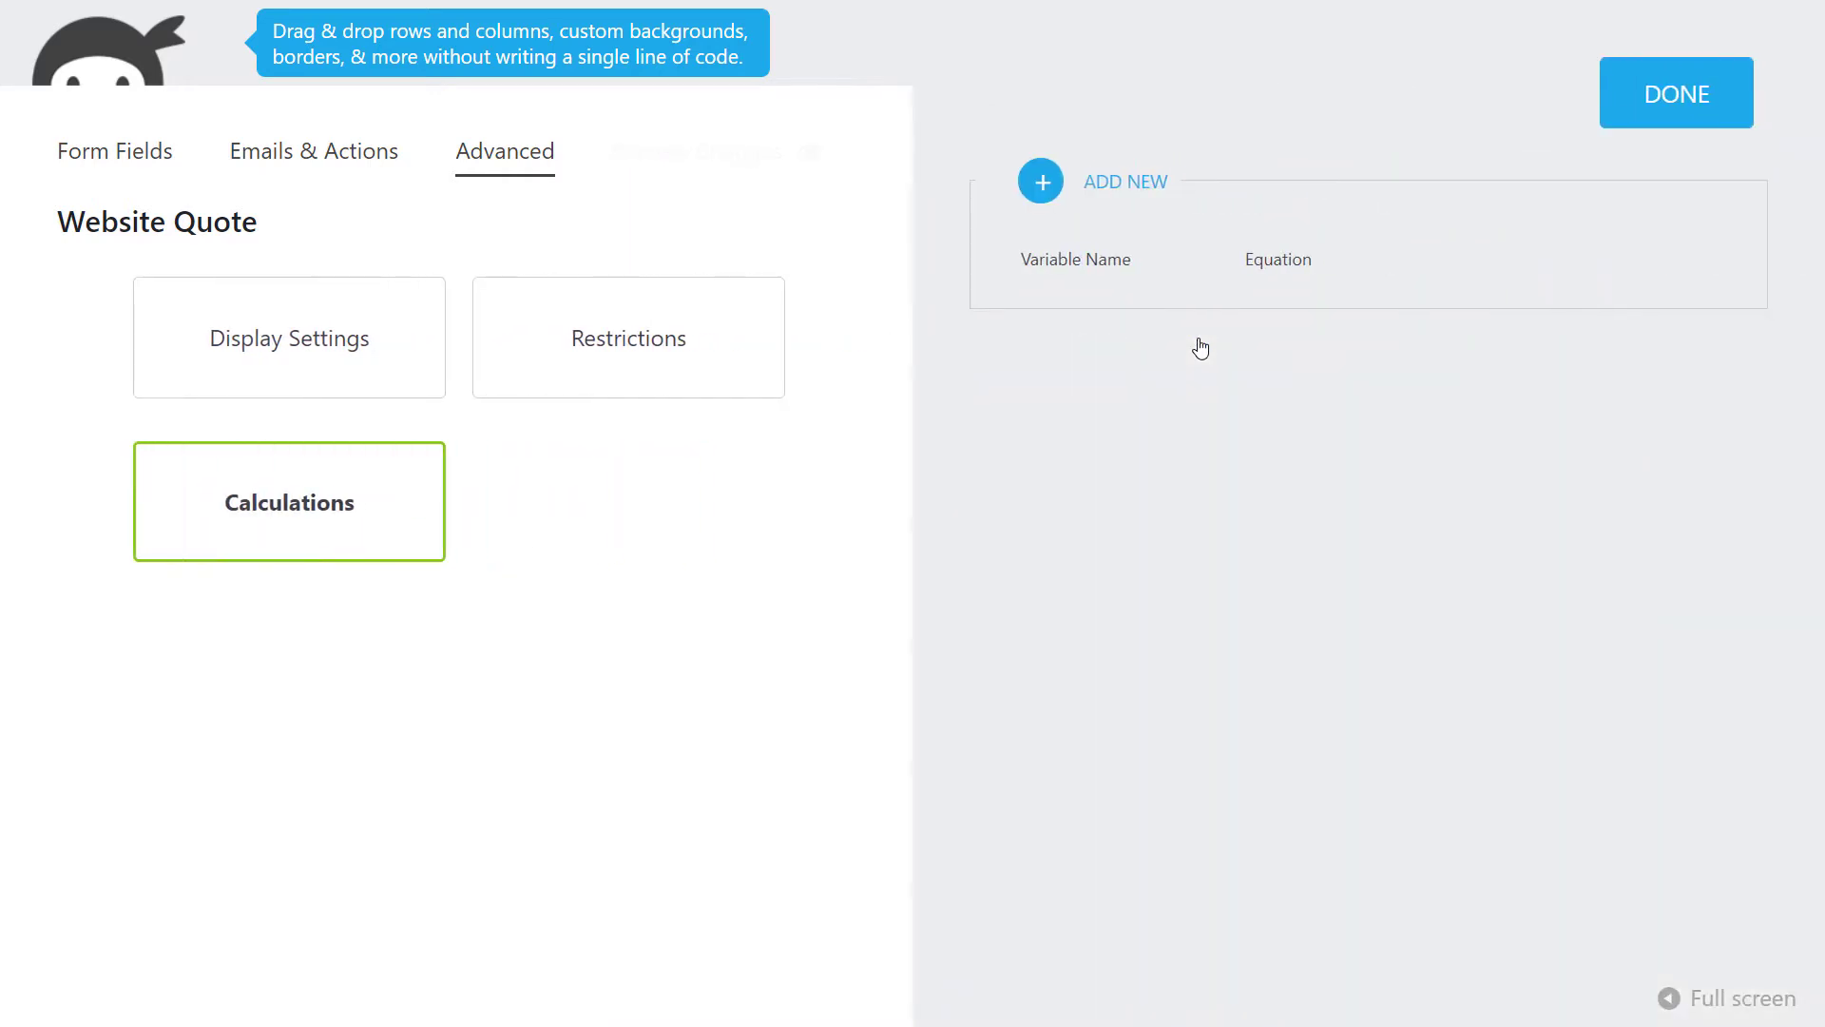
pyautogui.click(1086, 182)
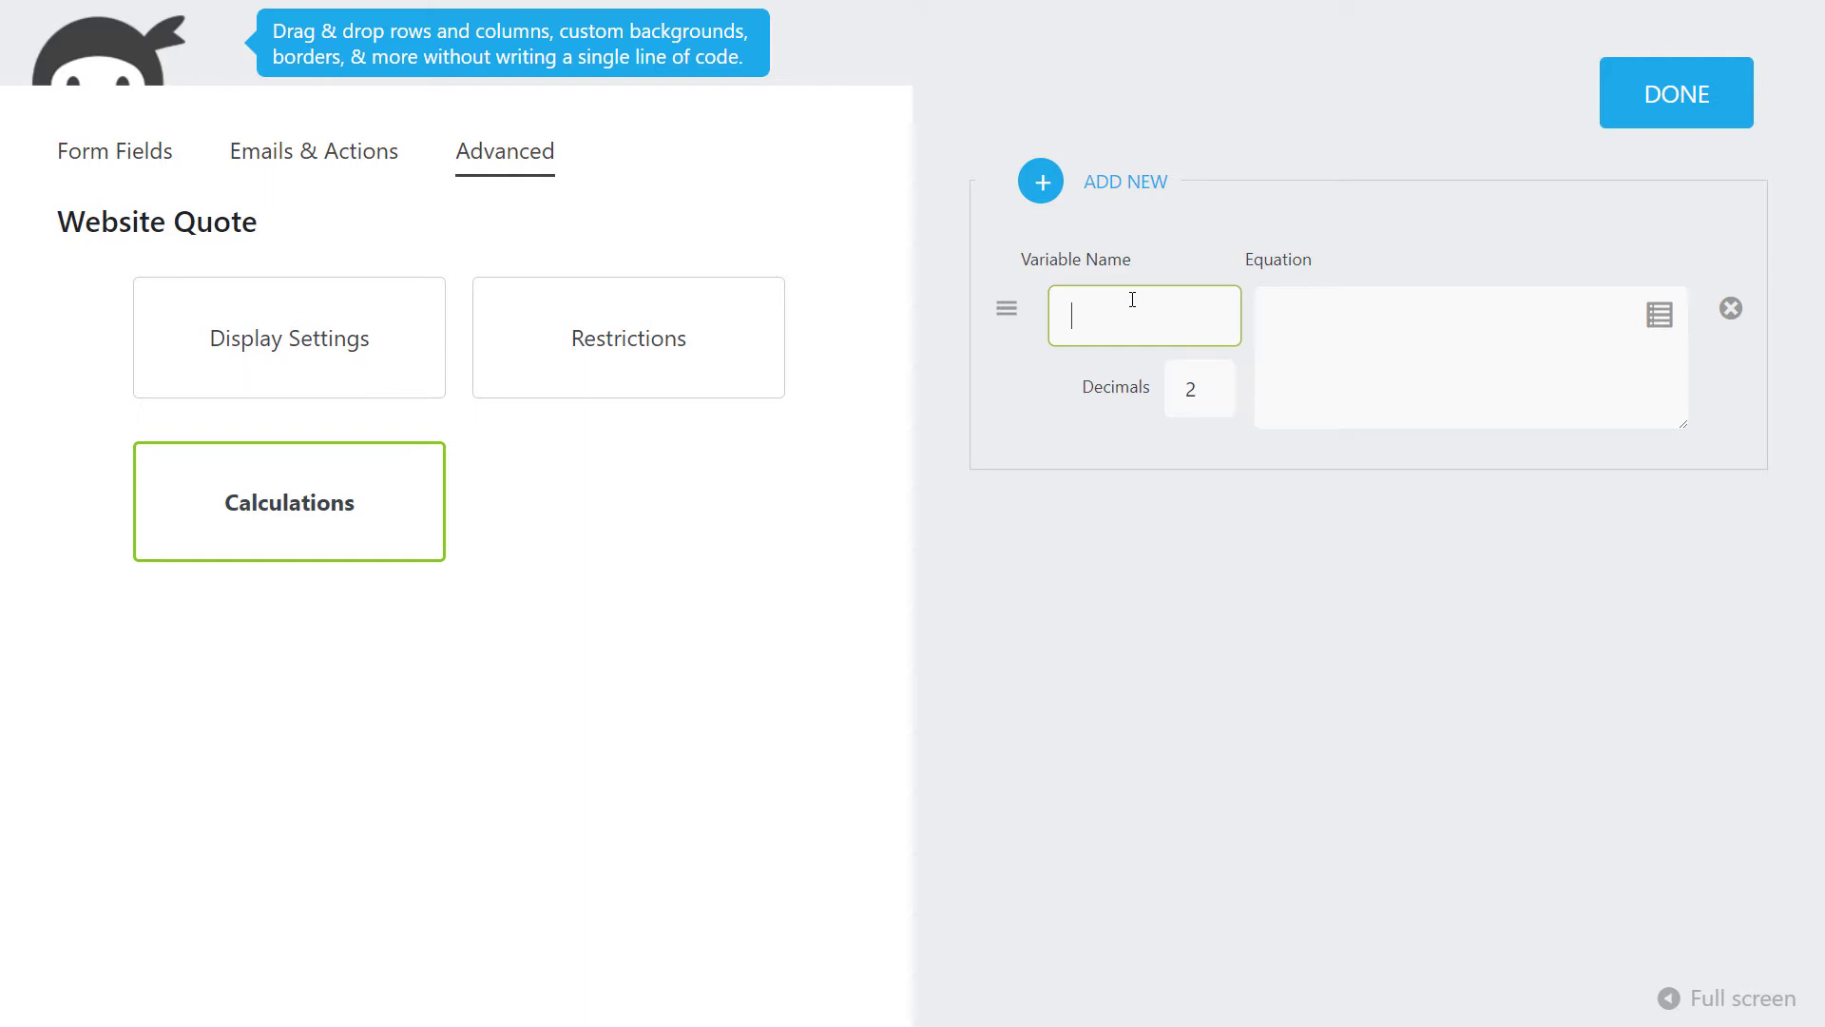
pyautogui.write('startignc')
pyautogui.click(1130, 318)
pyautogui.press('BackSpace')
pyautogui.press('BackSpace')
pyautogui.write('ngcost')
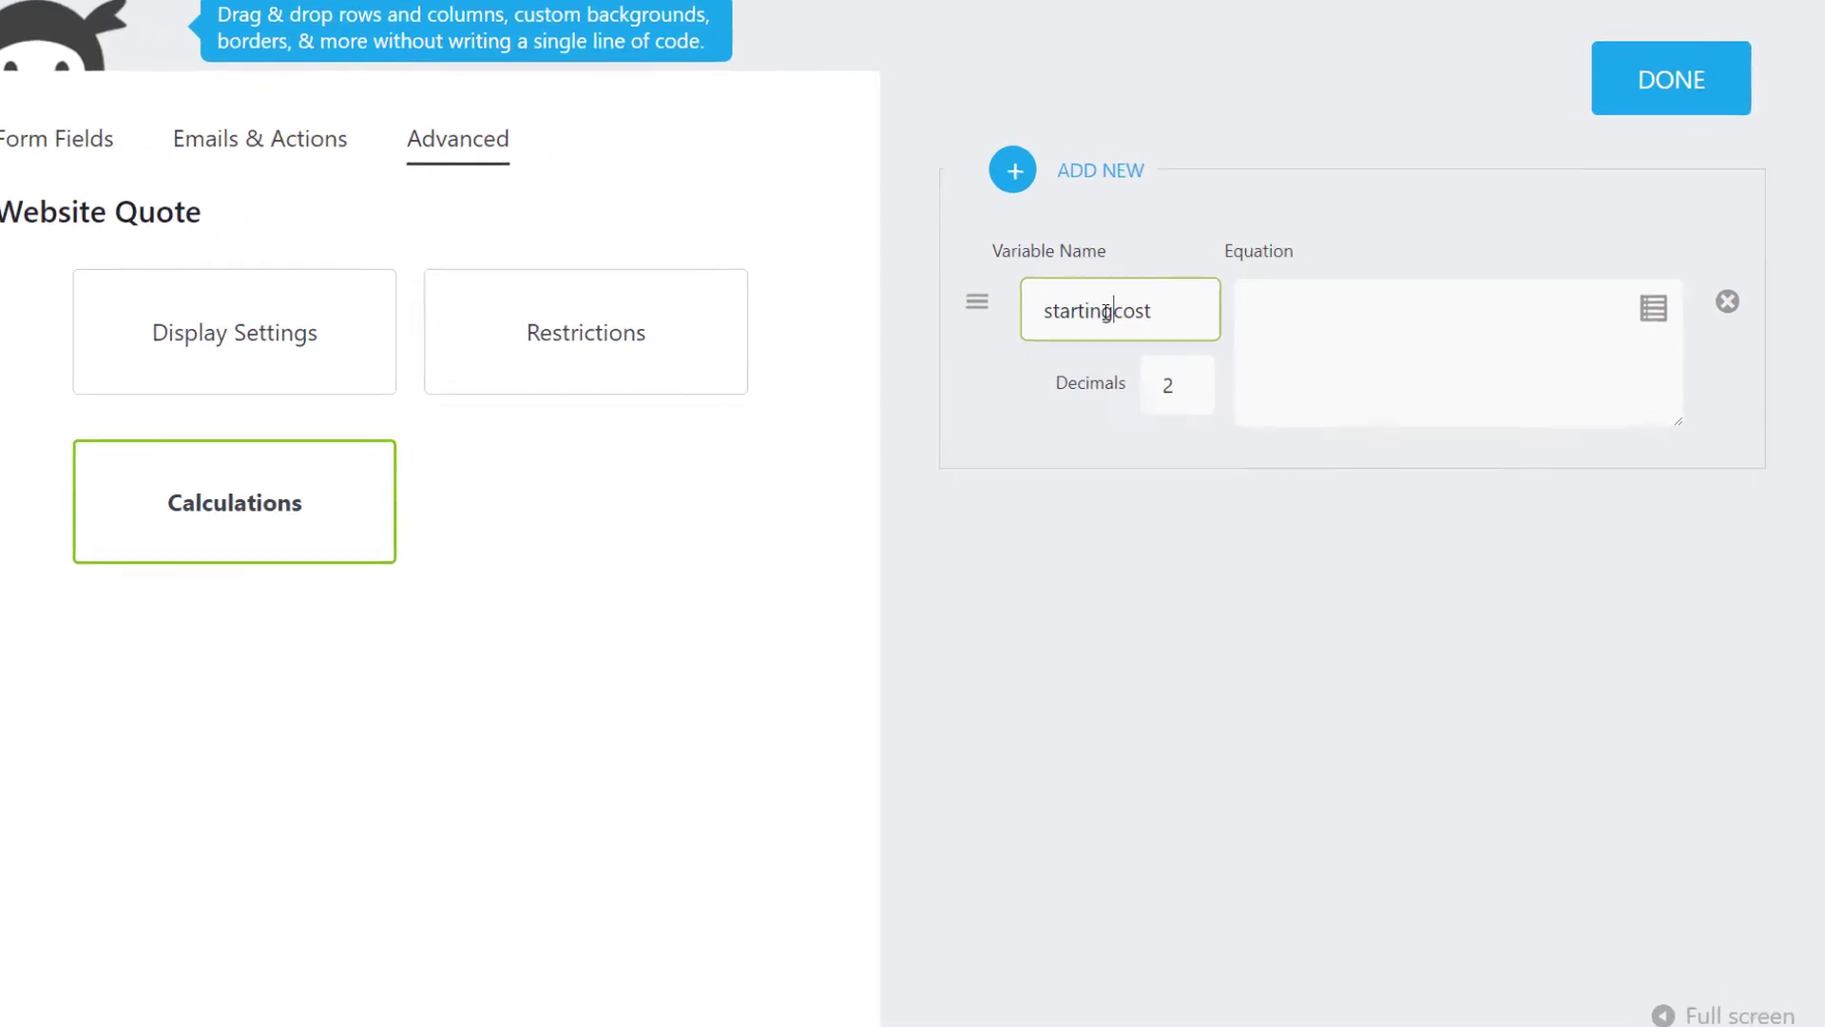
# Set its equation to the Radio List merge tag plus the Checkbox List merge tag, then publish.
pyautogui.click(1354, 319)
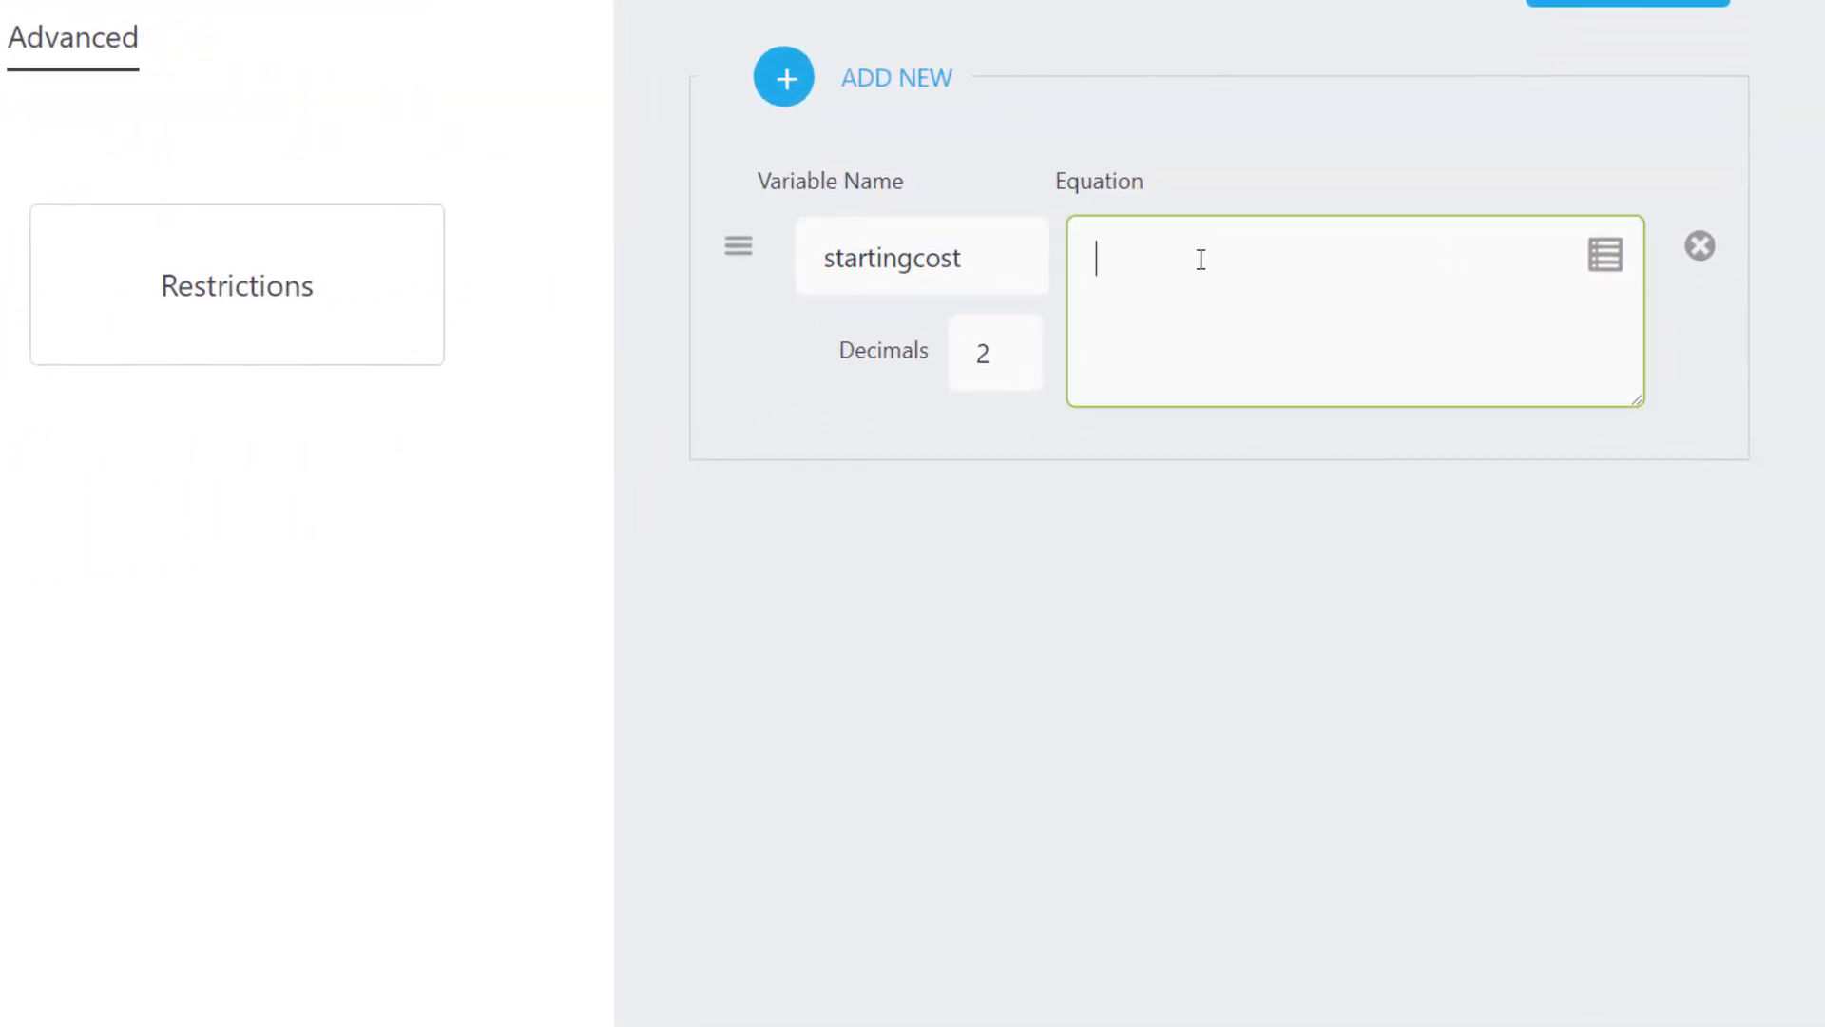
pyautogui.click(1604, 254)
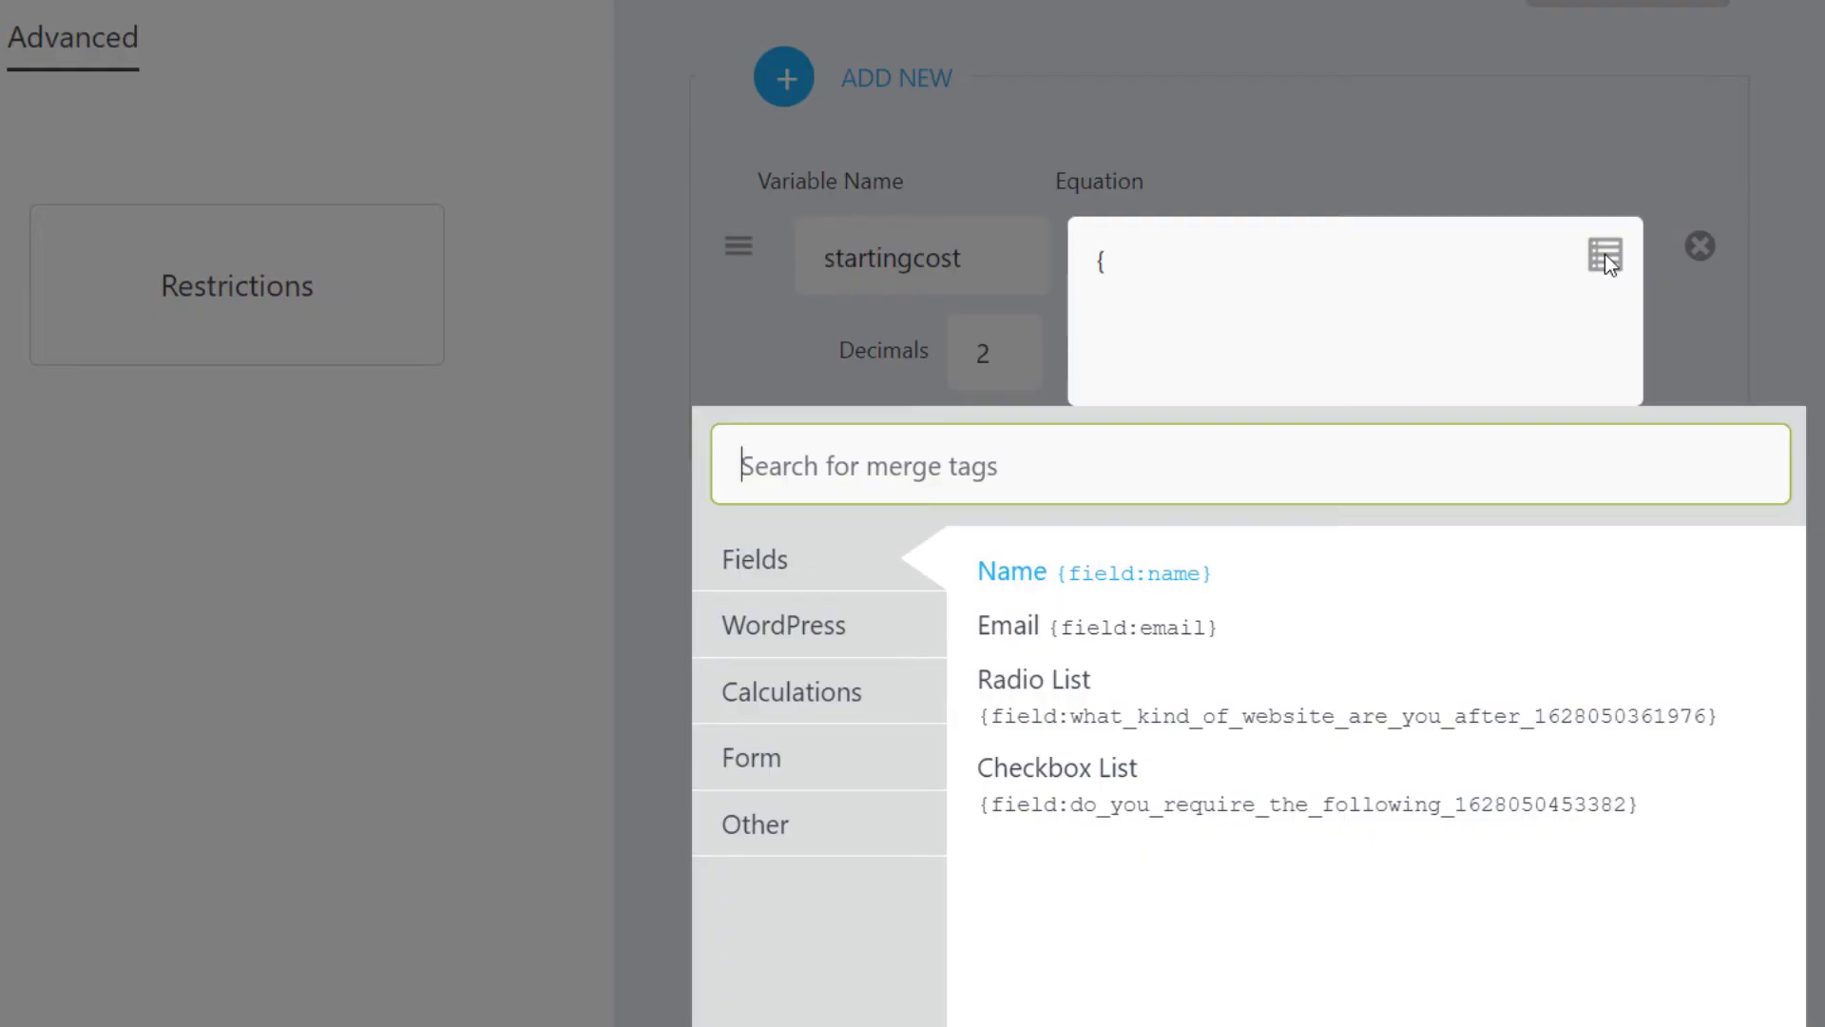
pyautogui.click(788, 770)
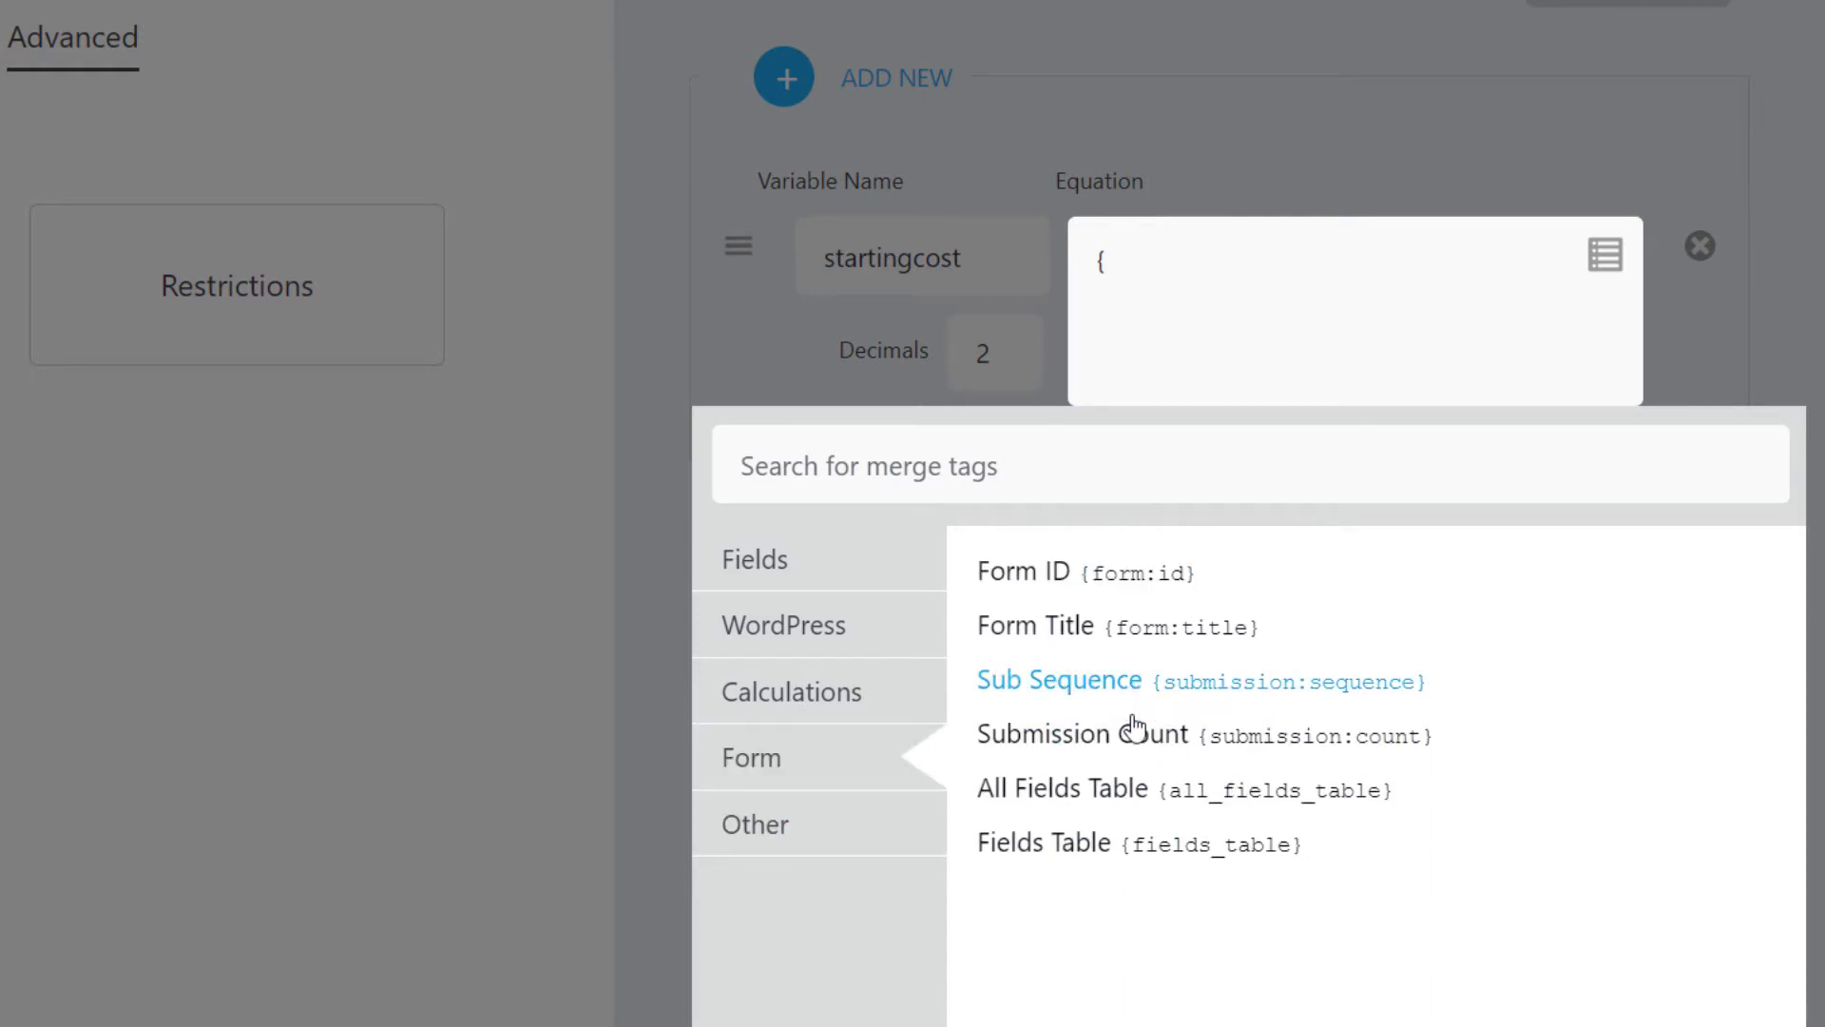
pyautogui.click(803, 580)
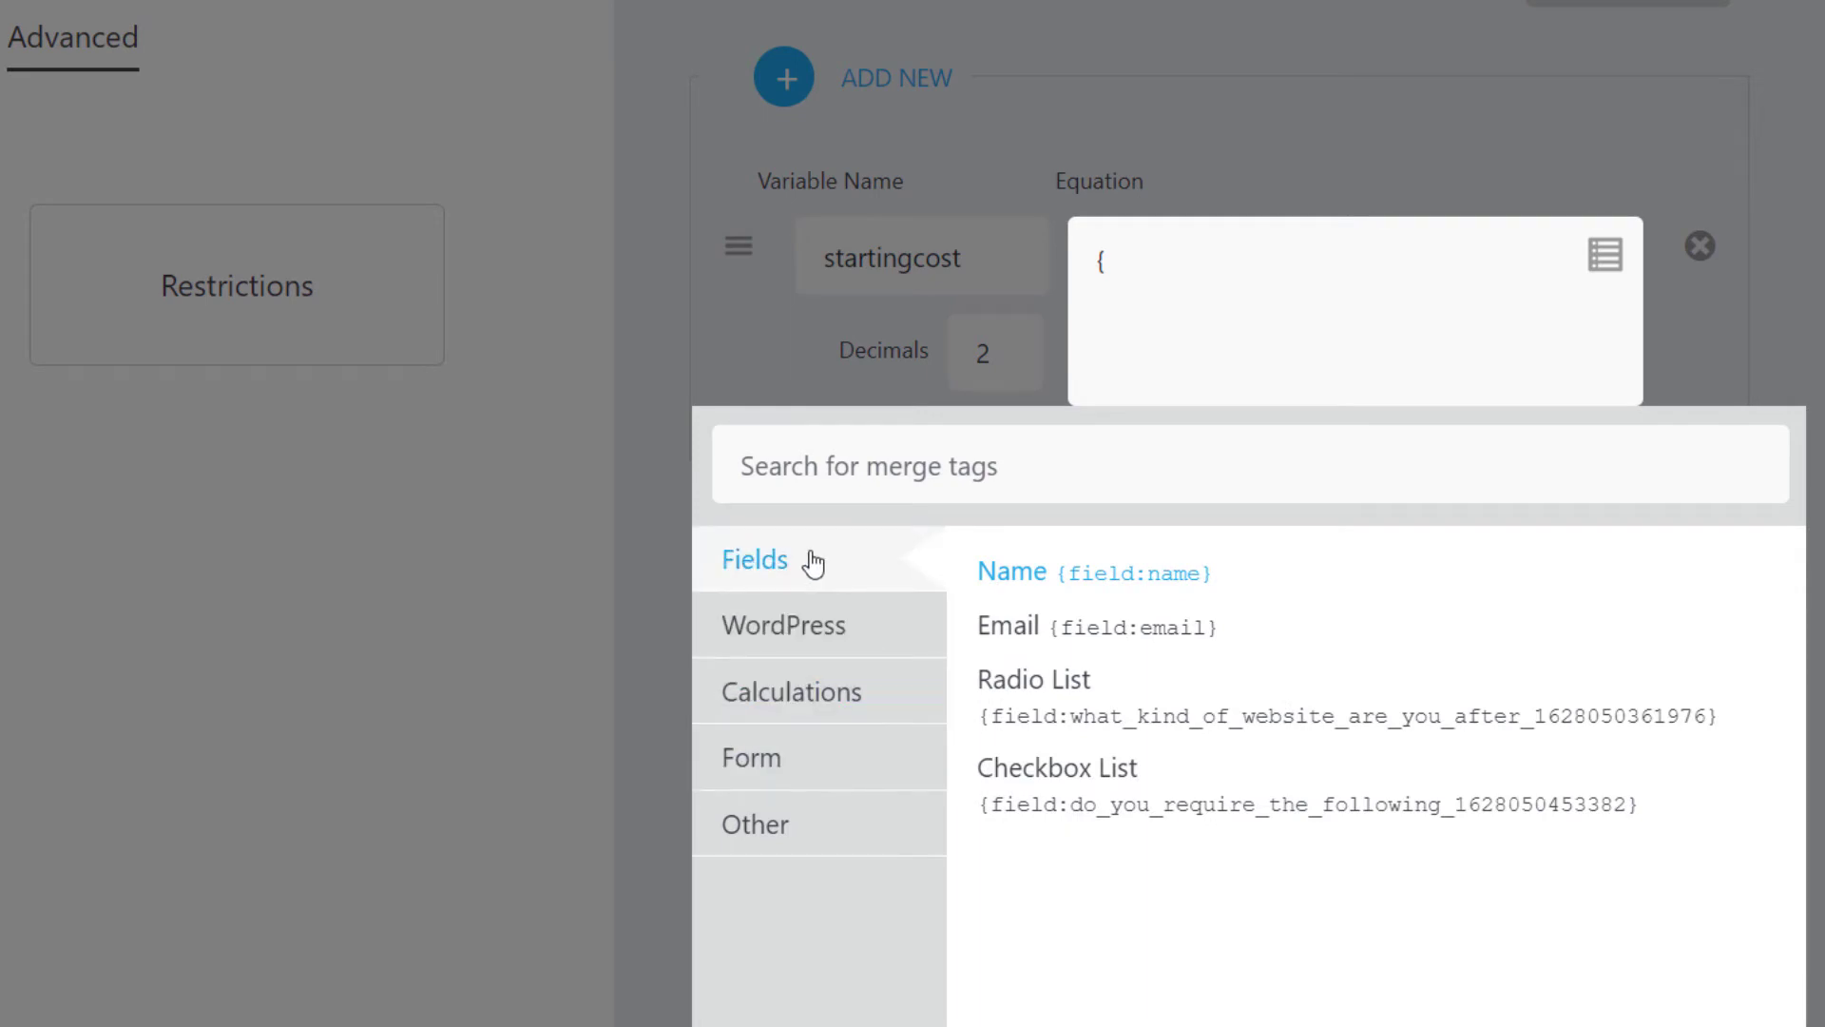
pyautogui.click(1407, 720)
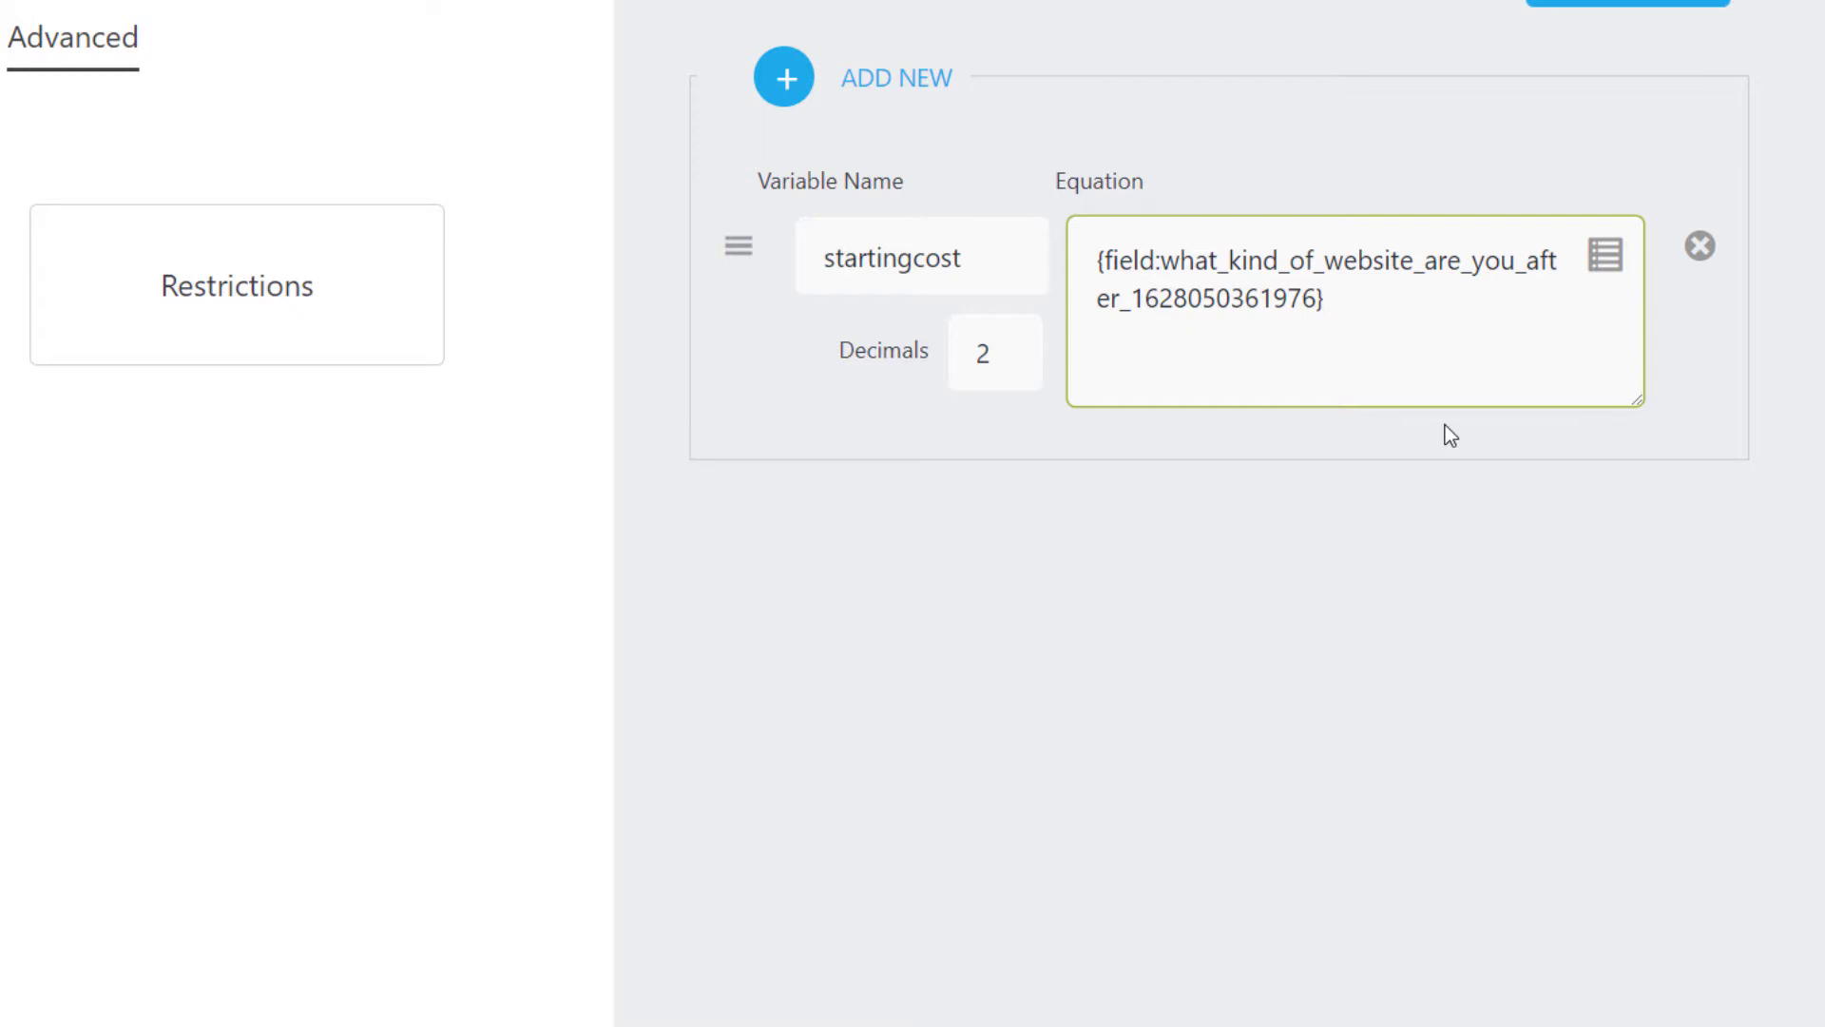
pyautogui.write('+')
pyautogui.click(1606, 256)
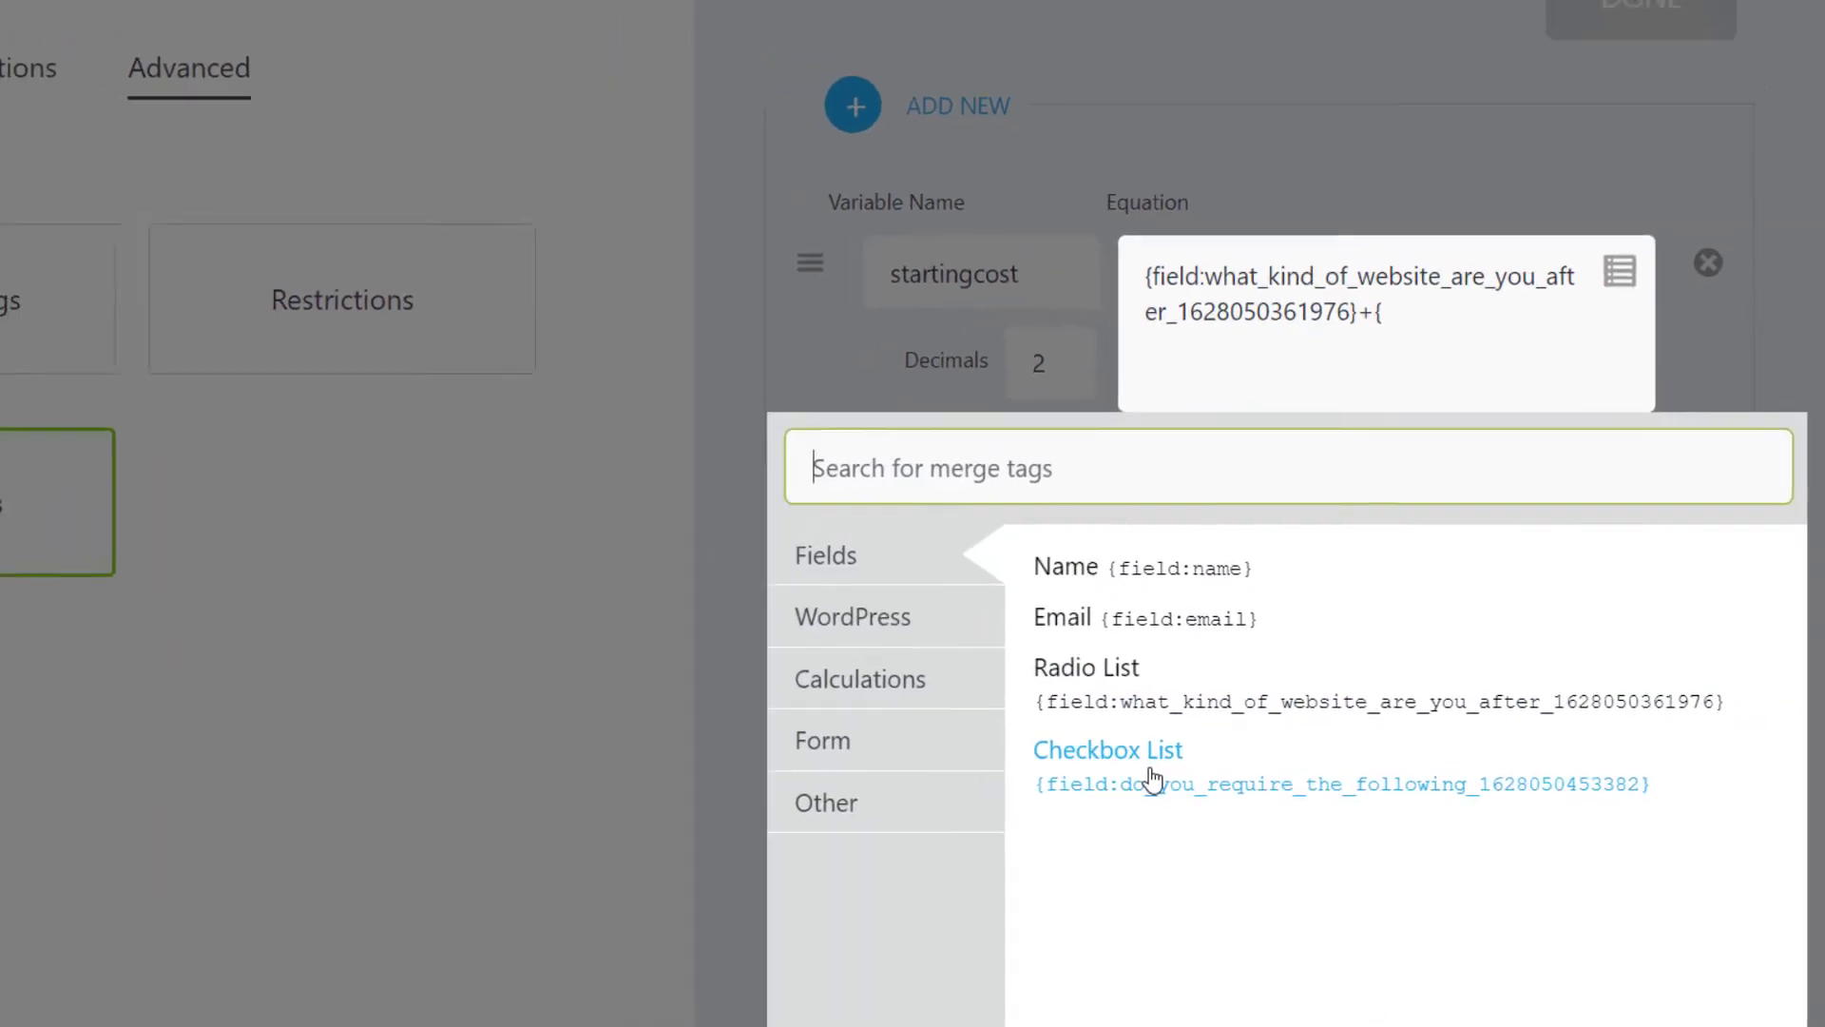
pyautogui.click(1100, 803)
pyautogui.click(1628, 91)
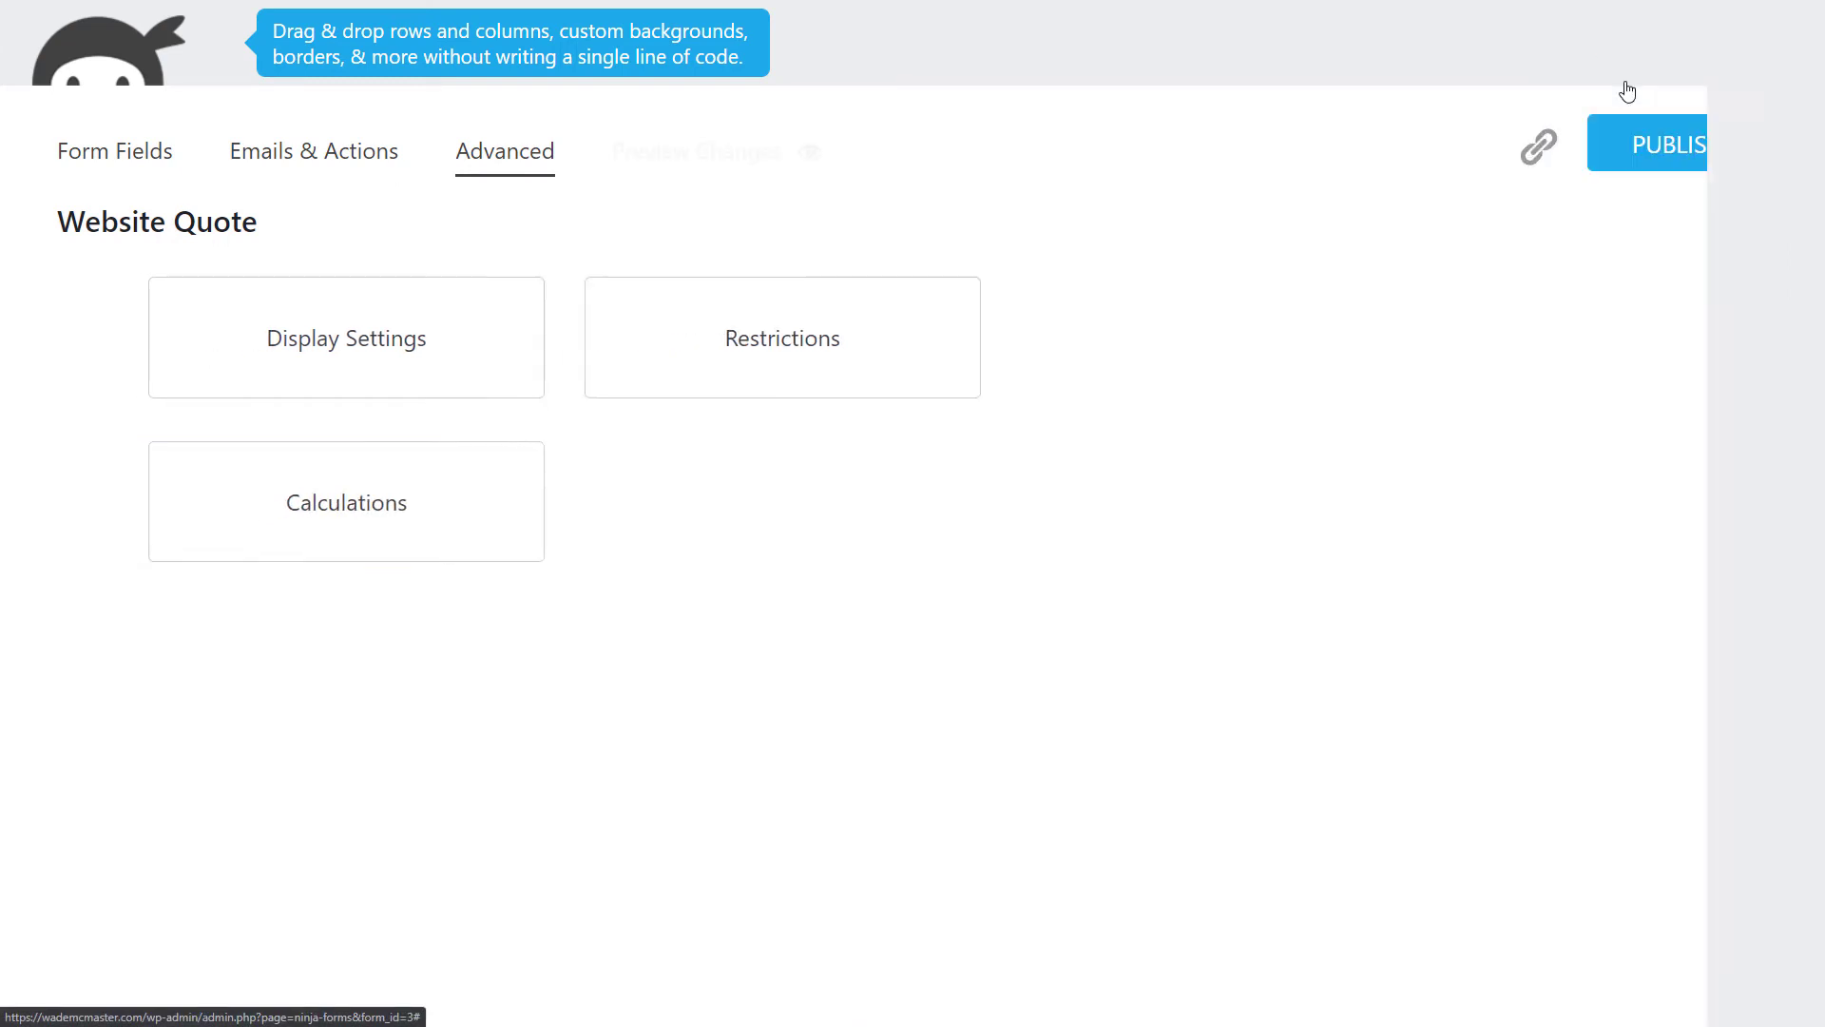
pyautogui.click(1650, 166)
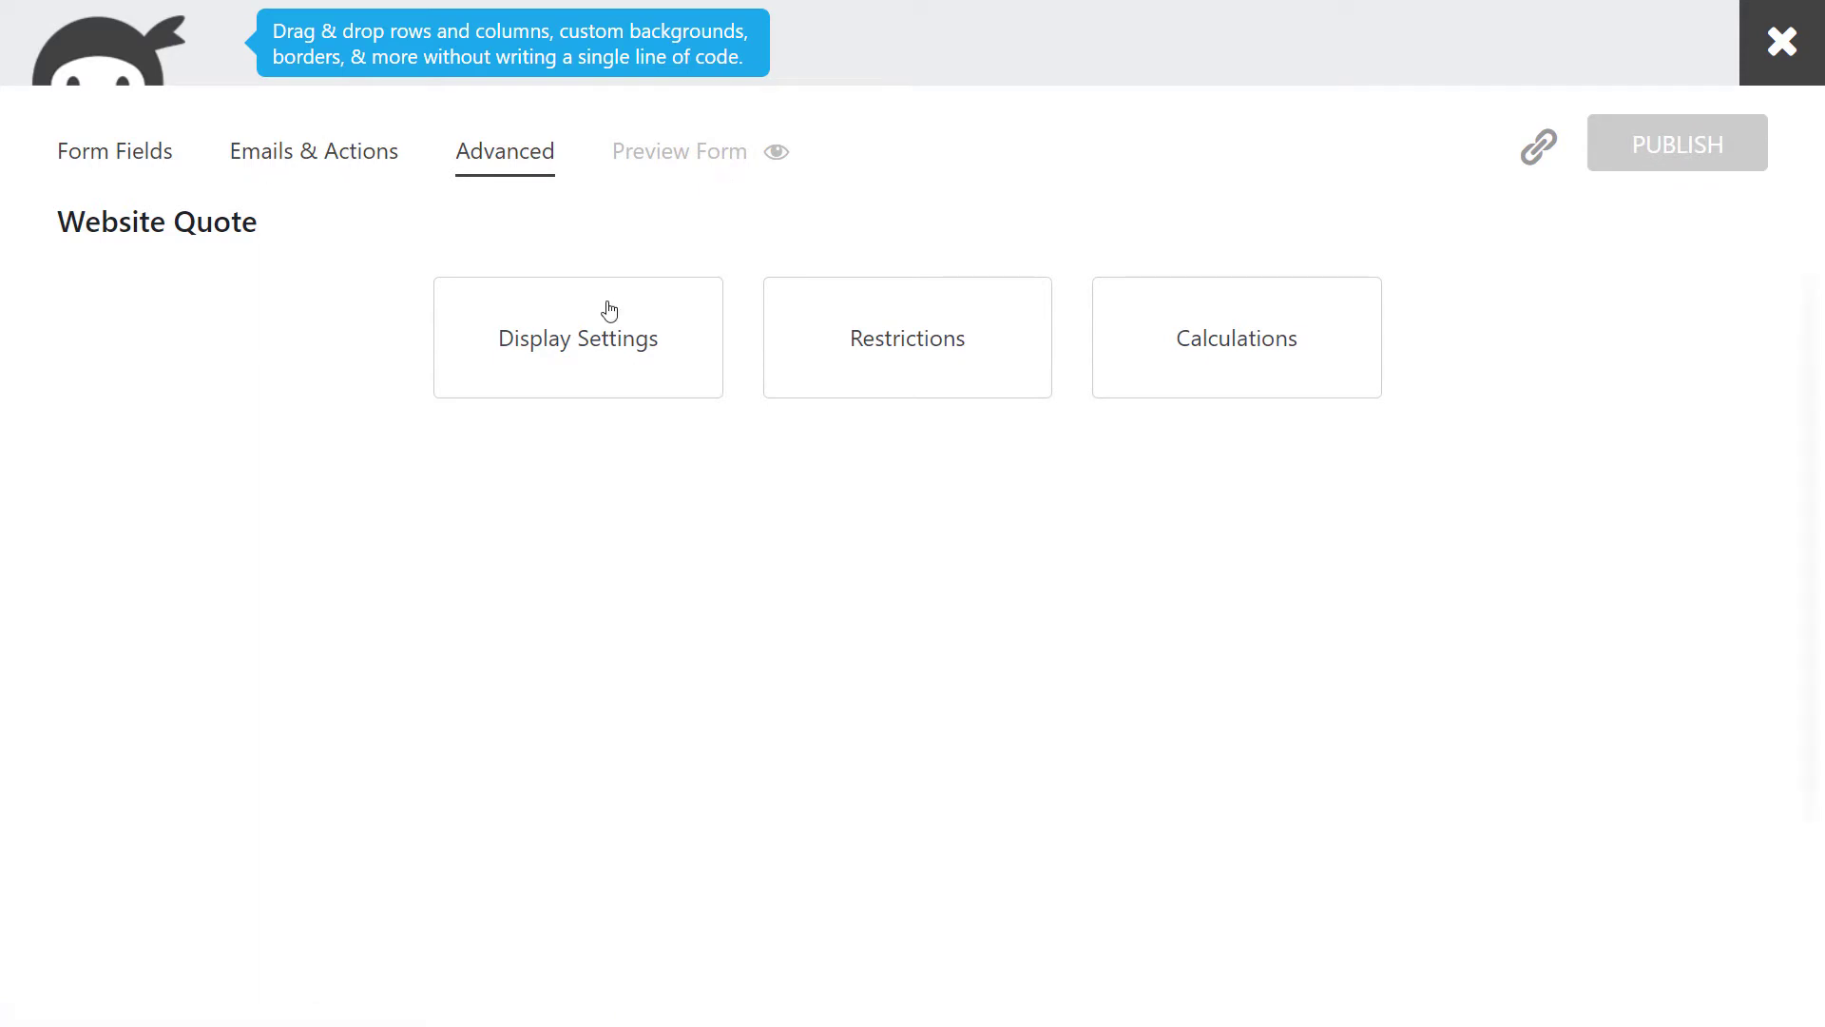
pyautogui.click(152, 171)
# Add a Number field and place it above 'Do you require the following?'.
pyautogui.scroll(-3, 855, 567)
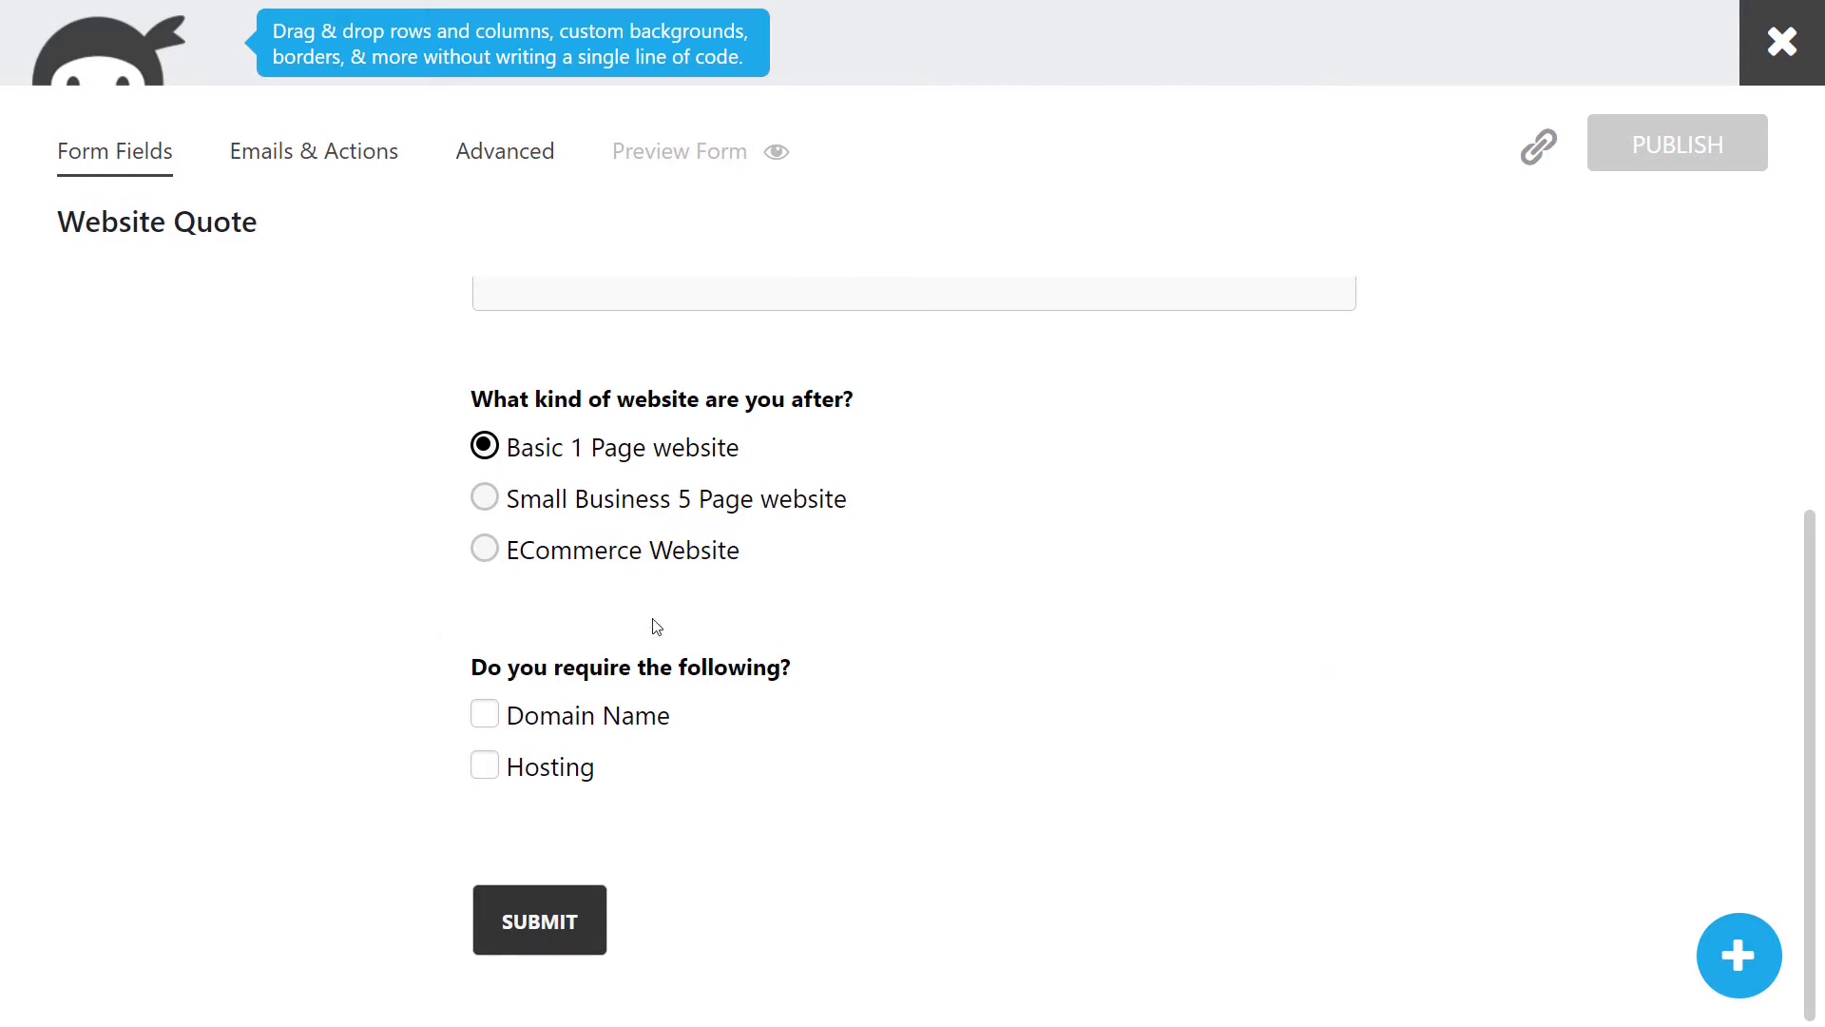
pyautogui.click(1737, 977)
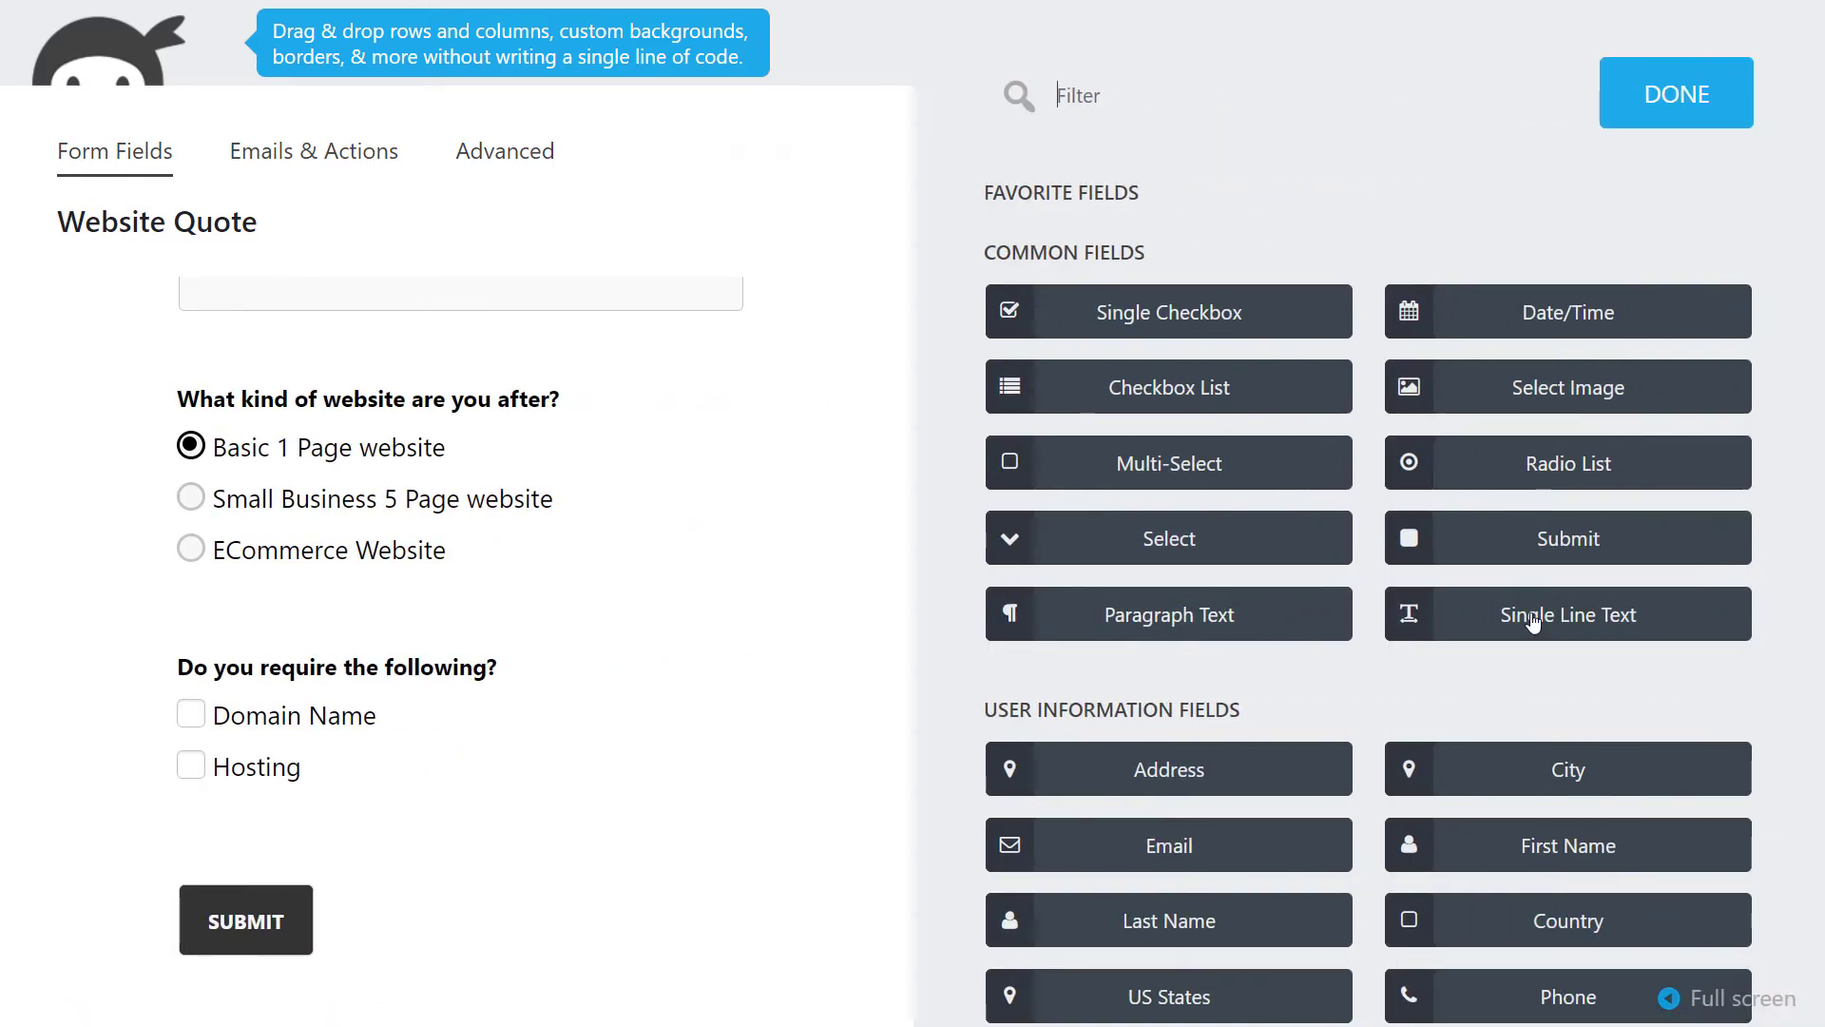
pyautogui.scroll(-3, 1532, 622)
pyautogui.scroll(-4, 1239, 697)
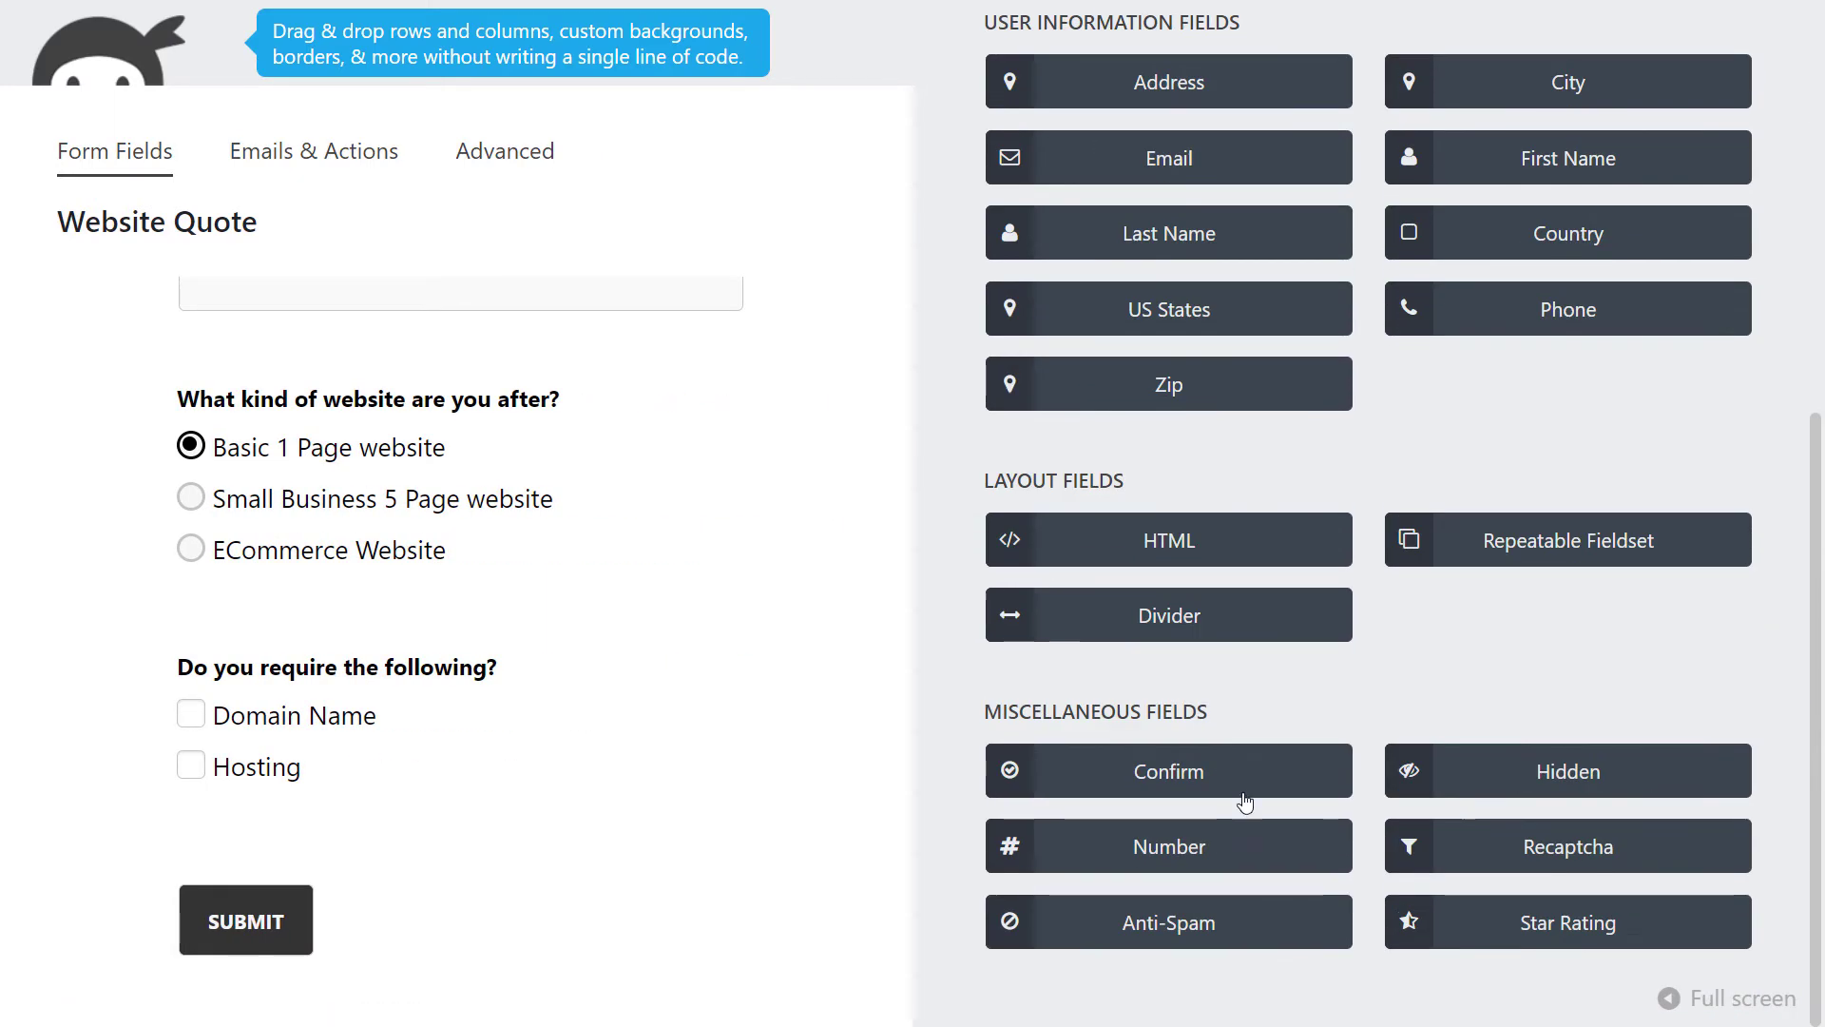
pyautogui.click(1179, 853)
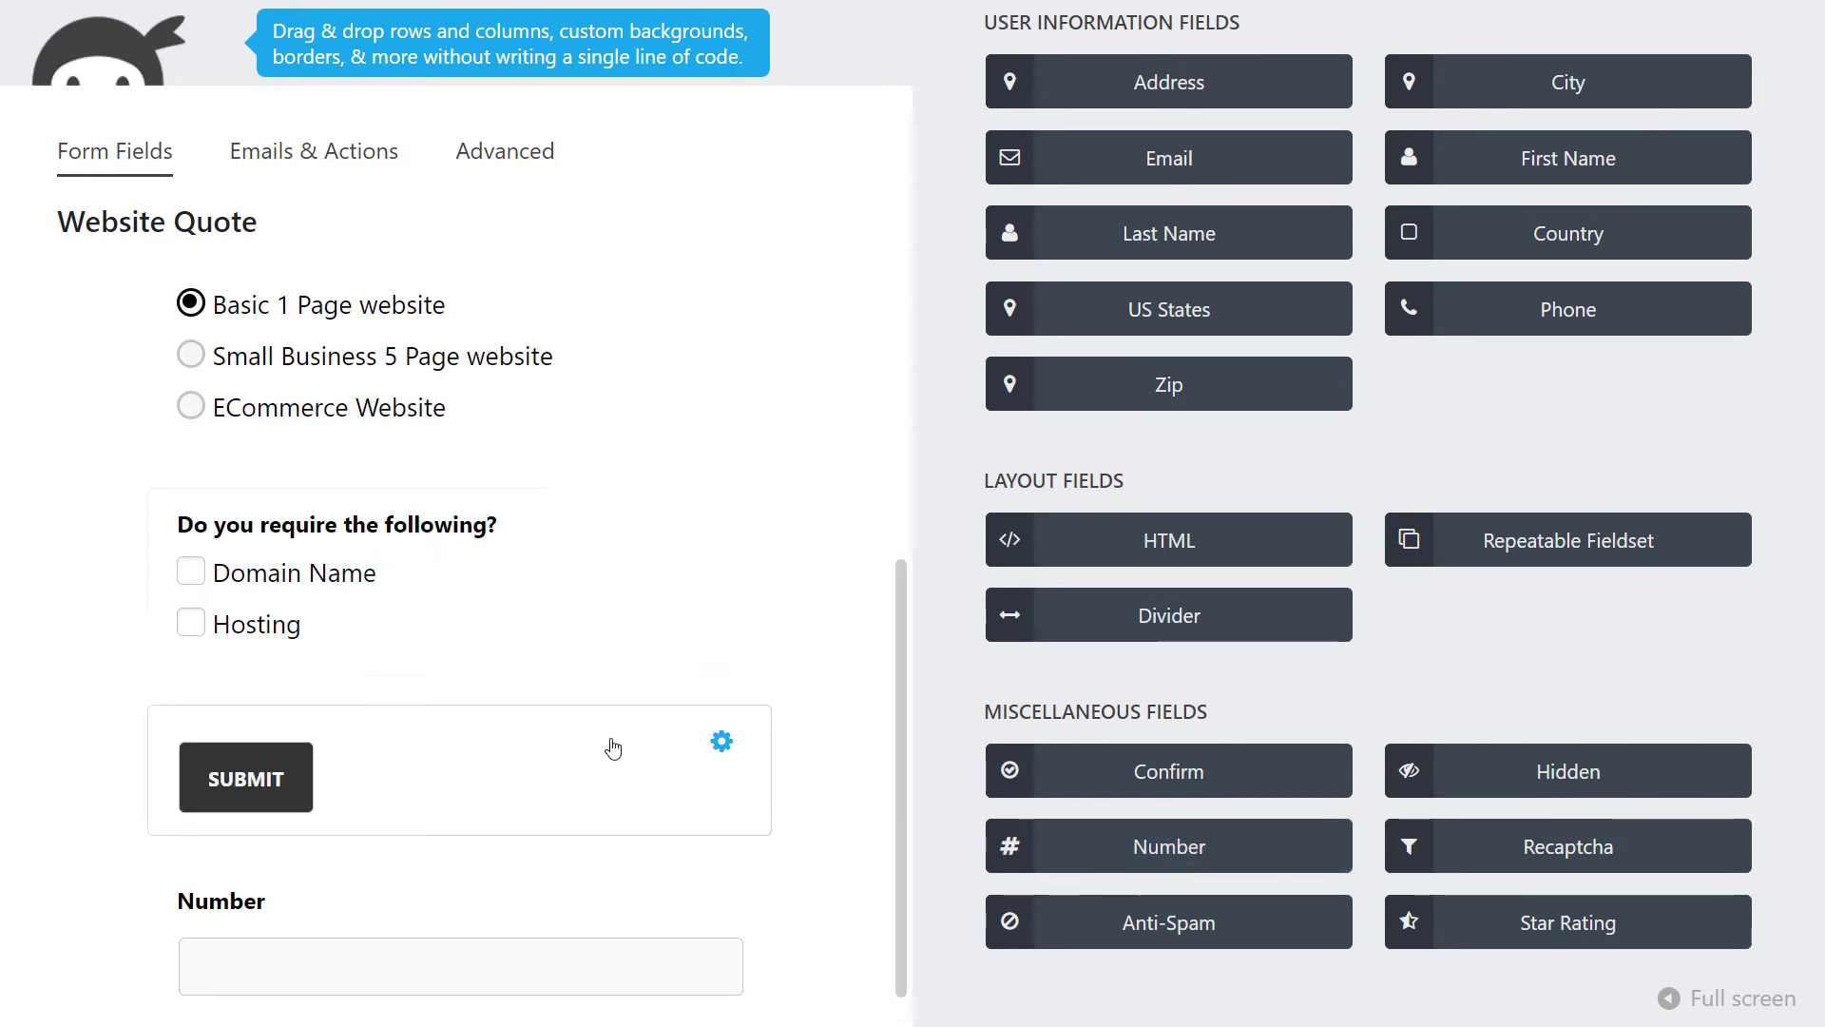
pyautogui.moveTo(330, 933); pyautogui.dragTo(318, 485)
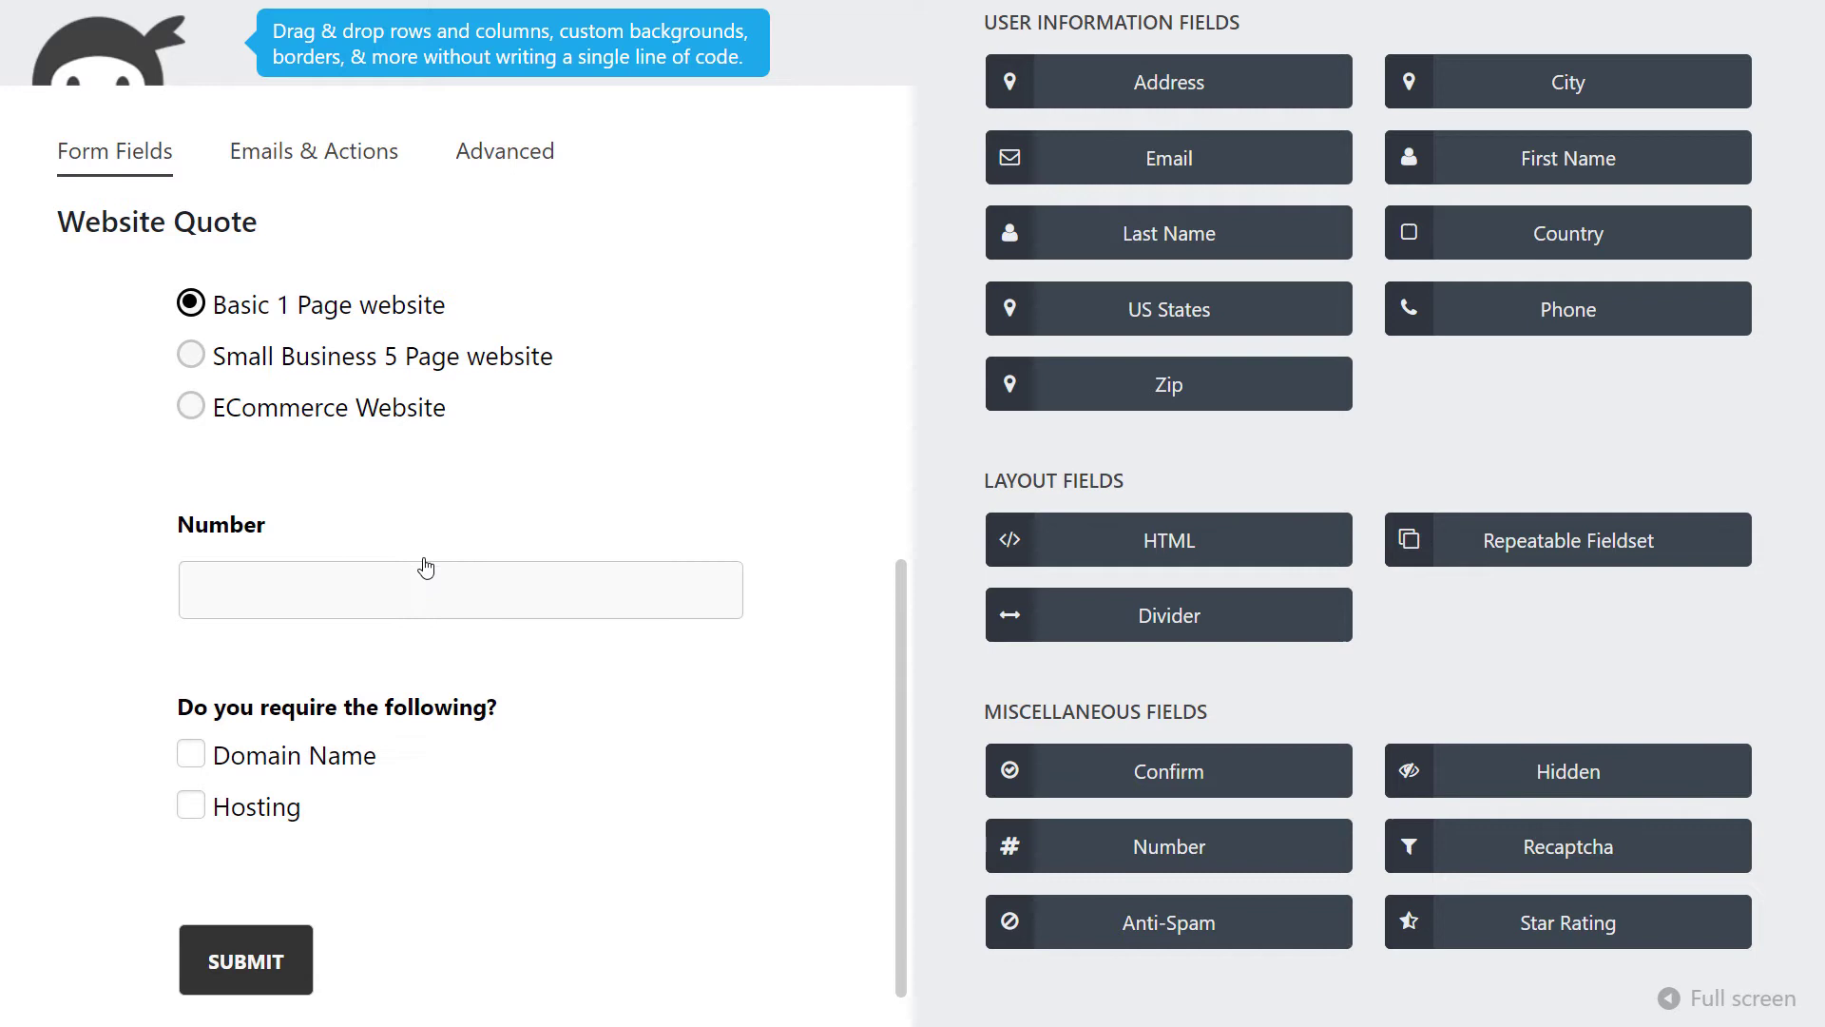
# Label the number field Additional Pages with a minimum of 1.
pyautogui.click(558, 566)
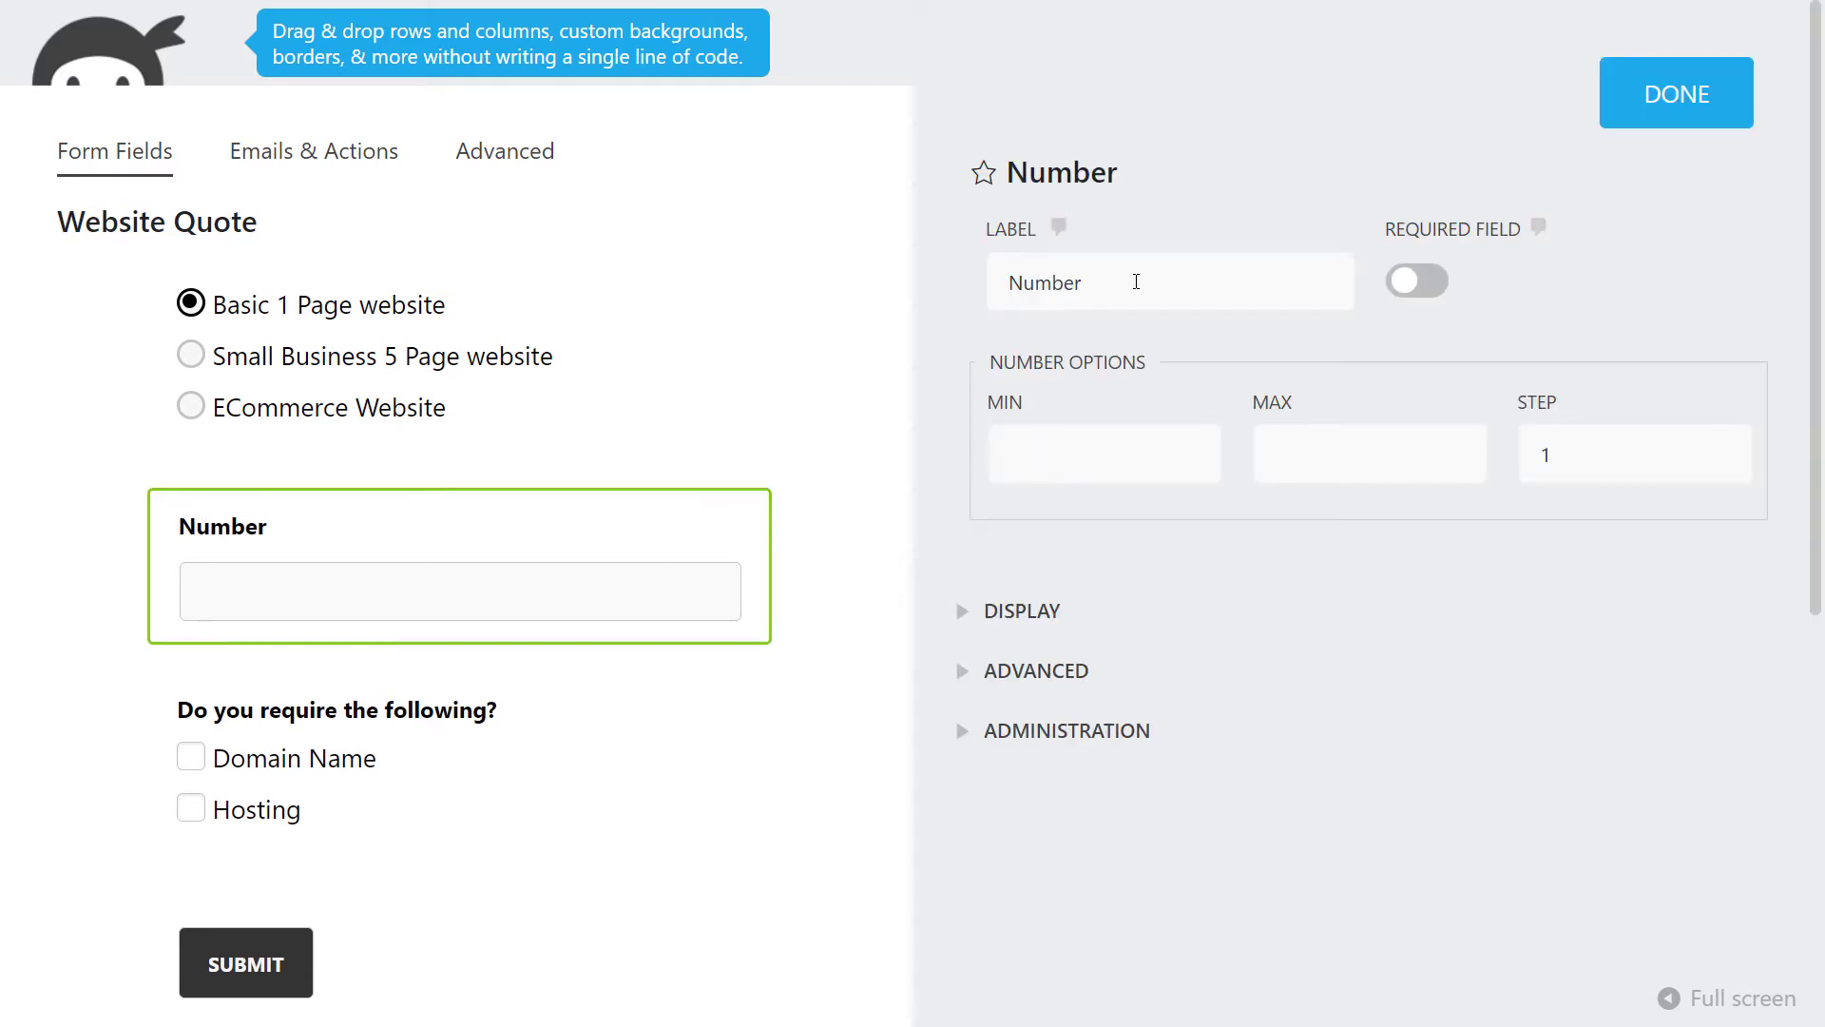
pyautogui.write('Tot')
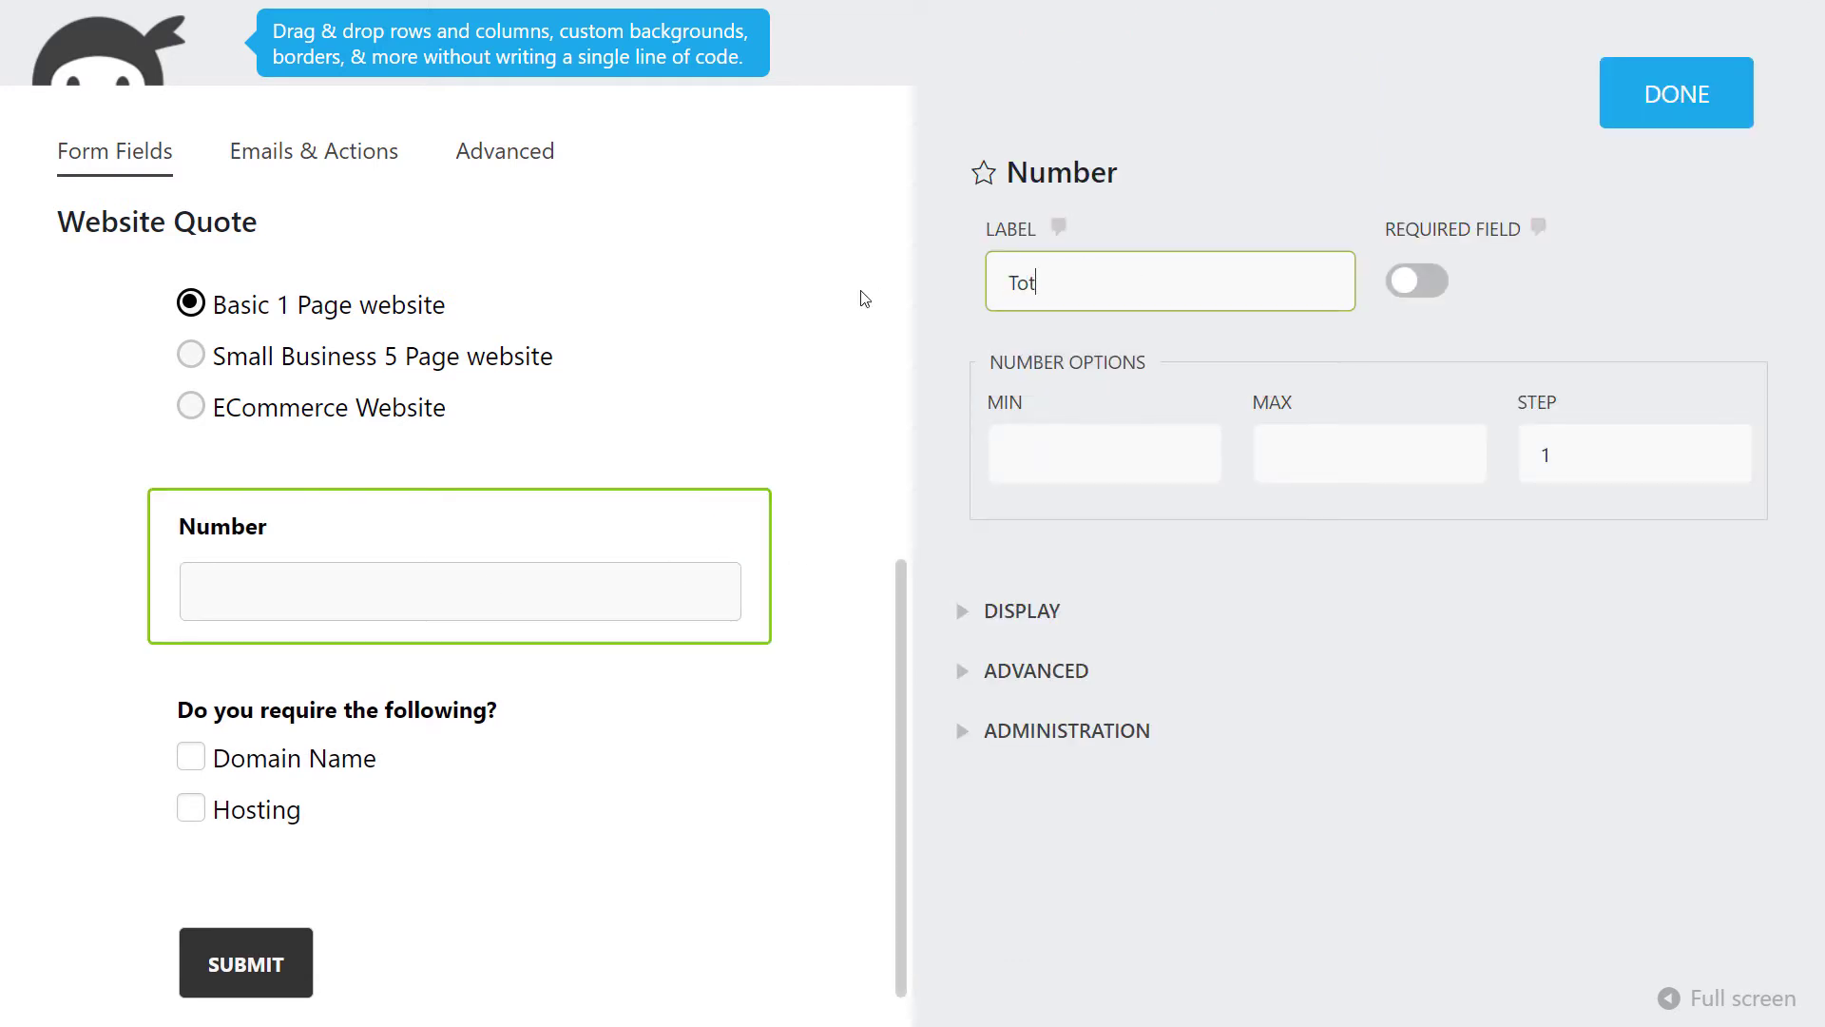
pyautogui.press('BackSpace')
pyautogui.press('BackSpace')
pyautogui.write('Additional Pages')
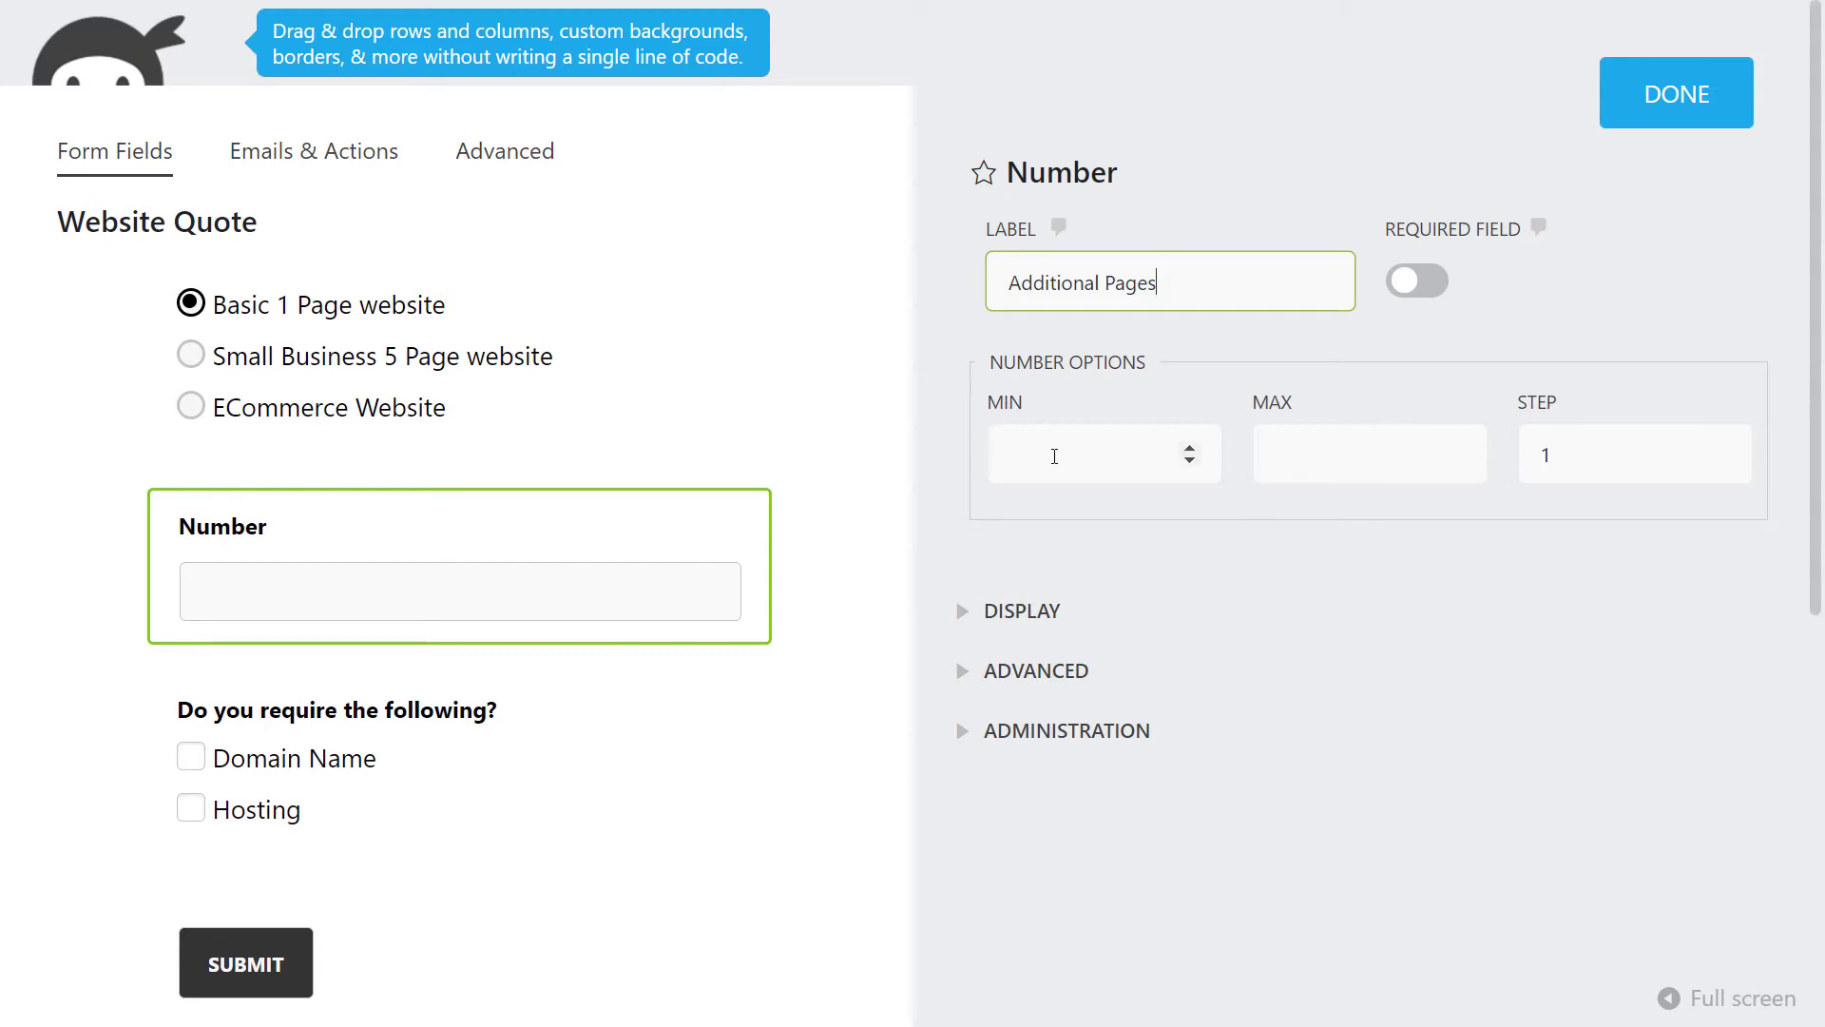
pyautogui.click(1054, 456)
pyautogui.click(1319, 454)
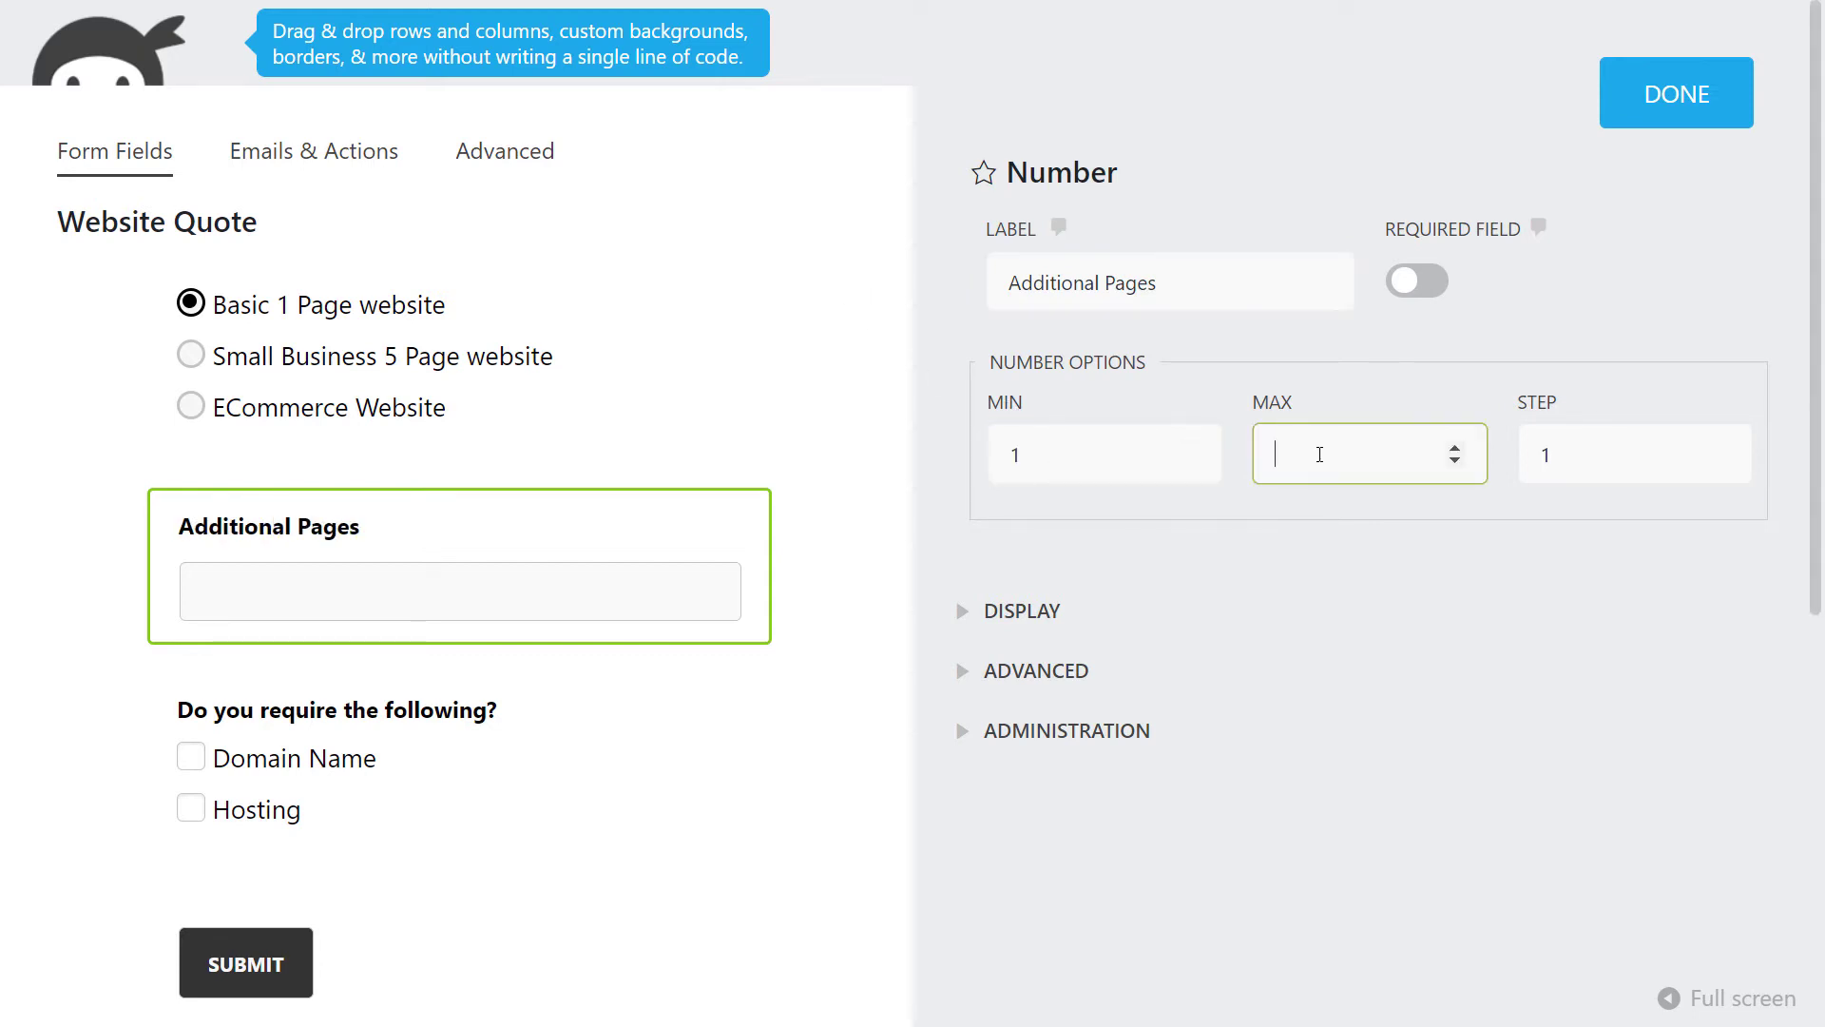
pyautogui.click(1706, 102)
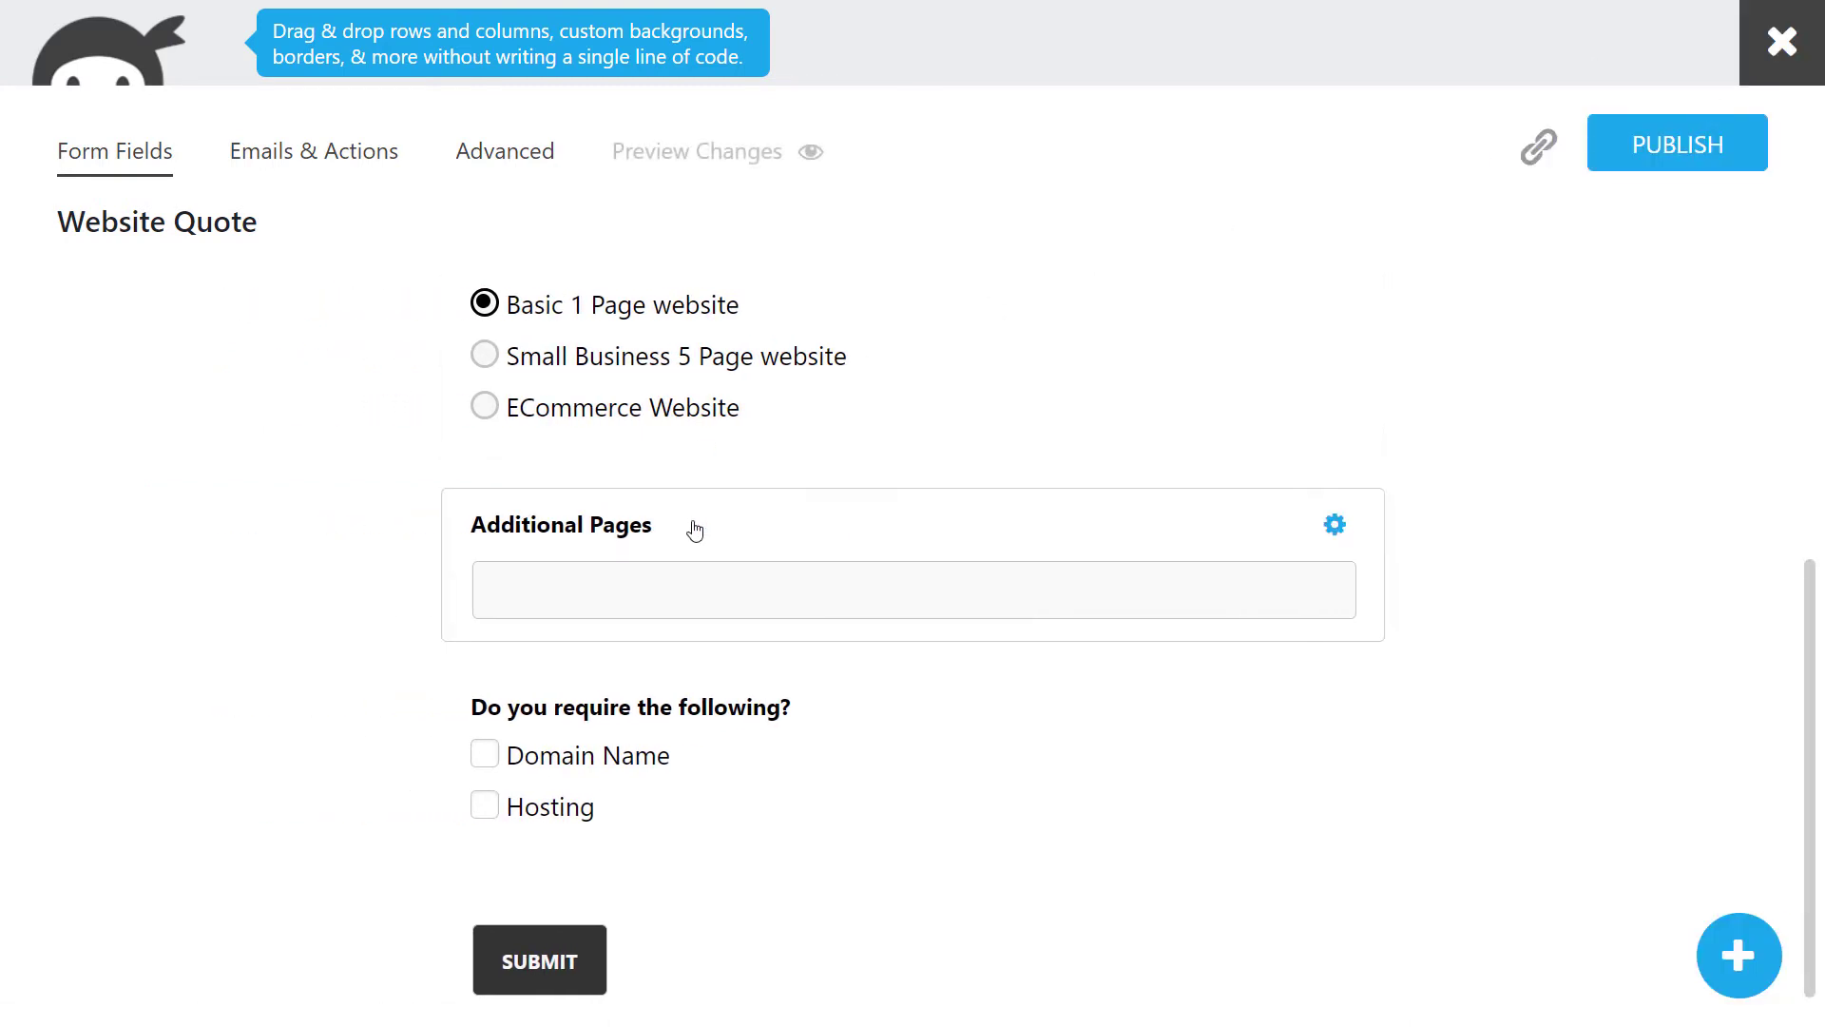
# Create an extrapages calculation equal to the Additional Pages field value *100.
pyautogui.click(516, 166)
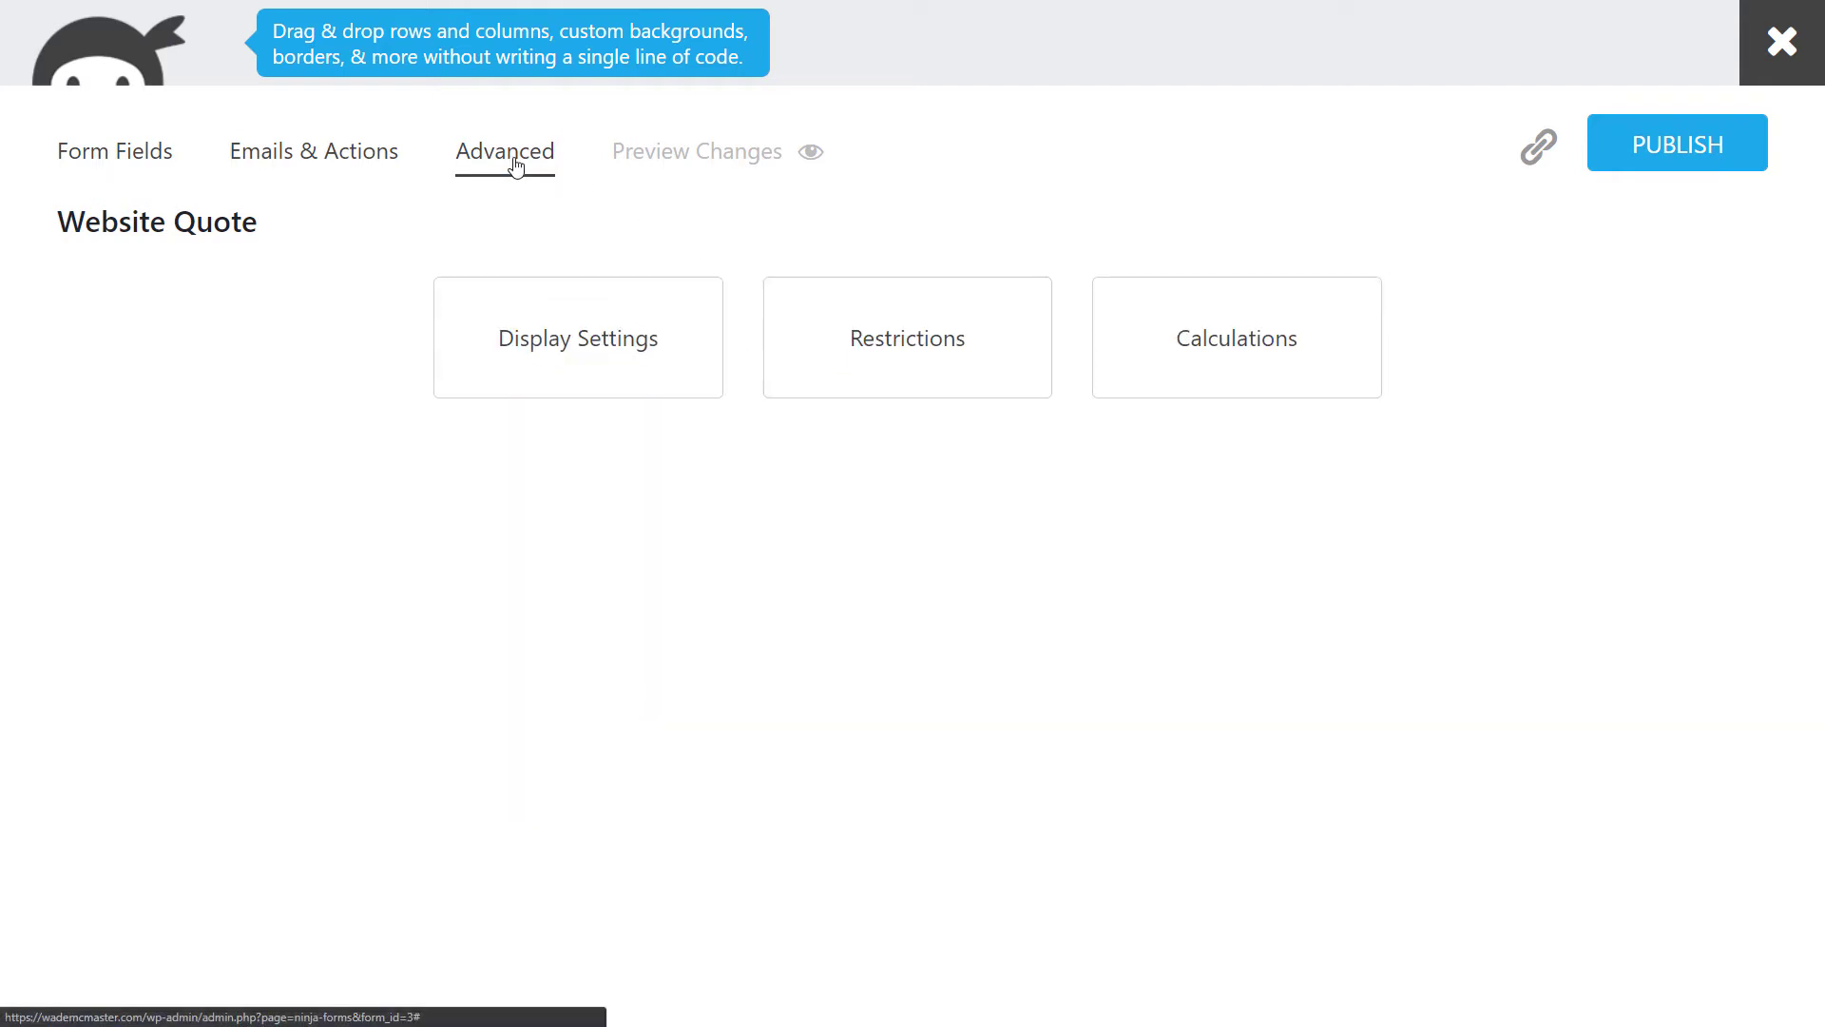
pyautogui.click(1287, 343)
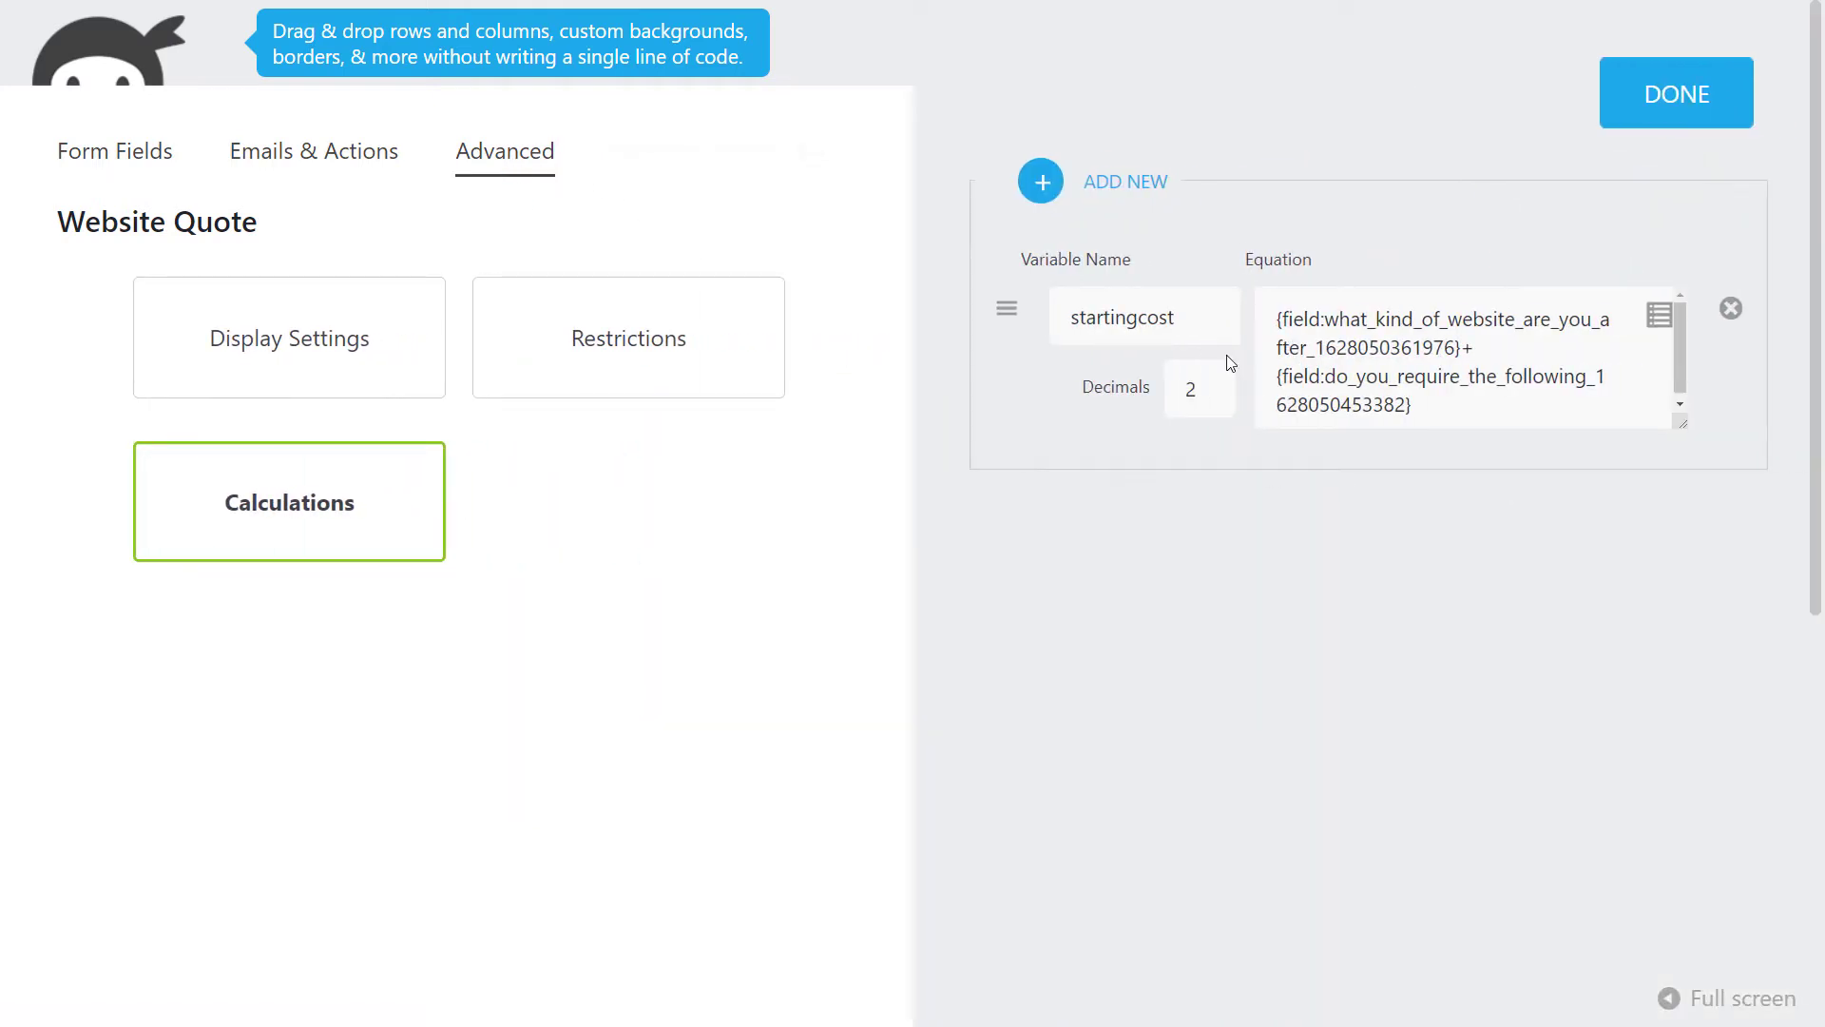
pyautogui.click(1040, 183)
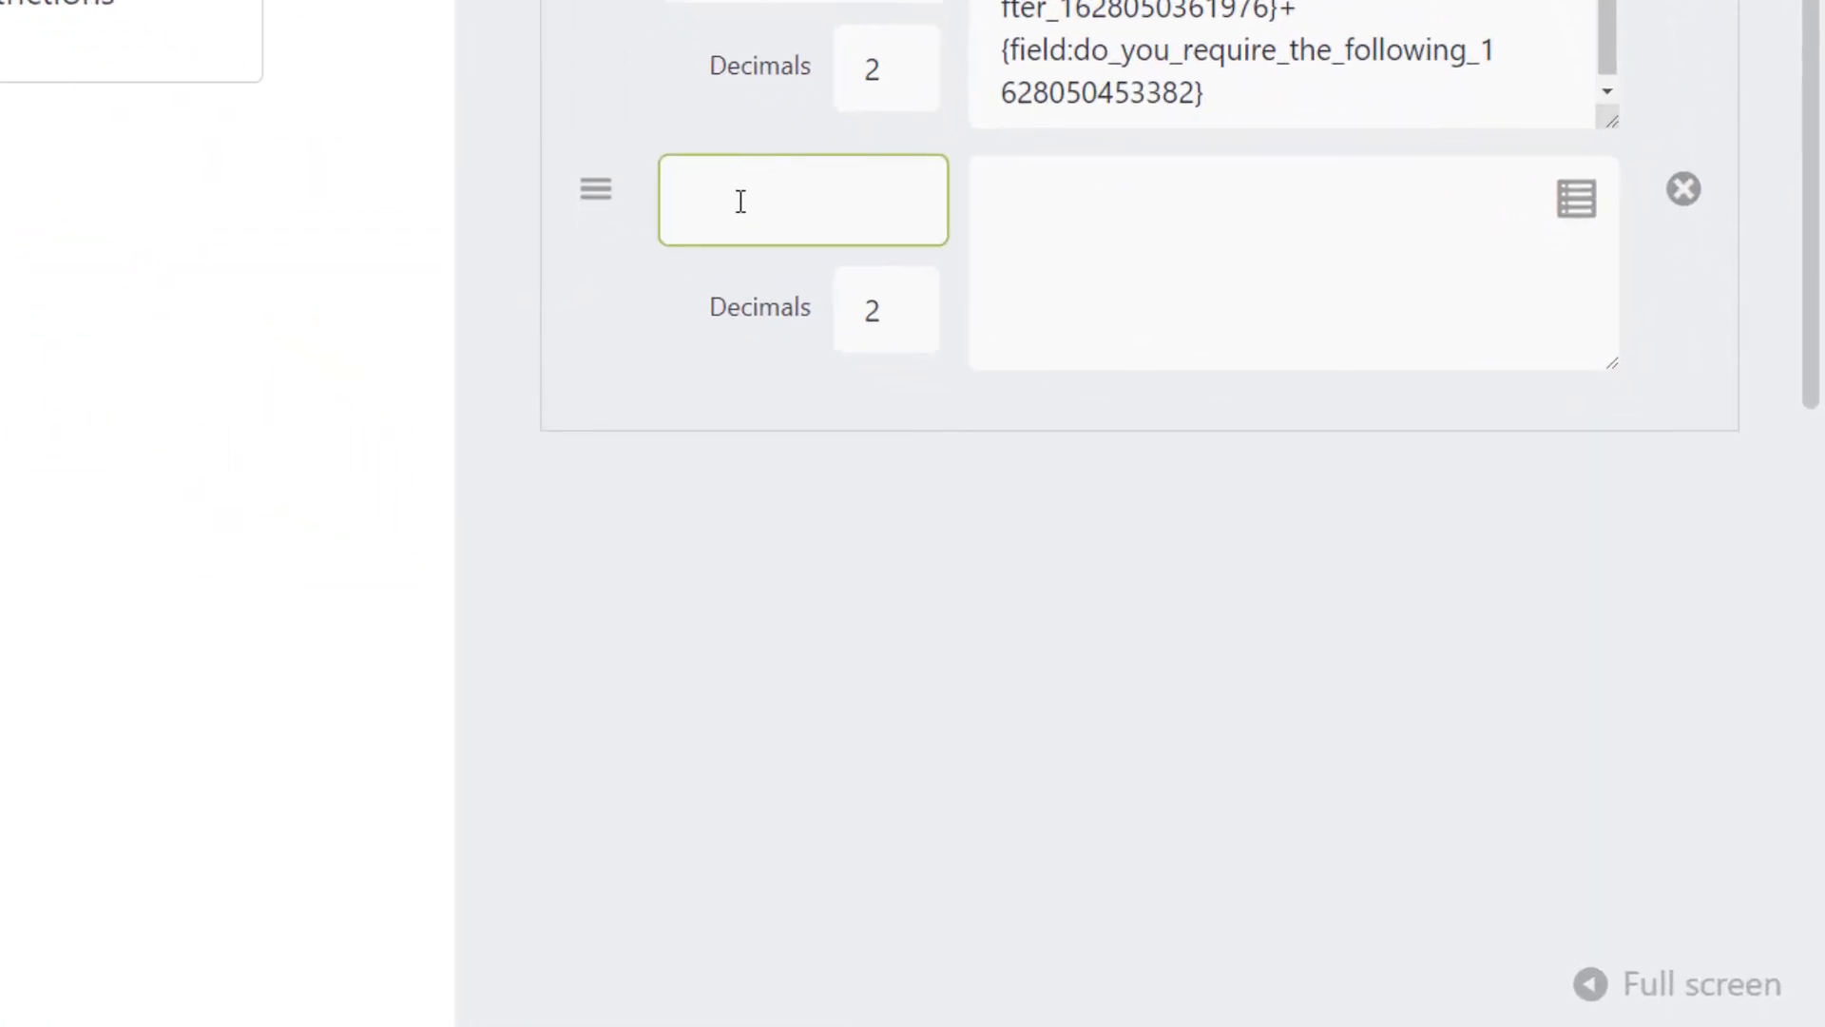
pyautogui.write('extrapages')
pyautogui.click(1108, 271)
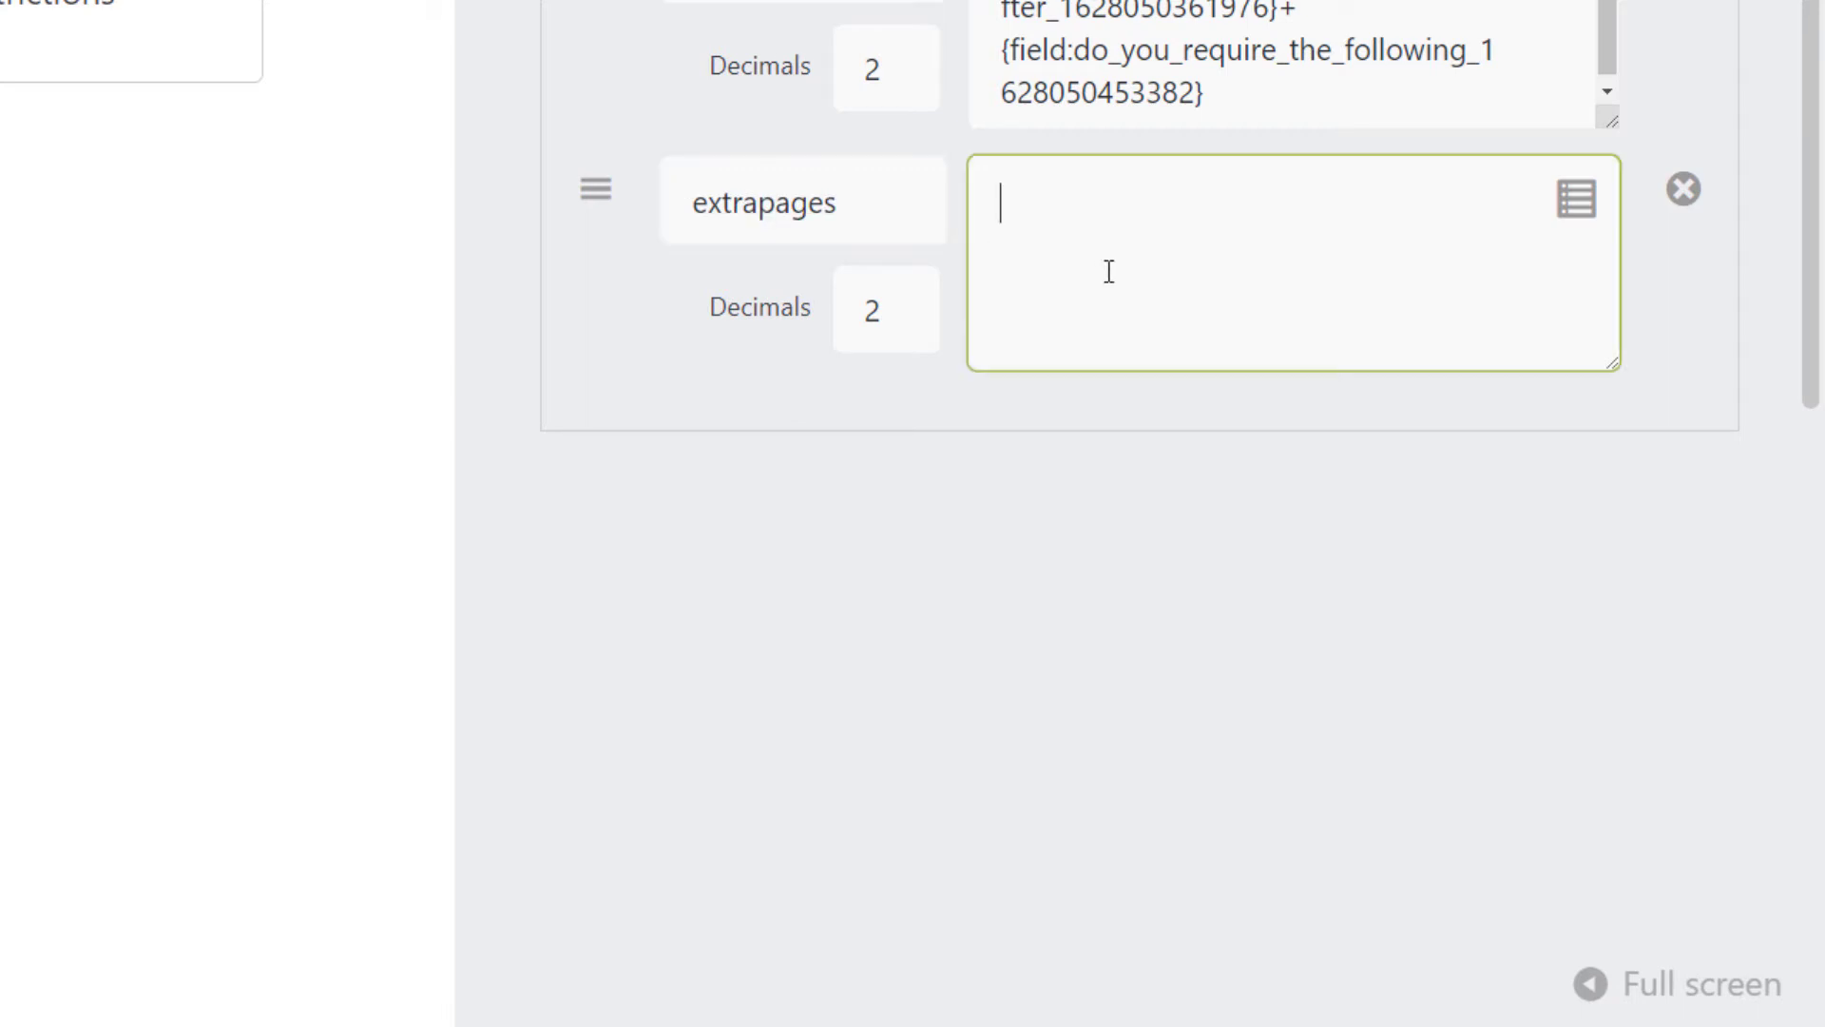
pyautogui.click(1577, 197)
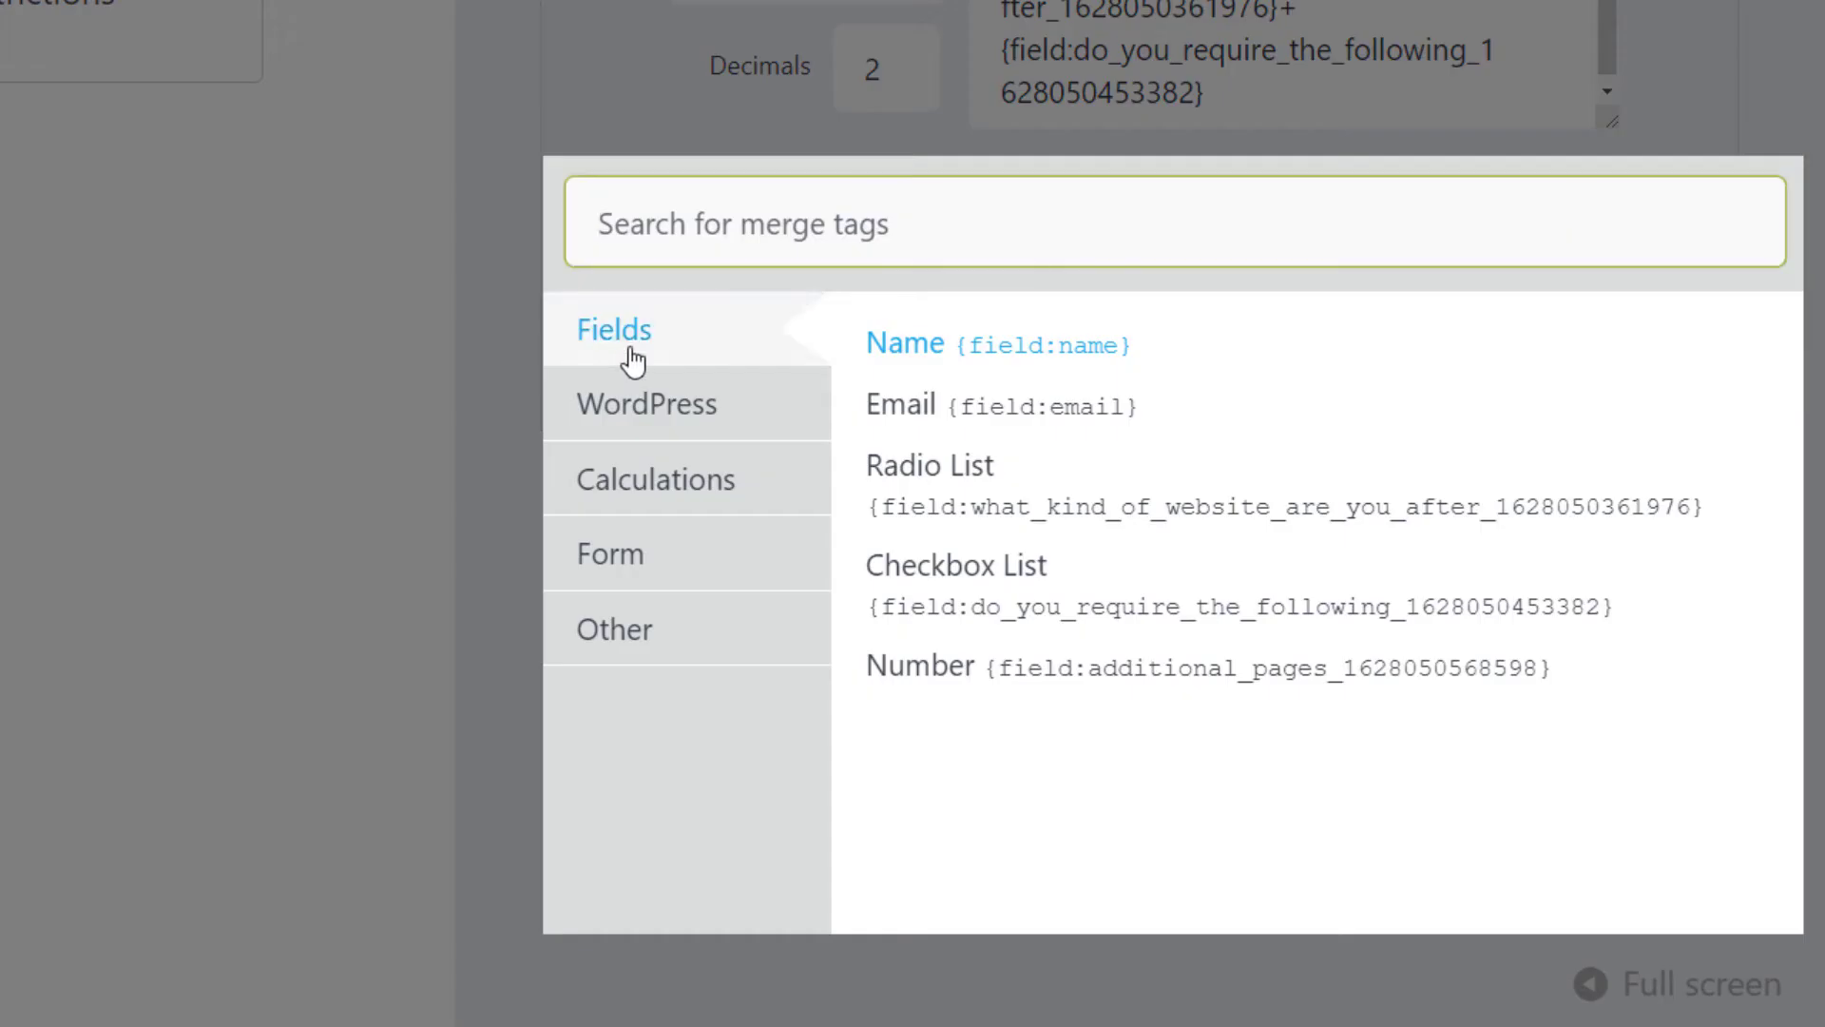
pyautogui.click(1003, 680)
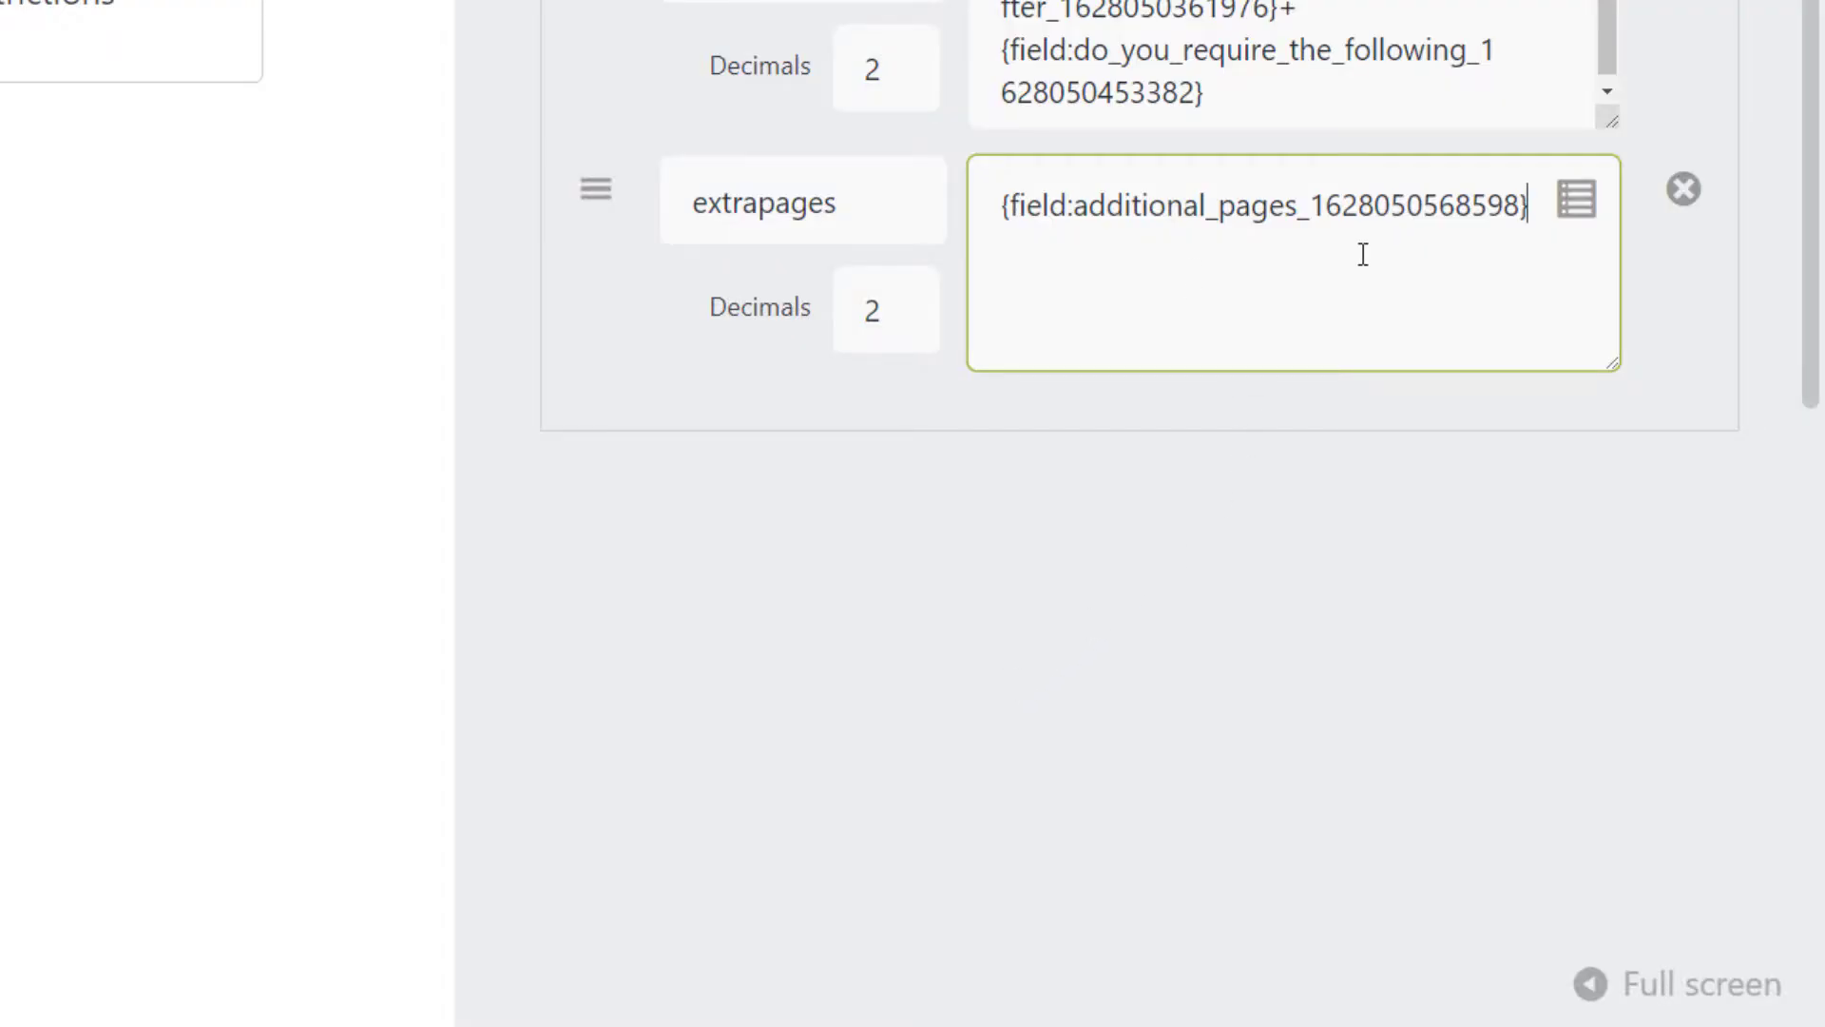
pyautogui.write('*100')
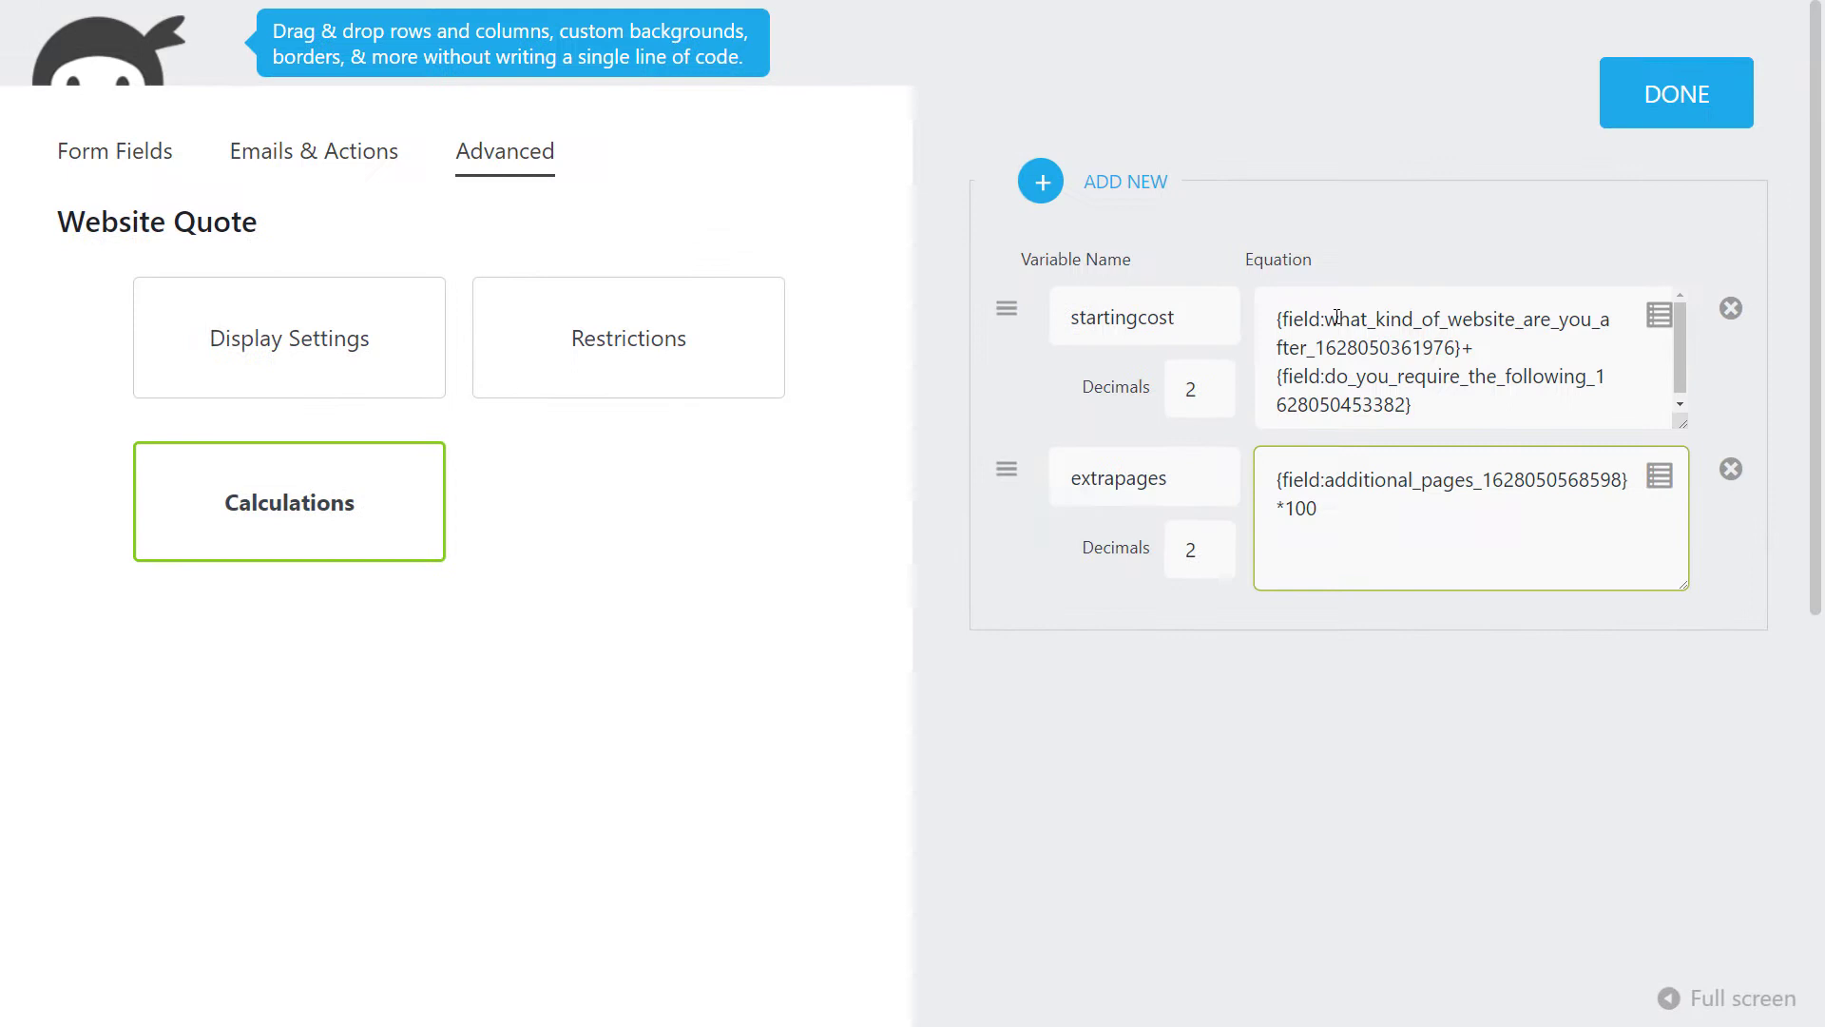
pyautogui.doubleClick(1468, 348)
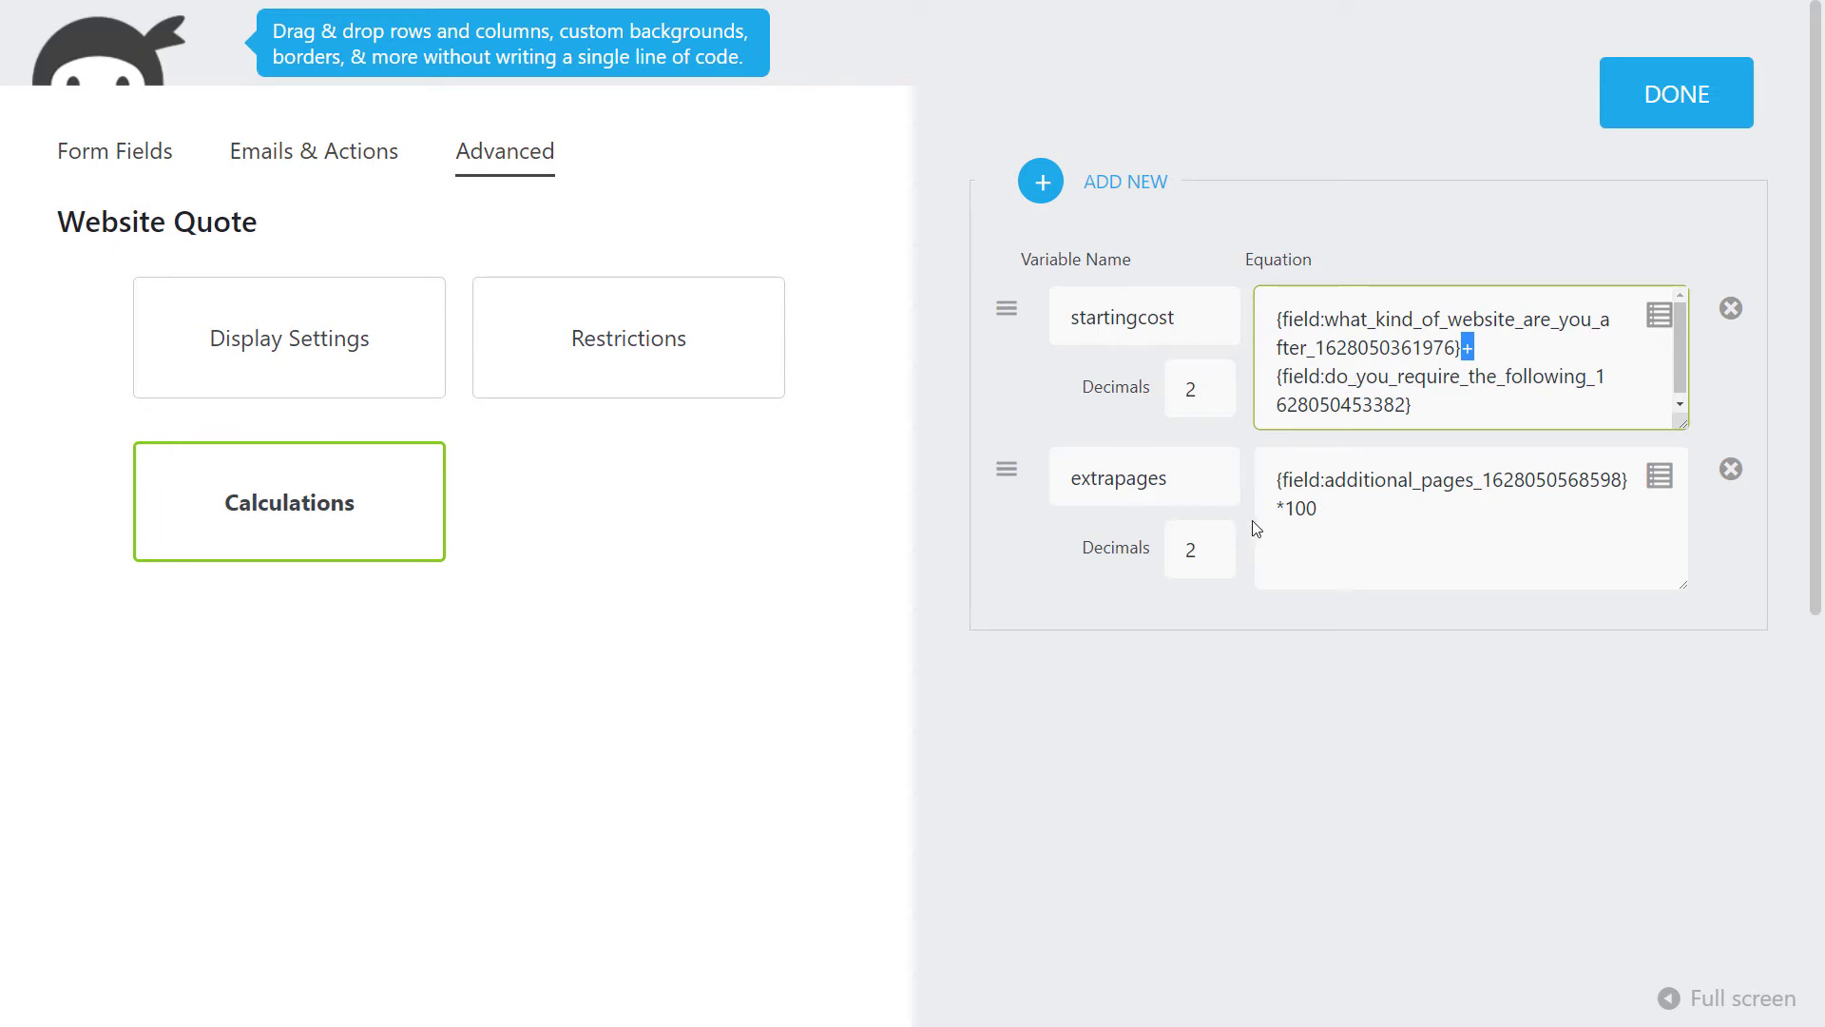
pyautogui.click(1670, 110)
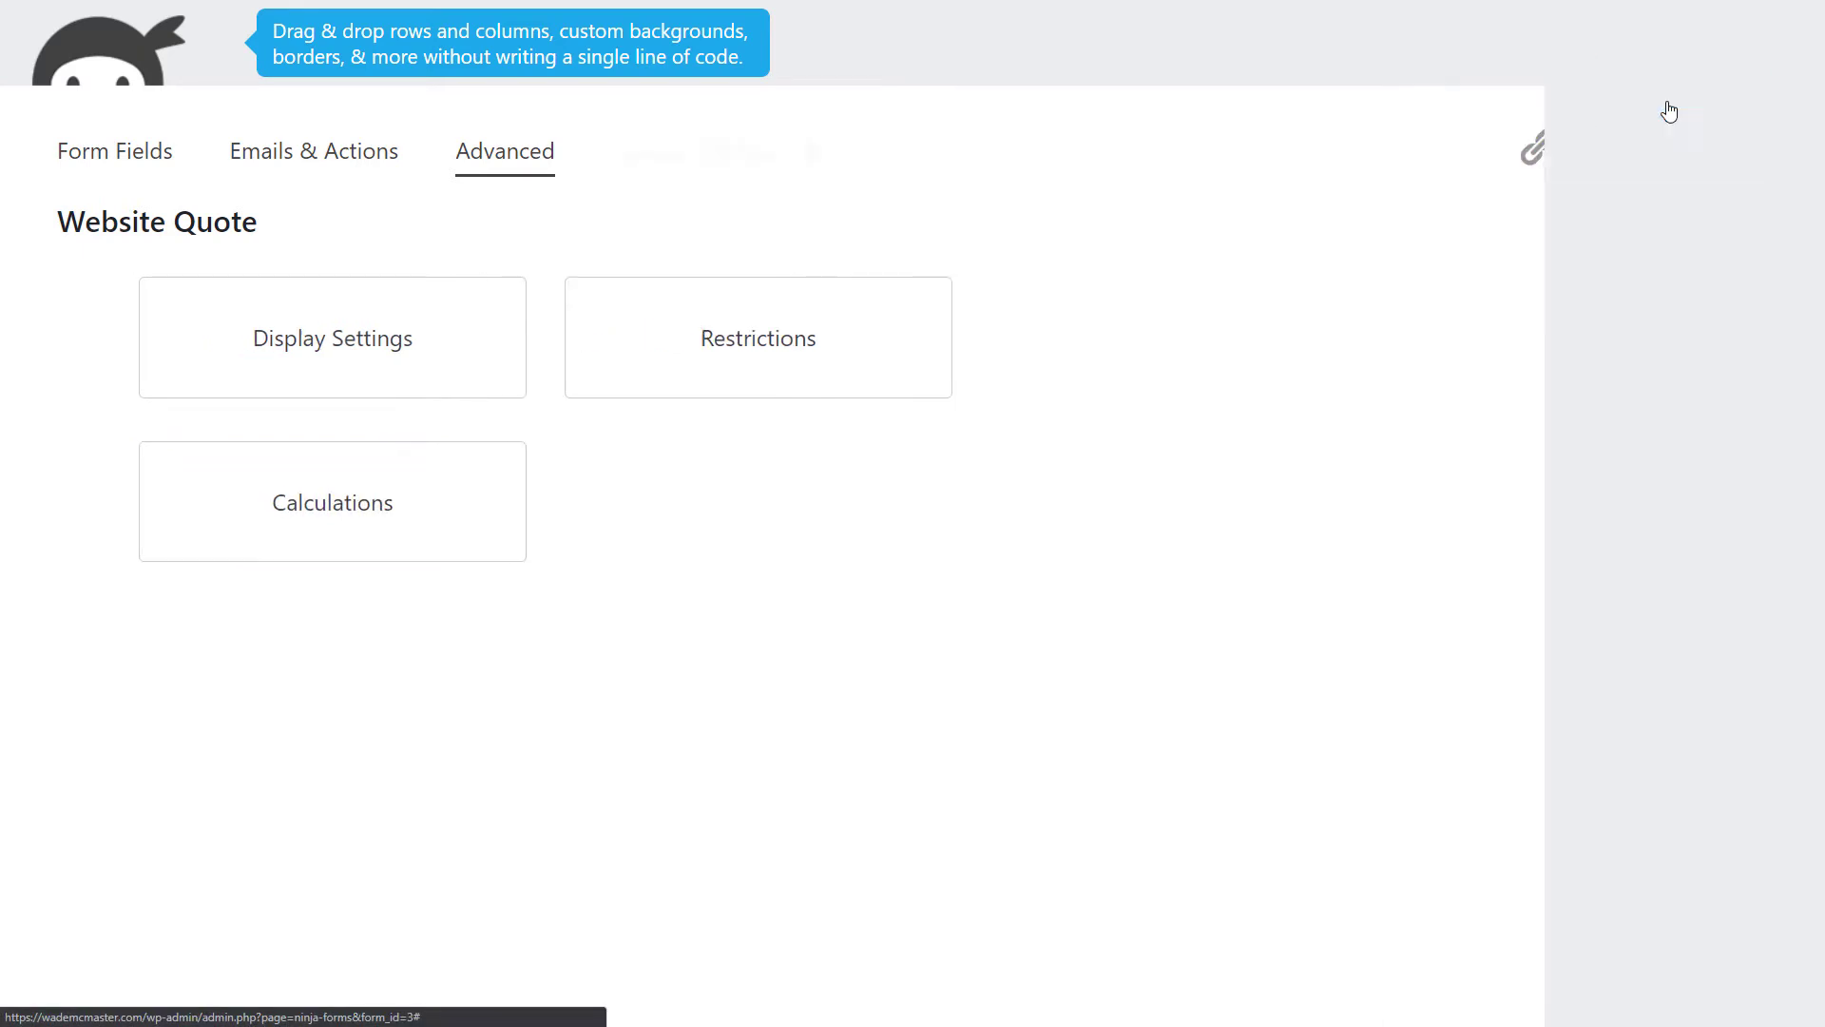
# Add a Select dropdown field from Common Fields and drag it just above Submit.
pyautogui.click(135, 159)
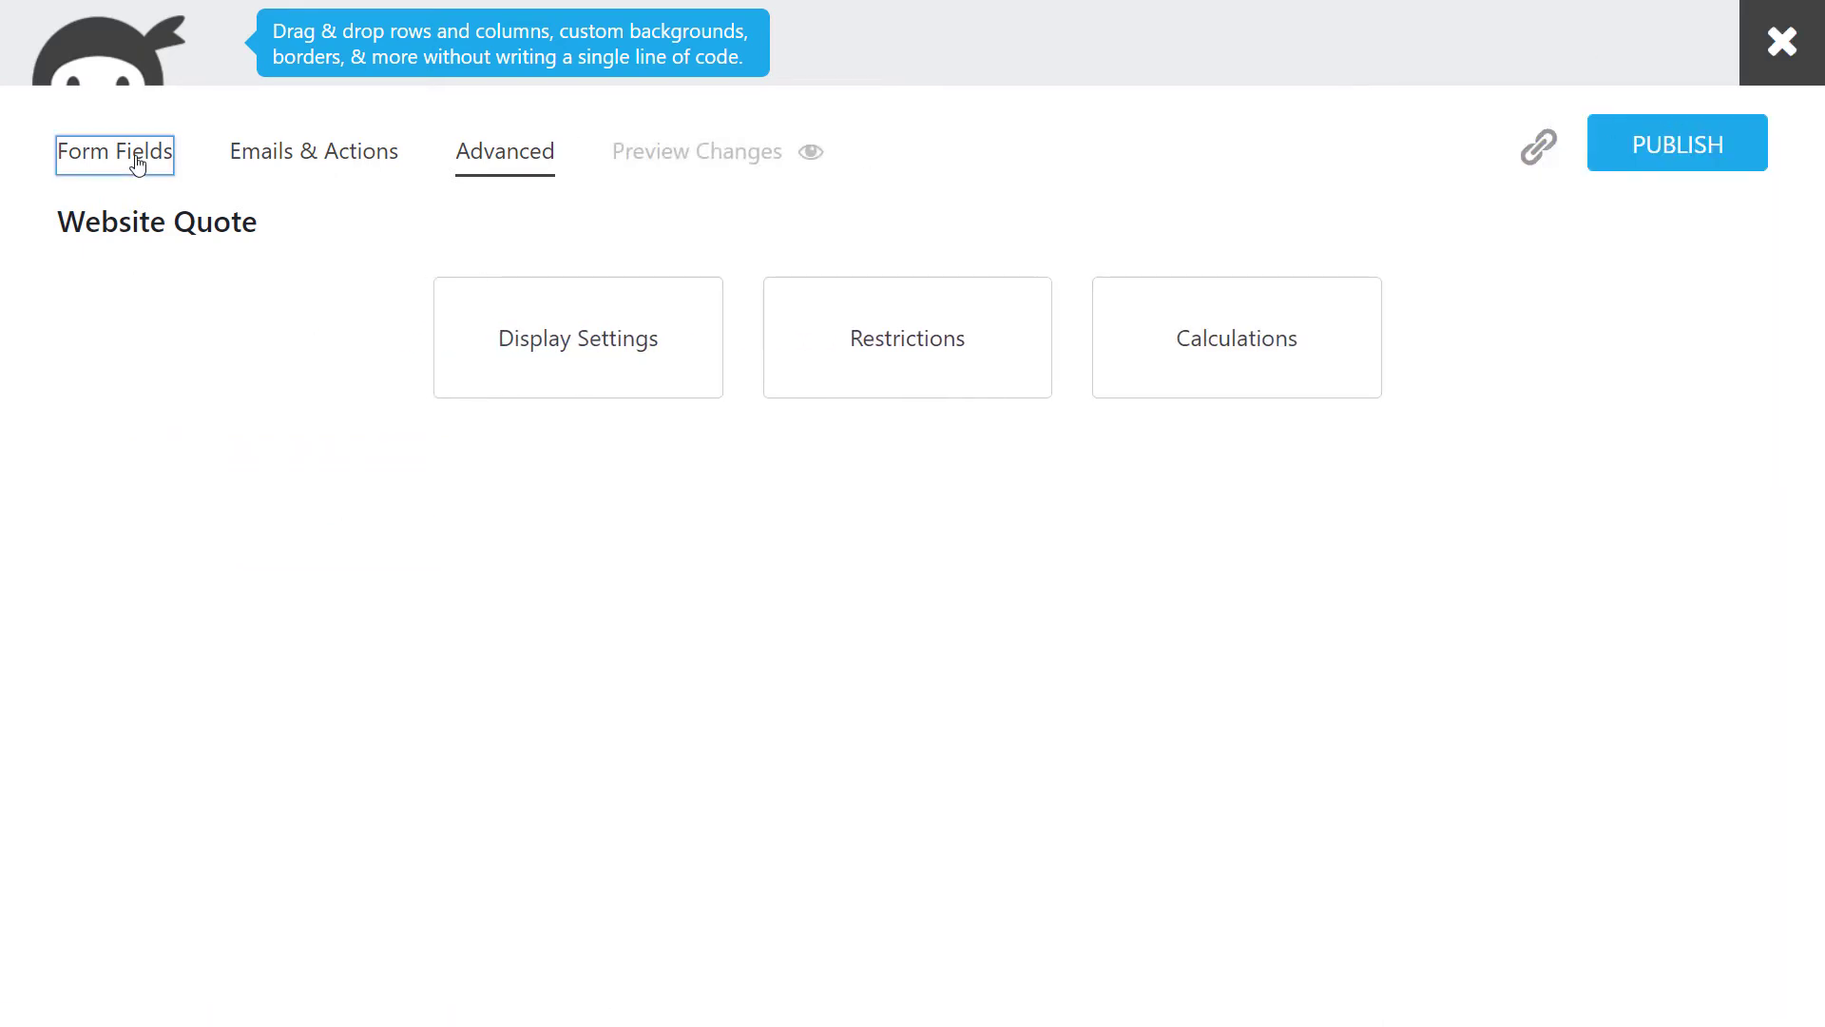
pyautogui.scroll(-5, 1005, 550)
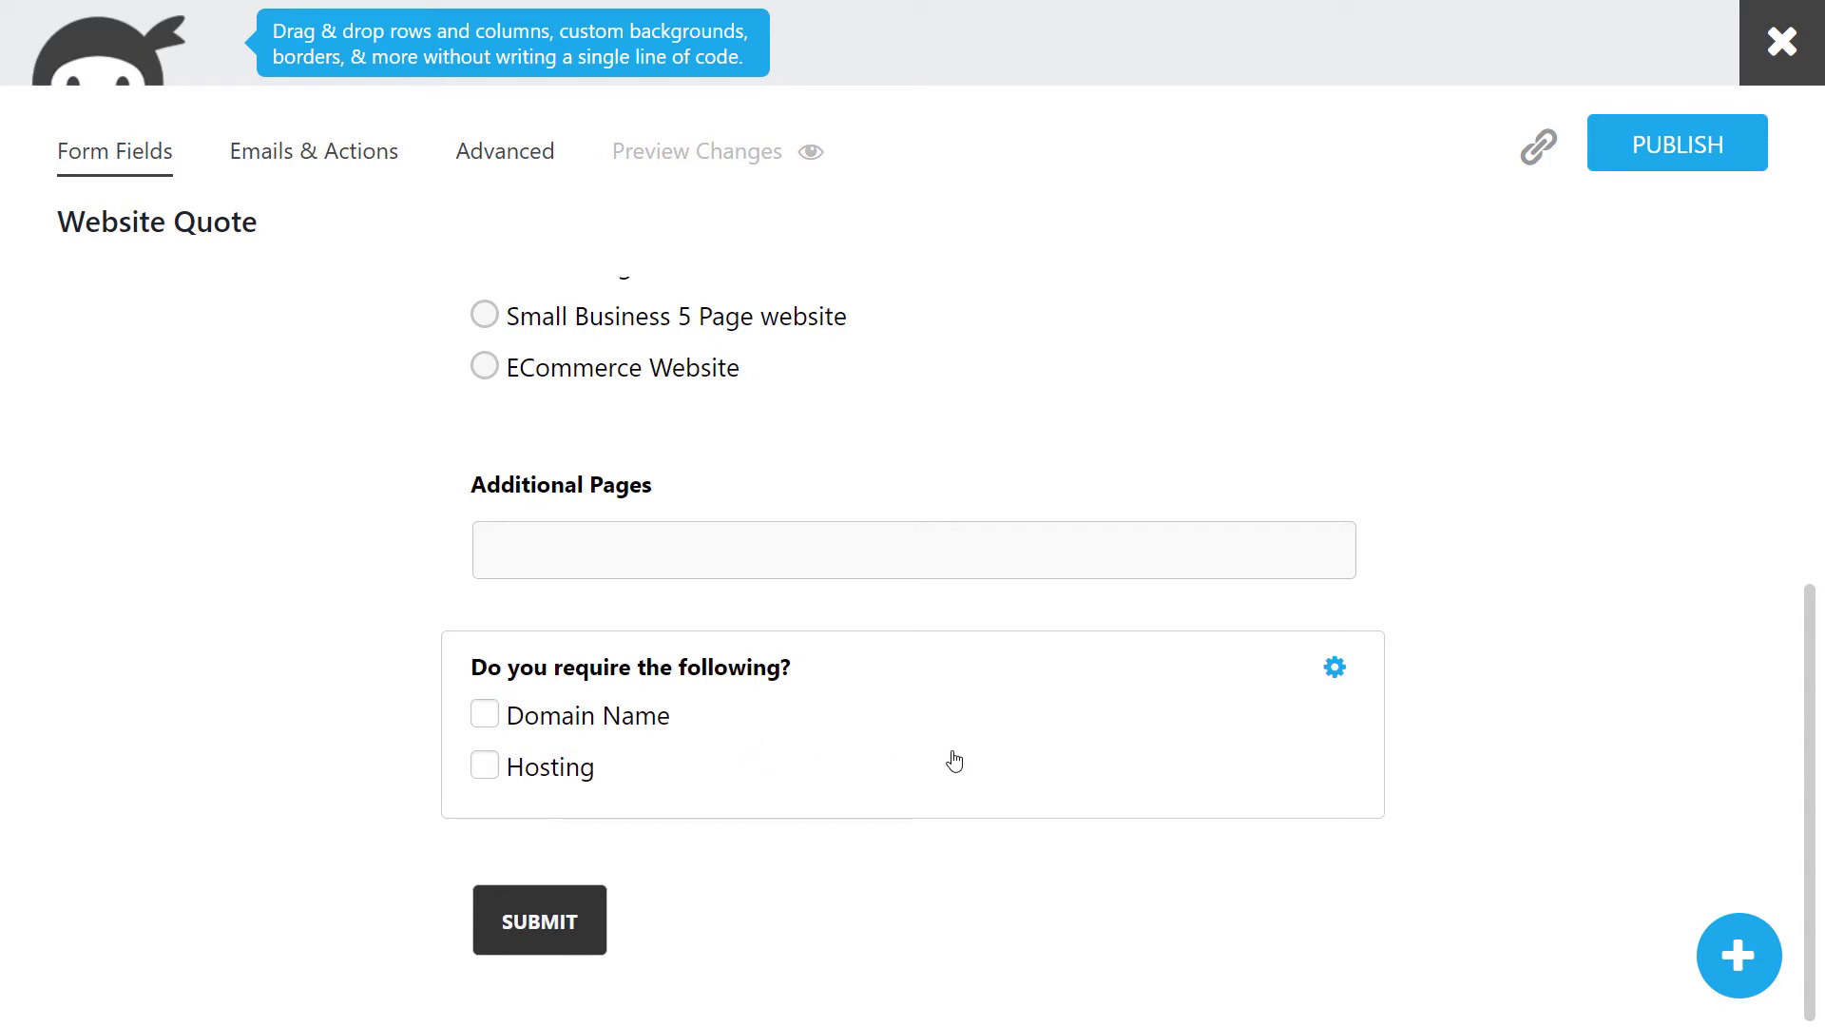
pyautogui.click(1740, 956)
pyautogui.scroll(-3, 1497, 647)
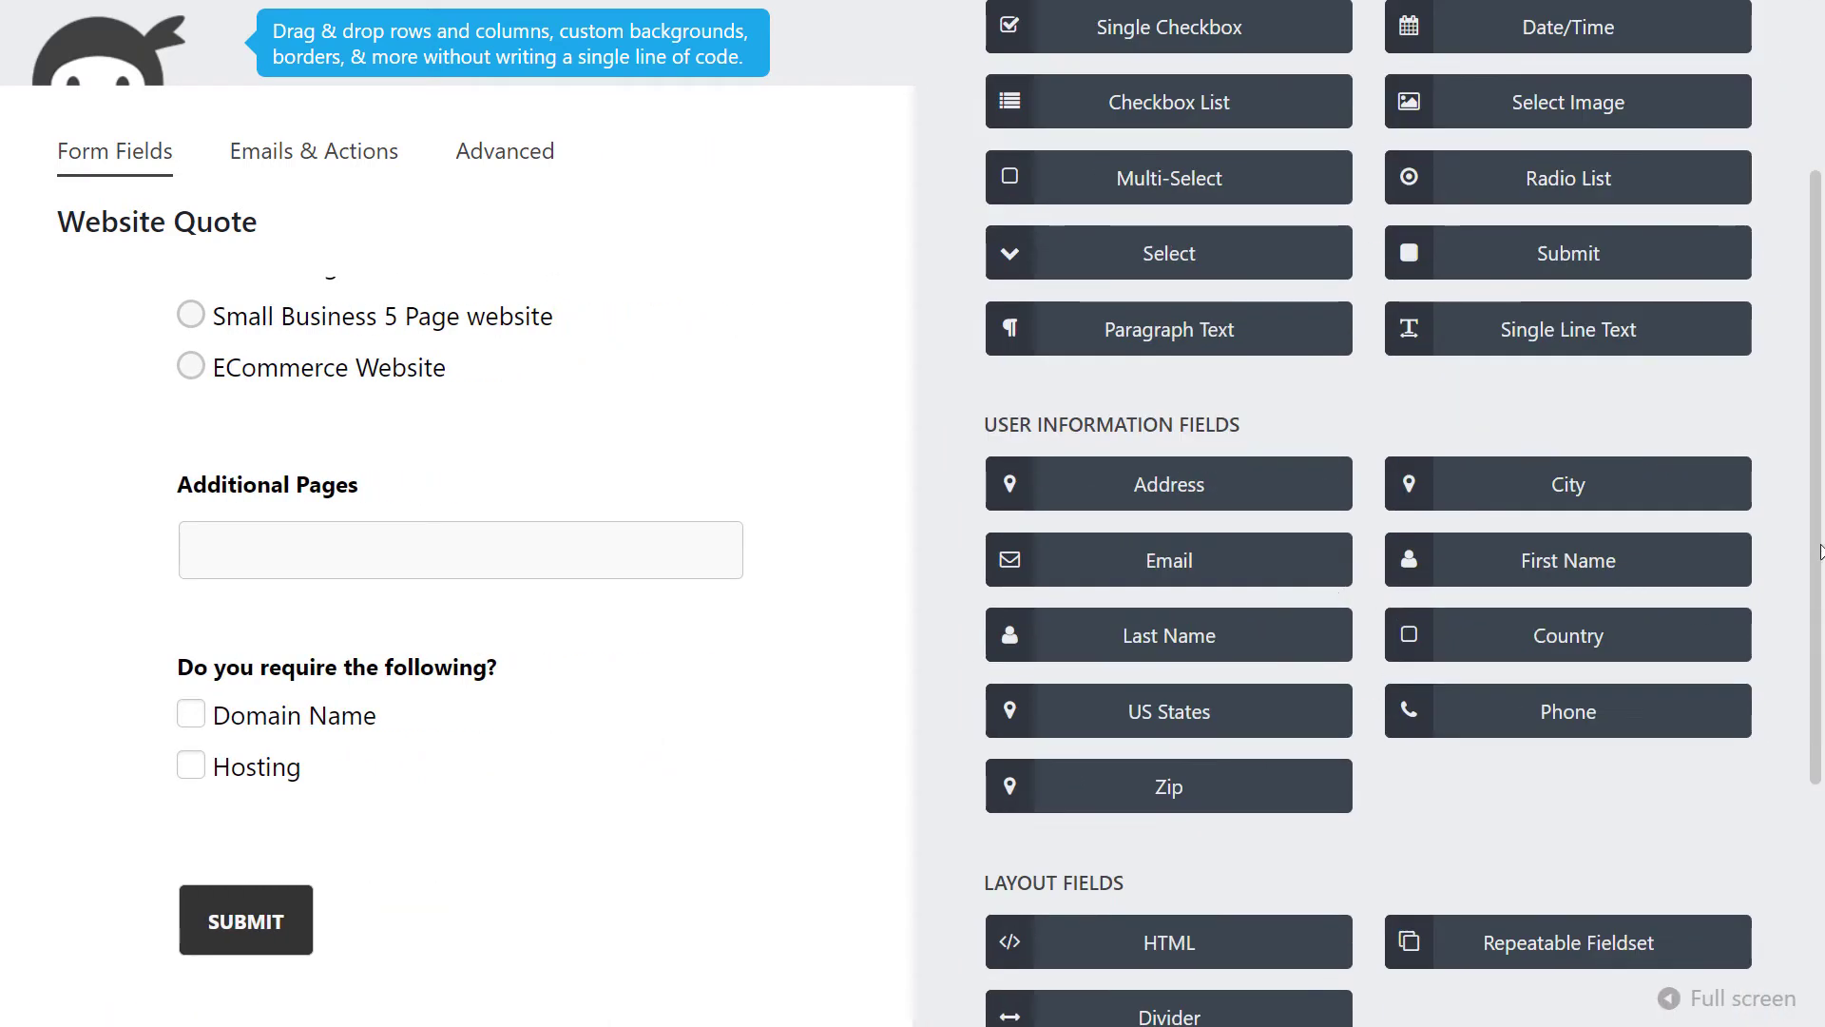
pyautogui.scroll(3, 1502, 689)
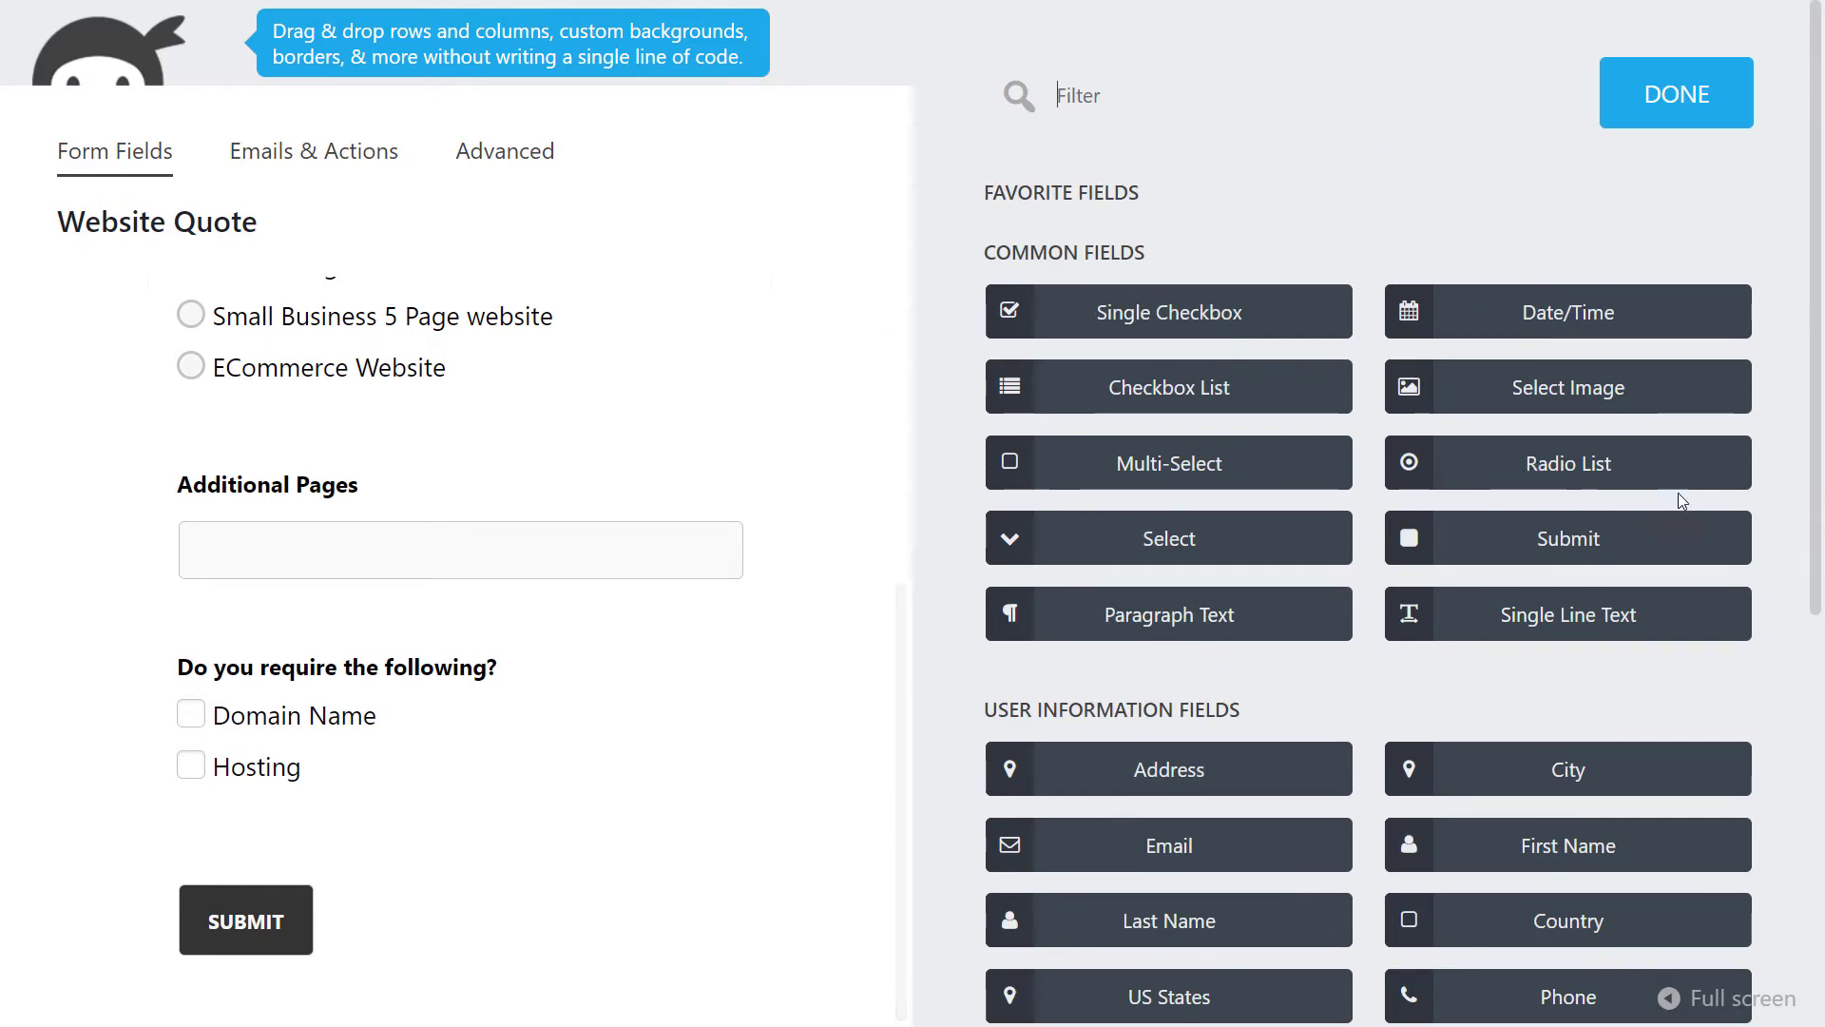
pyautogui.click(1175, 546)
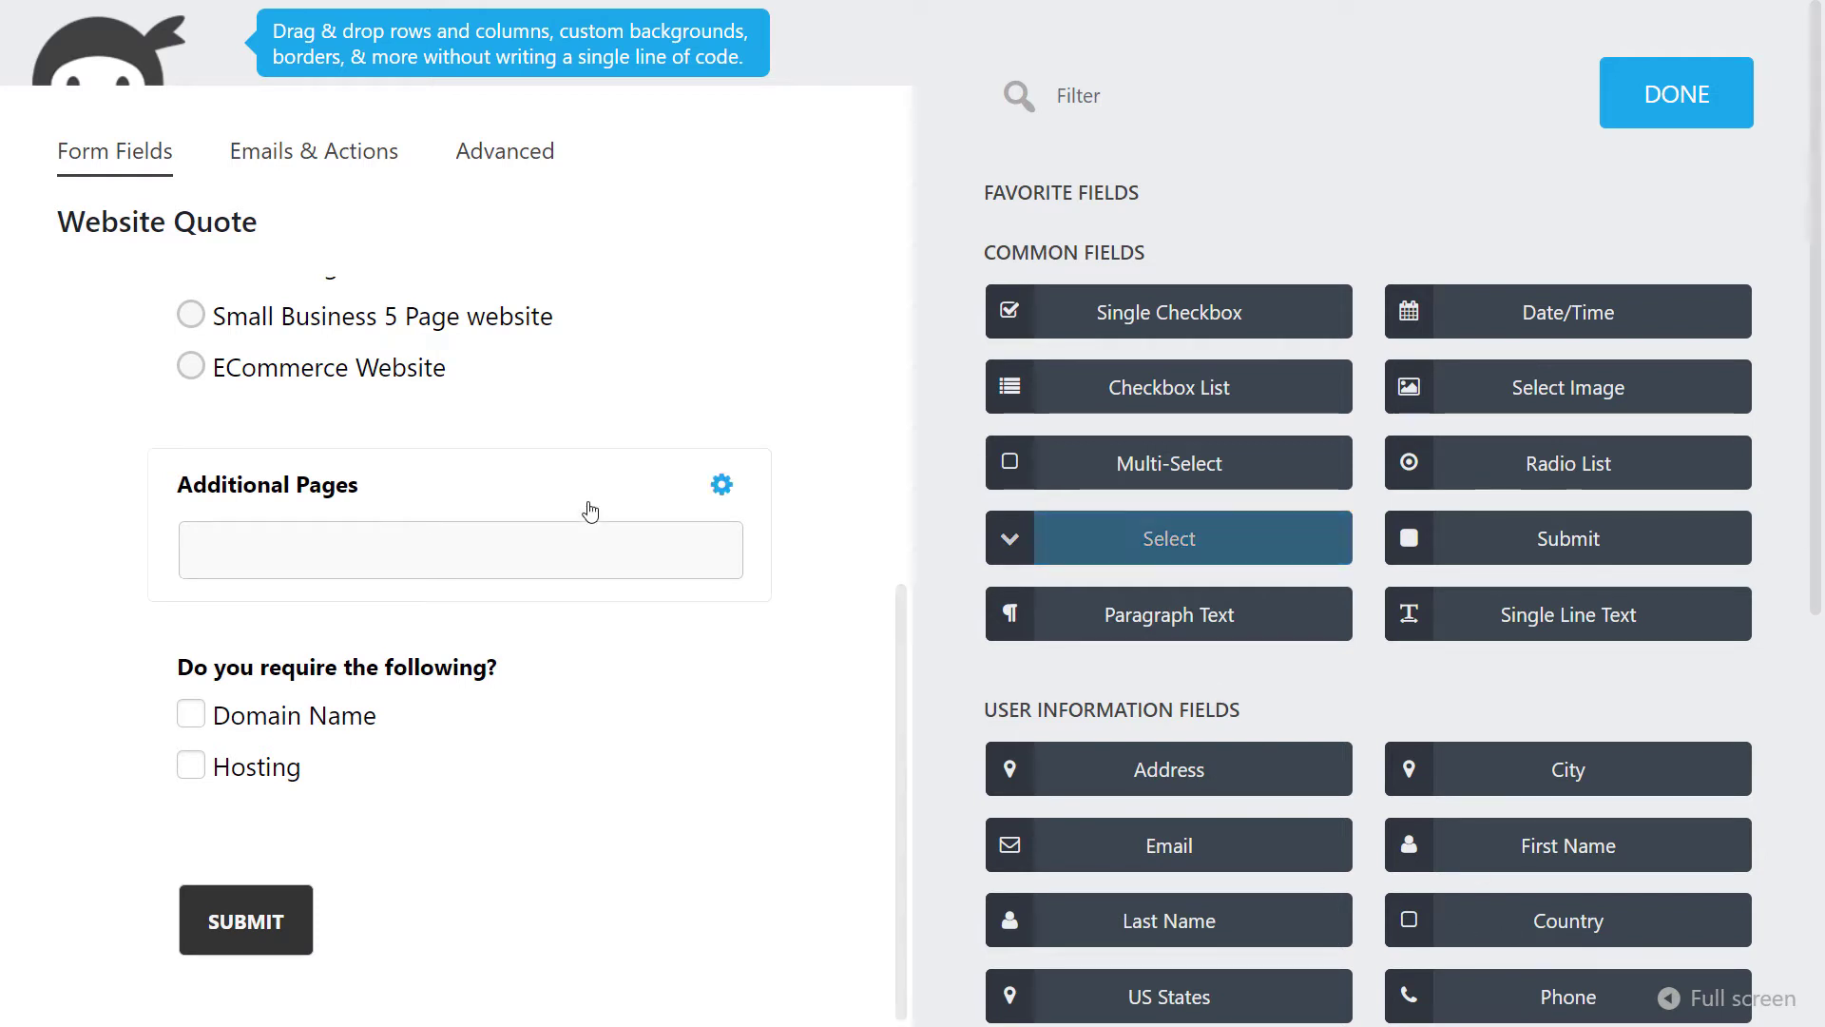
pyautogui.click(1691, 96)
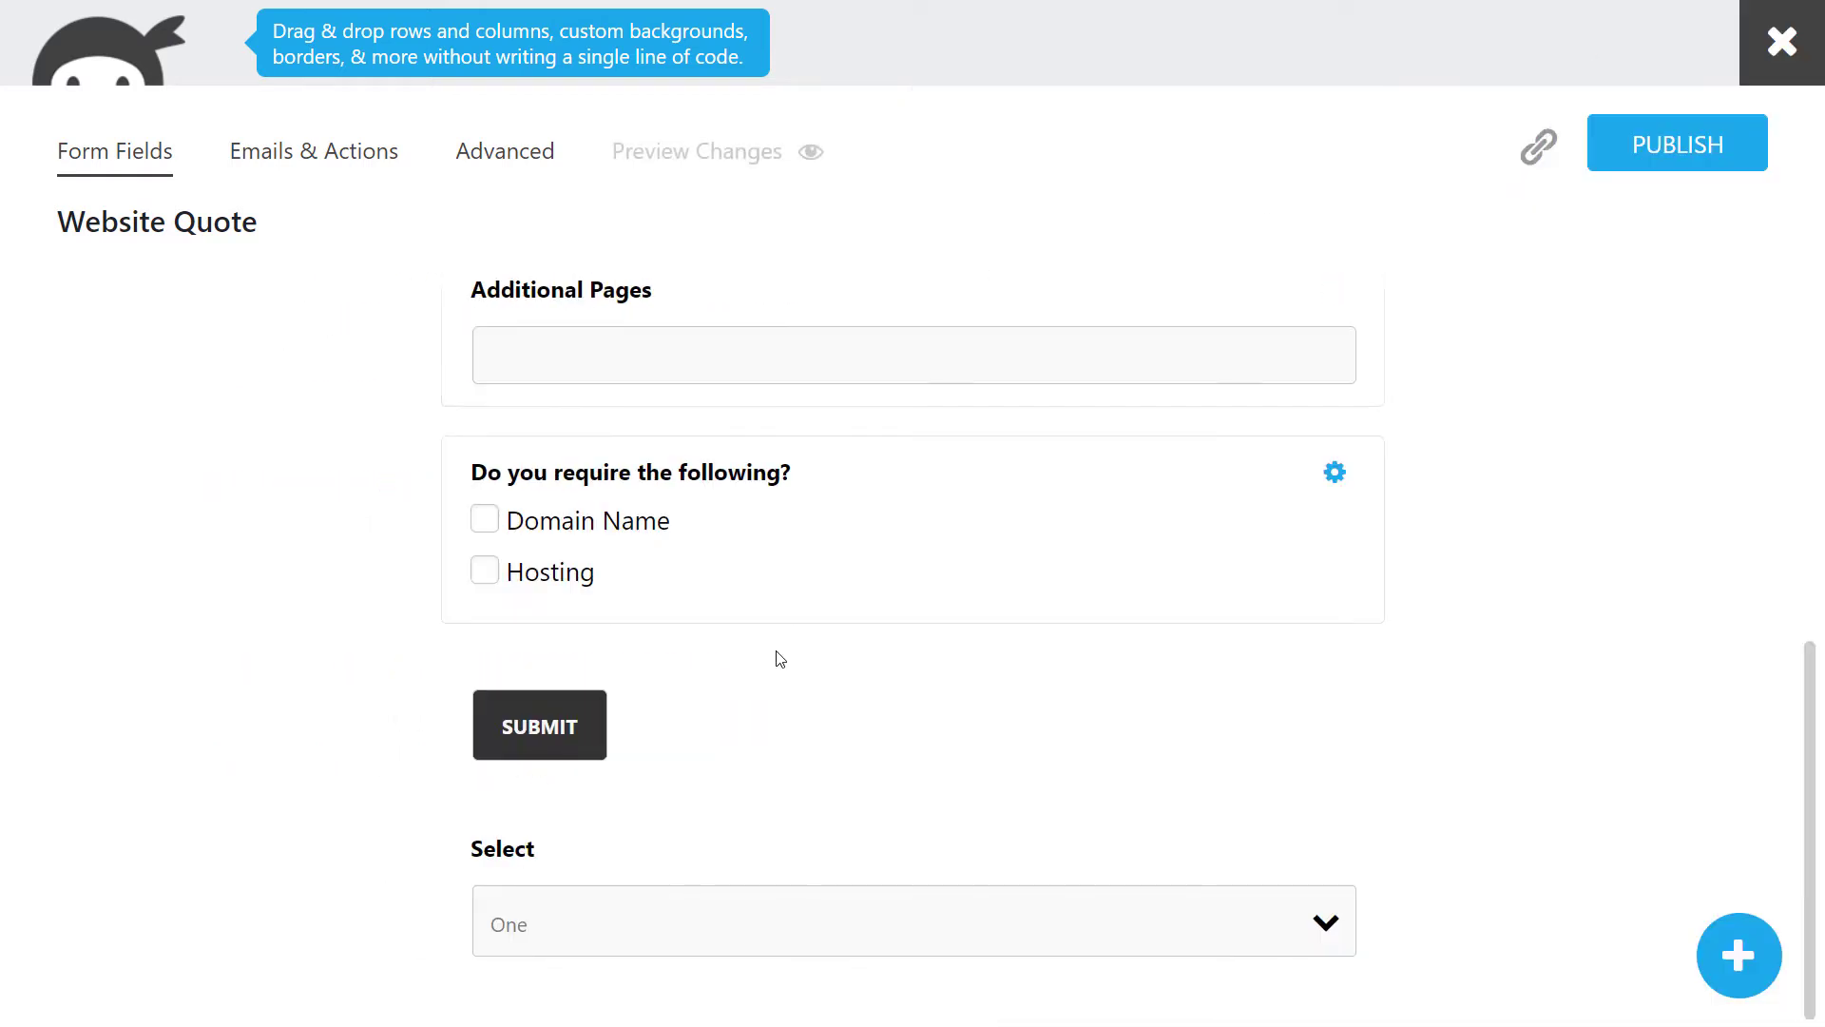
pyautogui.moveTo(755, 921); pyautogui.dragTo(757, 660)
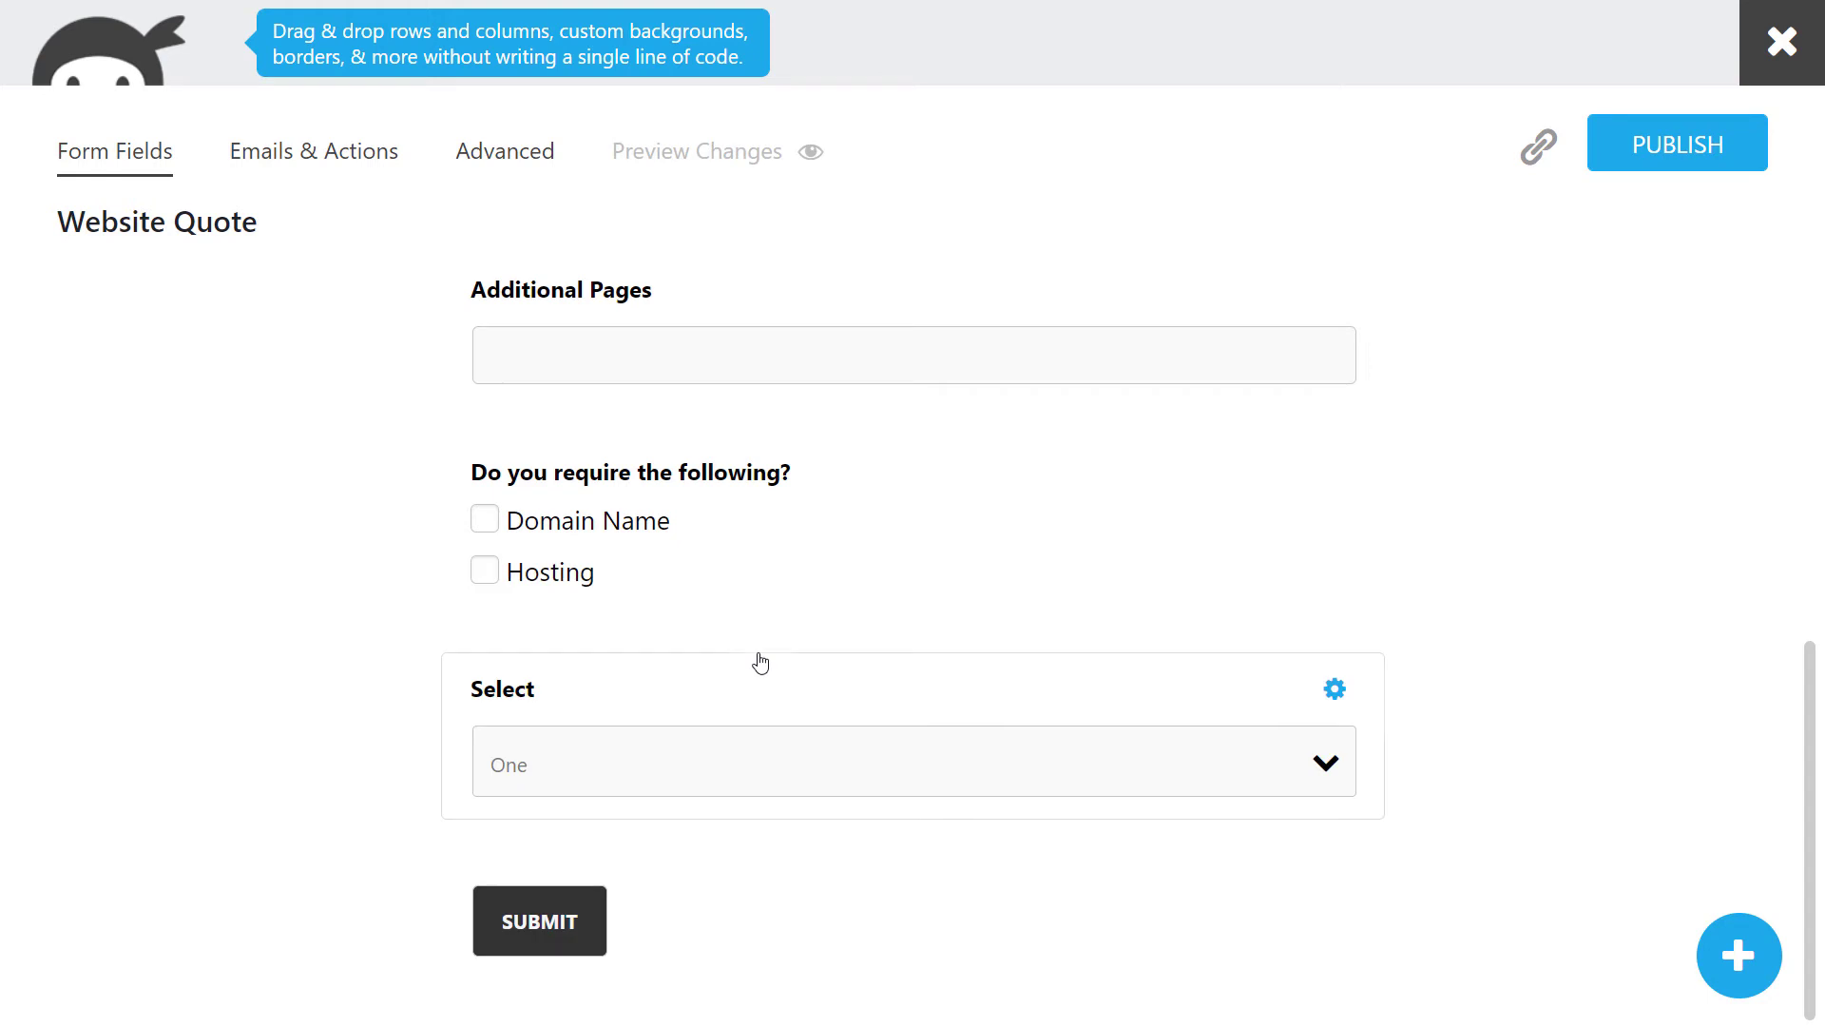
# Label the dropdown 'How will you manage this website' and make option one 'I will run it myself' (runmyself, 0).
pyautogui.click(978, 725)
pyautogui.moveTo(1173, 276); pyautogui.dragTo(875, 289)
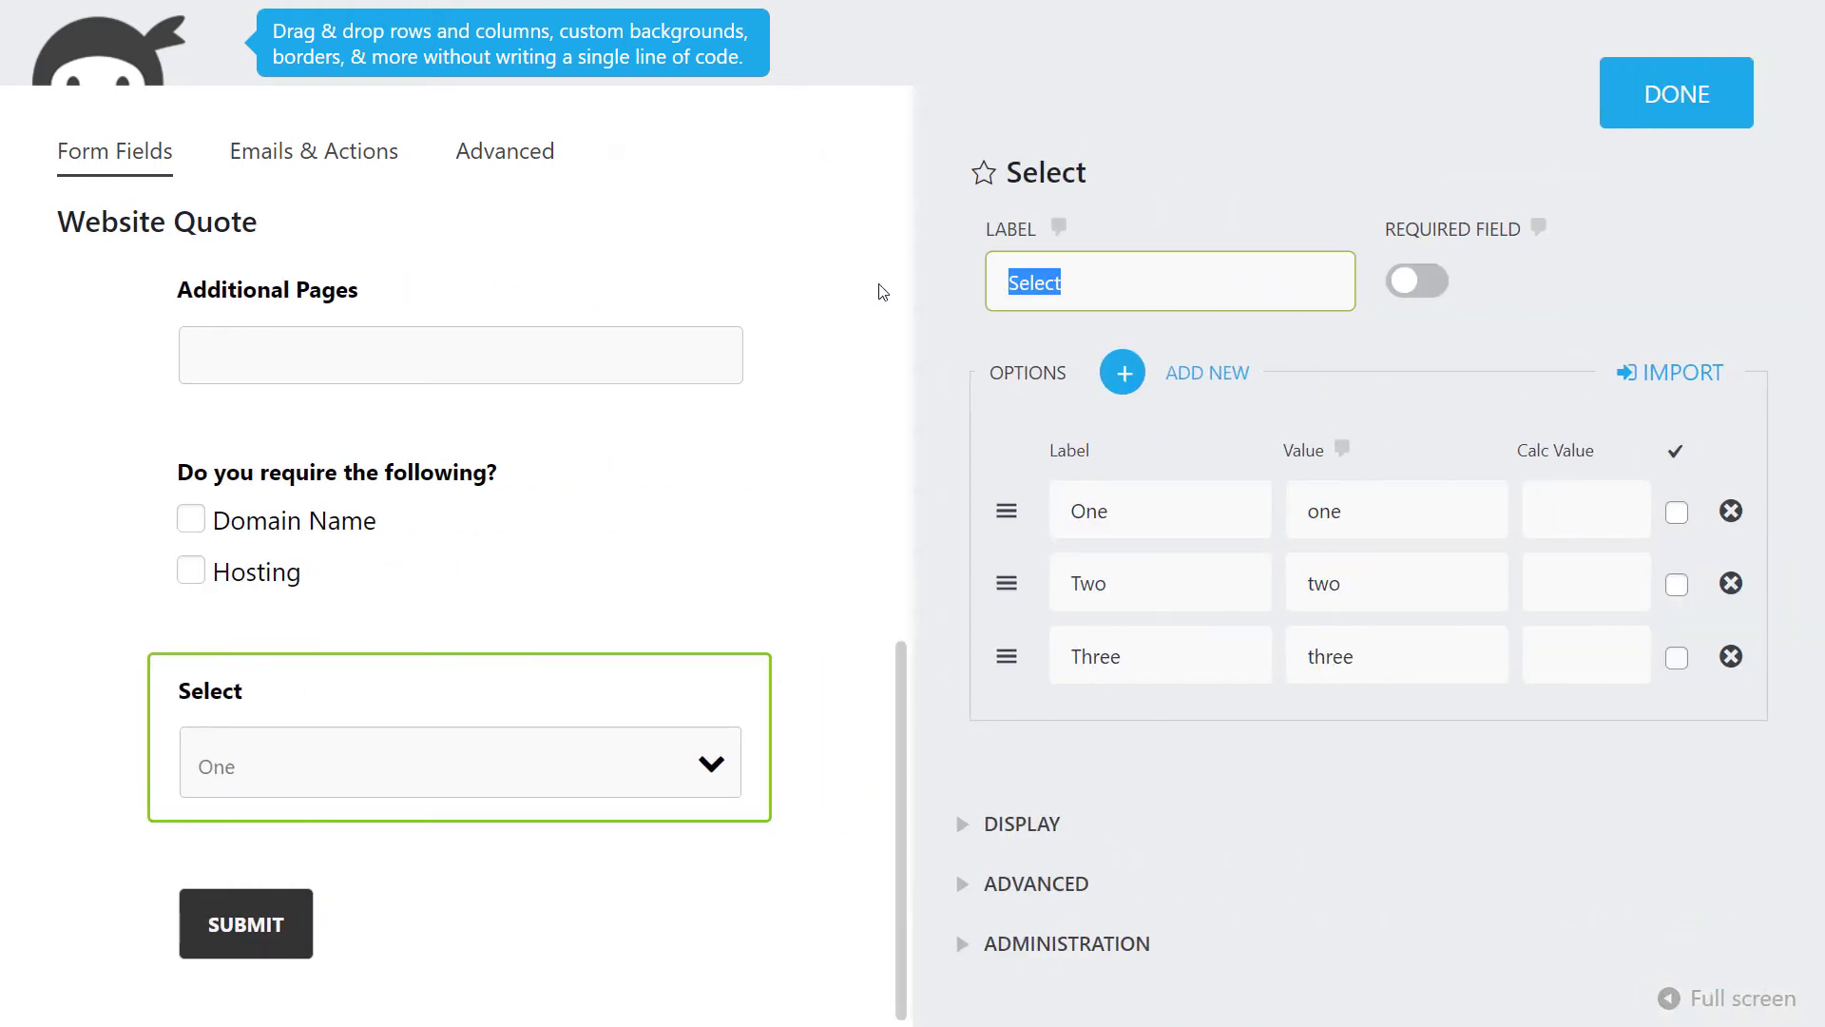
pyautogui.write('How will you ma')
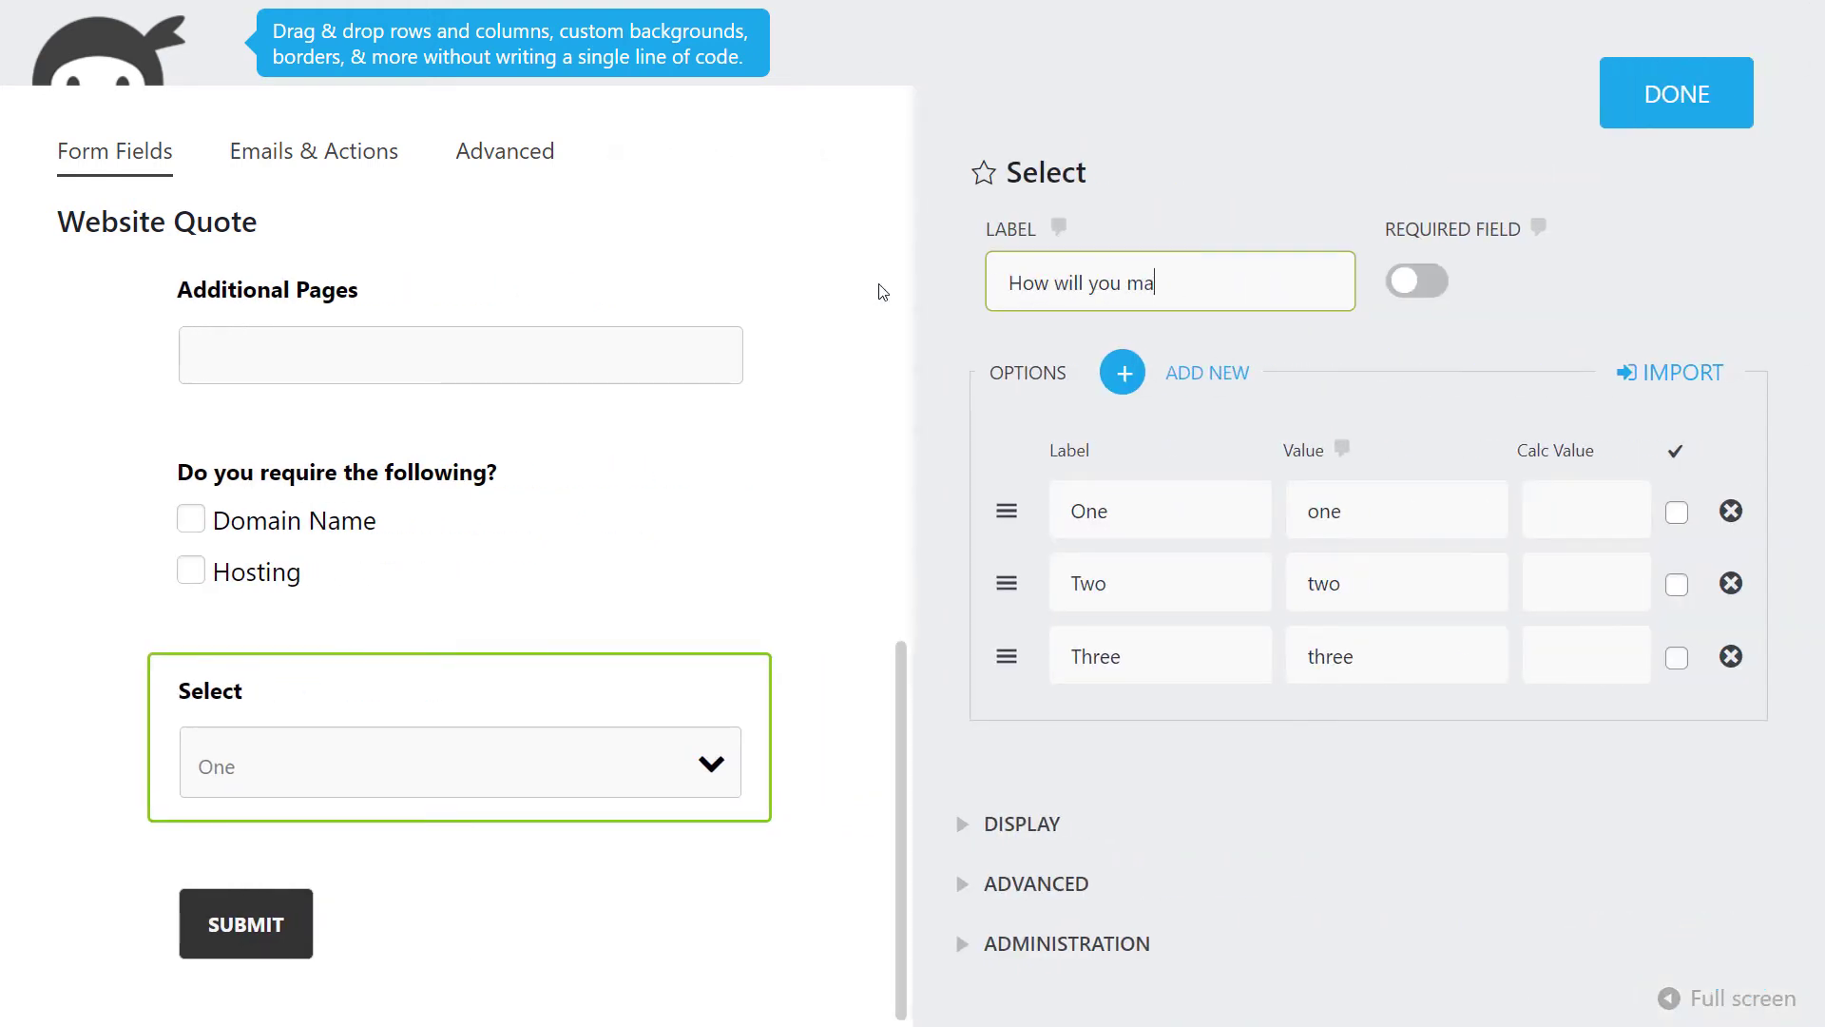
pyautogui.write('nage this website')
pyautogui.click(1135, 510)
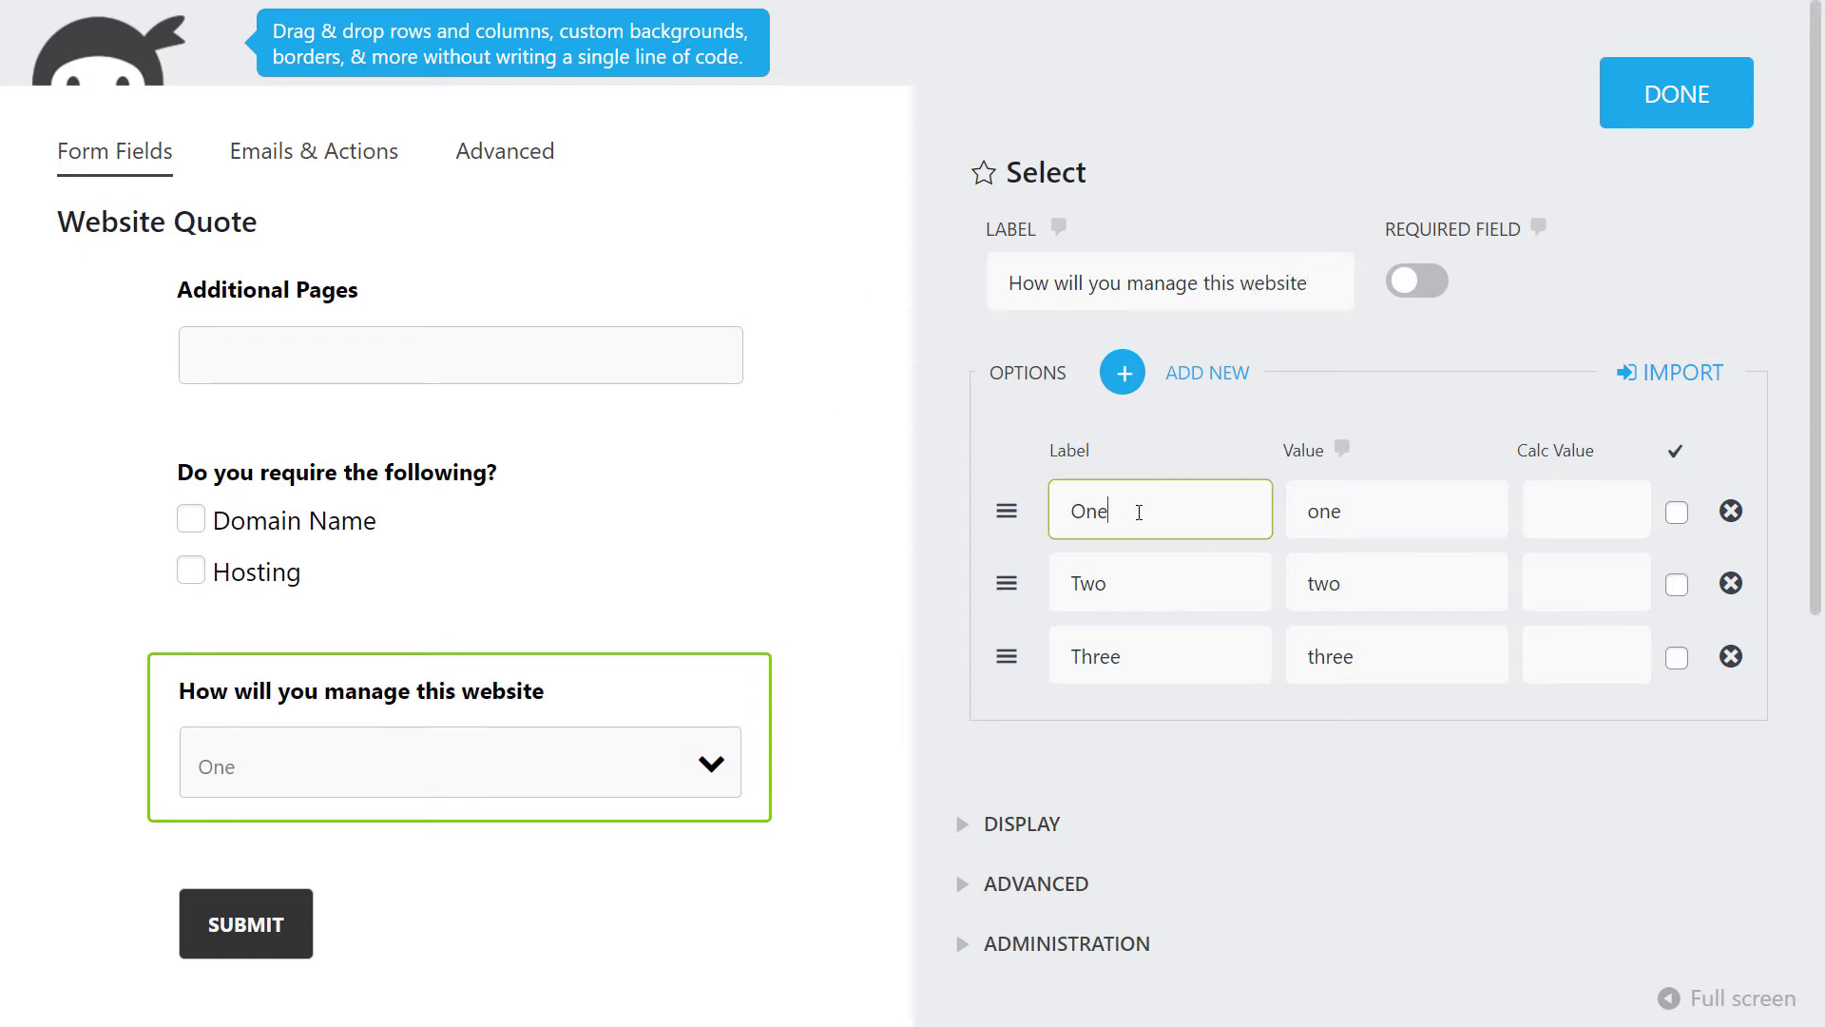
pyautogui.moveTo(1135, 510); pyautogui.dragTo(1078, 511)
pyautogui.write('I will run it myself')
pyautogui.press('Tab')
pyautogui.click(1593, 518)
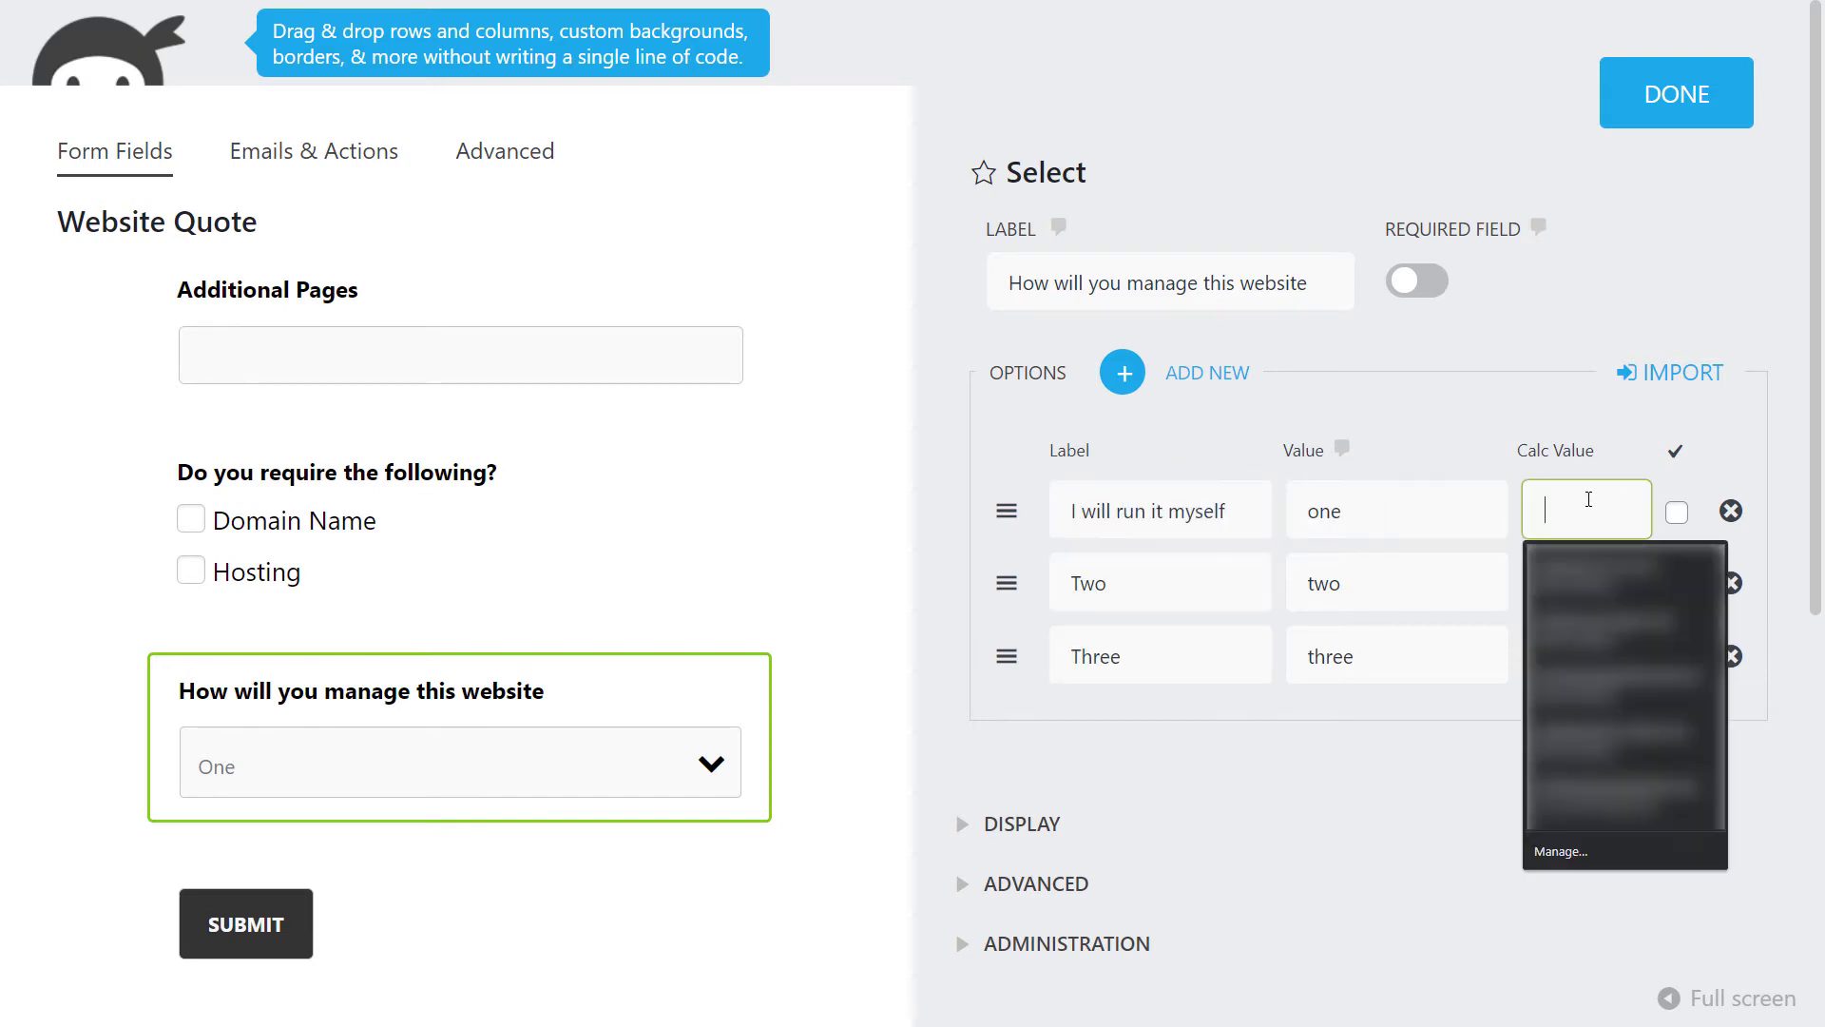
pyautogui.write('0')
pyautogui.hotkey('shift', 'Tab')
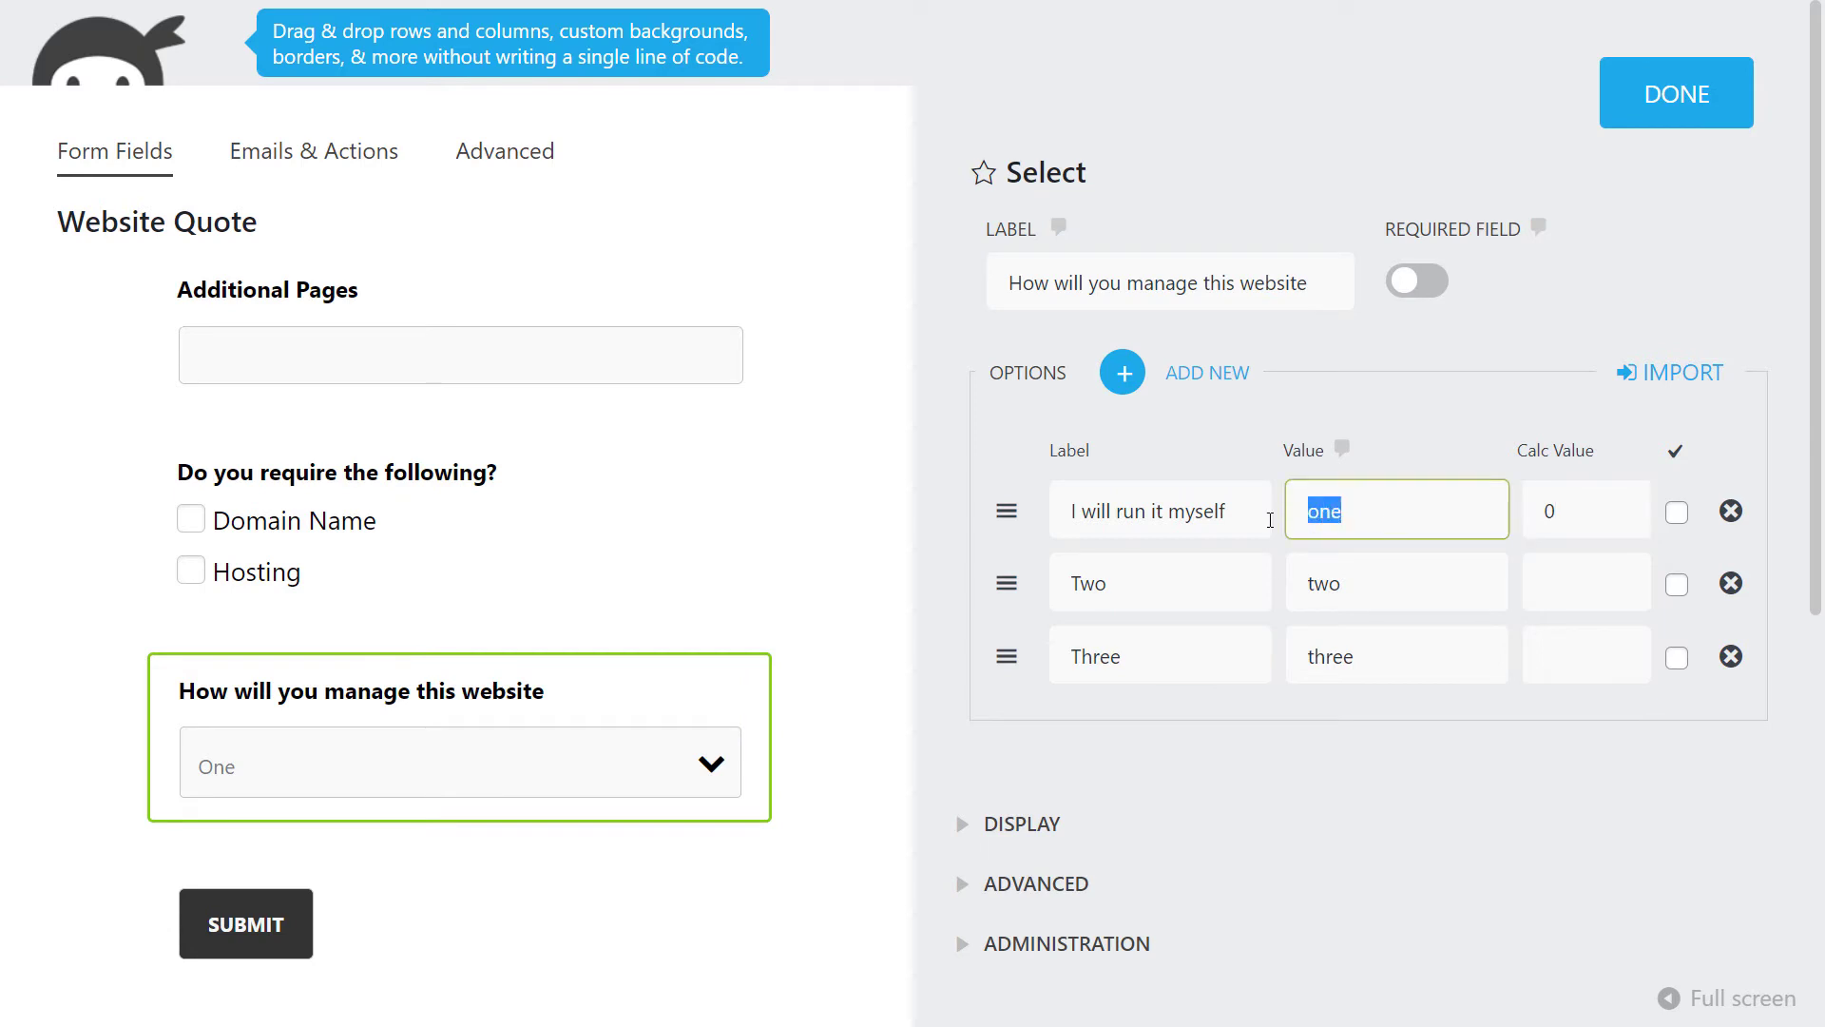
pyautogui.write('runmyself')
pyautogui.press('Tab')
# Make option two Basic Monthly Updates (basicmonth, 300) and option three Weekly Updates (weekly, 600).
pyautogui.doubleClick(1178, 585)
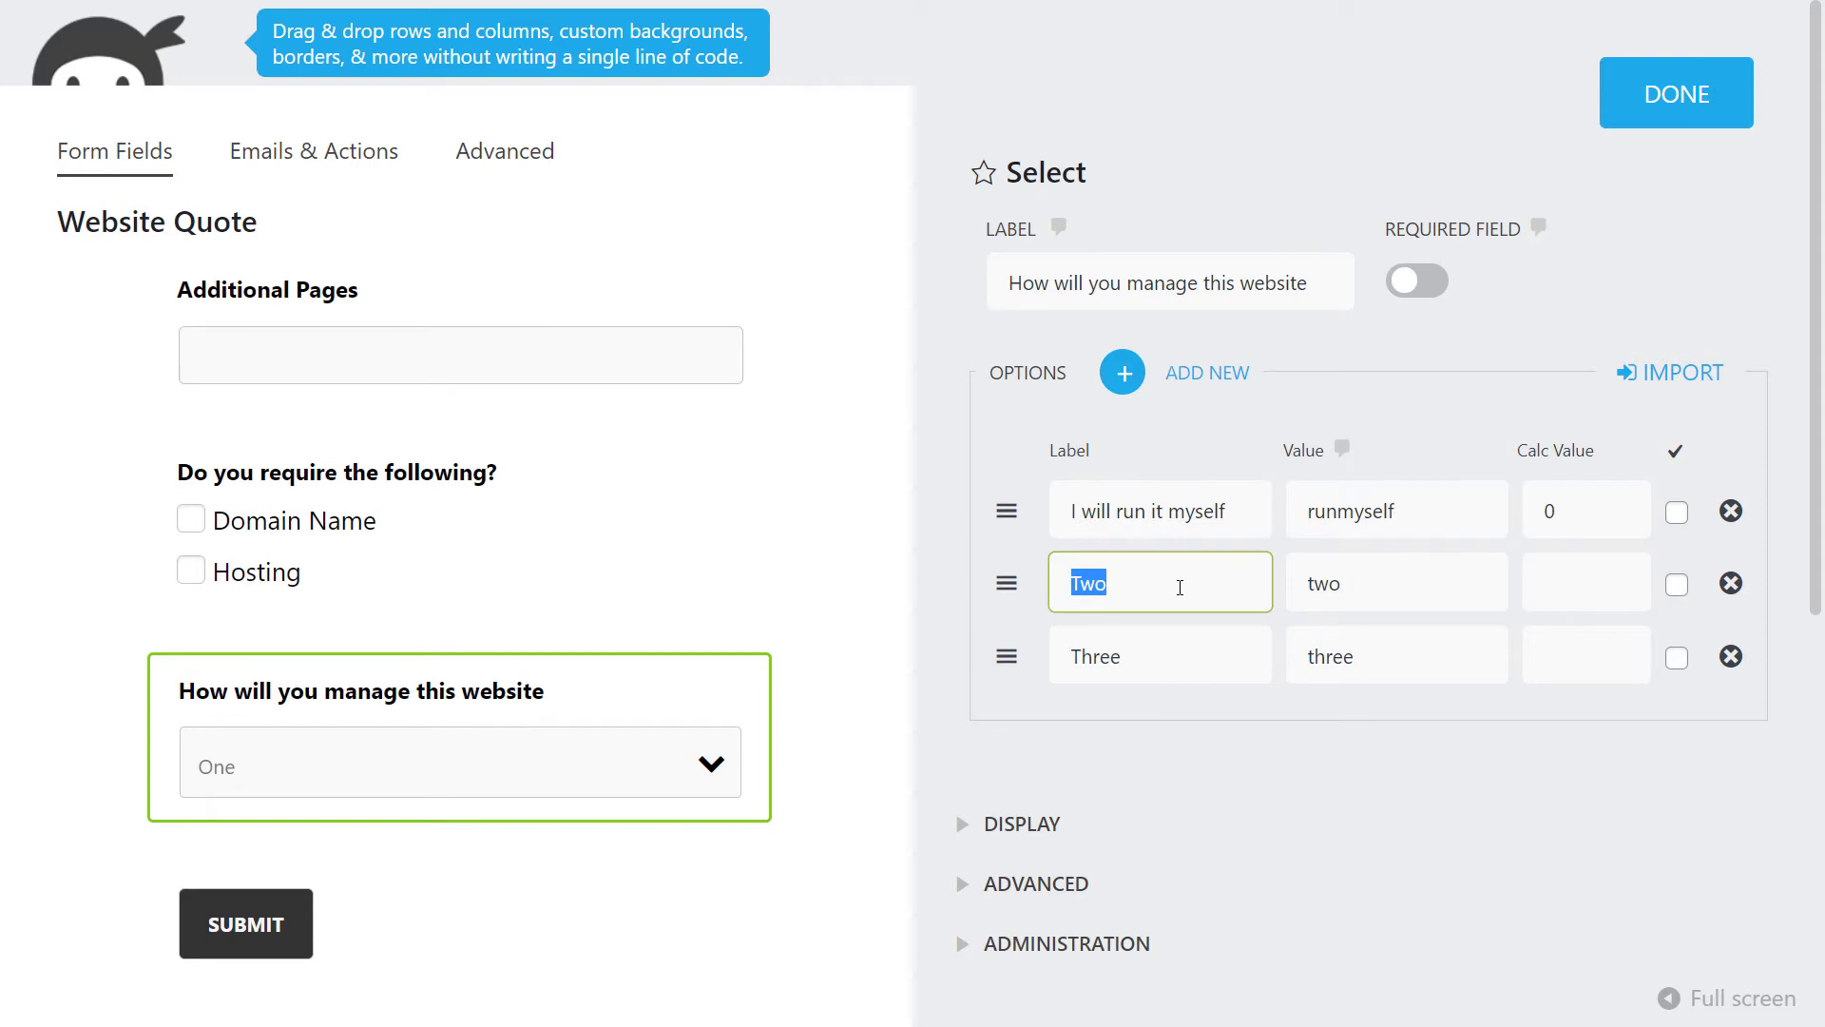
pyautogui.write('basic ')
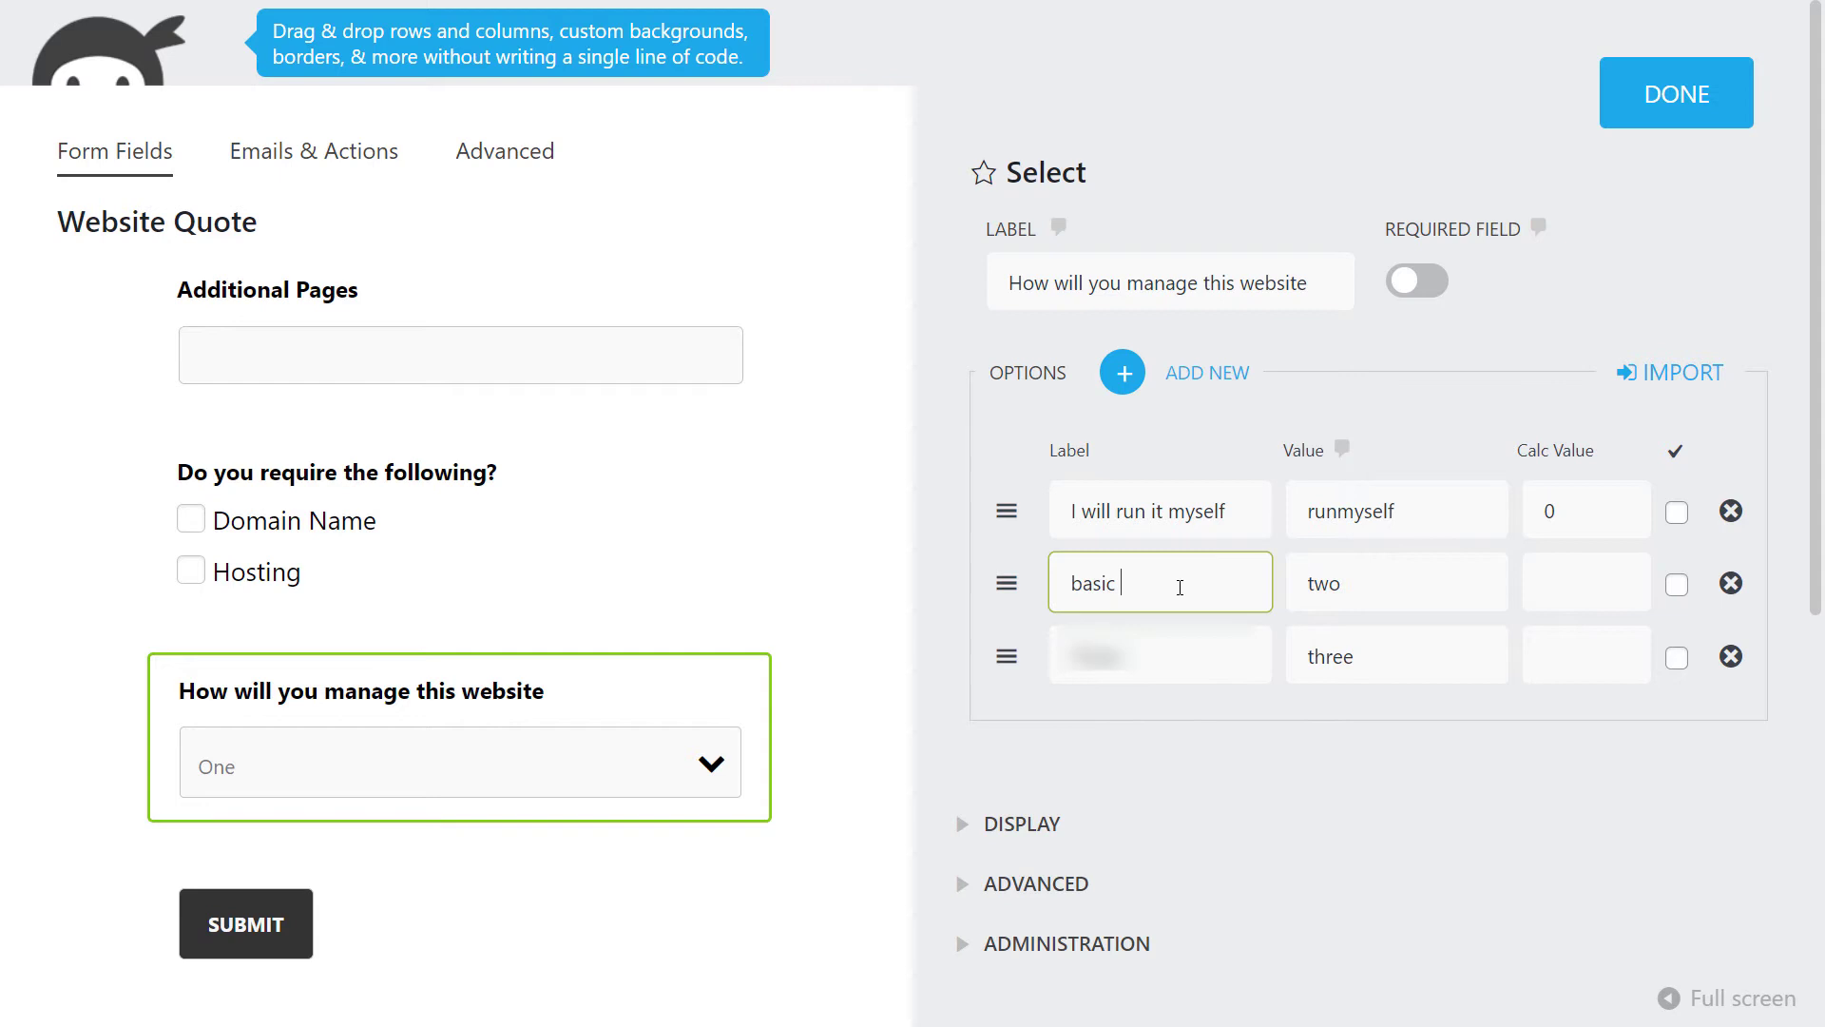
pyautogui.write('Monthly Updates')
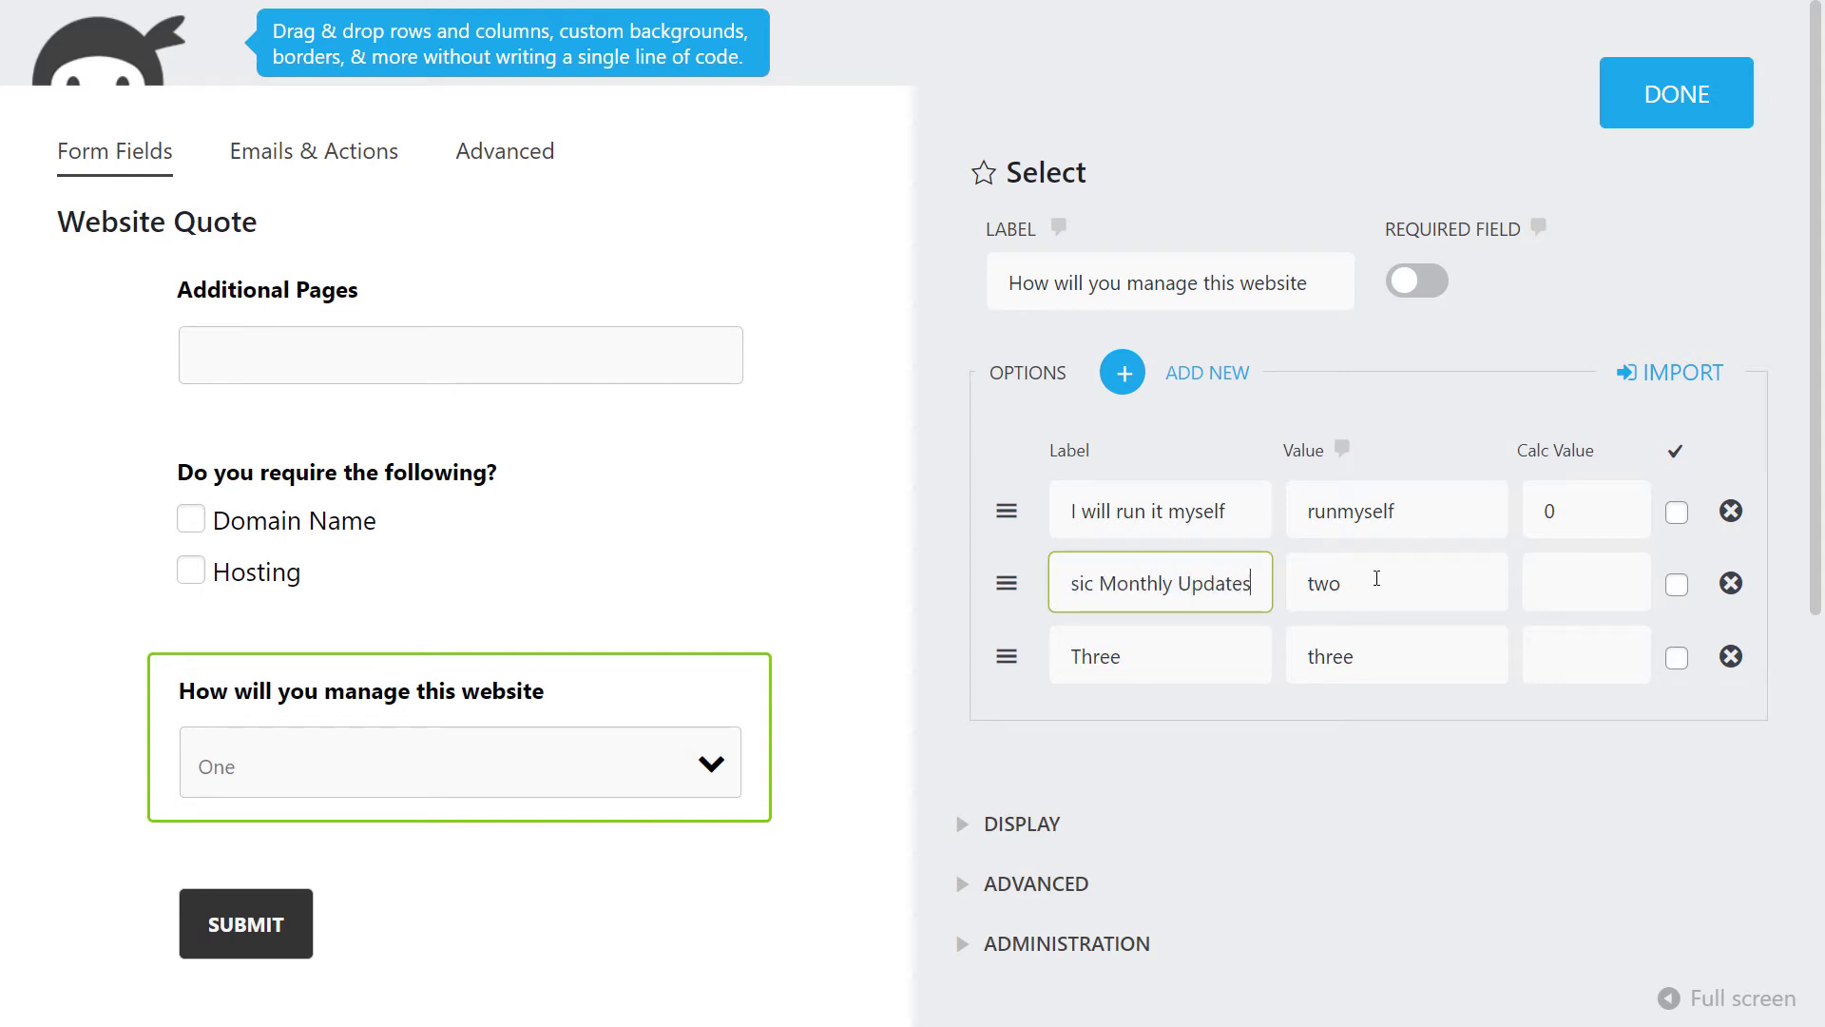
pyautogui.press('Tab')
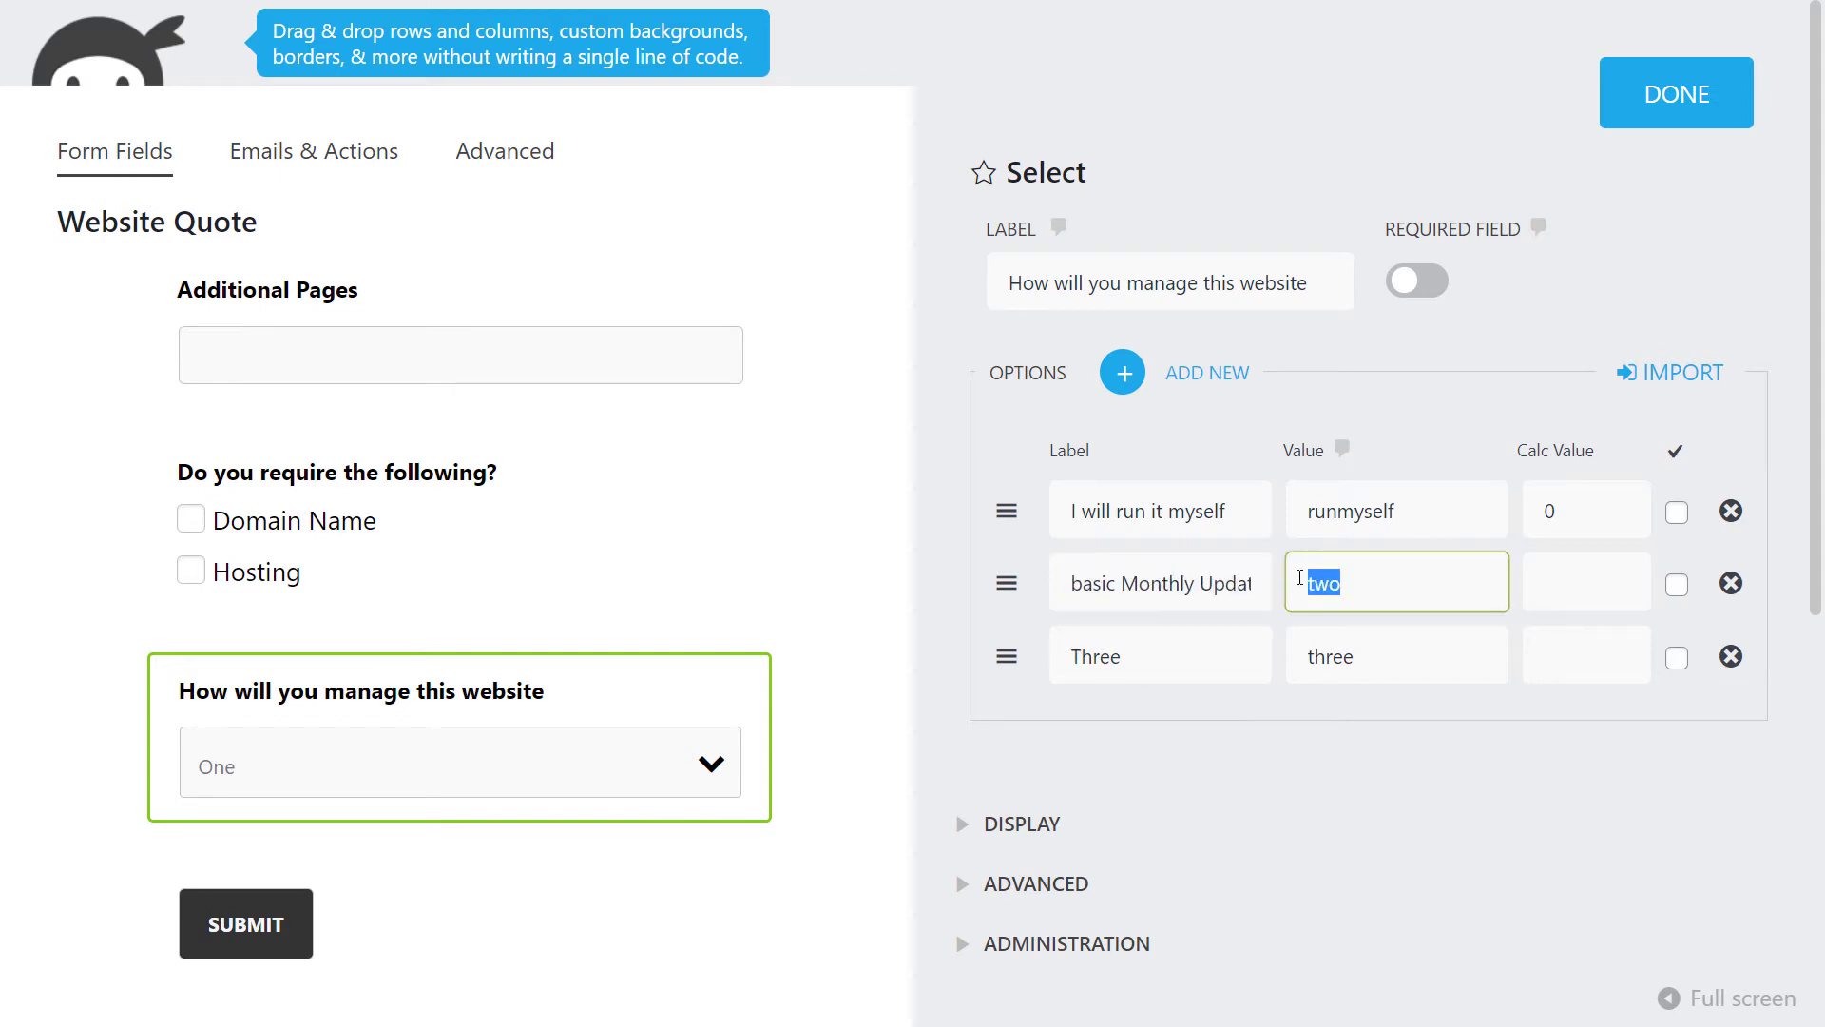
pyautogui.write('basicmonth')
pyautogui.click(1594, 587)
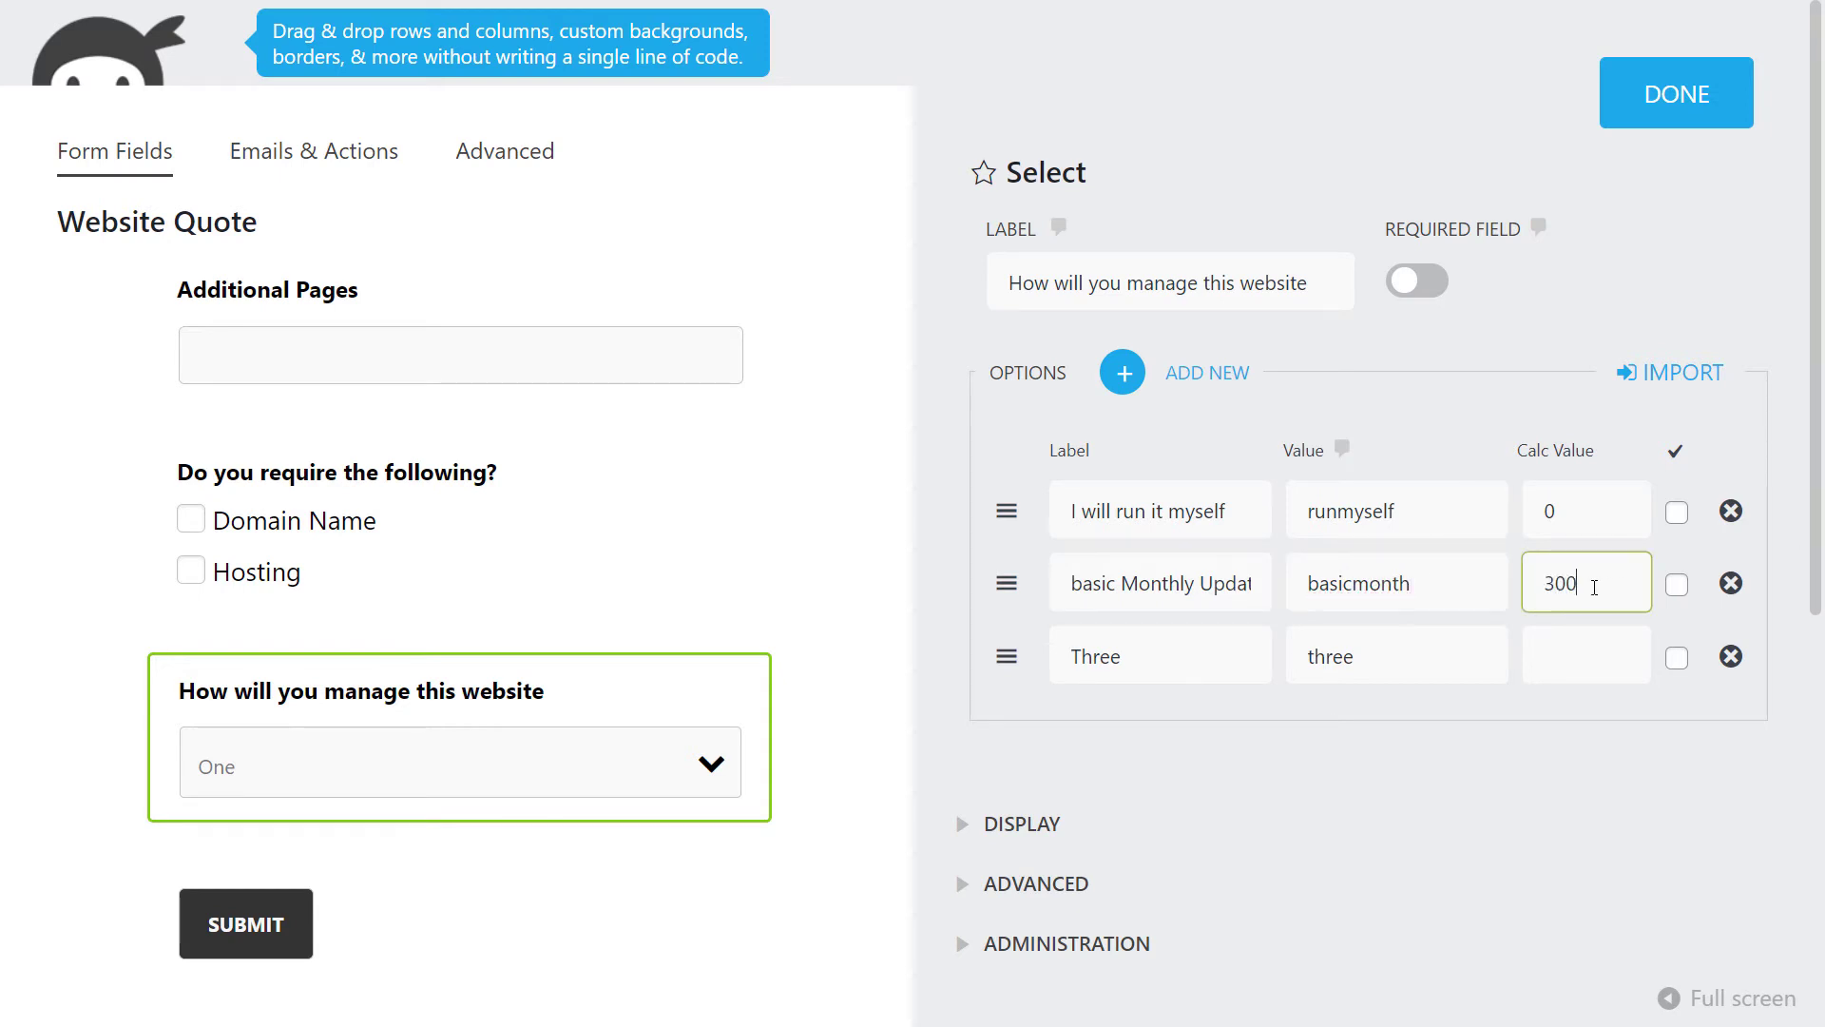
pyautogui.moveTo(1122, 656); pyautogui.dragTo(1073, 656)
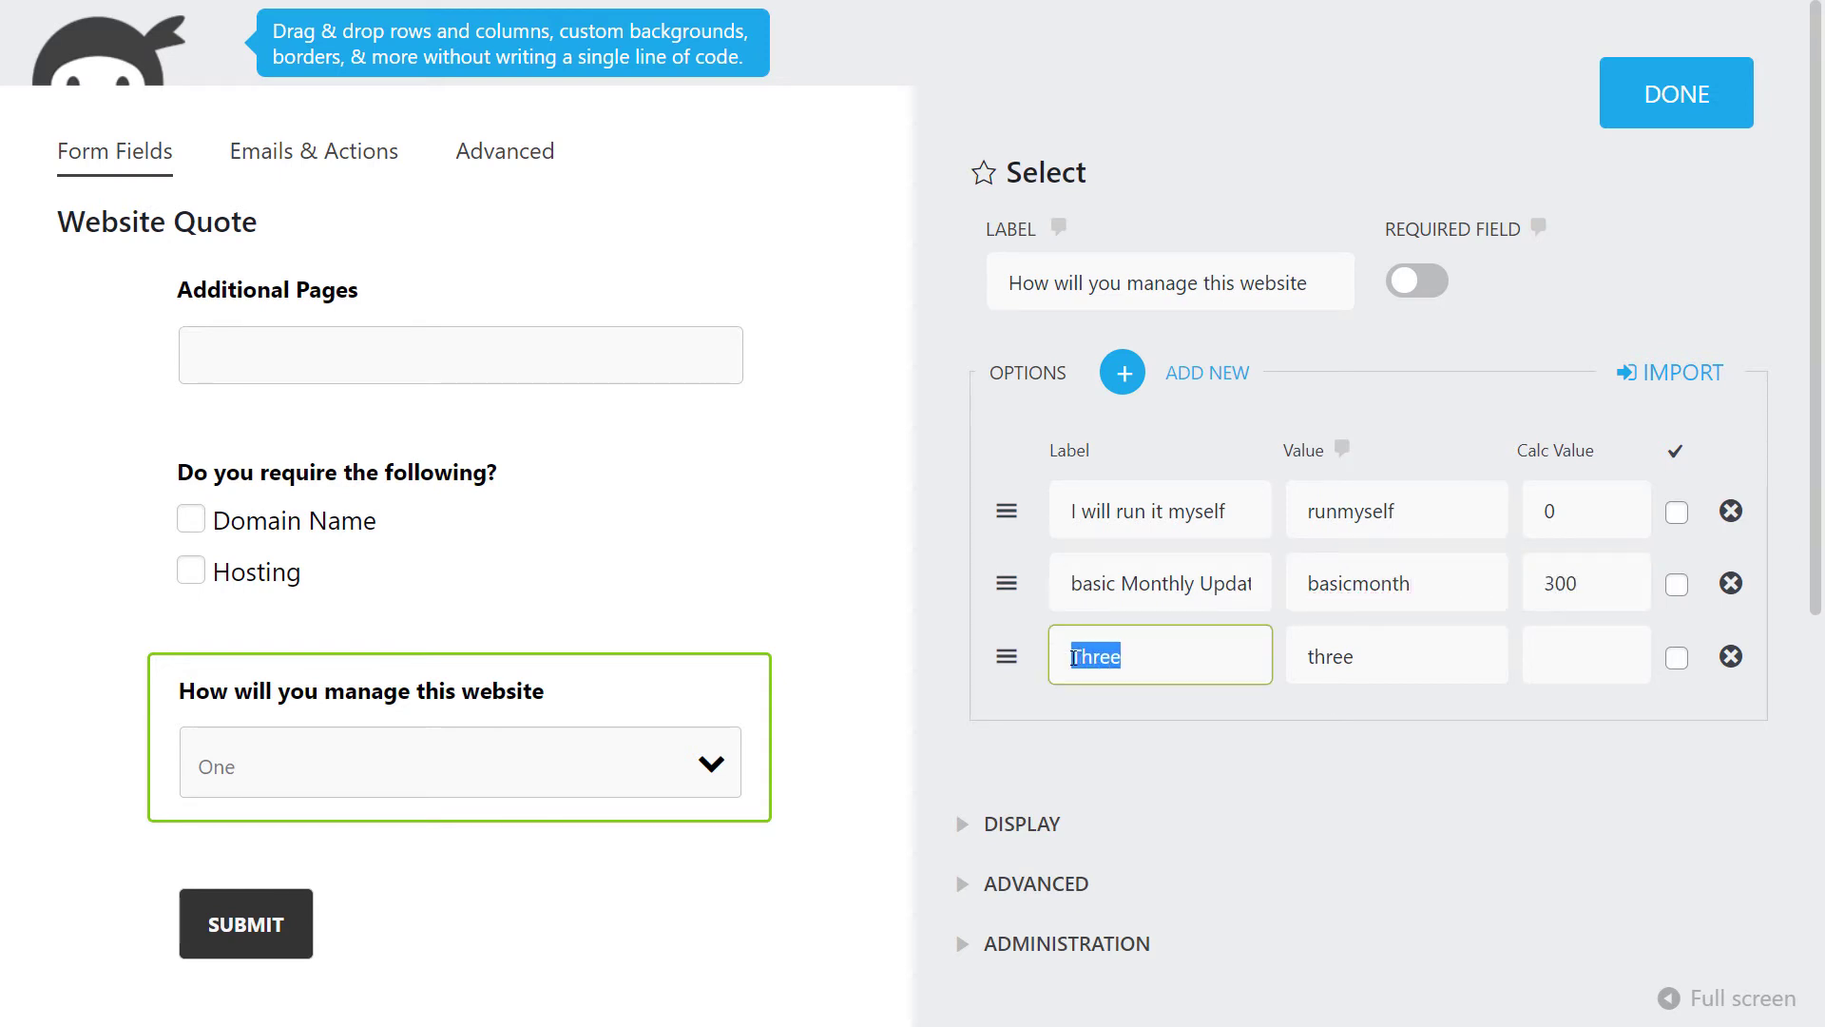
pyautogui.write('Weekly')
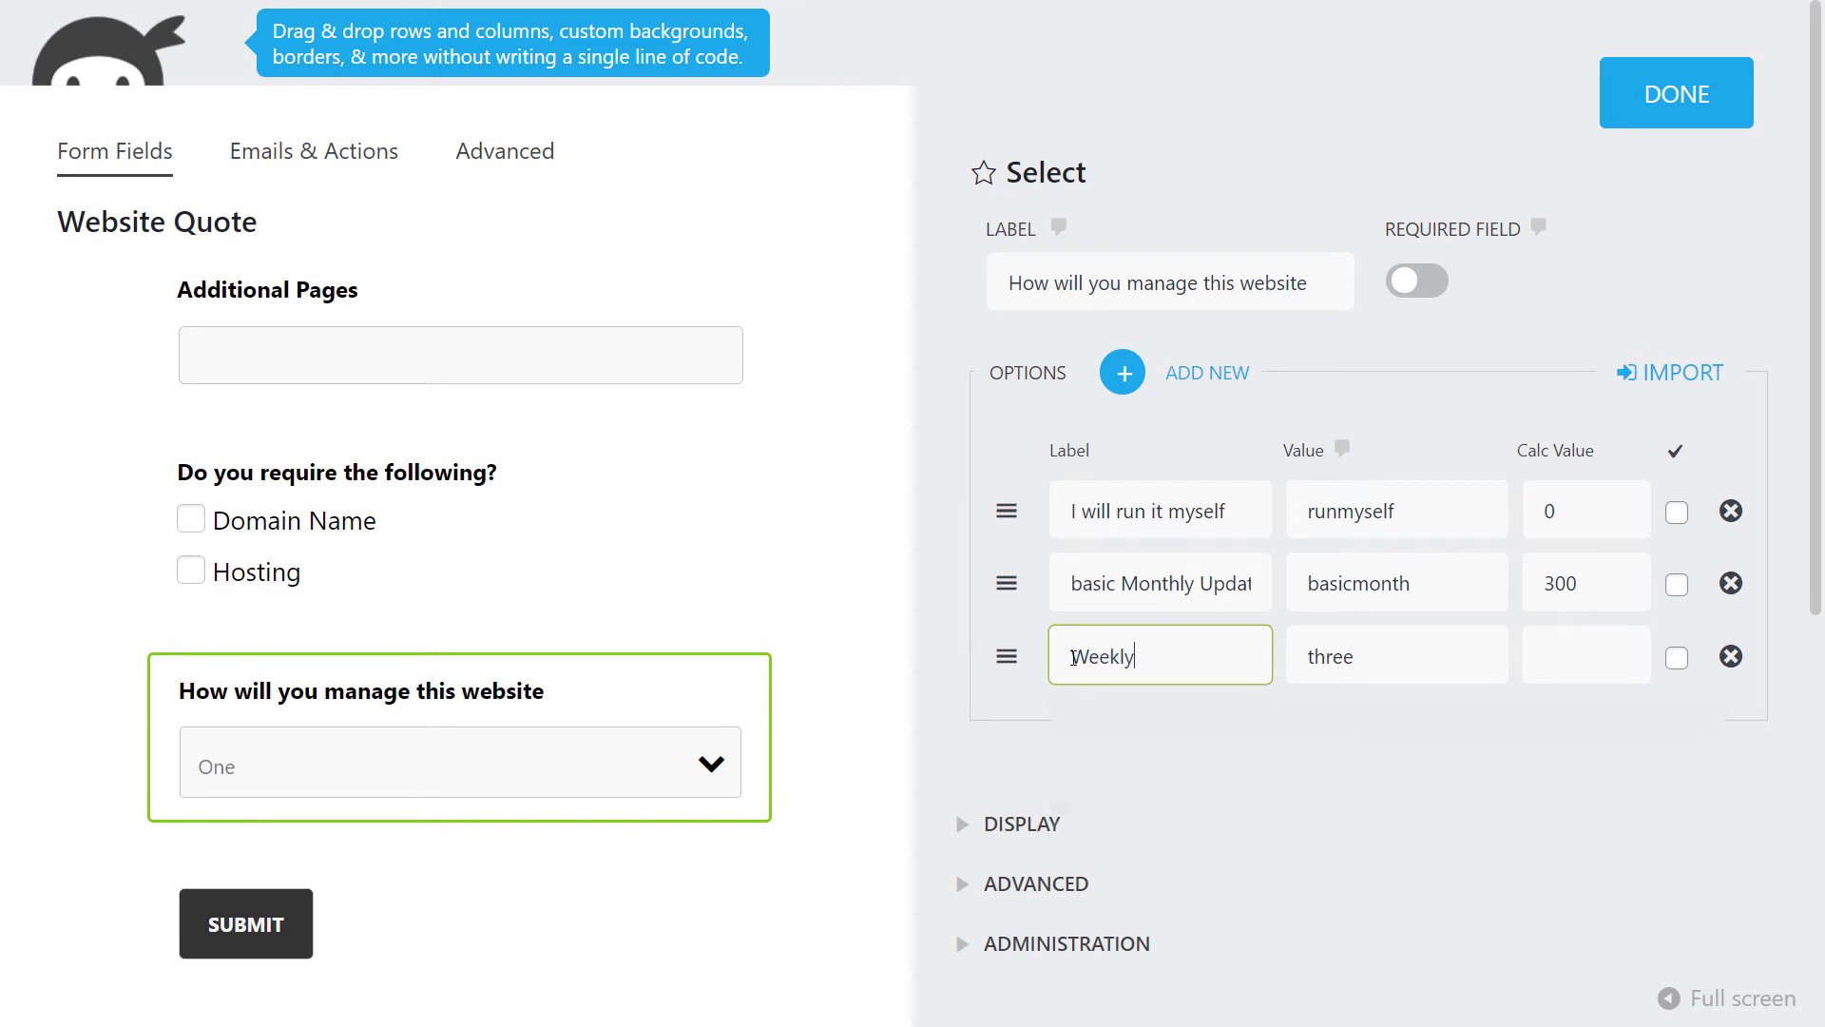
pyautogui.write(' Updates')
pyautogui.moveTo(1315, 663); pyautogui.dragTo(1353, 652)
pyautogui.write('weekly')
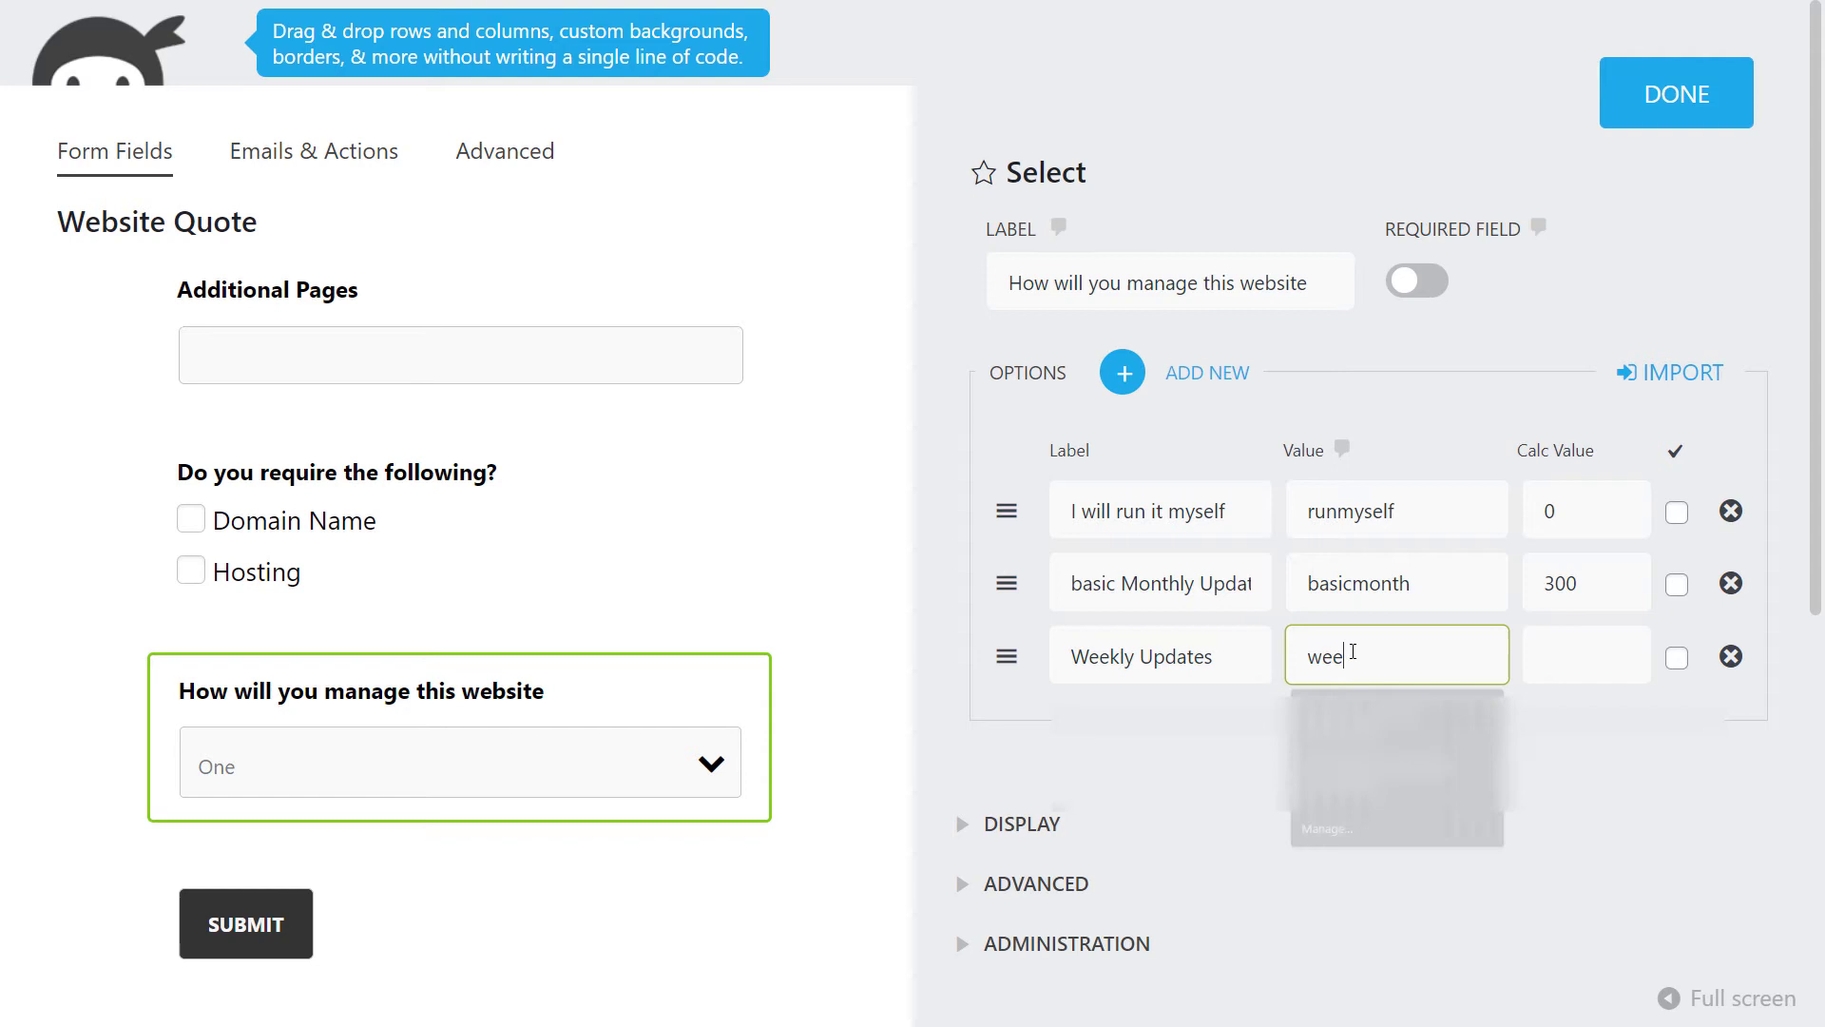
pyautogui.click(1575, 666)
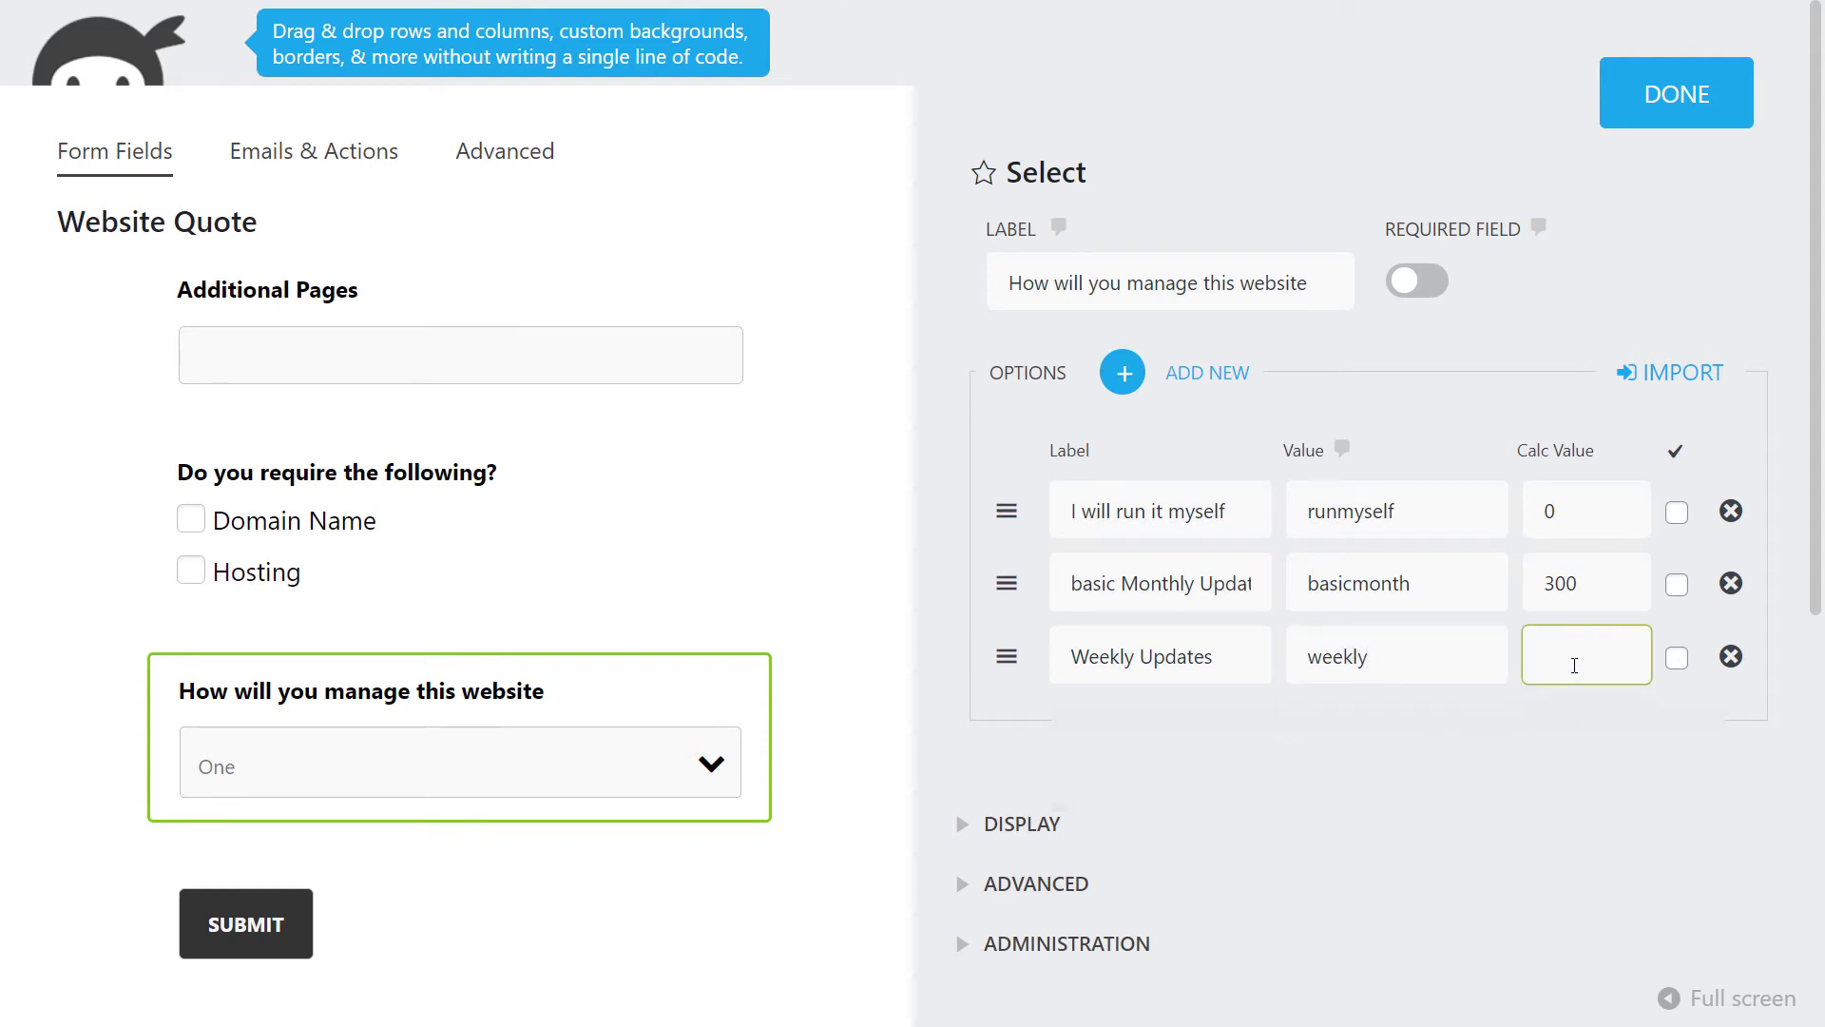
pyautogui.write('600')
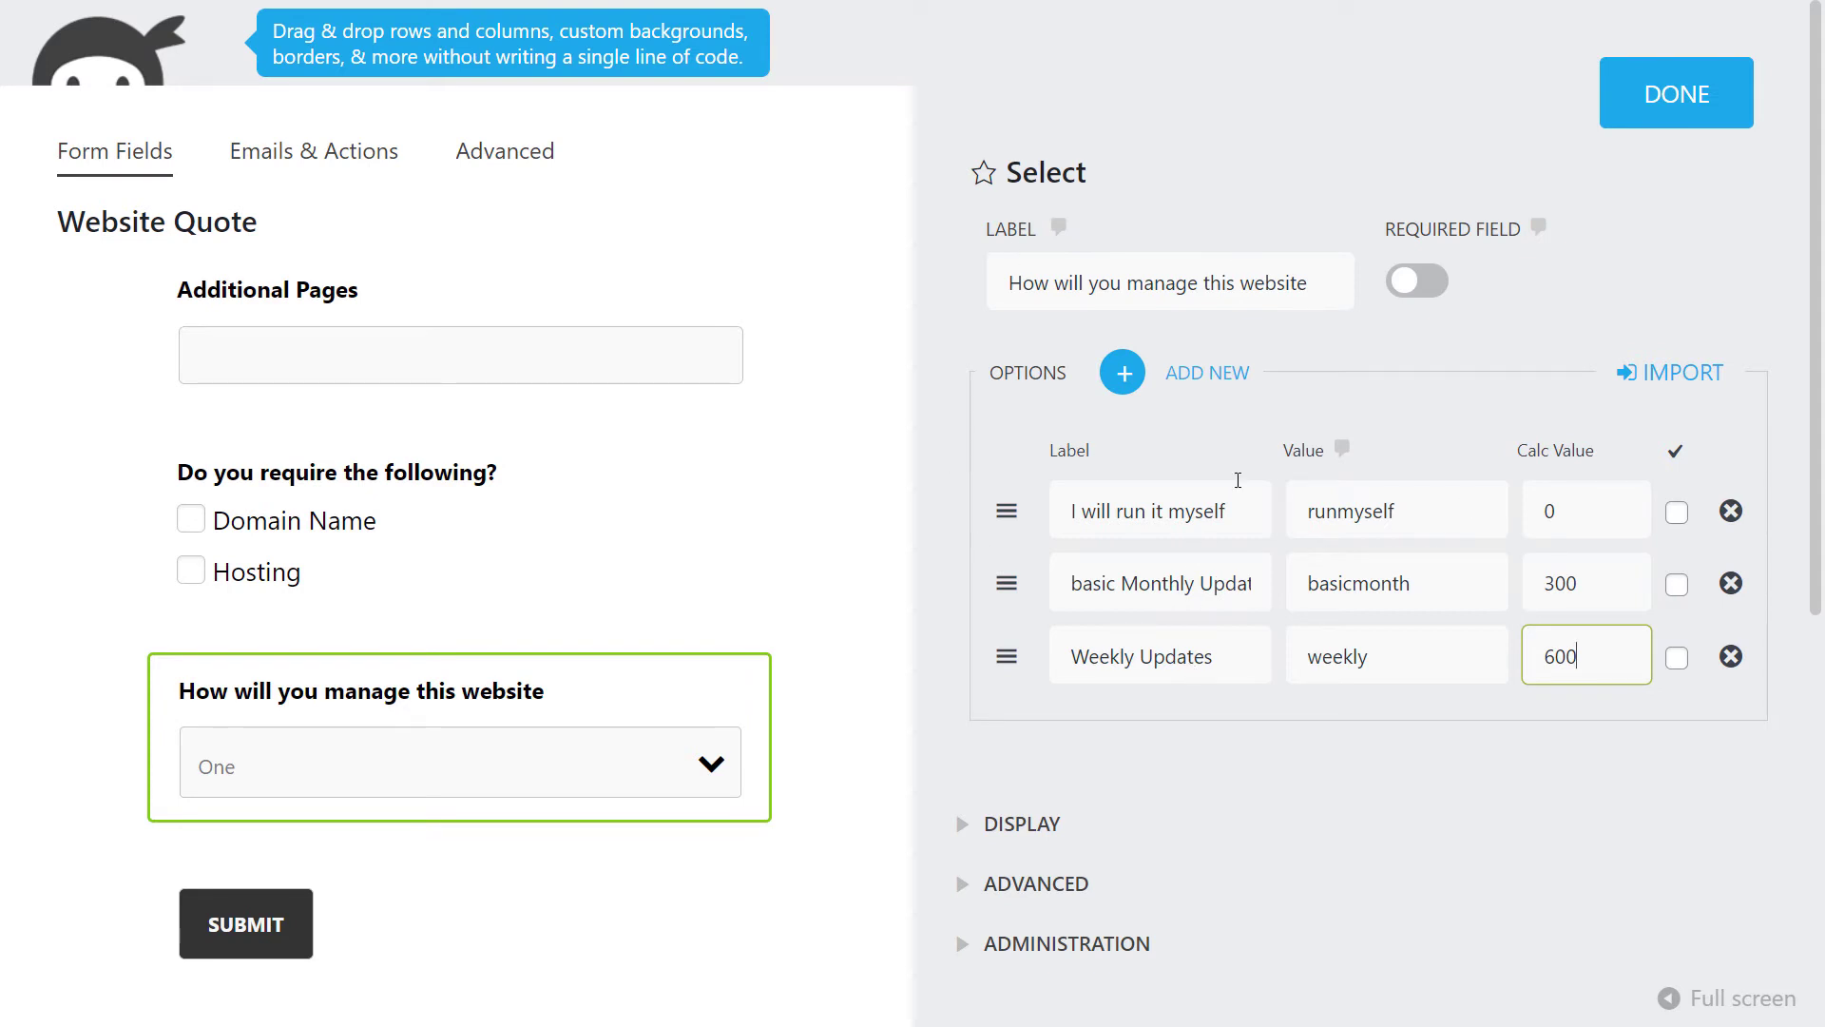
pyautogui.click(1711, 95)
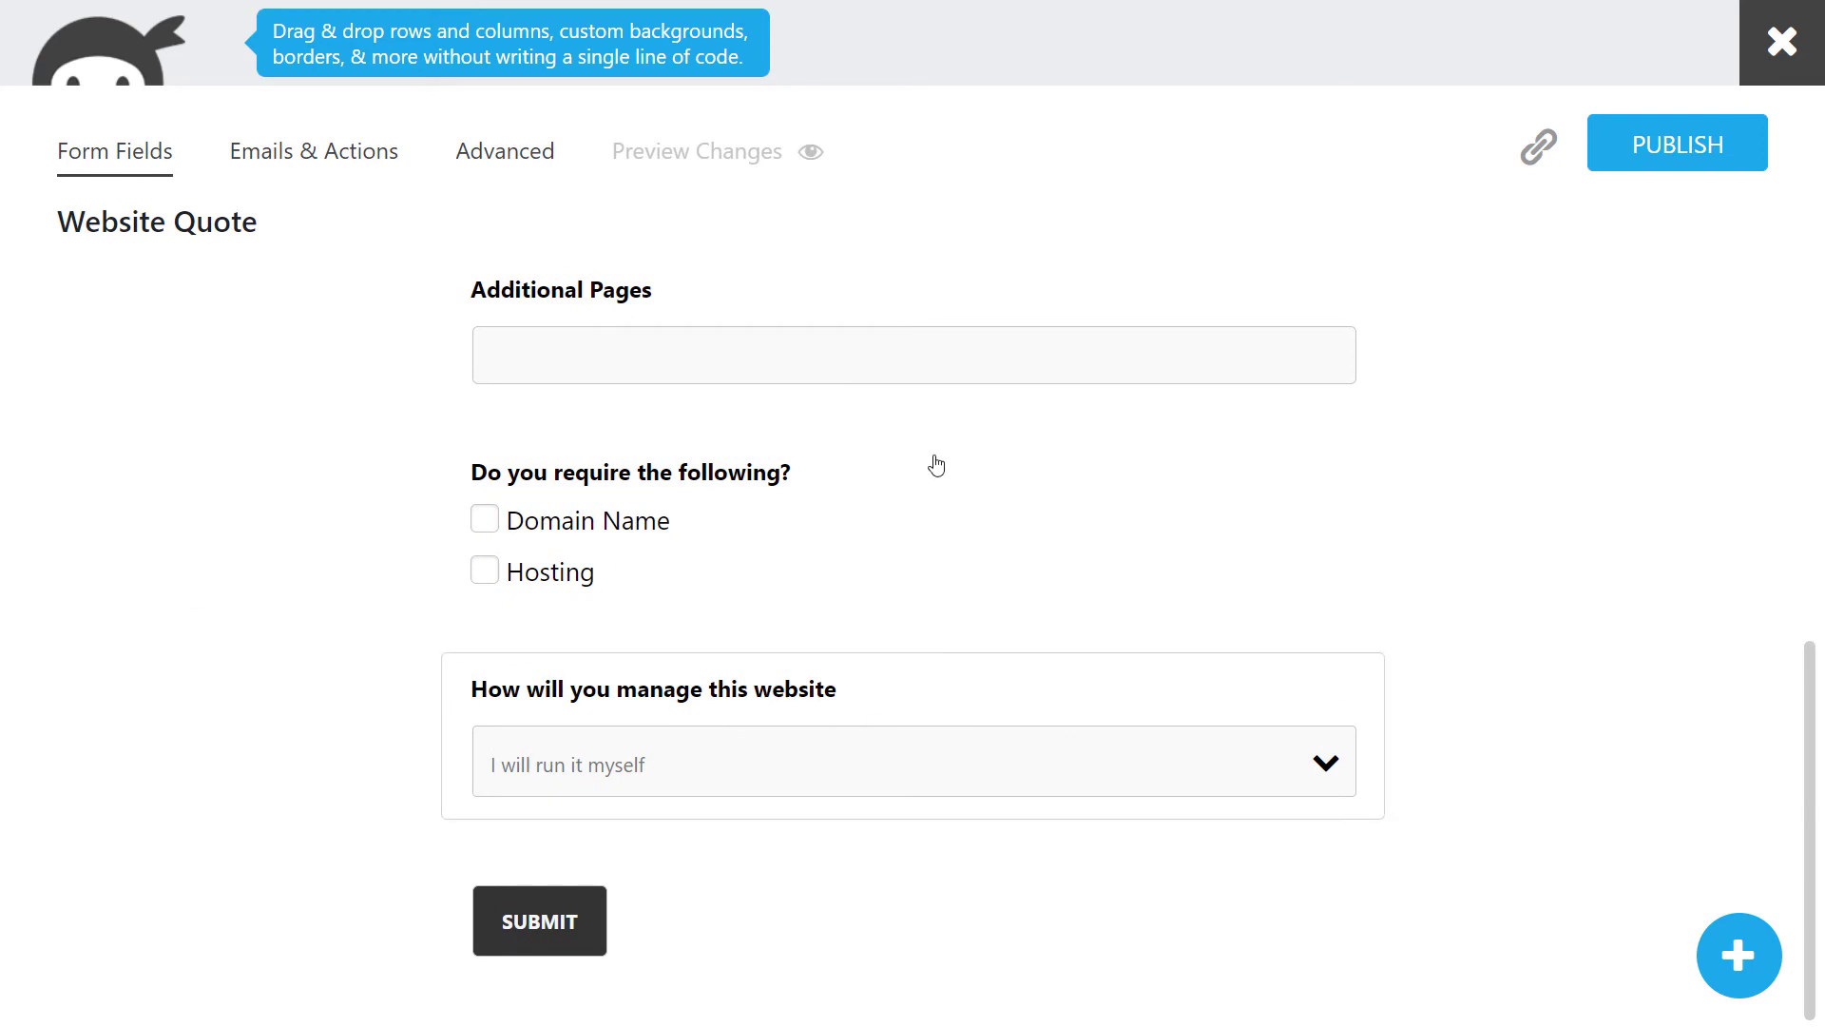
# Add a calculation named 'updates' that holds the website-management dropdown's merge tag.
pyautogui.click(499, 155)
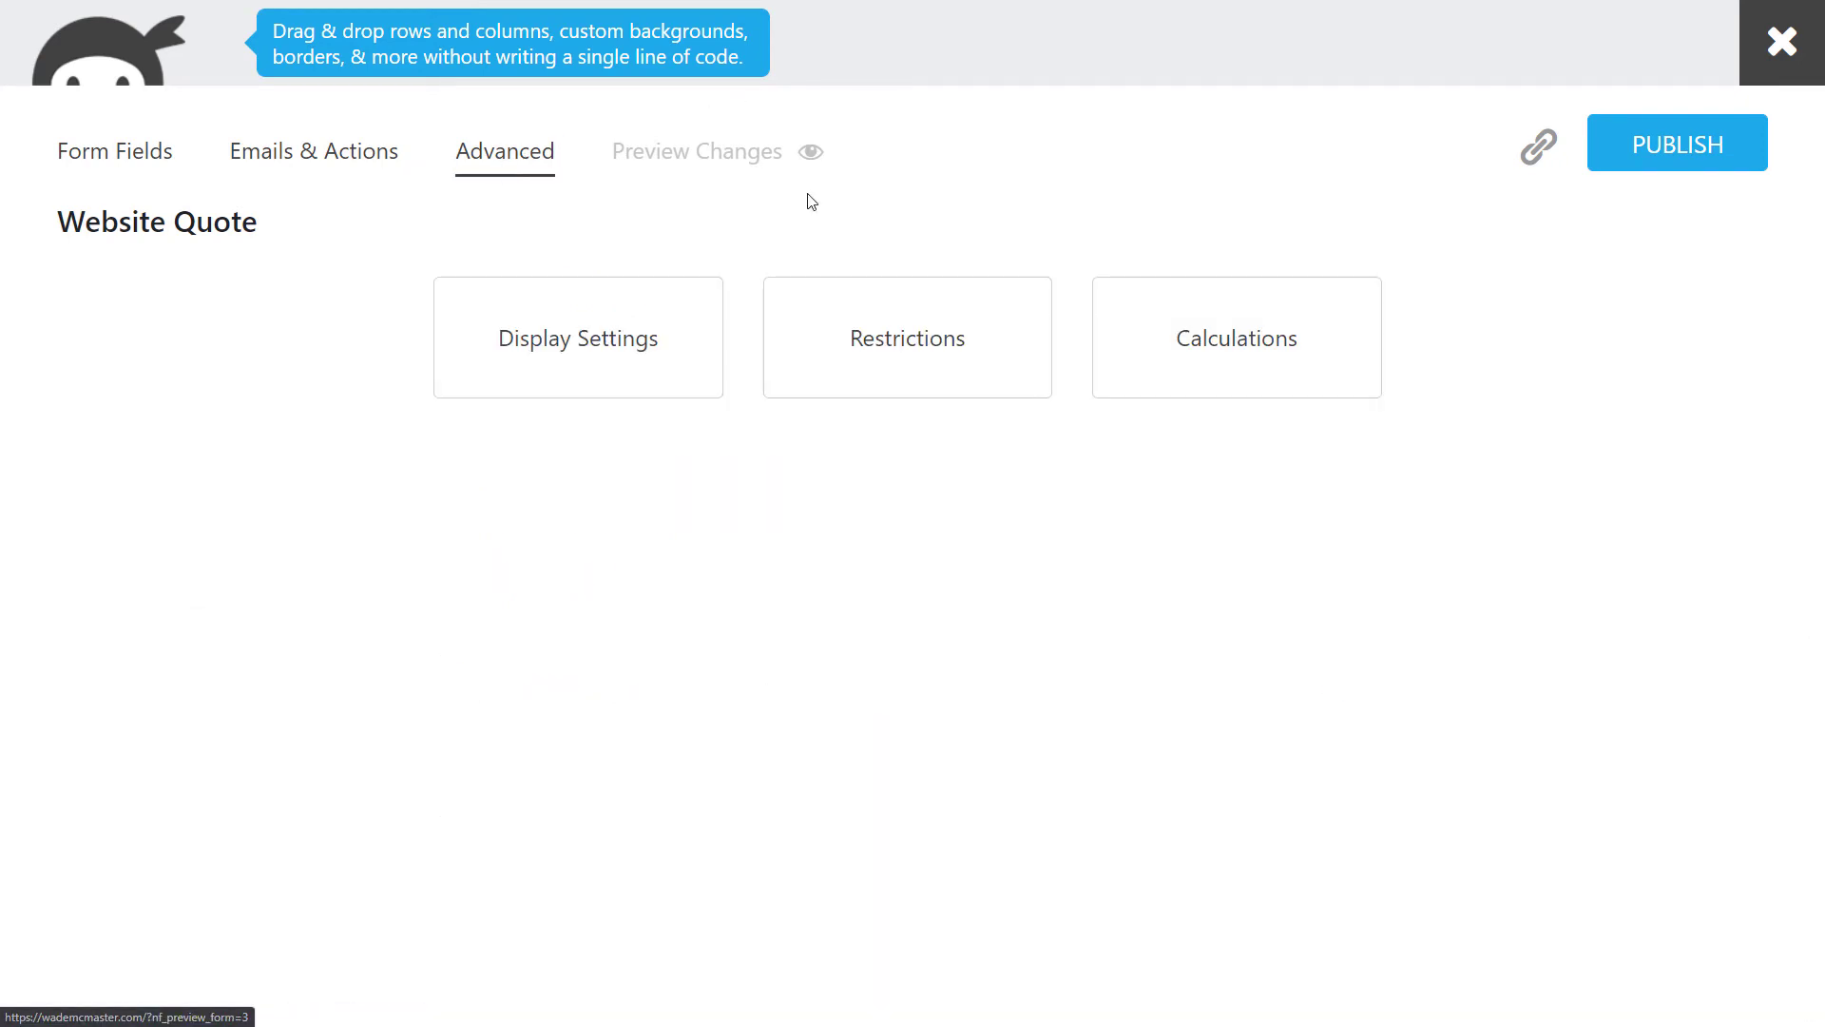
pyautogui.click(1267, 339)
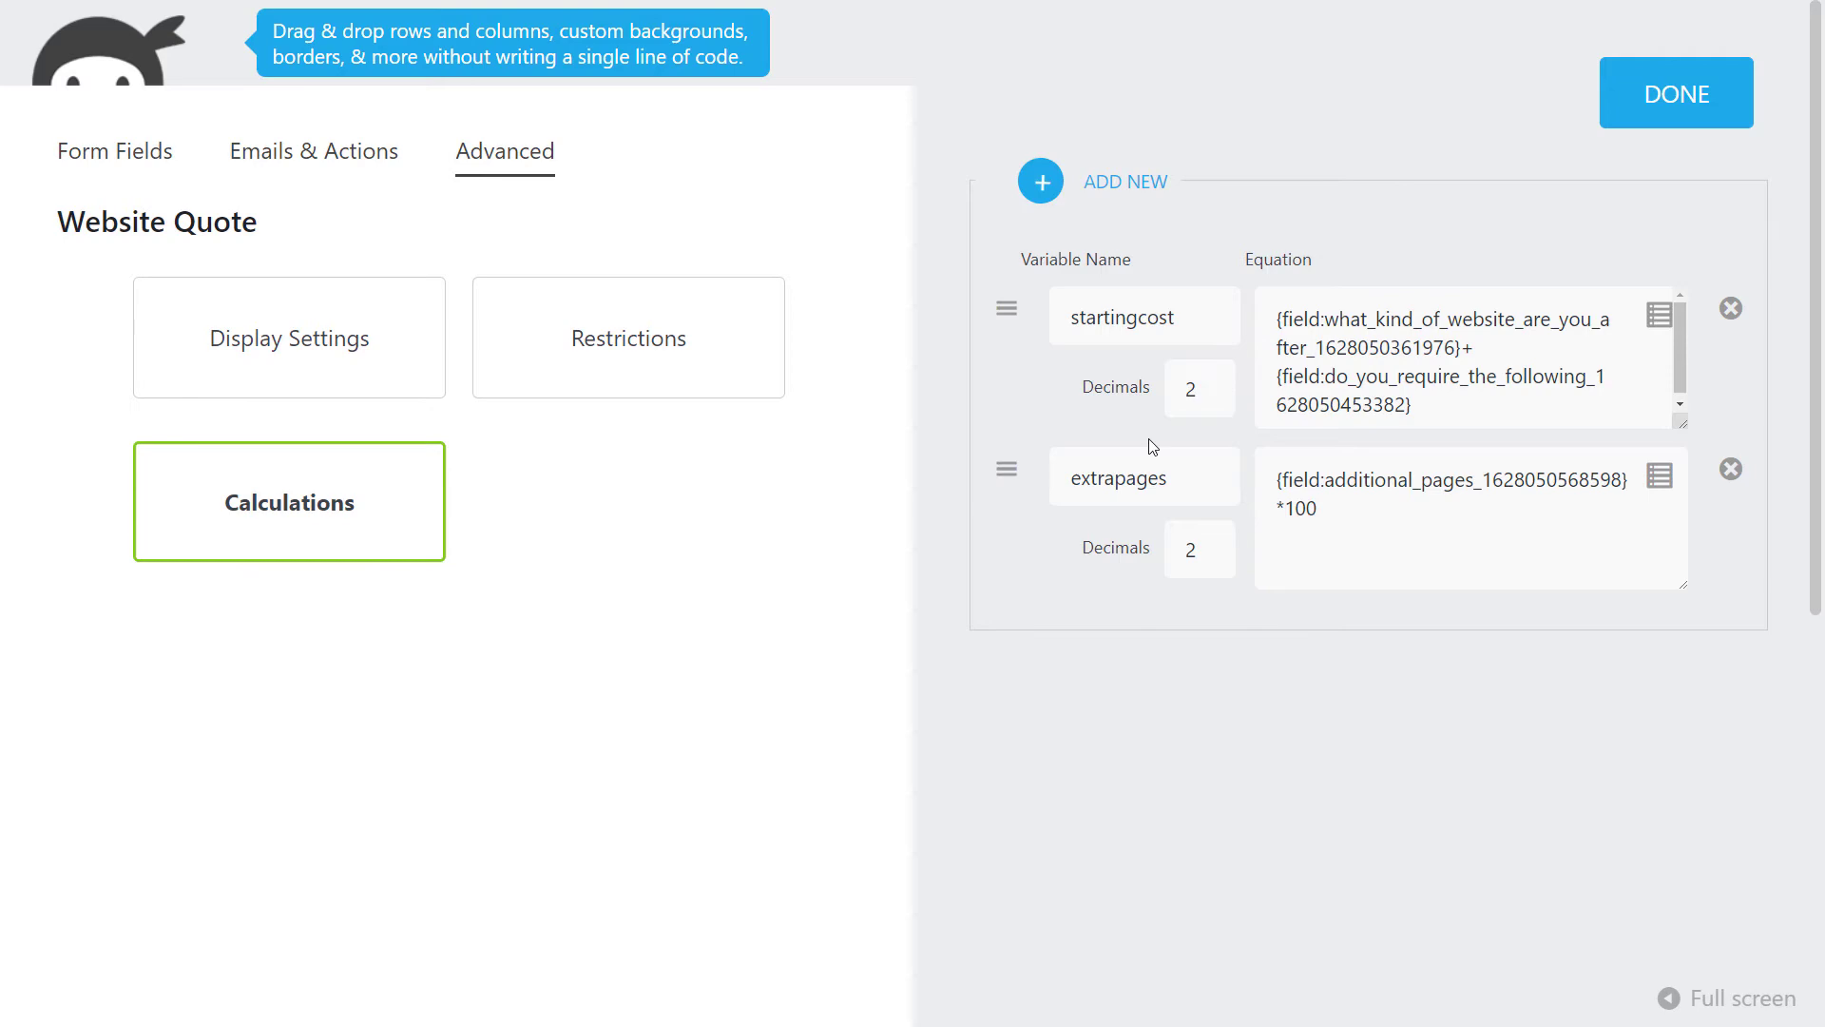
pyautogui.click(1041, 181)
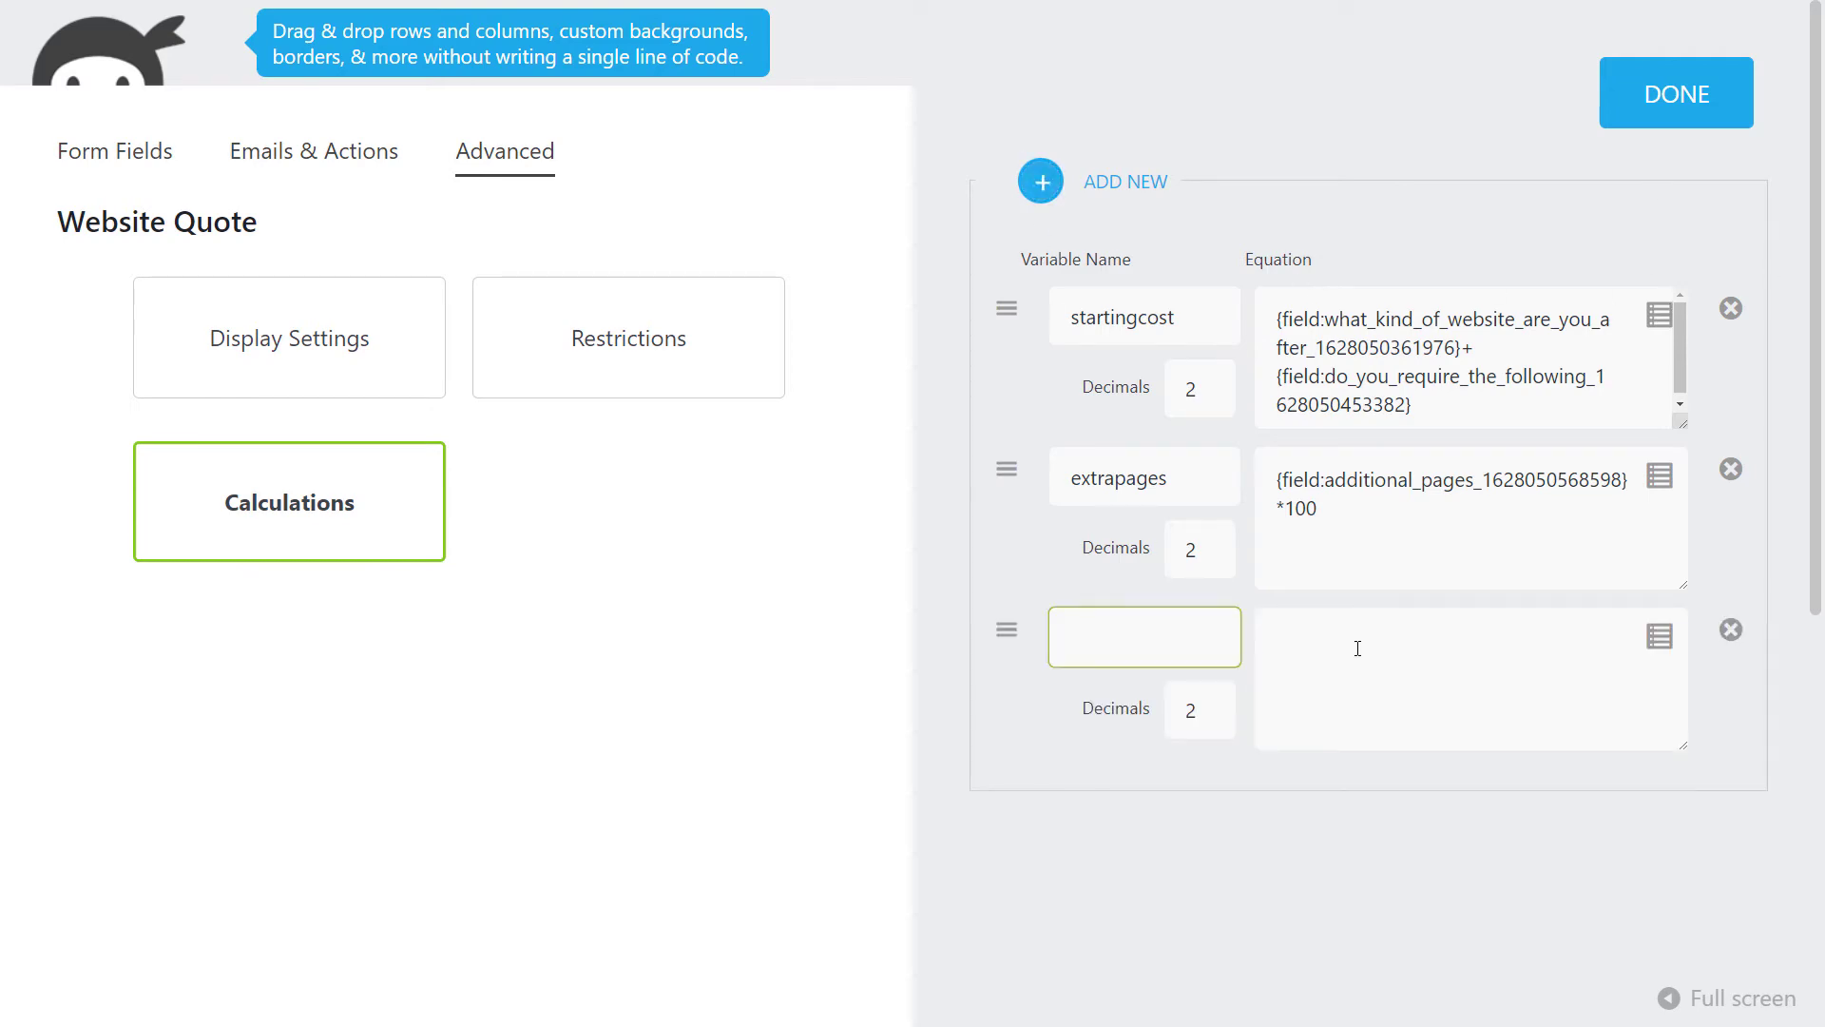
pyautogui.write('Updates')
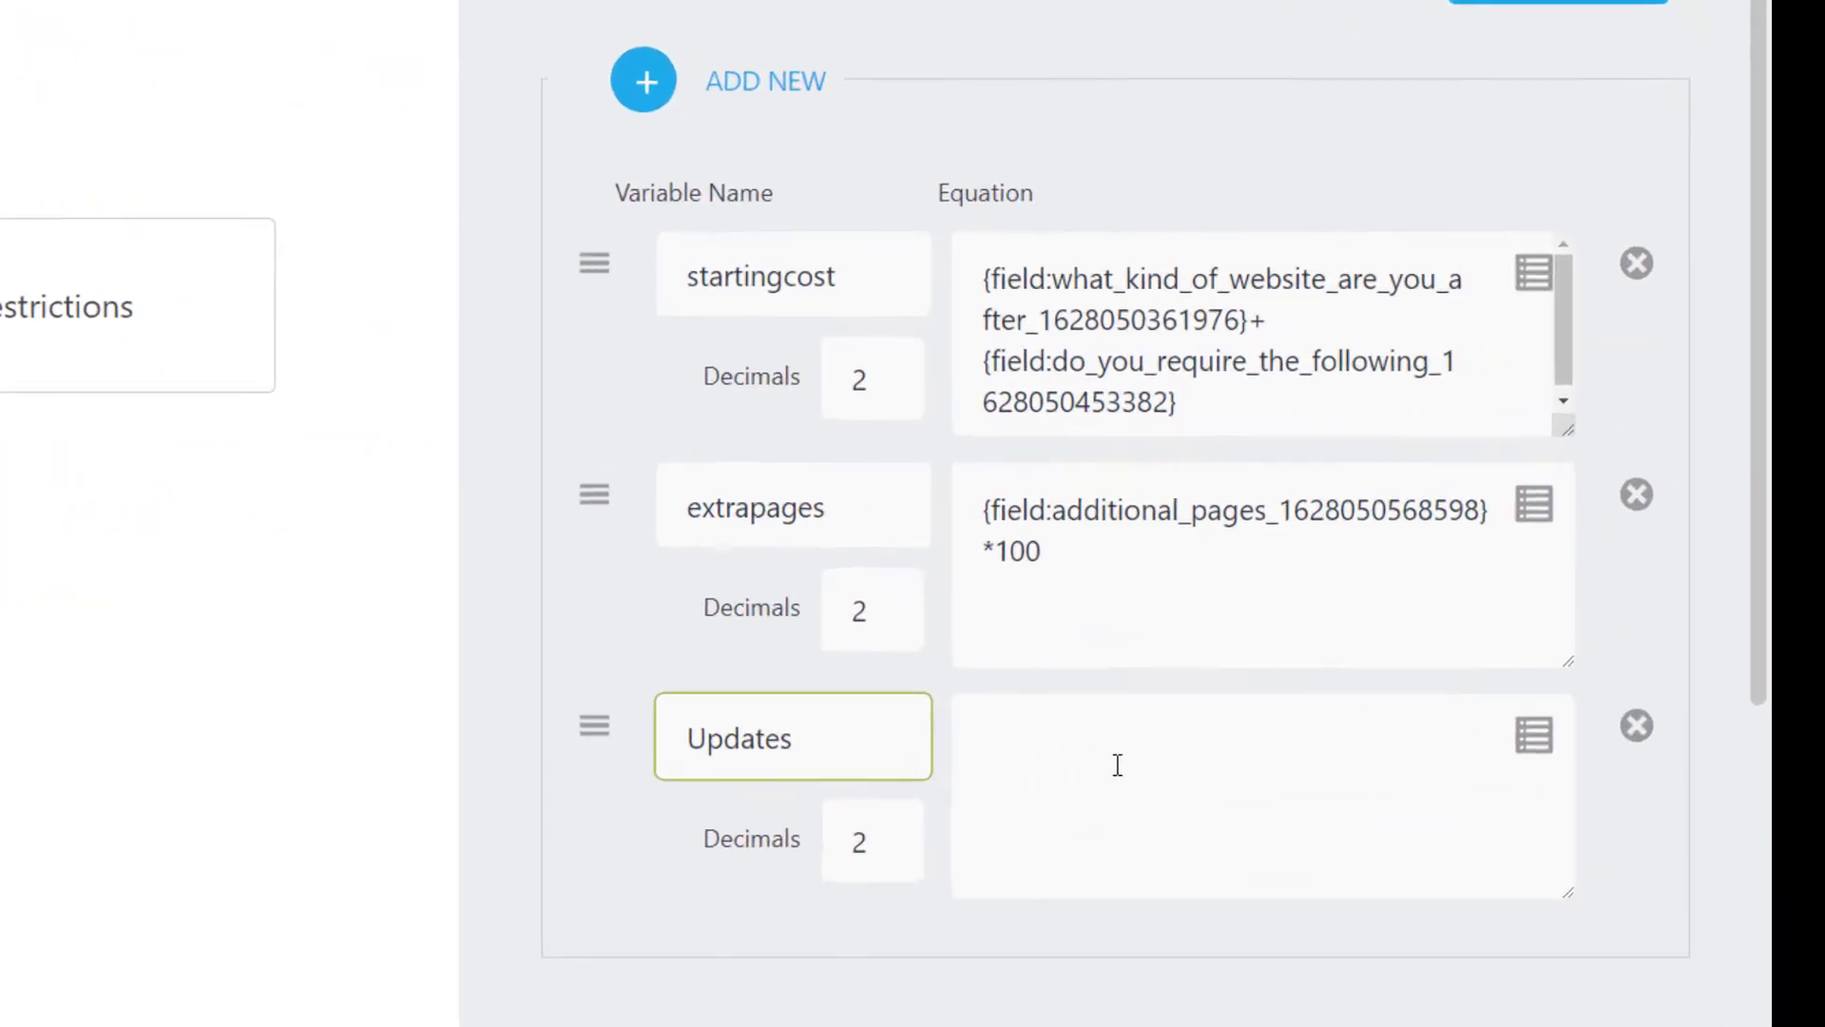
pyautogui.click(1524, 758)
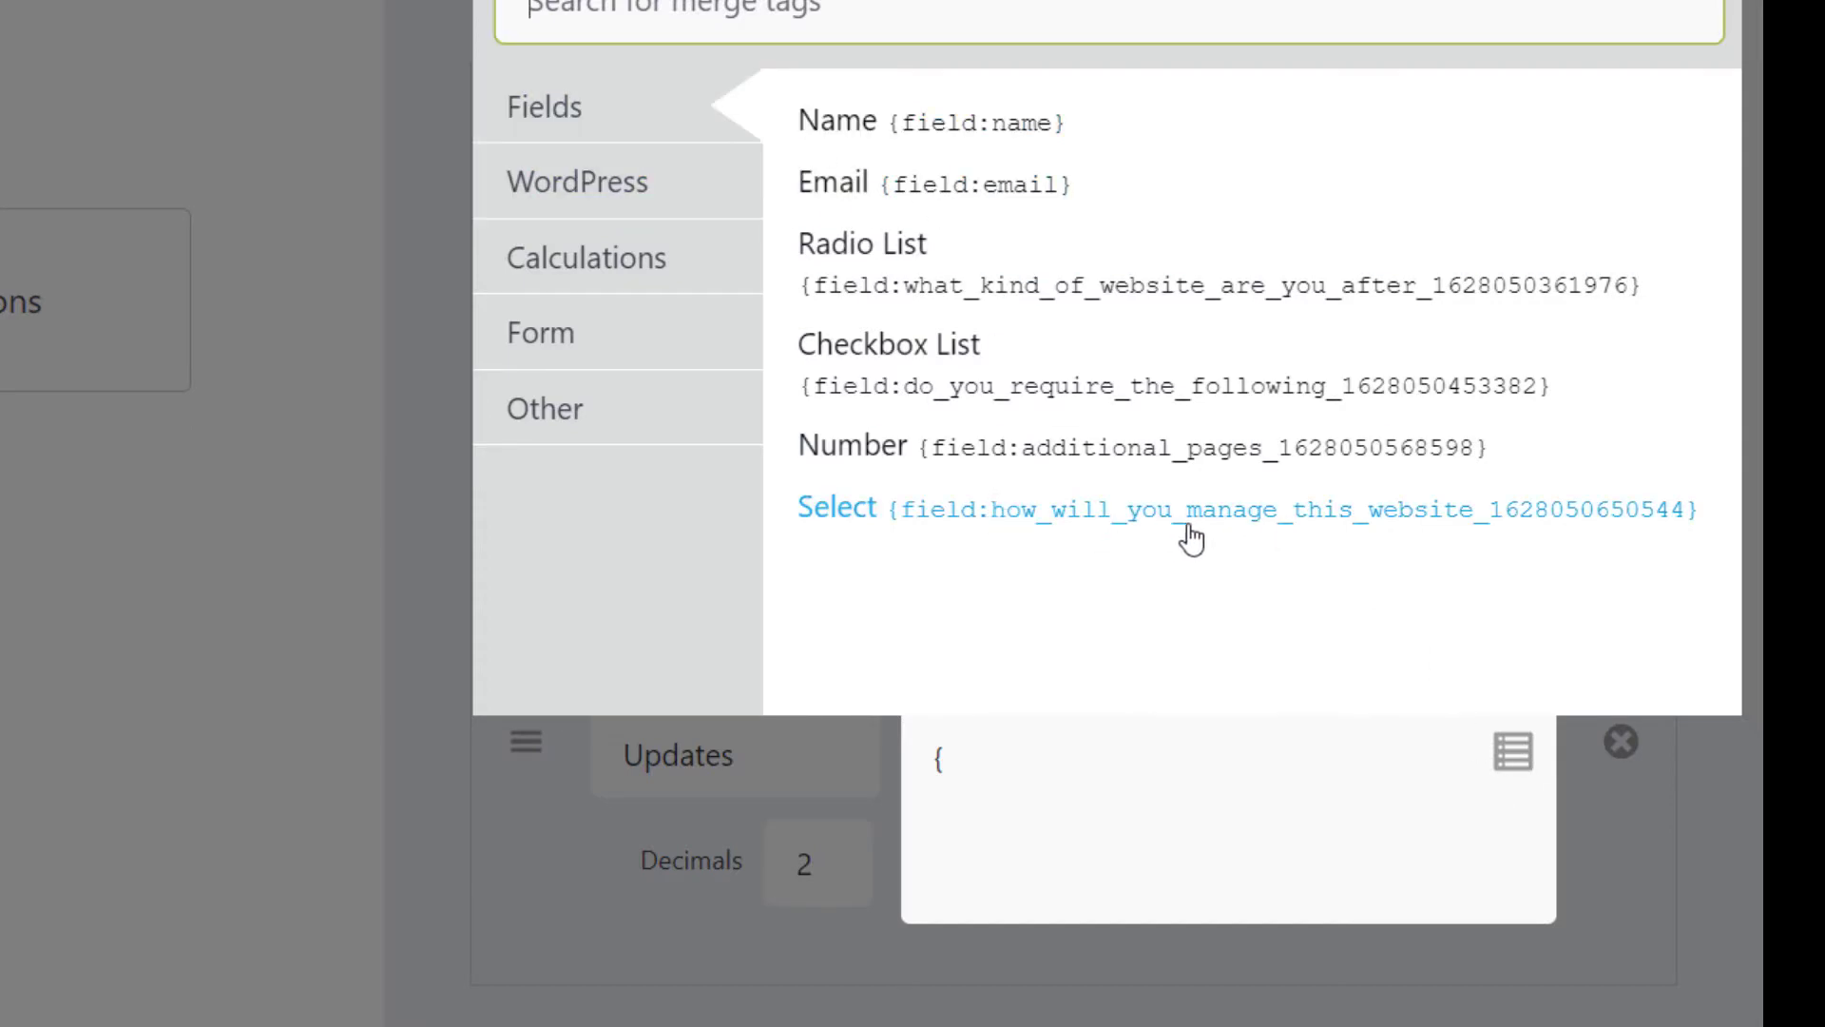
pyautogui.click(856, 521)
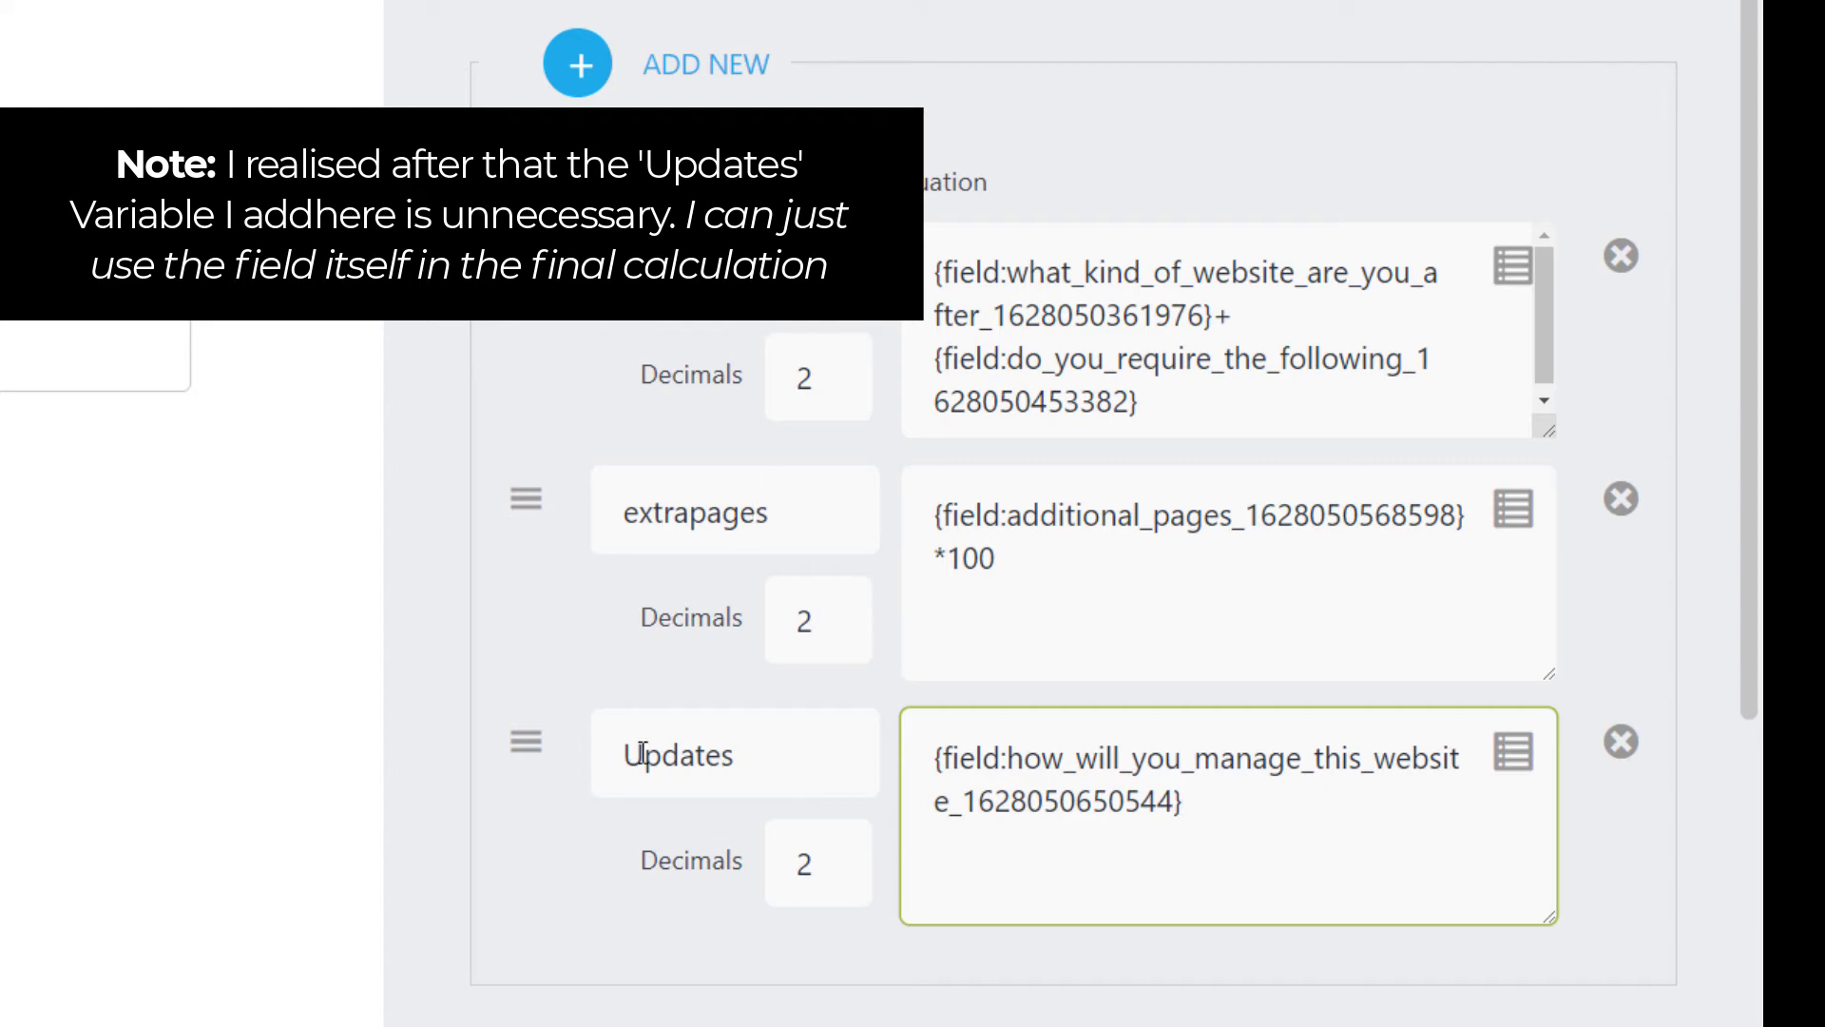
pyautogui.moveTo(644, 756); pyautogui.dragTo(631, 755)
pyautogui.write('u')
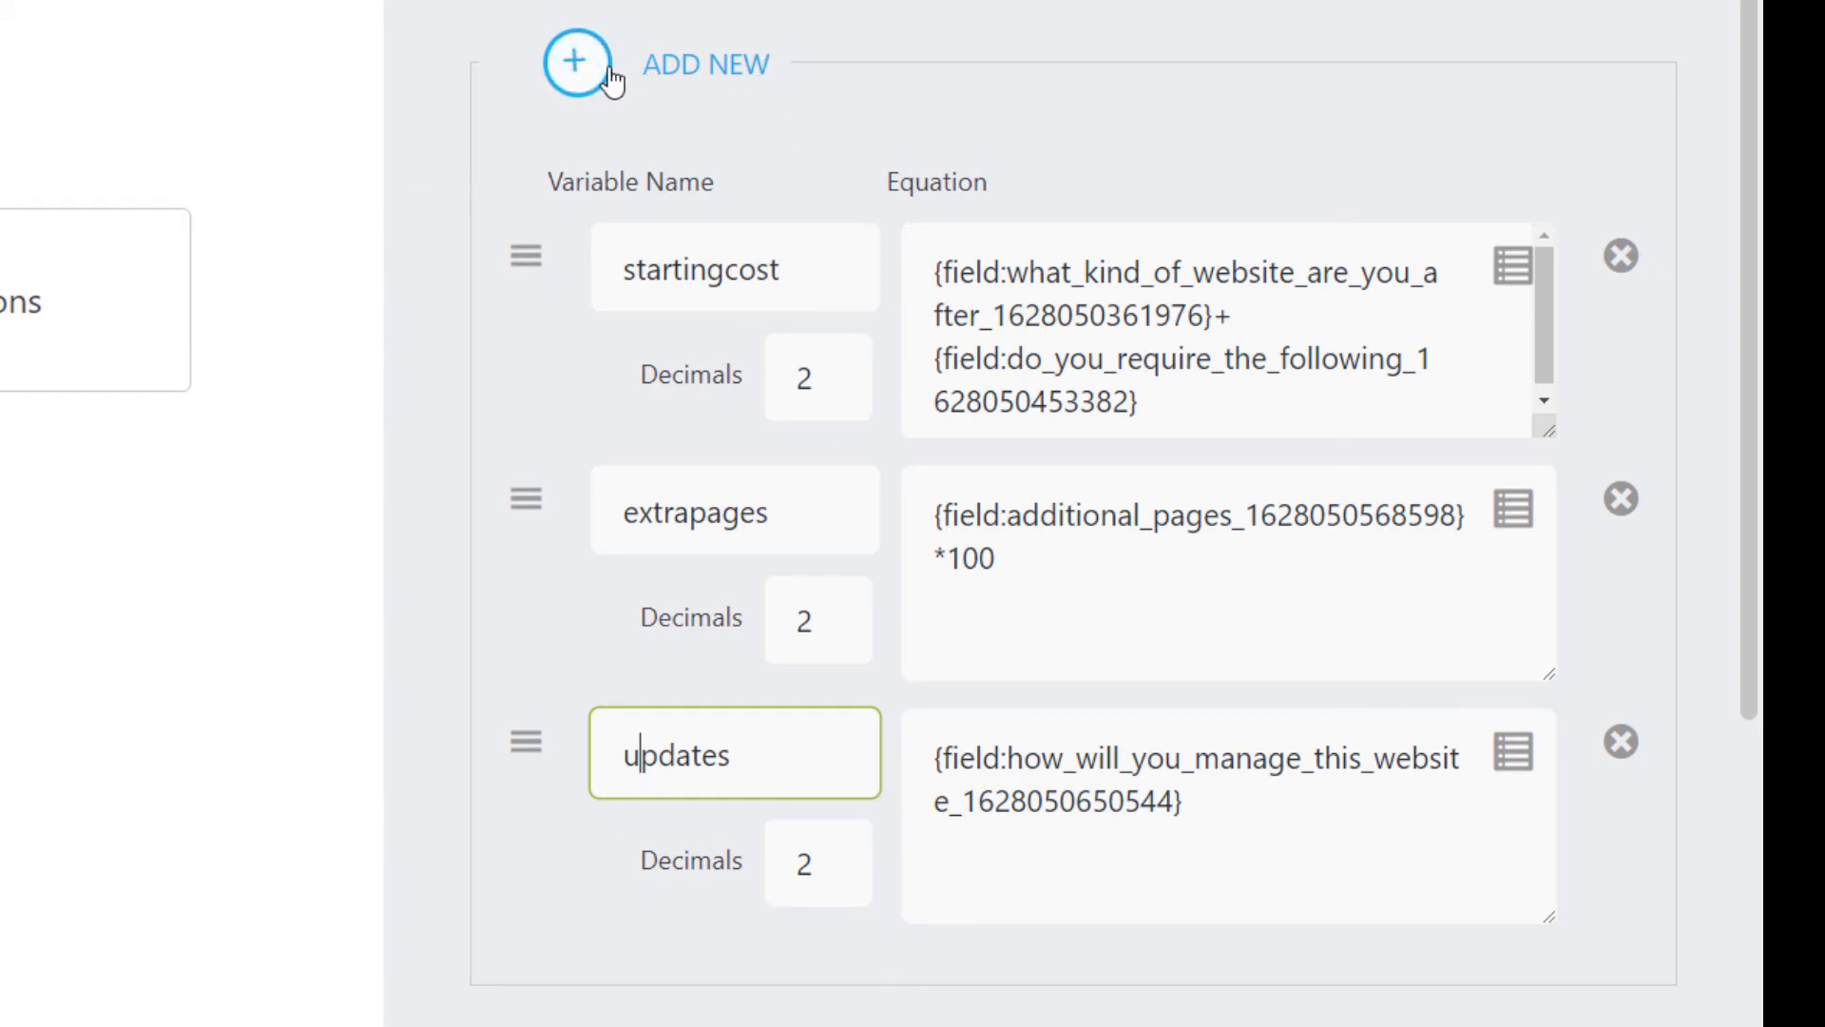
# Create a Total Cost calculation starting with {calc:startingcost}.
pyautogui.click(588, 18)
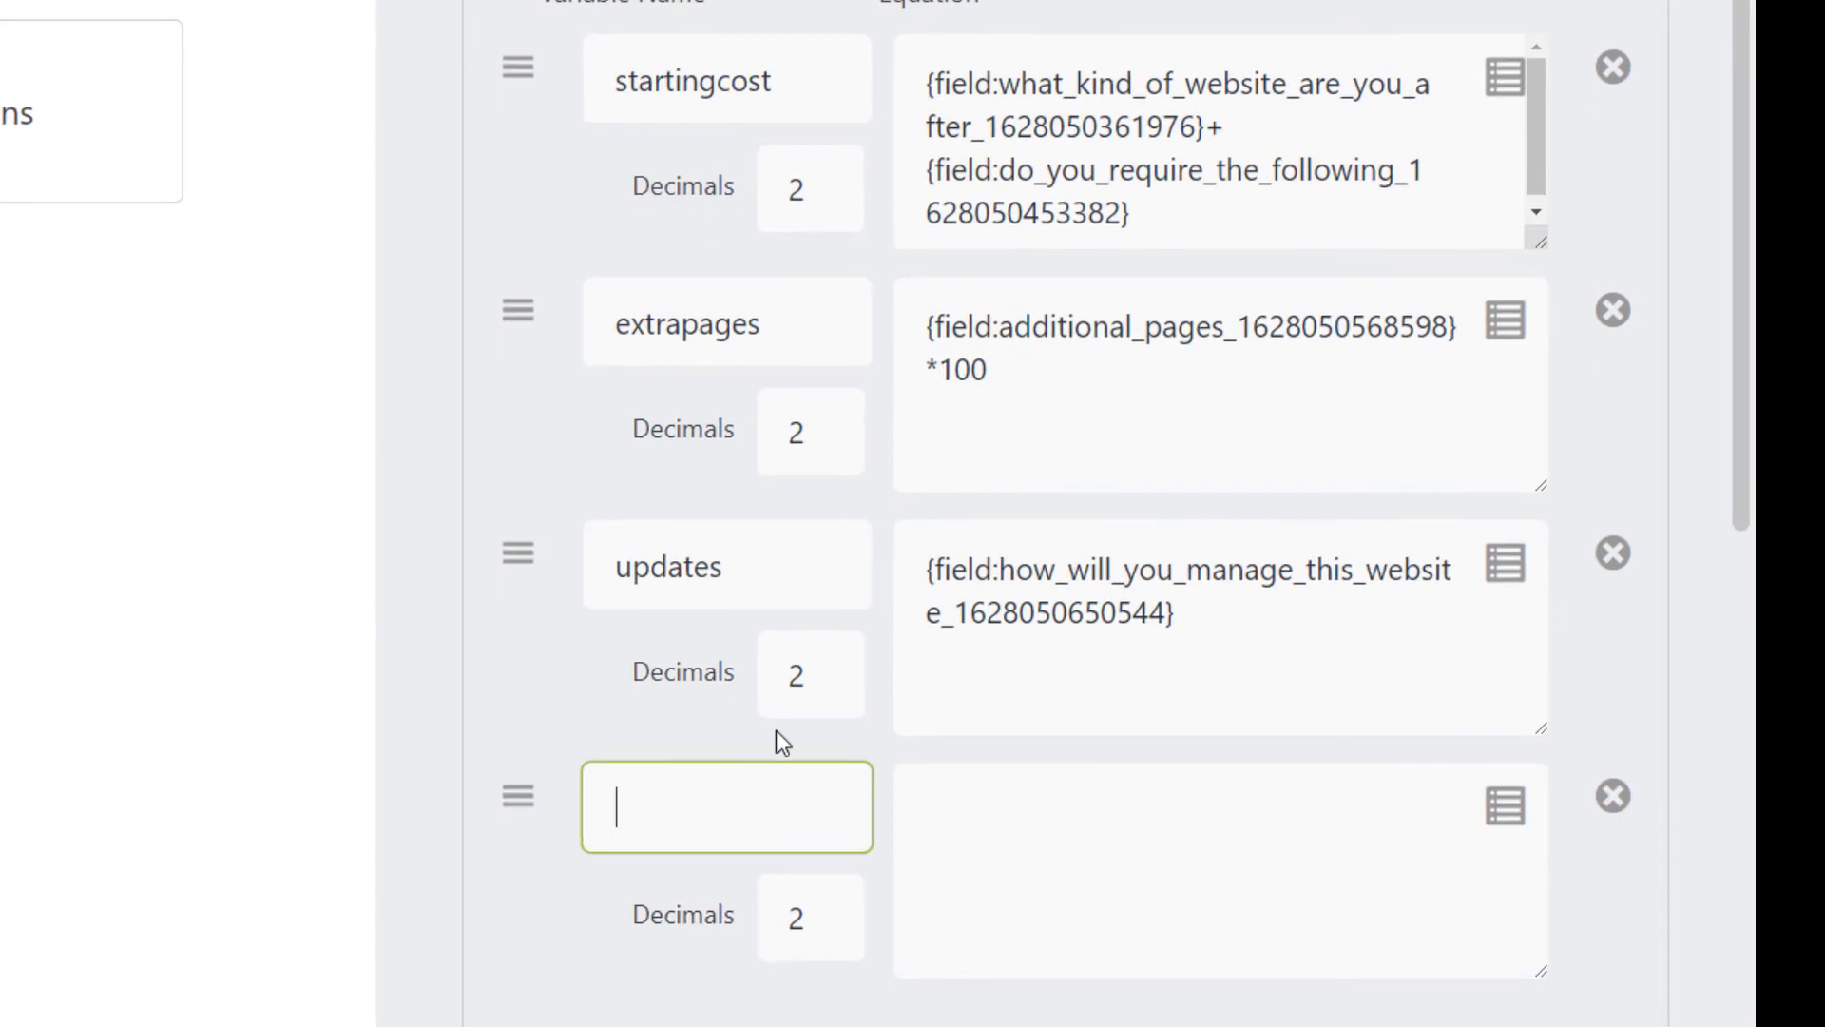
pyautogui.write('Total Cos')
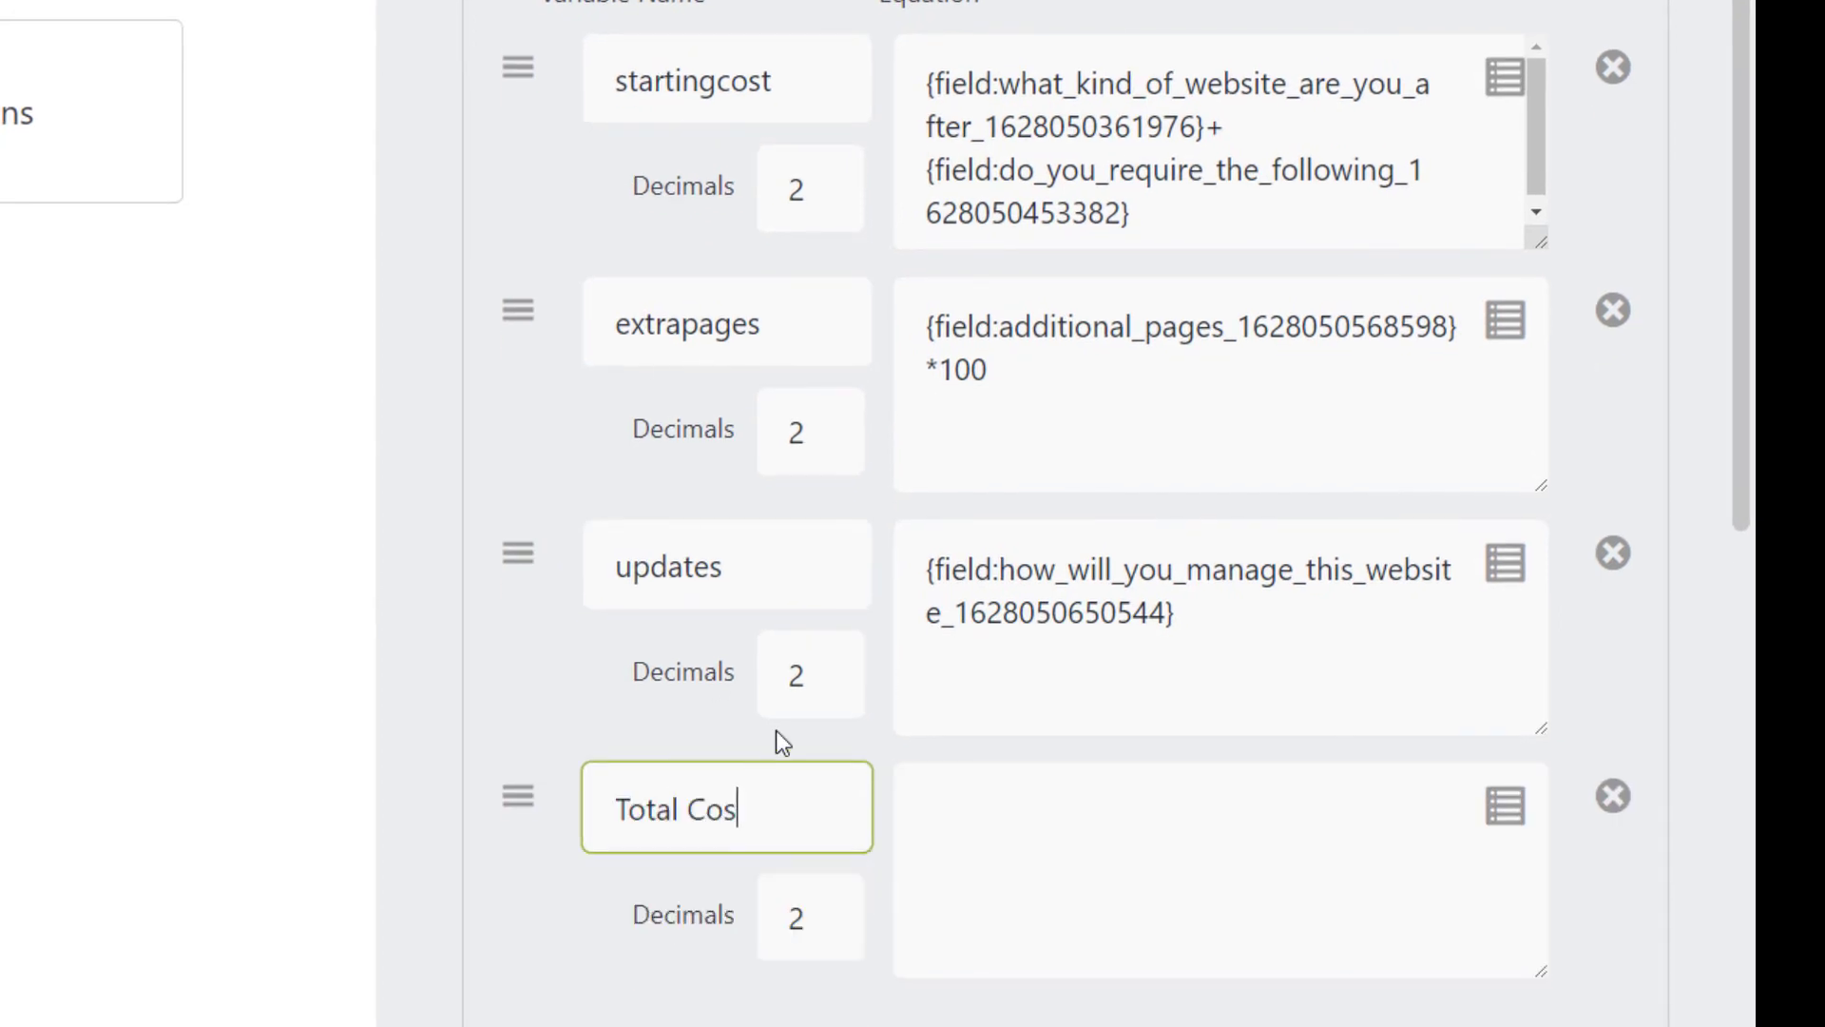
pyautogui.write('t')
pyautogui.click(1497, 811)
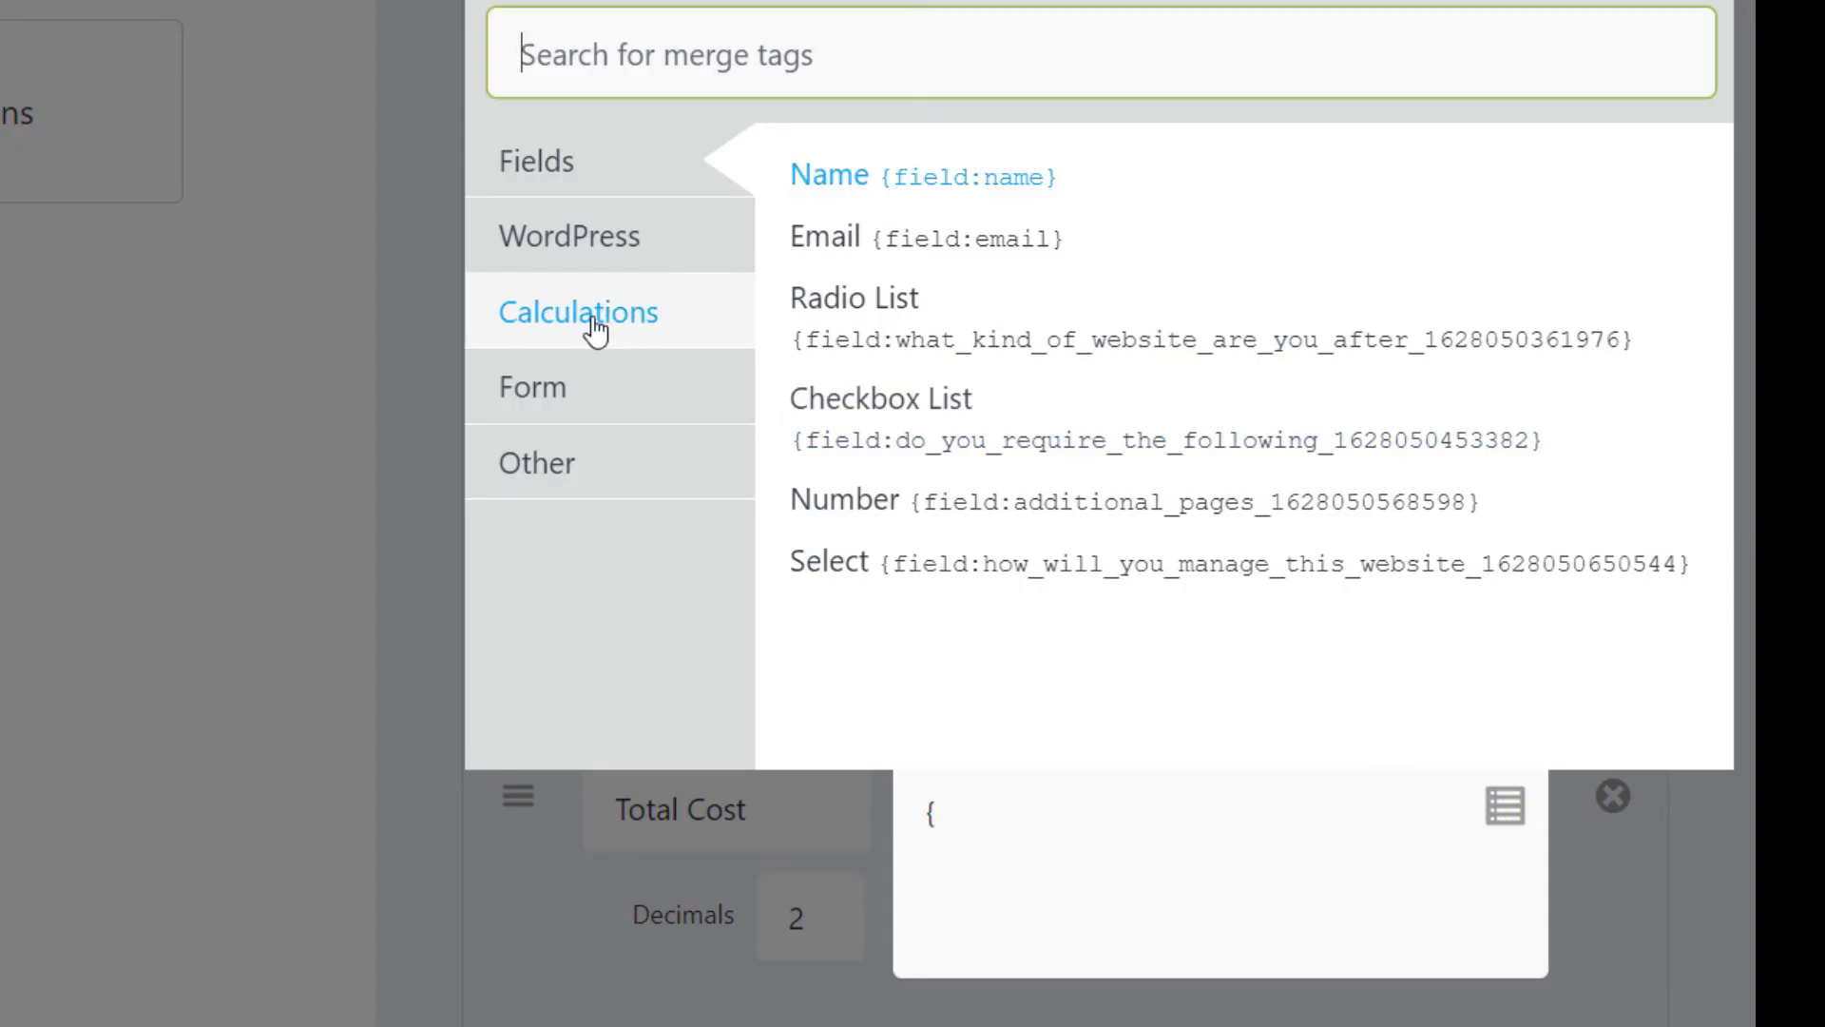
pyautogui.click(607, 316)
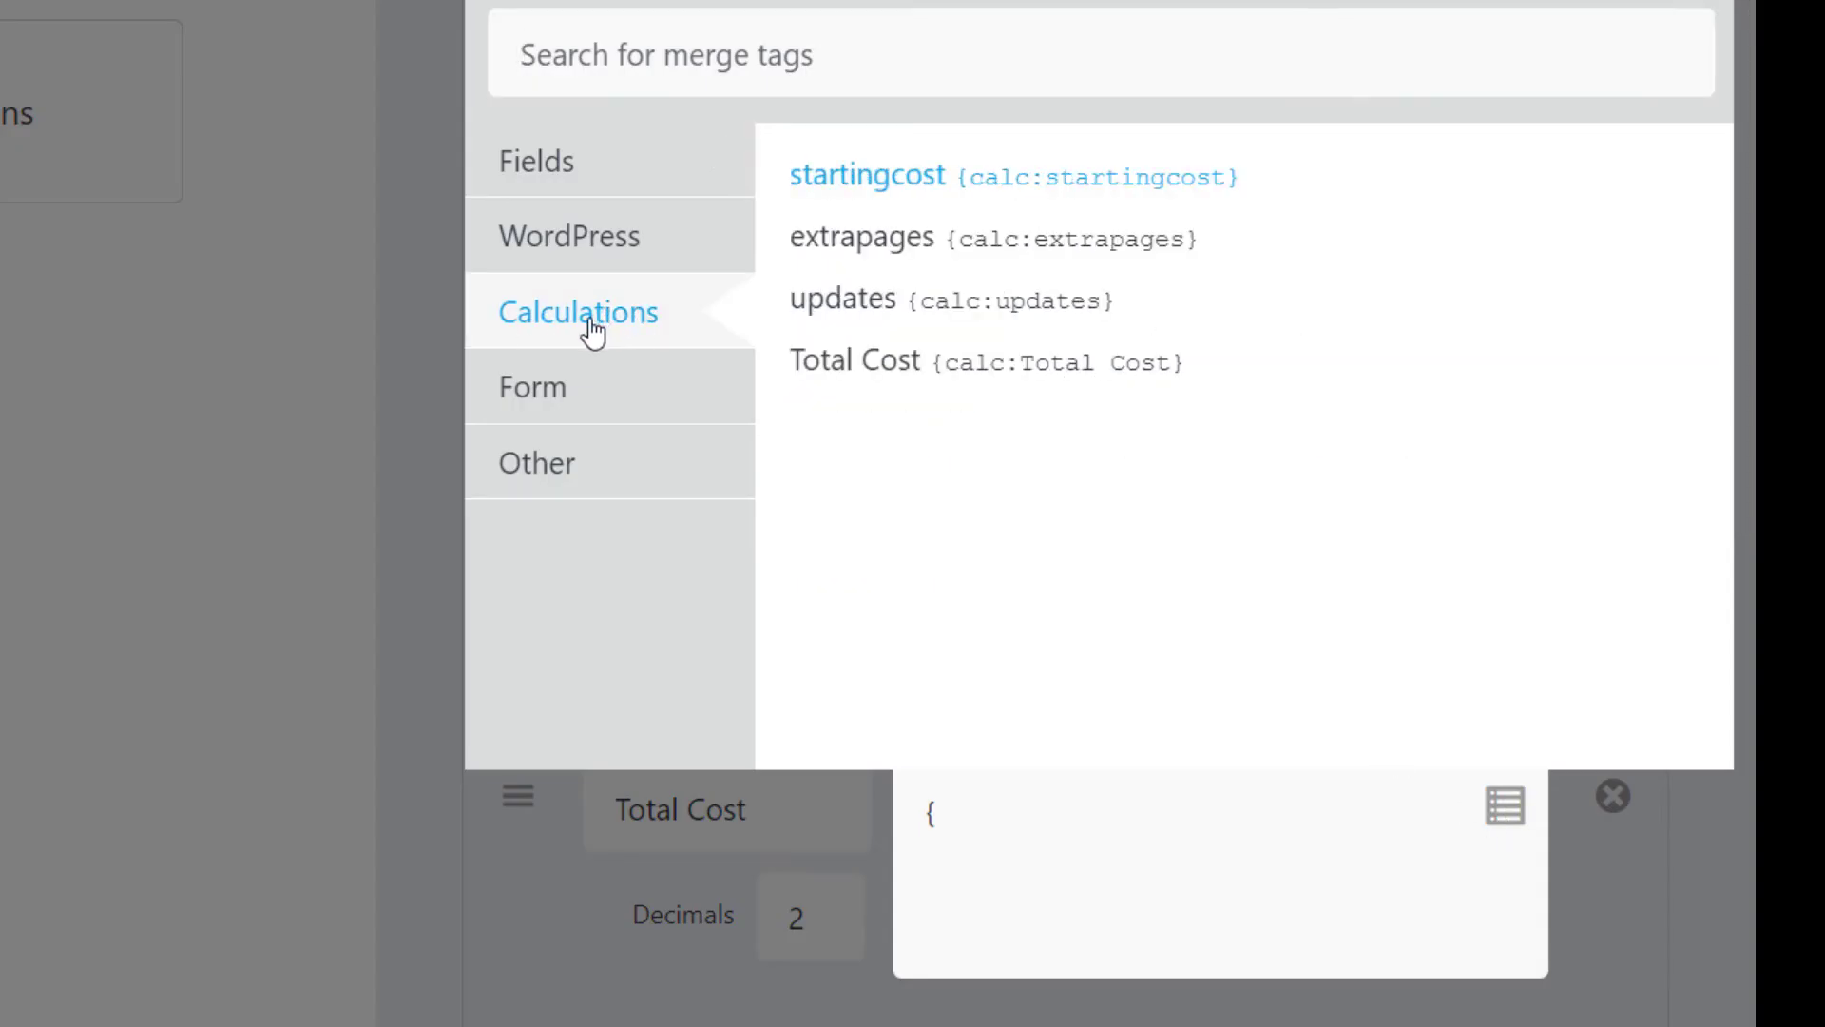
pyautogui.click(879, 177)
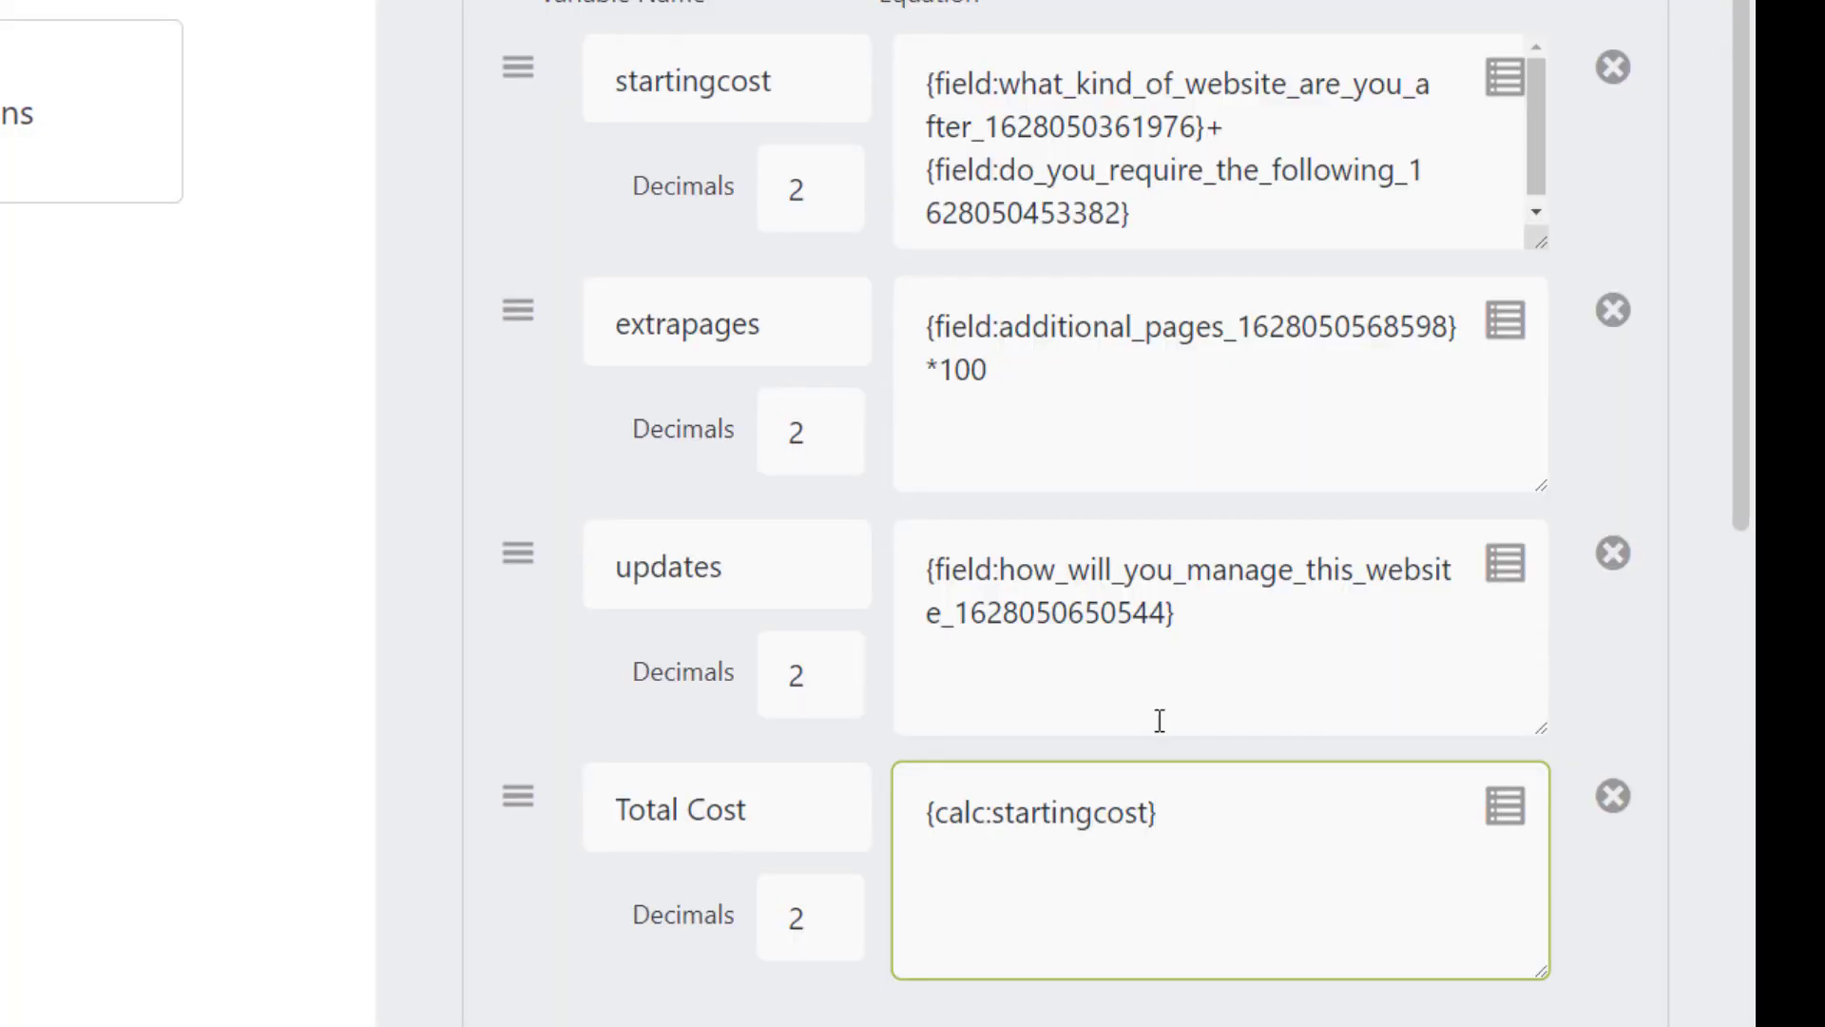
# Append +{calc:extrapages}+{calc:updates} to Total Cost, removing a wrongly inserted checkbox field tag.
pyautogui.write('+{')
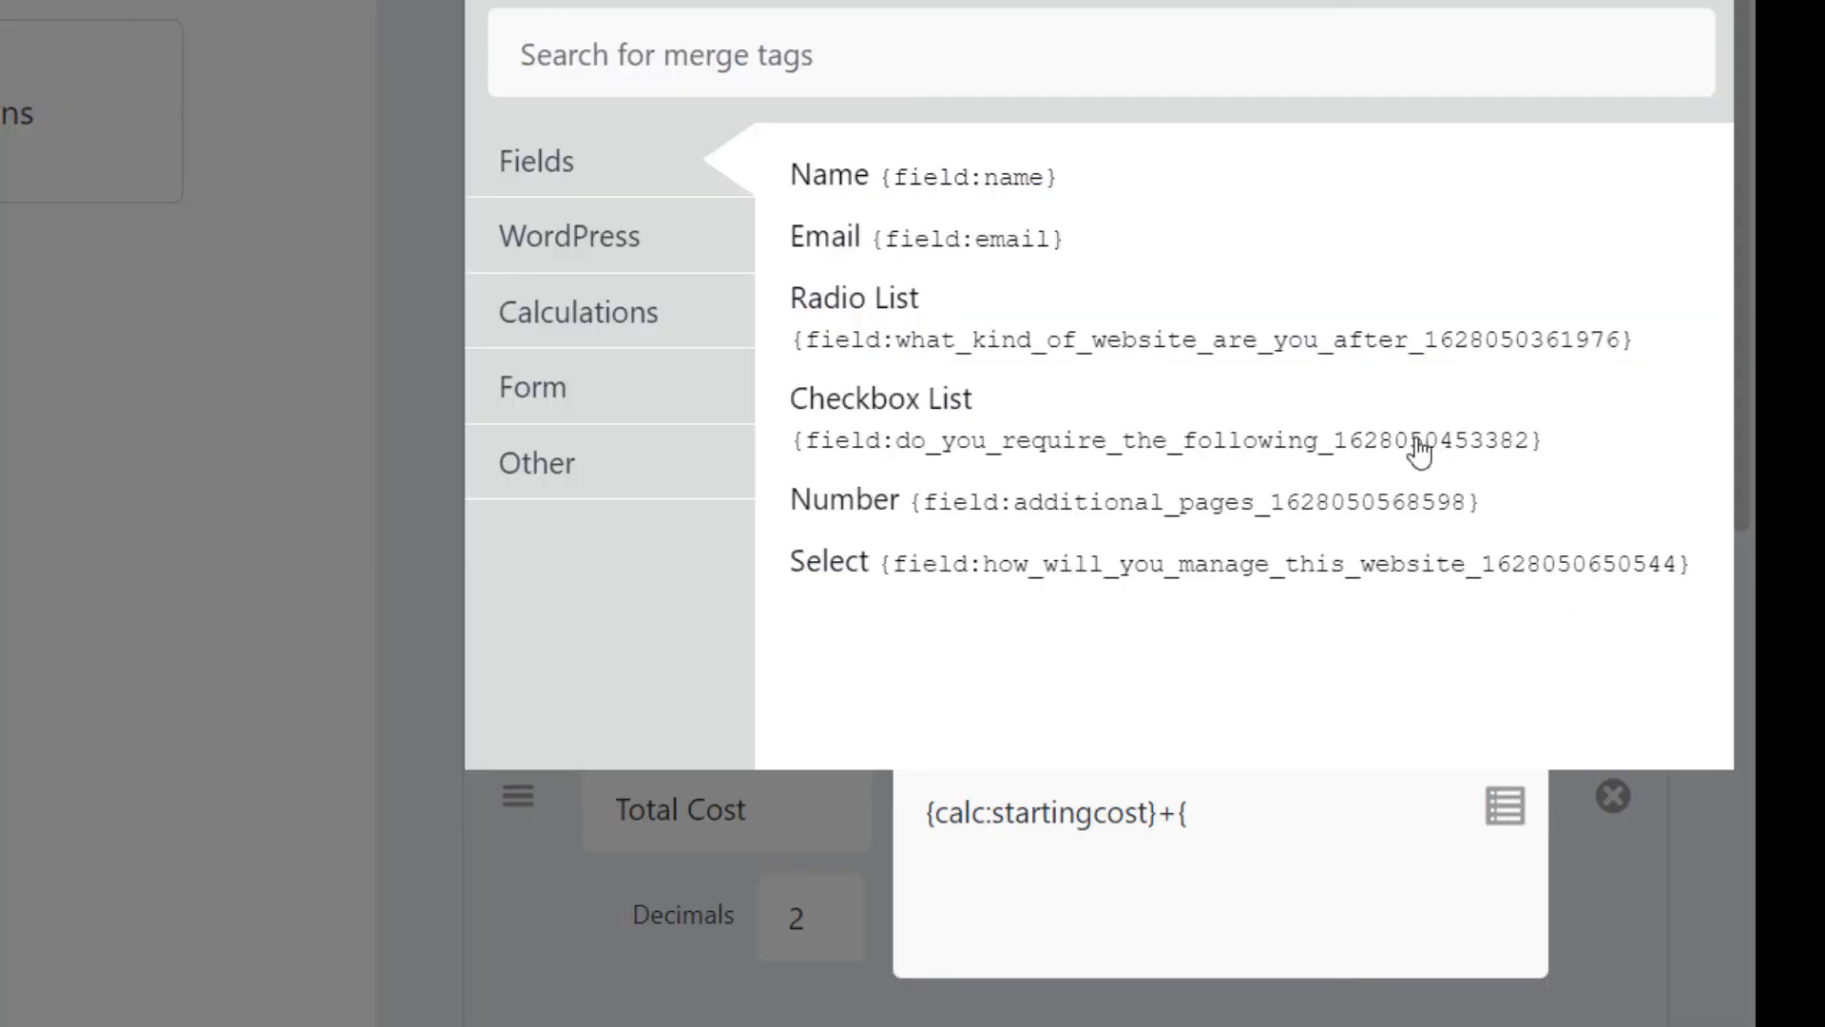
pyautogui.click(944, 435)
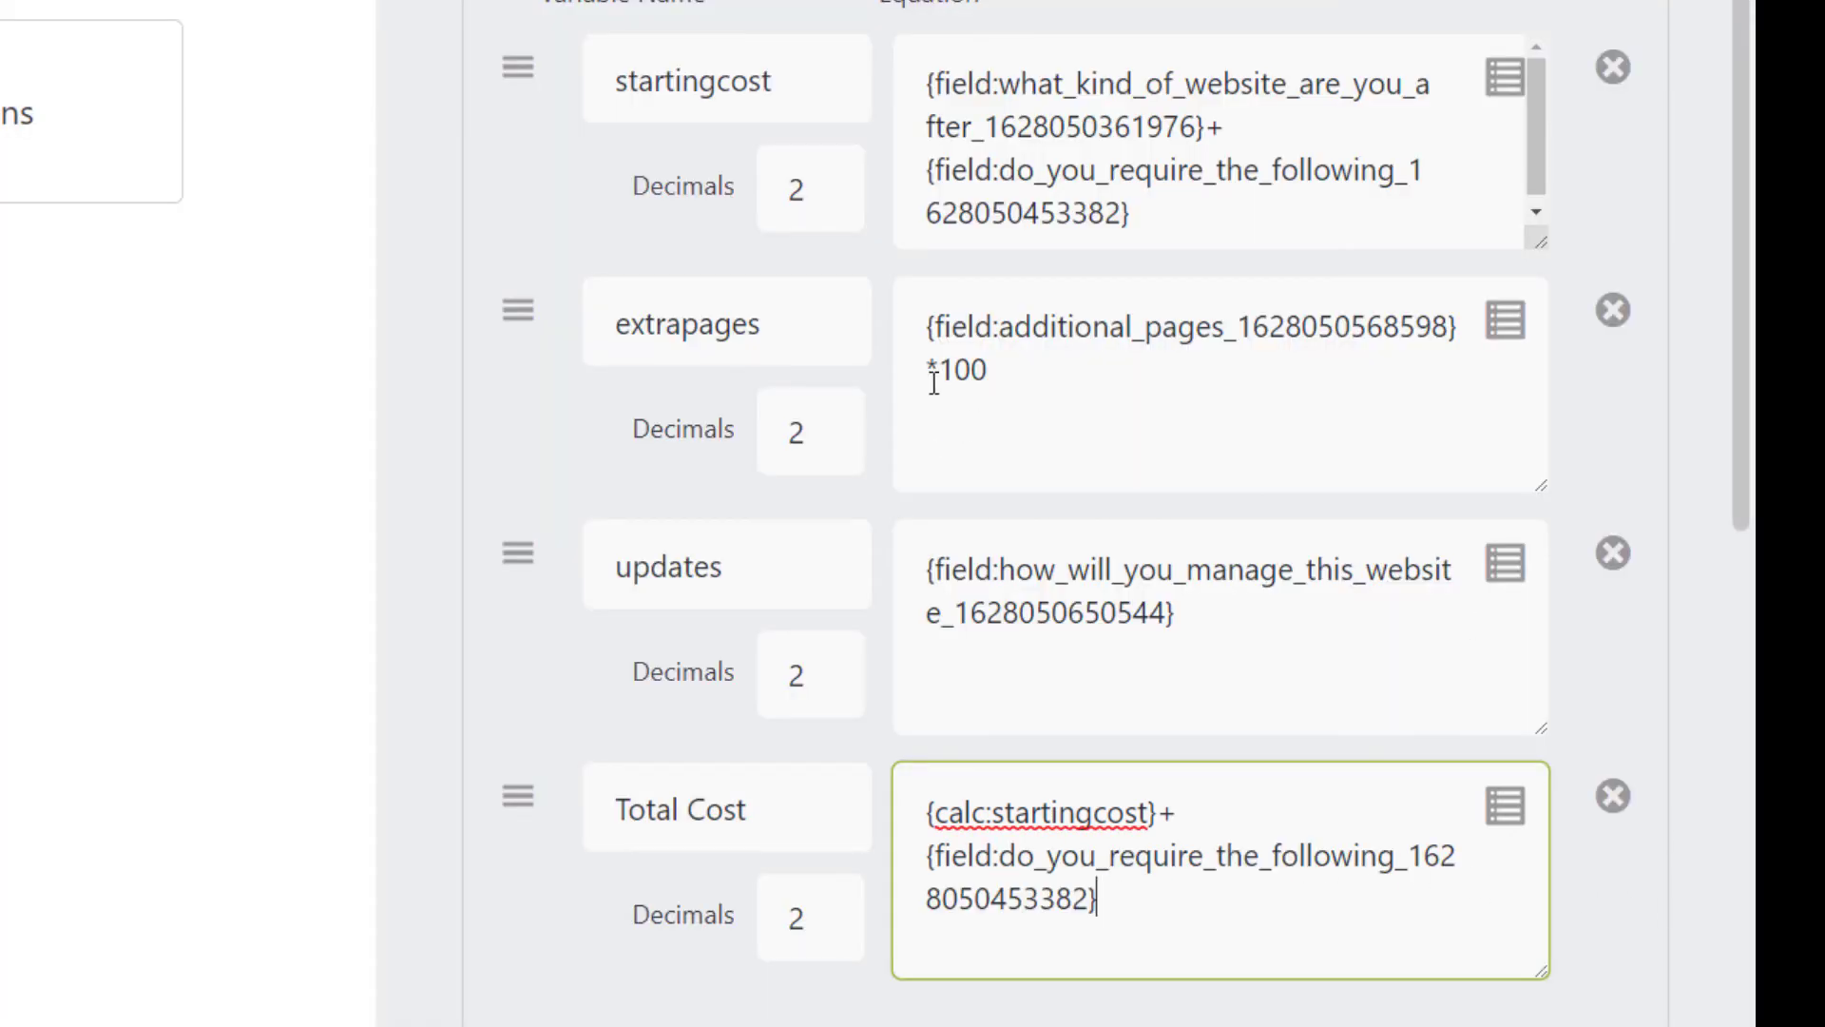
pyautogui.moveTo(1110, 903); pyautogui.dragTo(853, 865)
pyautogui.press('BackSpace')
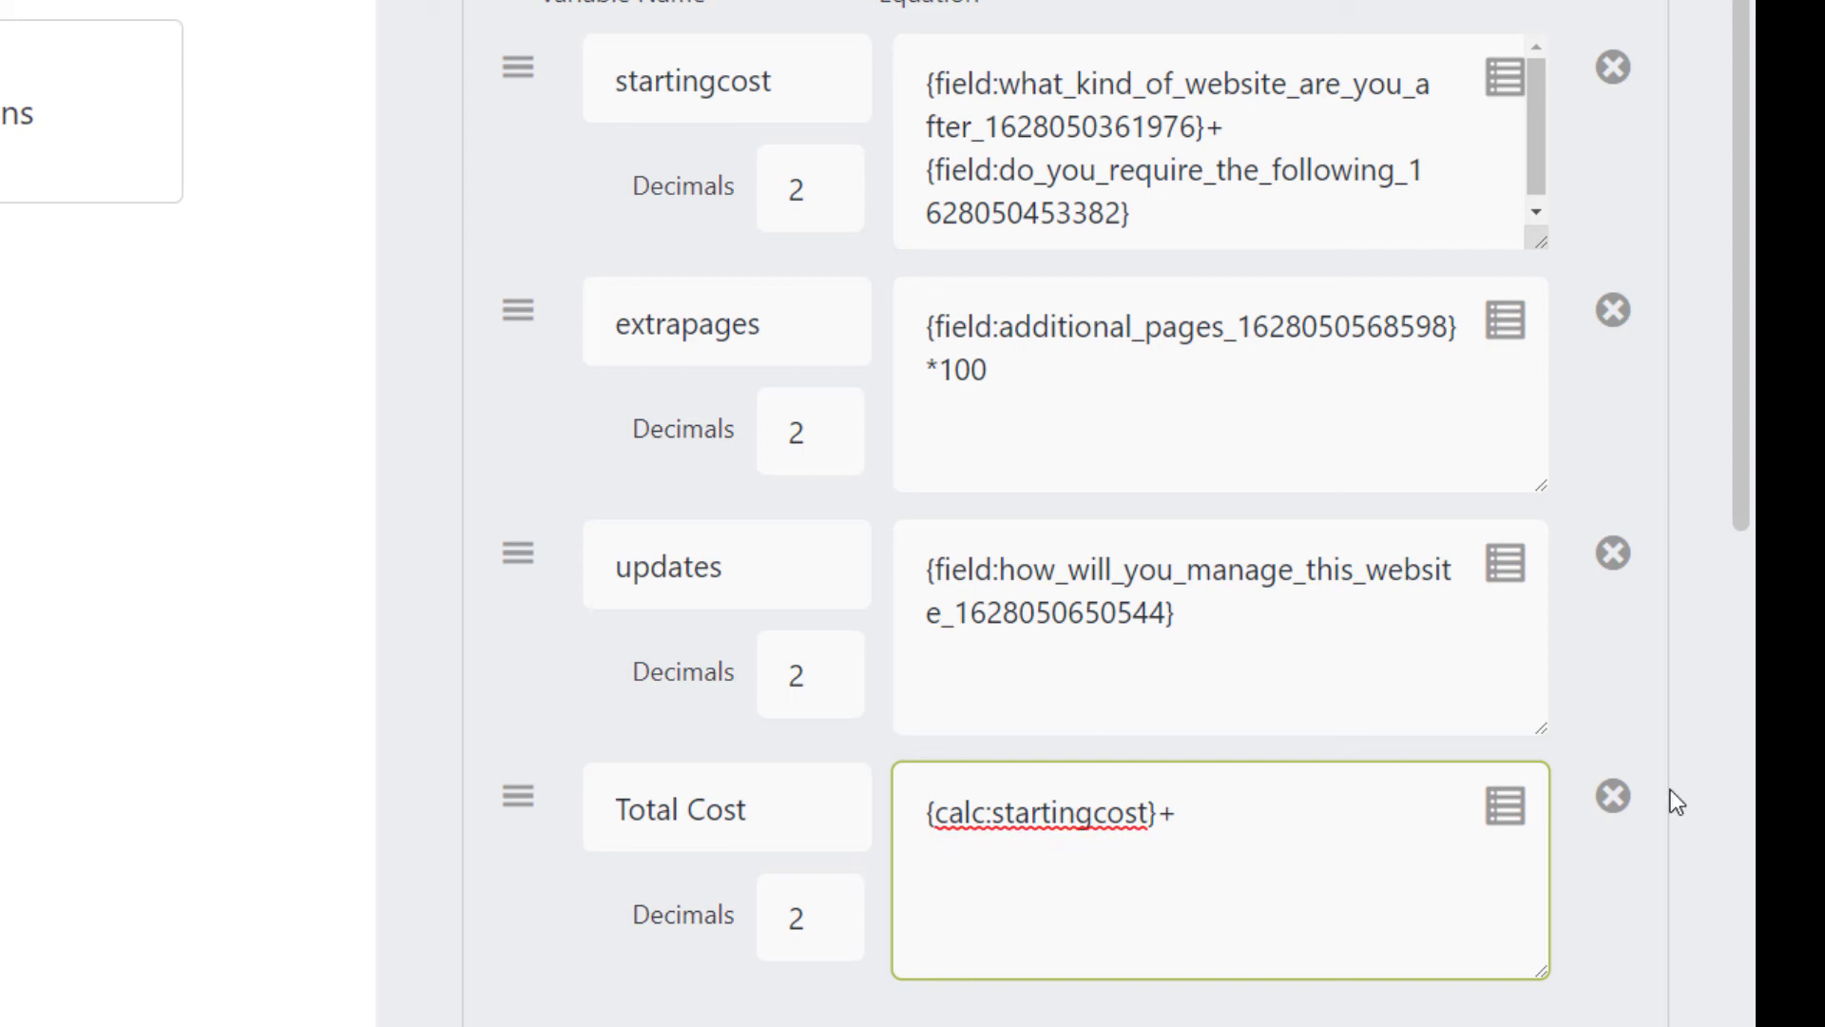
pyautogui.write('{')
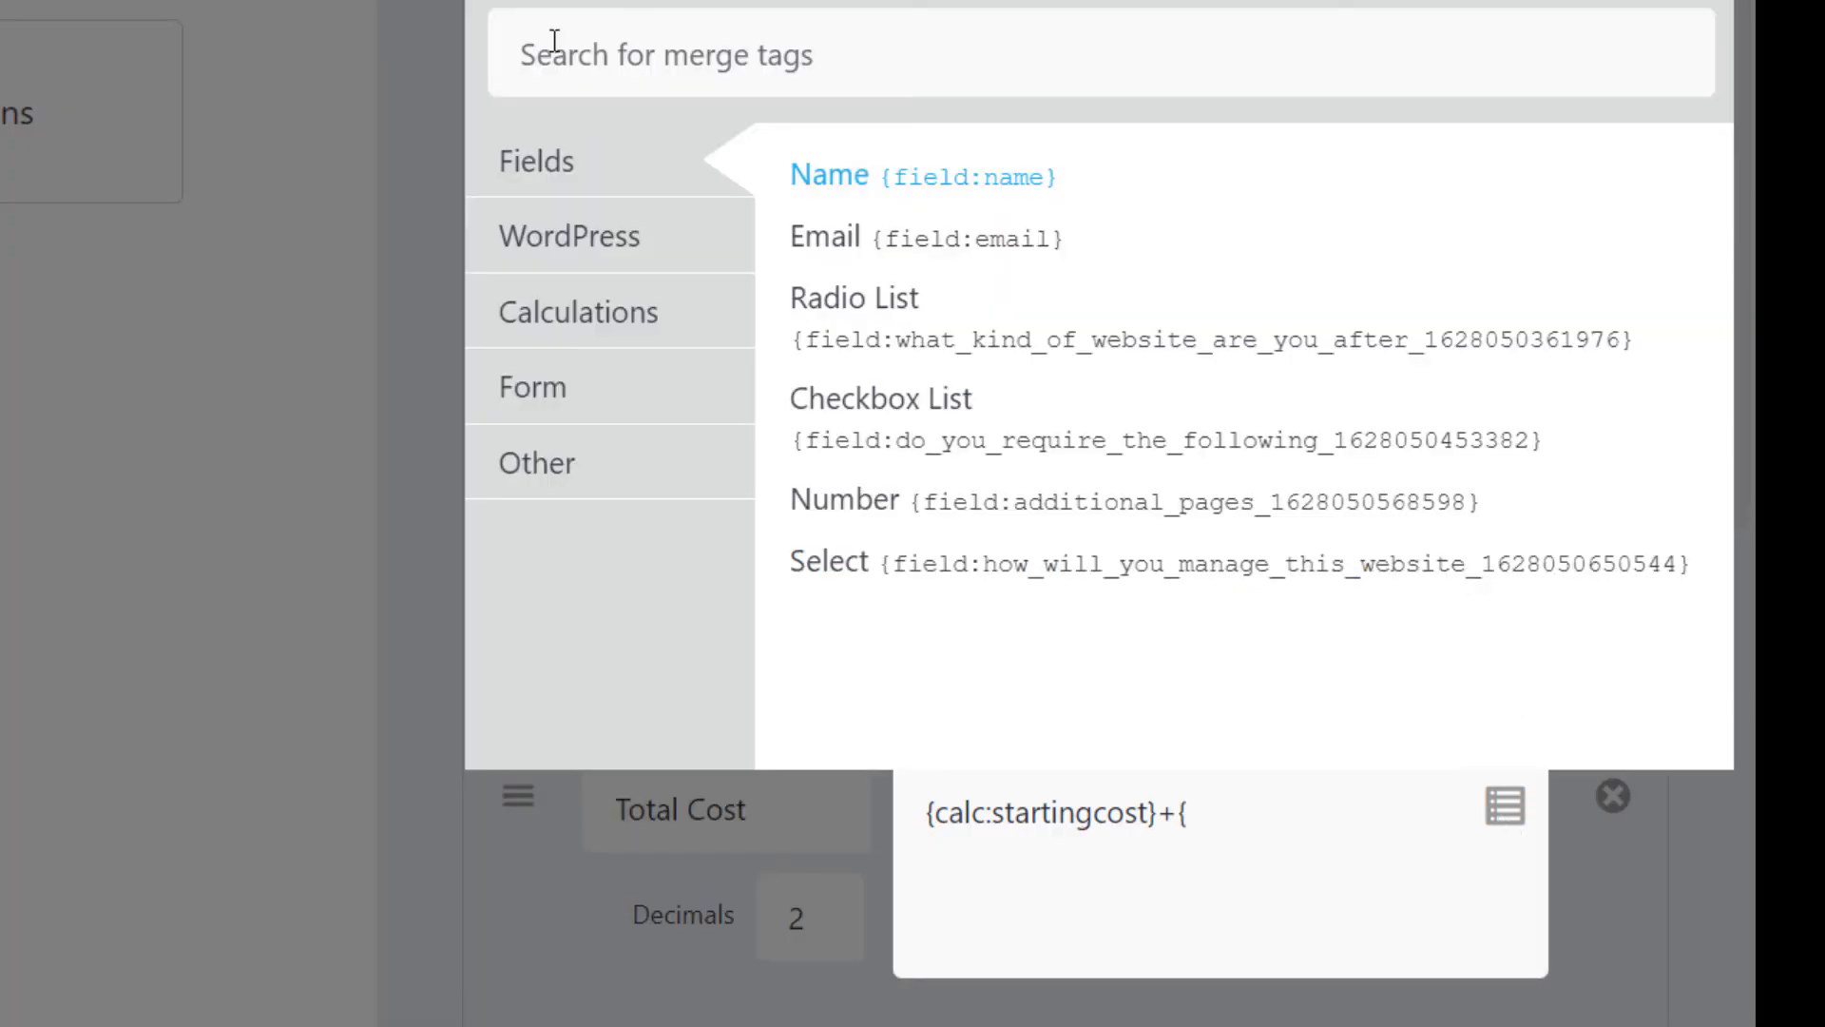
pyautogui.click(577, 328)
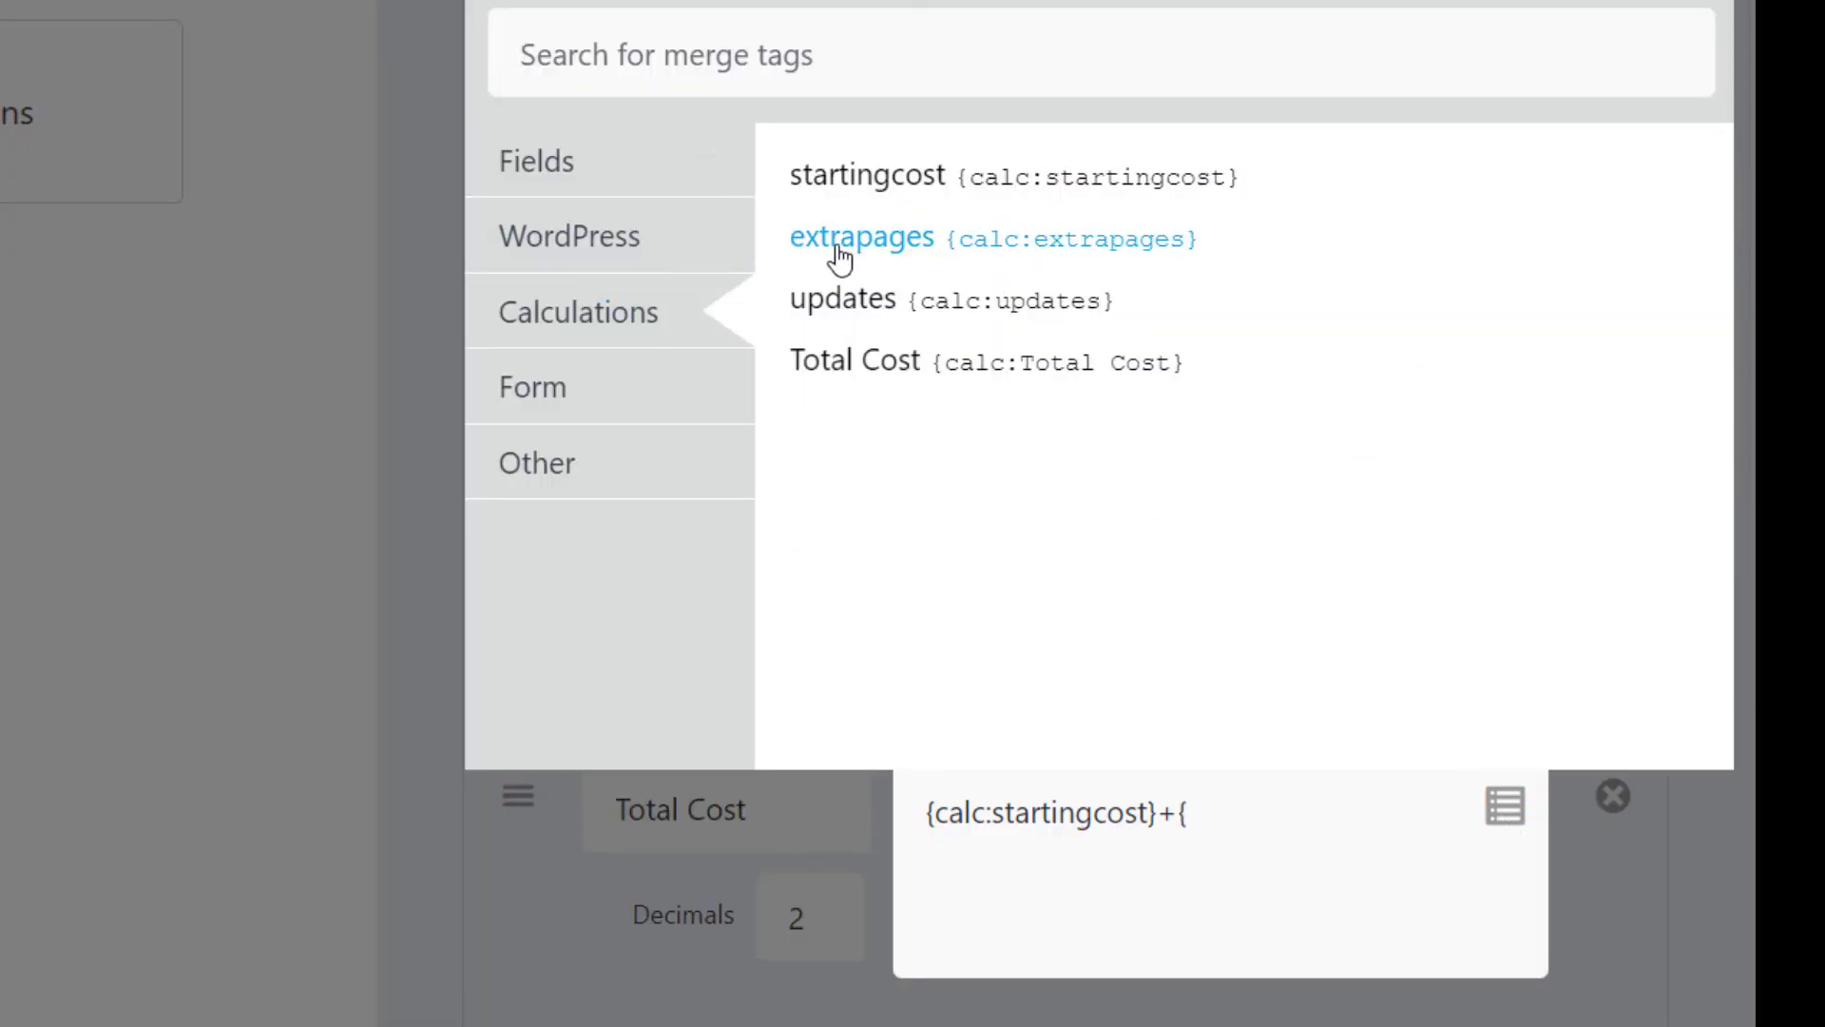
pyautogui.click(839, 255)
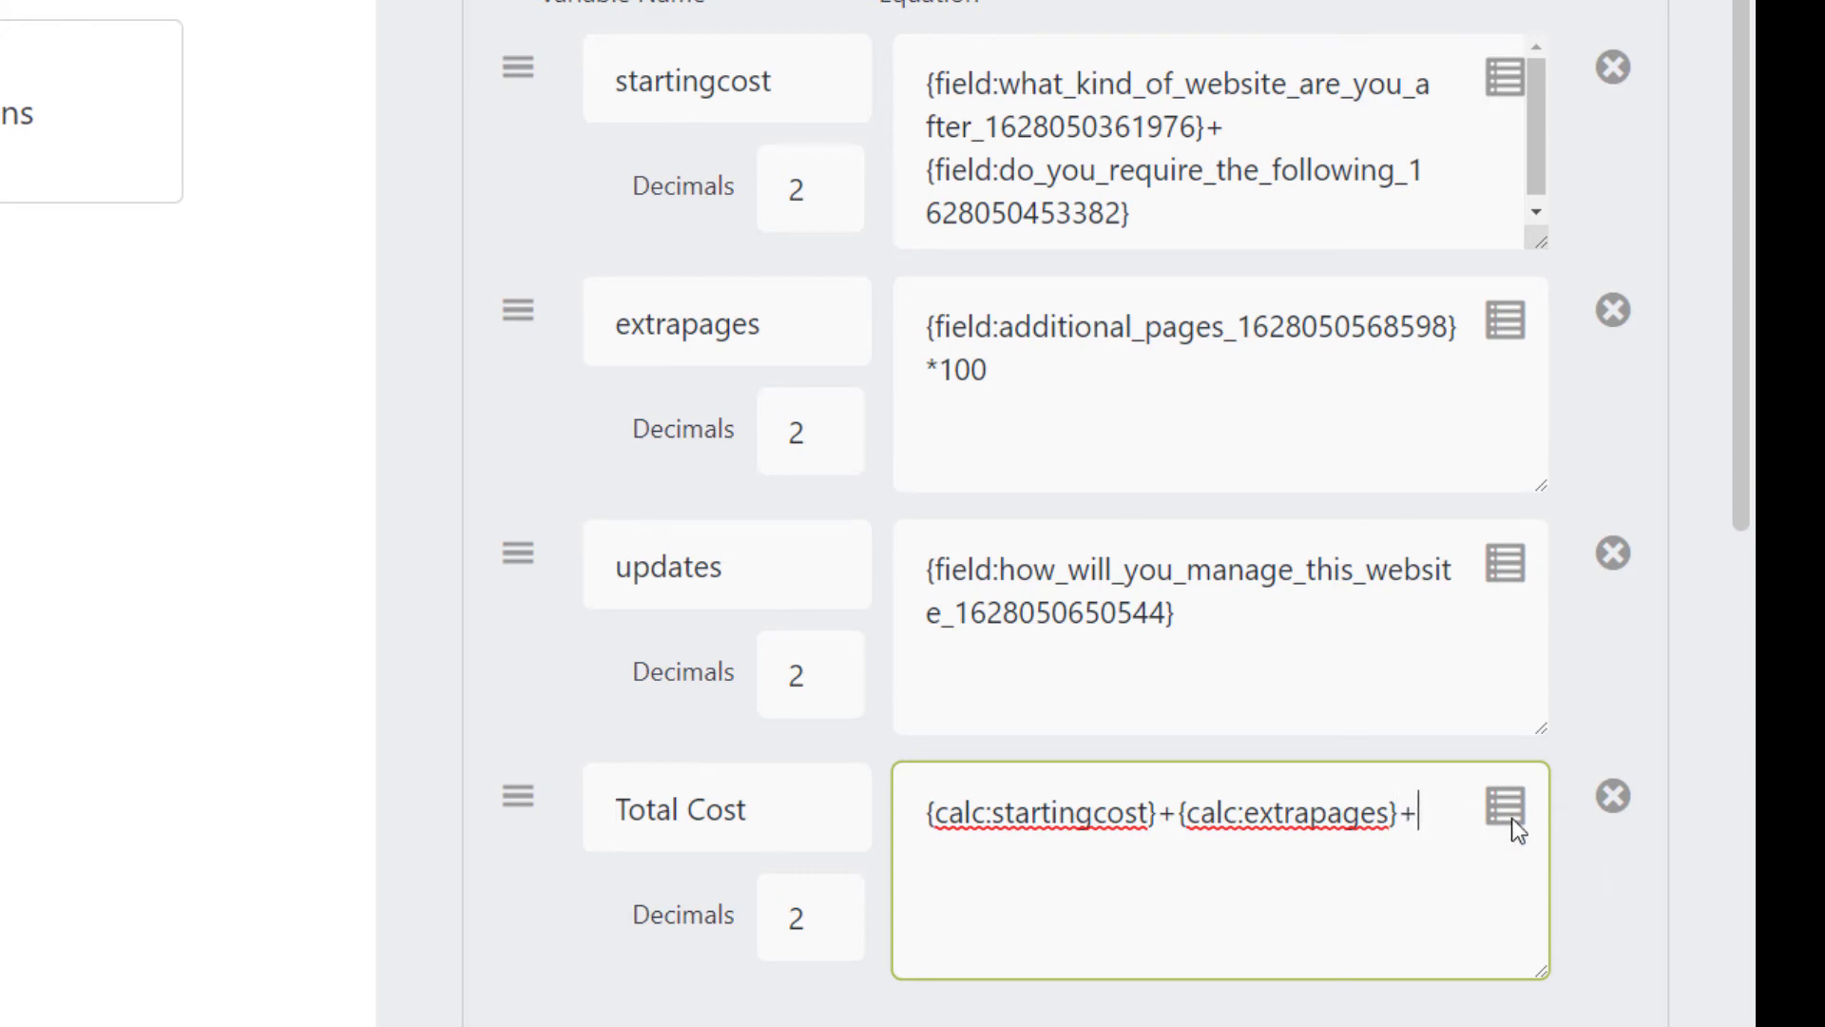
pyautogui.write('{')
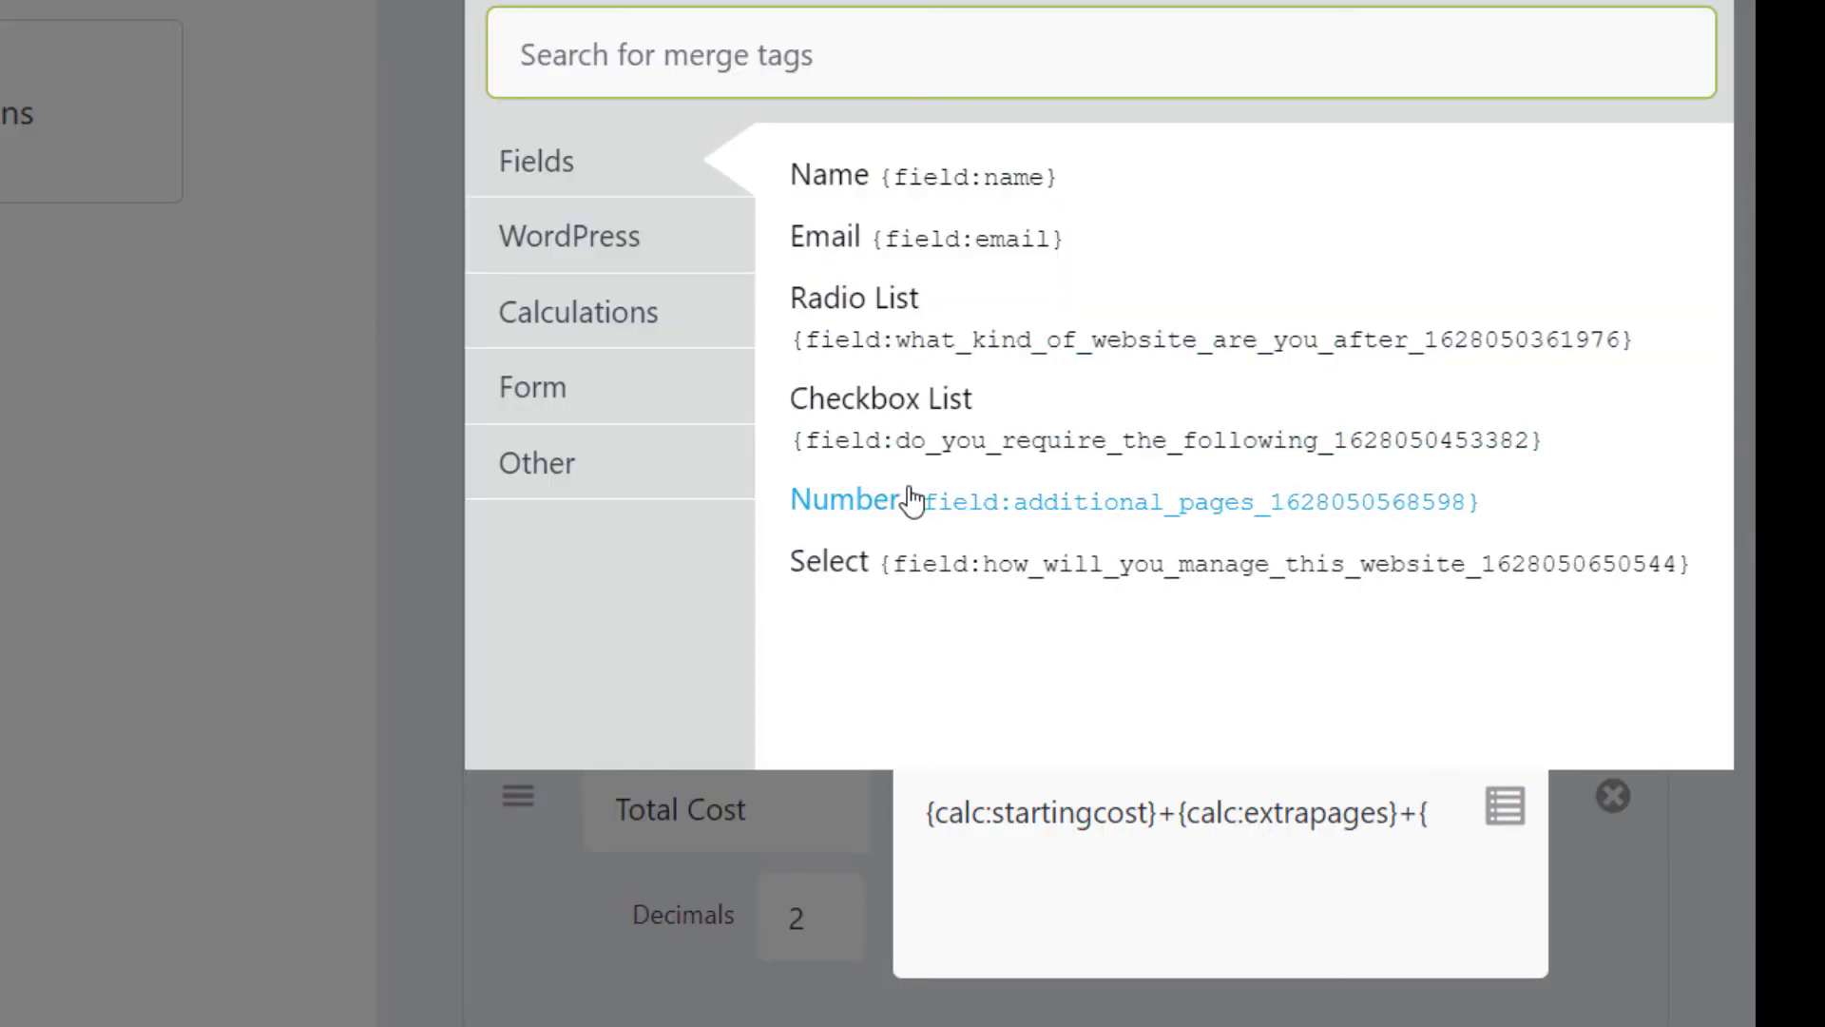
pyautogui.click(586, 300)
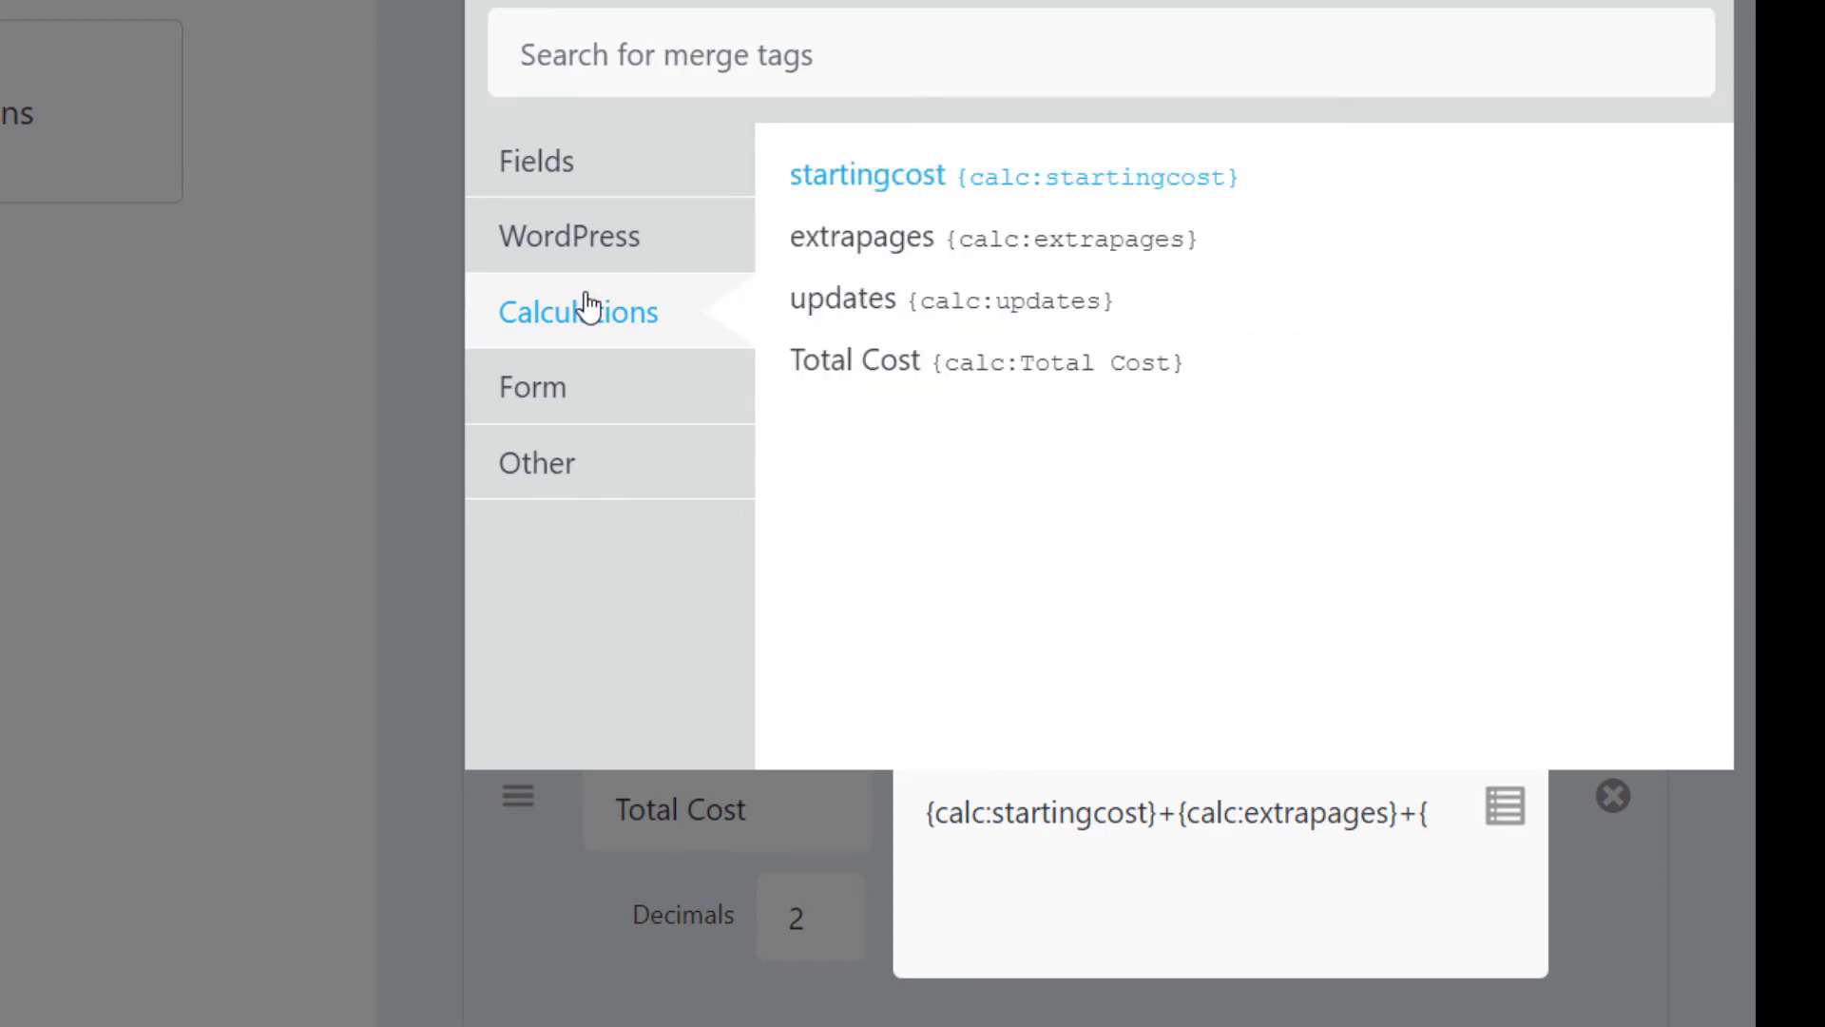
pyautogui.click(834, 307)
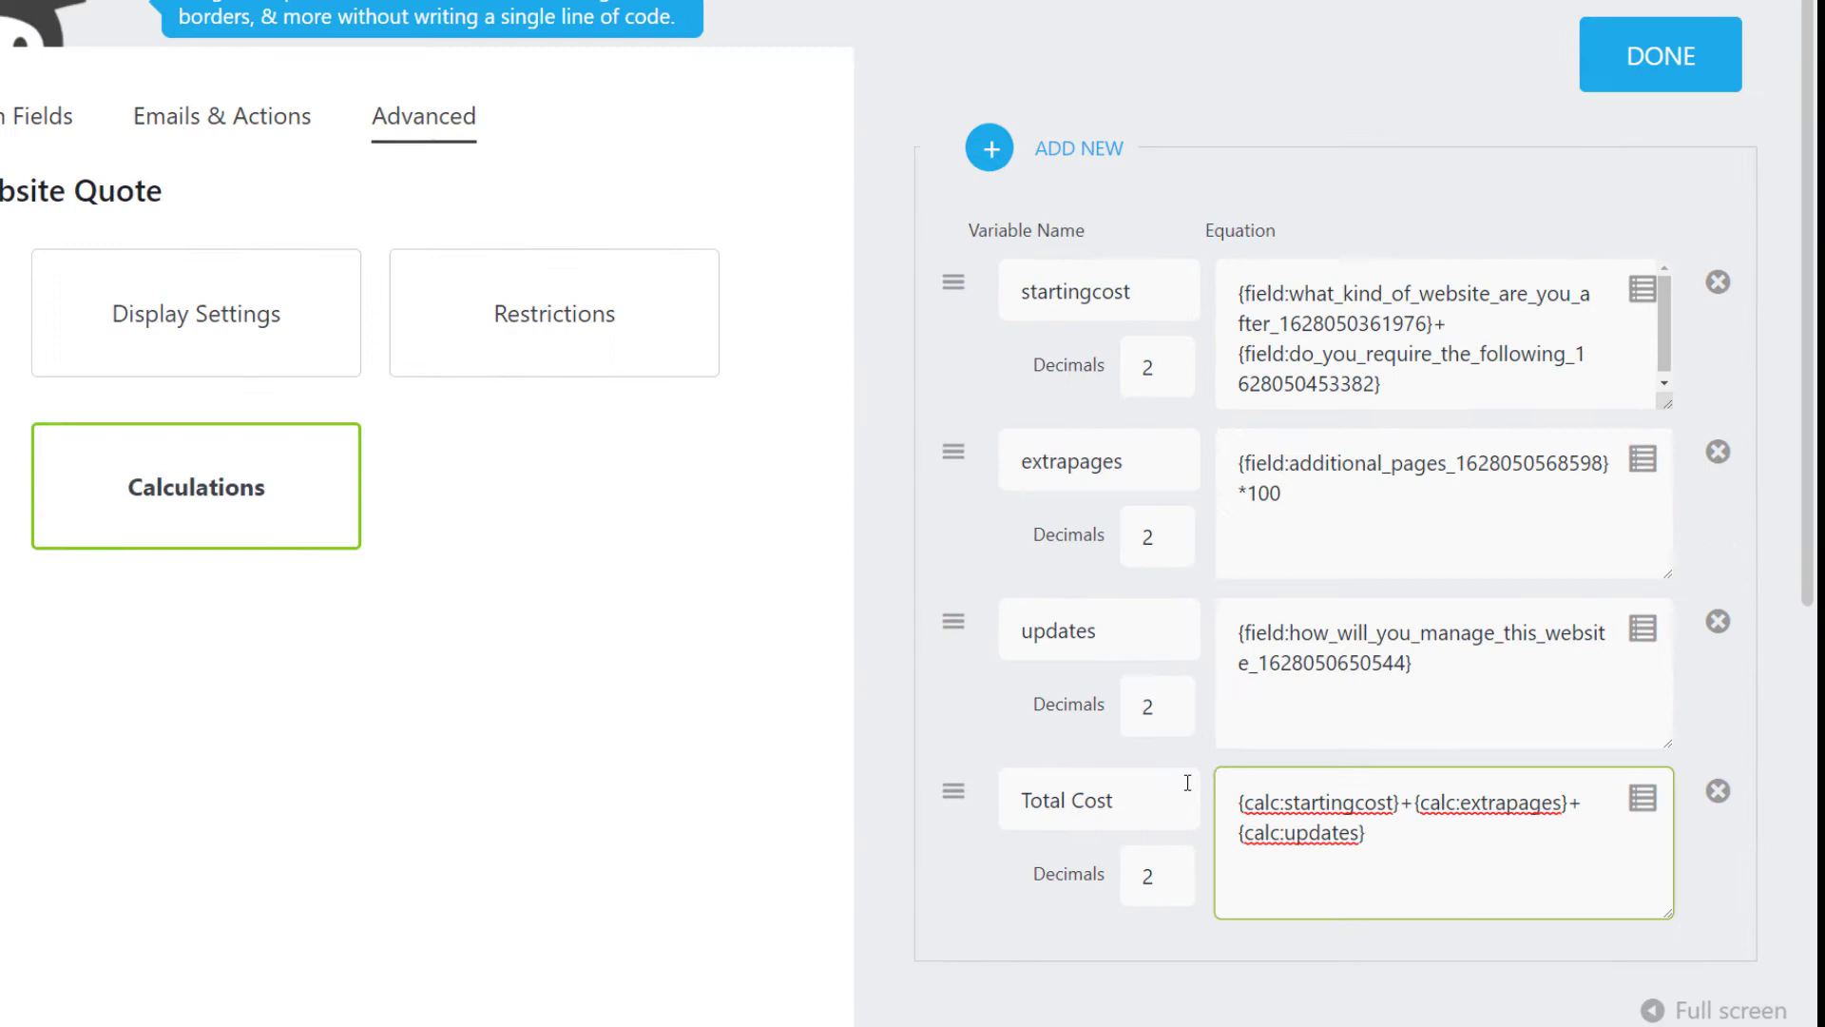
pyautogui.click(1708, 112)
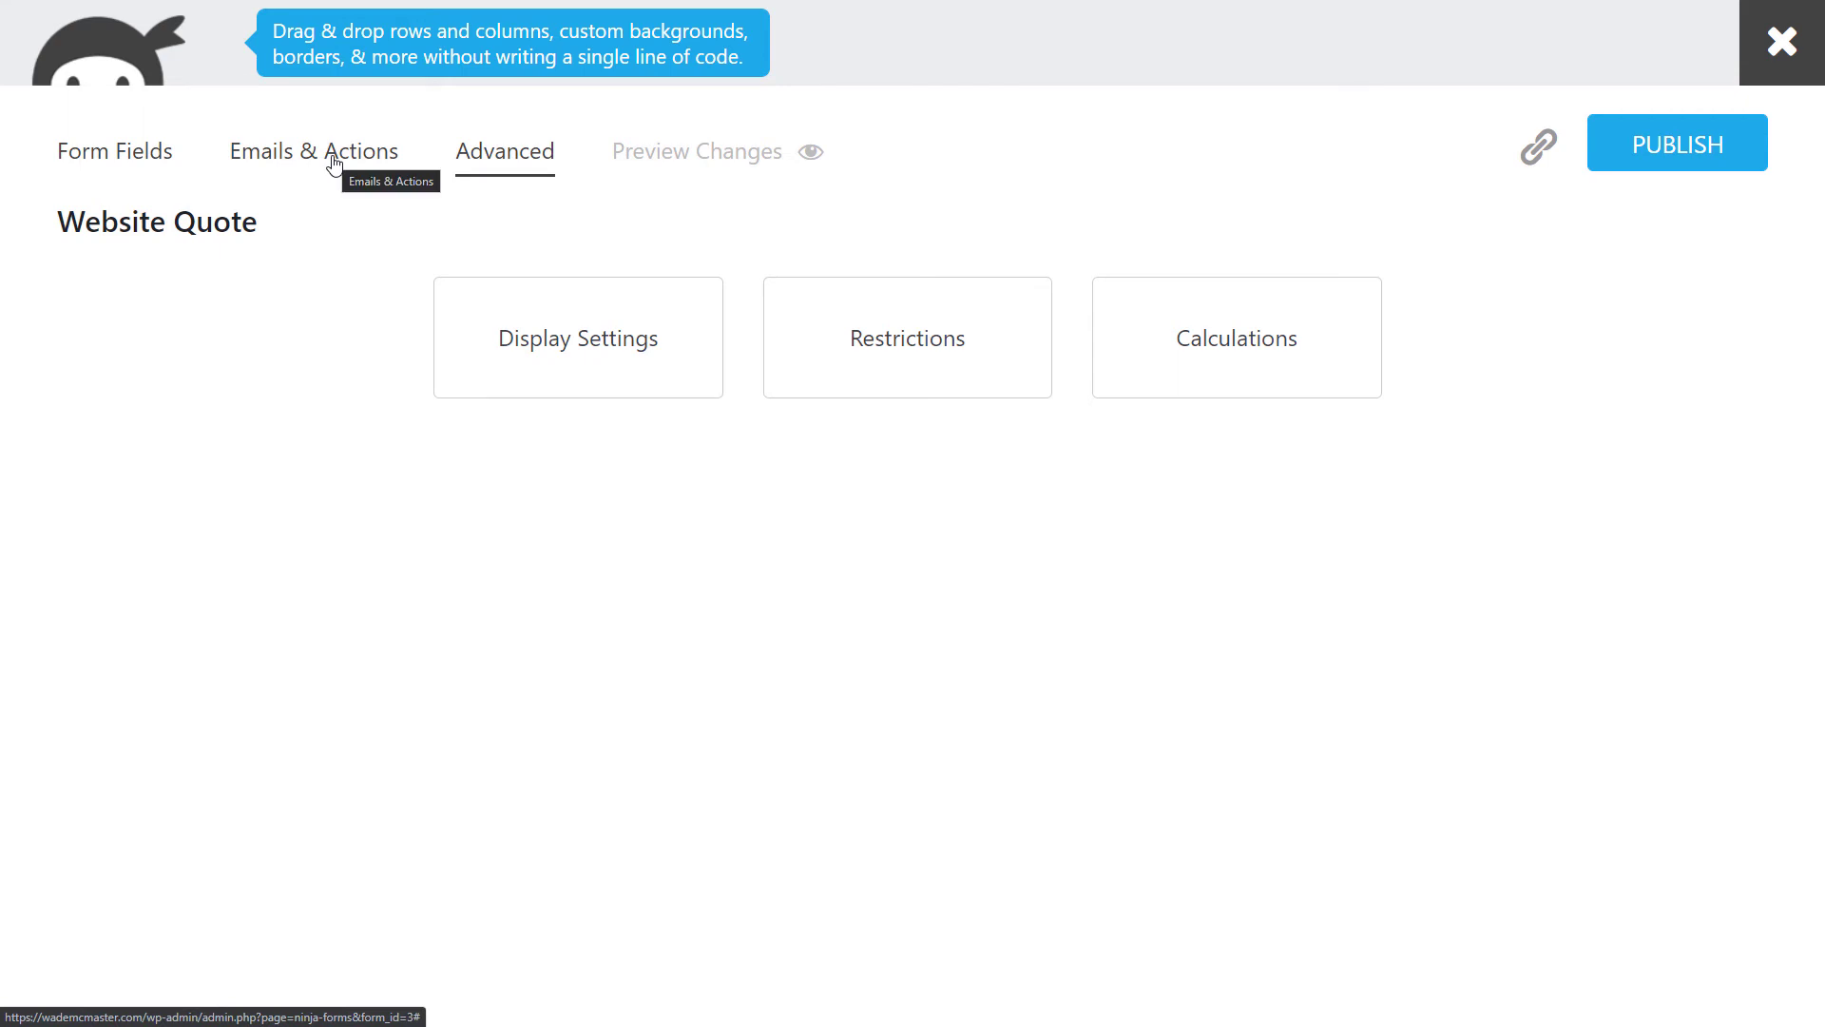
# Add a Radio List above Submit labelled 'Are you a Charity?'.
pyautogui.click(162, 162)
pyautogui.scroll(-6, 893, 522)
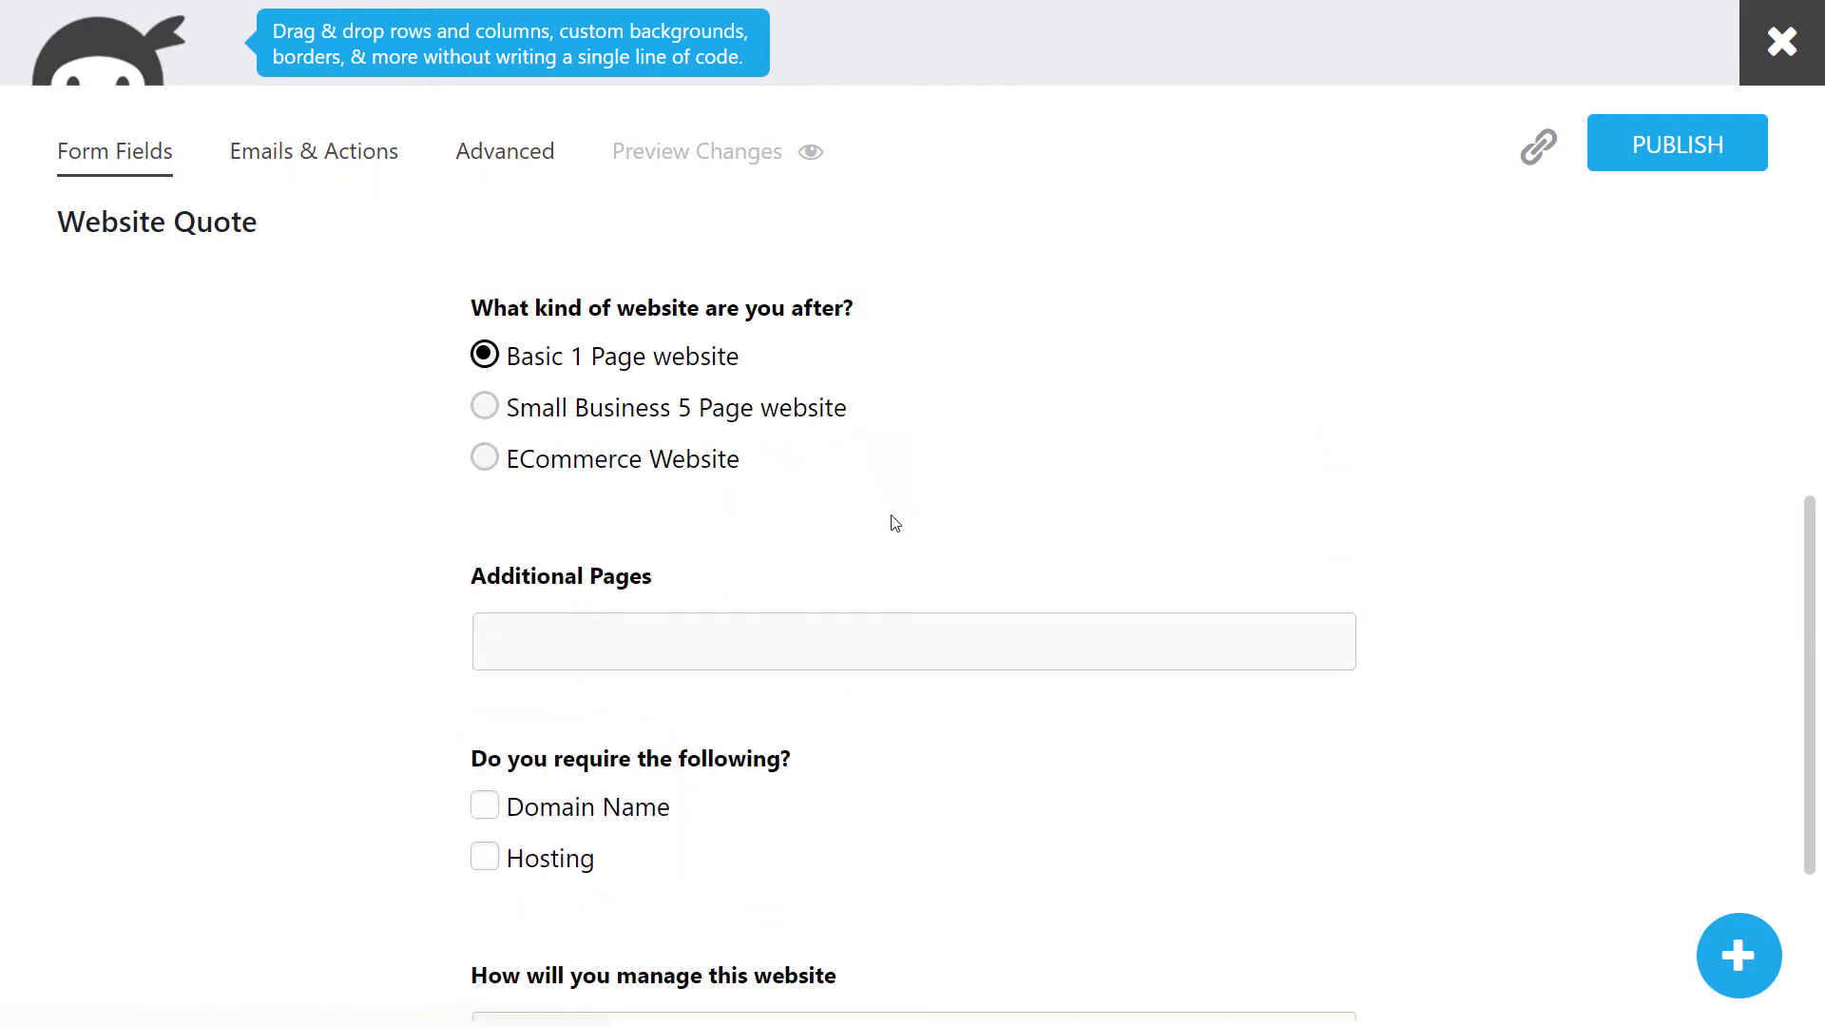
pyautogui.click(1738, 954)
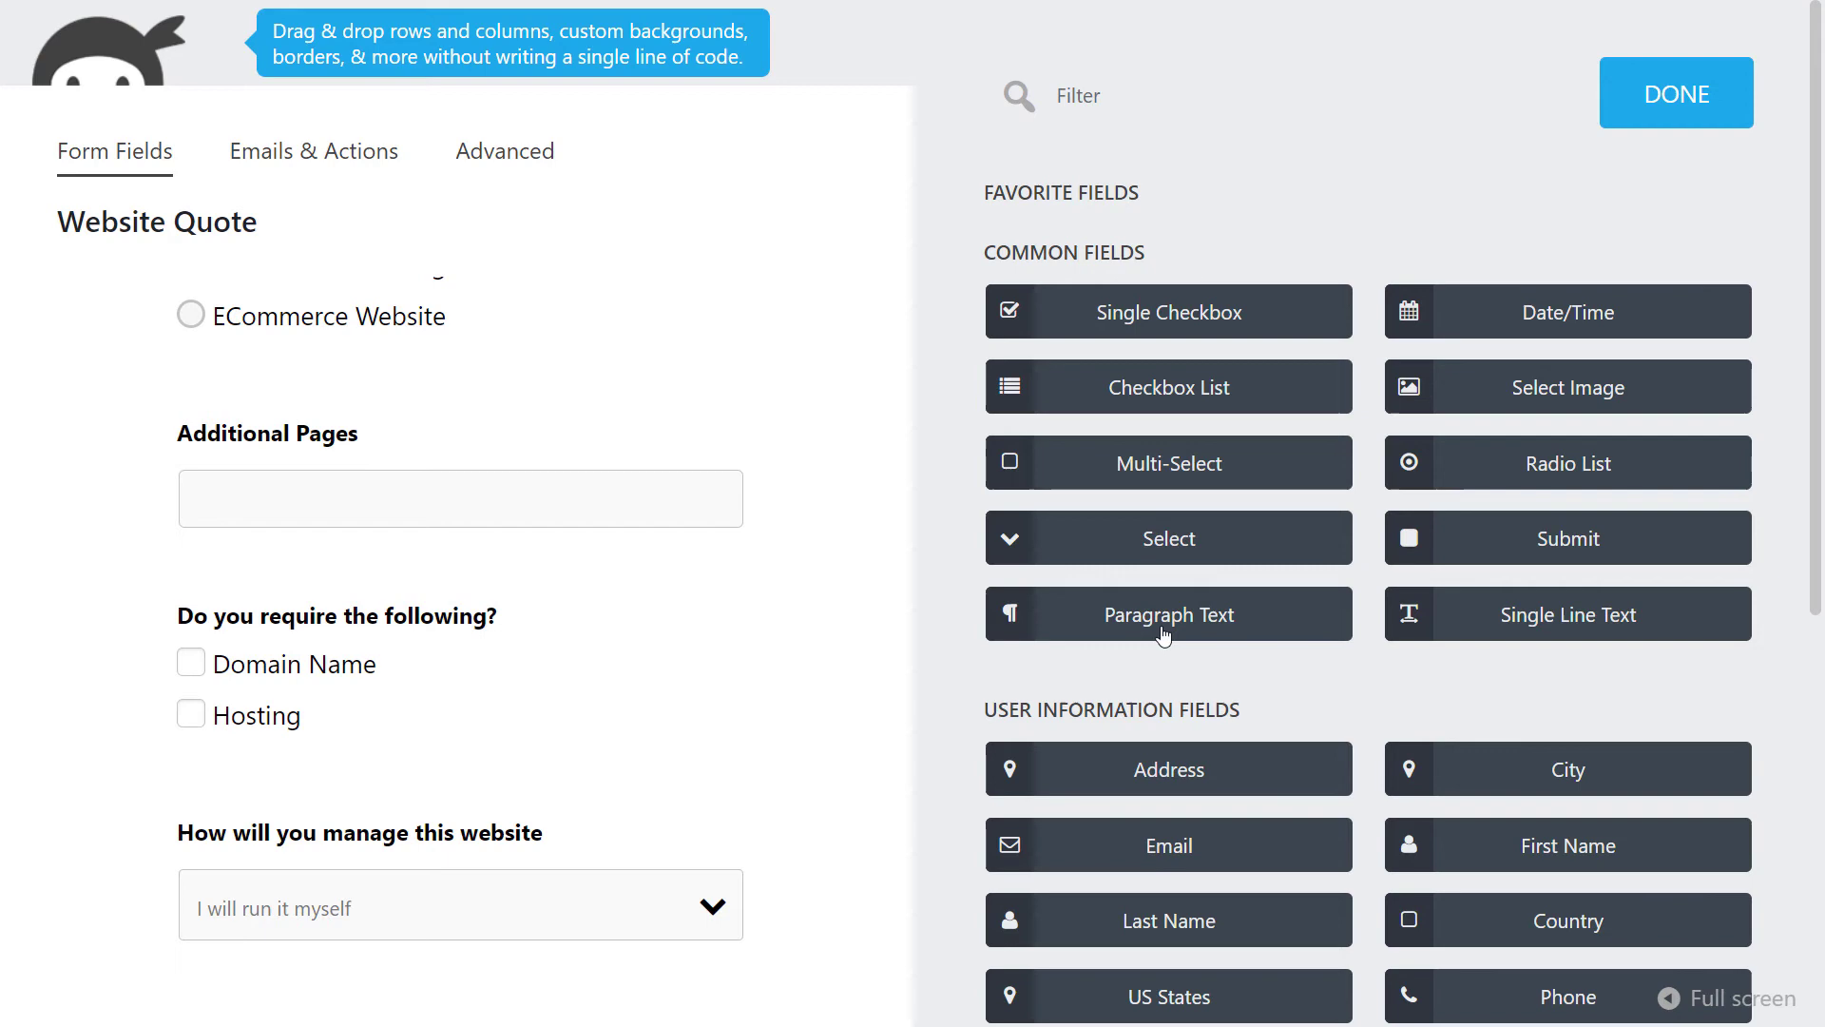
pyautogui.click(1547, 467)
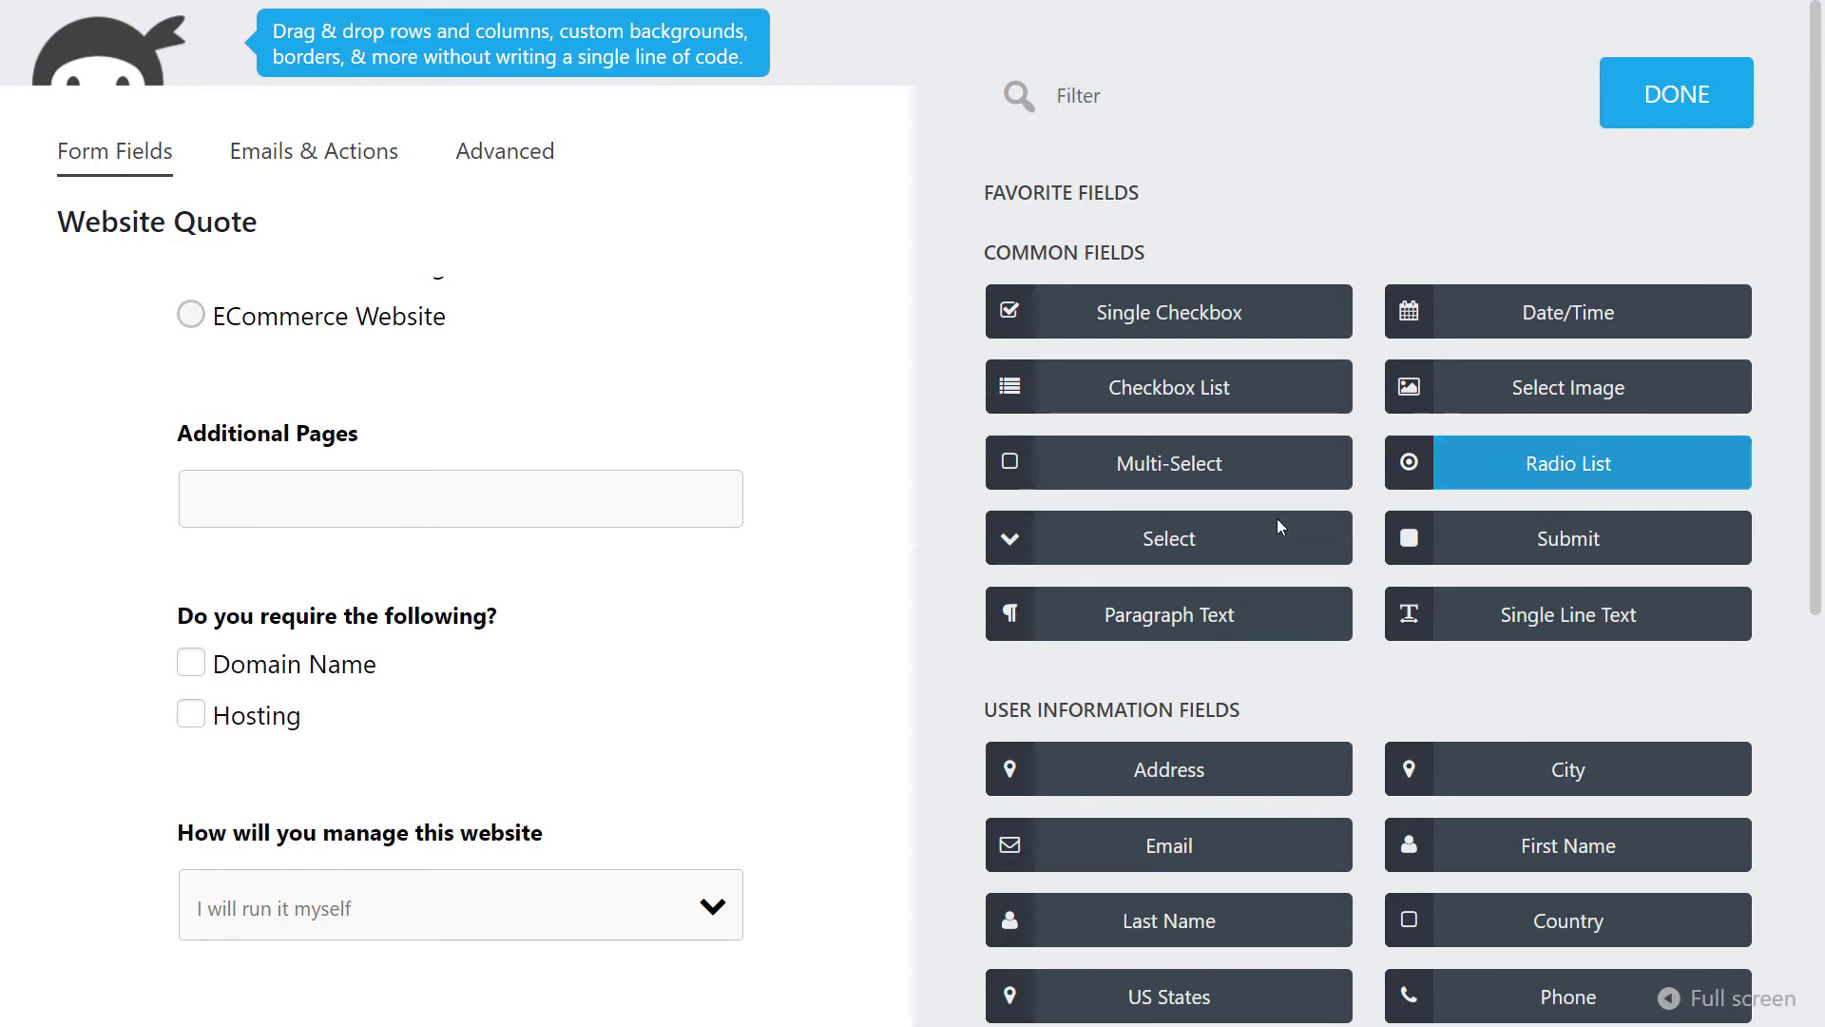
pyautogui.click(319, 781)
pyautogui.moveTo(313, 786); pyautogui.dragTo(352, 656)
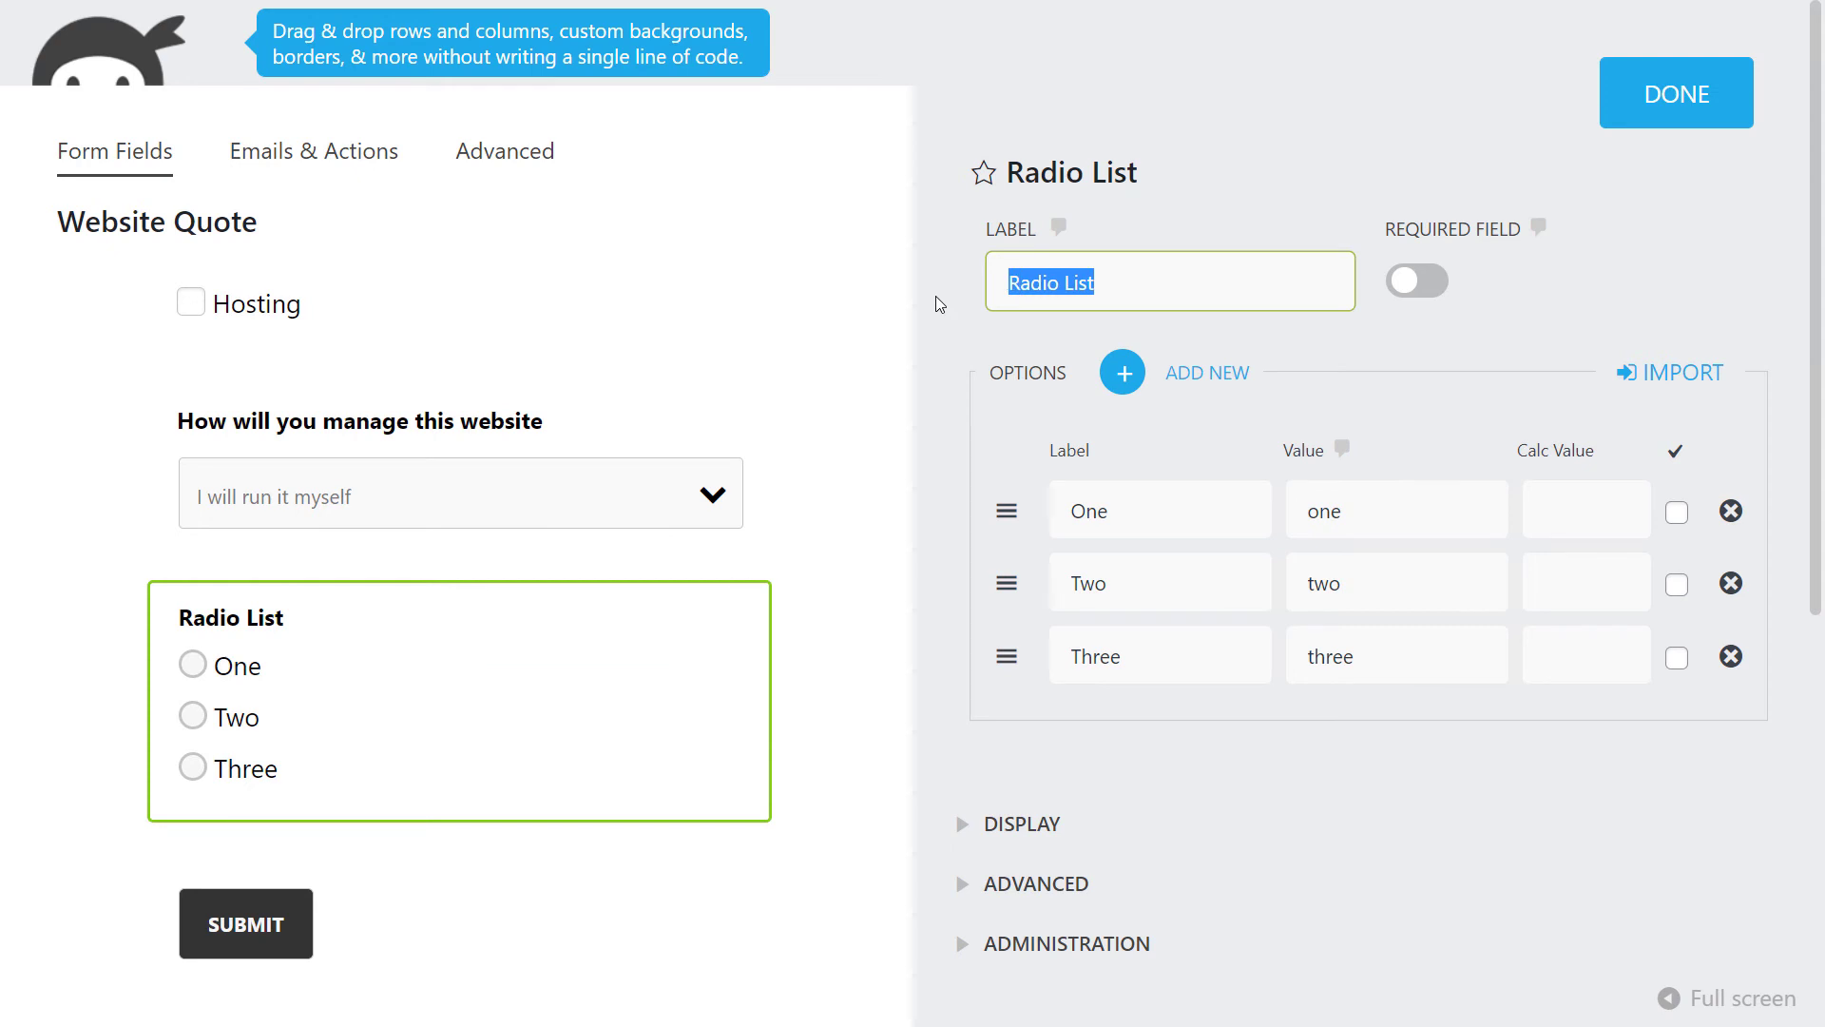
pyautogui.write('Are you a Charity')
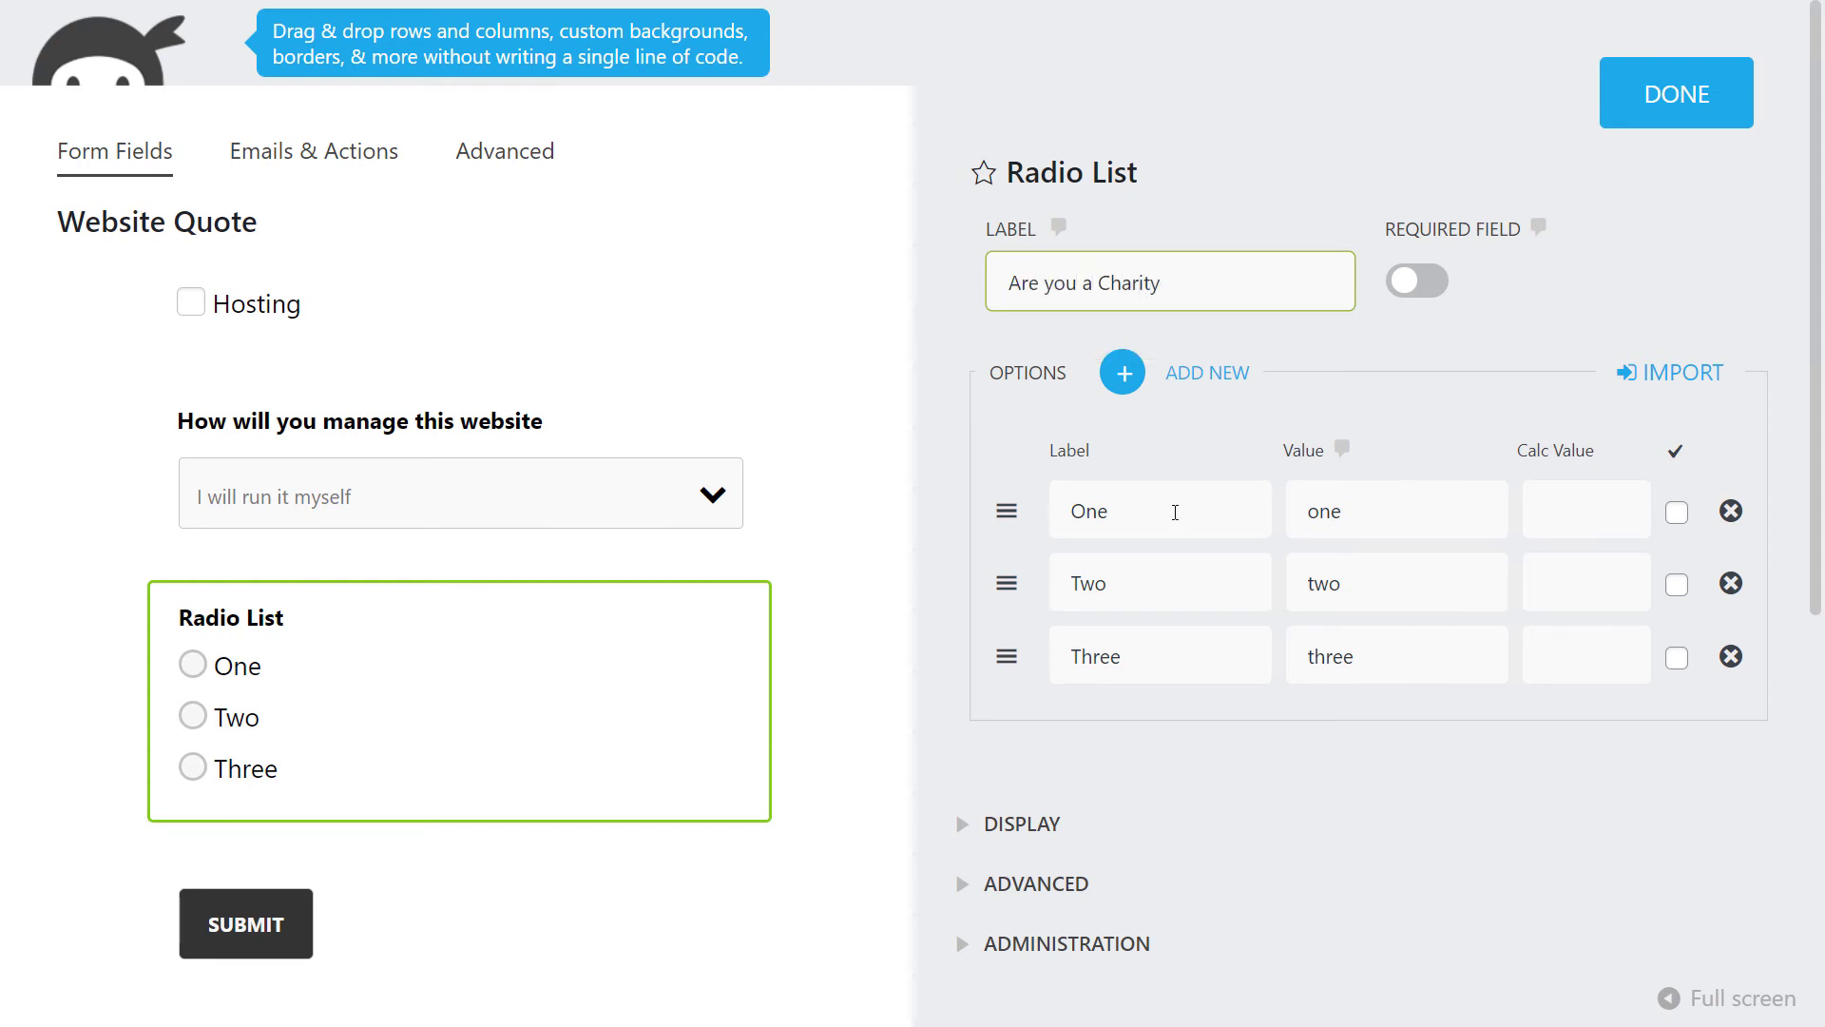
pyautogui.write('?')
# Rename the options to Yes (value yescharity) and No (value nocharity).
pyautogui.moveTo(1132, 513); pyautogui.dragTo(1065, 512)
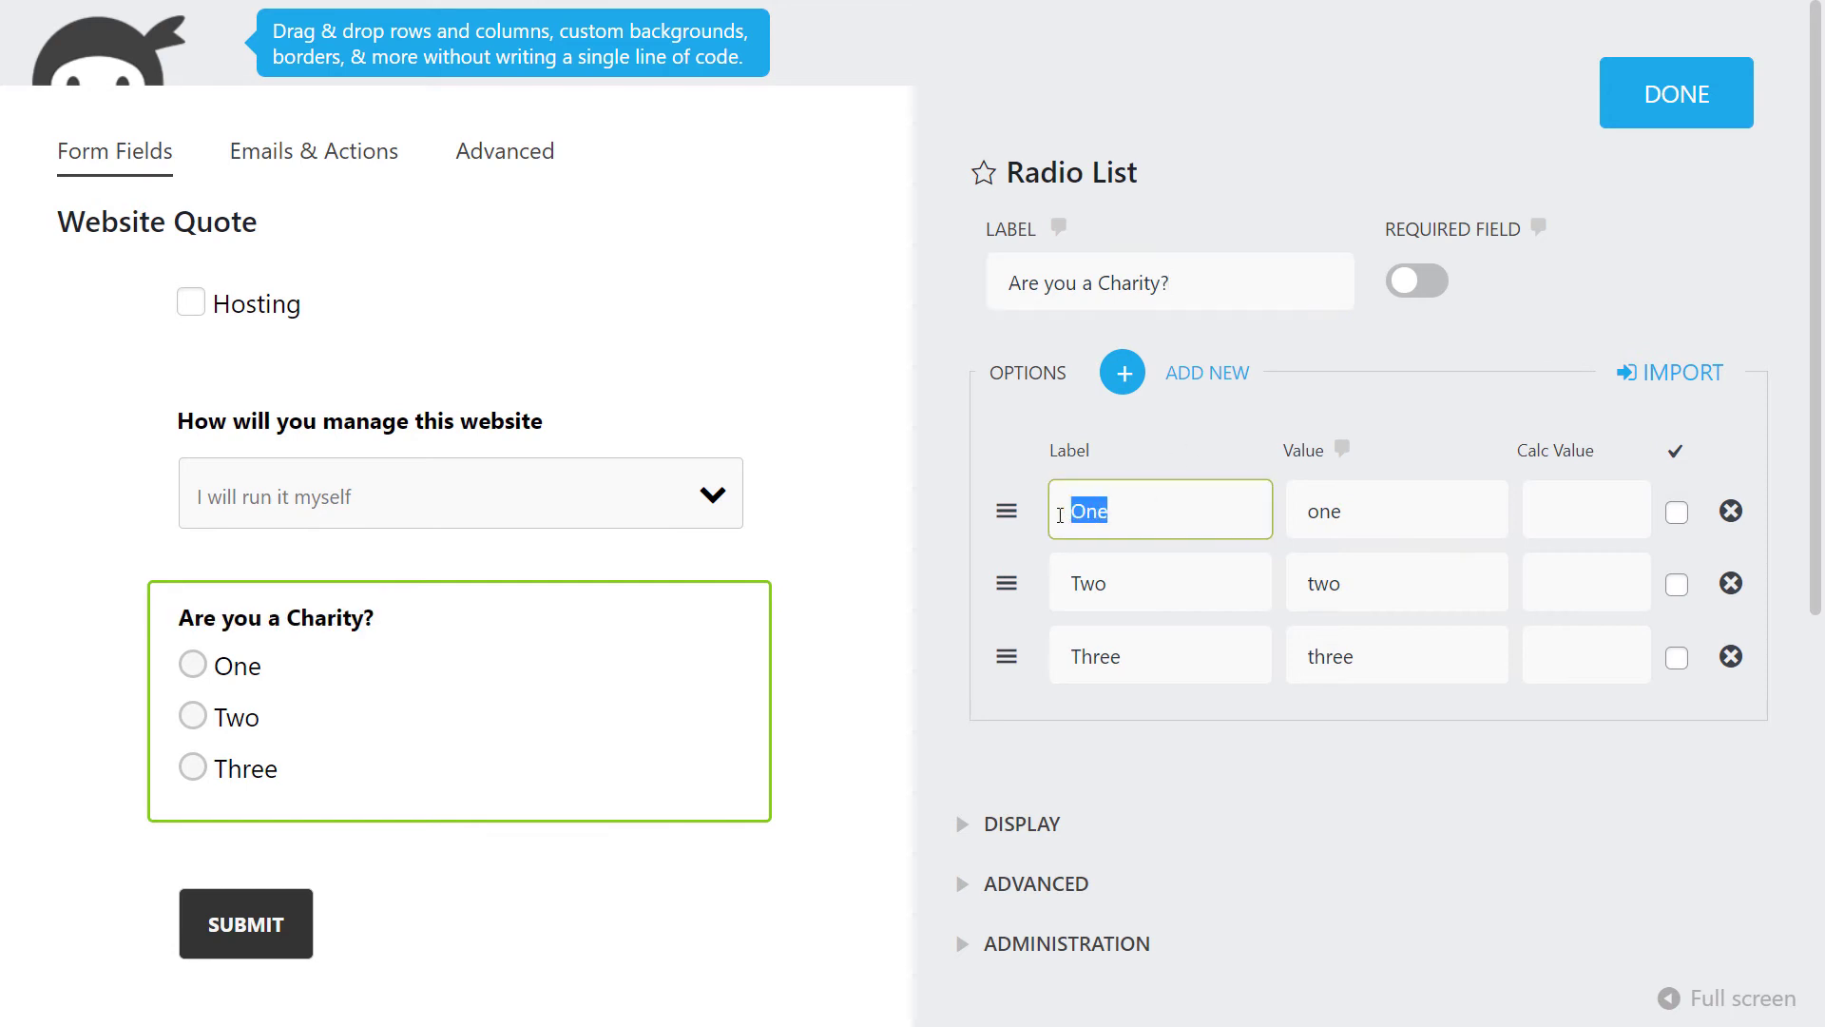
pyautogui.write('es')
pyautogui.press('Tab')
pyautogui.write('yesch')
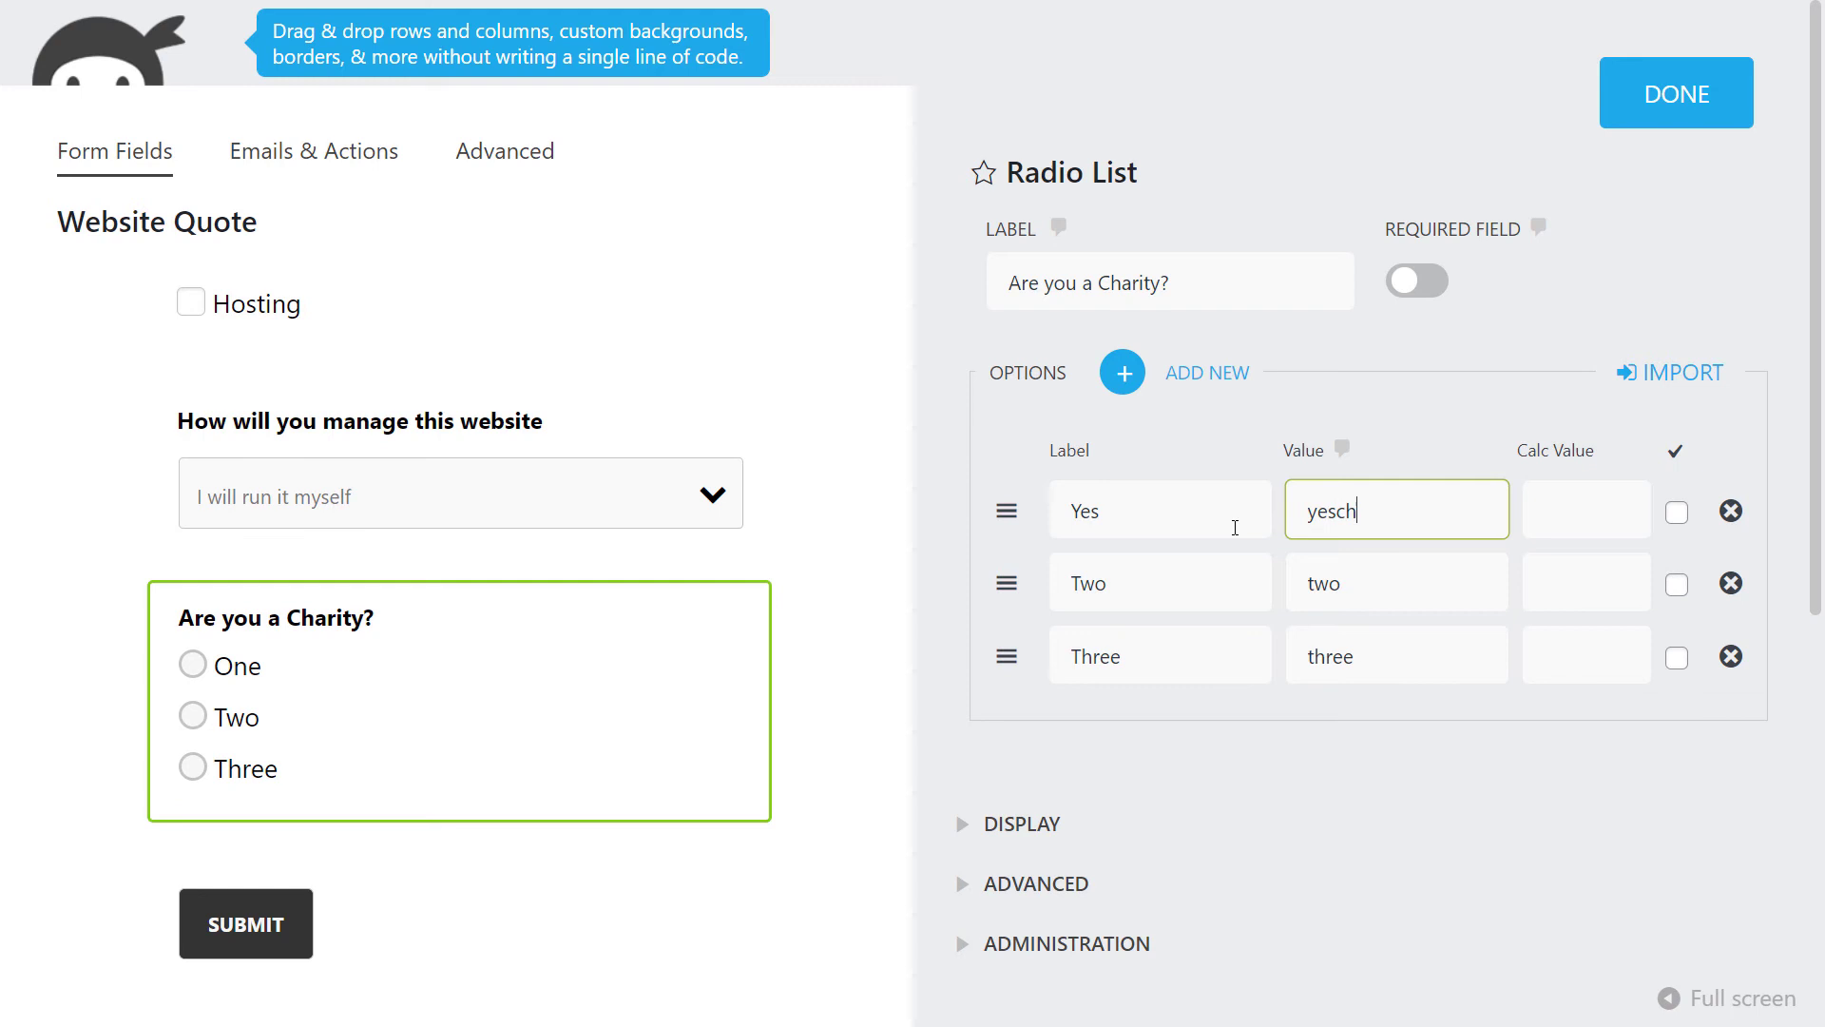
pyautogui.press('Tab')
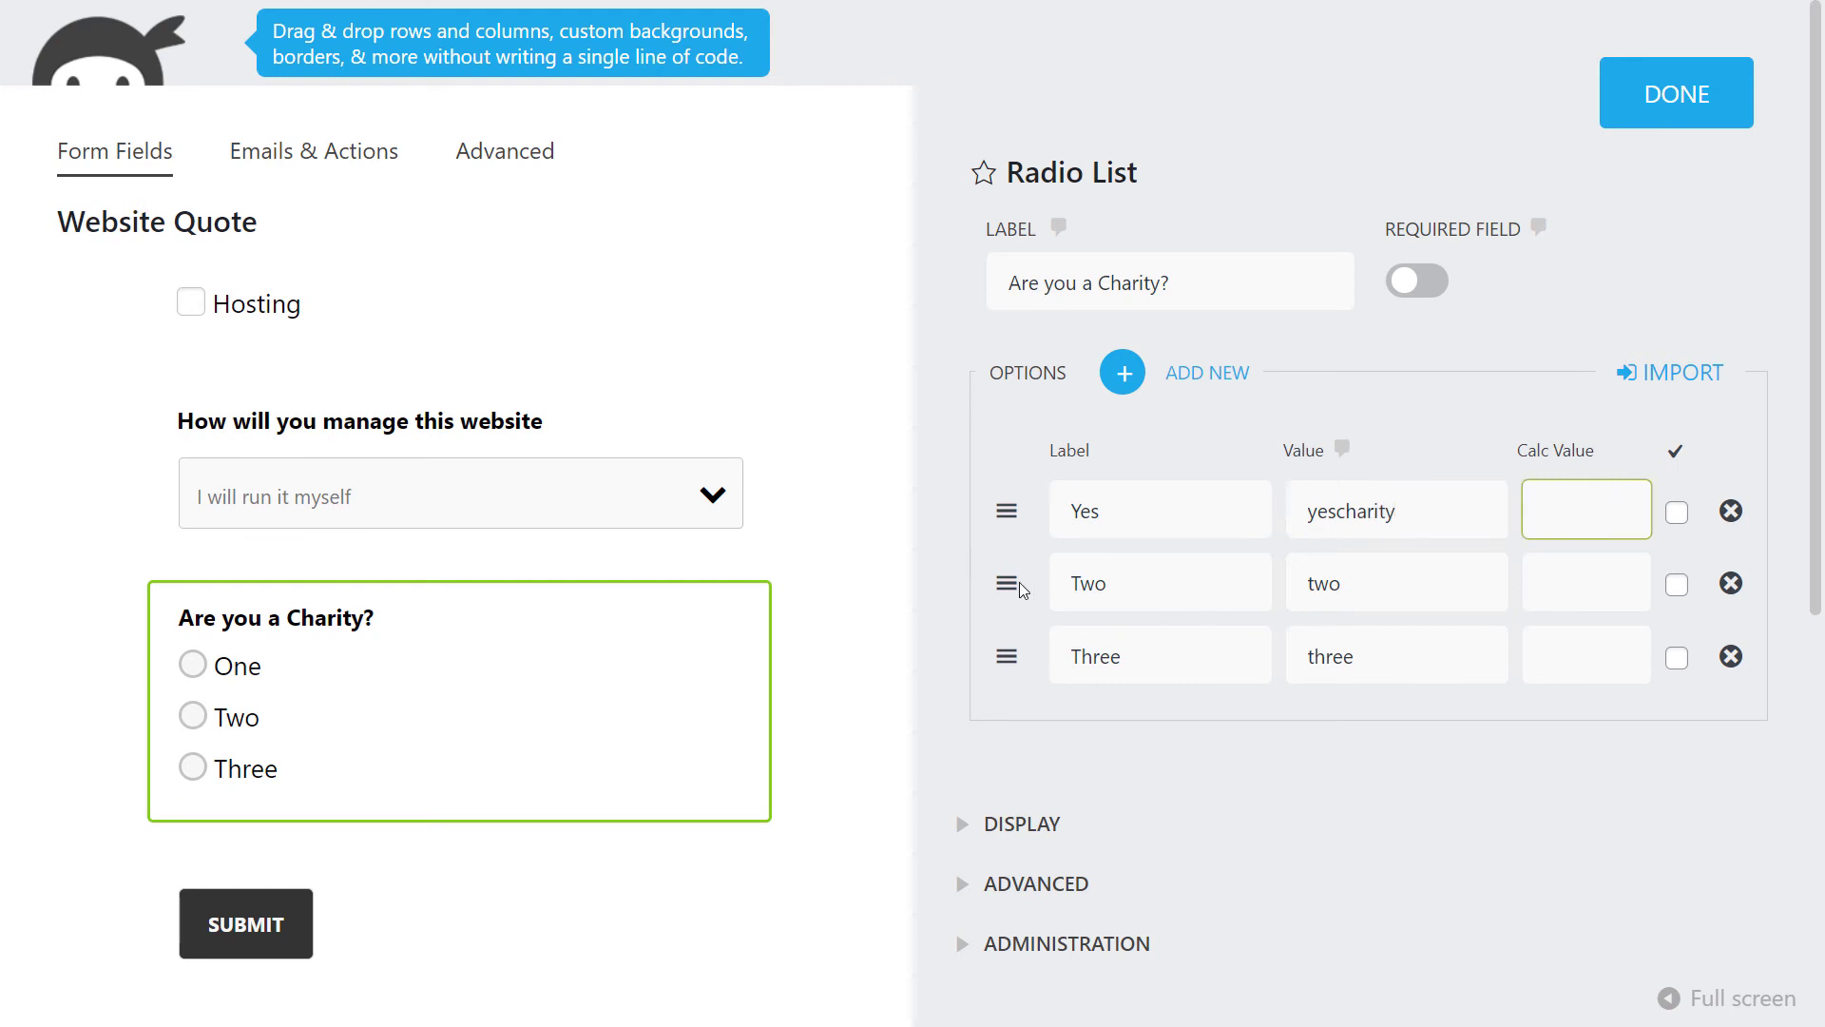
pyautogui.click(1075, 583)
pyautogui.moveTo(1075, 583); pyautogui.dragTo(1222, 573)
pyautogui.press('BackSpace')
pyautogui.write('No')
pyautogui.press('Tab')
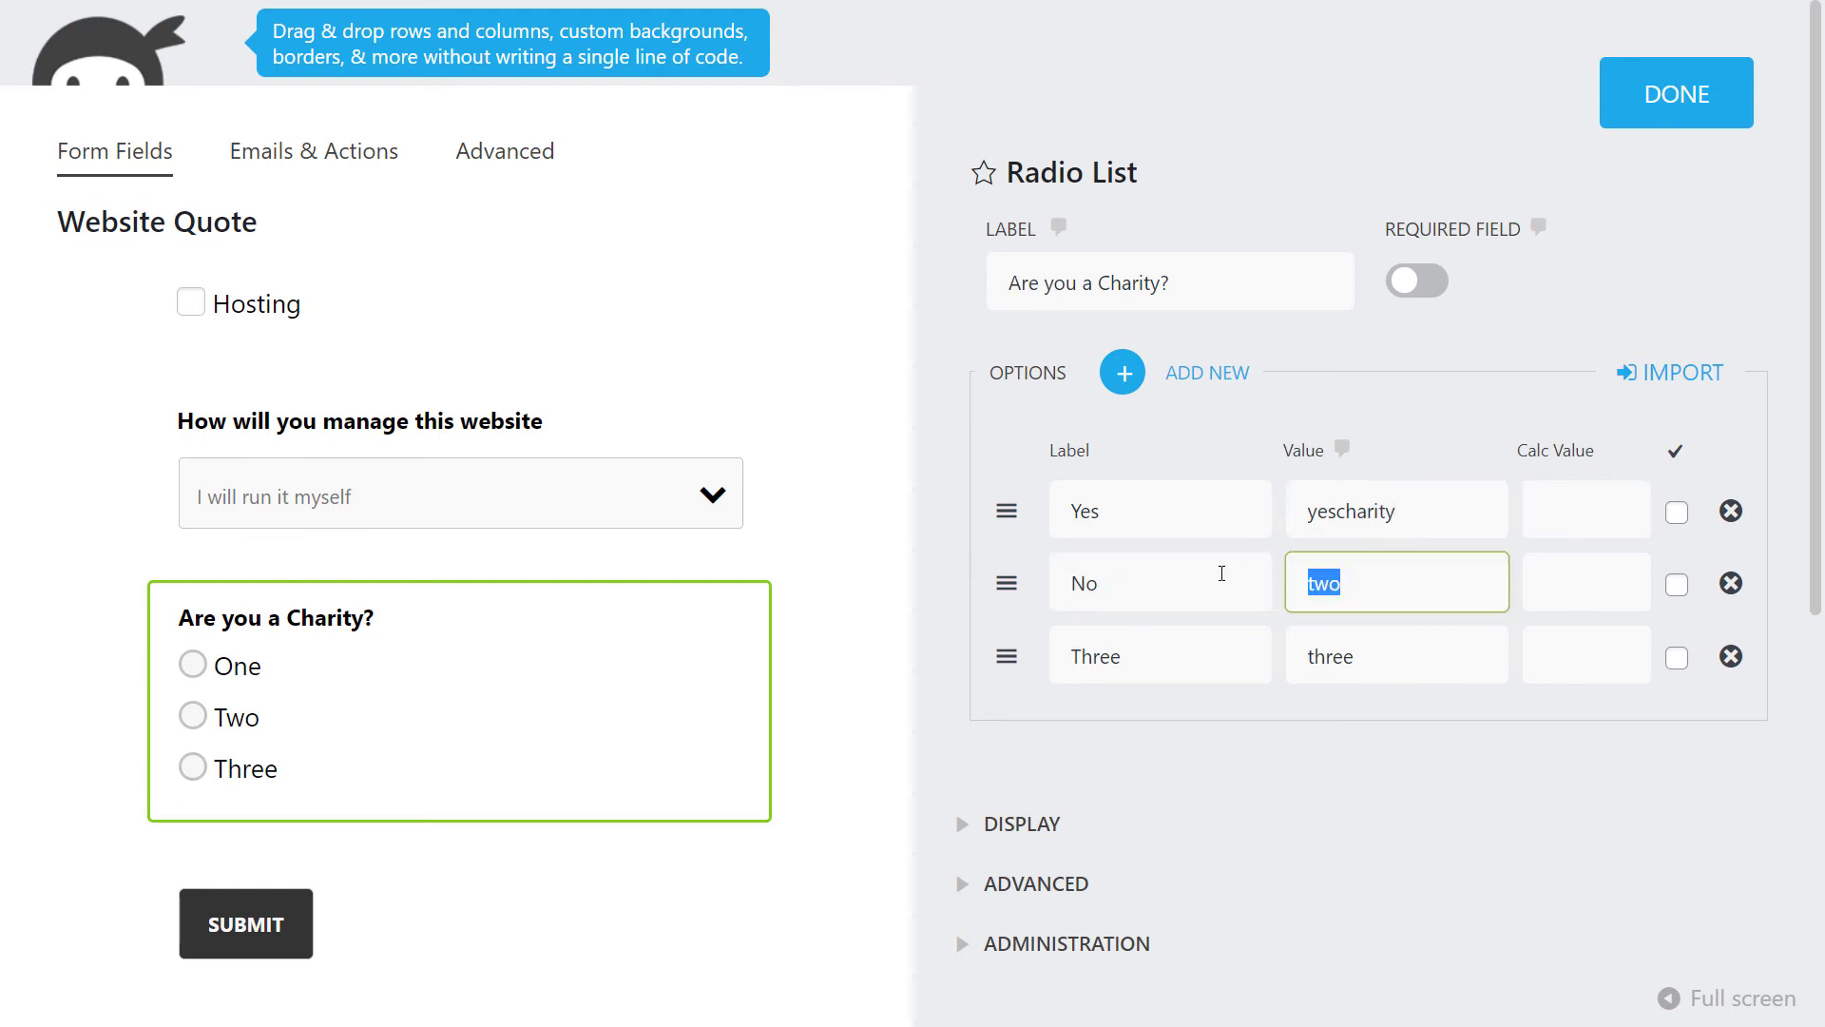
pyautogui.write('nocharity')
pyautogui.press('Tab')
# Give Yes a calc value of 200 and No a calc value of 0, and delete option Three.
pyautogui.click(1600, 506)
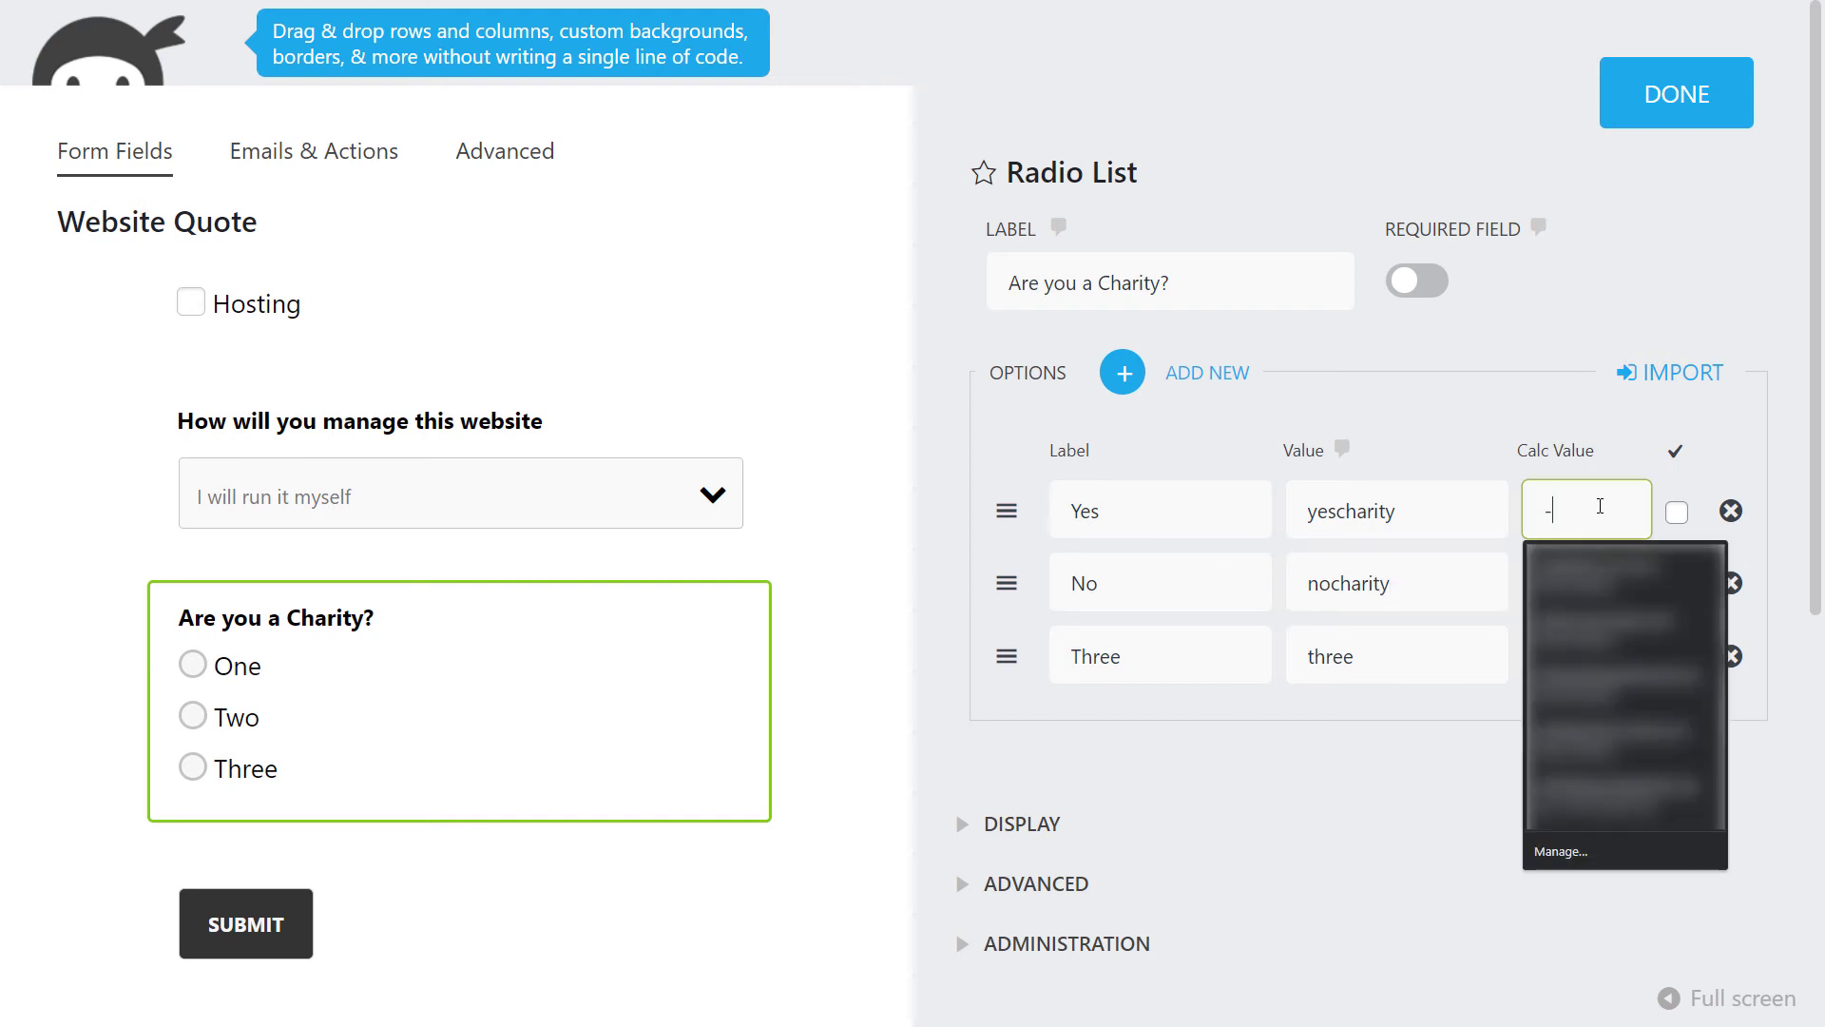
pyautogui.write('-220')
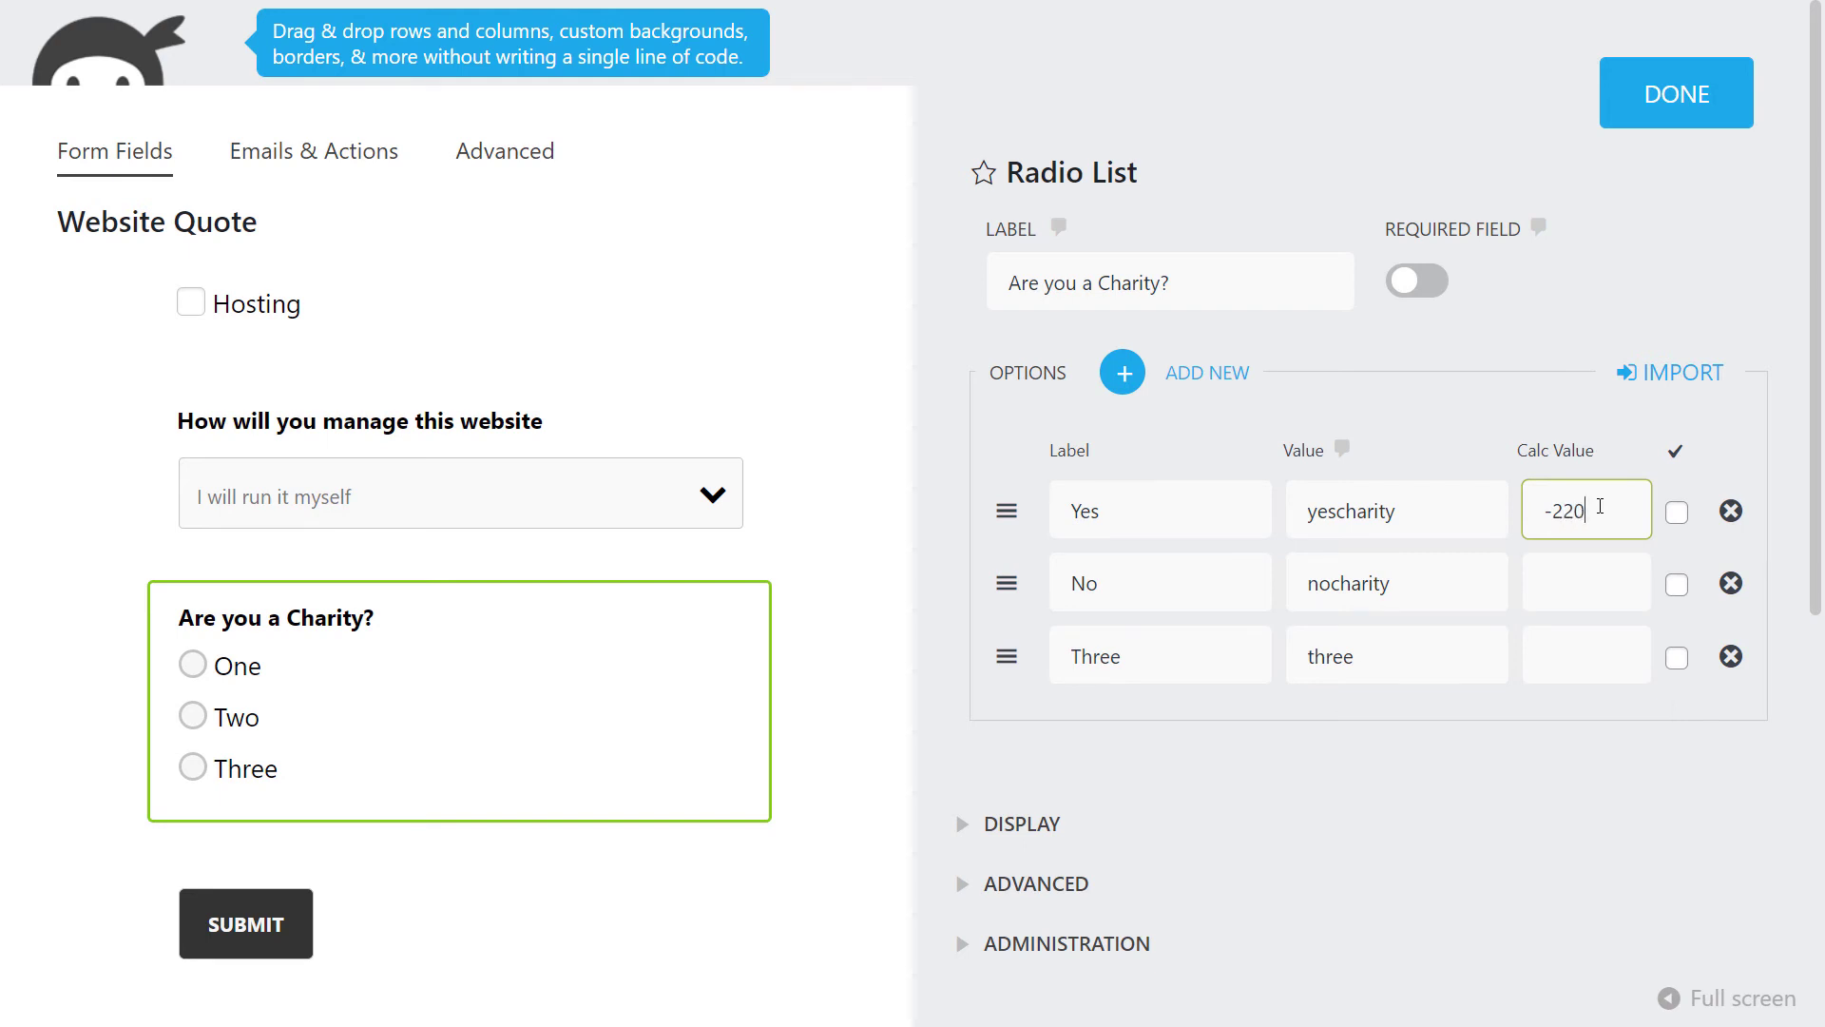
pyautogui.press('BackSpace')
pyautogui.press('BackSpace')
pyautogui.press('BackSpace')
pyautogui.write('200')
pyautogui.click(1540, 581)
pyautogui.write('0')
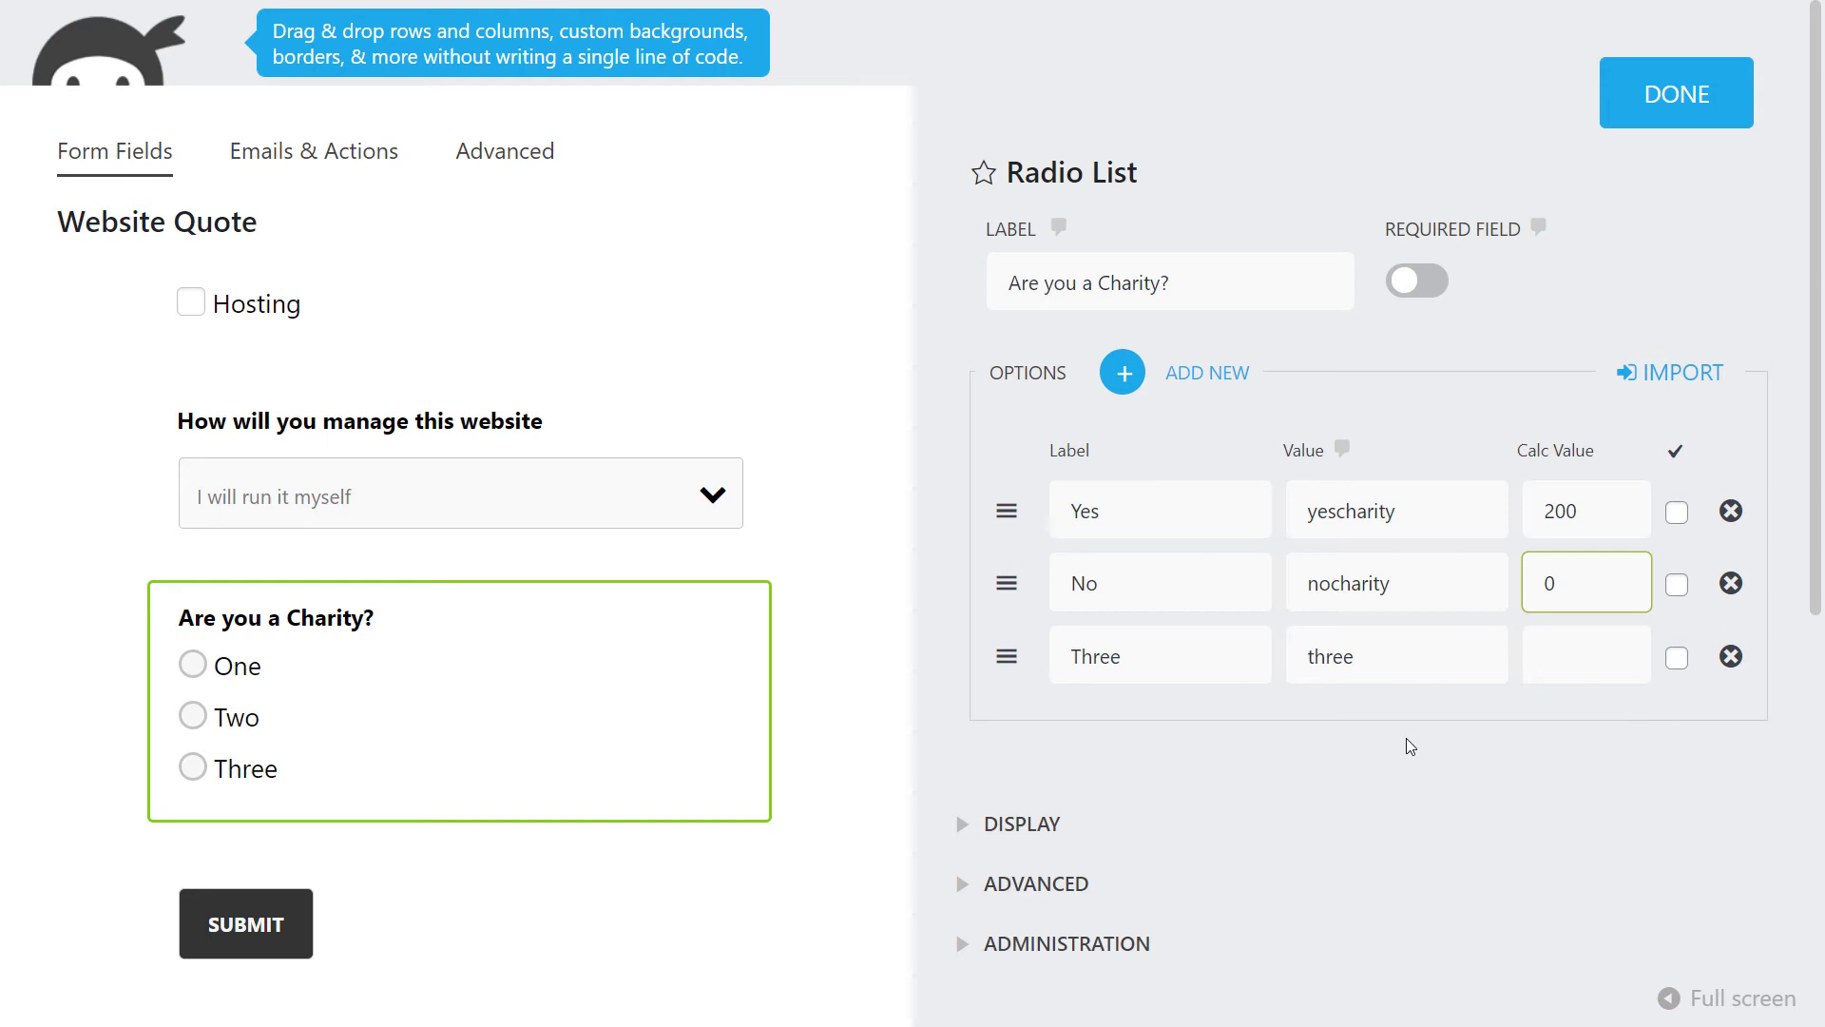
pyautogui.click(1730, 656)
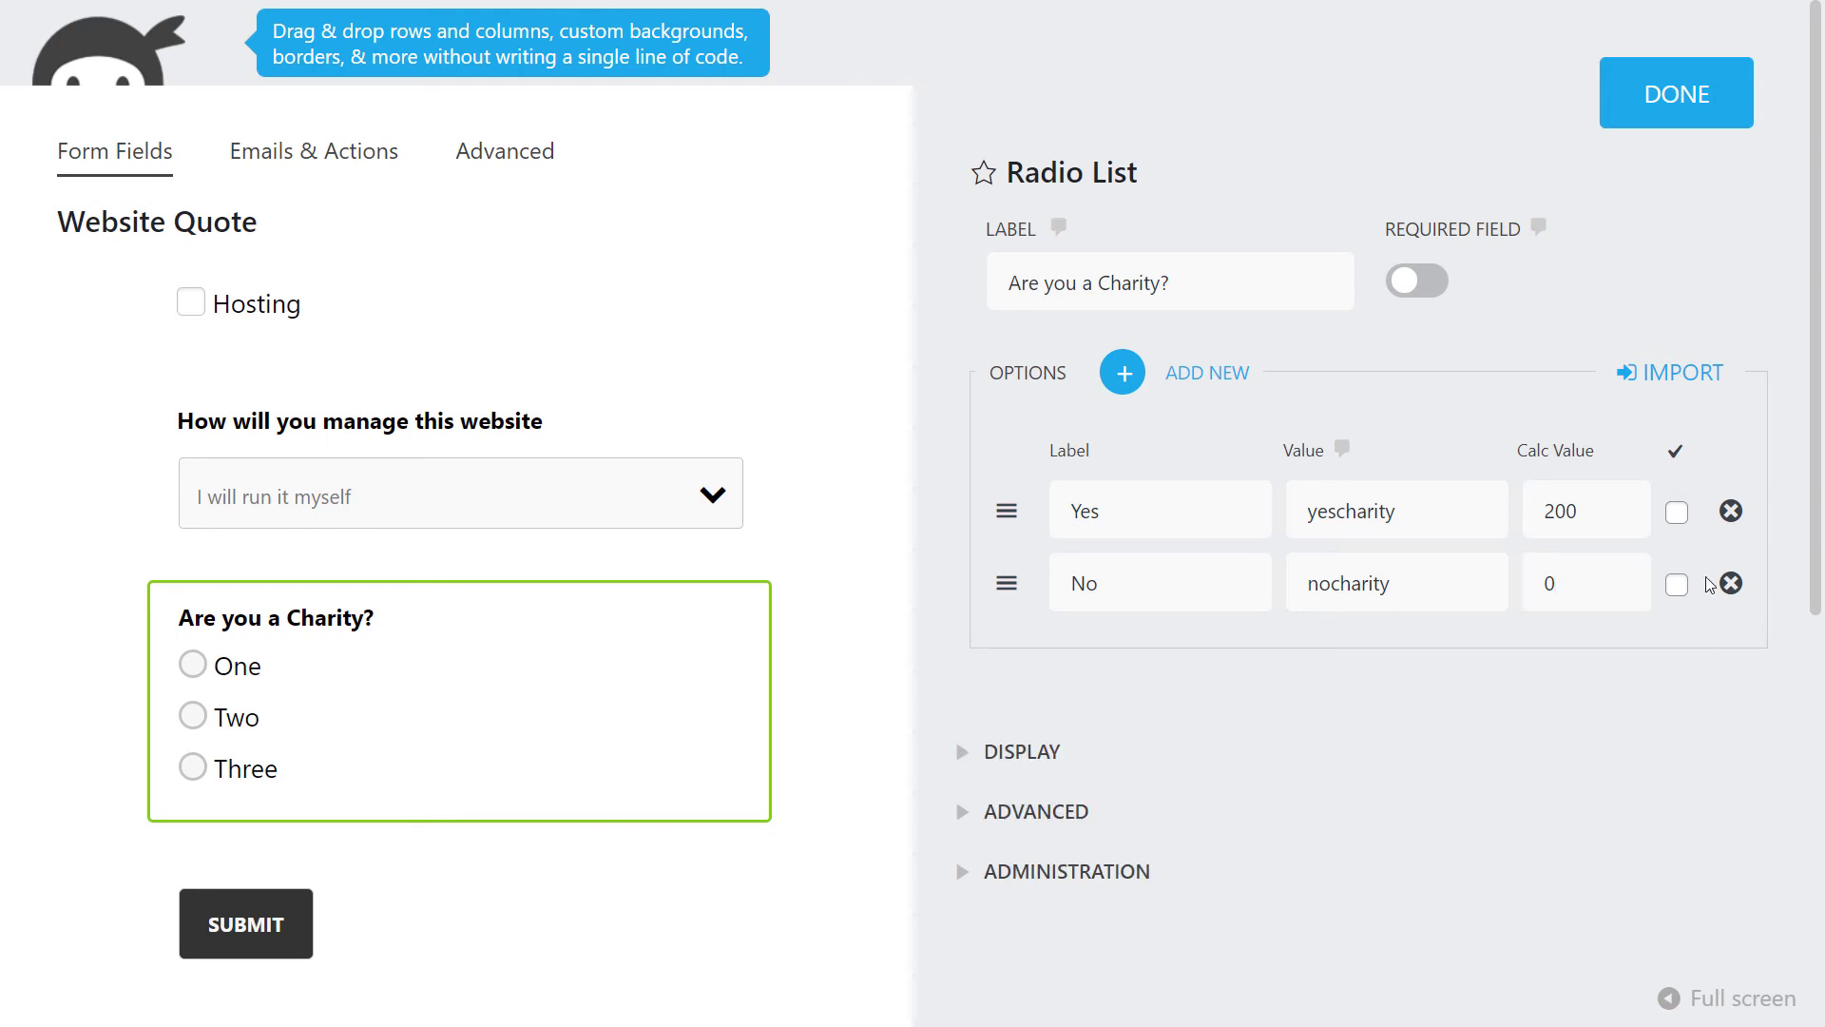
pyautogui.click(1706, 108)
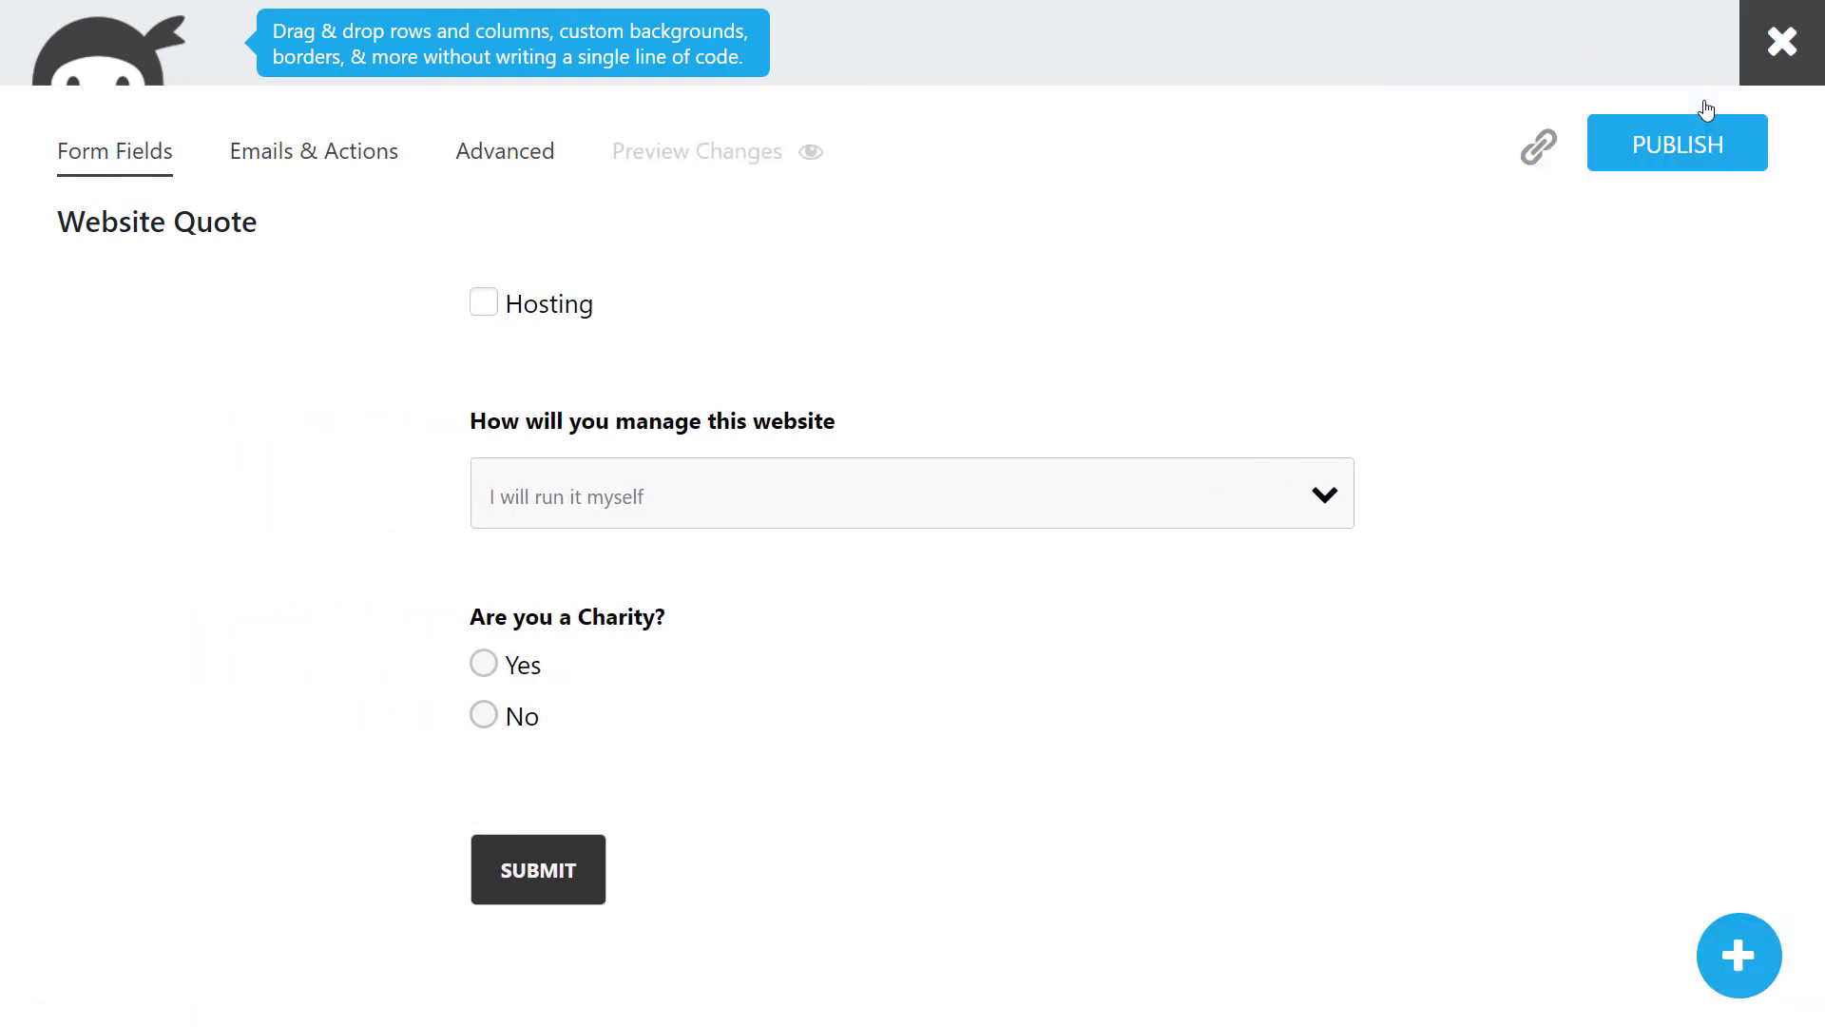
# Append '-' and the 'Are you a Charity?' field tag to the Total Cost equation.
pyautogui.click(470, 164)
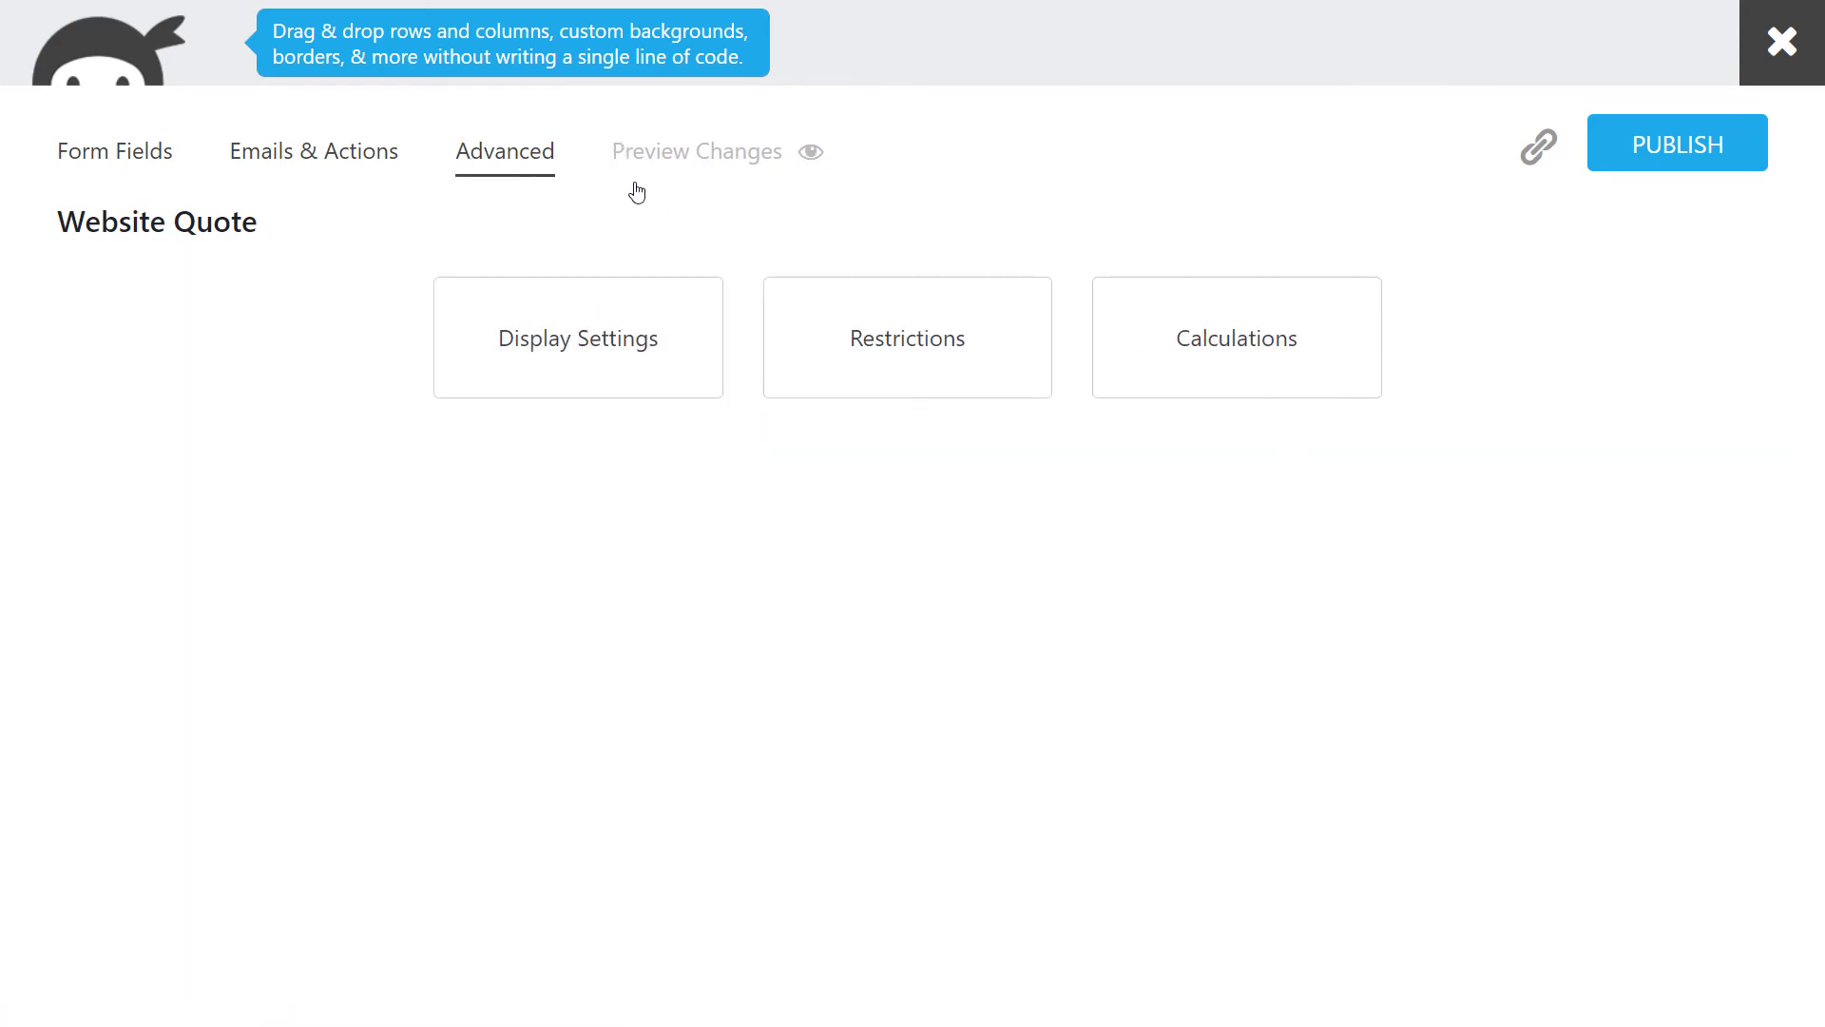
pyautogui.click(1287, 374)
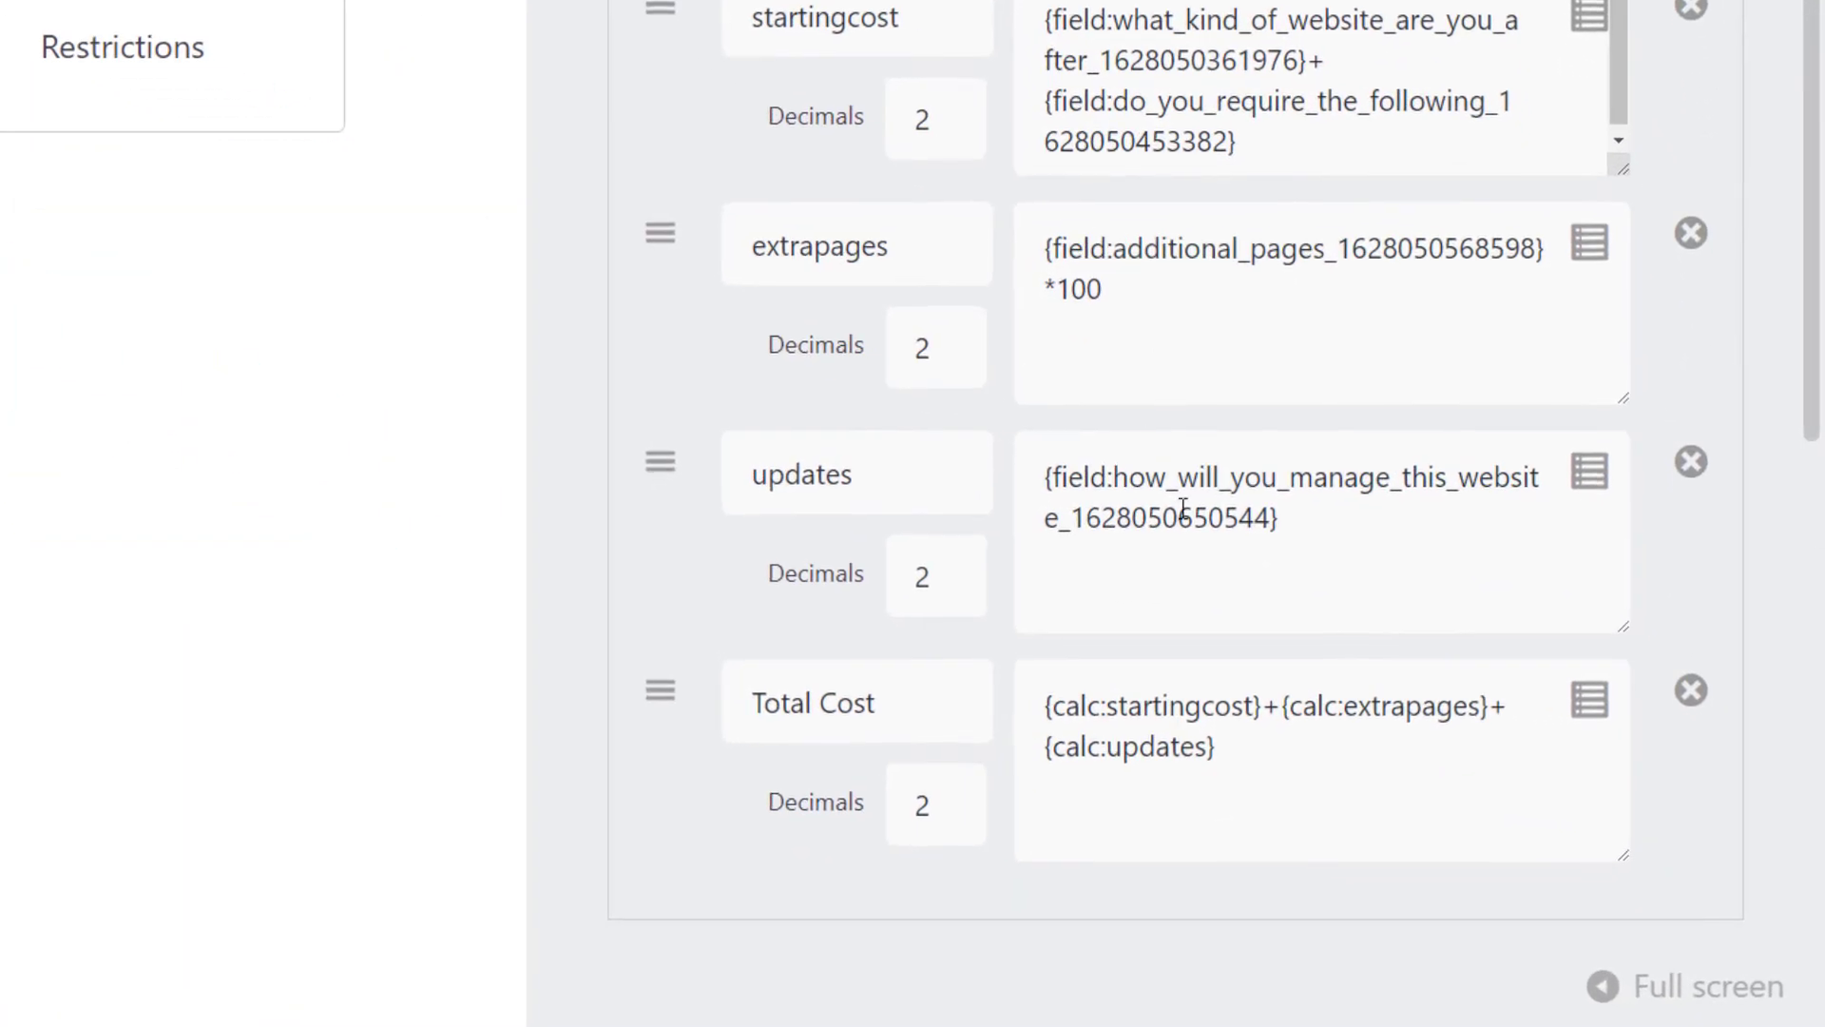
pyautogui.click(1299, 757)
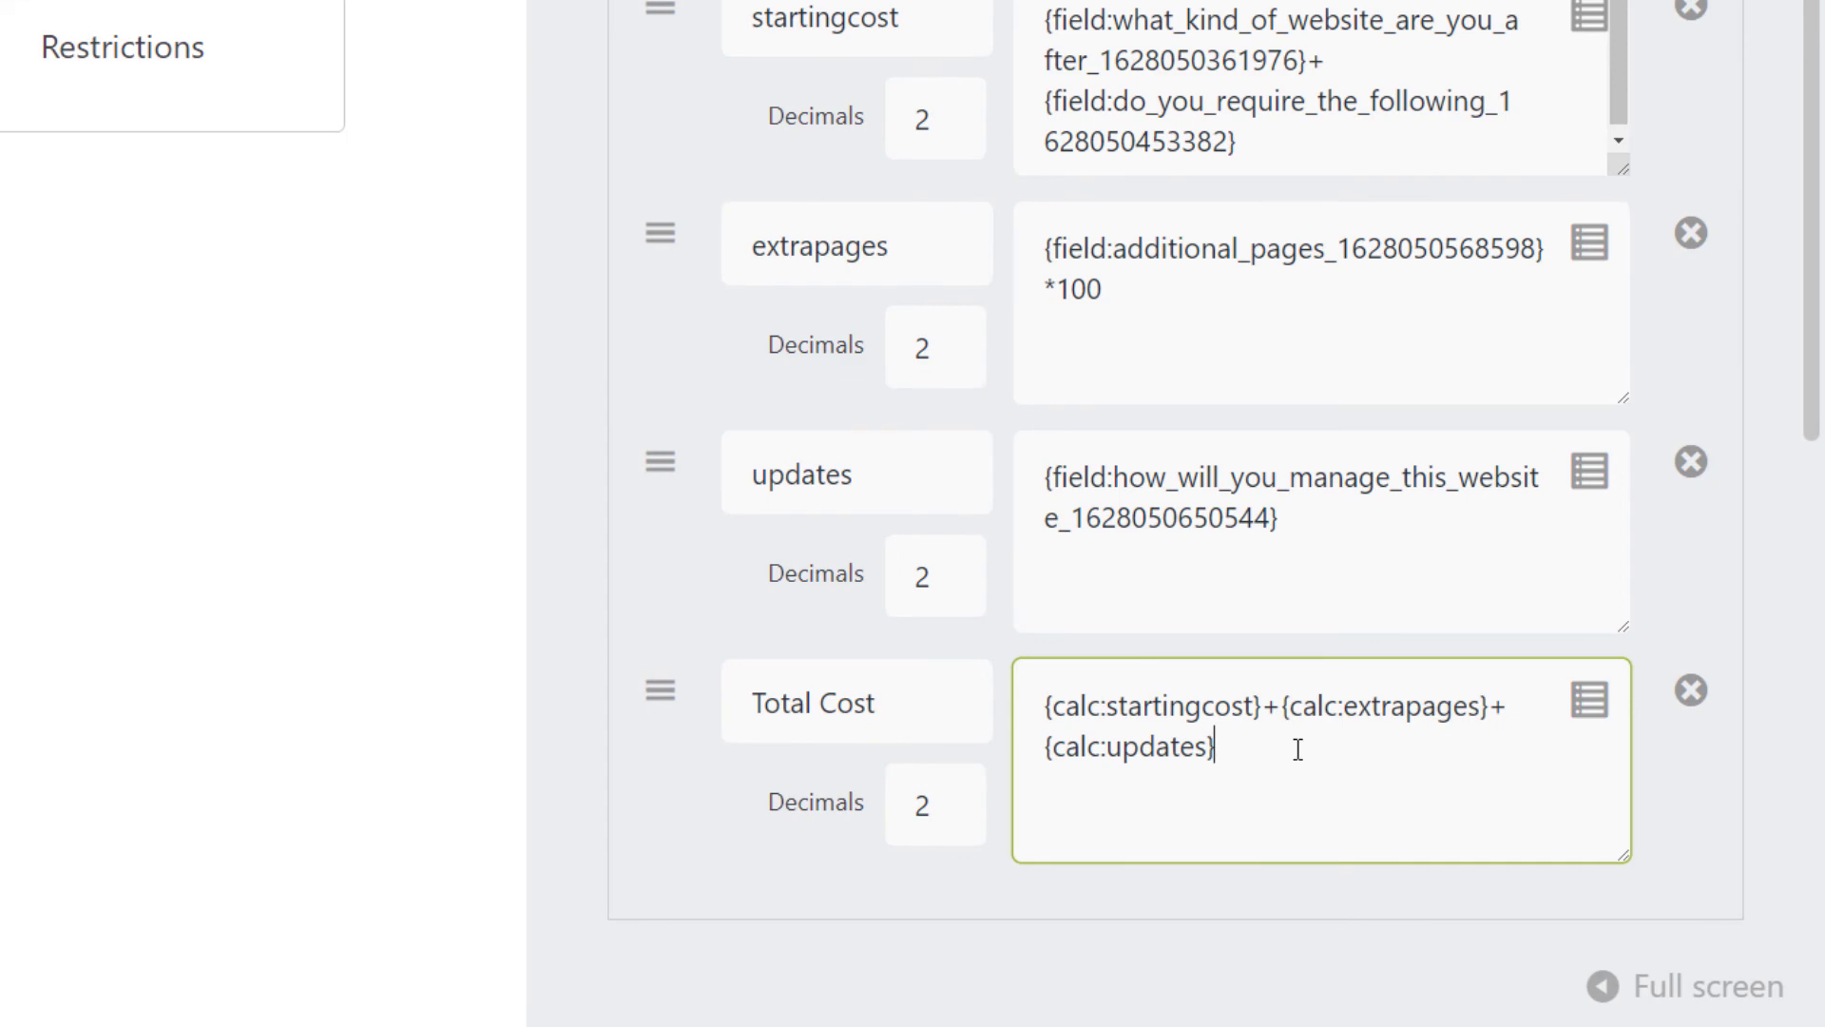
pyautogui.write('-')
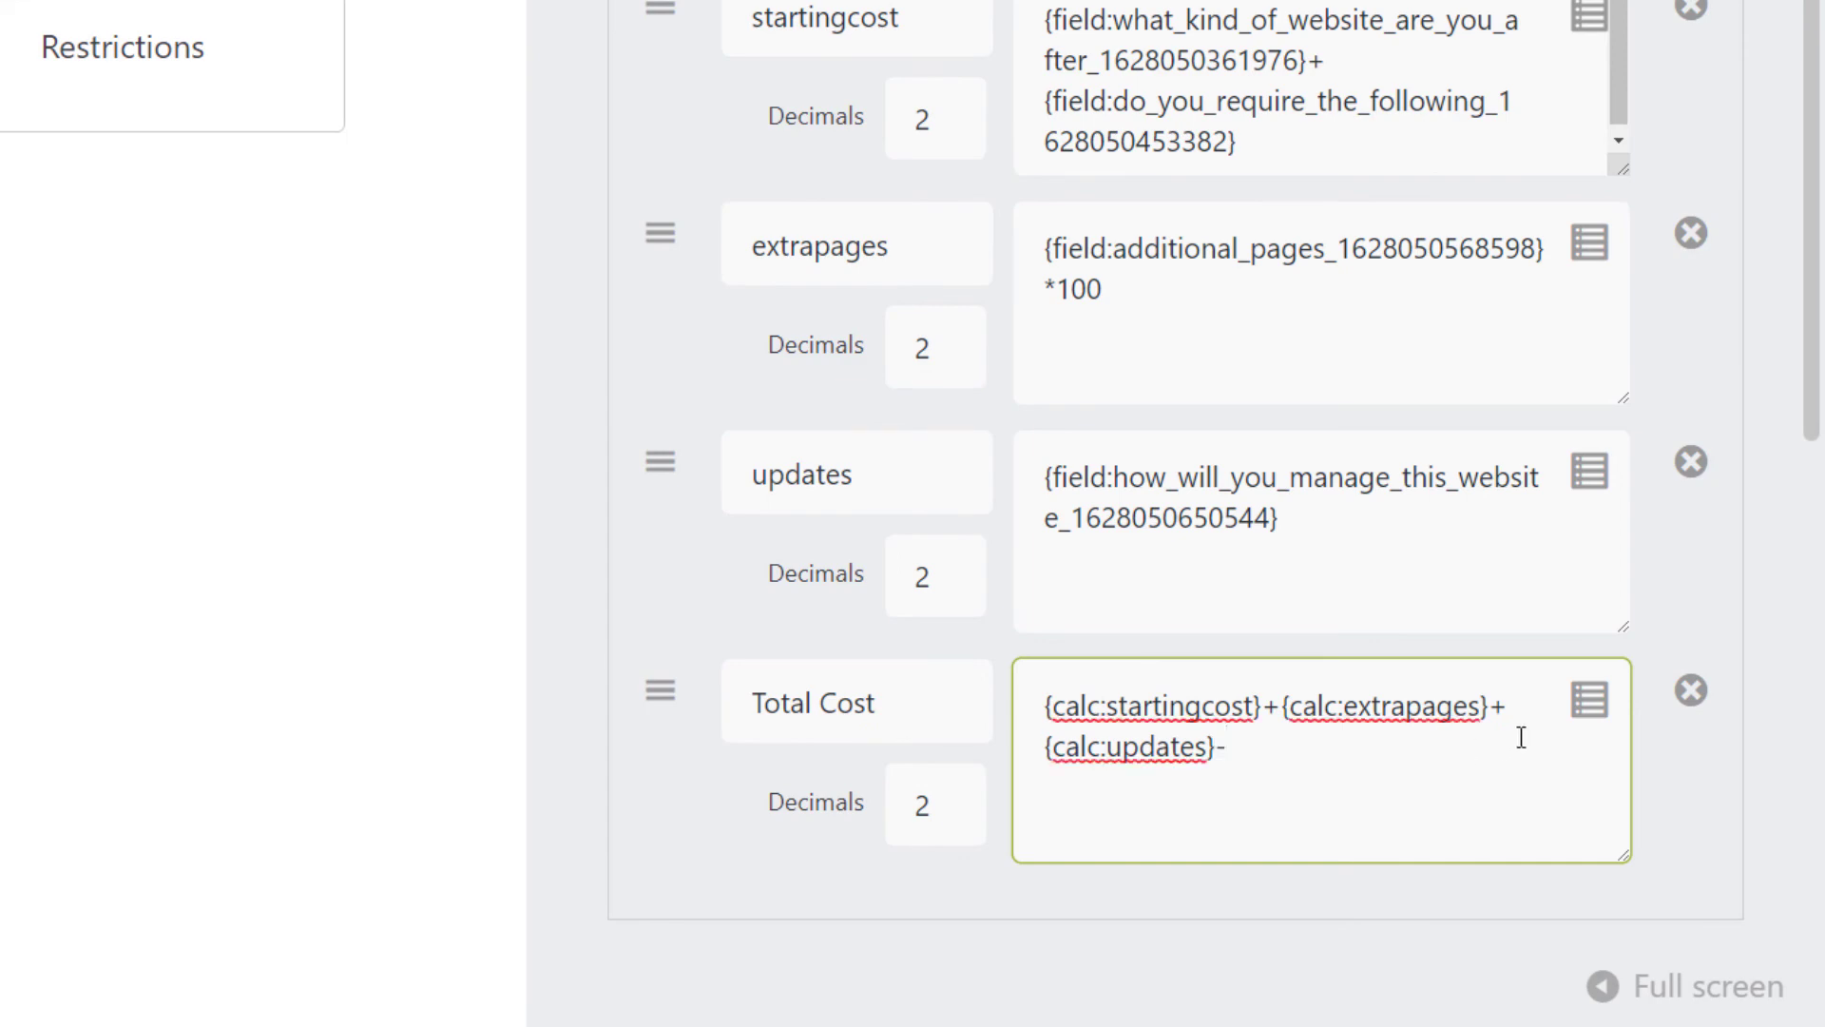
pyautogui.click(1588, 700)
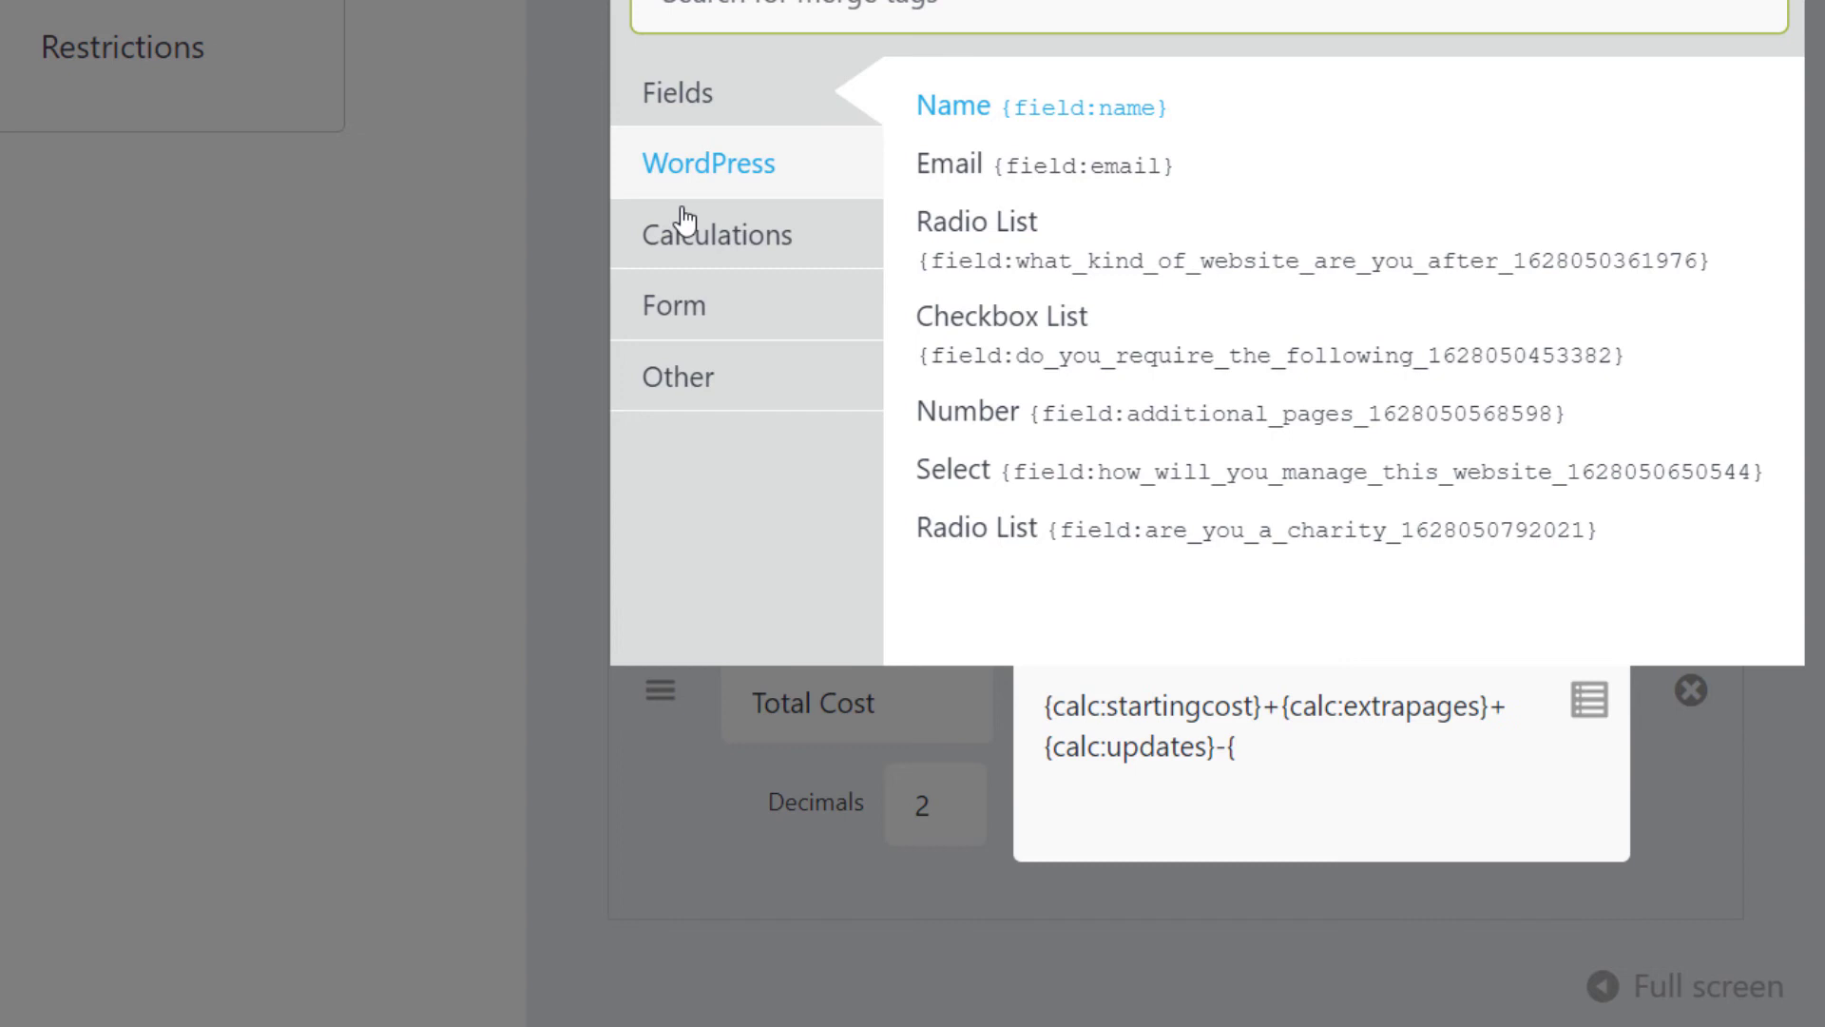
pyautogui.click(703, 239)
pyautogui.click(745, 107)
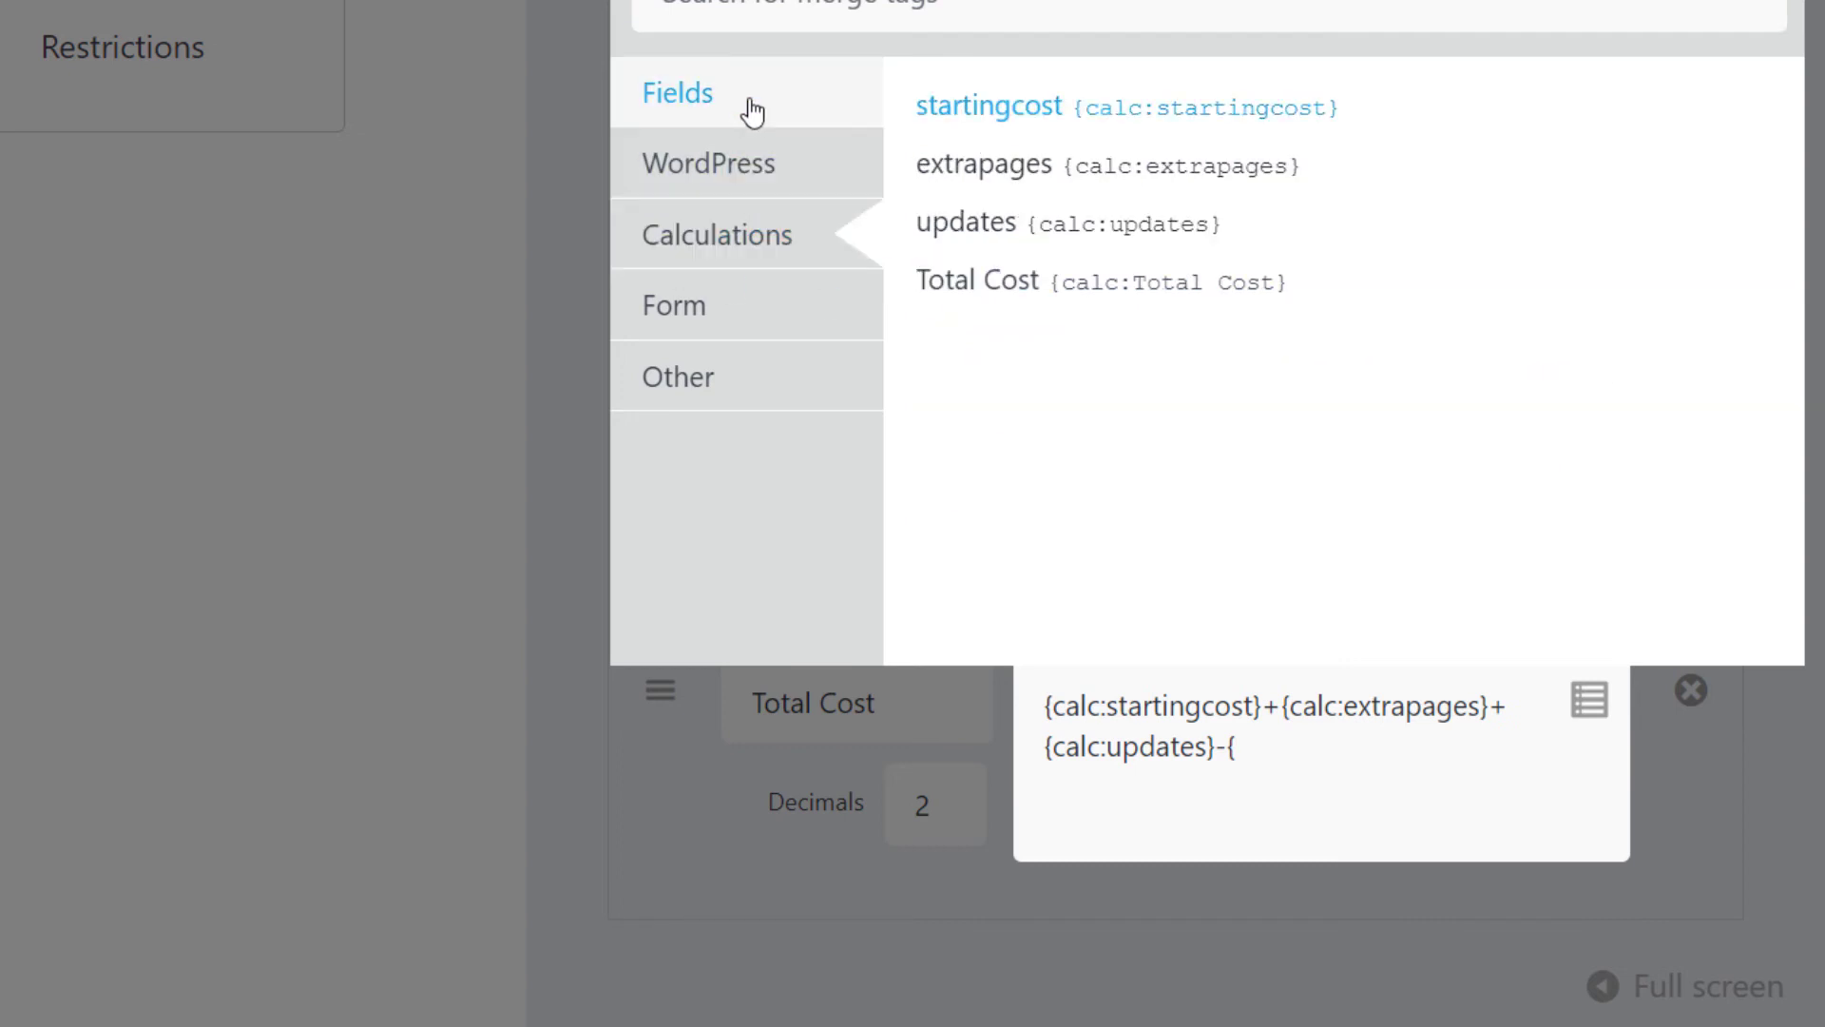
pyautogui.click(1391, 546)
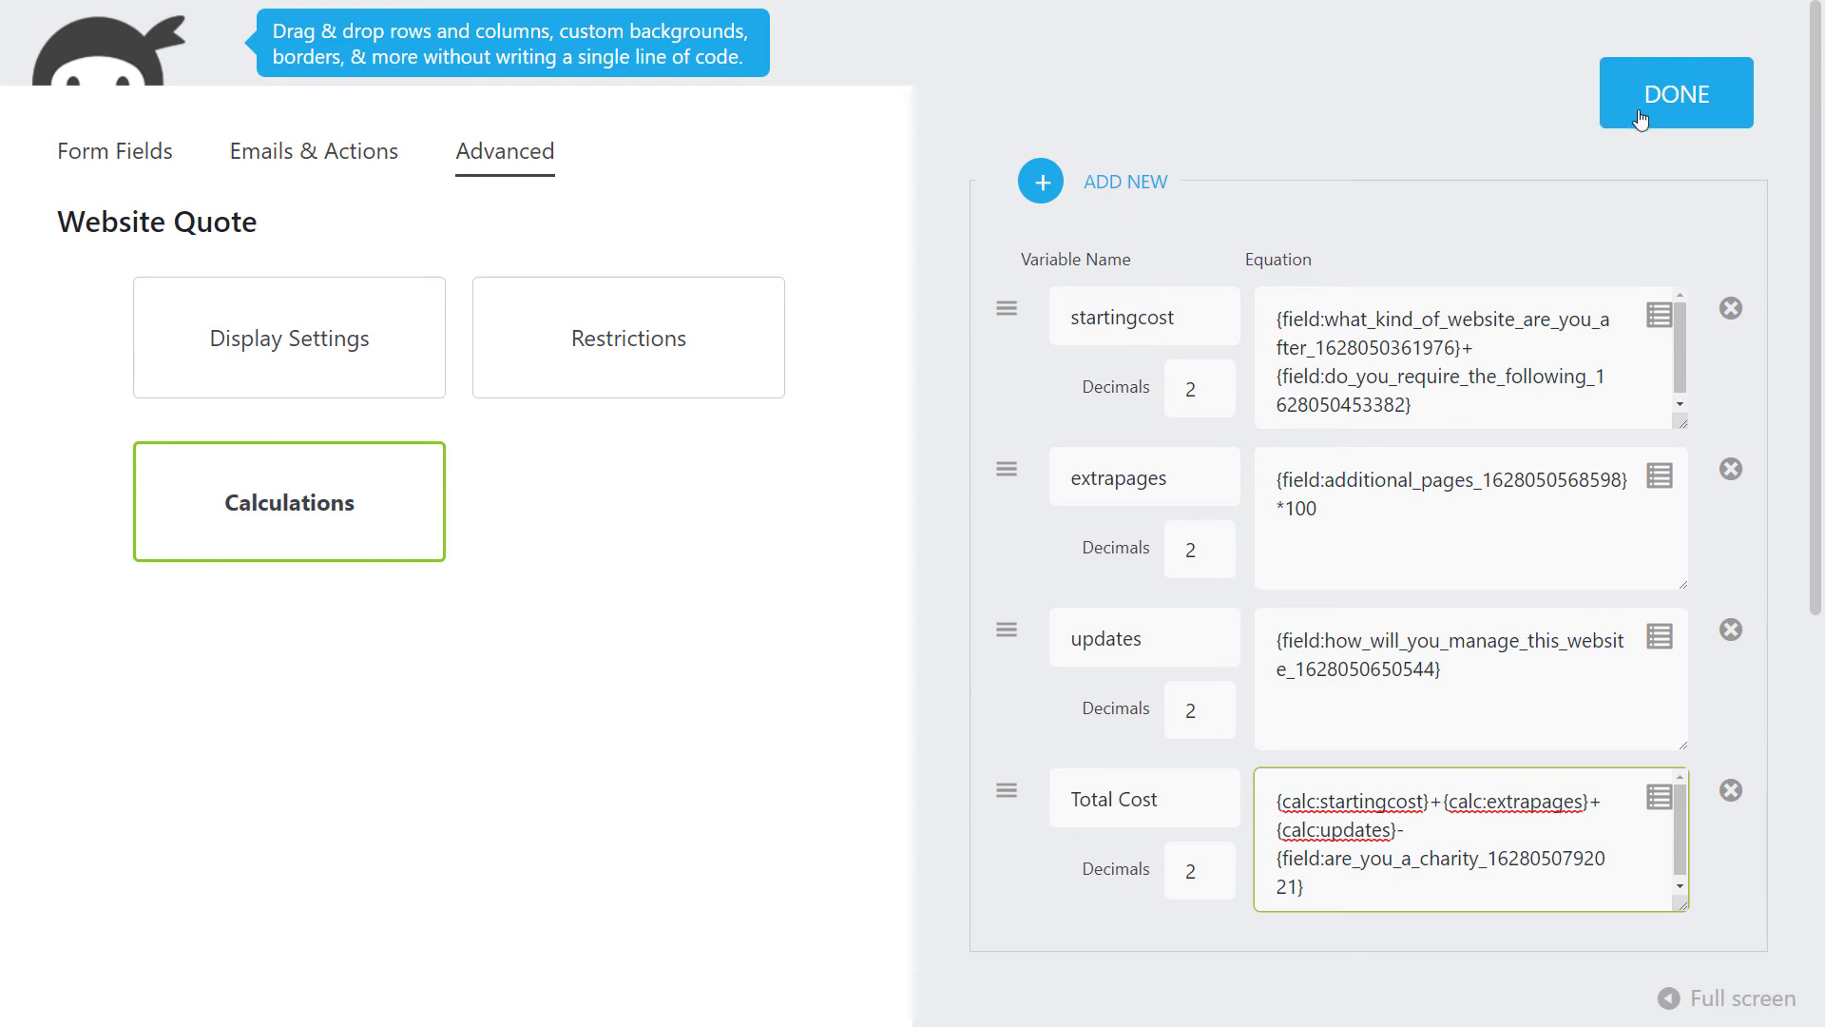
pyautogui.click(1640, 114)
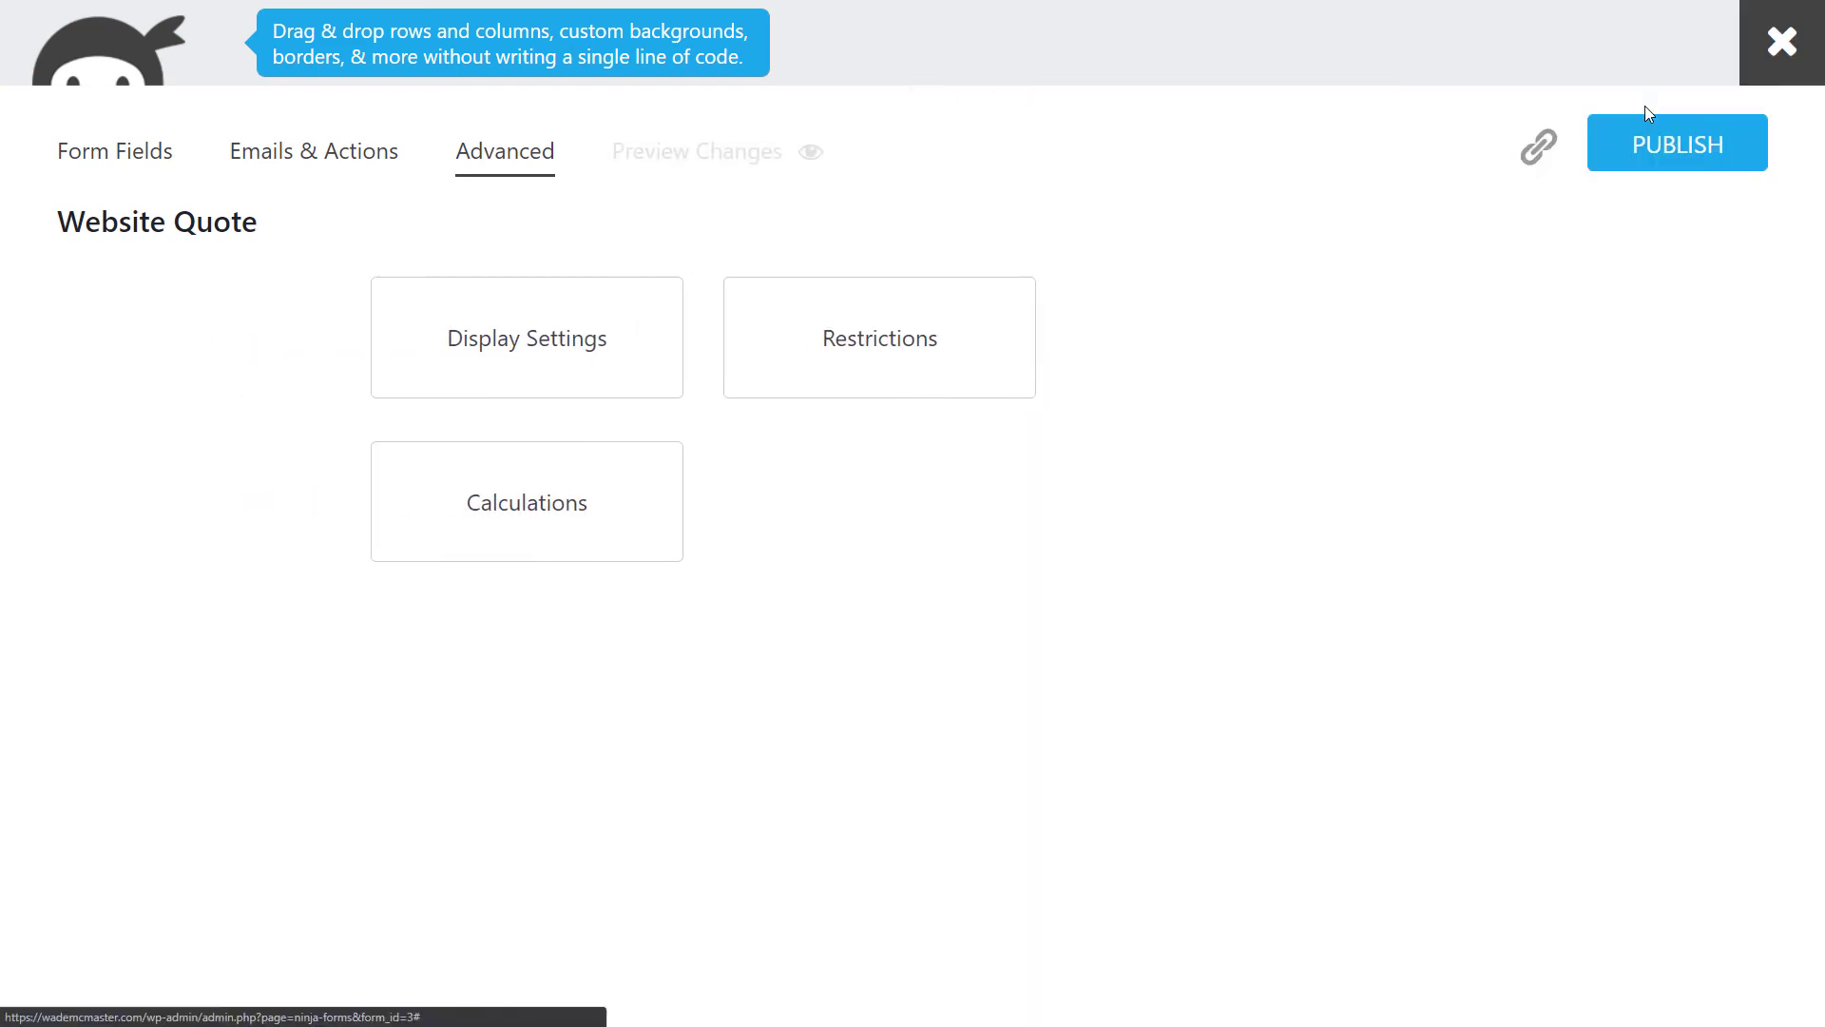
# Scroll through the form's fields, then bring up the Emails & Actions list.
pyautogui.click(163, 152)
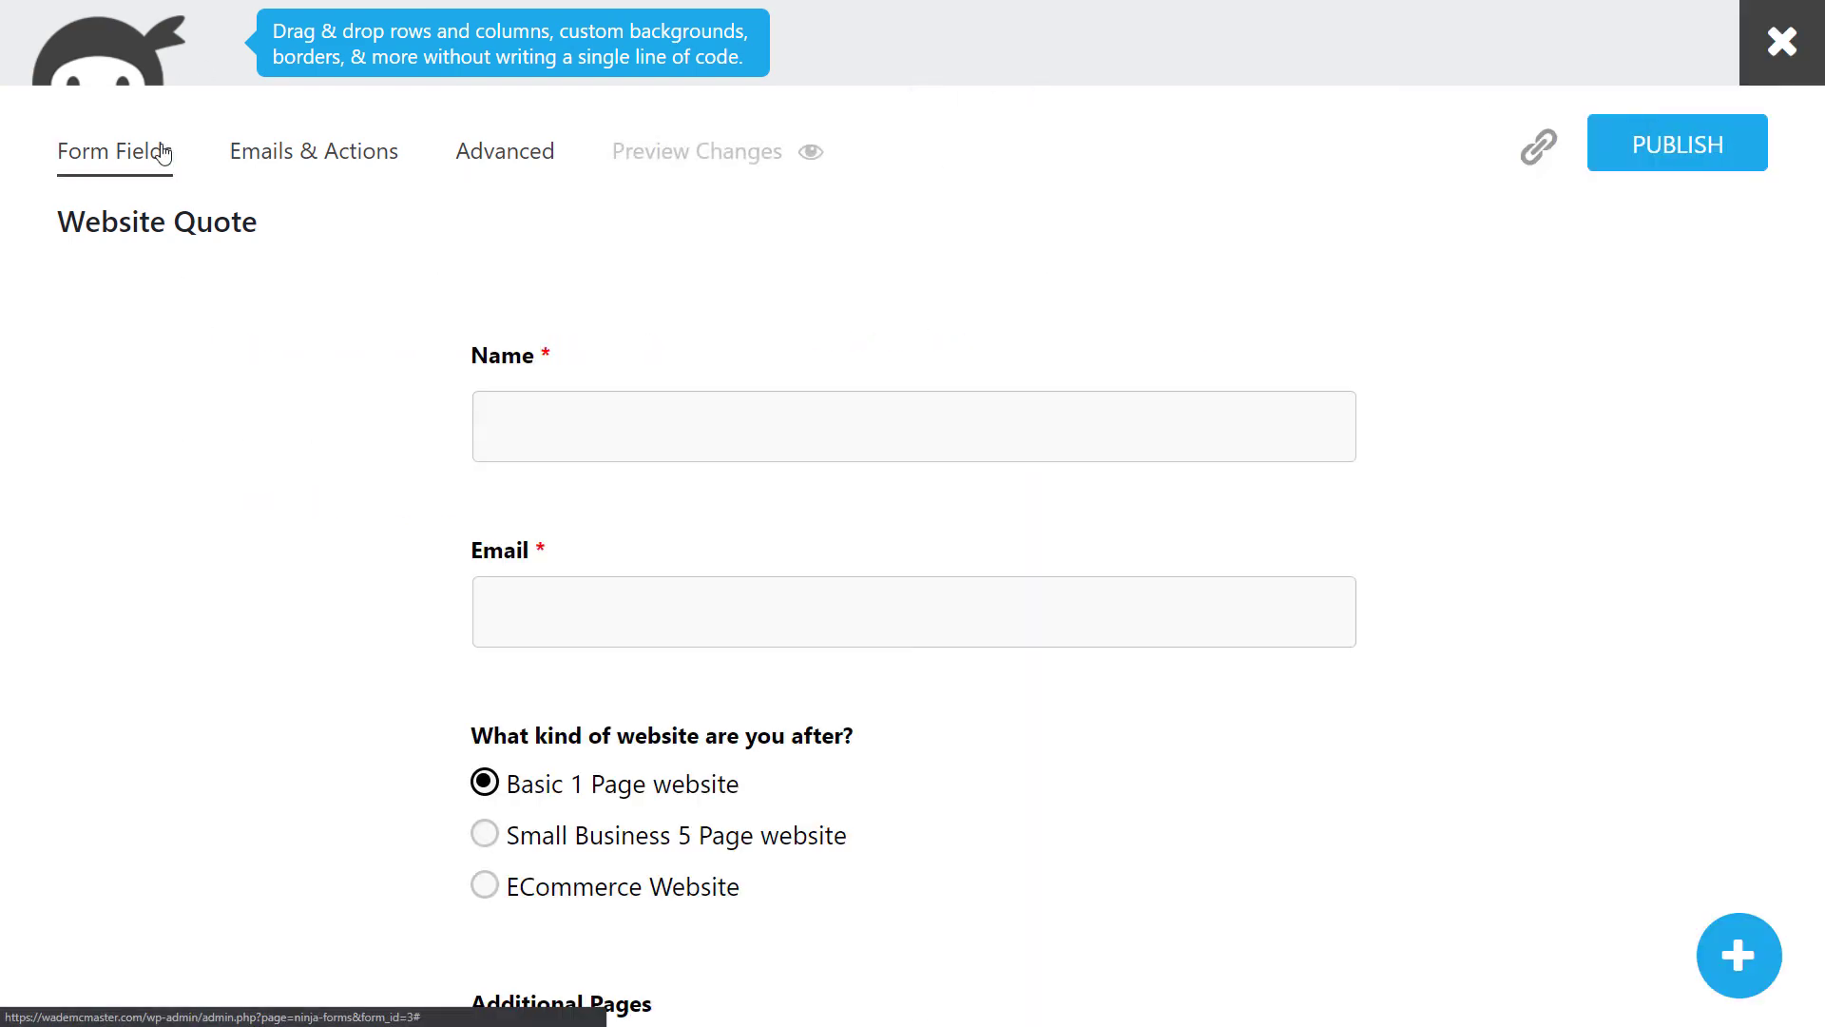
pyautogui.scroll(-10, 786, 665)
pyautogui.scroll(8, 790, 727)
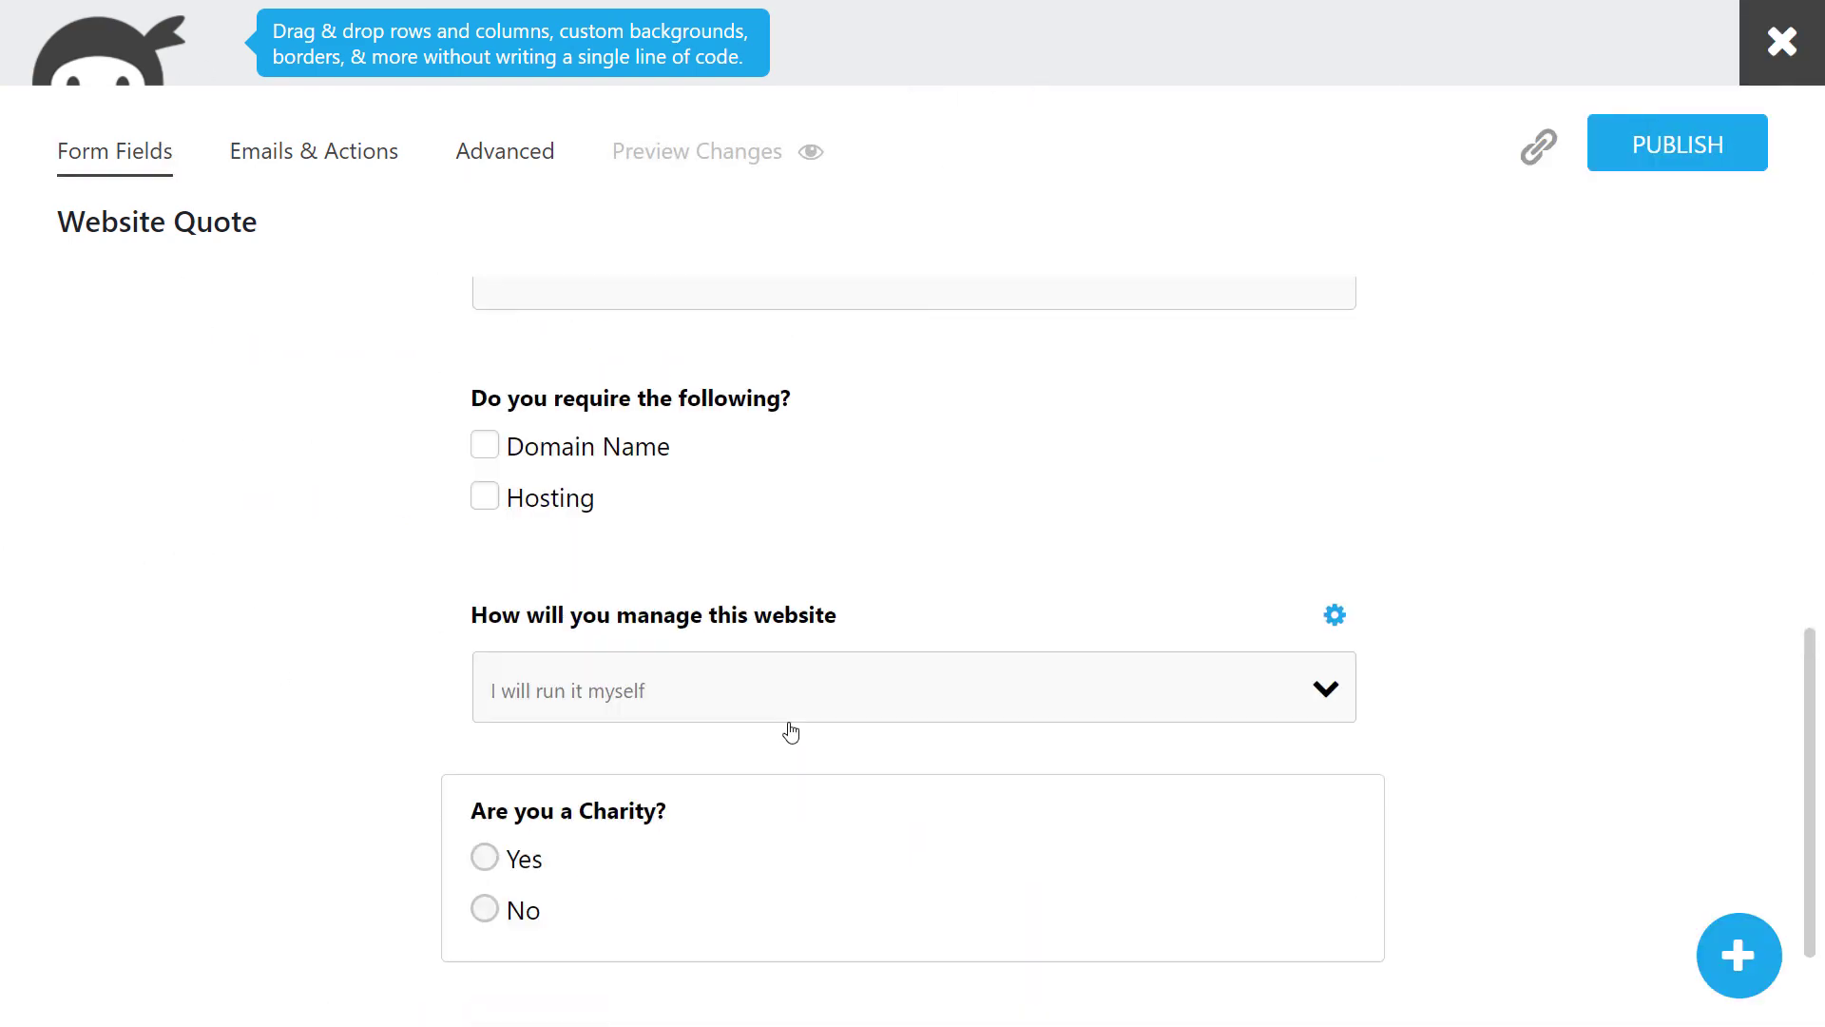
pyautogui.scroll(-4, 835, 631)
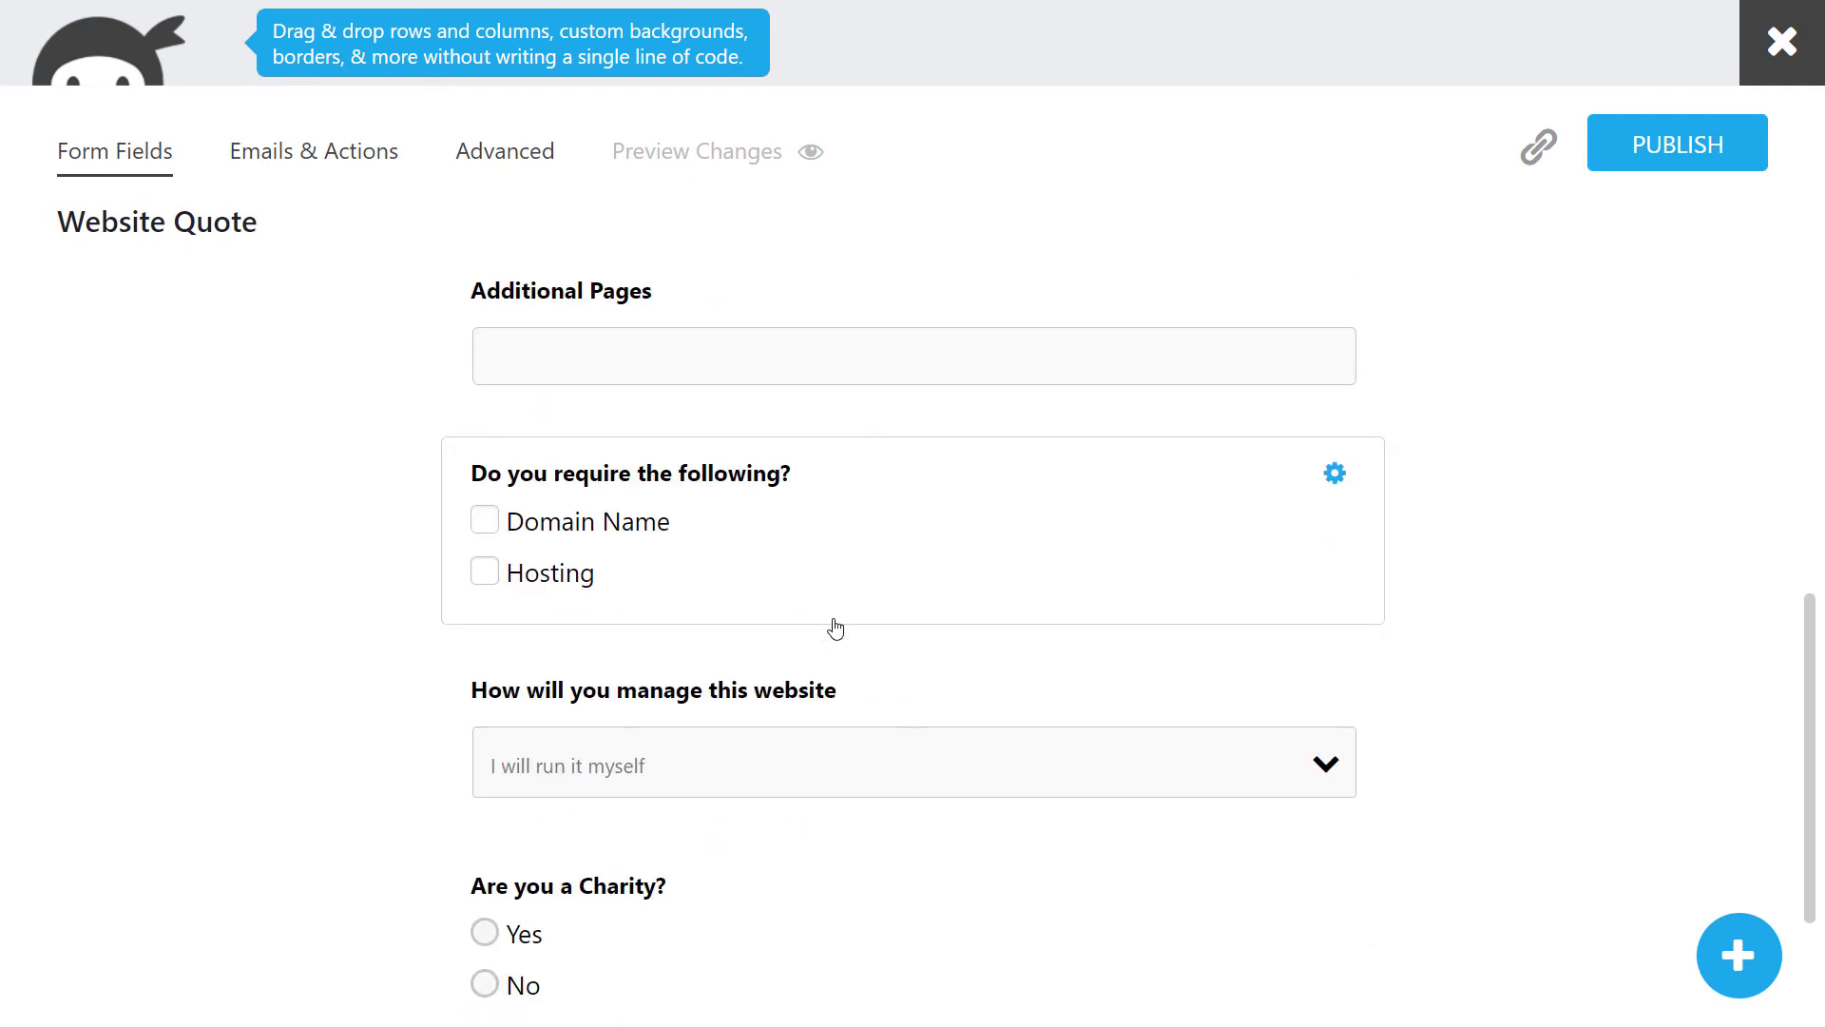
pyautogui.scroll(7, 852, 570)
pyautogui.scroll(-8, 705, 583)
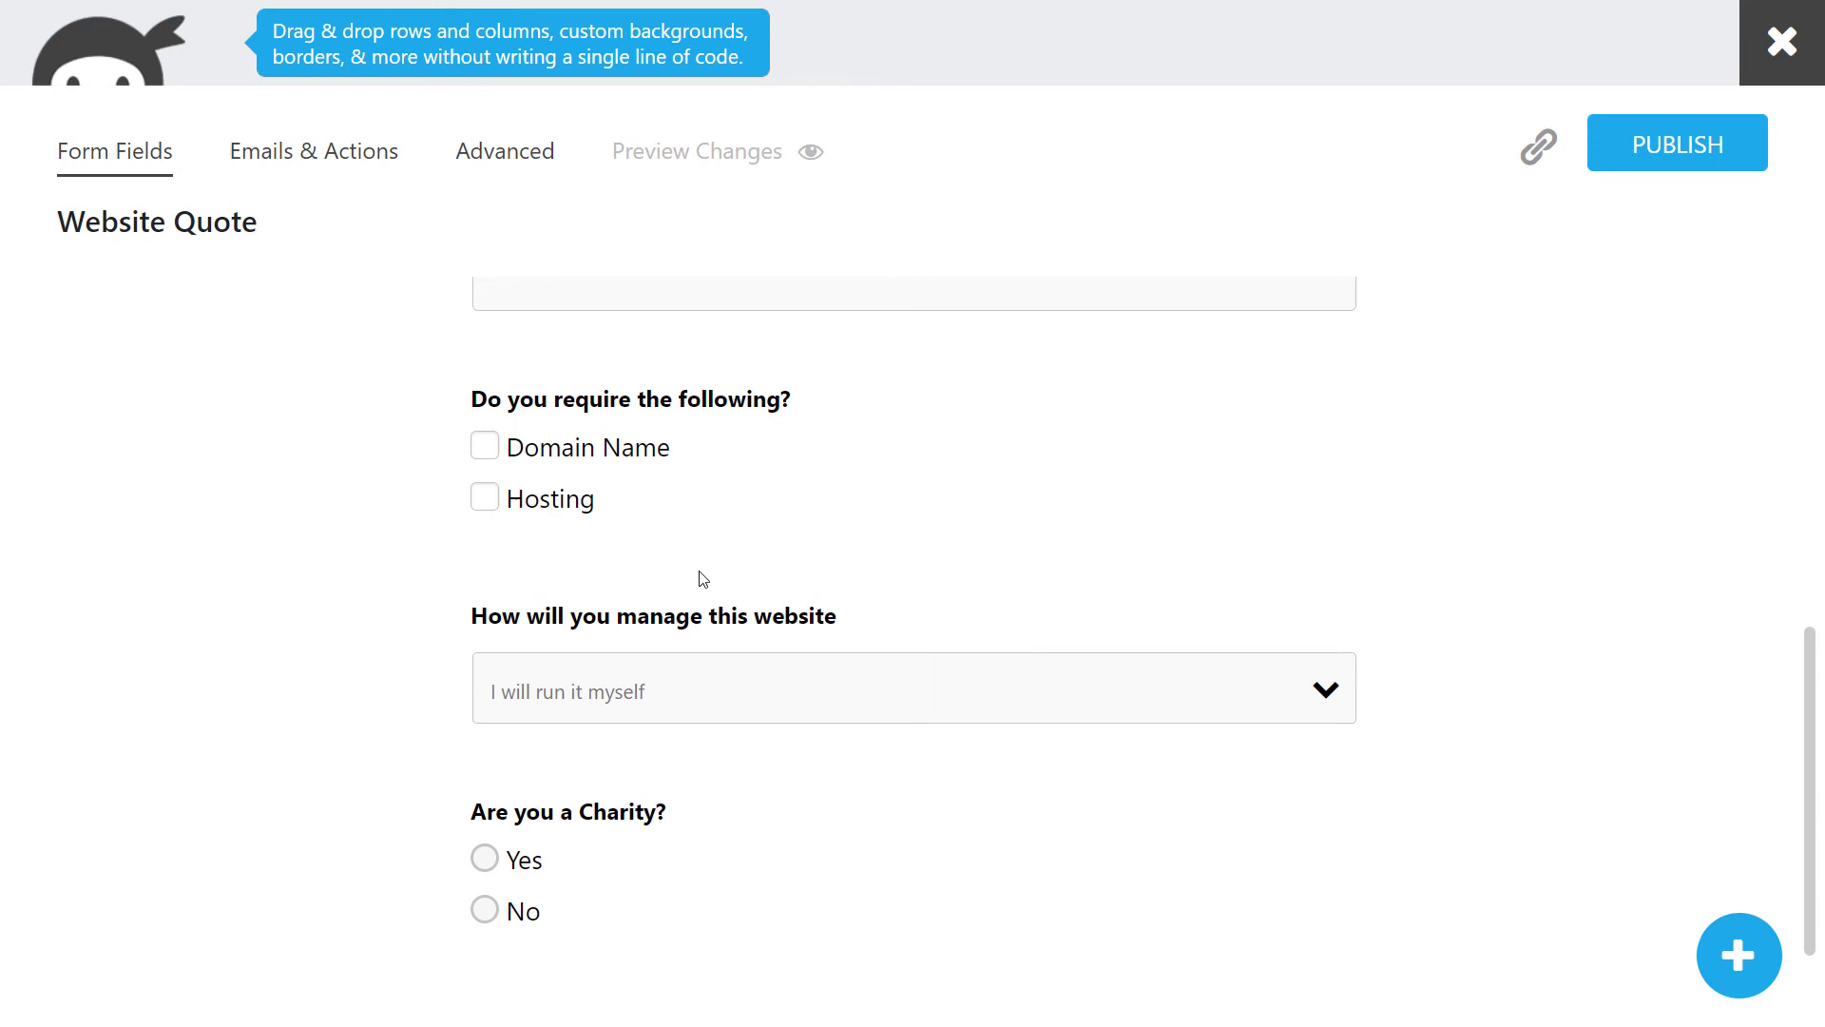
pyautogui.scroll(-2, 693, 558)
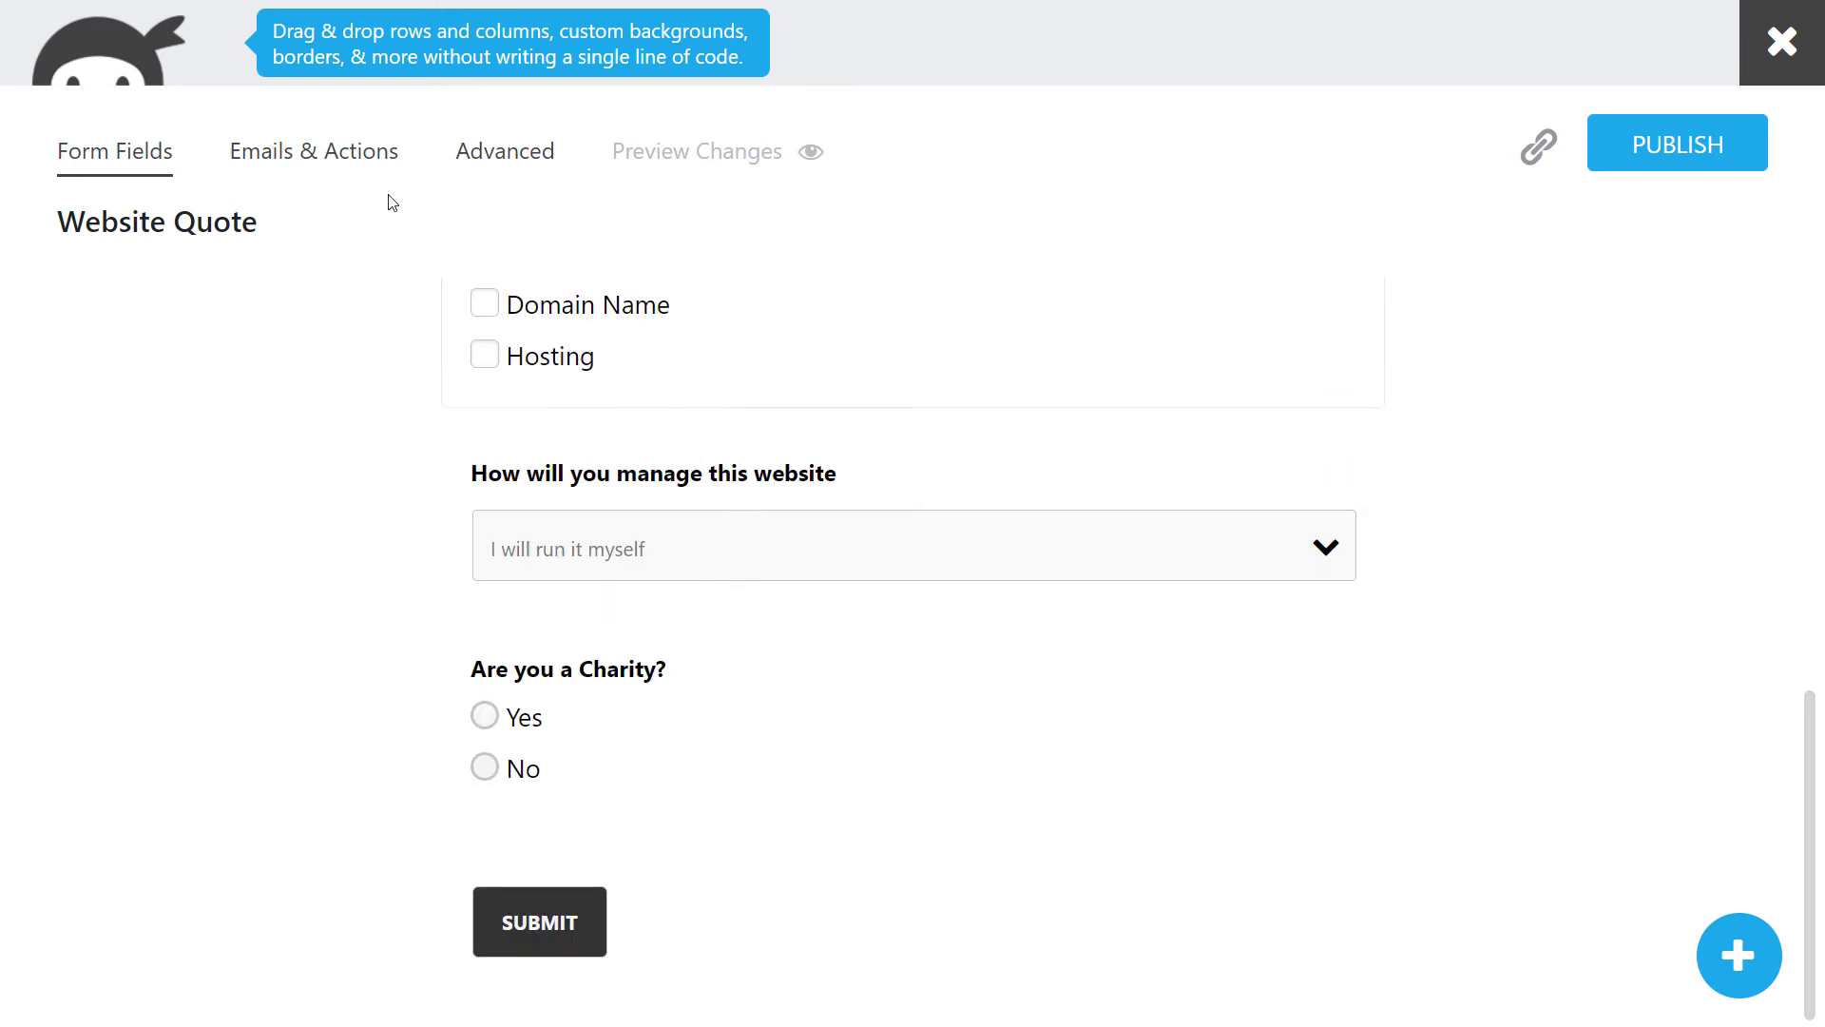
pyautogui.click(329, 160)
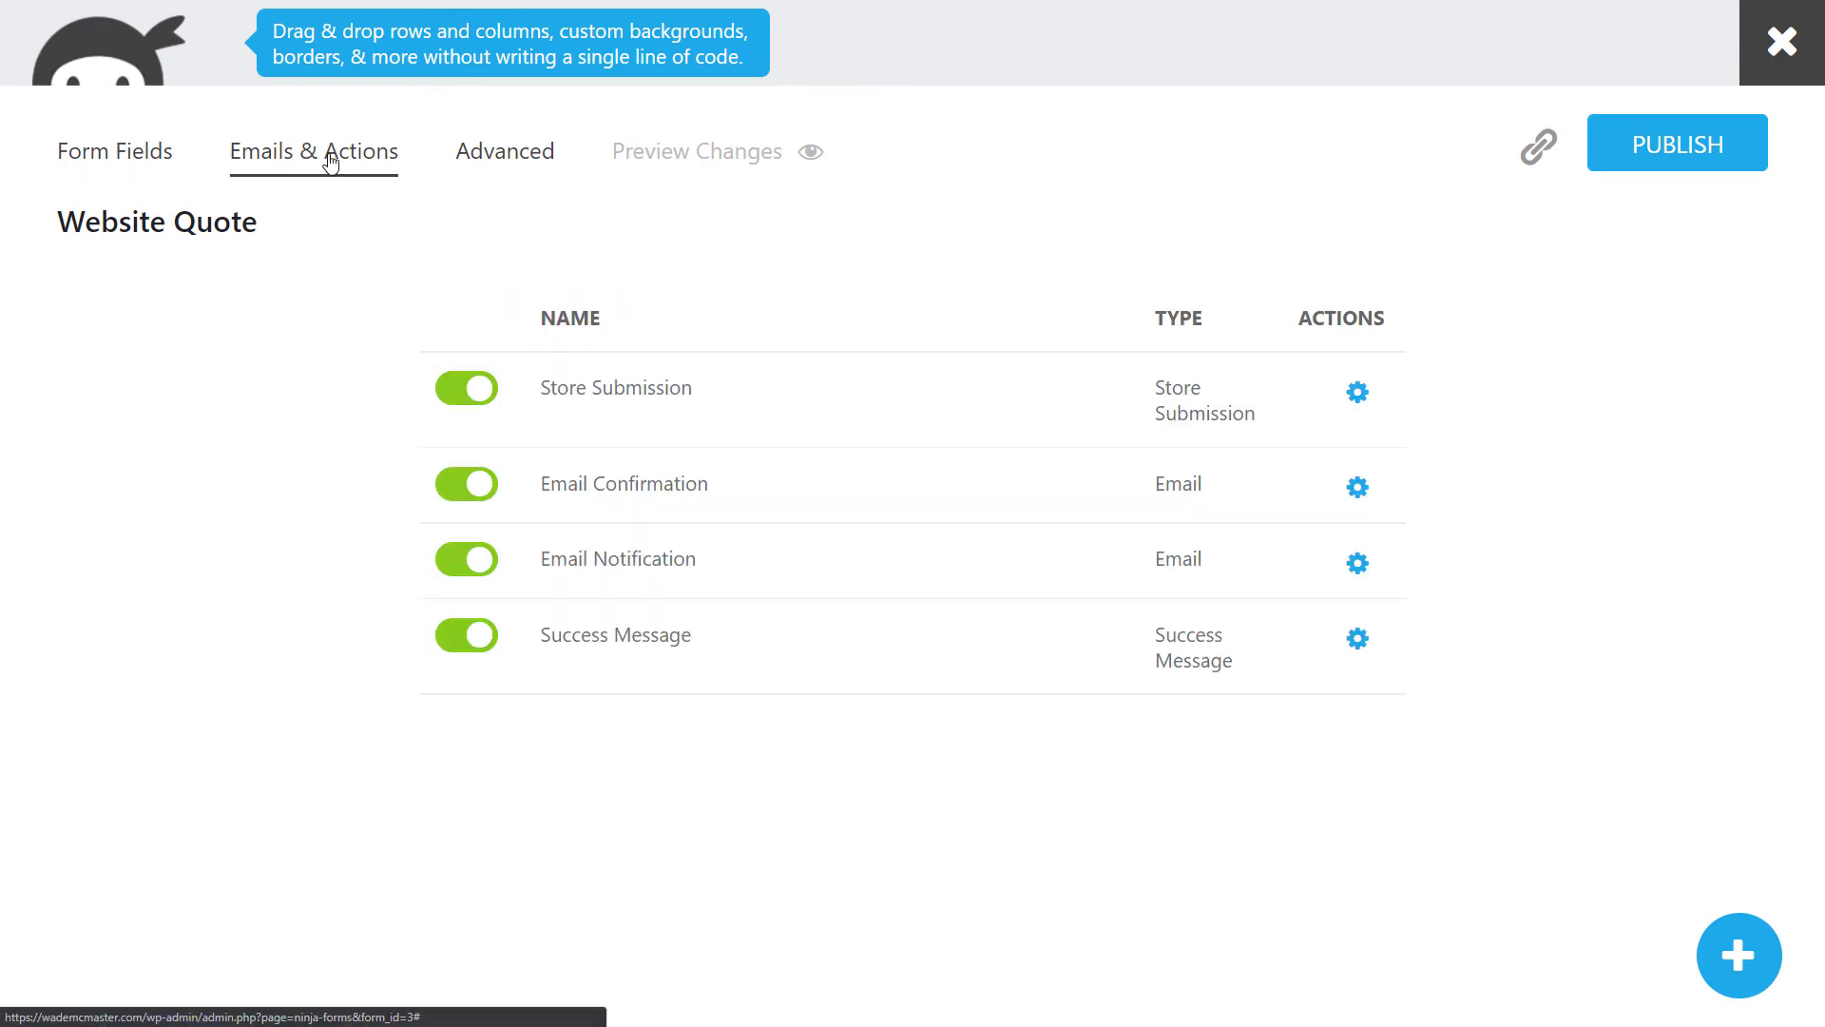
pyautogui.moveTo(1365, 560)
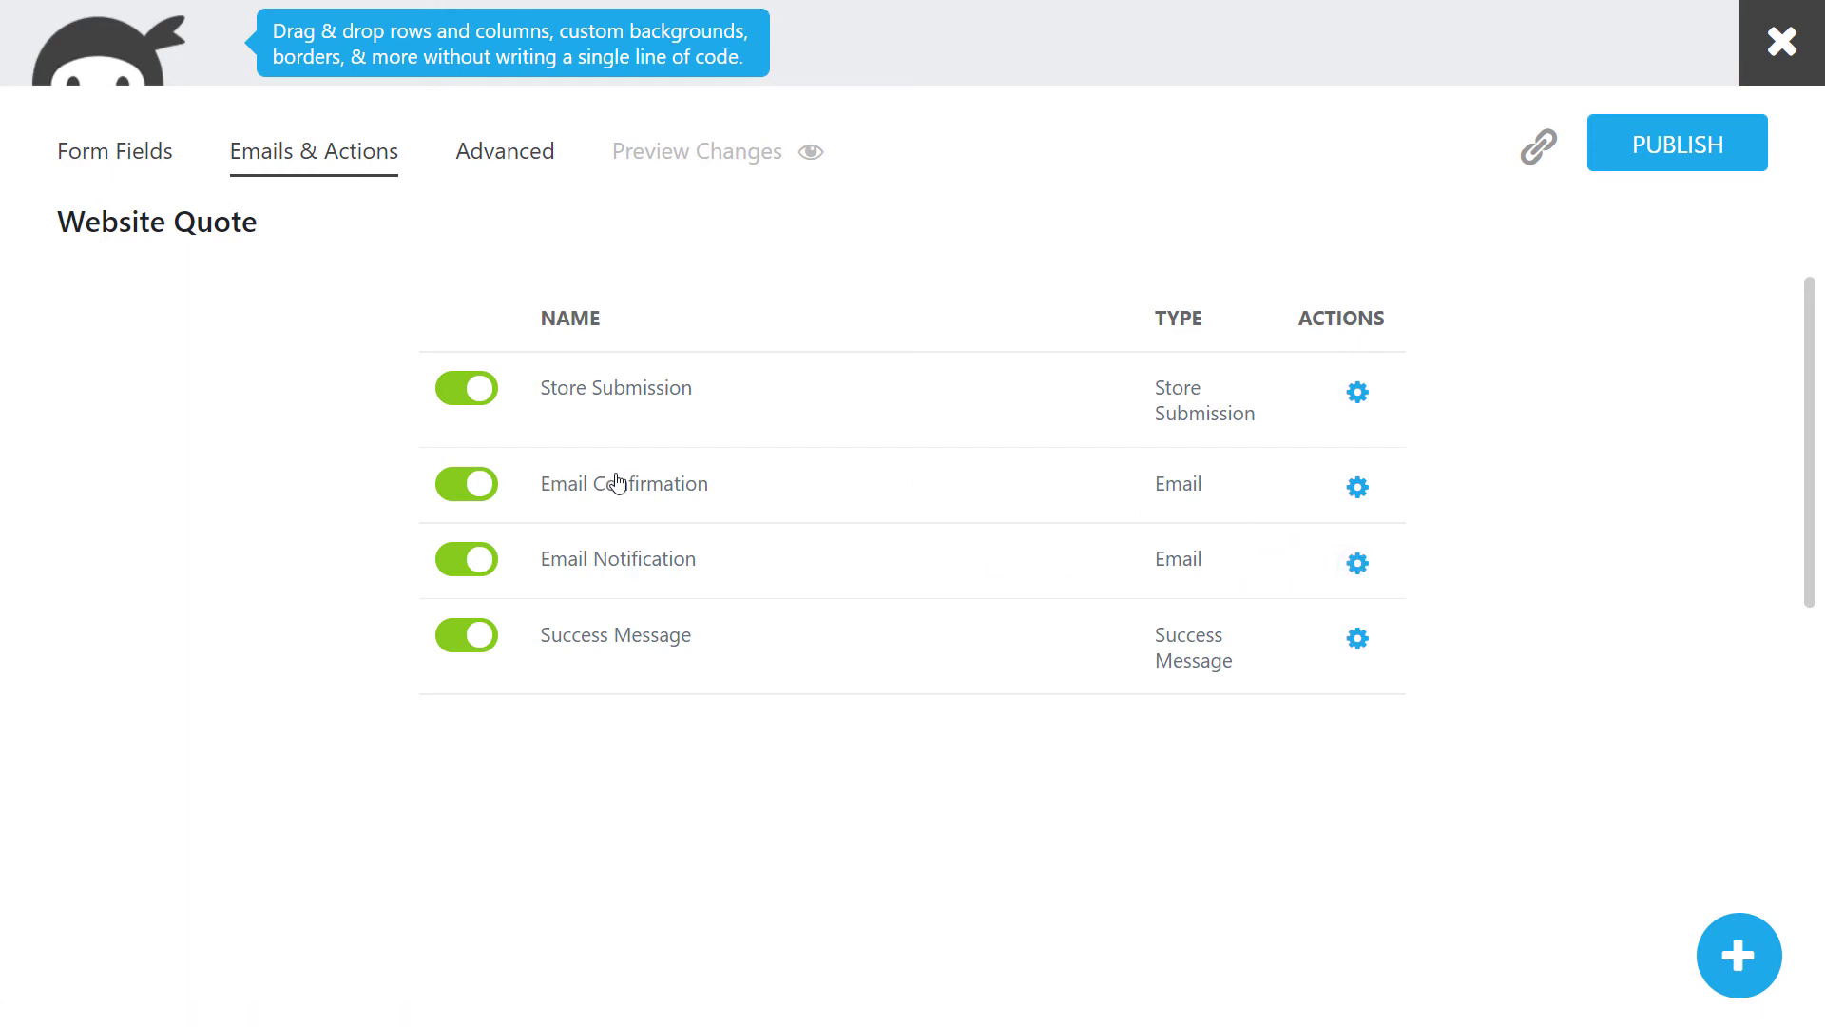
# Add a 'Total Cost {calc:Total Cost}' line to the Email Notification message, removing a stray Form ID tag.
pyautogui.click(1360, 565)
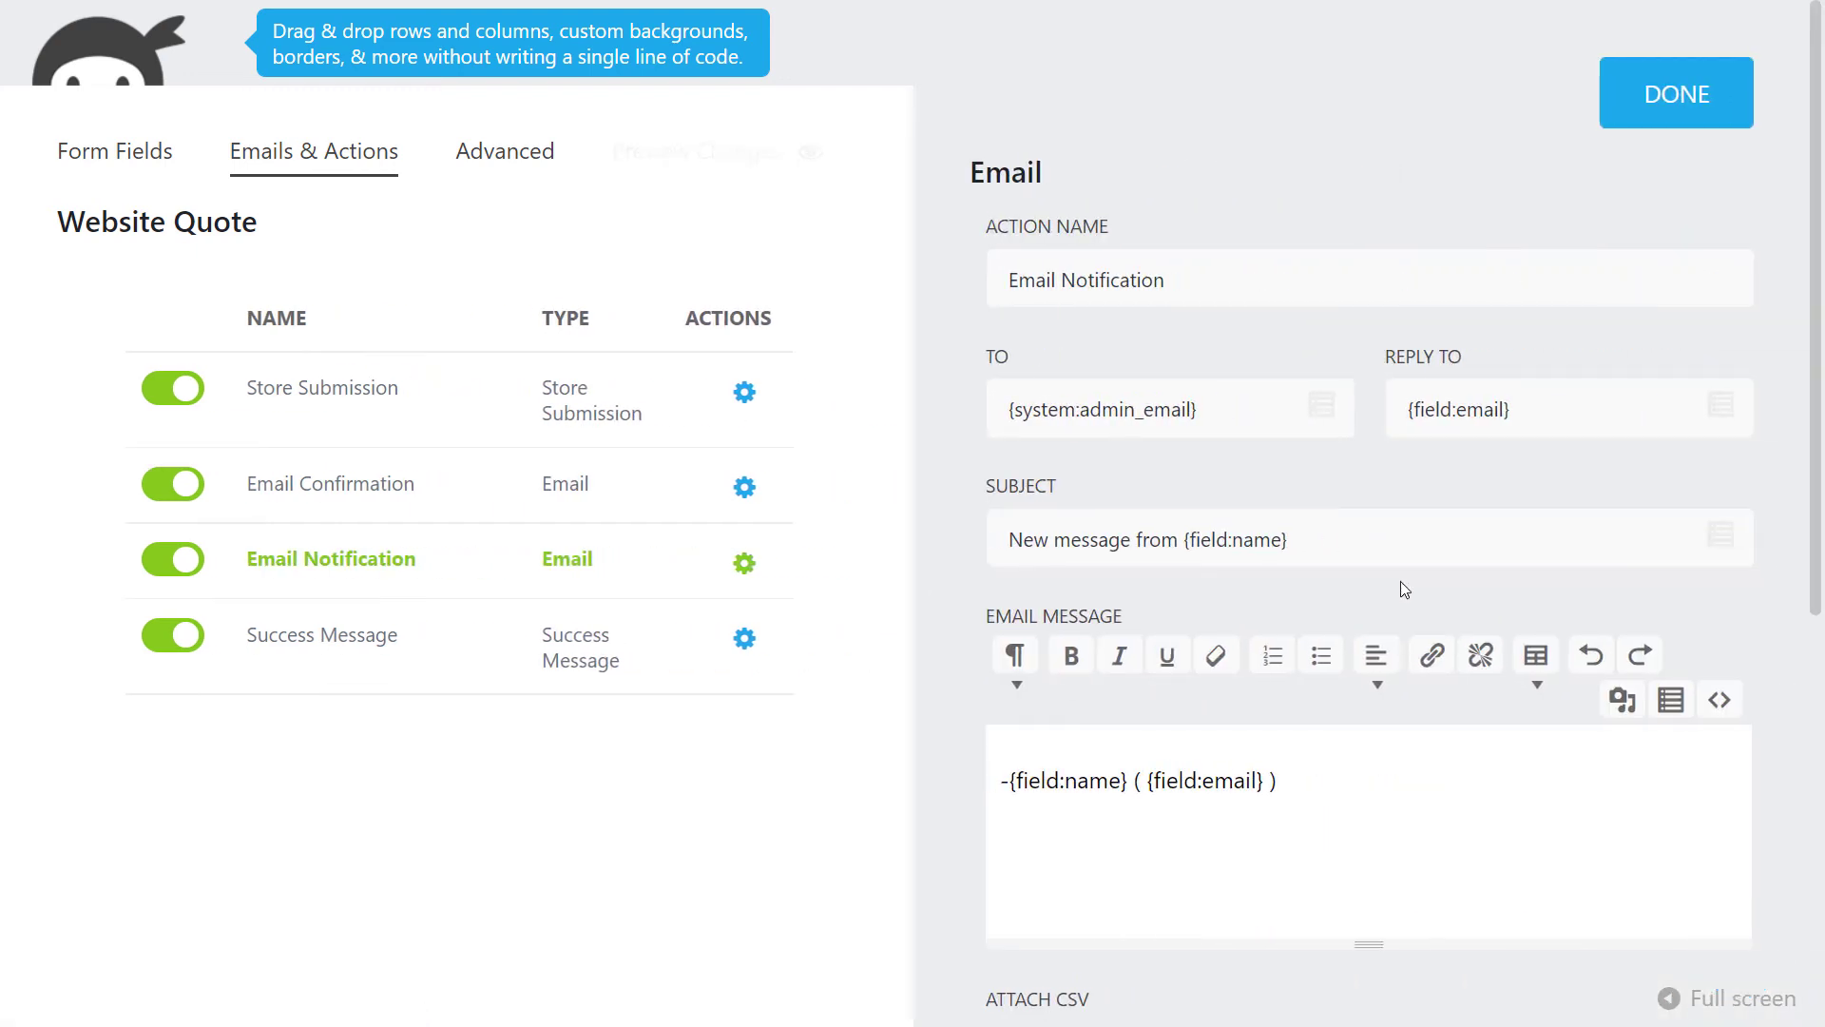
pyautogui.click(1553, 766)
pyautogui.click(1675, 705)
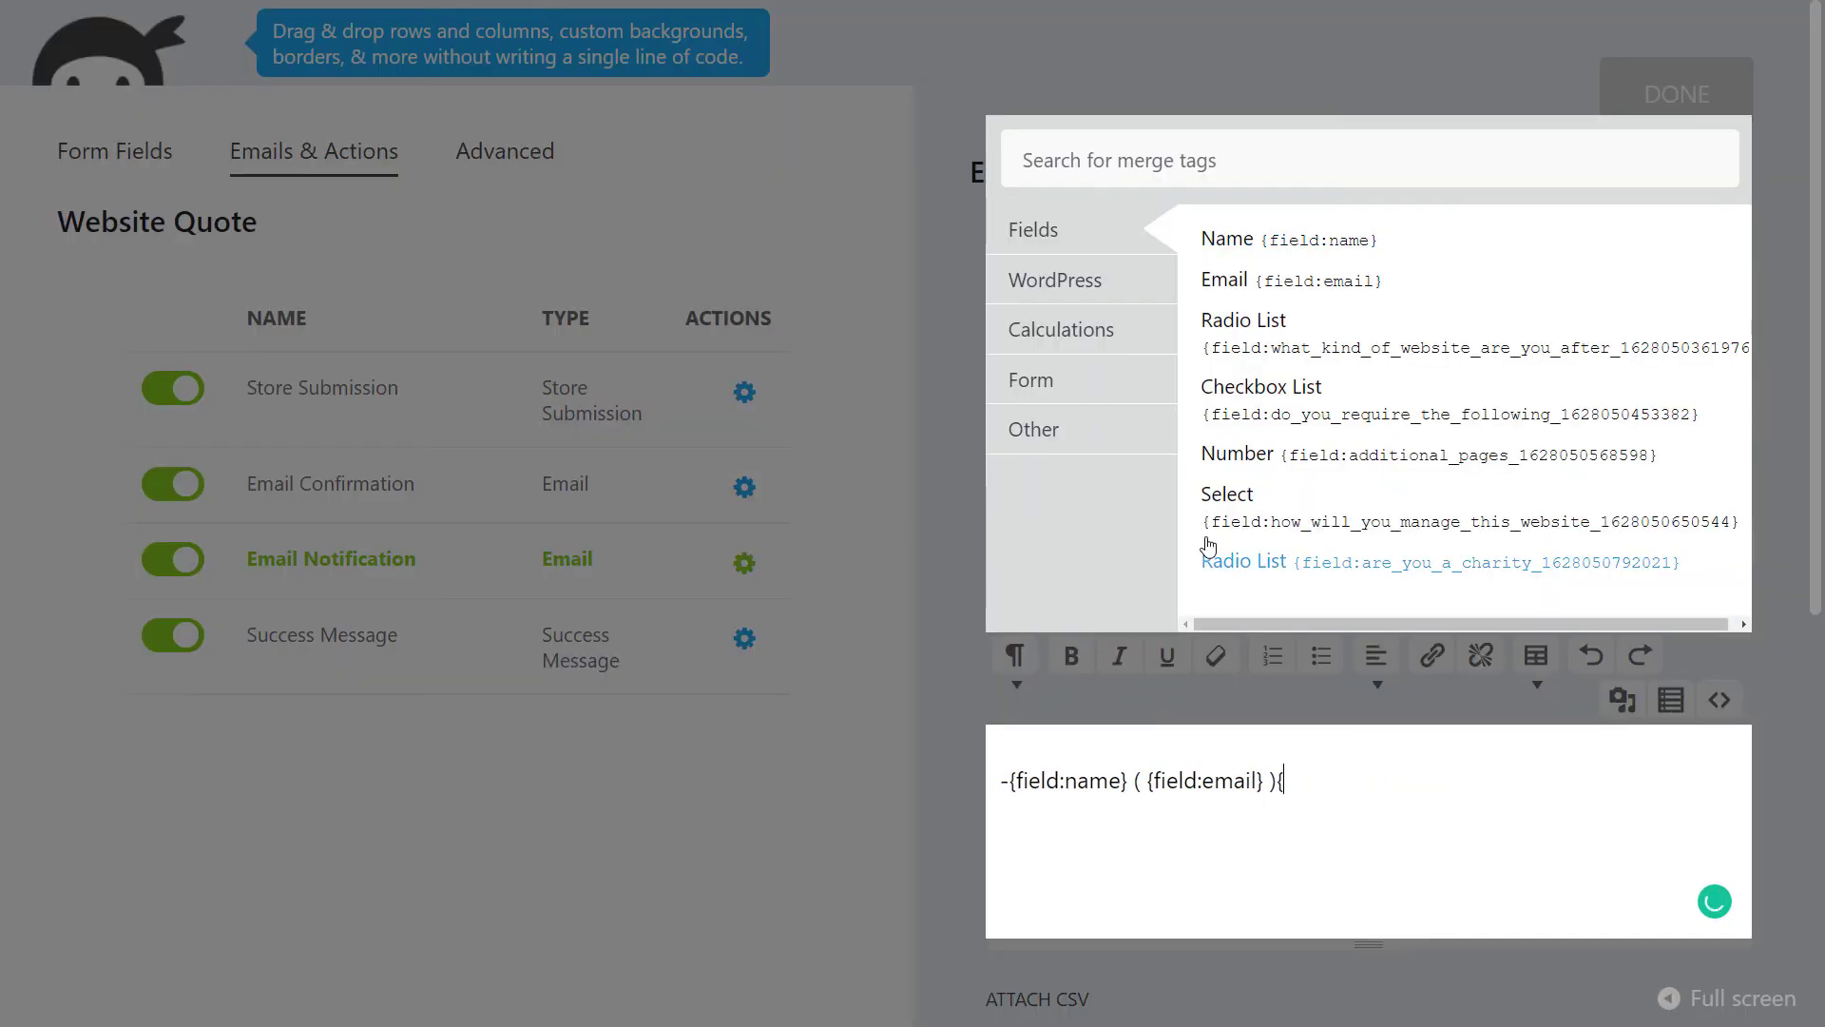
pyautogui.click(1065, 385)
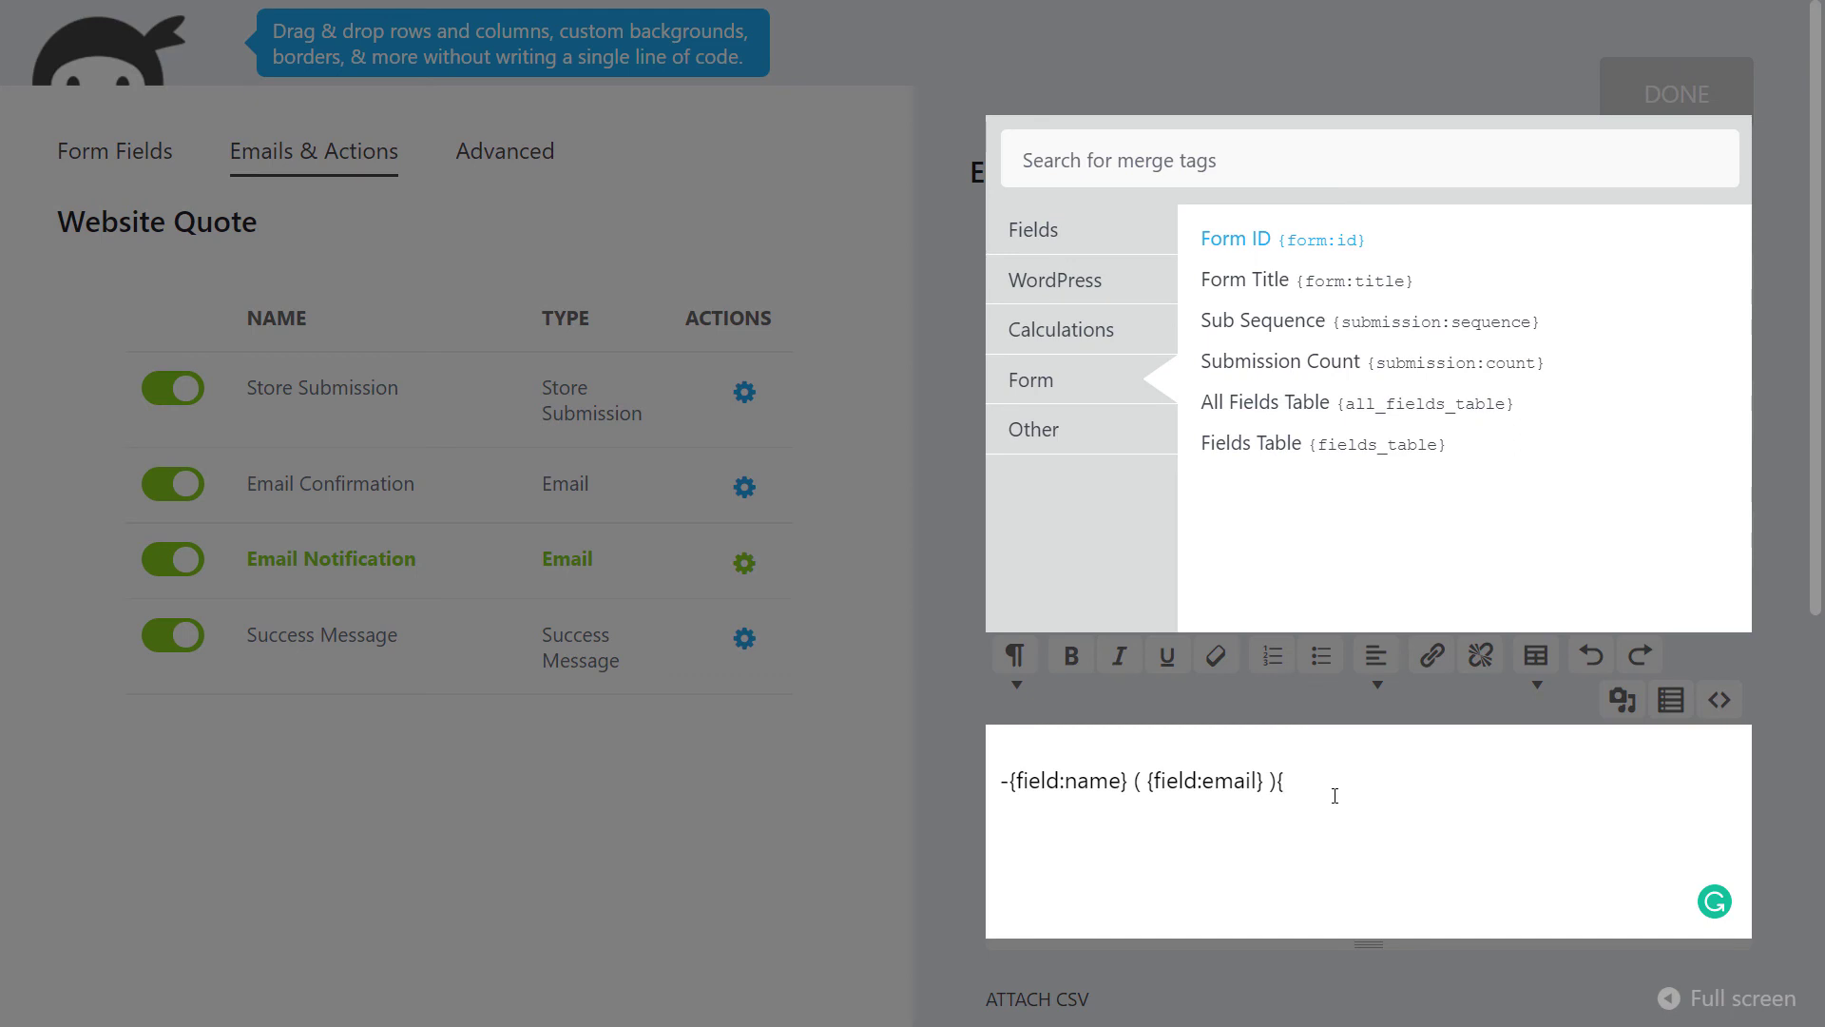
pyautogui.press('Return')
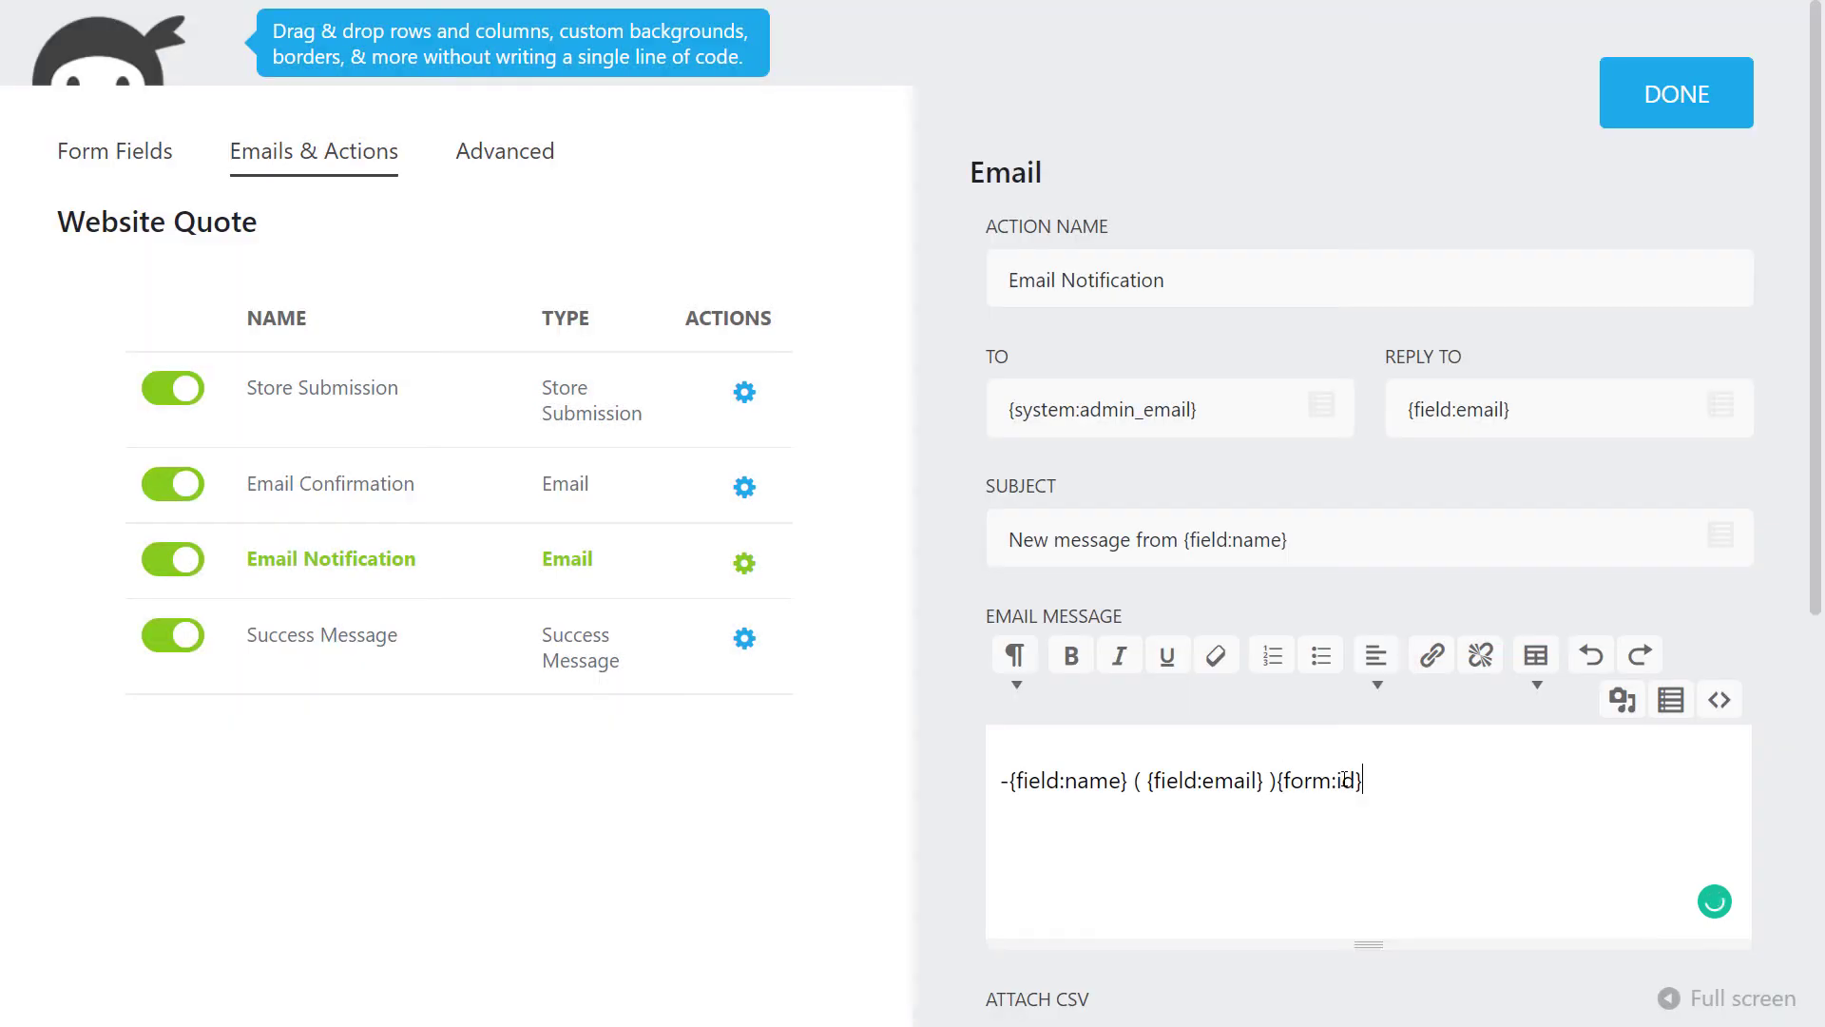
pyautogui.moveTo(1365, 780); pyautogui.dragTo(1274, 782)
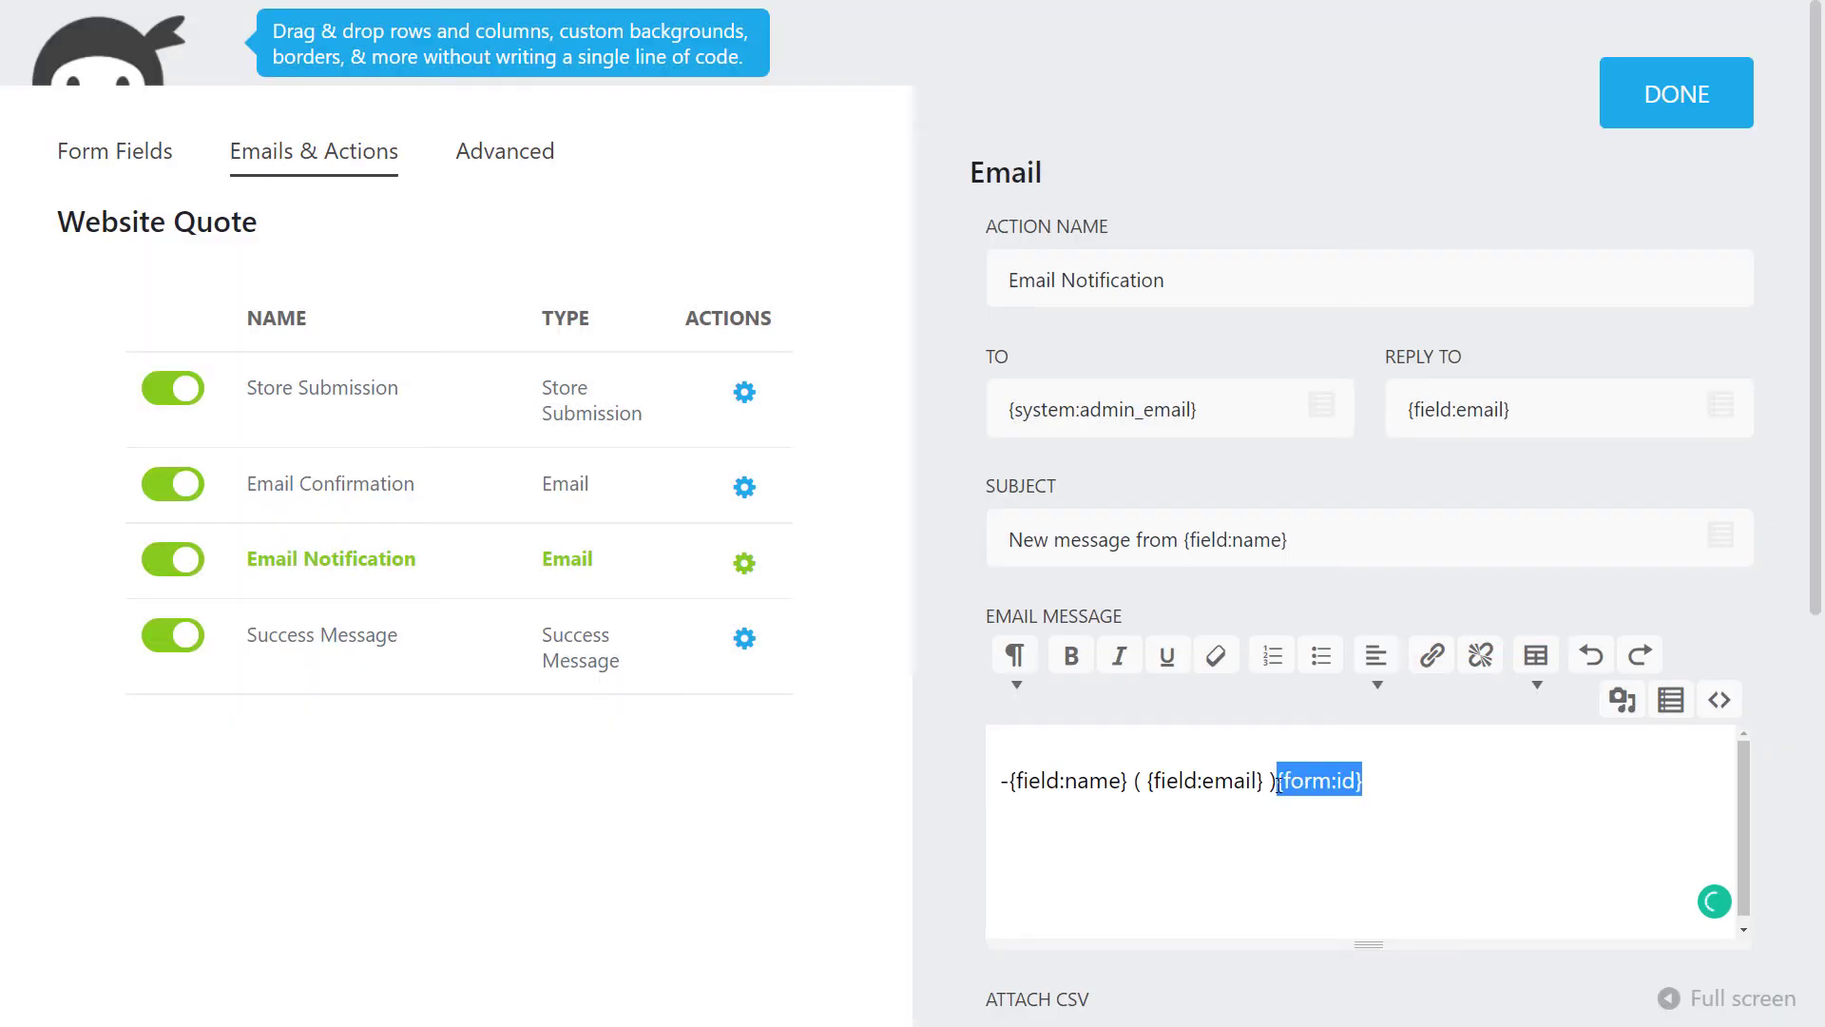
pyautogui.press('BackSpace')
pyautogui.press('Return')
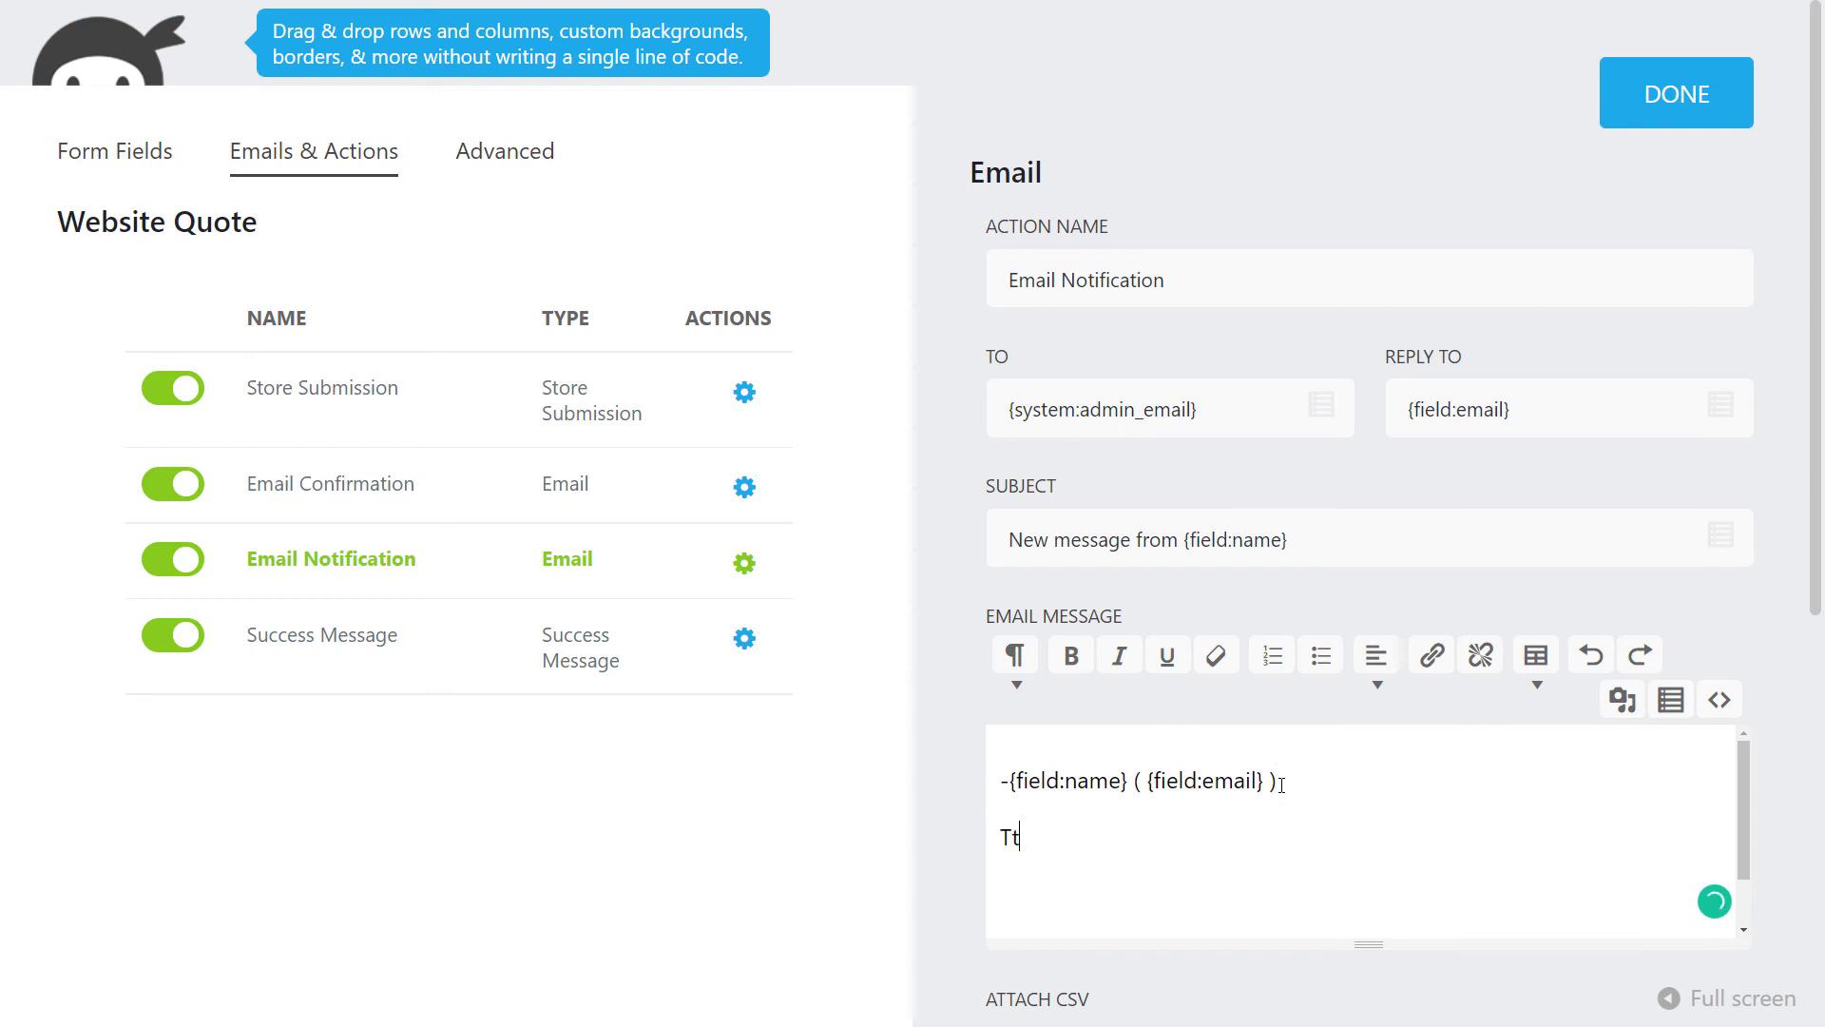
pyautogui.write('Total Cost {')
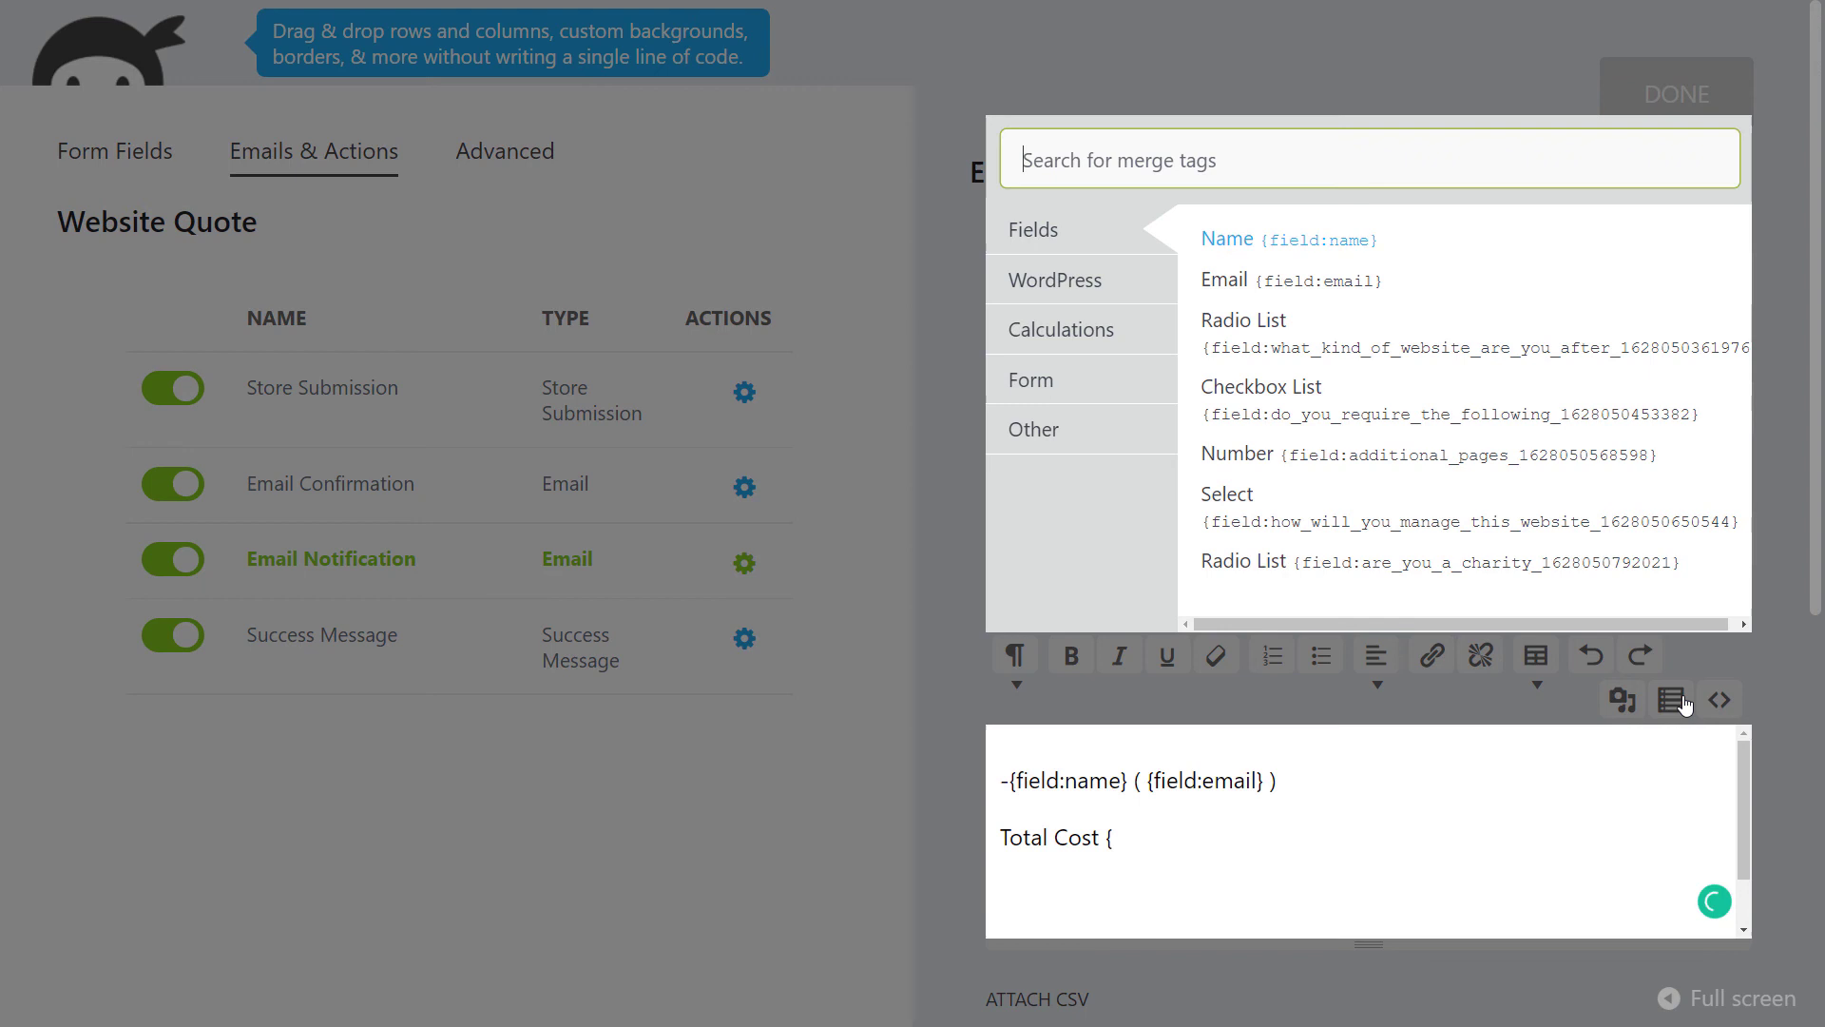
pyautogui.click(1110, 334)
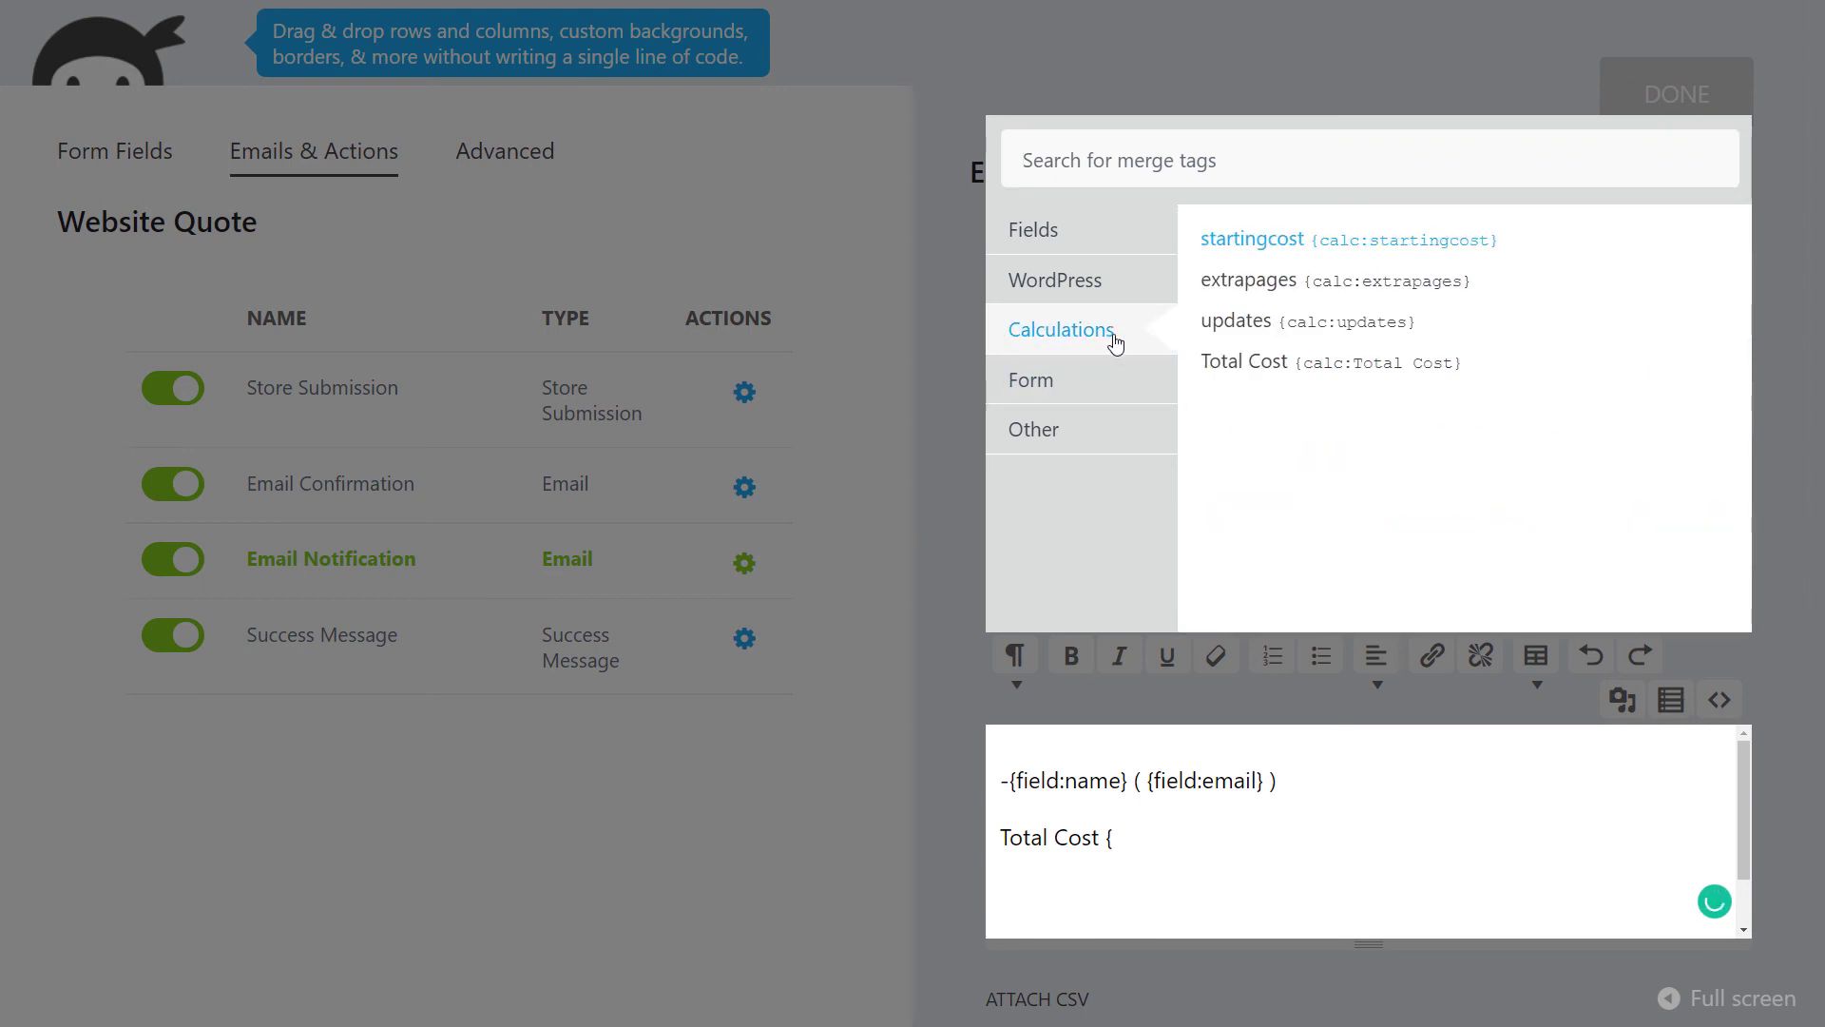
pyautogui.click(1338, 366)
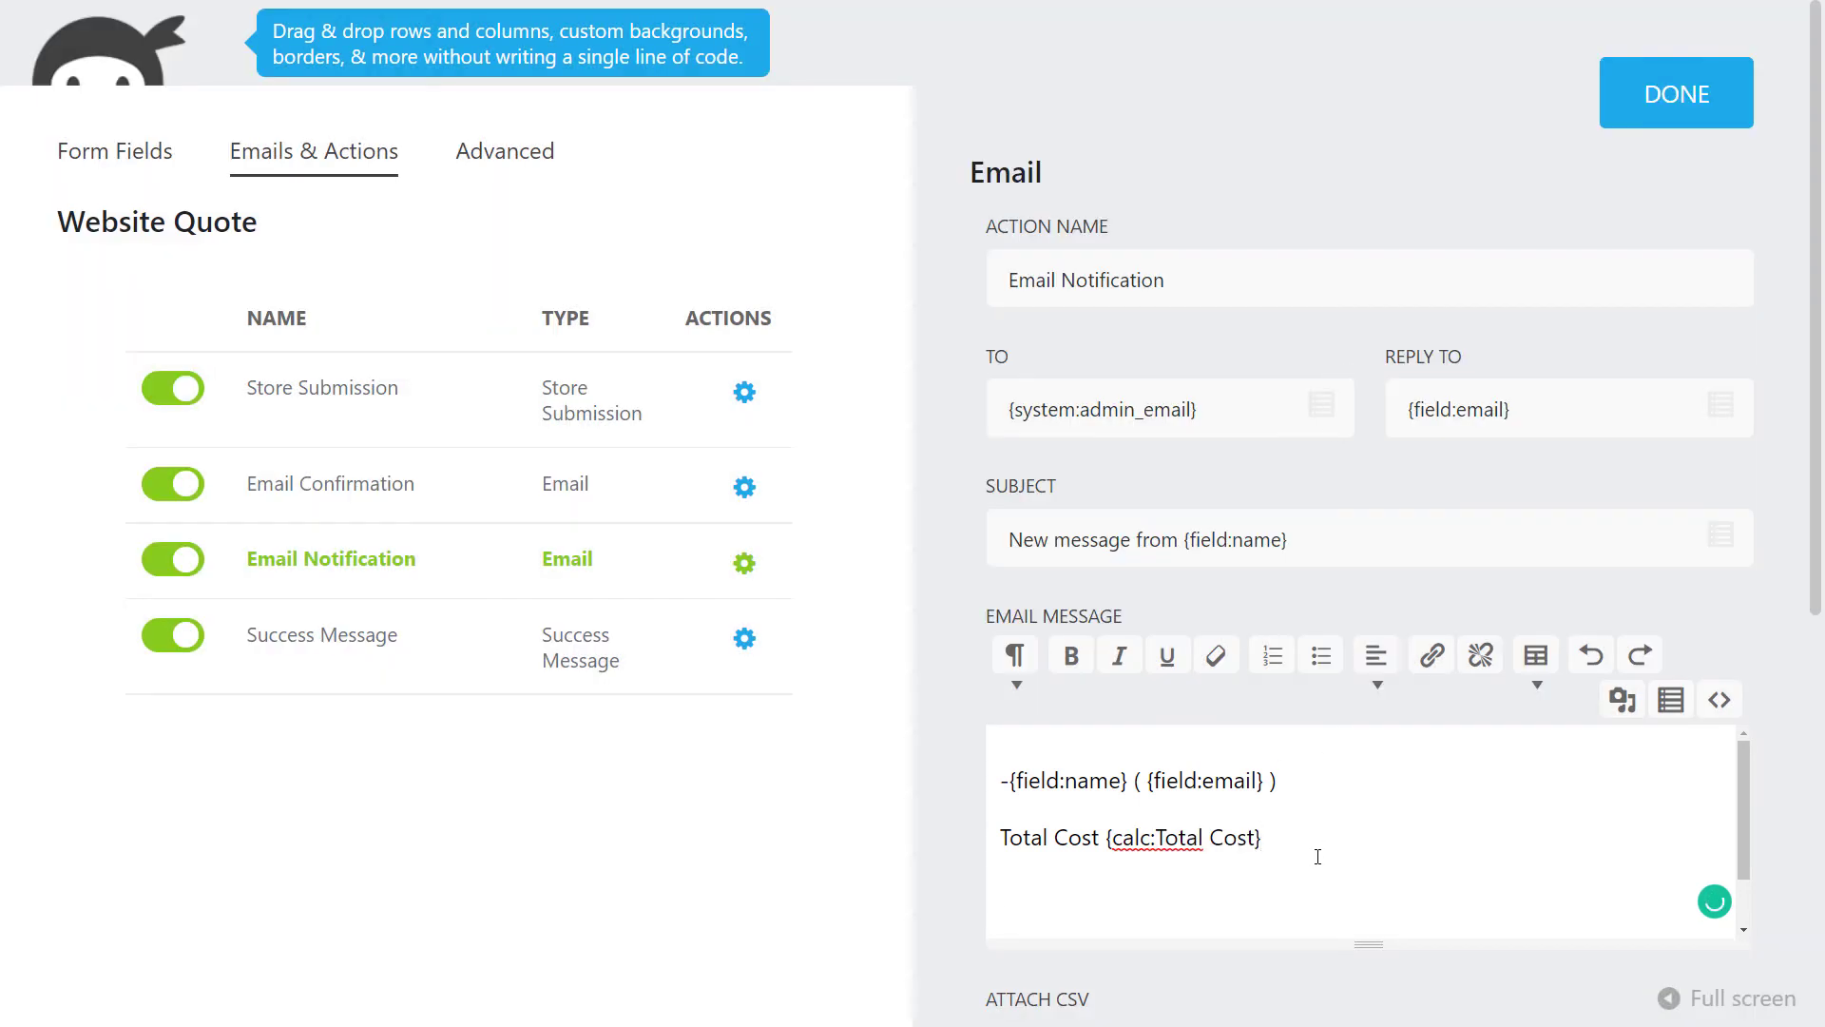
pyautogui.click(1676, 94)
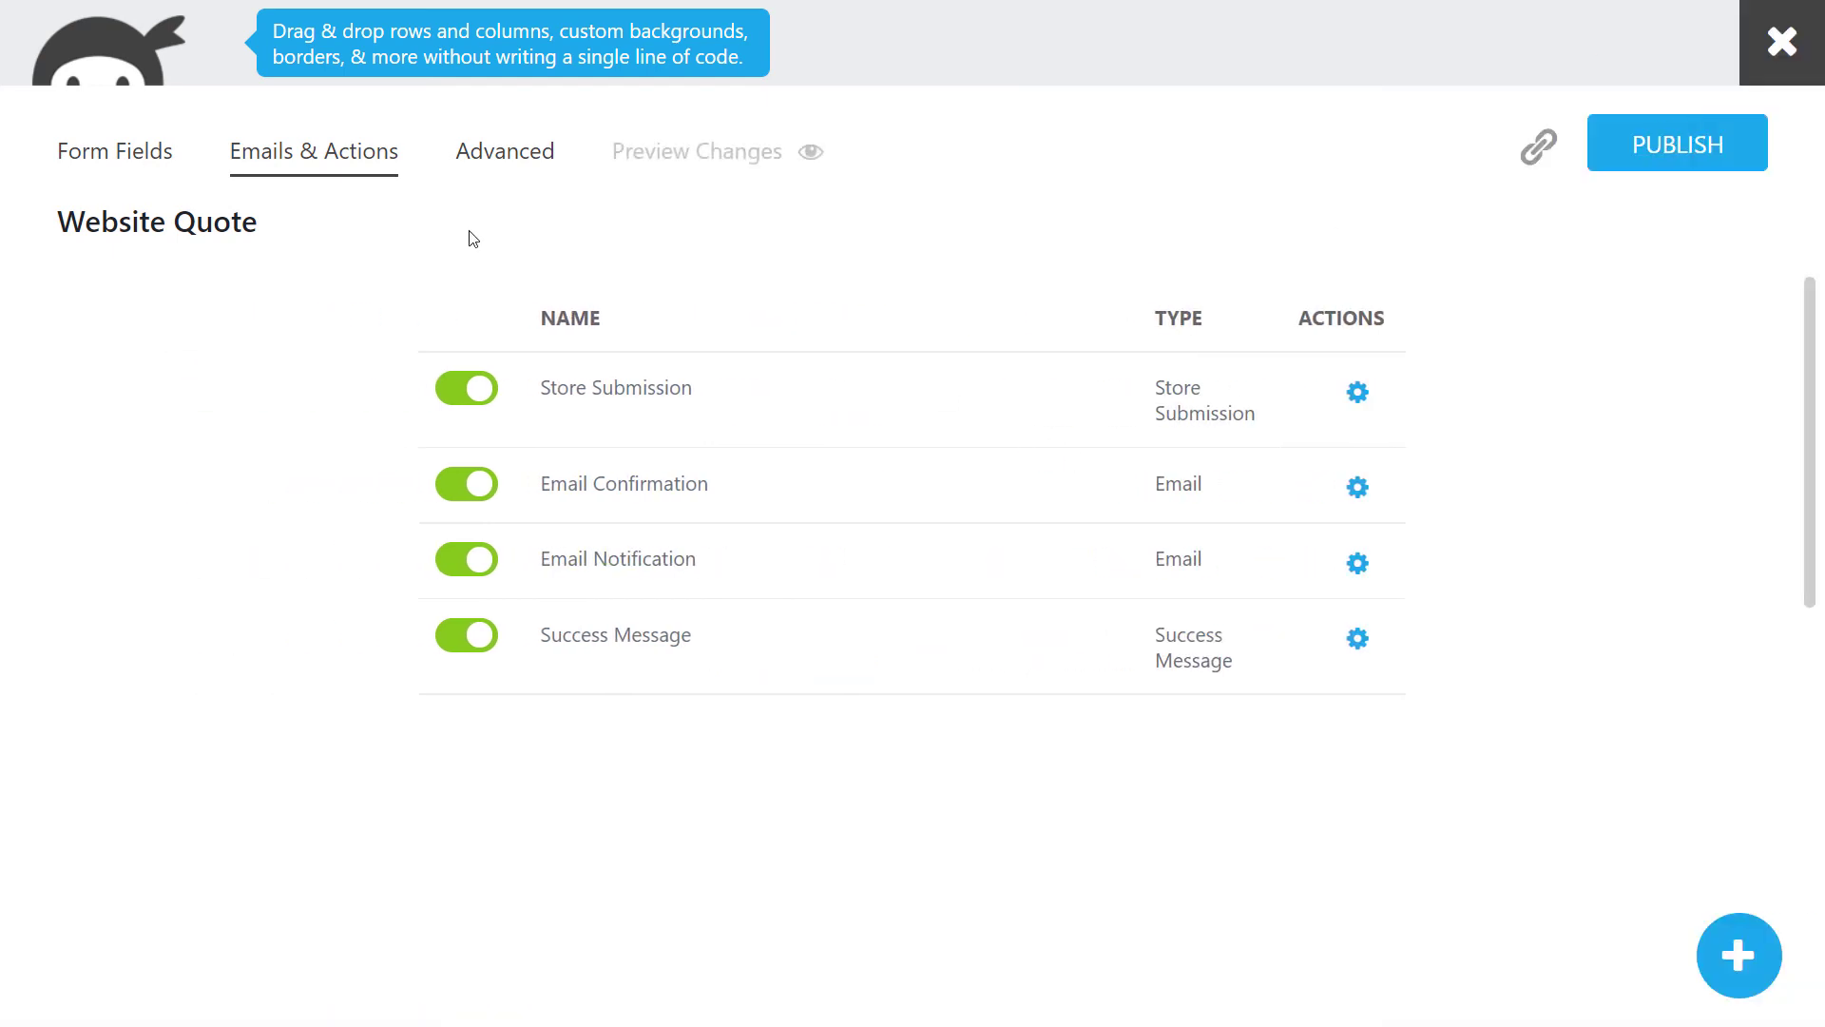
# Back in the Website Quote field list, drag a new HTML field into the form.
pyautogui.click(125, 152)
pyautogui.scroll(-5, 635, 400)
pyautogui.scroll(5, 665, 456)
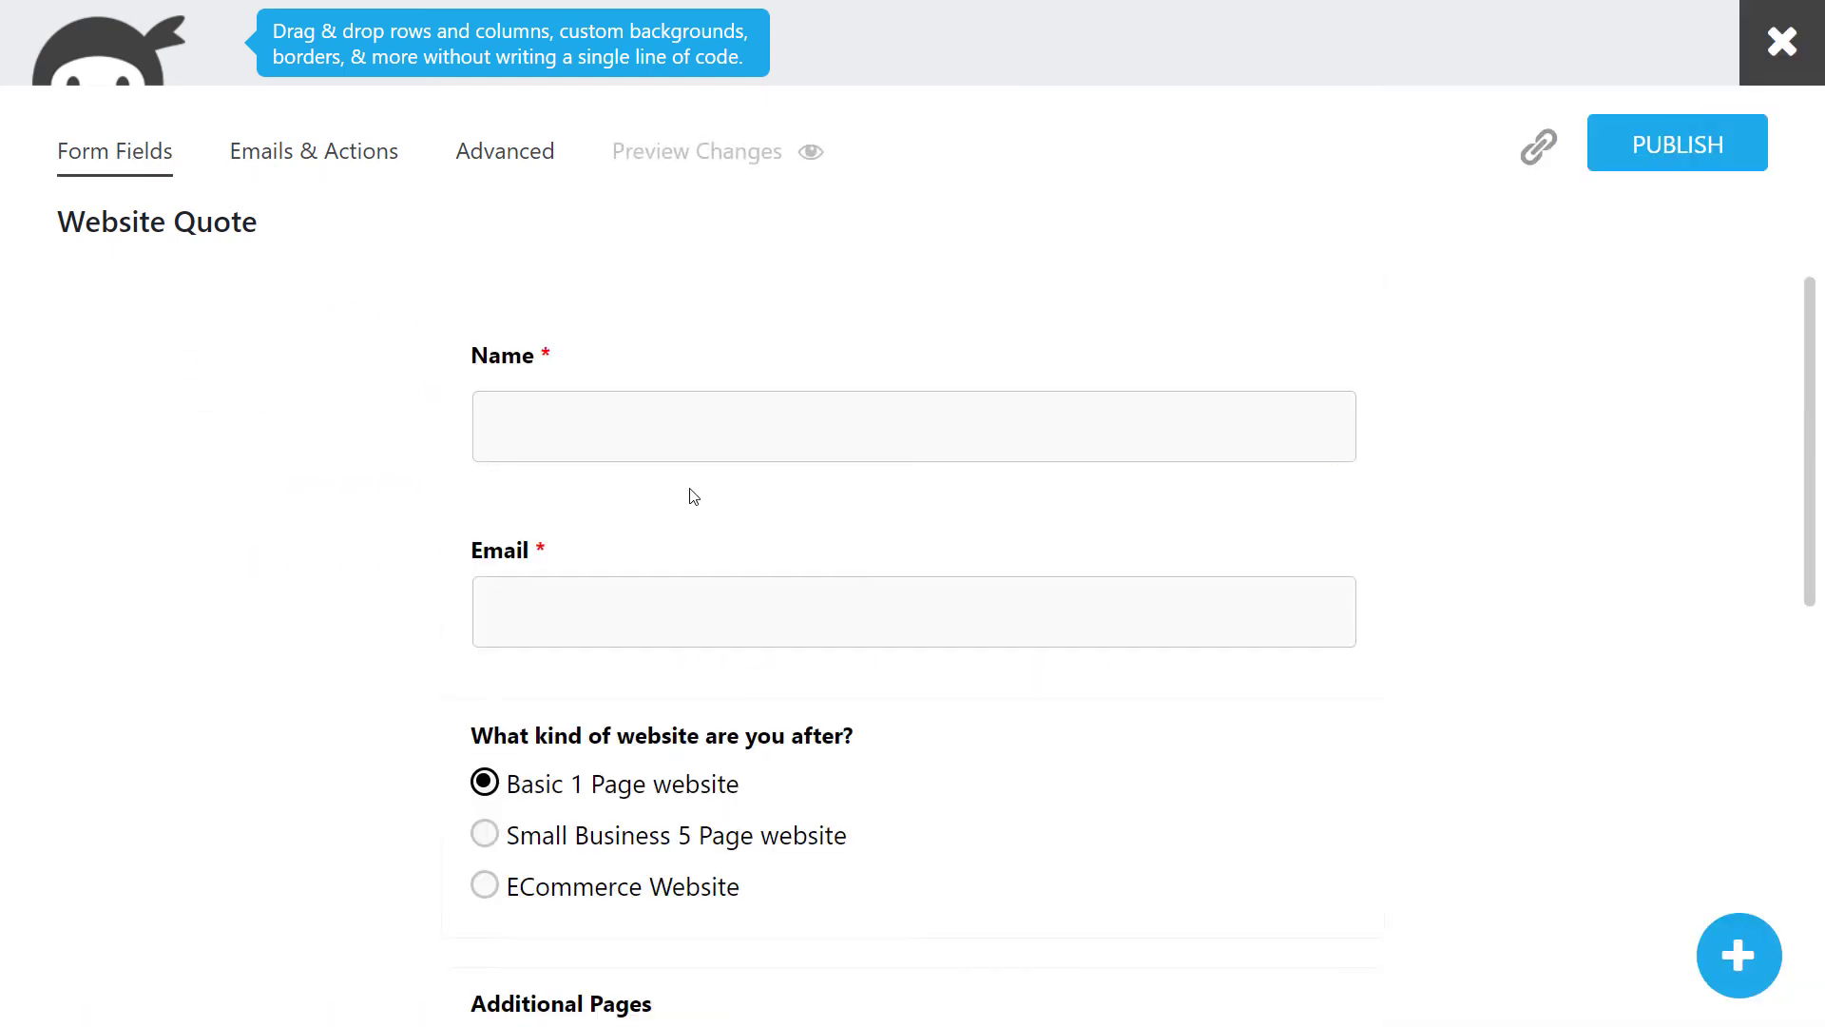
pyautogui.scroll(-1, 760, 551)
pyautogui.scroll(-8, 833, 616)
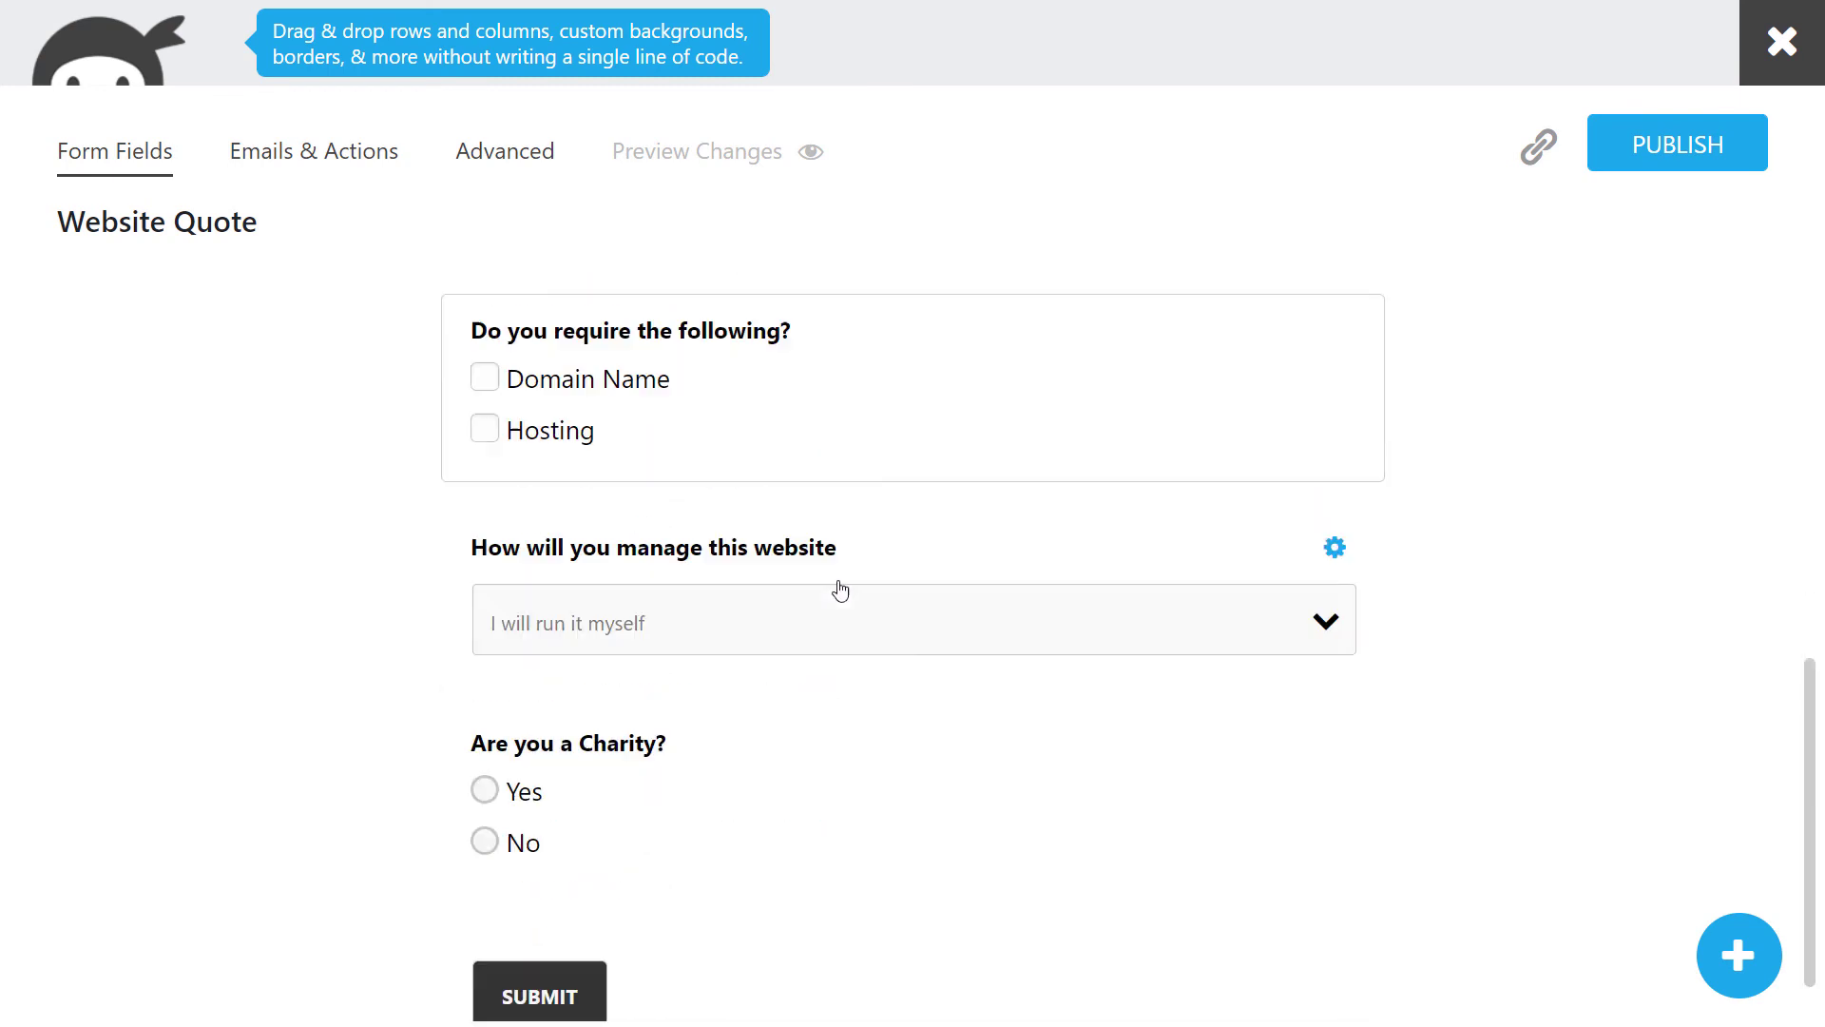
pyautogui.click(1739, 954)
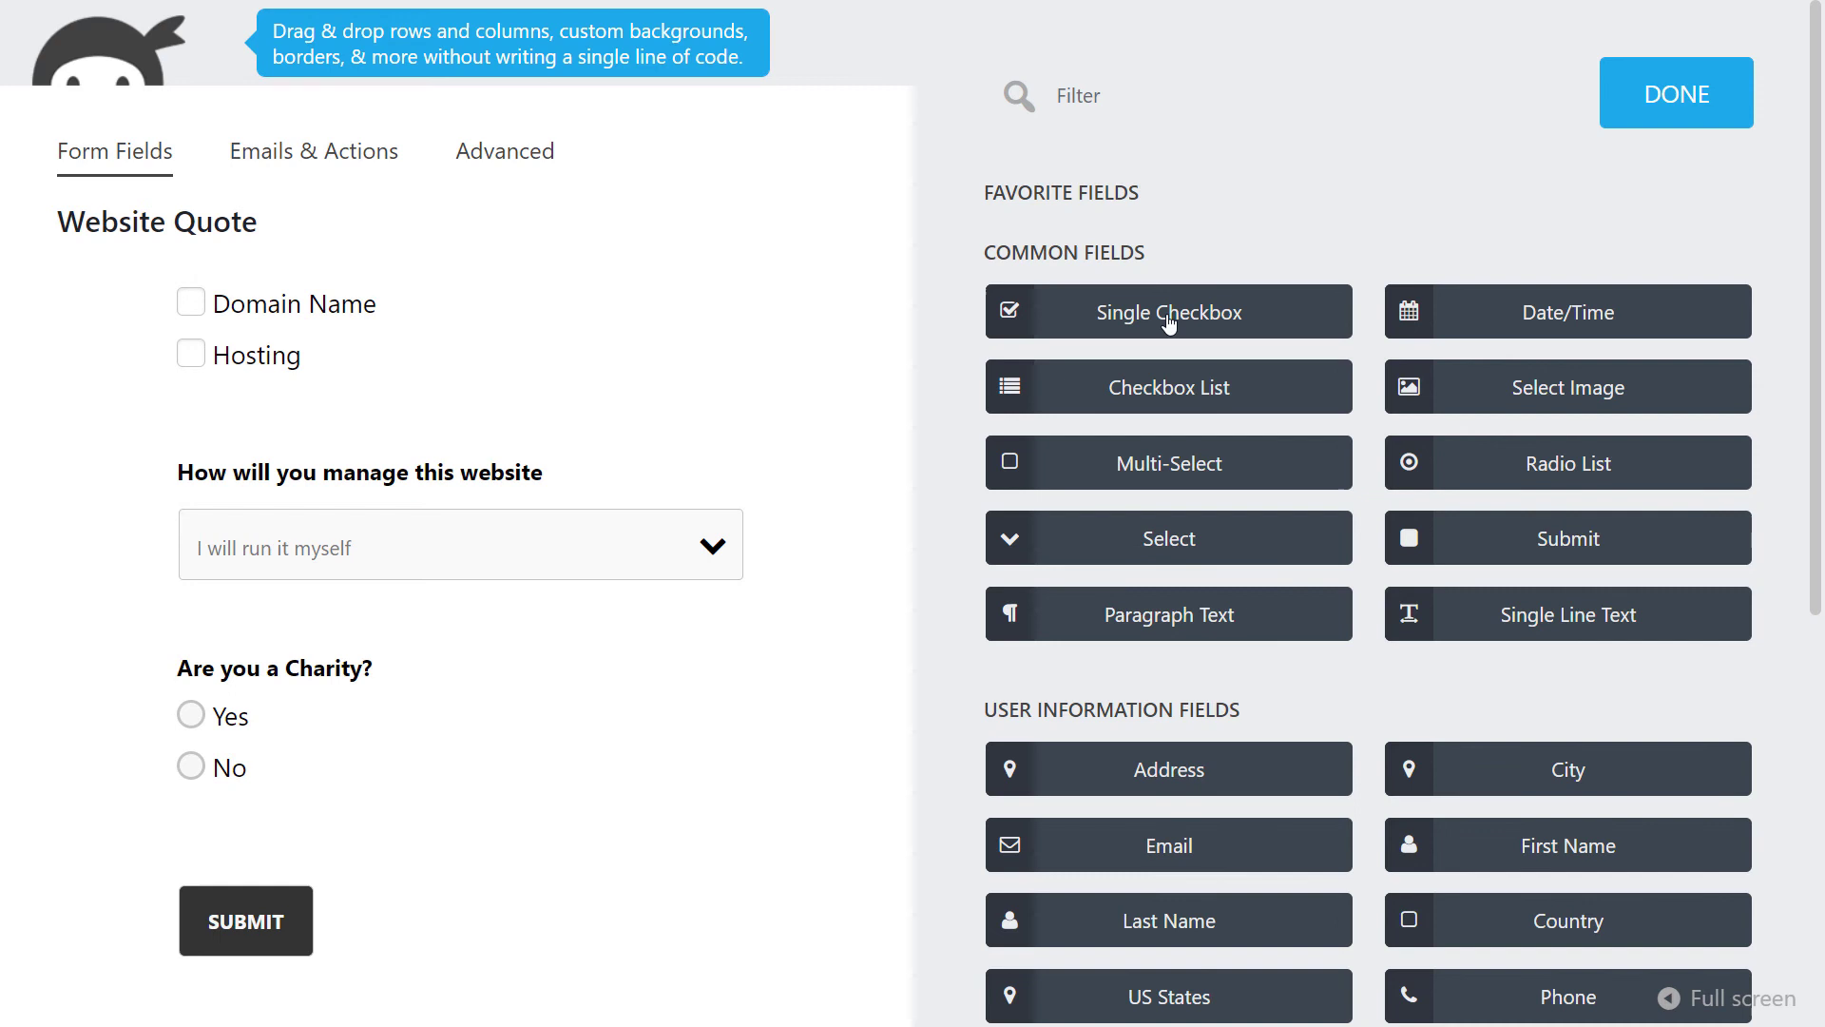
pyautogui.scroll(-3, 1283, 552)
pyautogui.scroll(-3, 1312, 599)
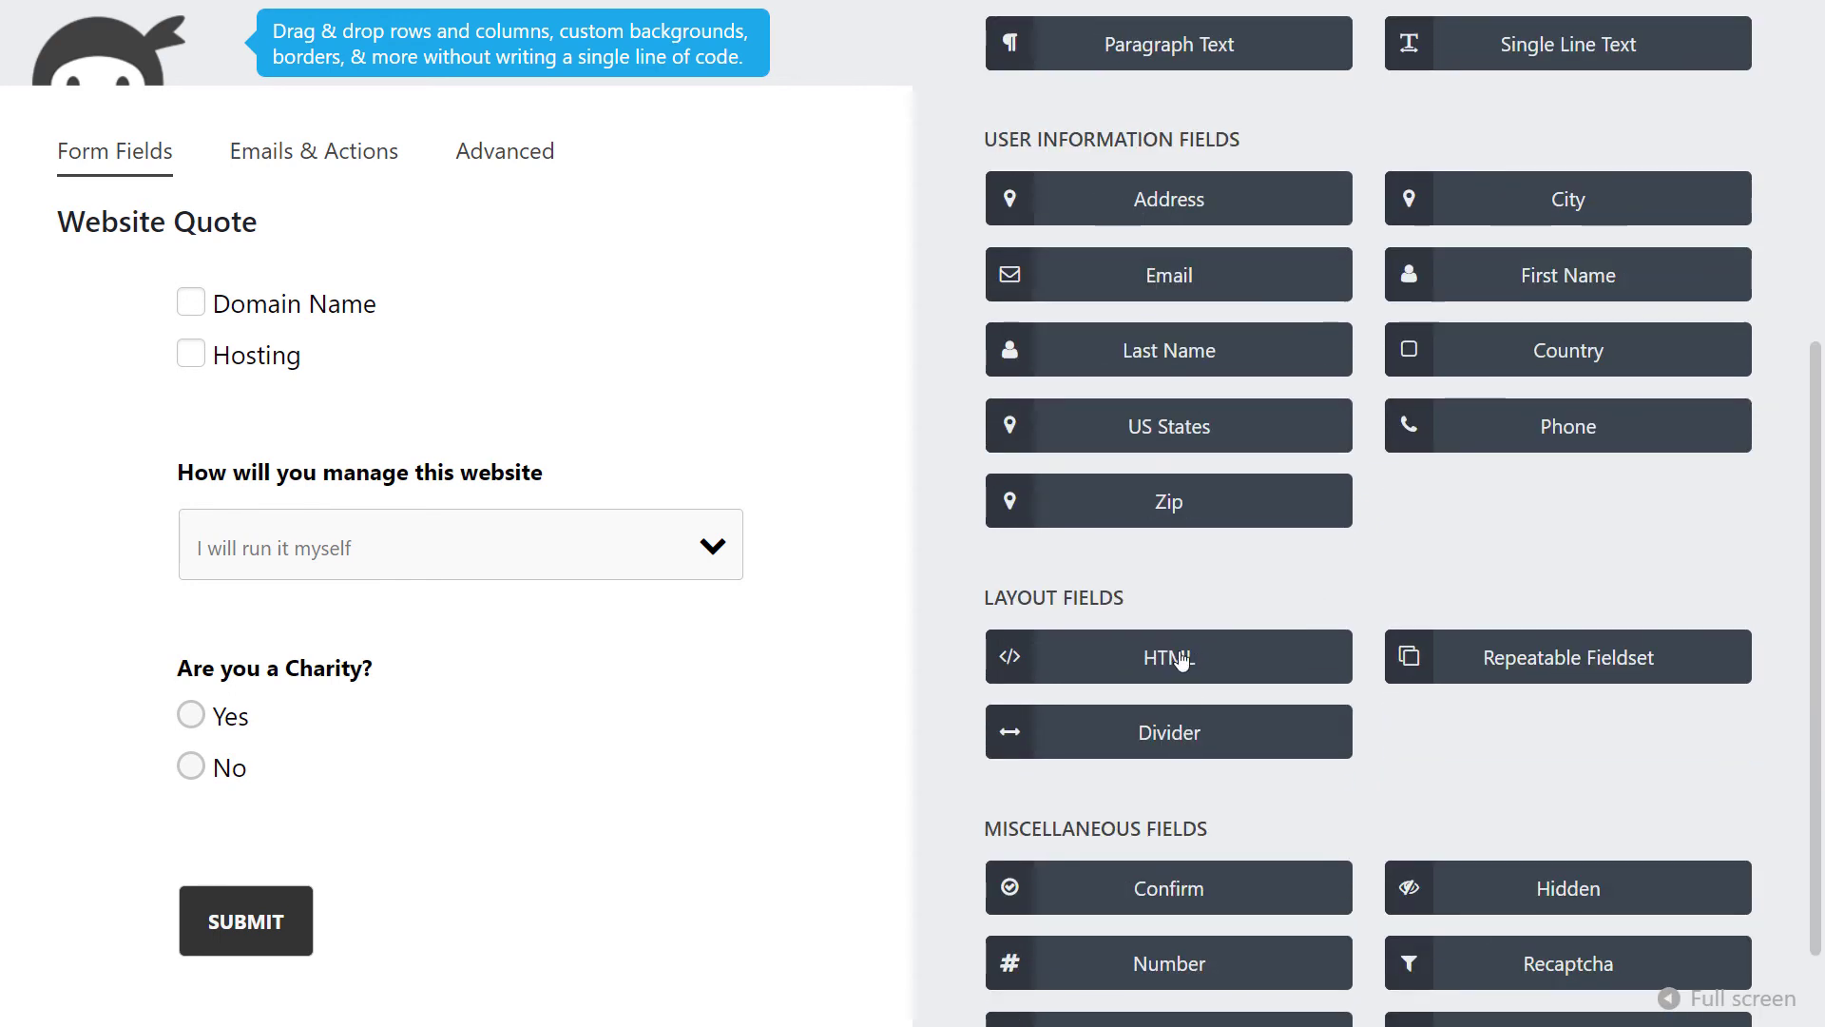
pyautogui.moveTo(1182, 659); pyautogui.dragTo(505, 721)
# Set the HTML field's content to 'Cost: {calc:Total Cost}' using the calculation merge tag.
pyautogui.click(500, 758)
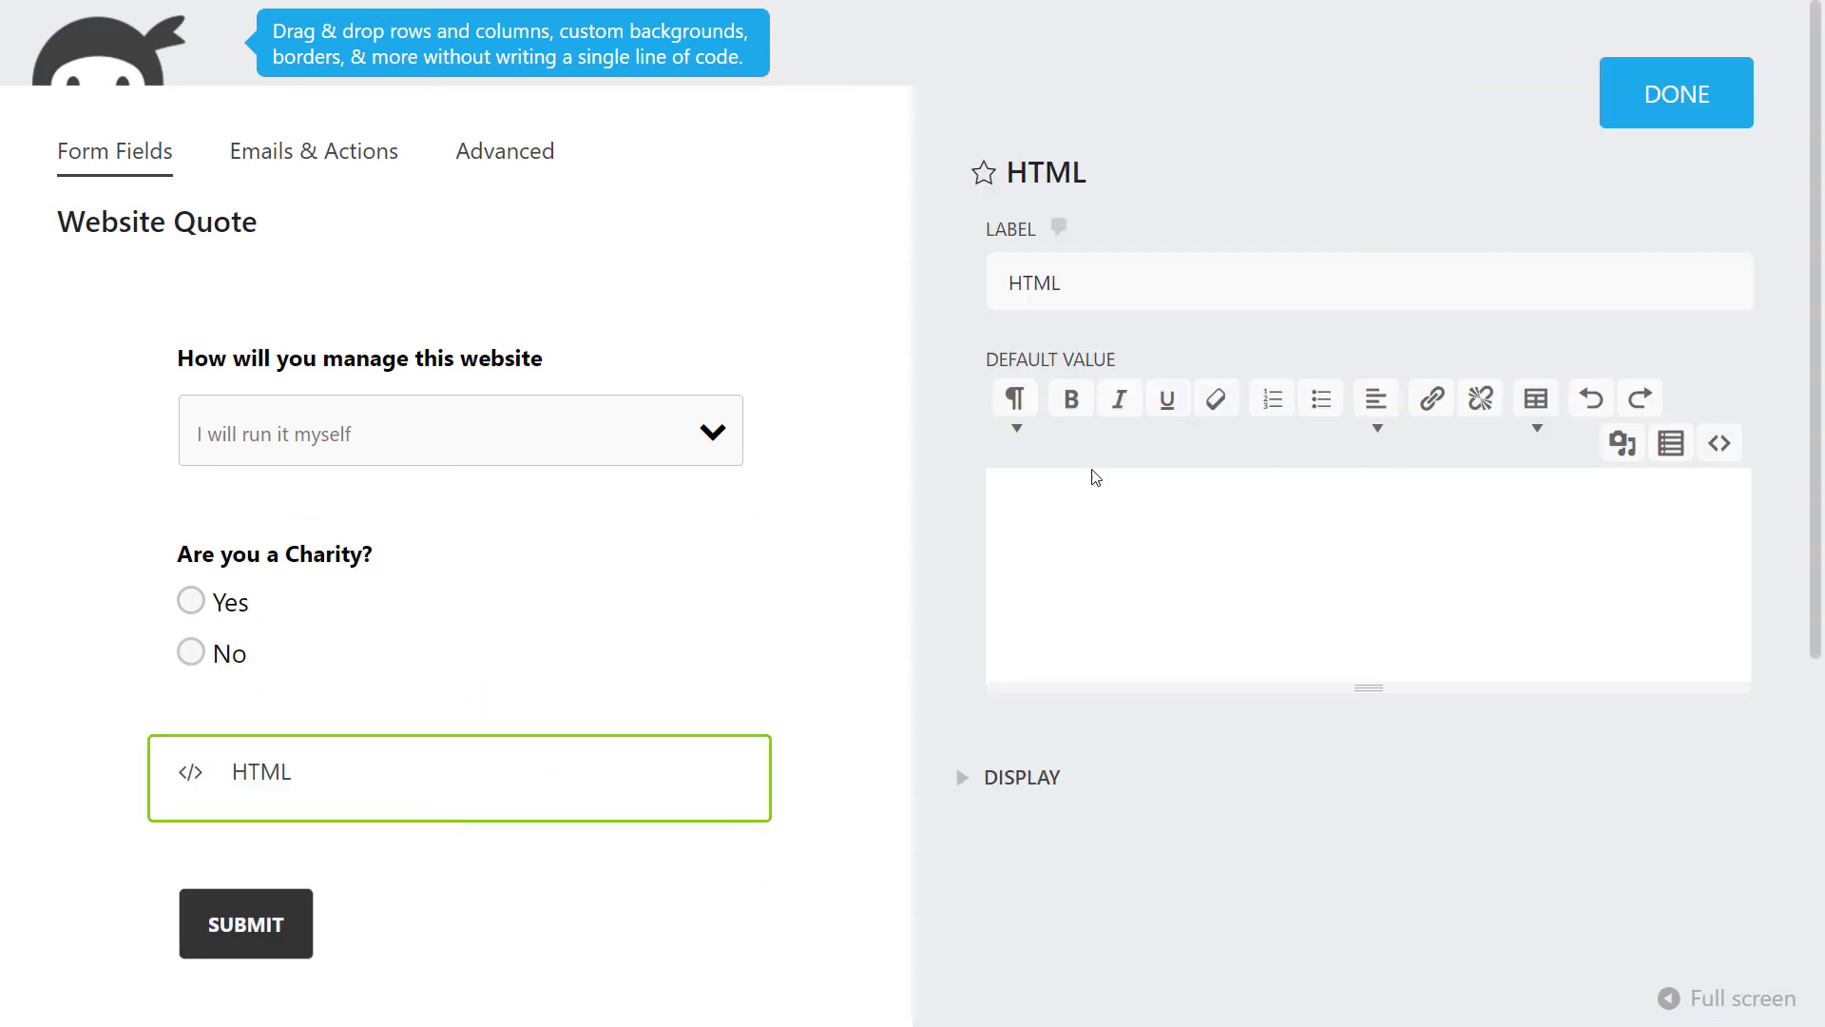
pyautogui.click(1116, 509)
pyautogui.write('Cost:')
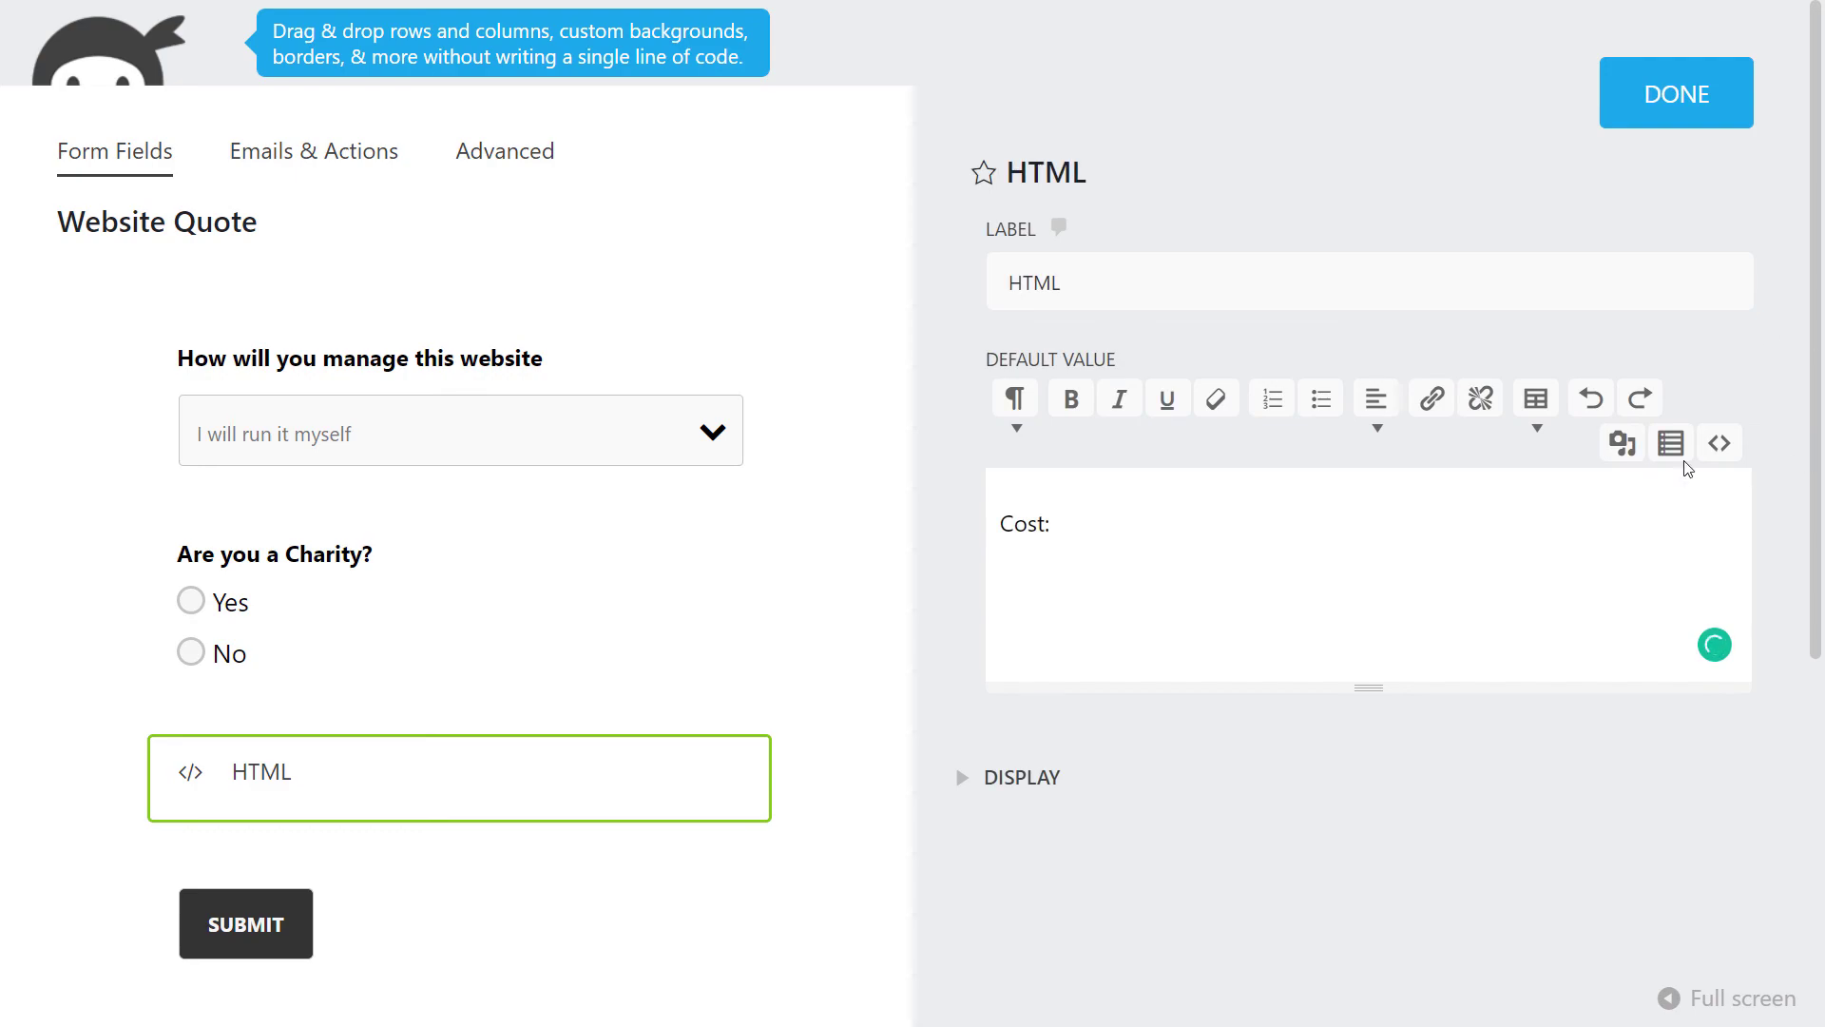
pyautogui.click(1671, 445)
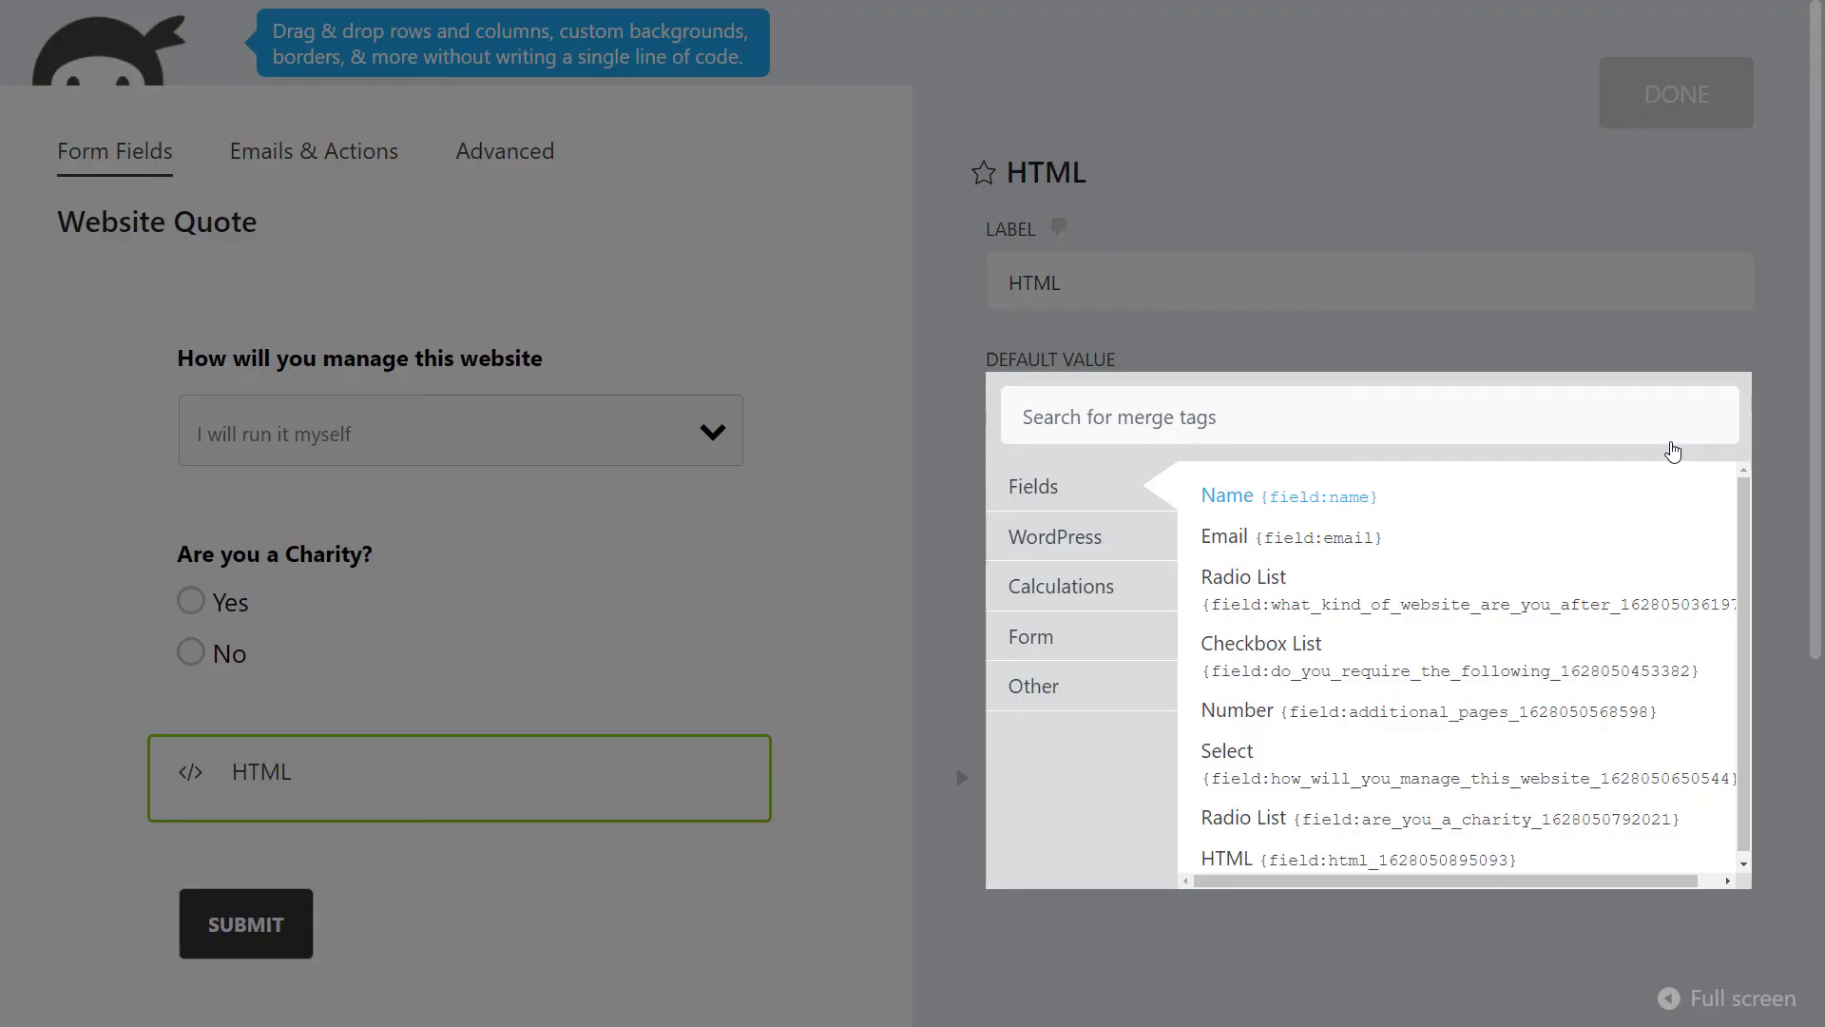
pyautogui.click(1022, 590)
pyautogui.click(1266, 616)
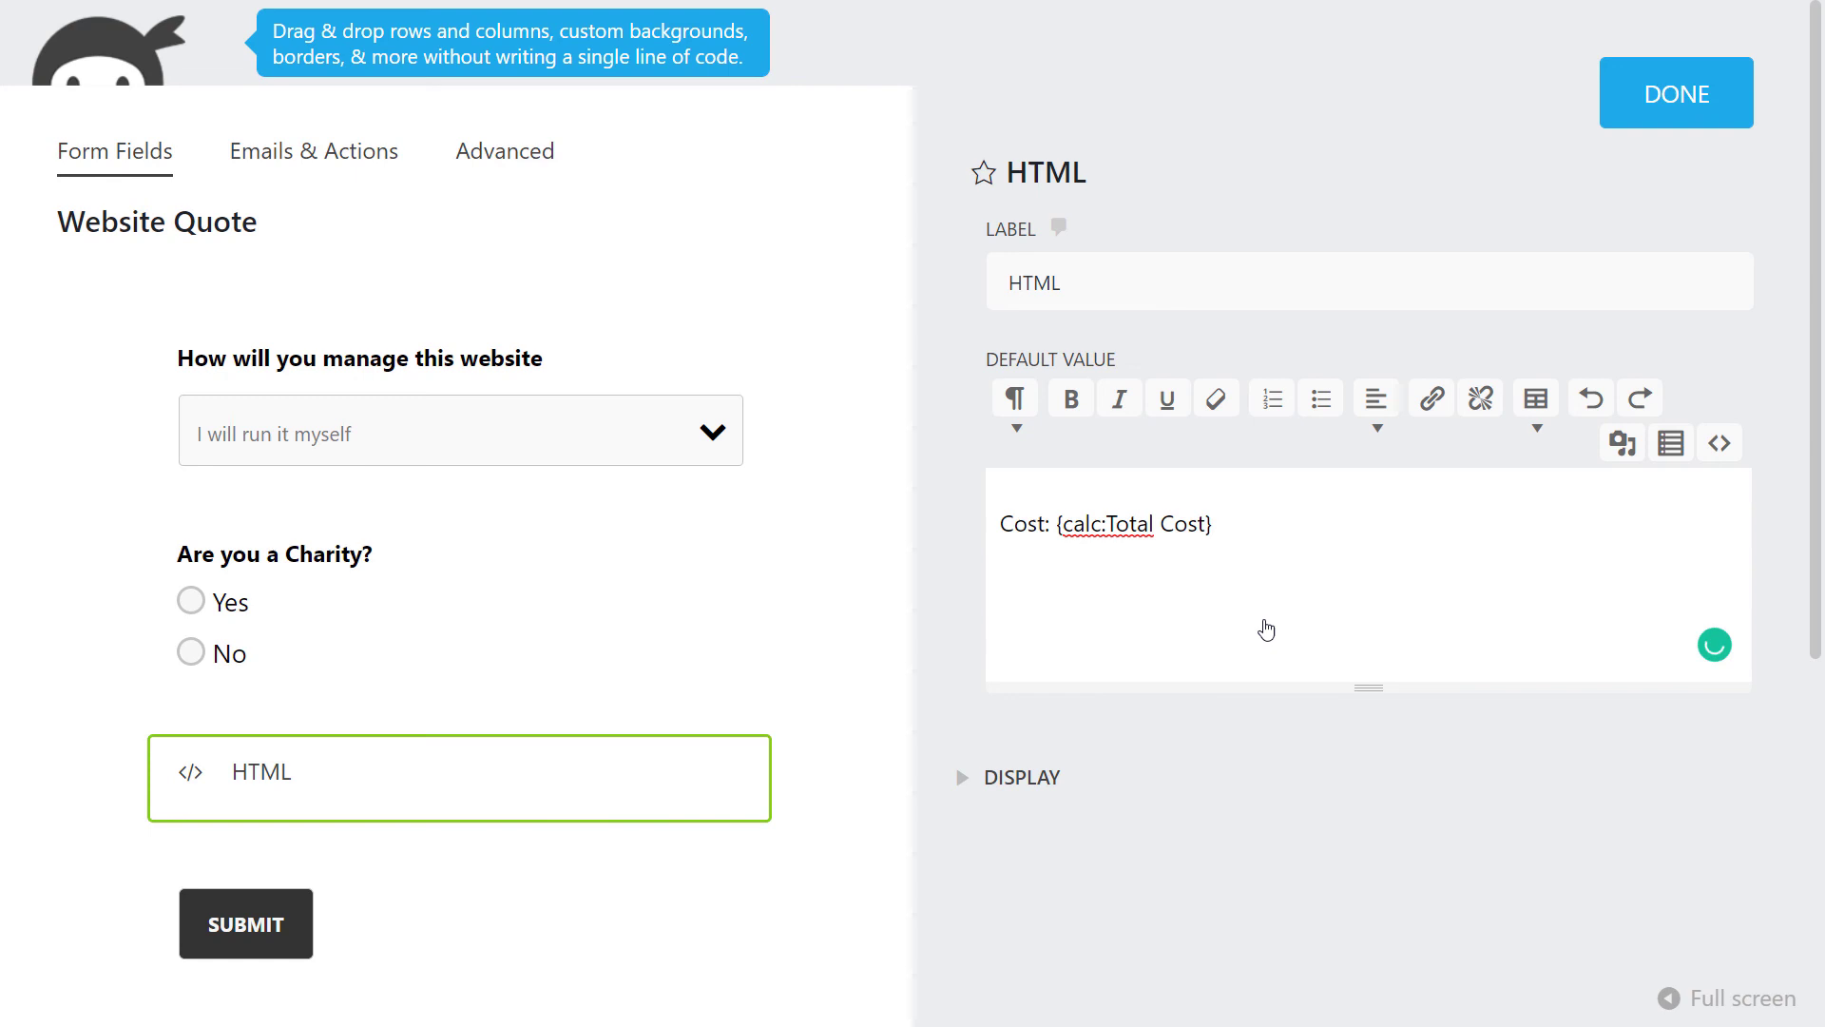
pyautogui.click(1673, 93)
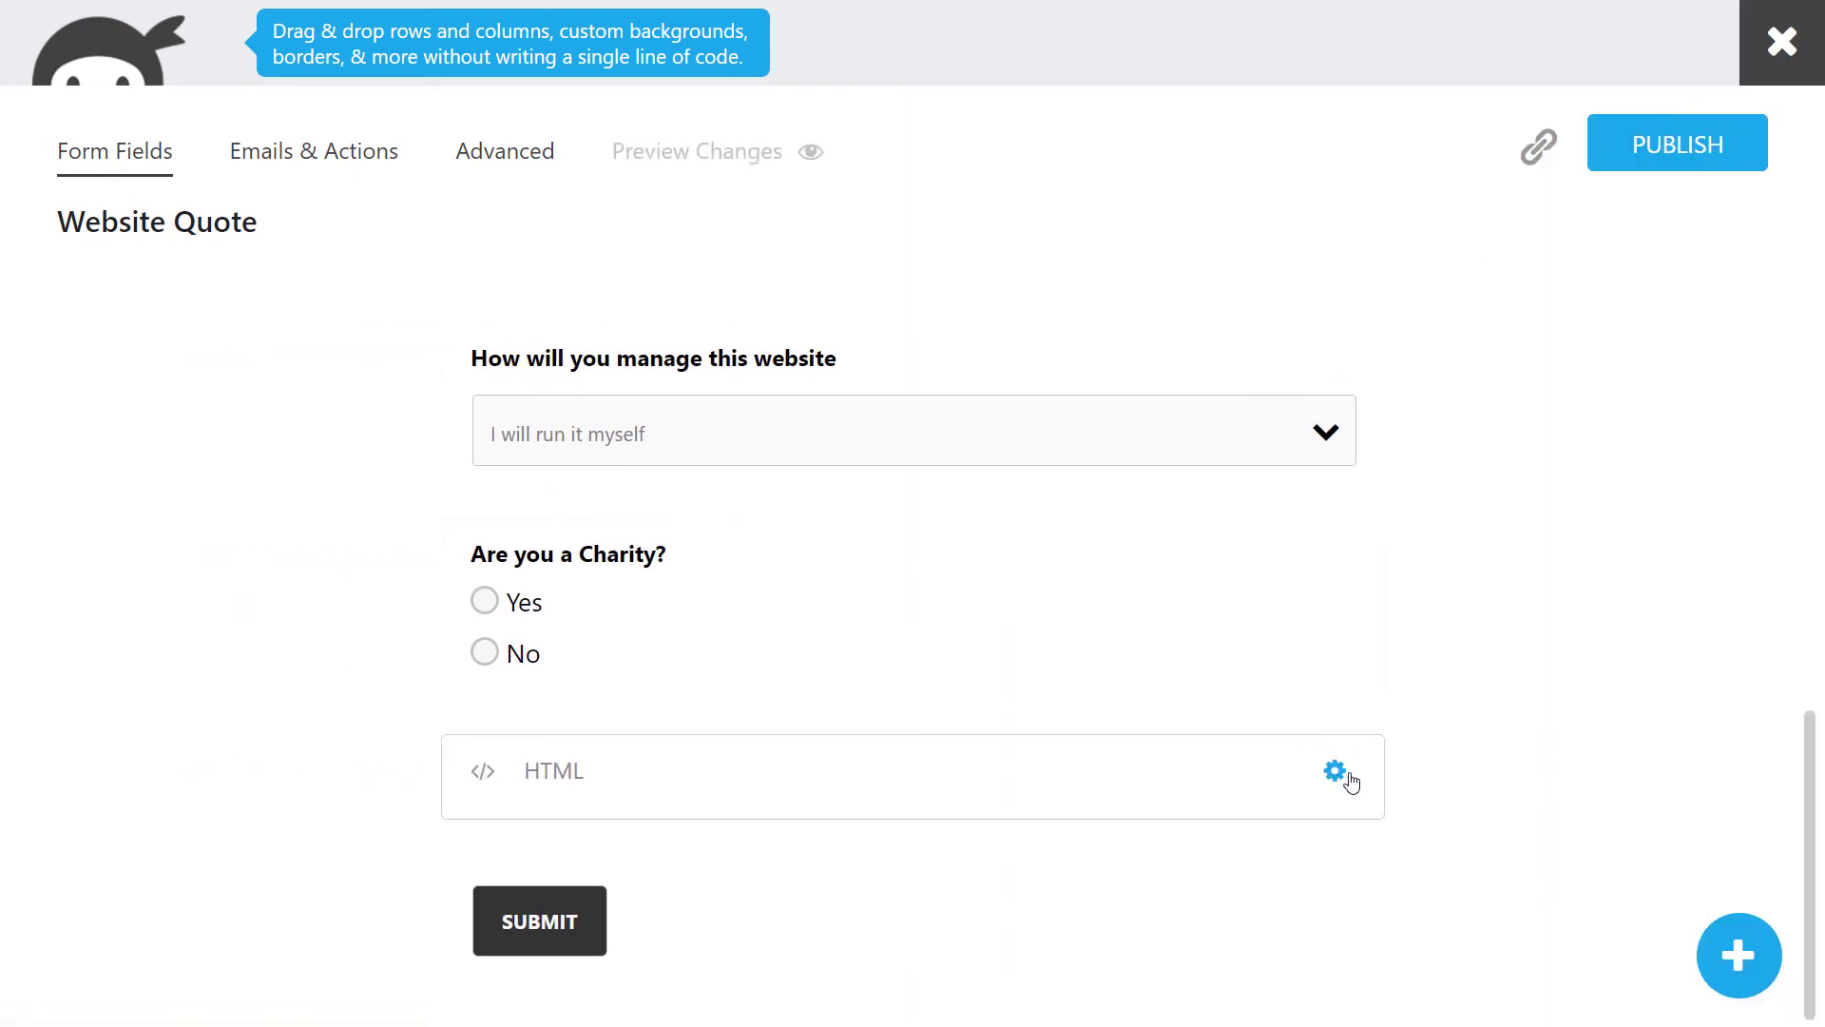
# Publish the updated form and move to the Quote Test page tab.
pyautogui.moveTo(937, 778); pyautogui.dragTo(928, 359)
pyautogui.scroll(6, 937, 538)
pyautogui.scroll(3, 935, 538)
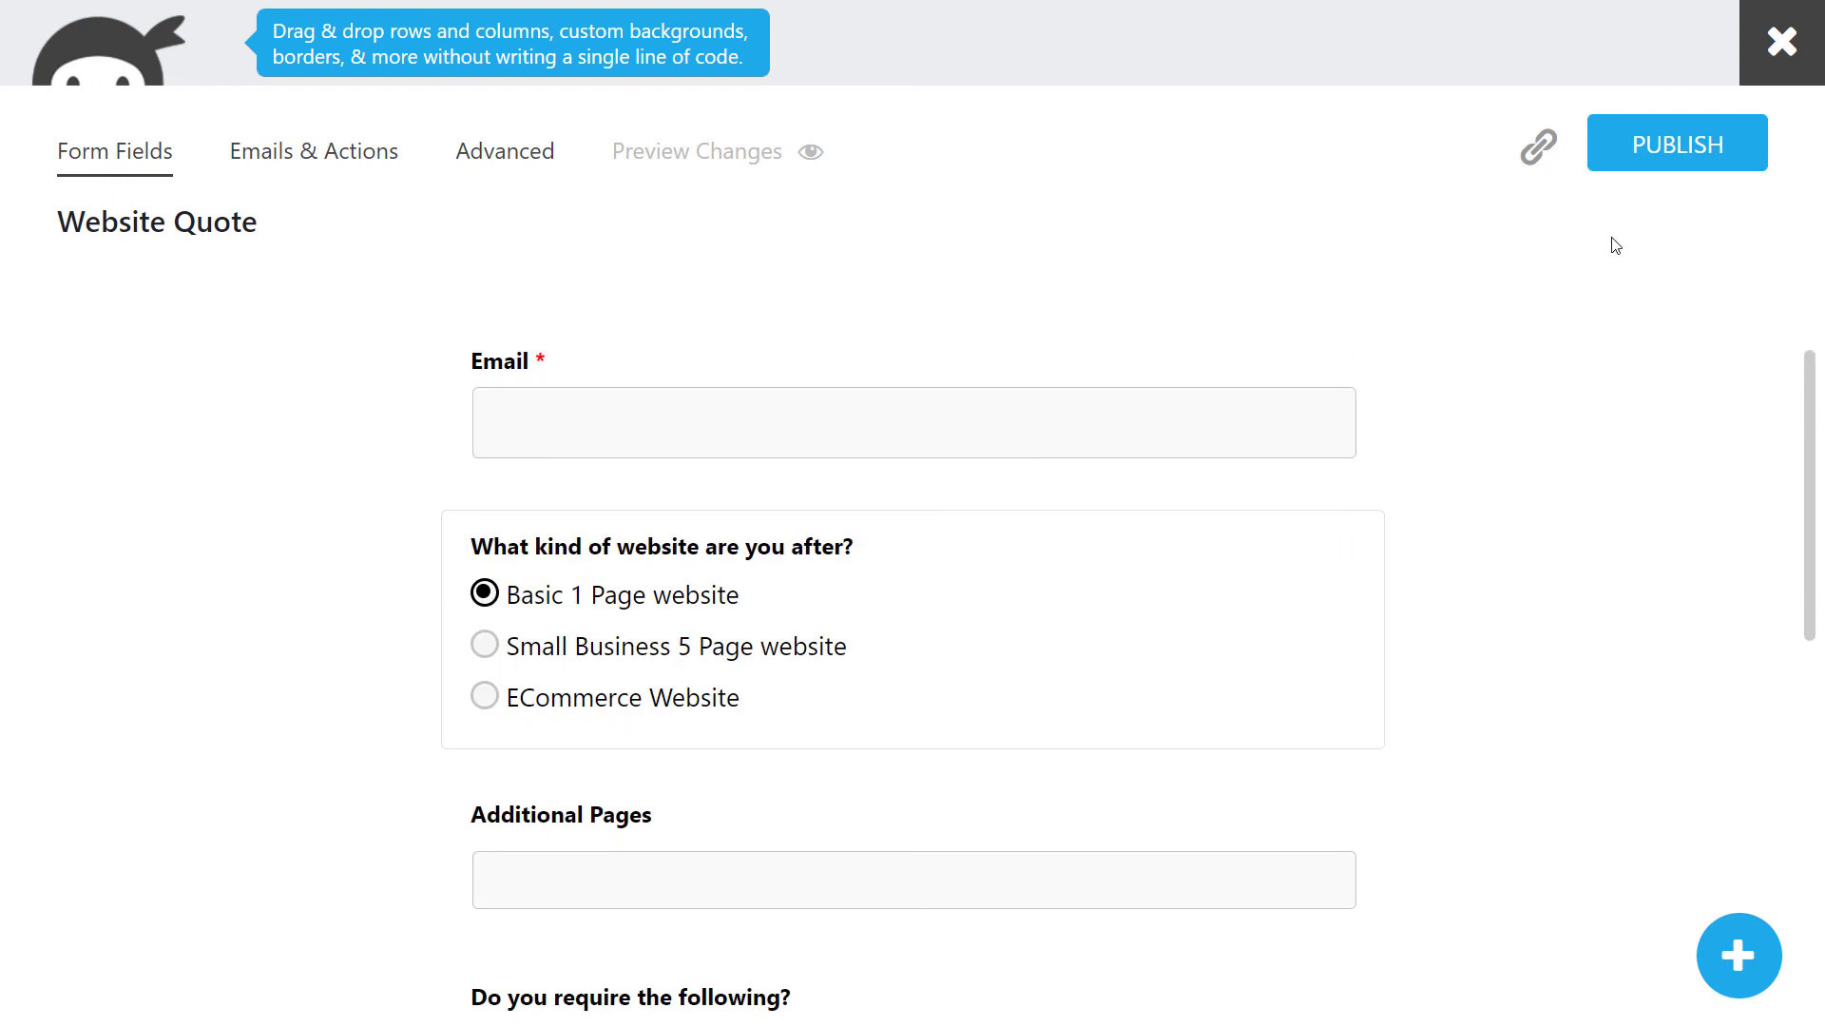
pyautogui.click(1642, 145)
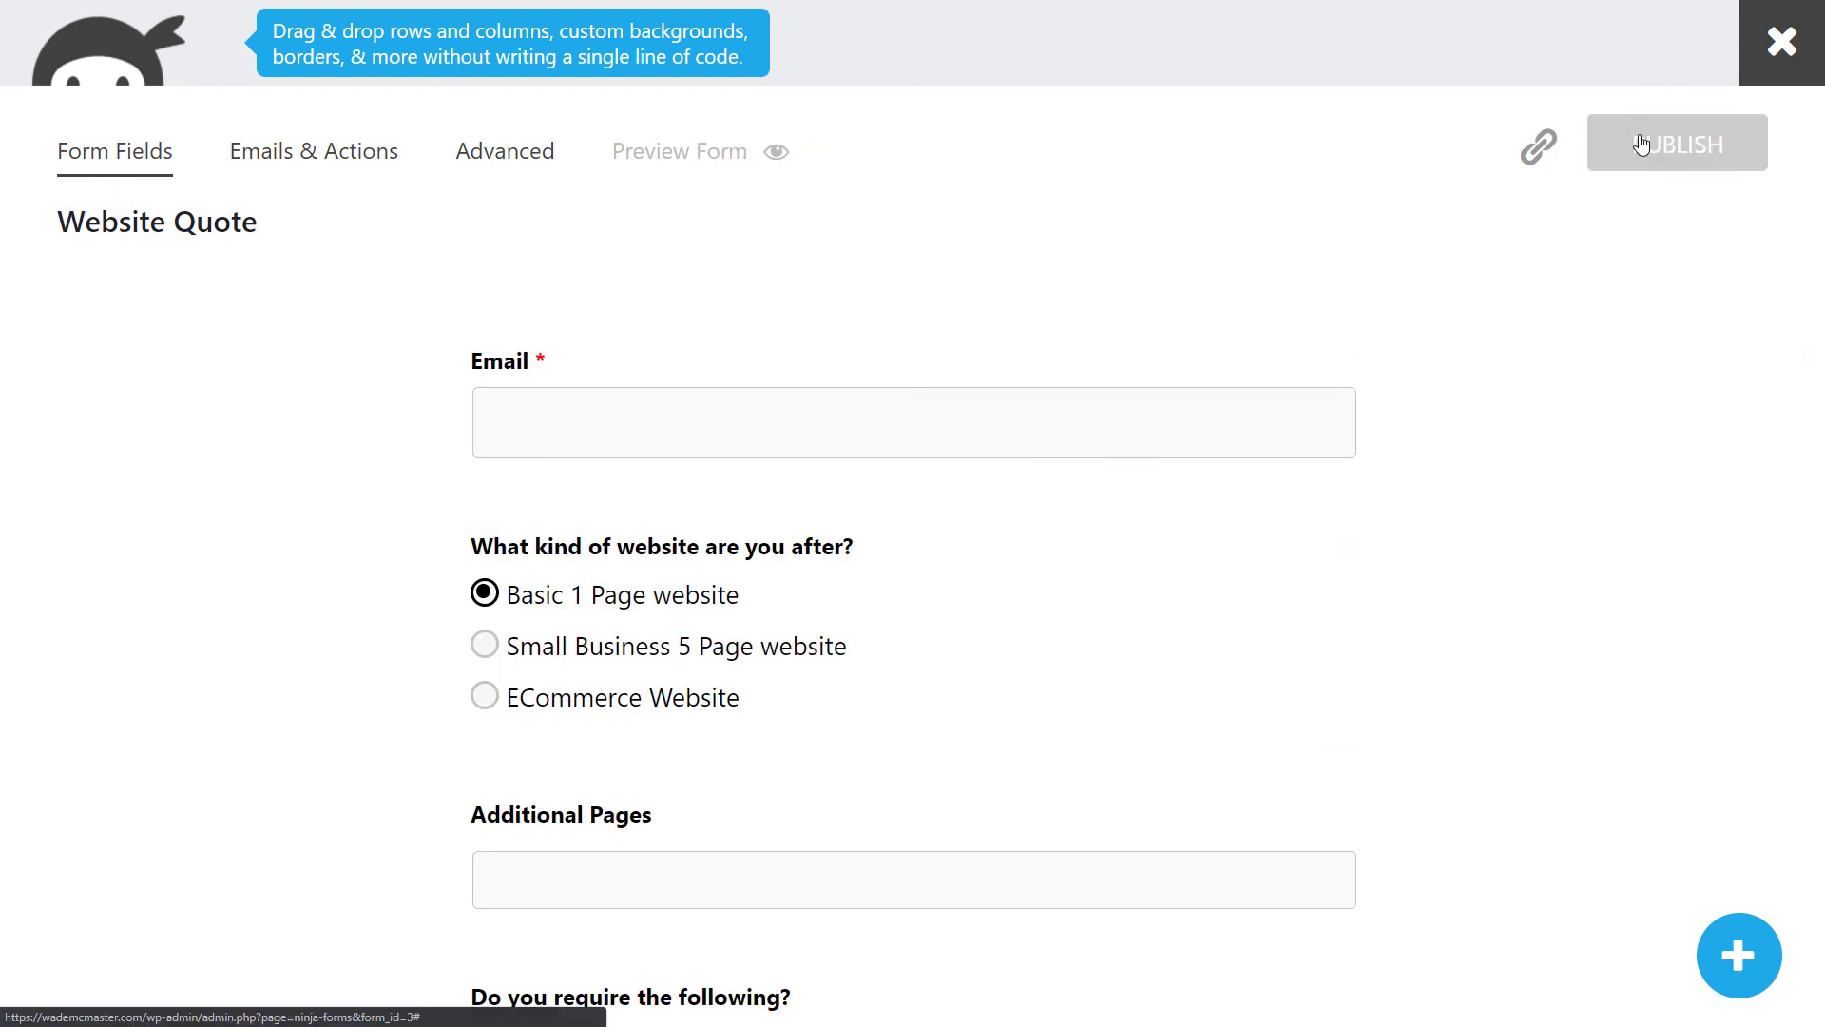
pyautogui.hotkey('ctrl', 'Tab')
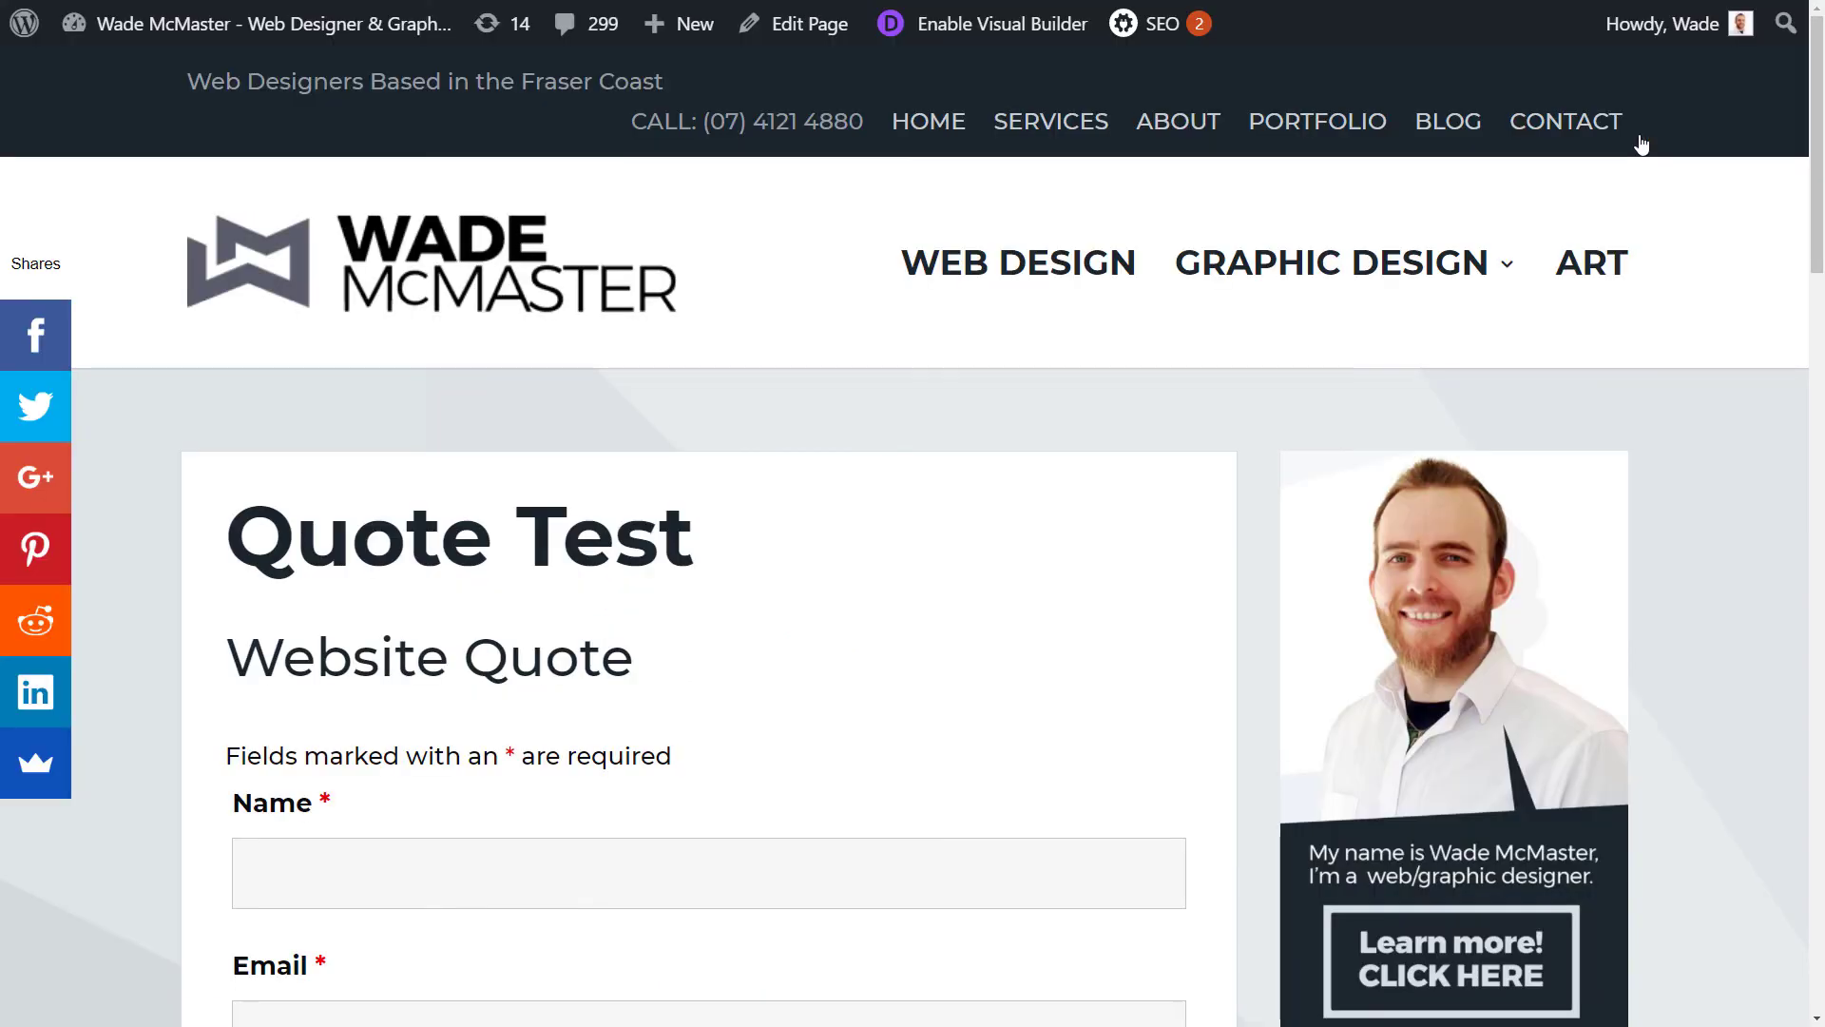
# Reload the Quote Test page and check both Cost amounts showing 1,500.00.
pyautogui.press('F5')
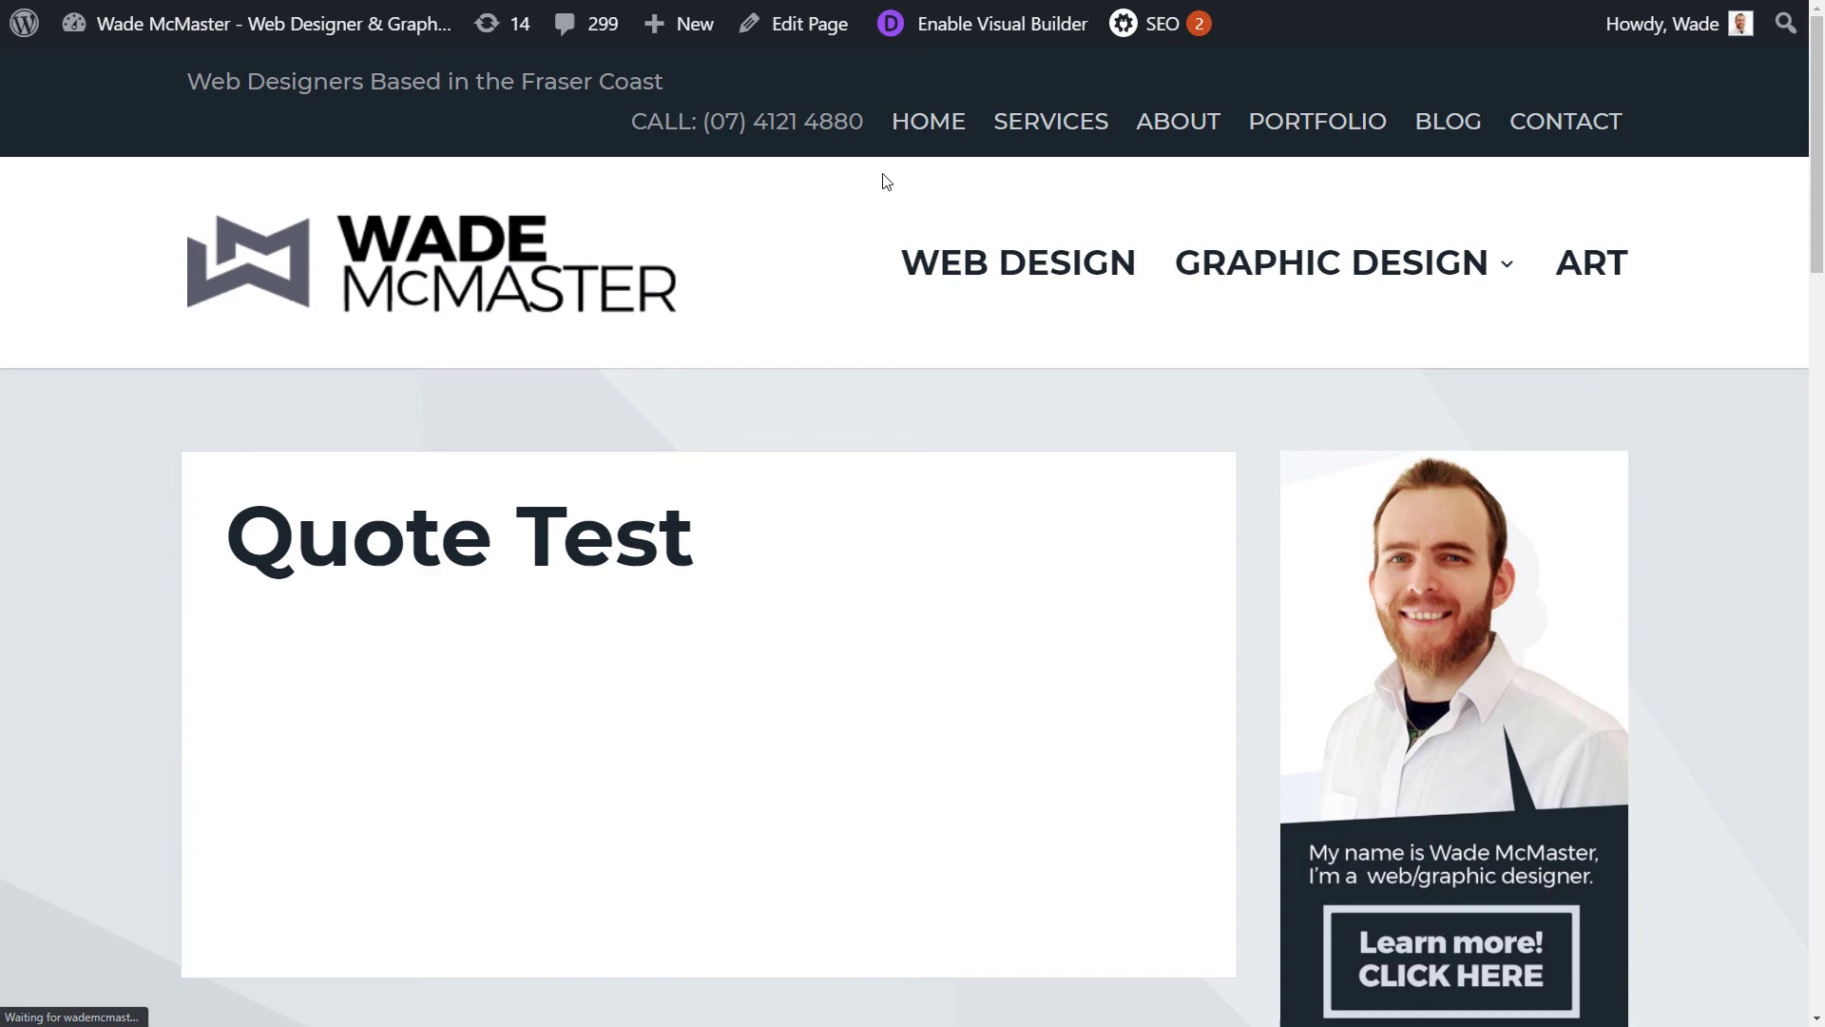
pyautogui.scroll(-5, 894, 309)
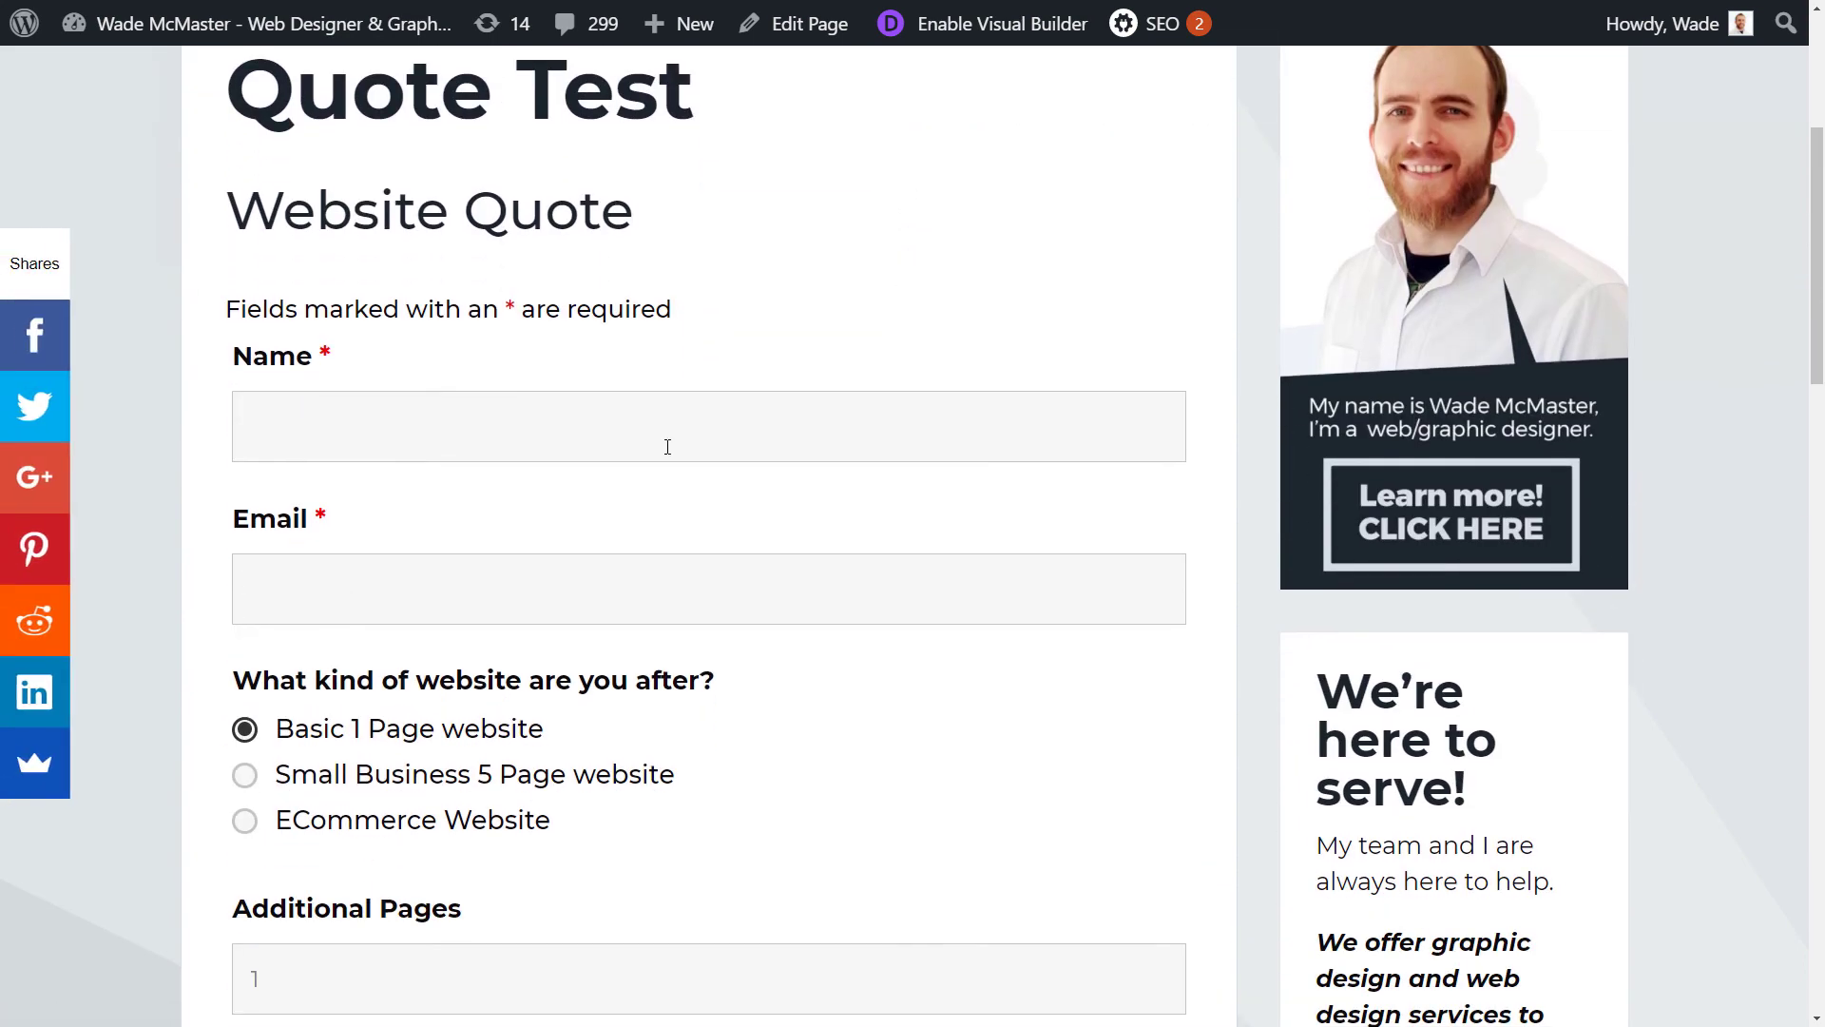
pyautogui.scroll(-1, 709, 585)
pyautogui.scroll(-7, 672, 481)
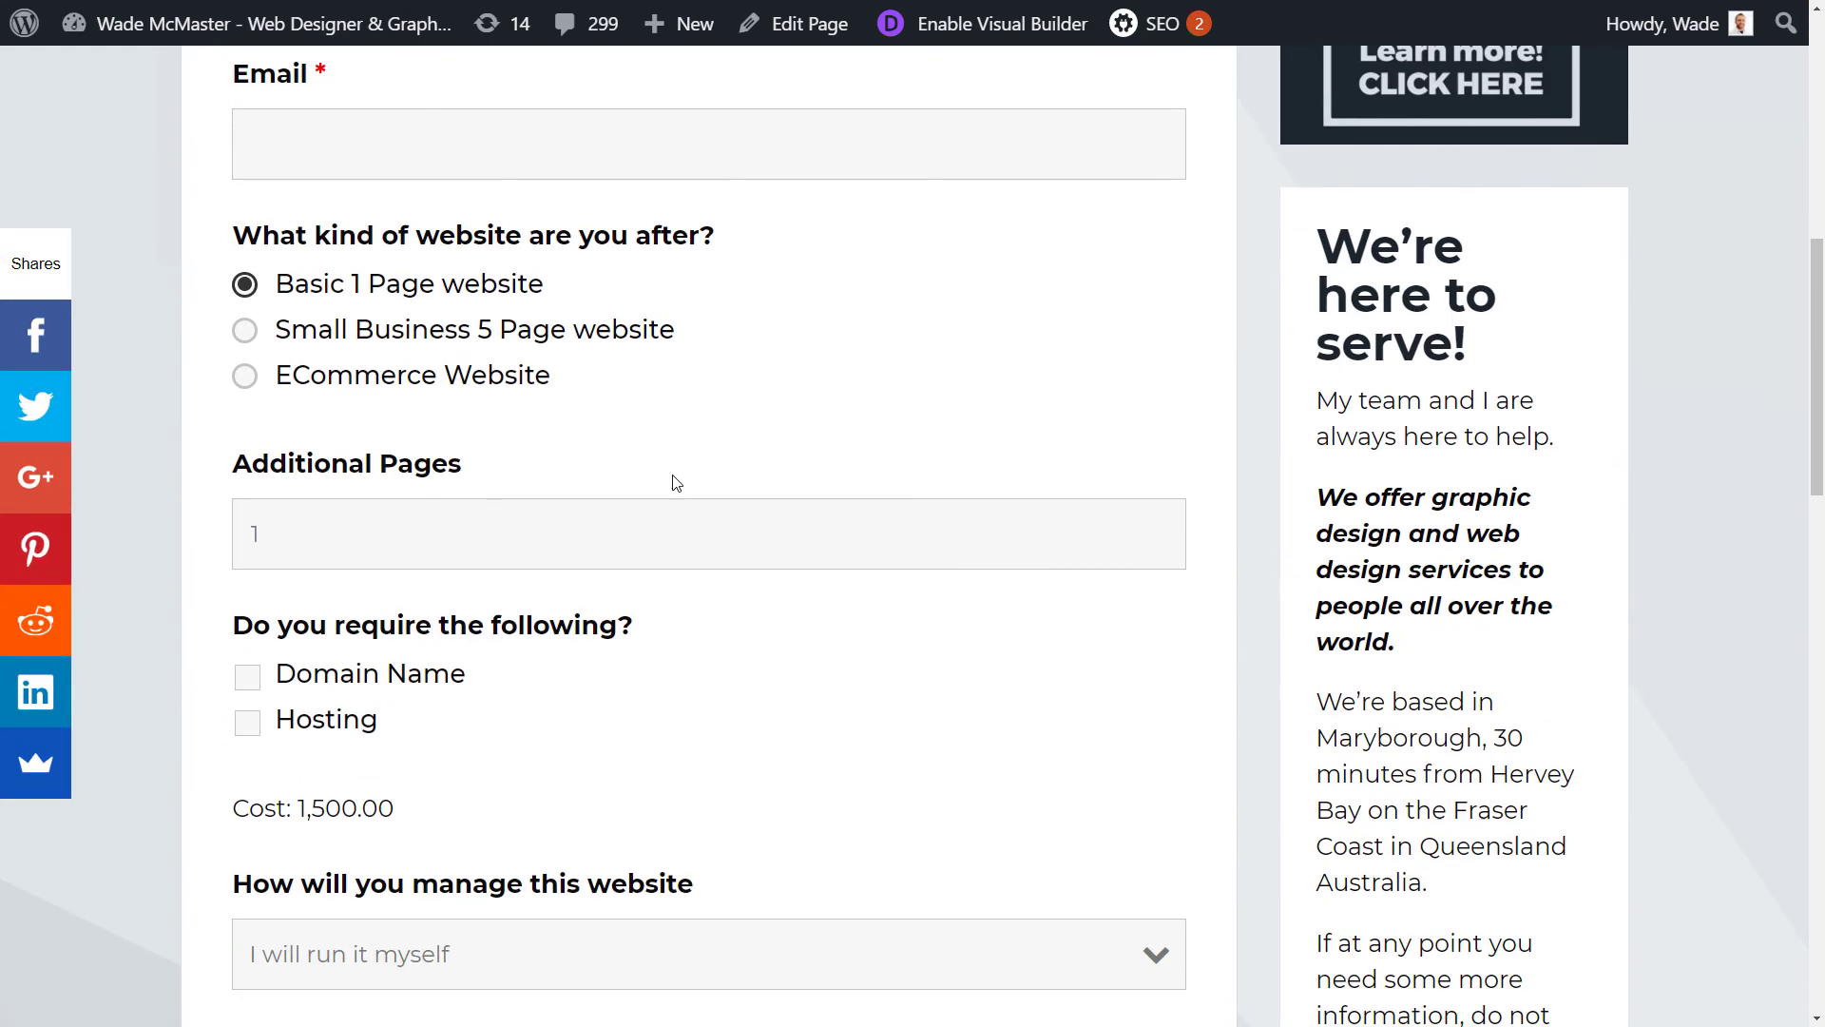
pyautogui.moveTo(297, 890); pyautogui.dragTo(416, 910)
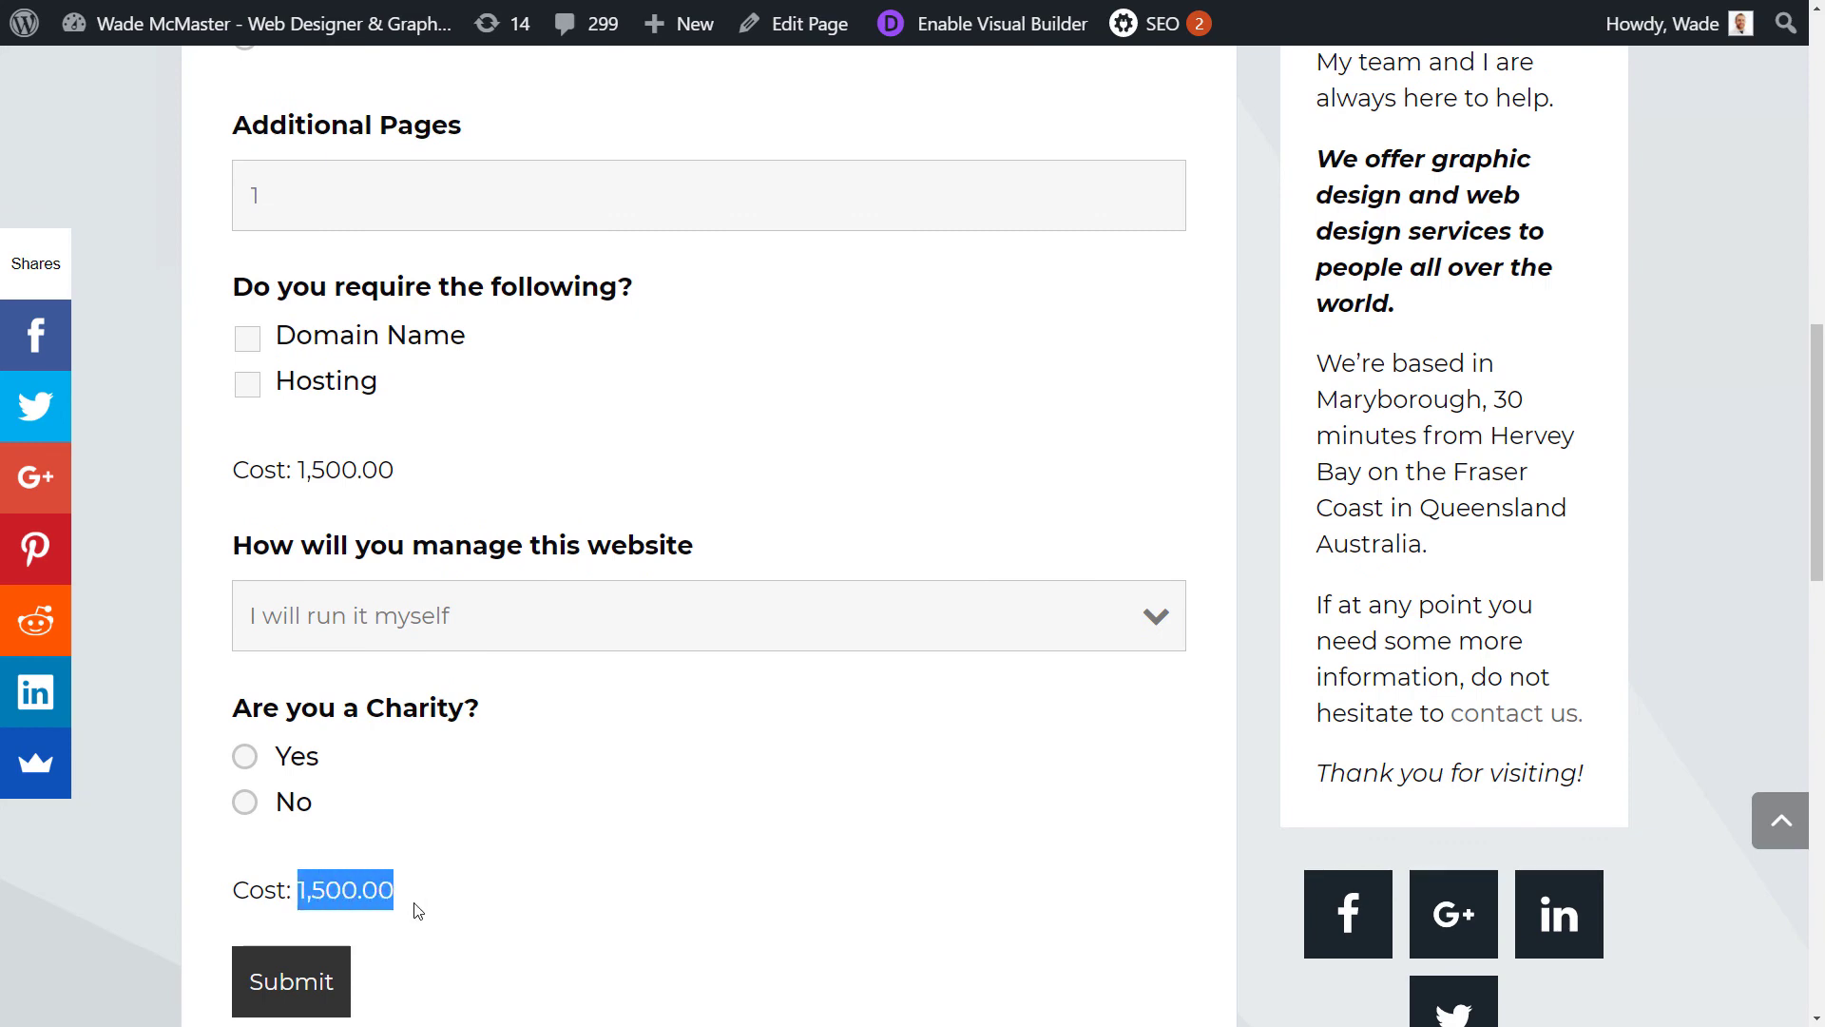
pyautogui.moveTo(291, 469); pyautogui.dragTo(428, 470)
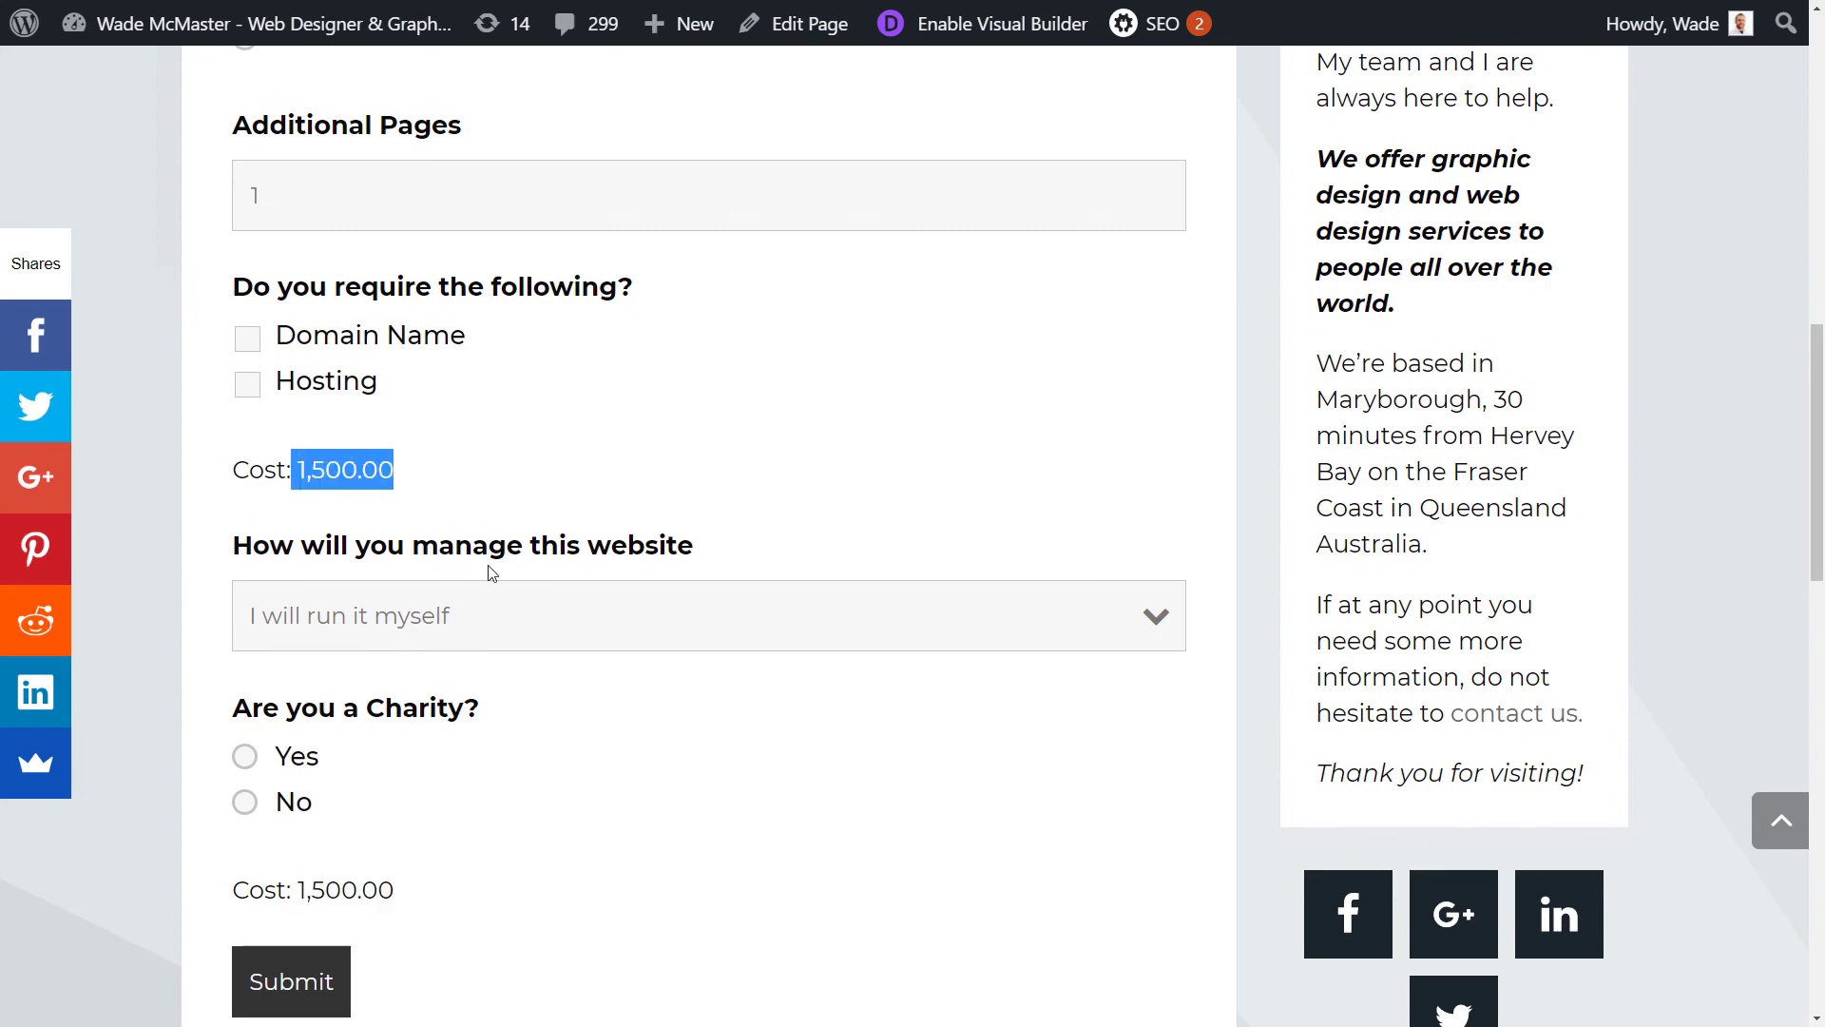
pyautogui.scroll(5, 597, 778)
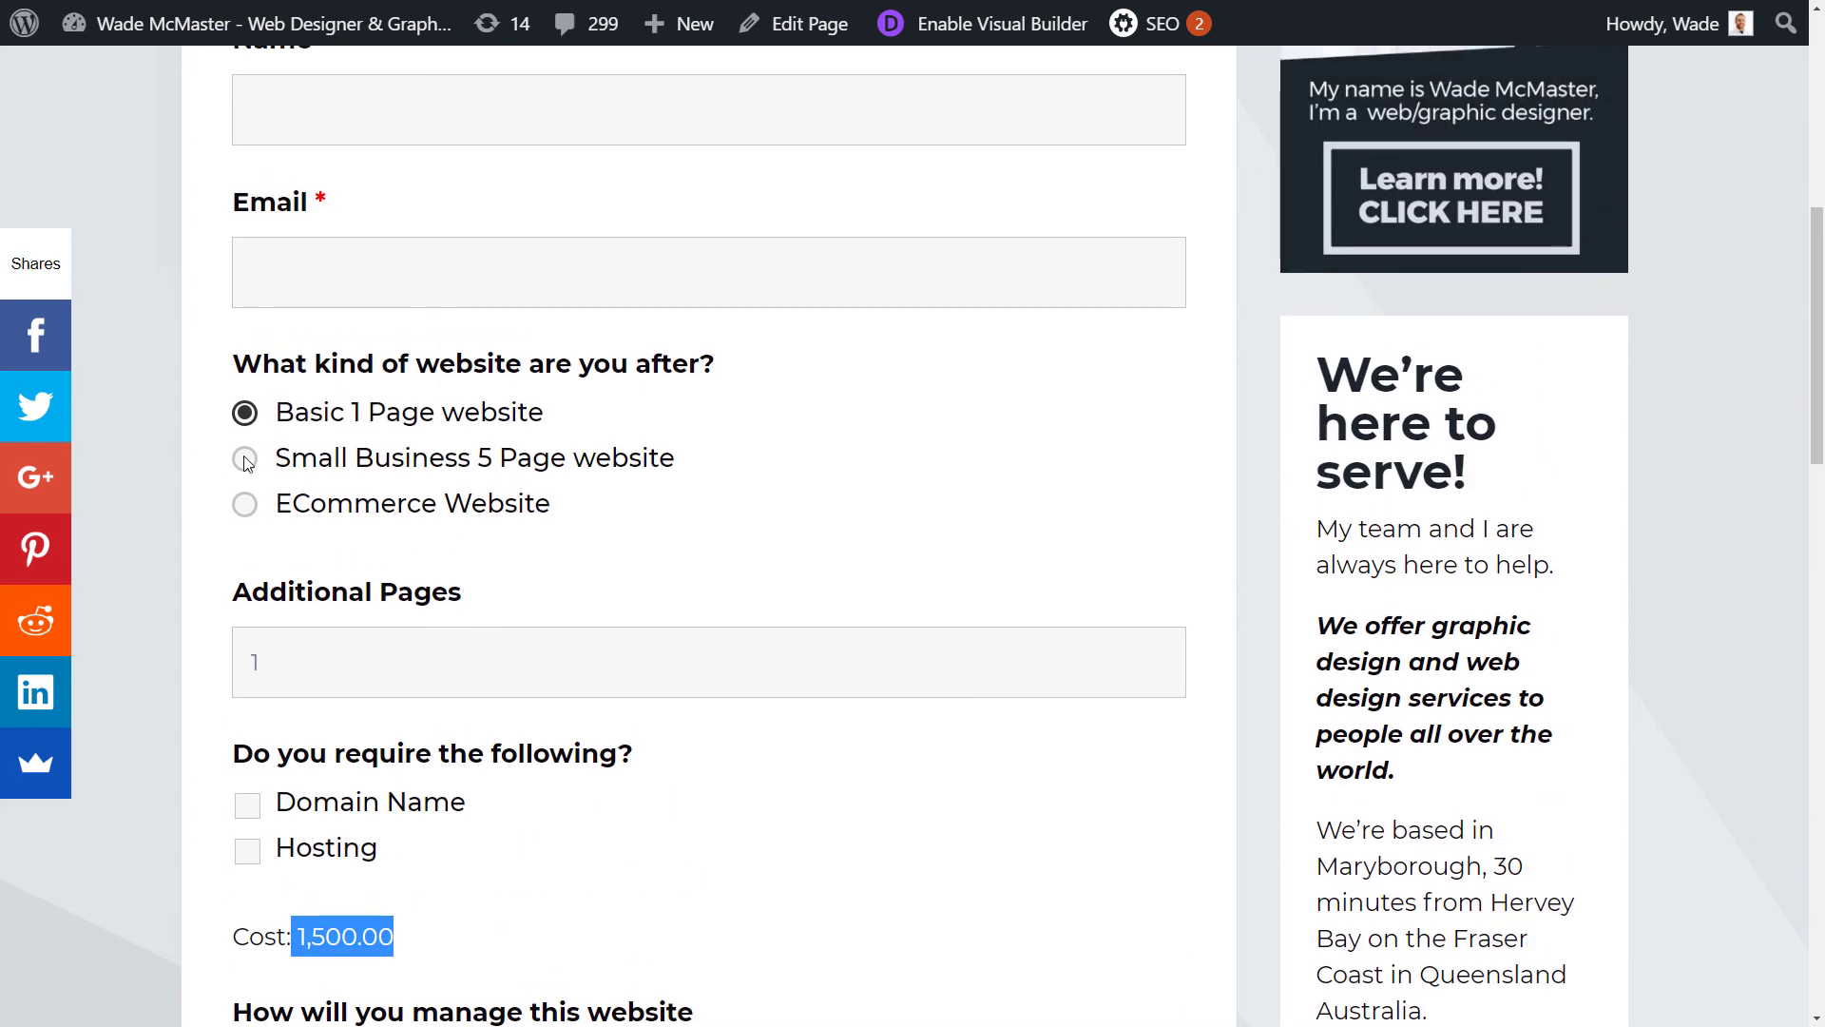
# Choose the Small Business 5 Page website and enter 3 additional pages.
pyautogui.click(245, 460)
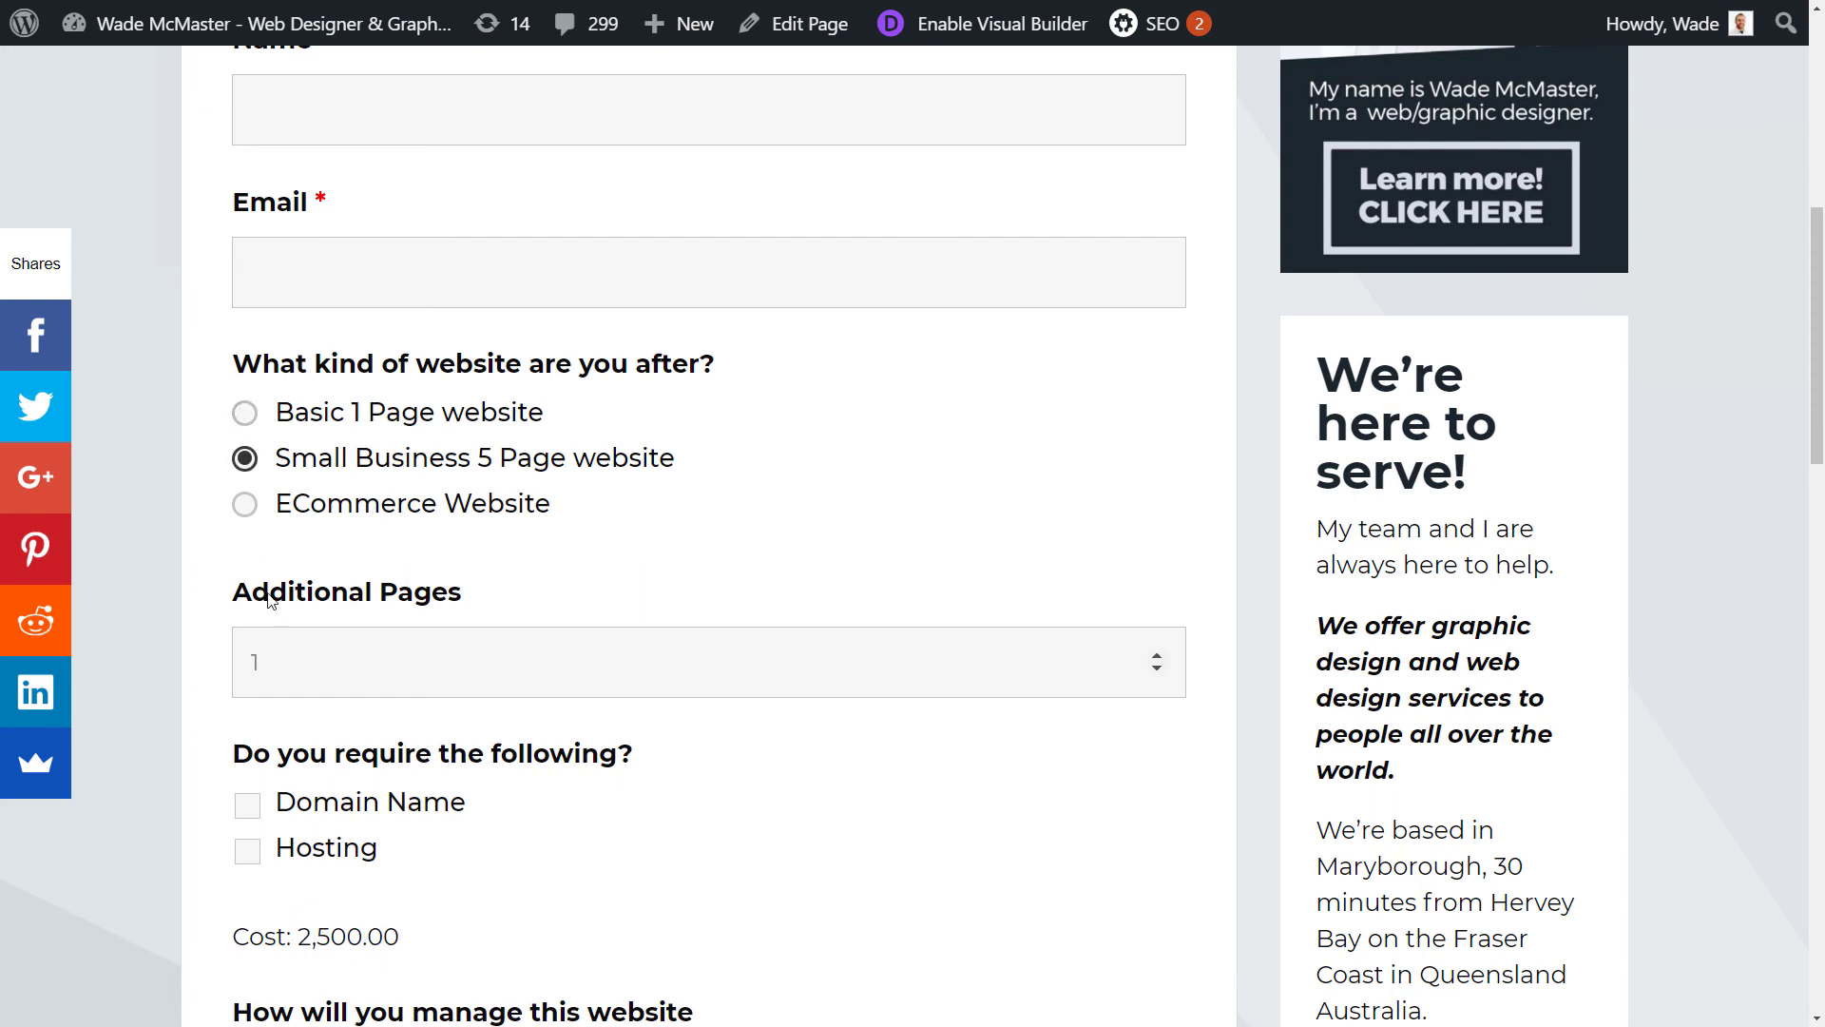
pyautogui.click(244, 511)
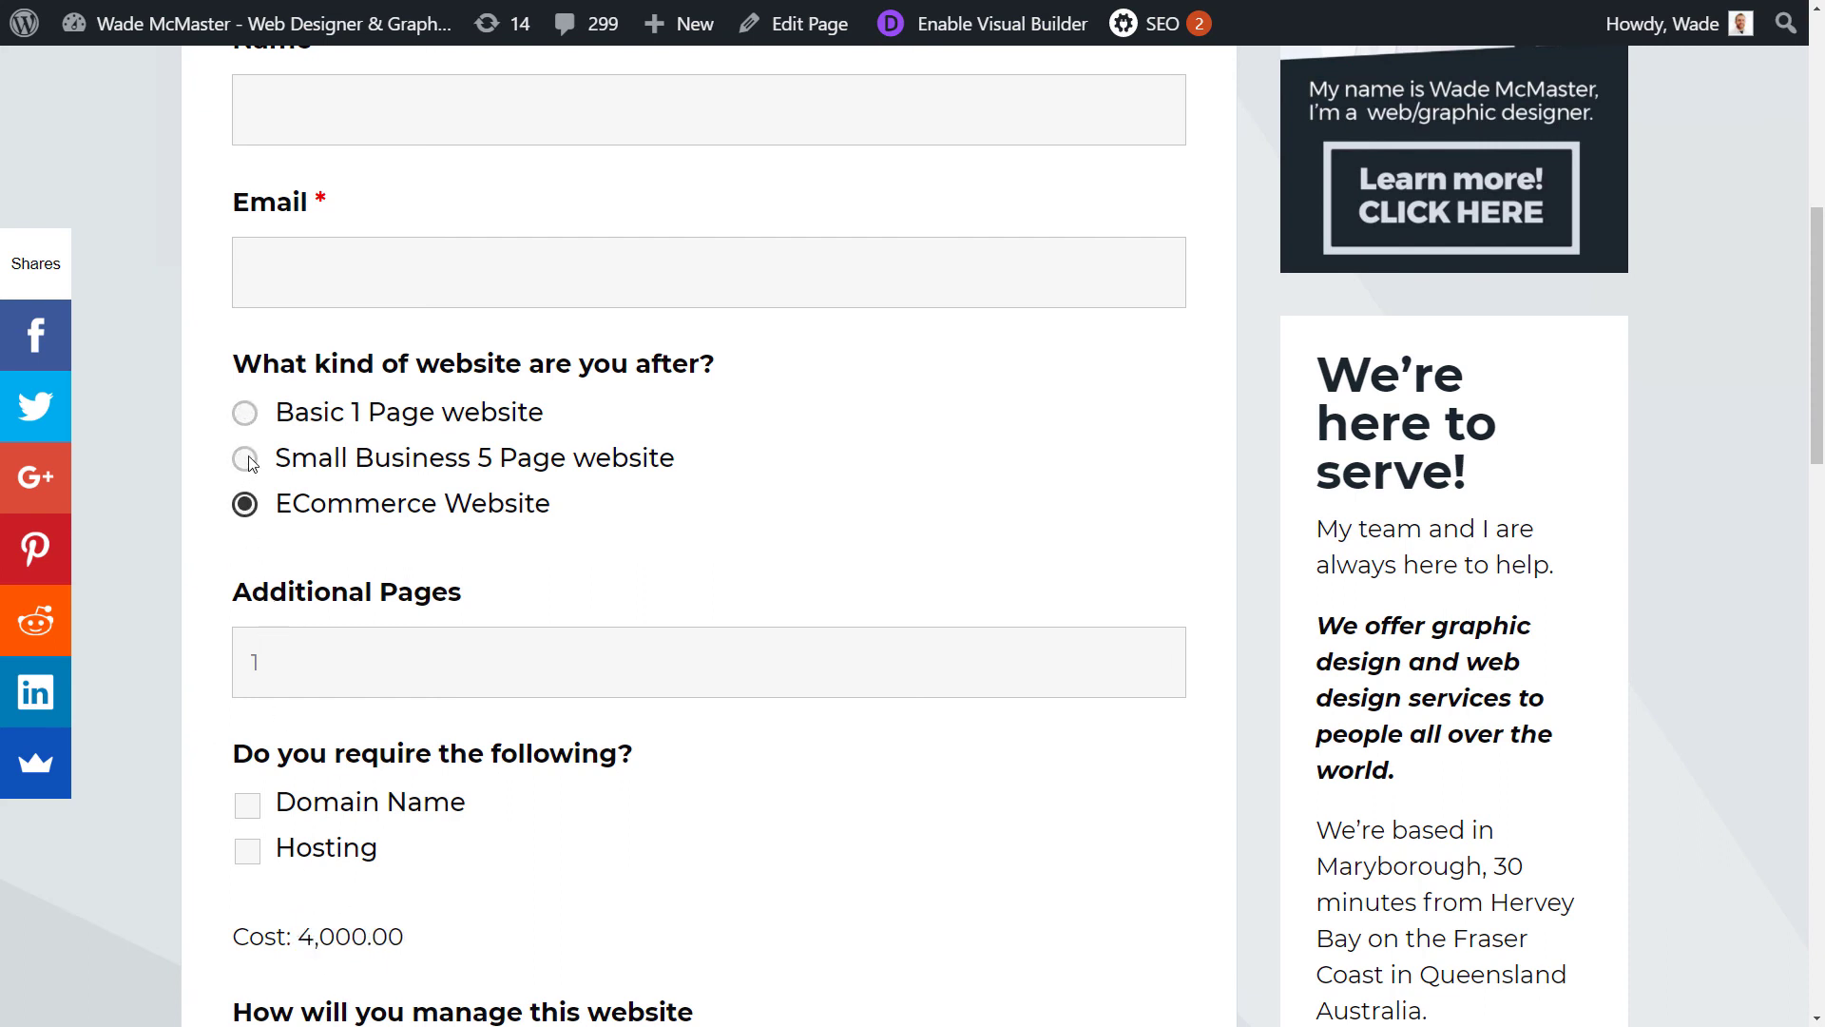
pyautogui.click(245, 459)
pyautogui.click(250, 660)
pyautogui.write('3')
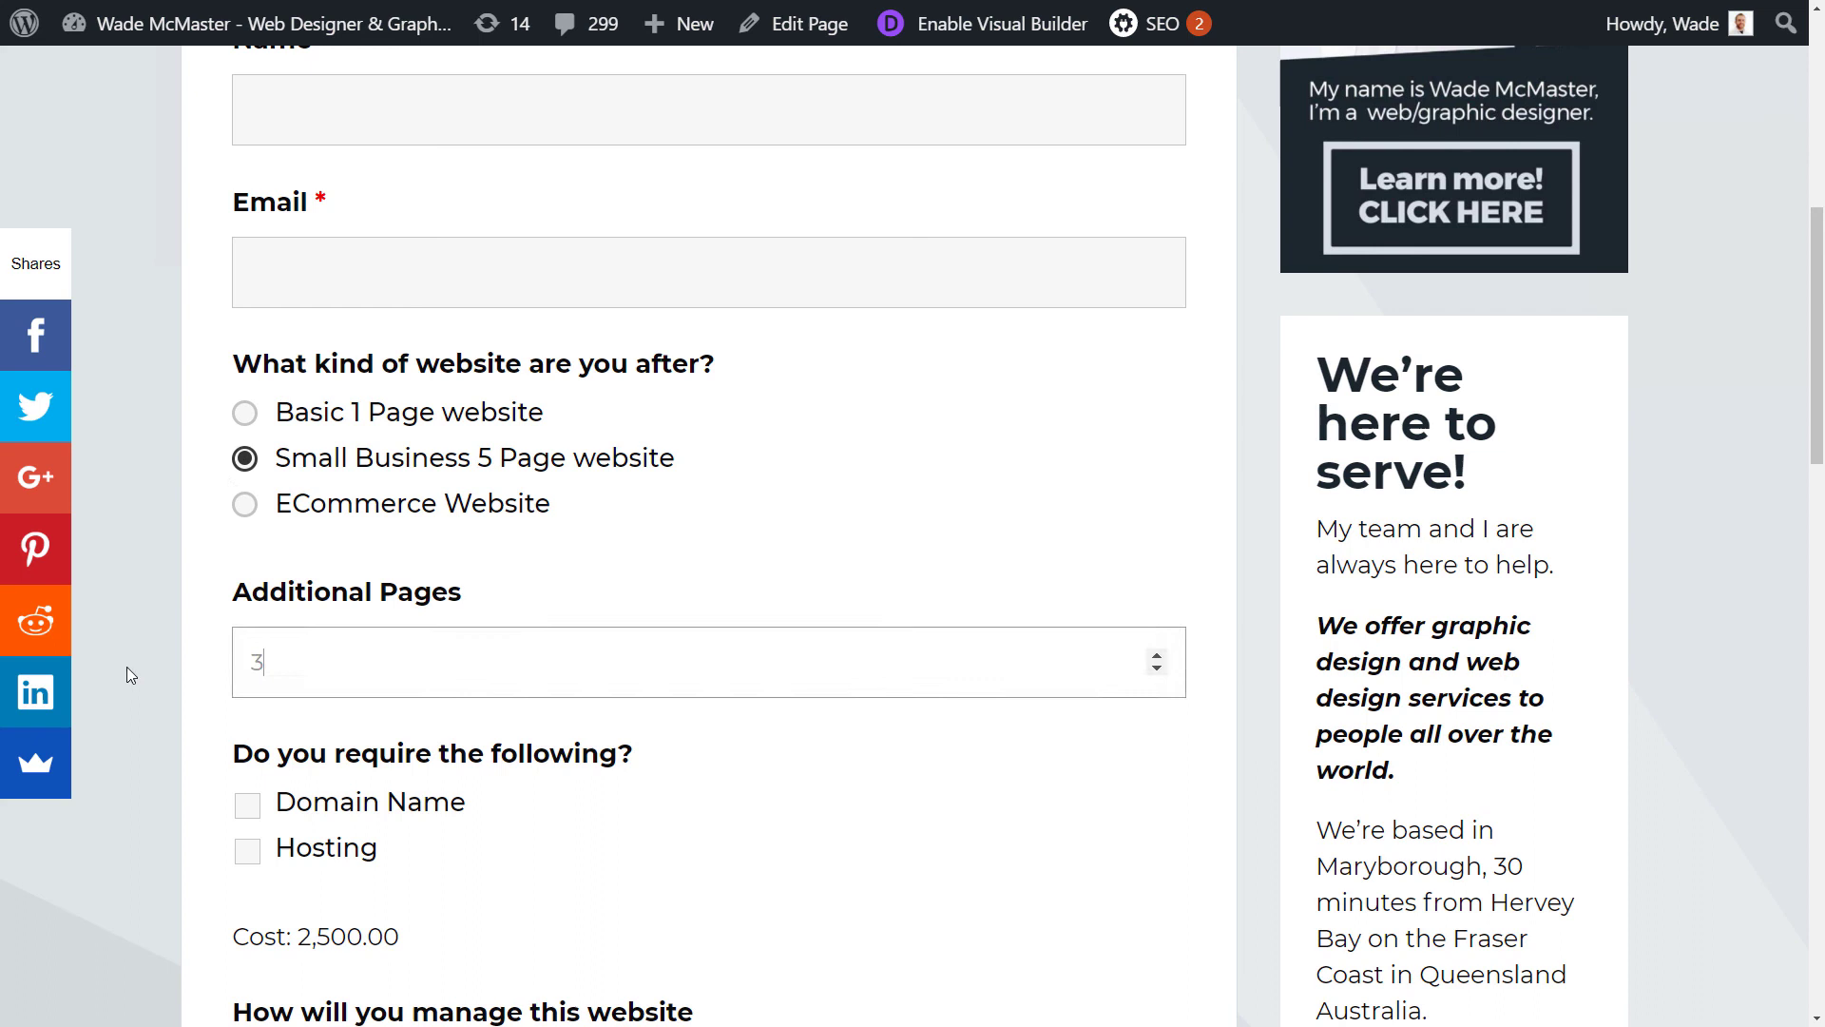
pyautogui.click(823, 939)
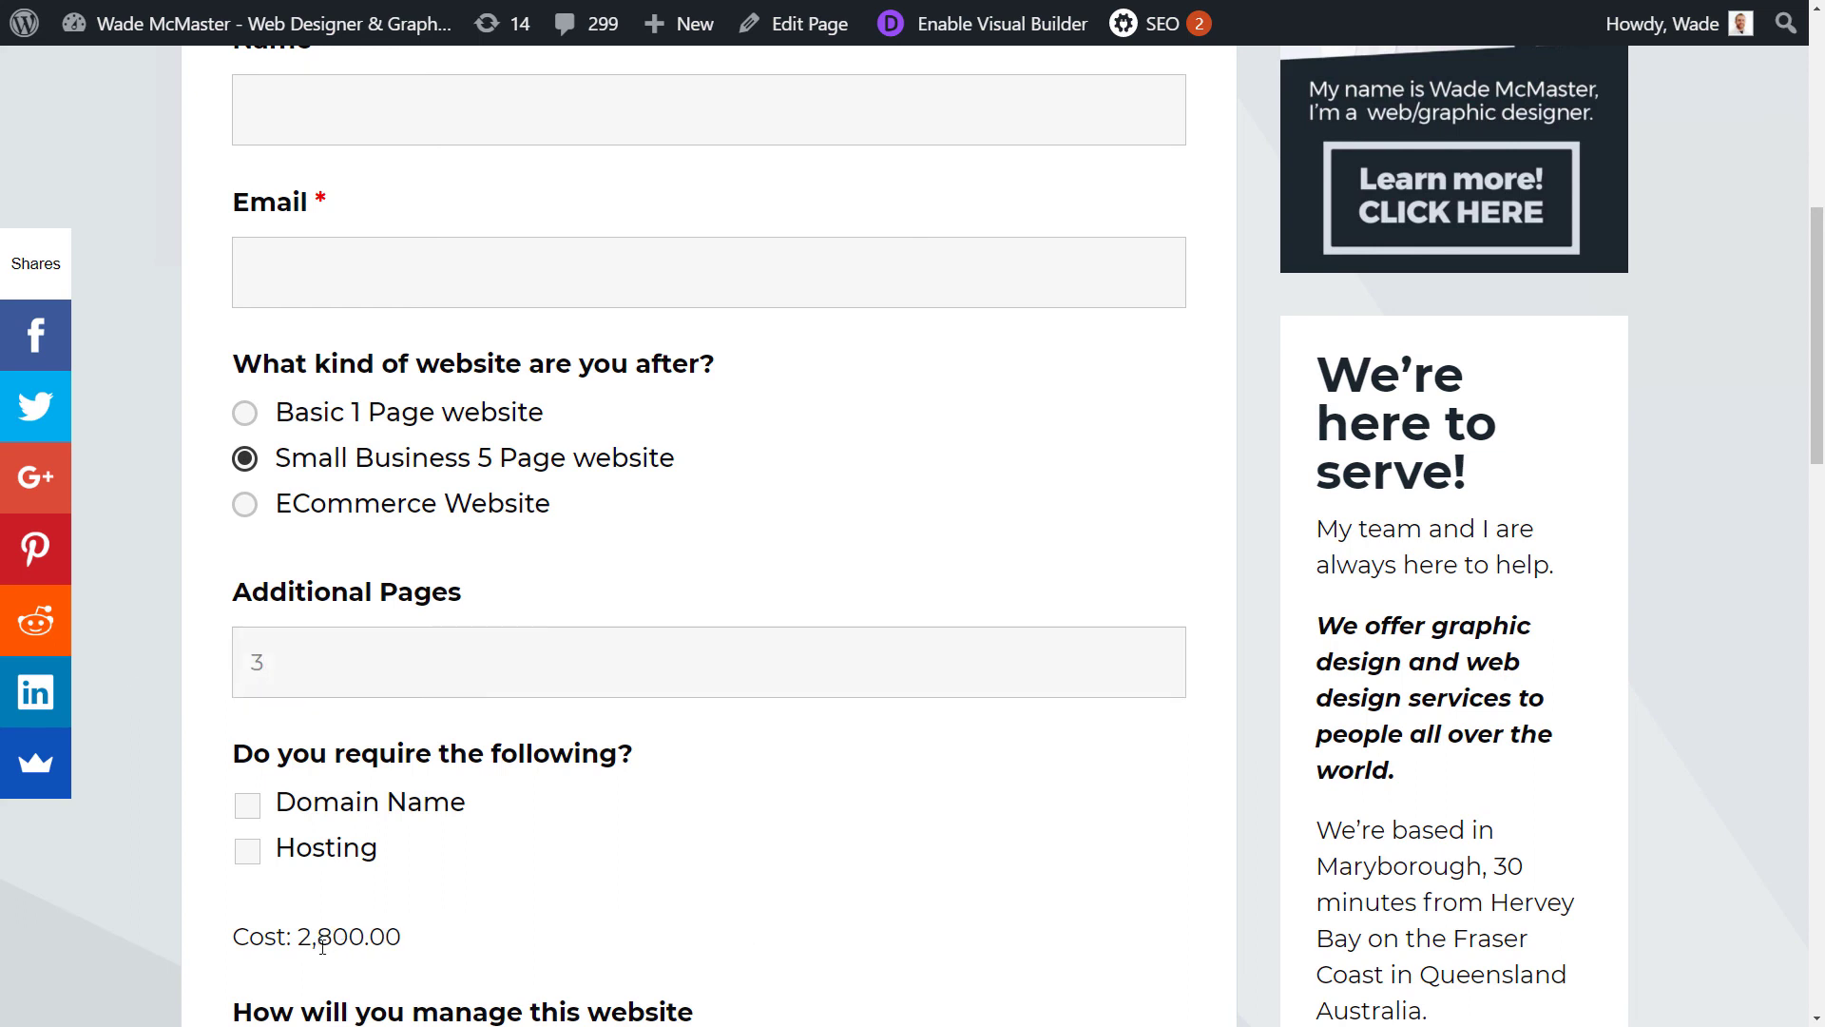
# Add Domain Name and Hosting to the quote.
pyautogui.click(245, 806)
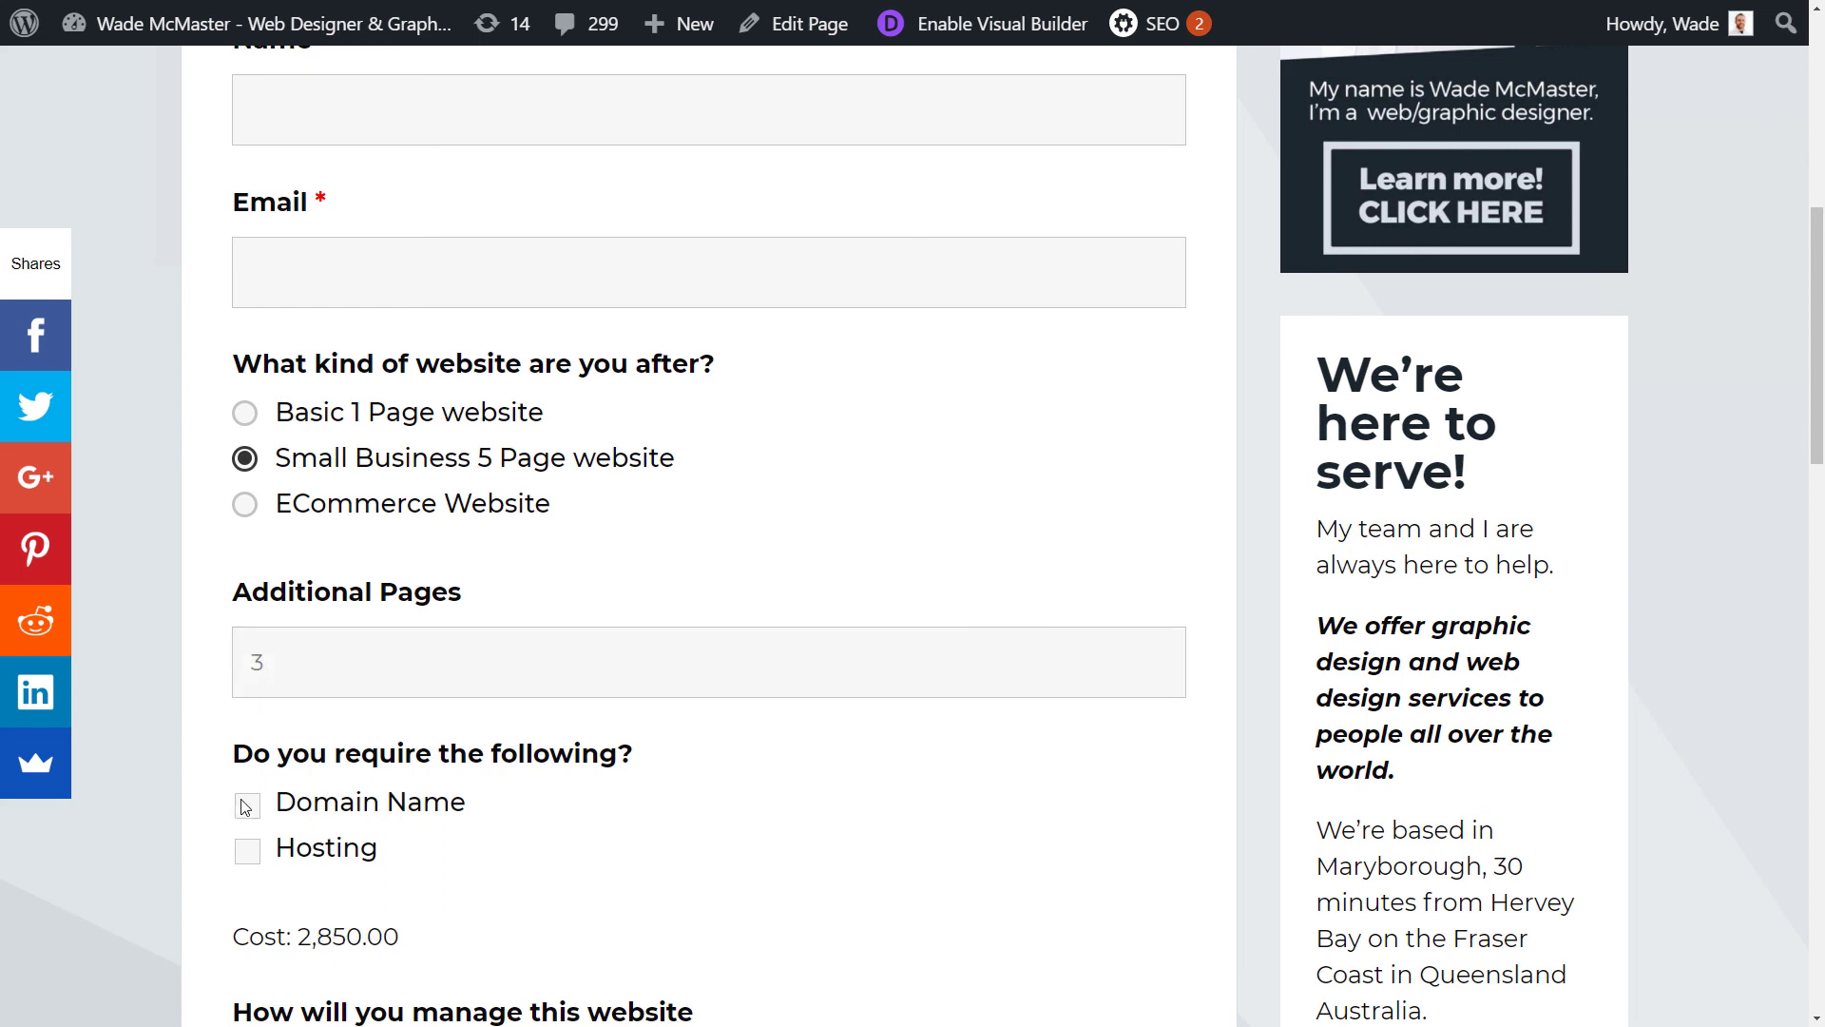
pyautogui.click(251, 854)
pyautogui.moveTo(311, 947)
pyautogui.mouseDown()
pyautogui.moveTo(399, 947)
pyautogui.moveTo(298, 941)
pyautogui.mouseUp()
pyautogui.scroll(-1, 318, 933)
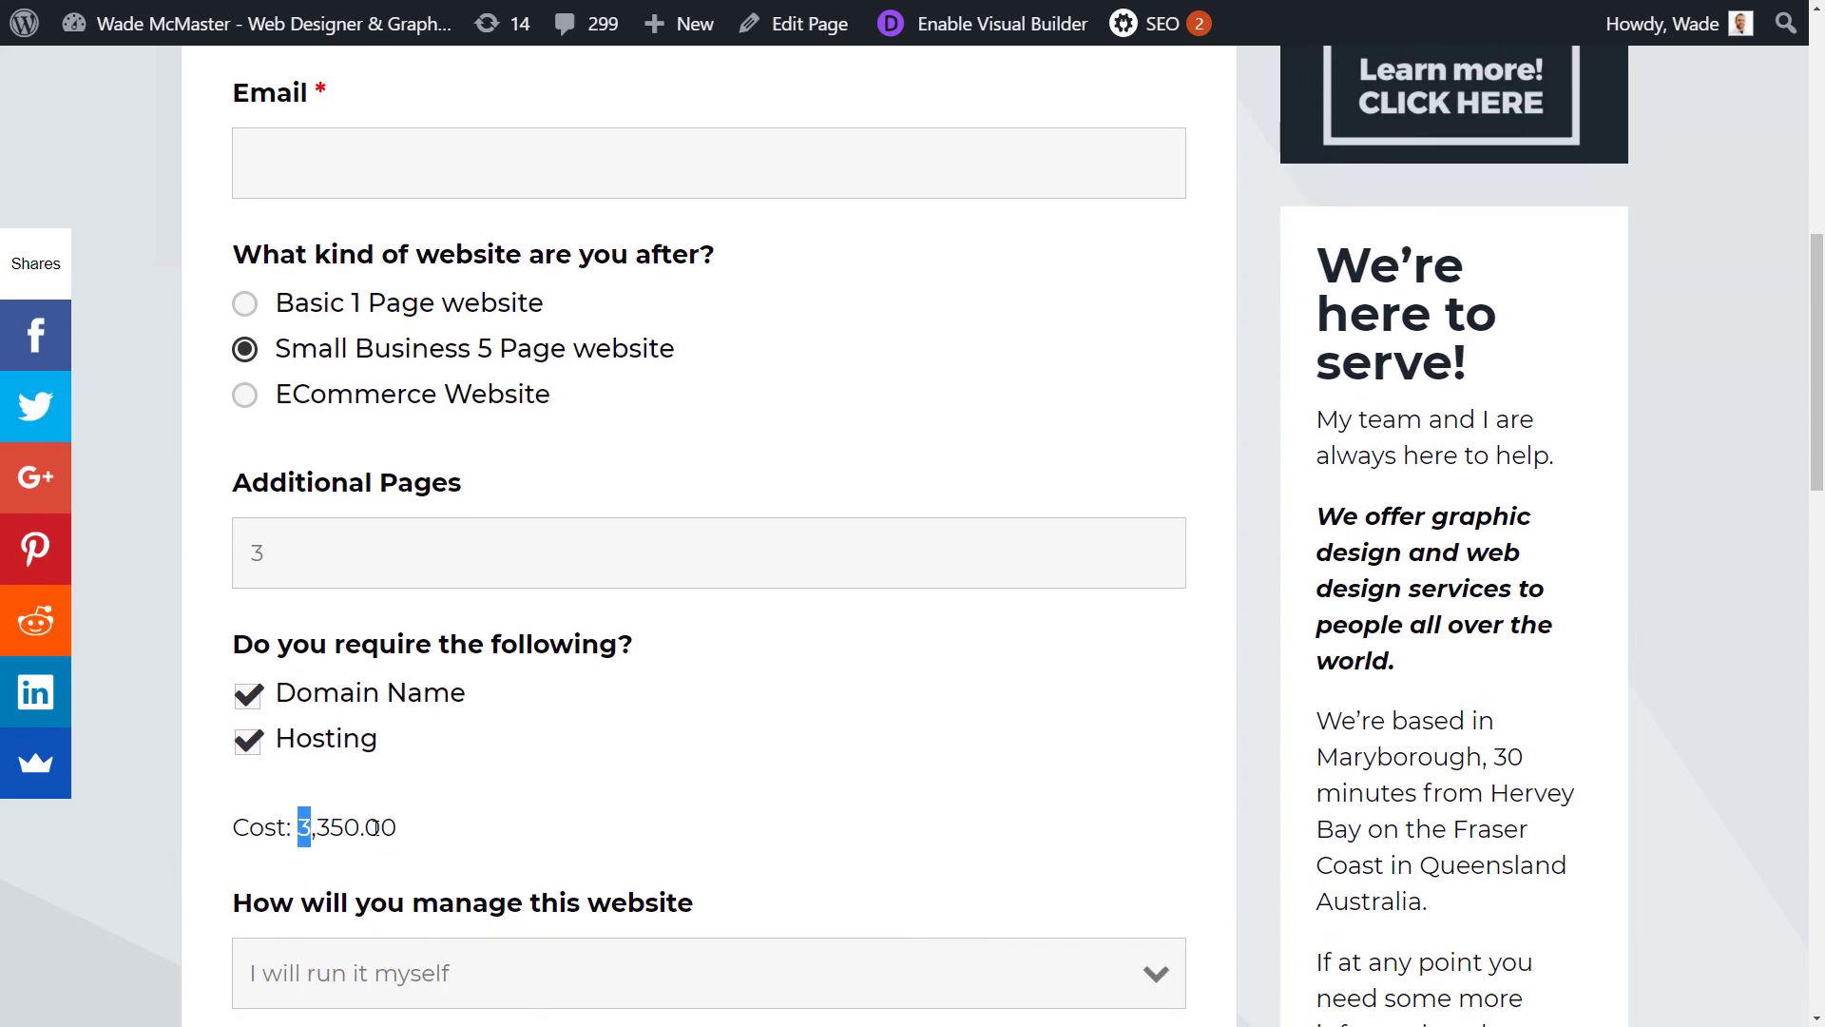
pyautogui.scroll(-3, 676, 804)
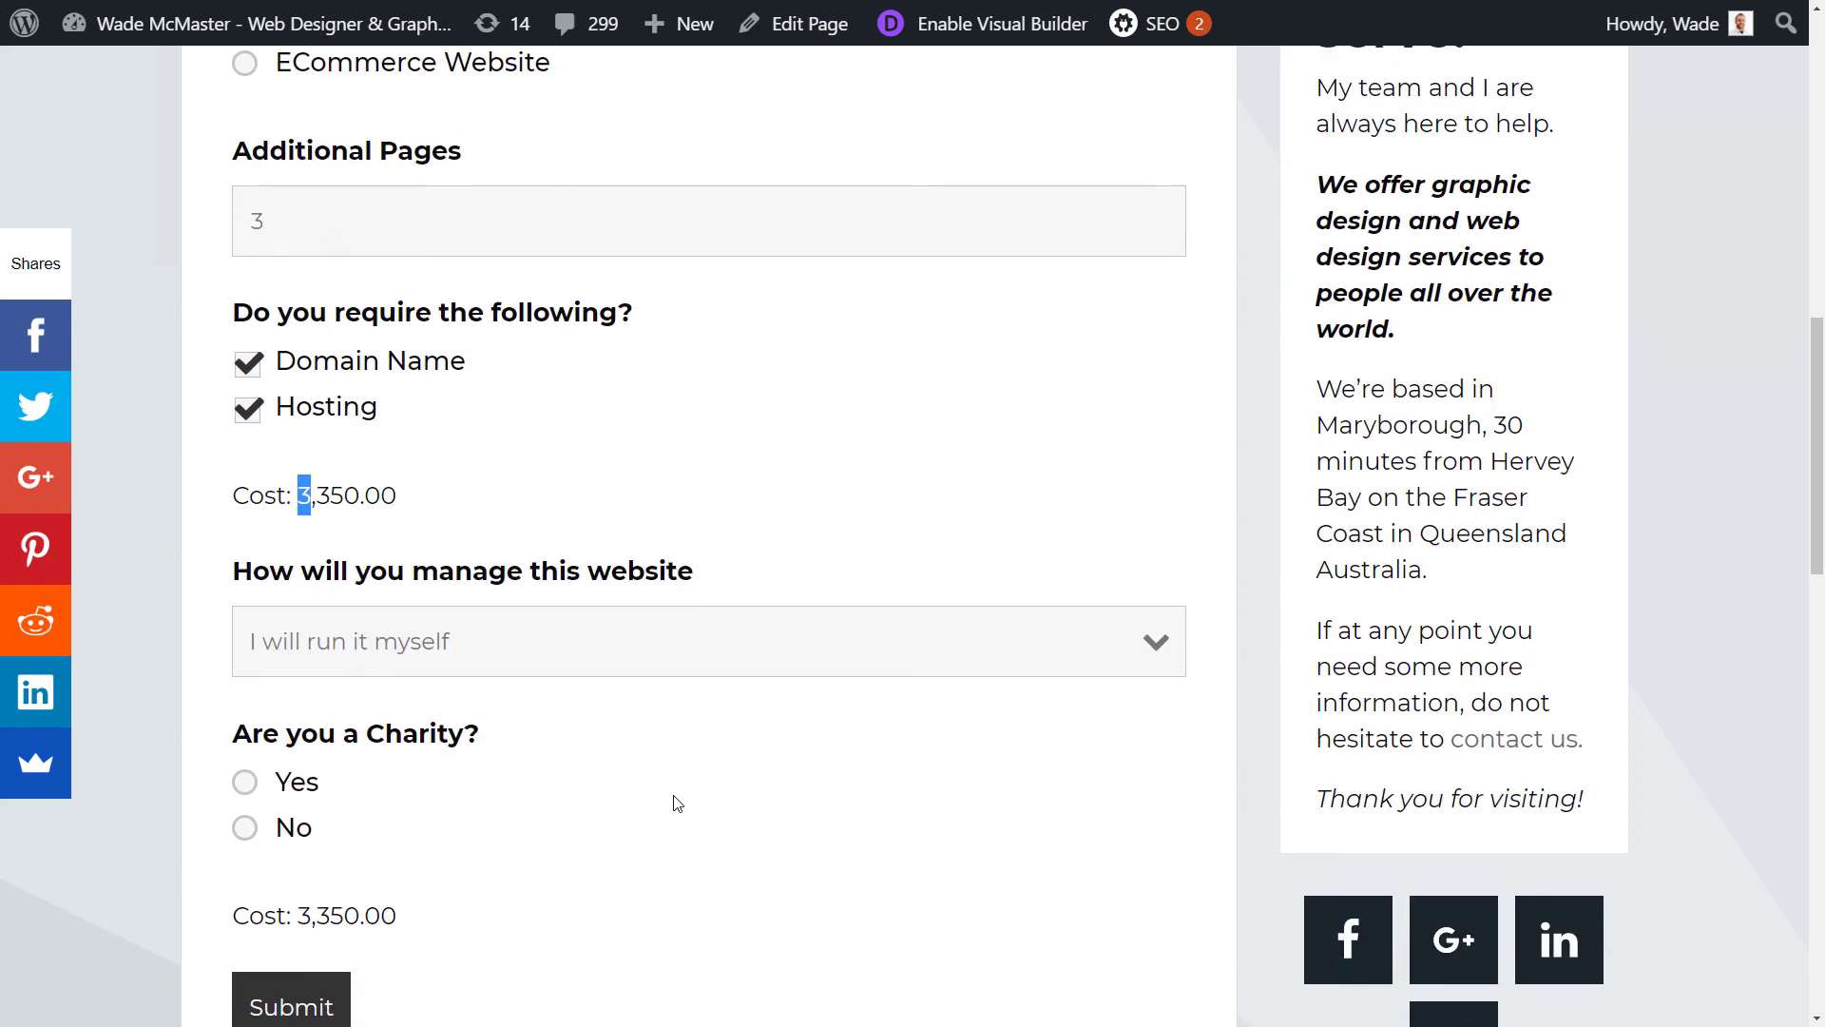
# Try Monthly Updates management (Cost 3,650.00), revert to 'I will run it myself', and select charity Yes.
pyautogui.click(506, 641)
pyautogui.click(486, 719)
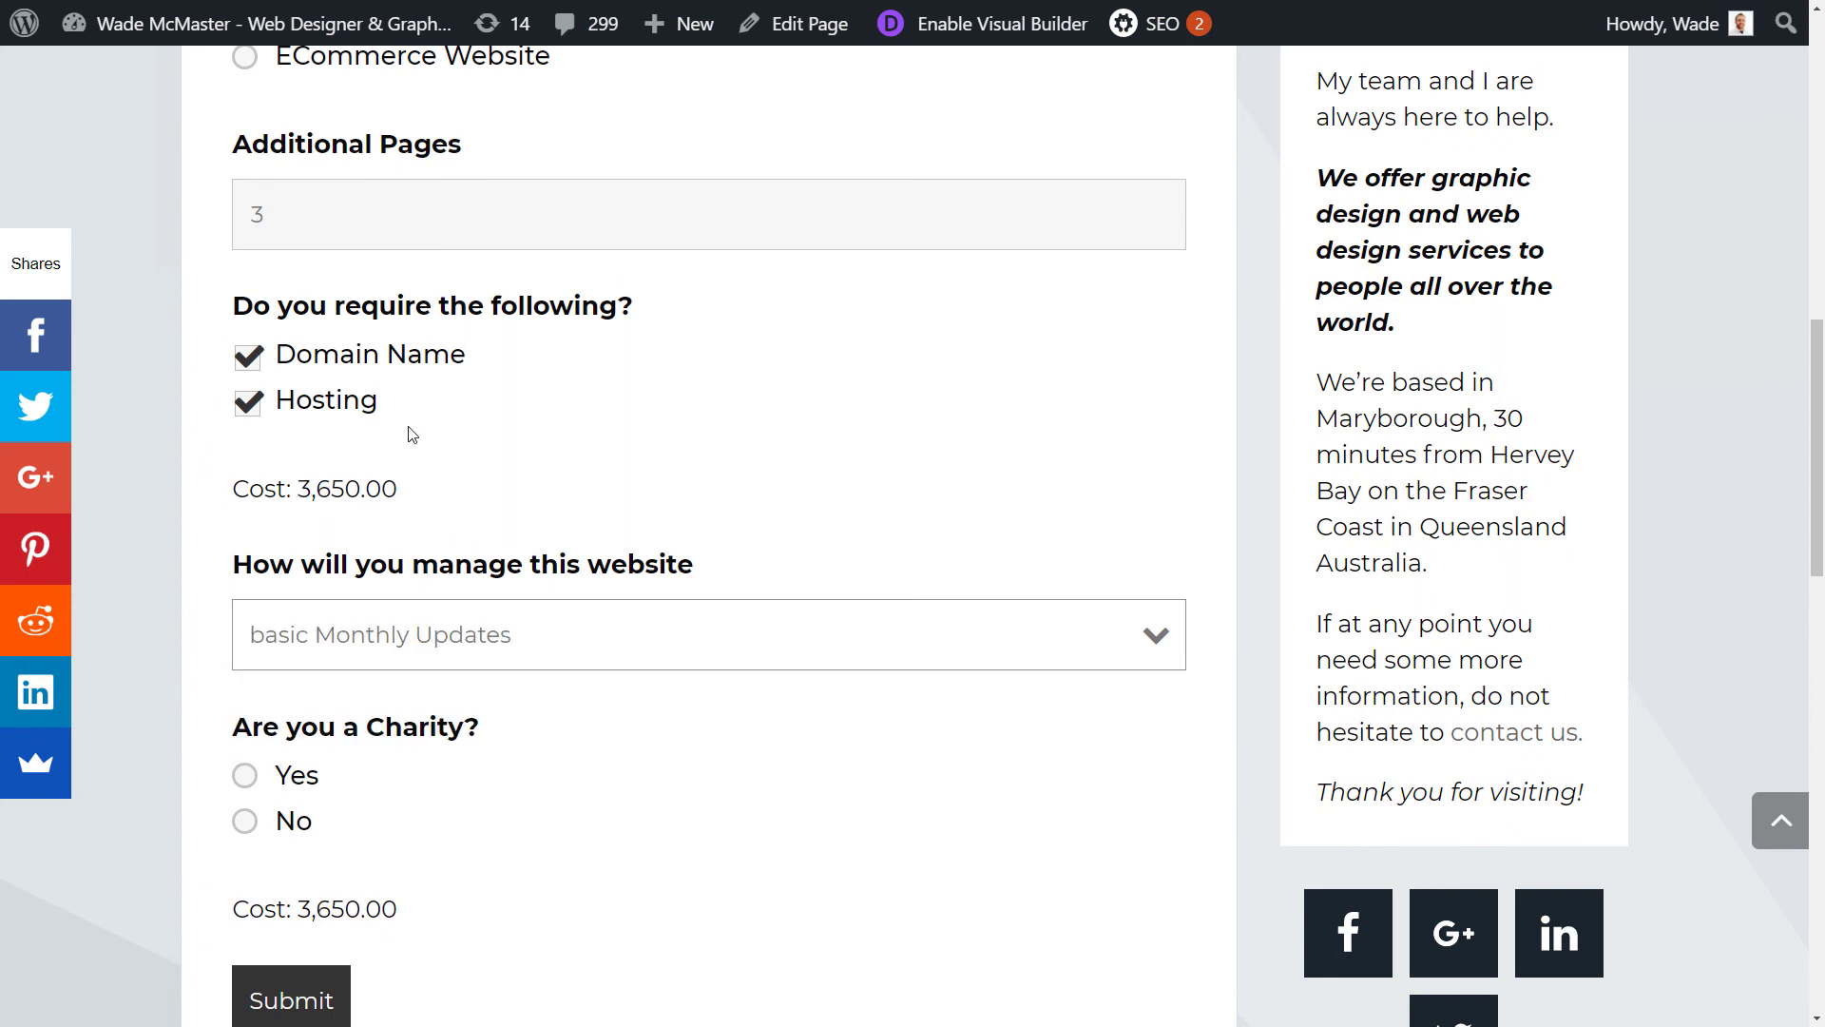
pyautogui.moveTo(300, 490); pyautogui.dragTo(432, 492)
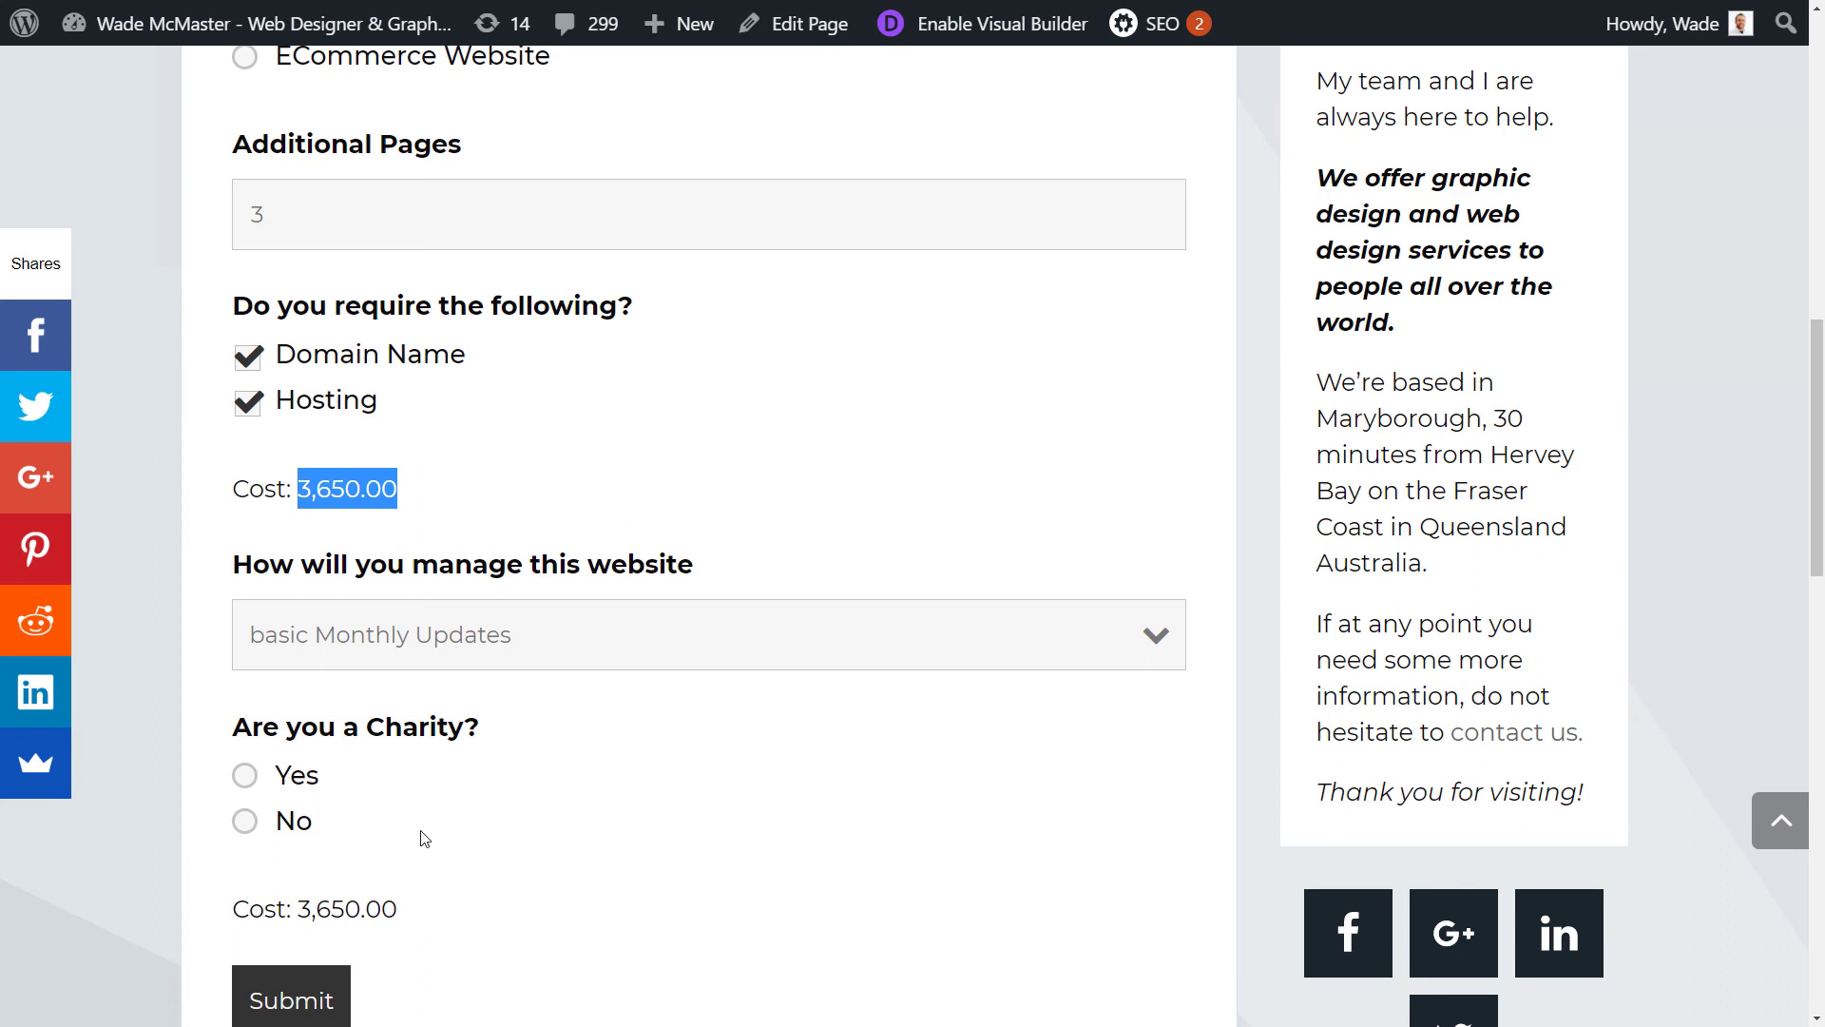
pyautogui.click(401, 643)
pyautogui.click(399, 675)
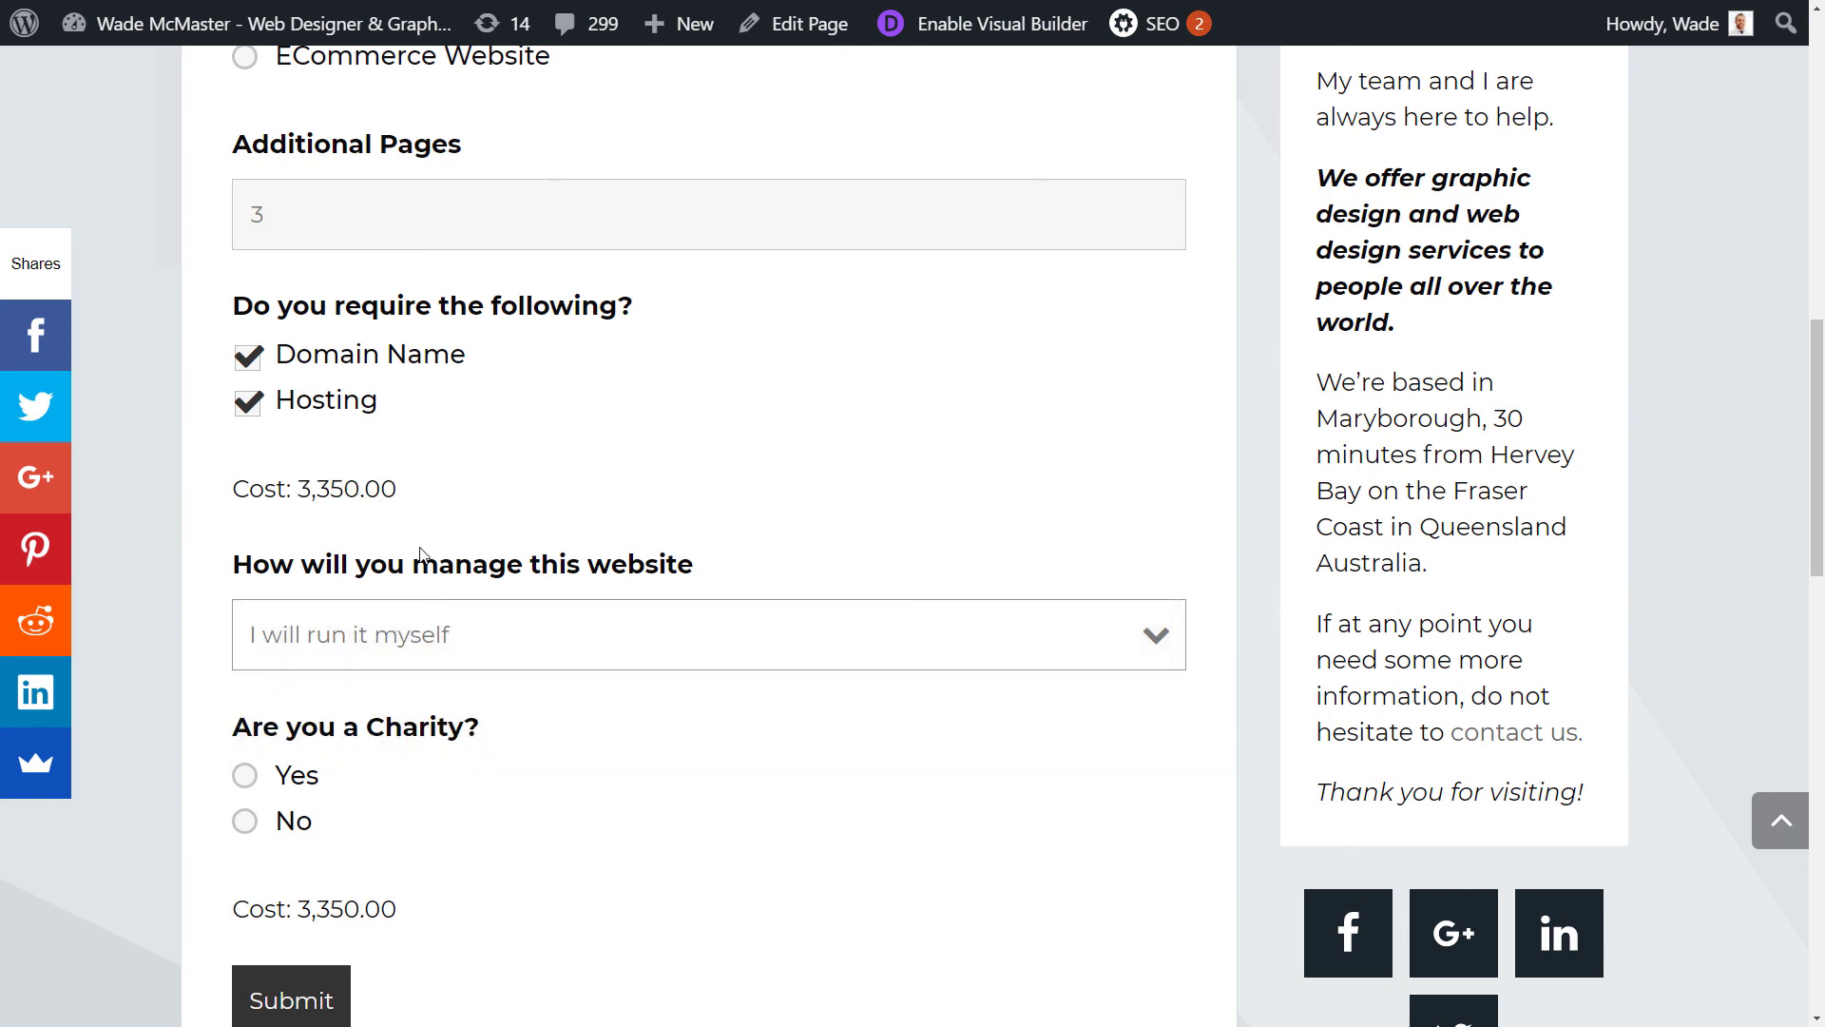
pyautogui.click(245, 777)
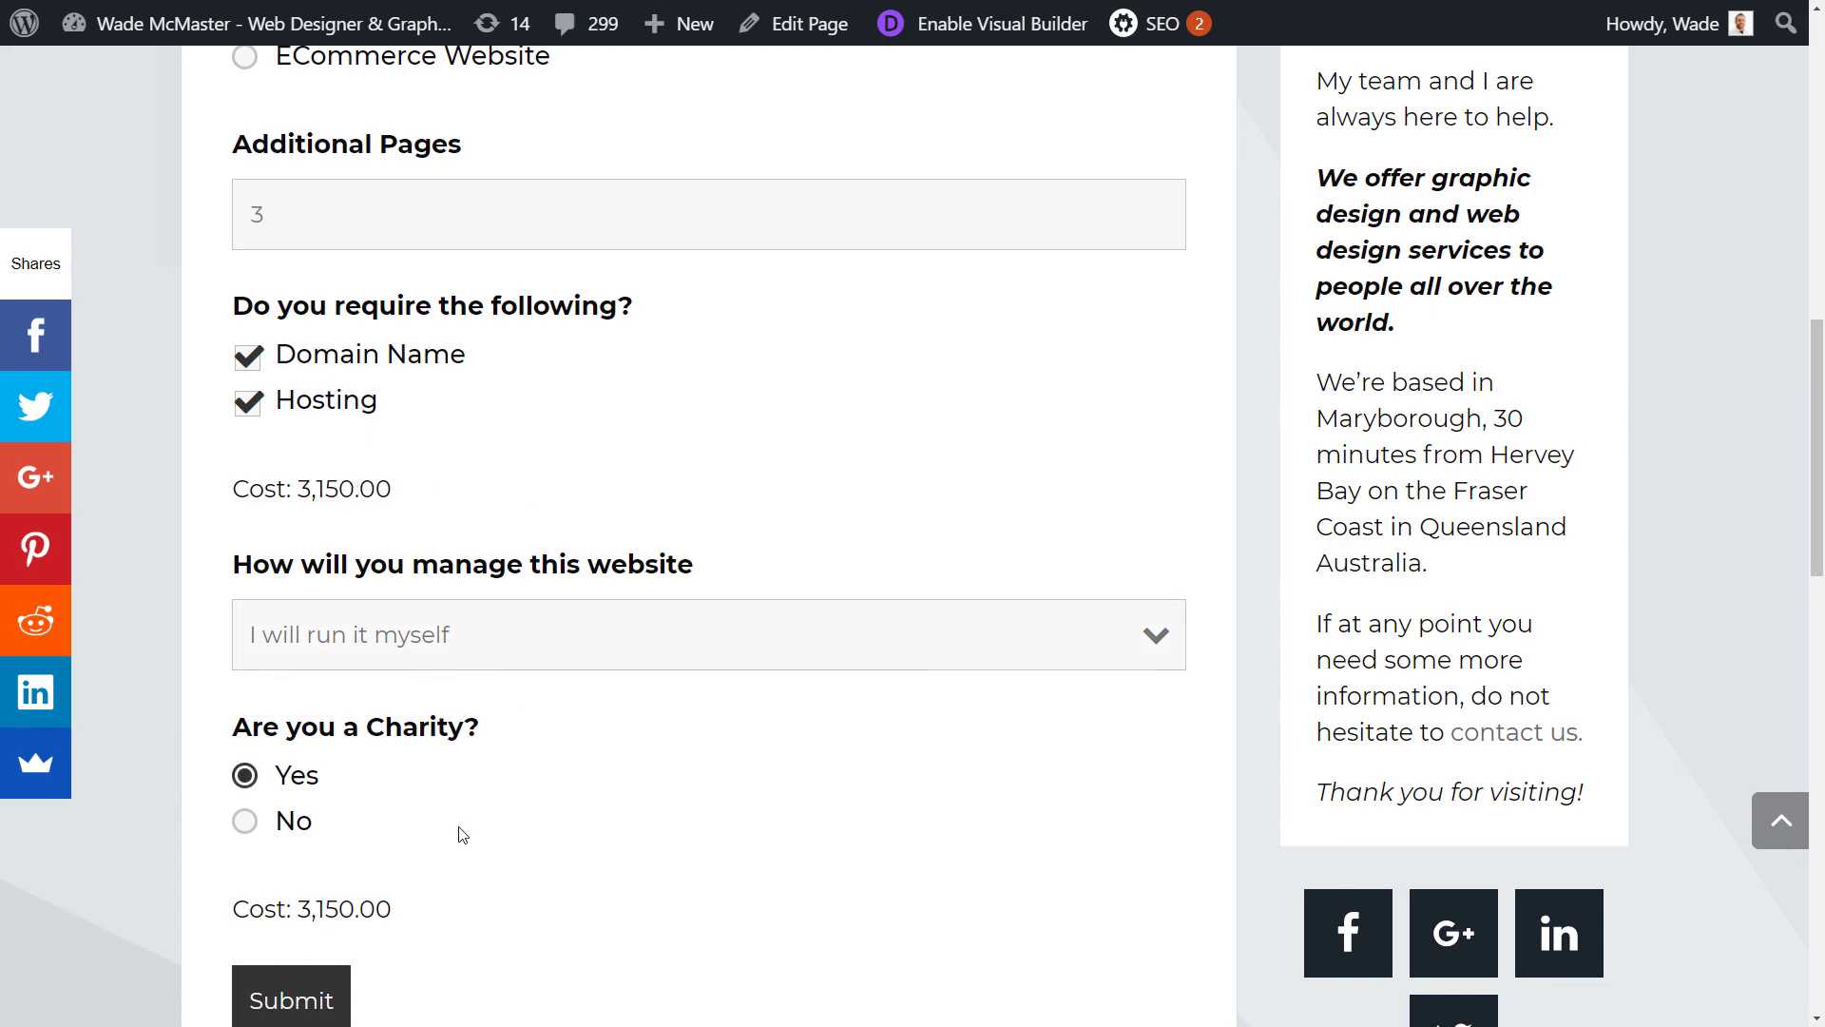
pyautogui.scroll(12, 454, 843)
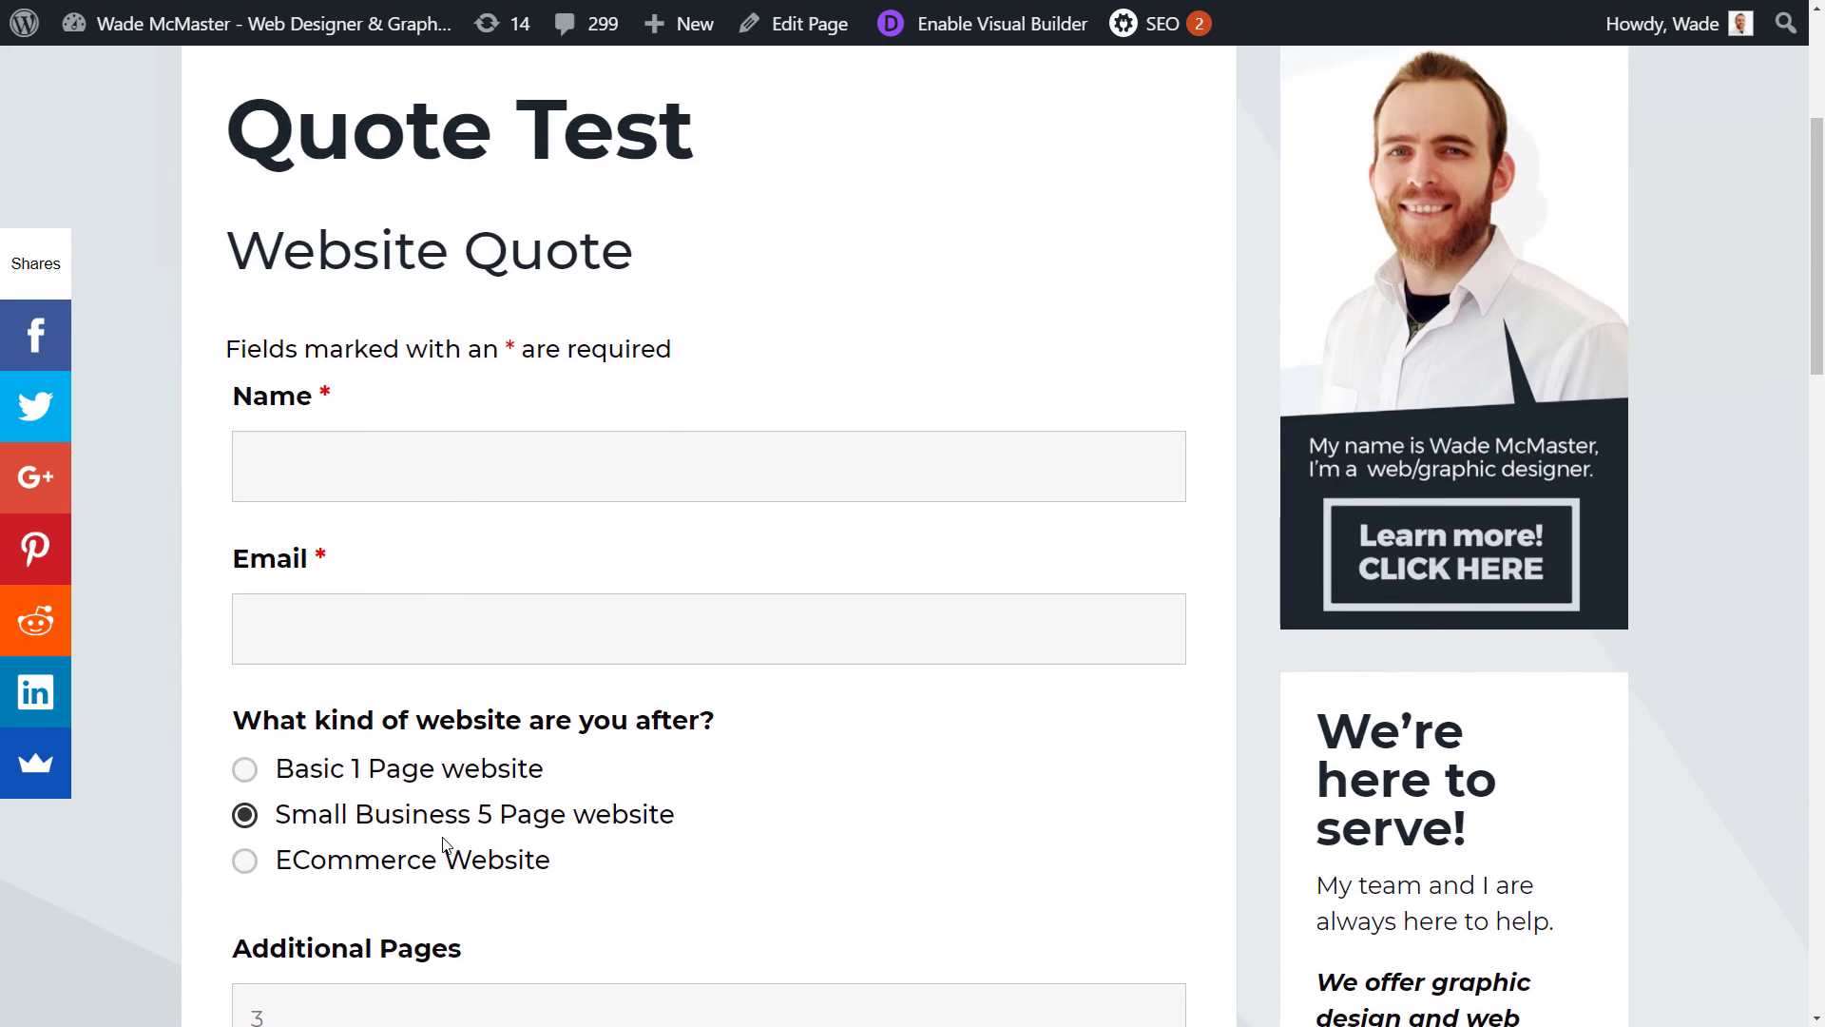
pyautogui.scroll(-12, 443, 826)
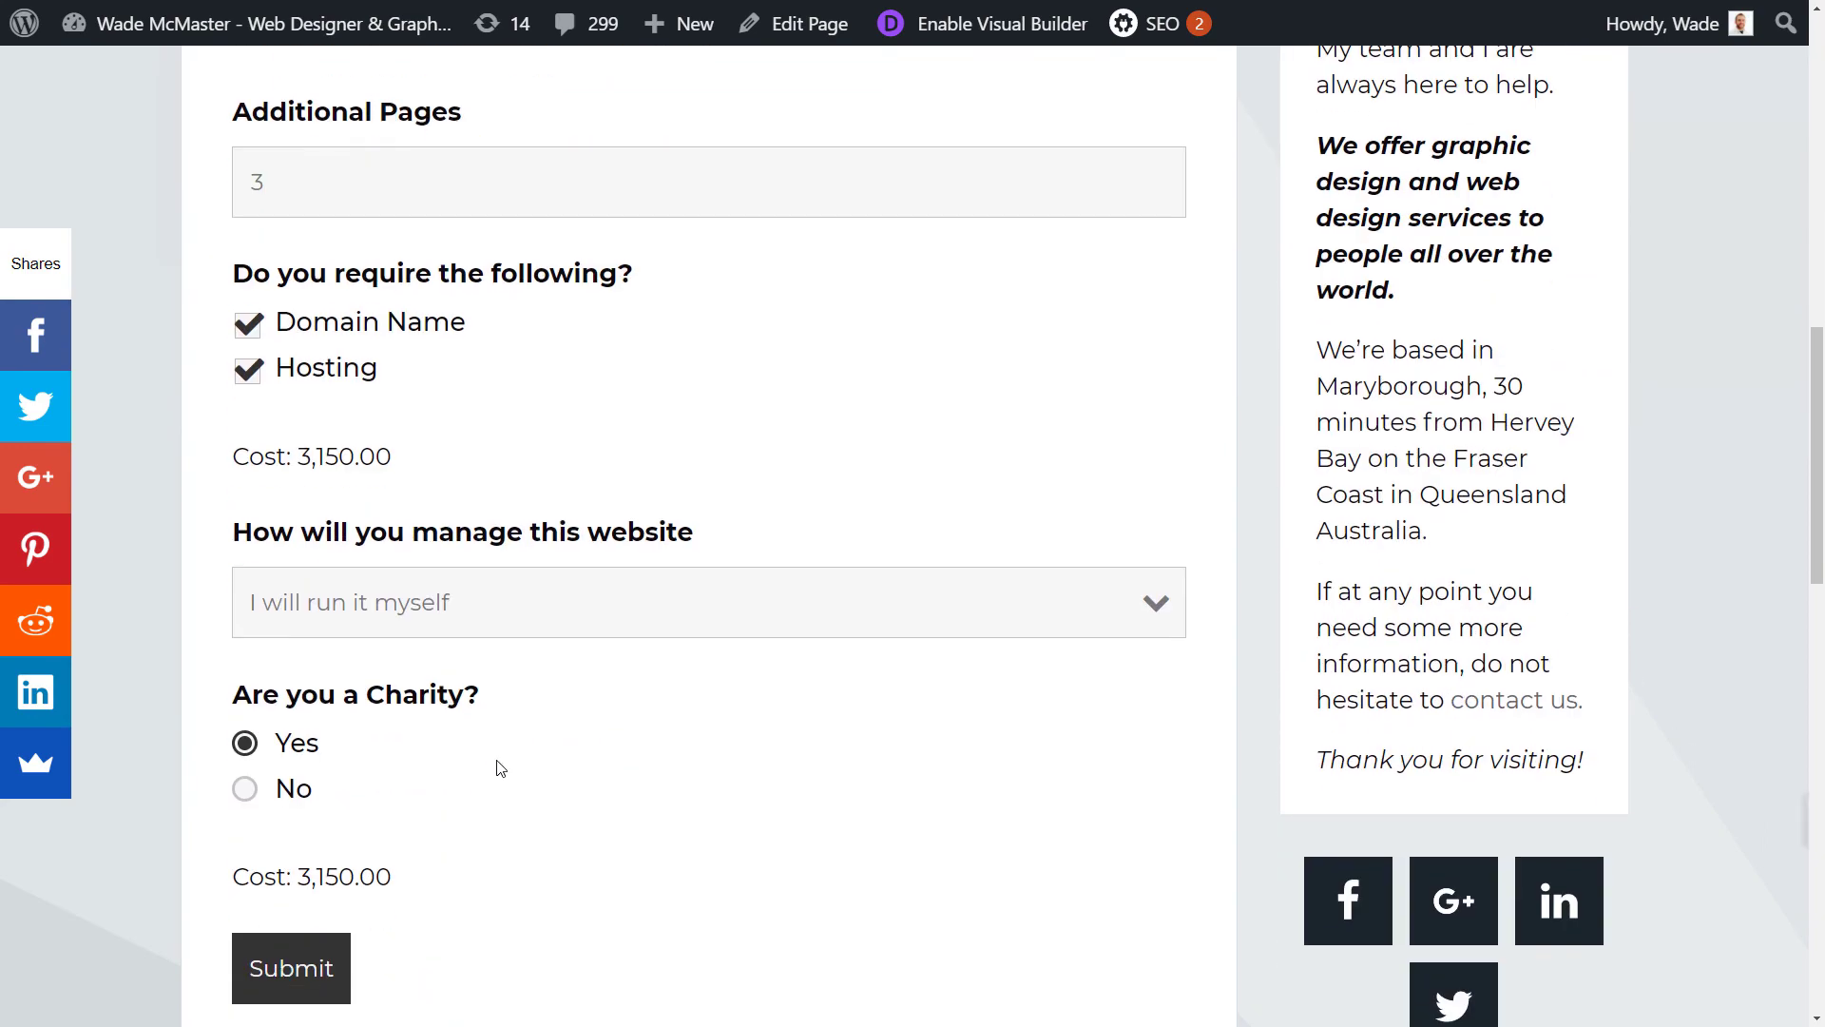
pyautogui.scroll(5, 497, 766)
pyautogui.scroll(6, 501, 811)
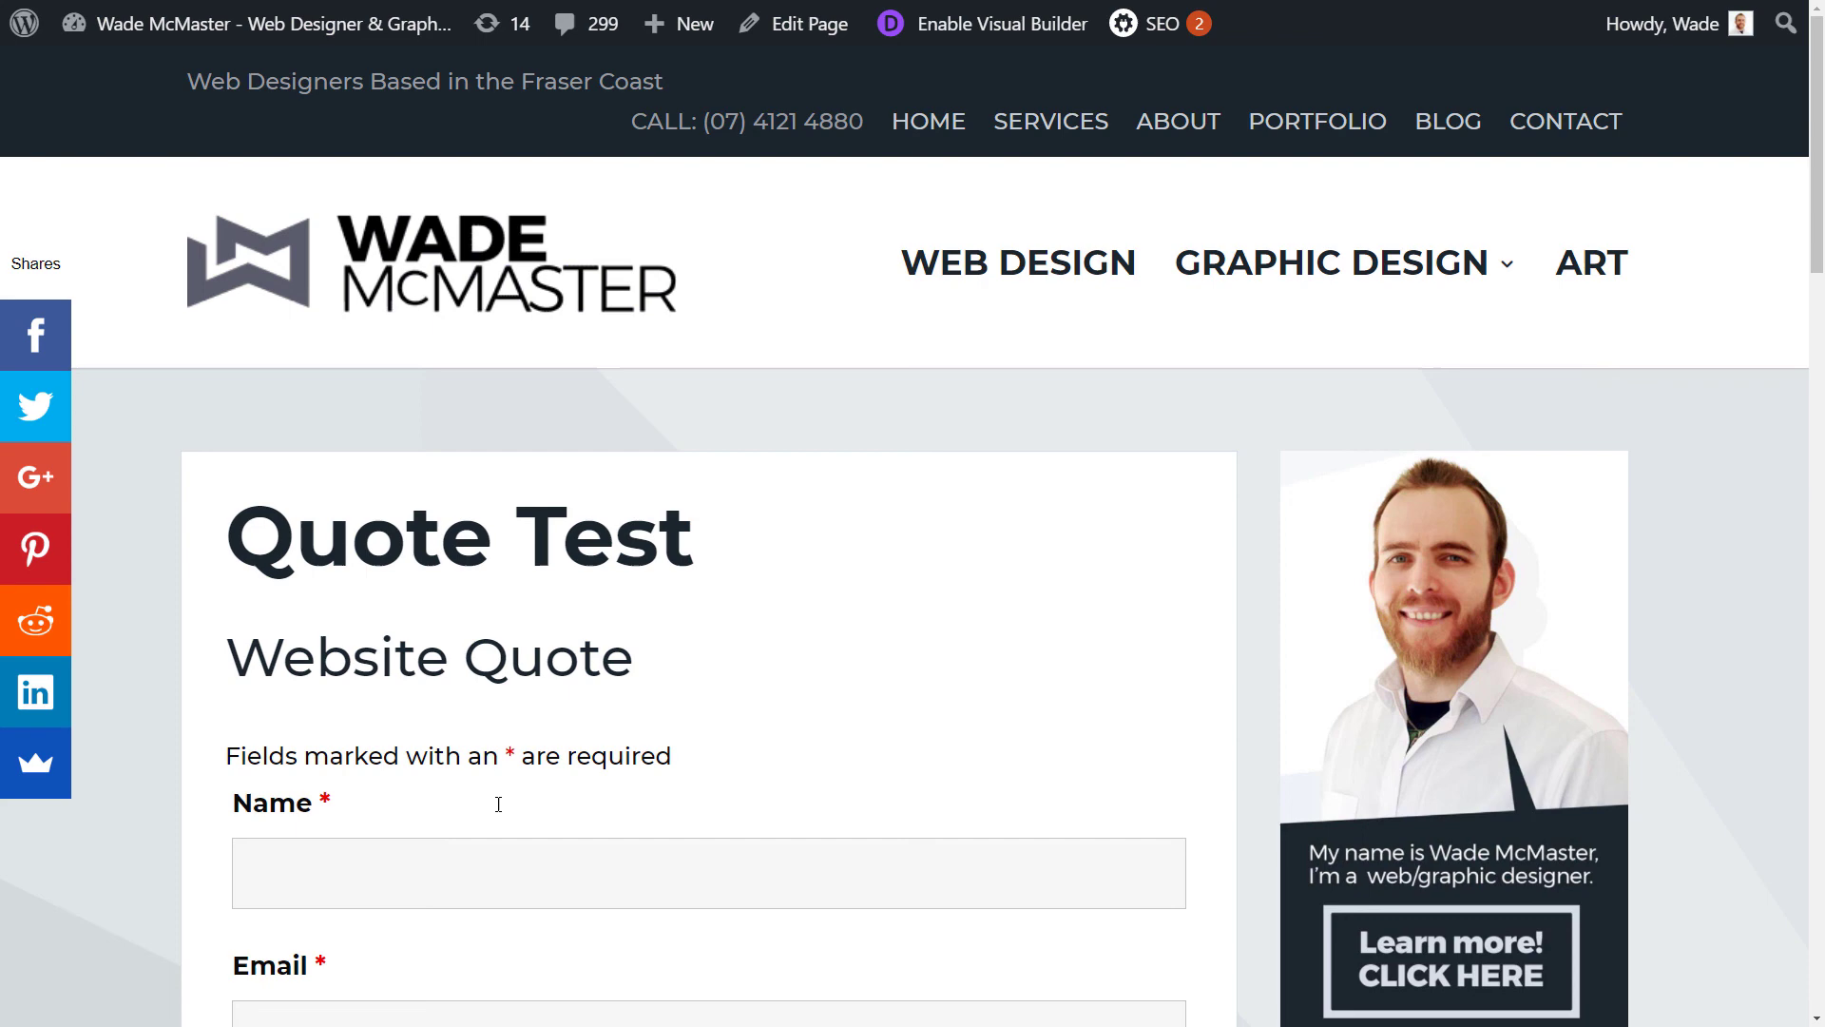
pyautogui.scroll(-6, 471, 738)
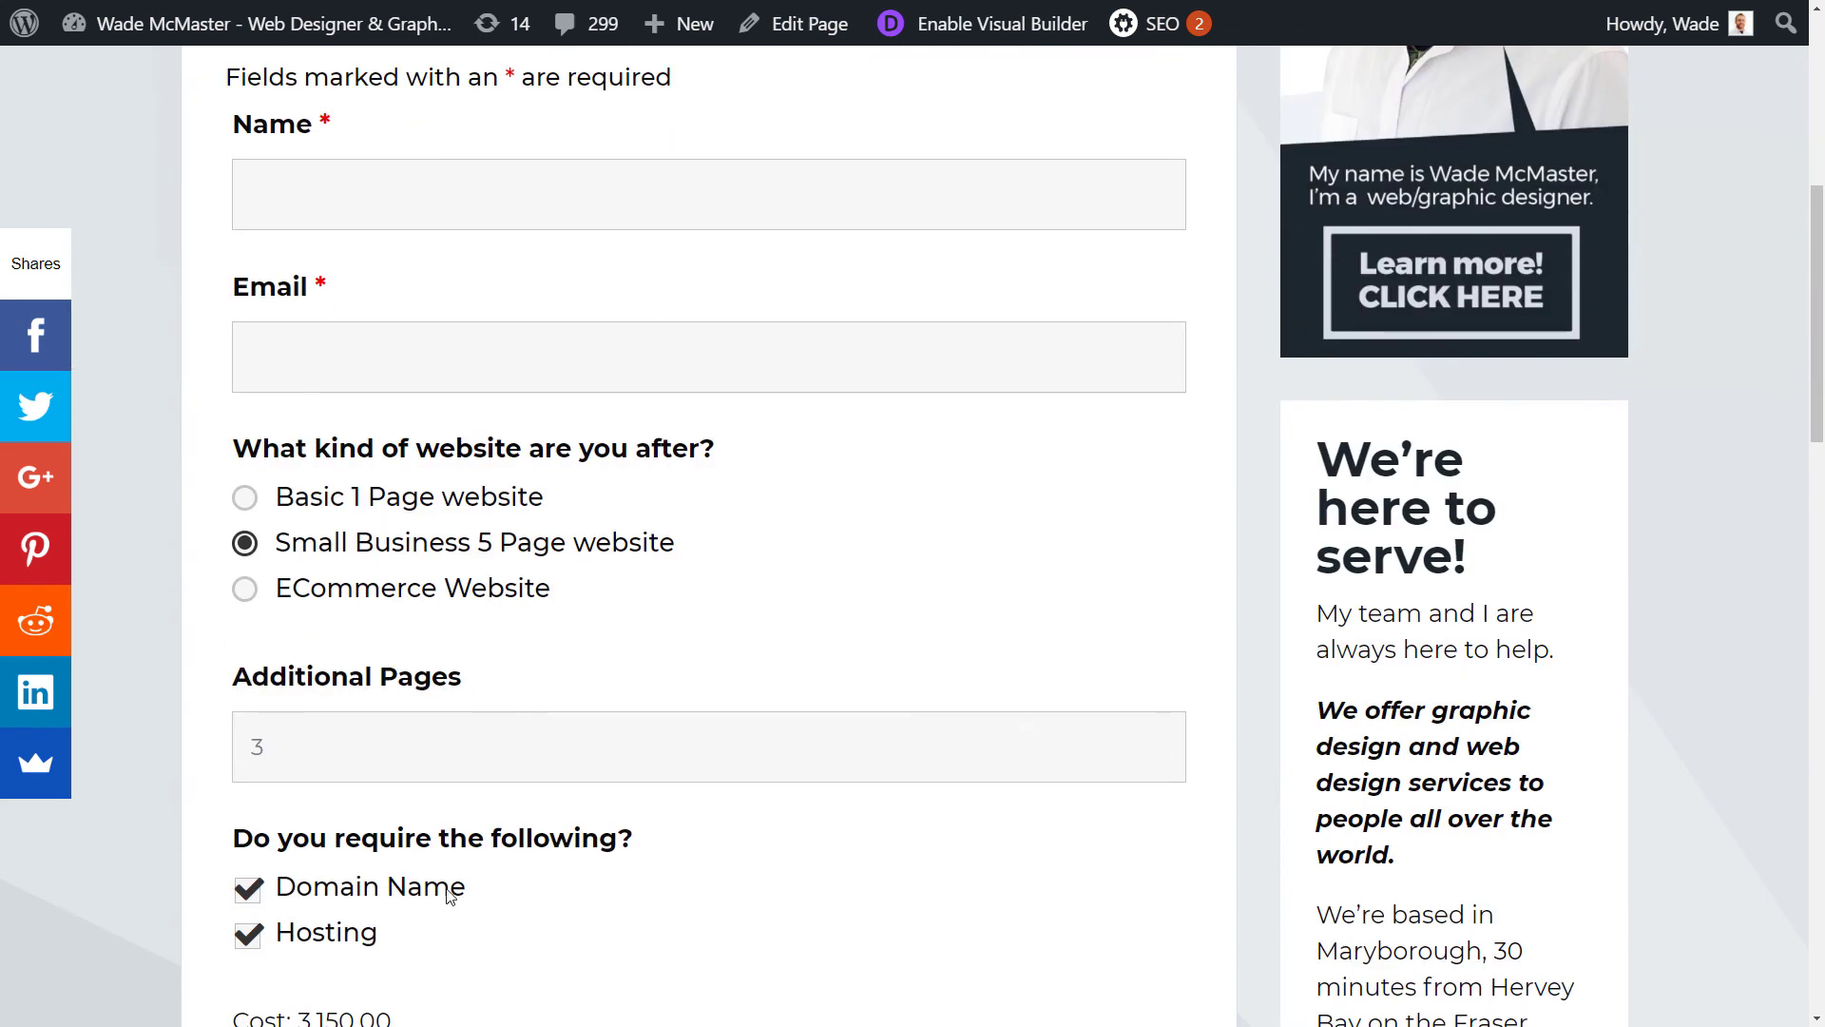
pyautogui.scroll(-3, 248, 670)
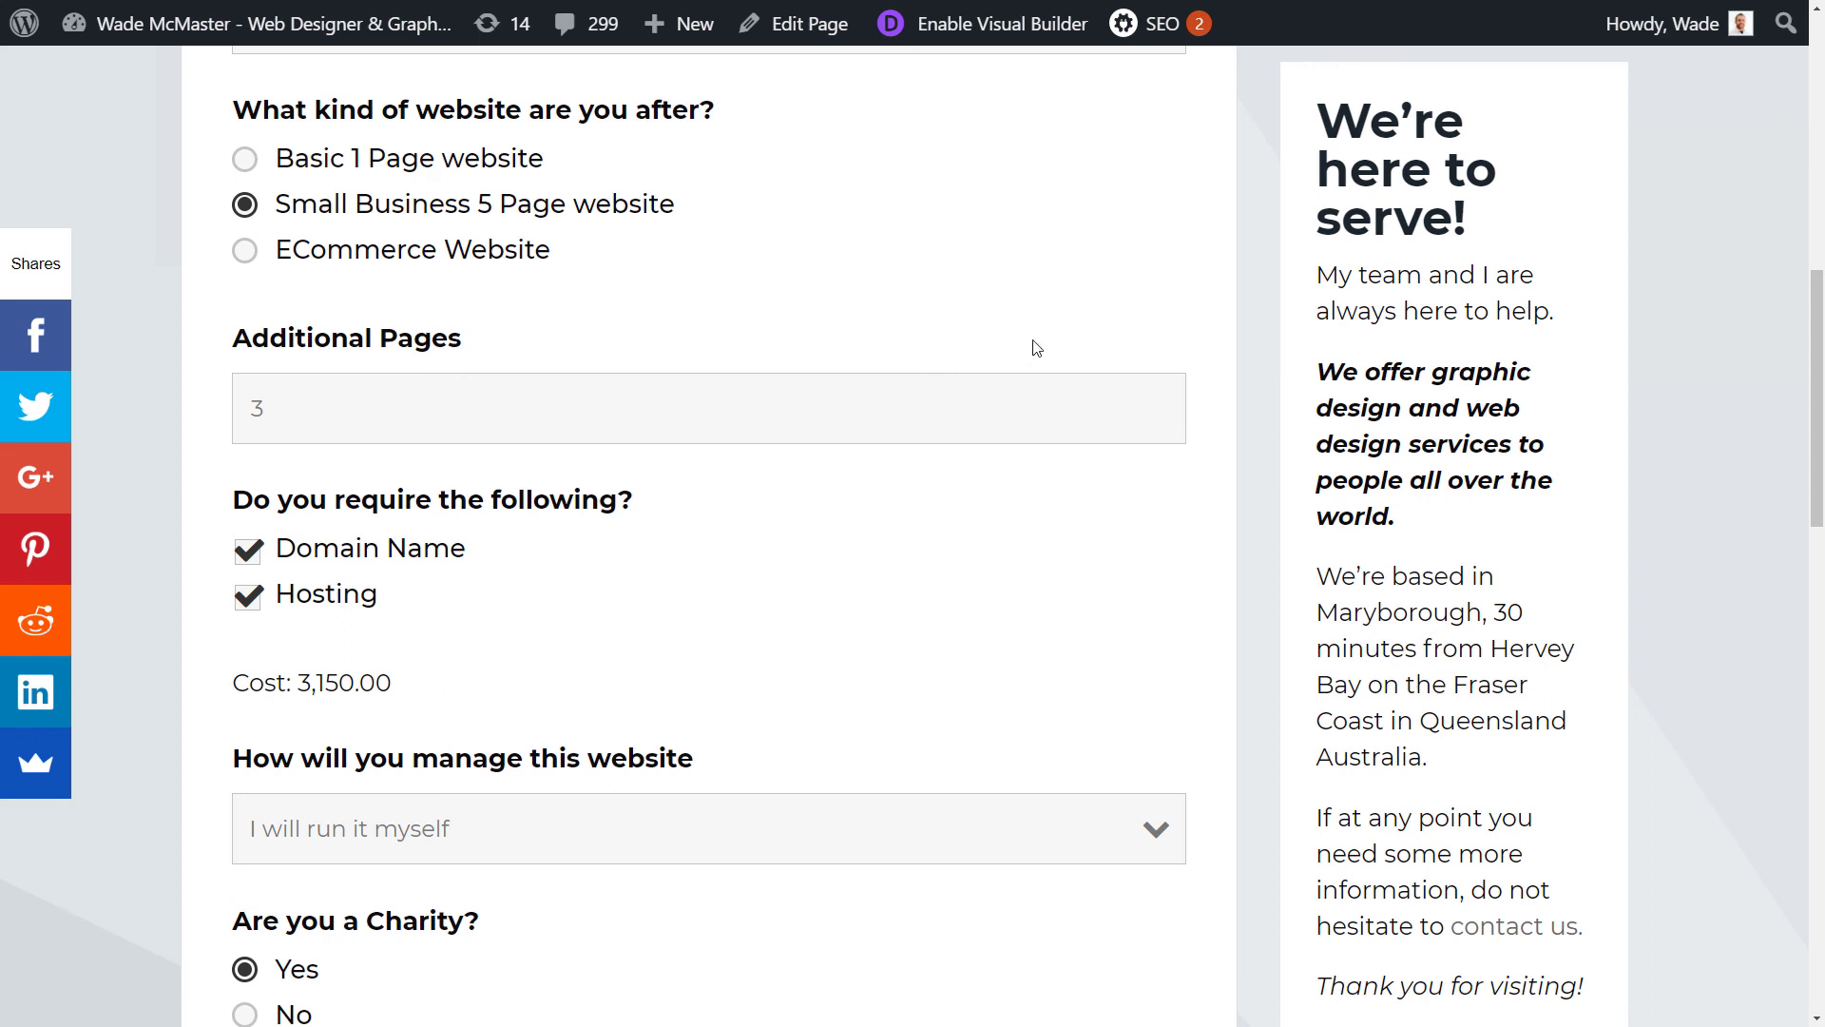
pyautogui.moveTo(390, 682); pyautogui.dragTo(267, 683)
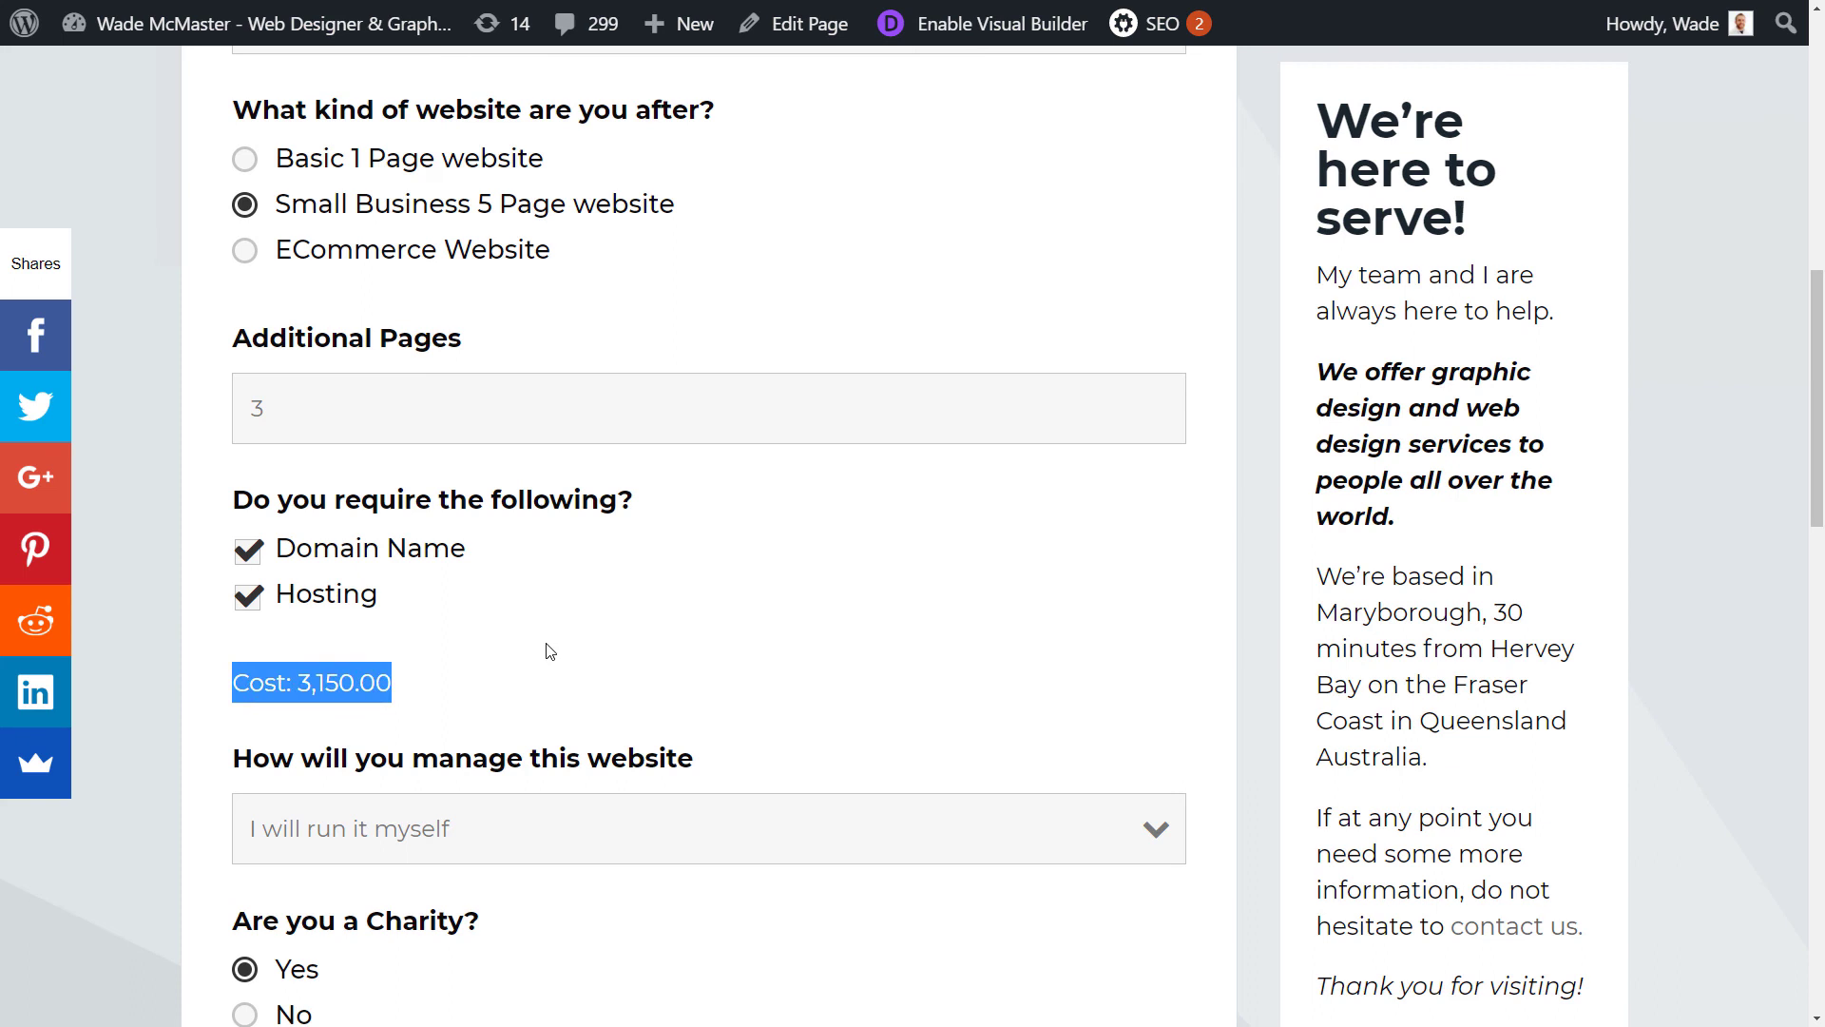